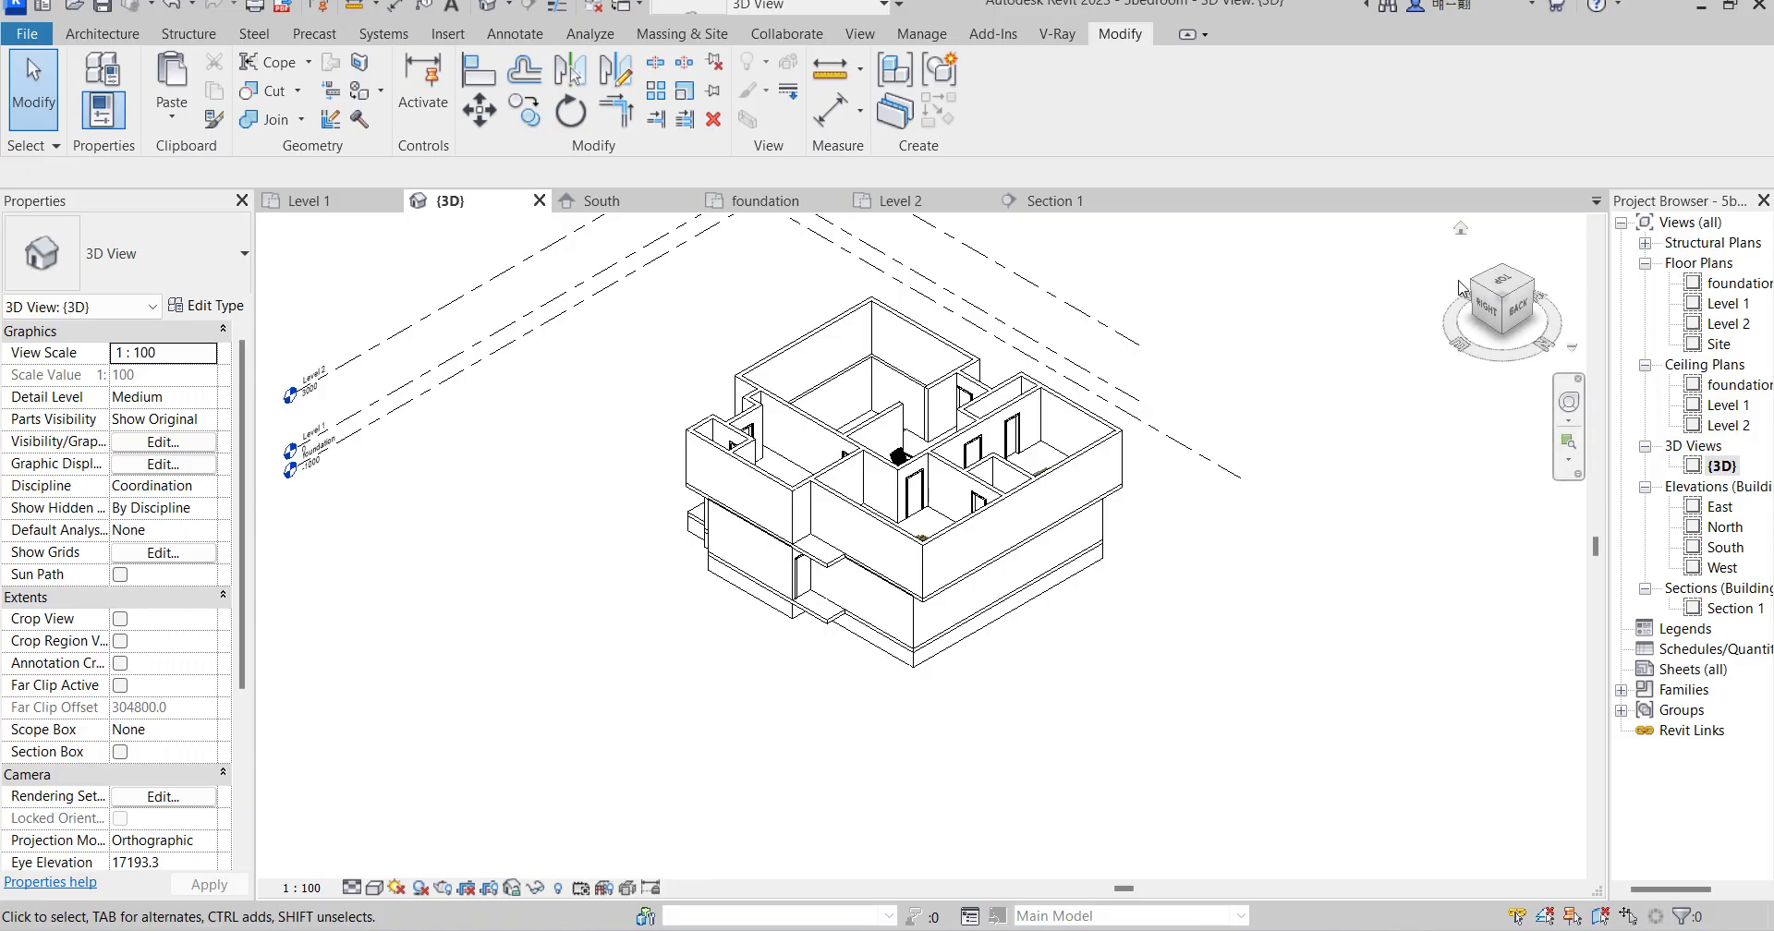
Examine the two-storey house in the 3D view from several angles, including the stairs and upper rooms.
{"action": "left_click_drag", "start_coordinate": [1475, 288], "coordinate": [1490, 311]}
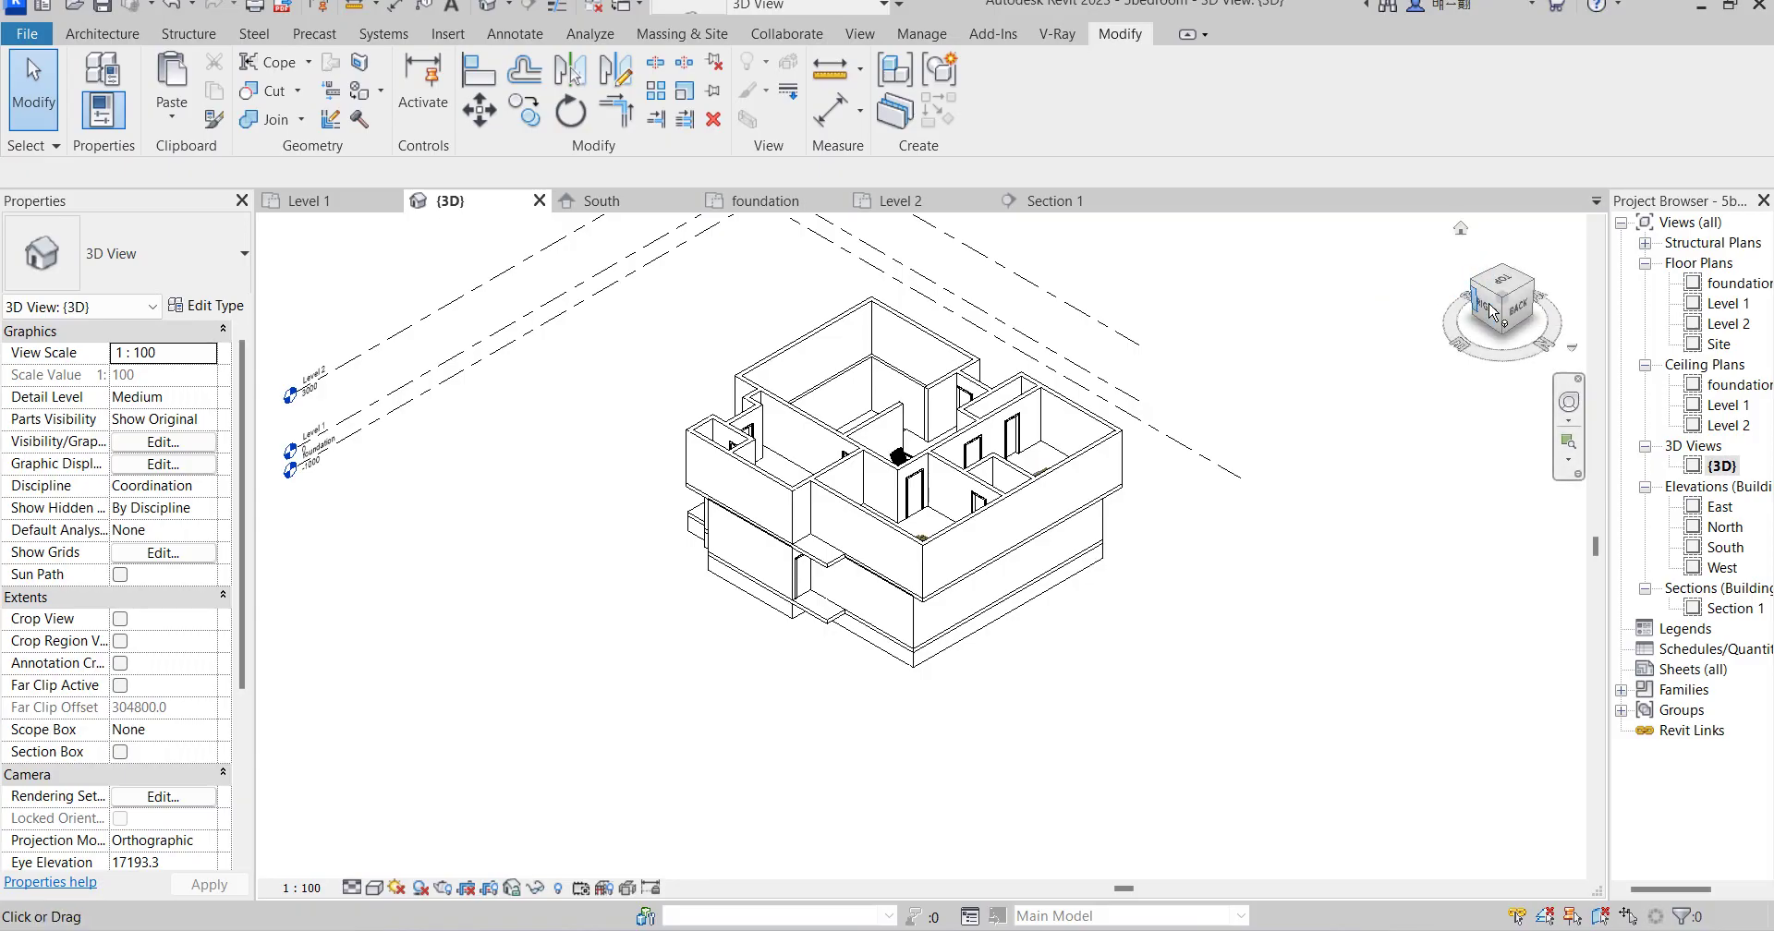
{"action": "left_click", "coordinate": [1478, 292]}
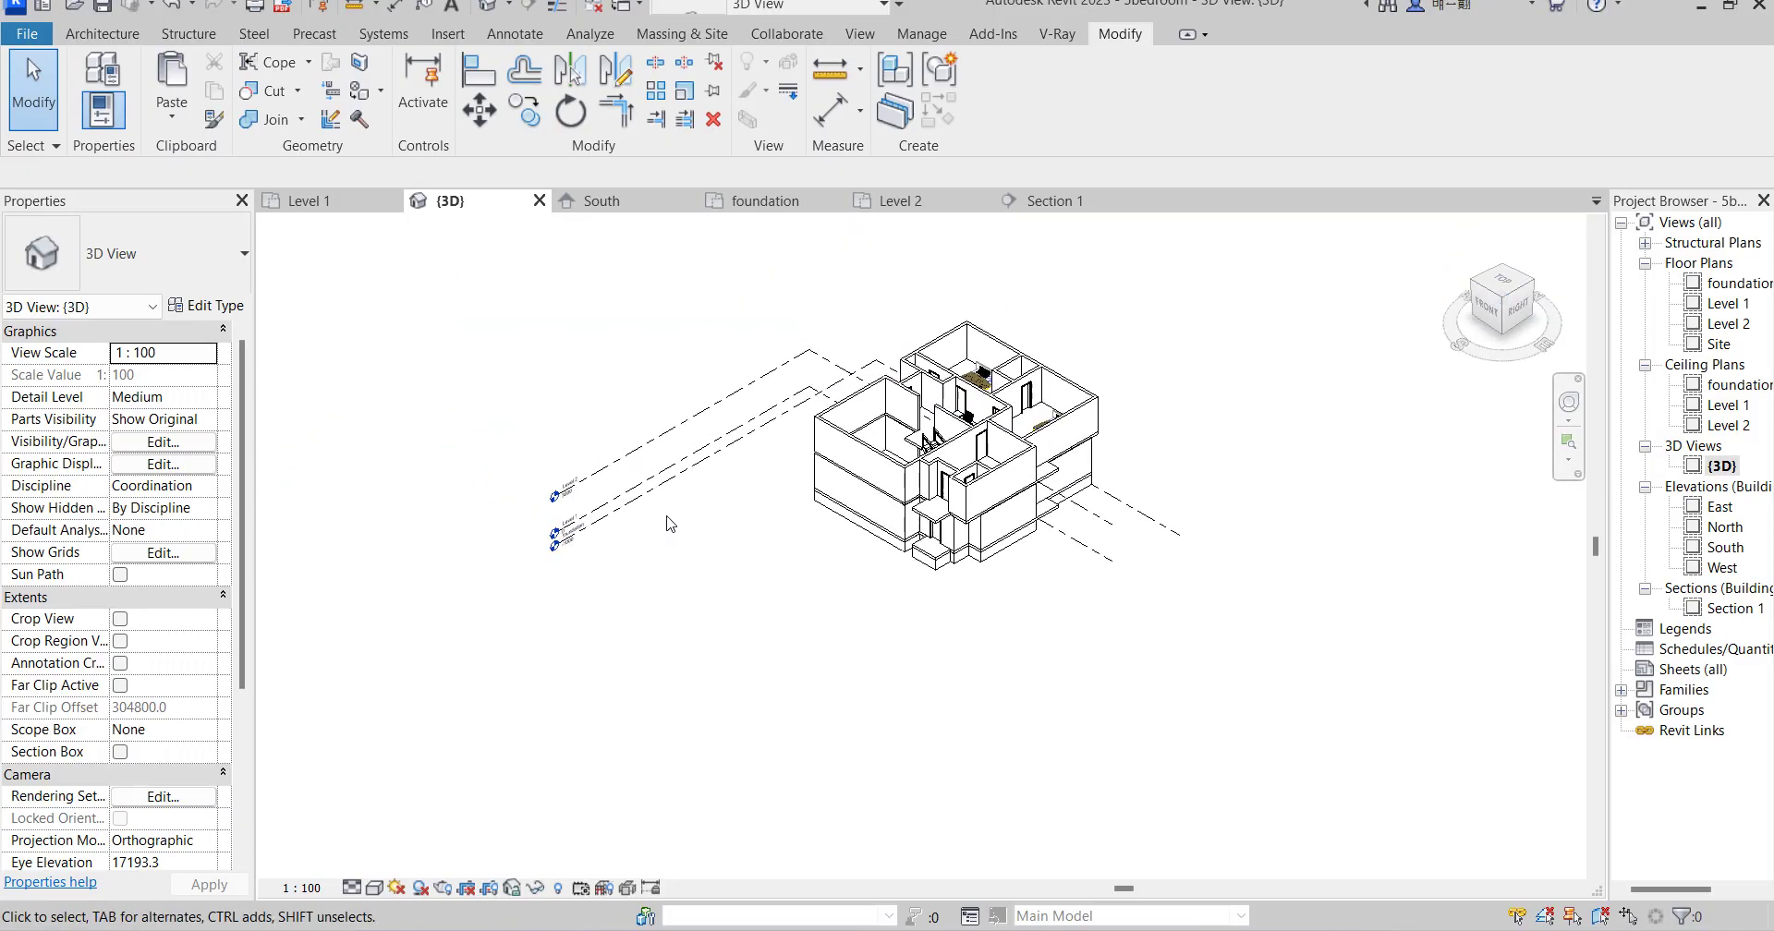
{"action": "scroll", "coordinate": [1197, 472], "scroll_direction": "up", "scroll_amount": 3}
{"action": "scroll", "coordinate": [1062, 591], "scroll_direction": "up", "scroll_amount": 4}
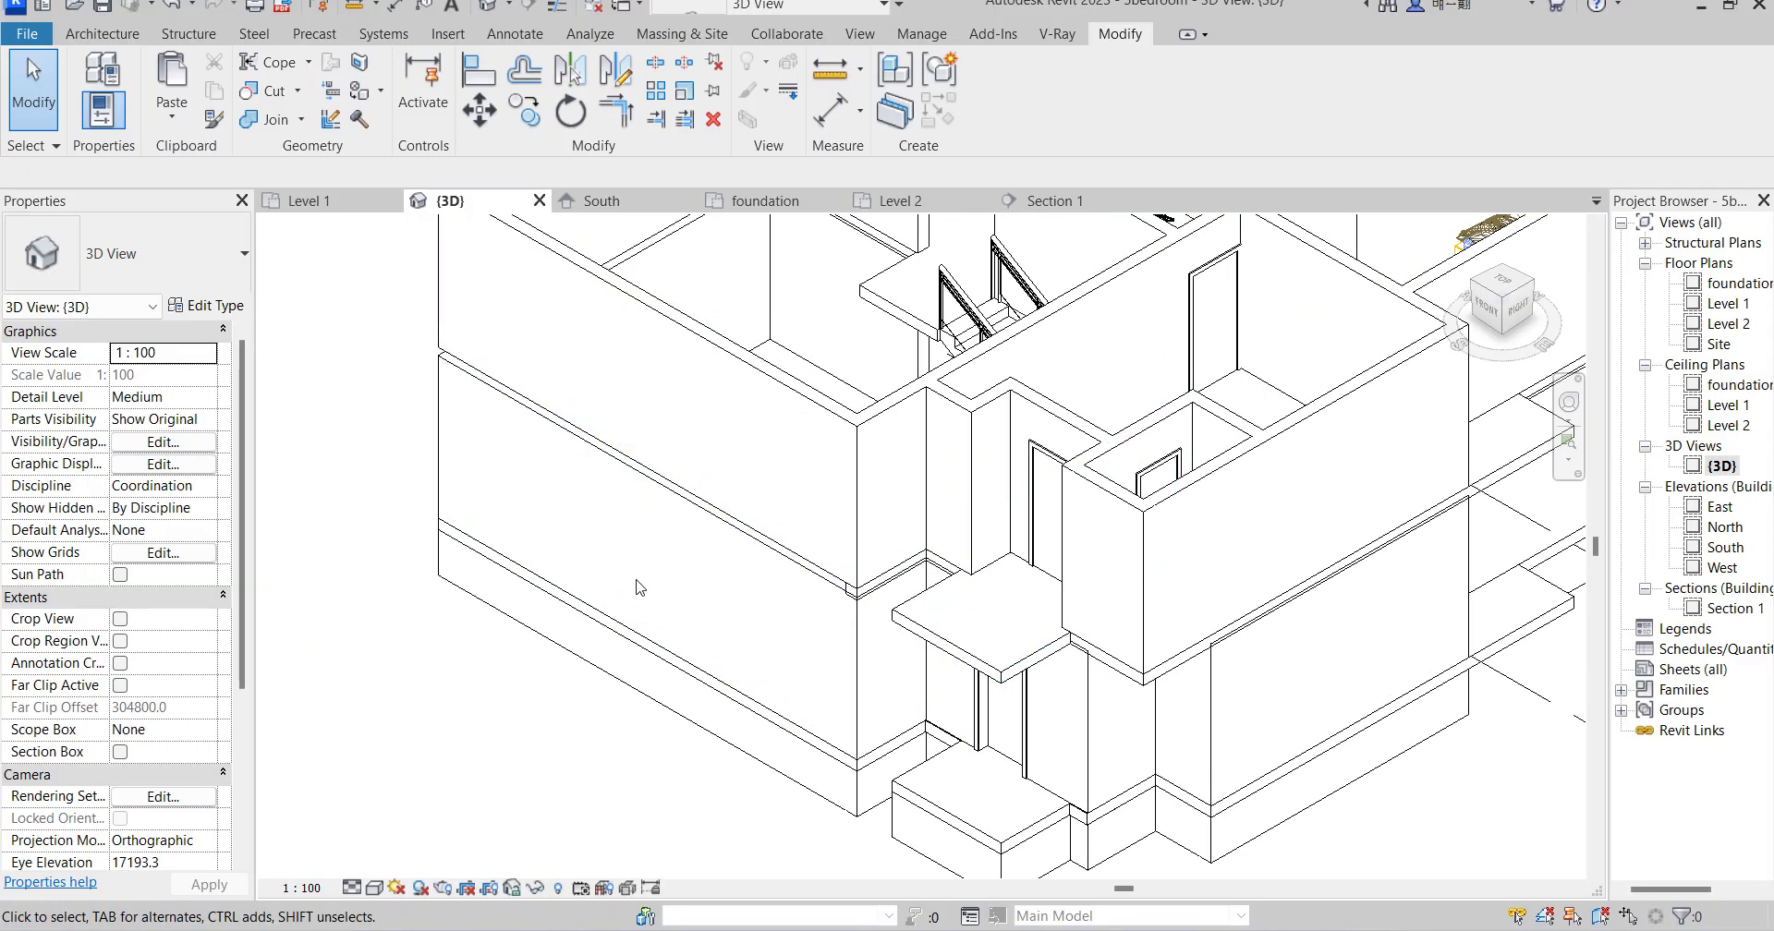
{"action": "scroll", "coordinate": [639, 588], "scroll_direction": "down", "scroll_amount": 4}
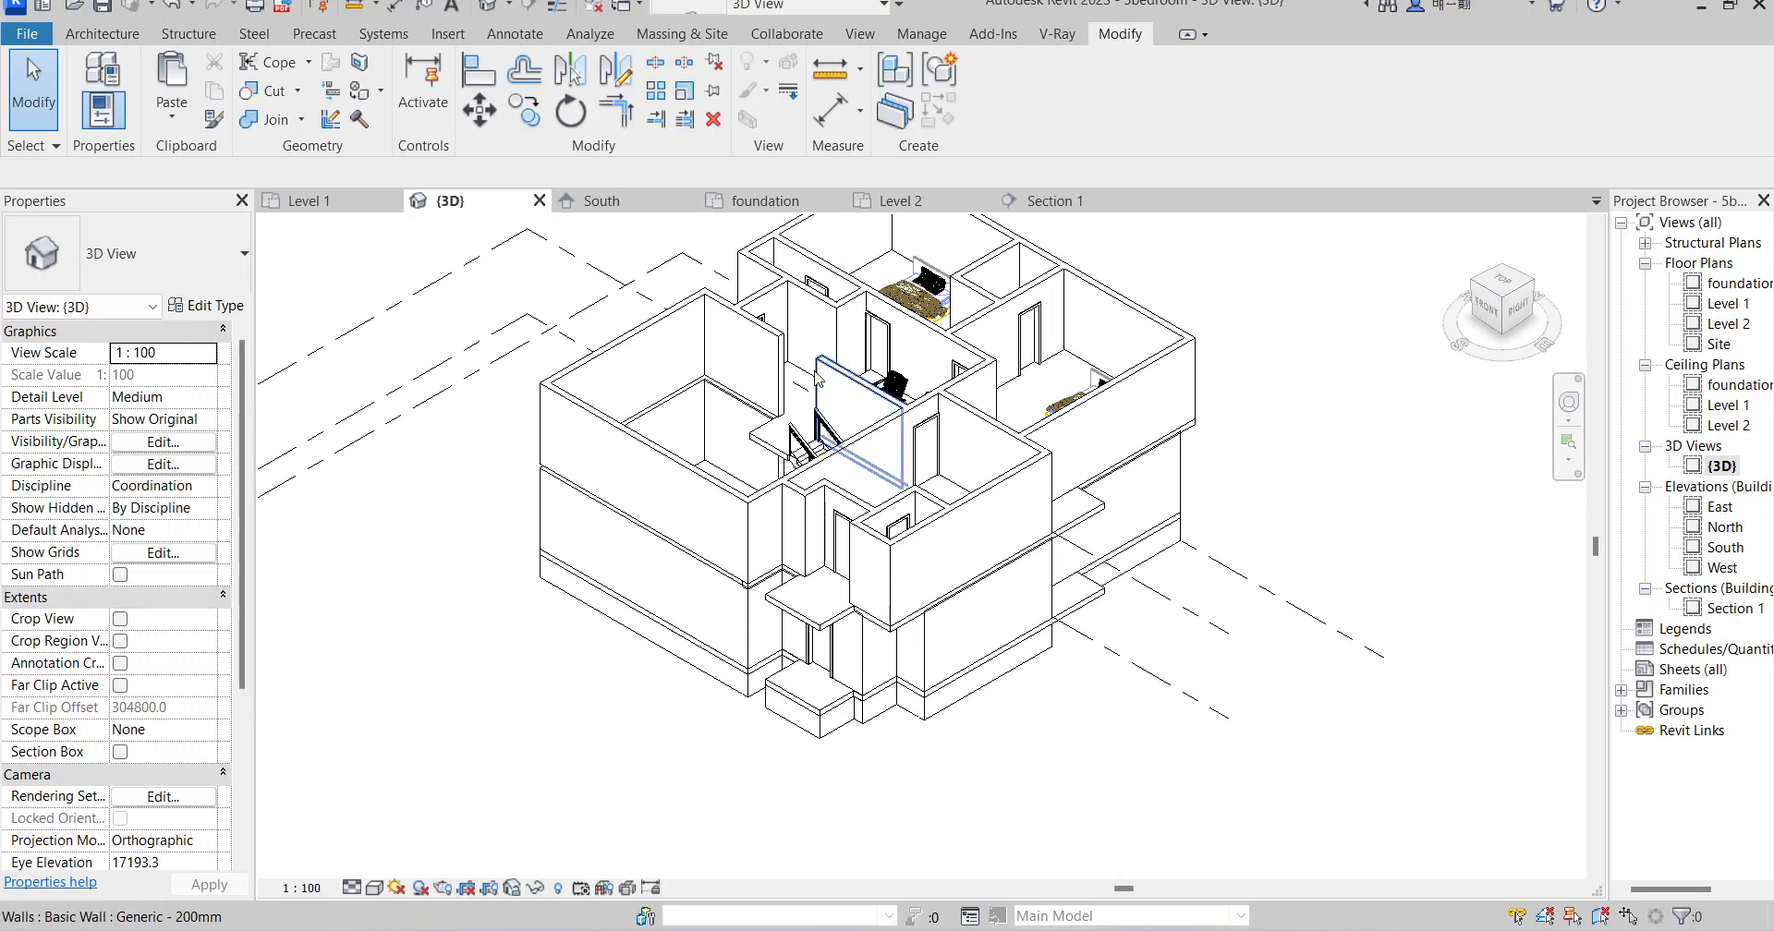
{"action": "scroll", "coordinate": [817, 379], "scroll_direction": "up", "scroll_amount": 3}
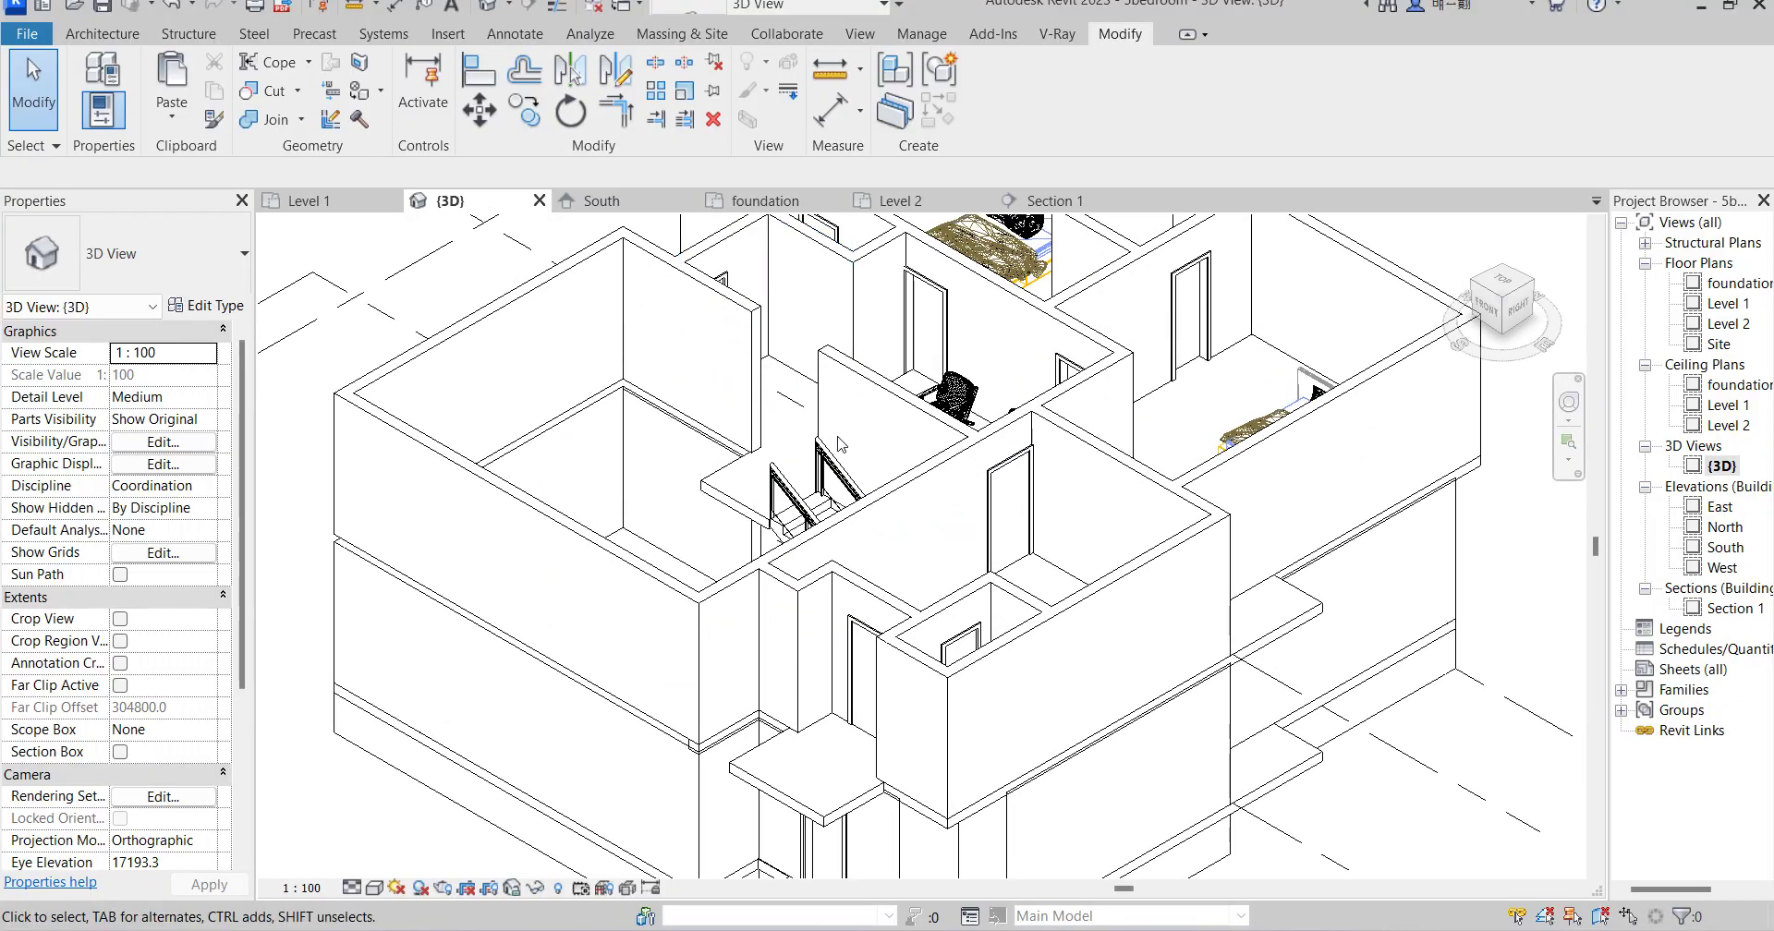
{"action": "left_click", "coordinate": [1482, 283]}
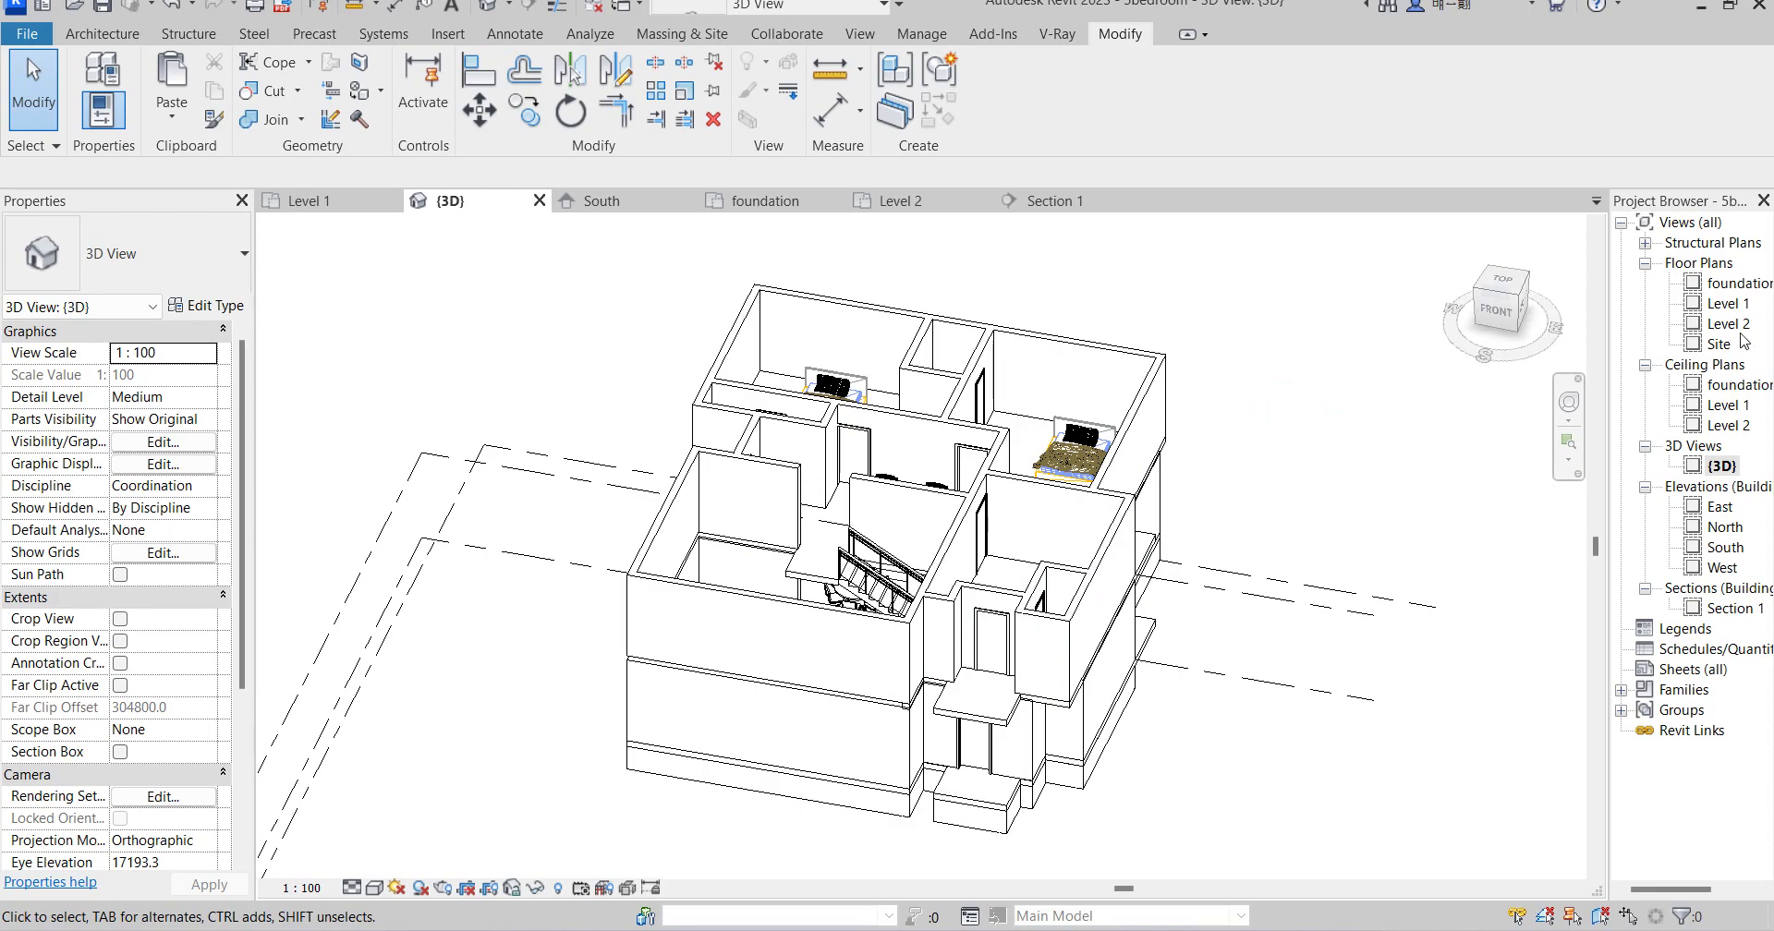
Open the South elevation and draw a new level along the top of the upper-storey walls at elevation 5850.
{"action": "left_click", "coordinate": [1728, 547]}
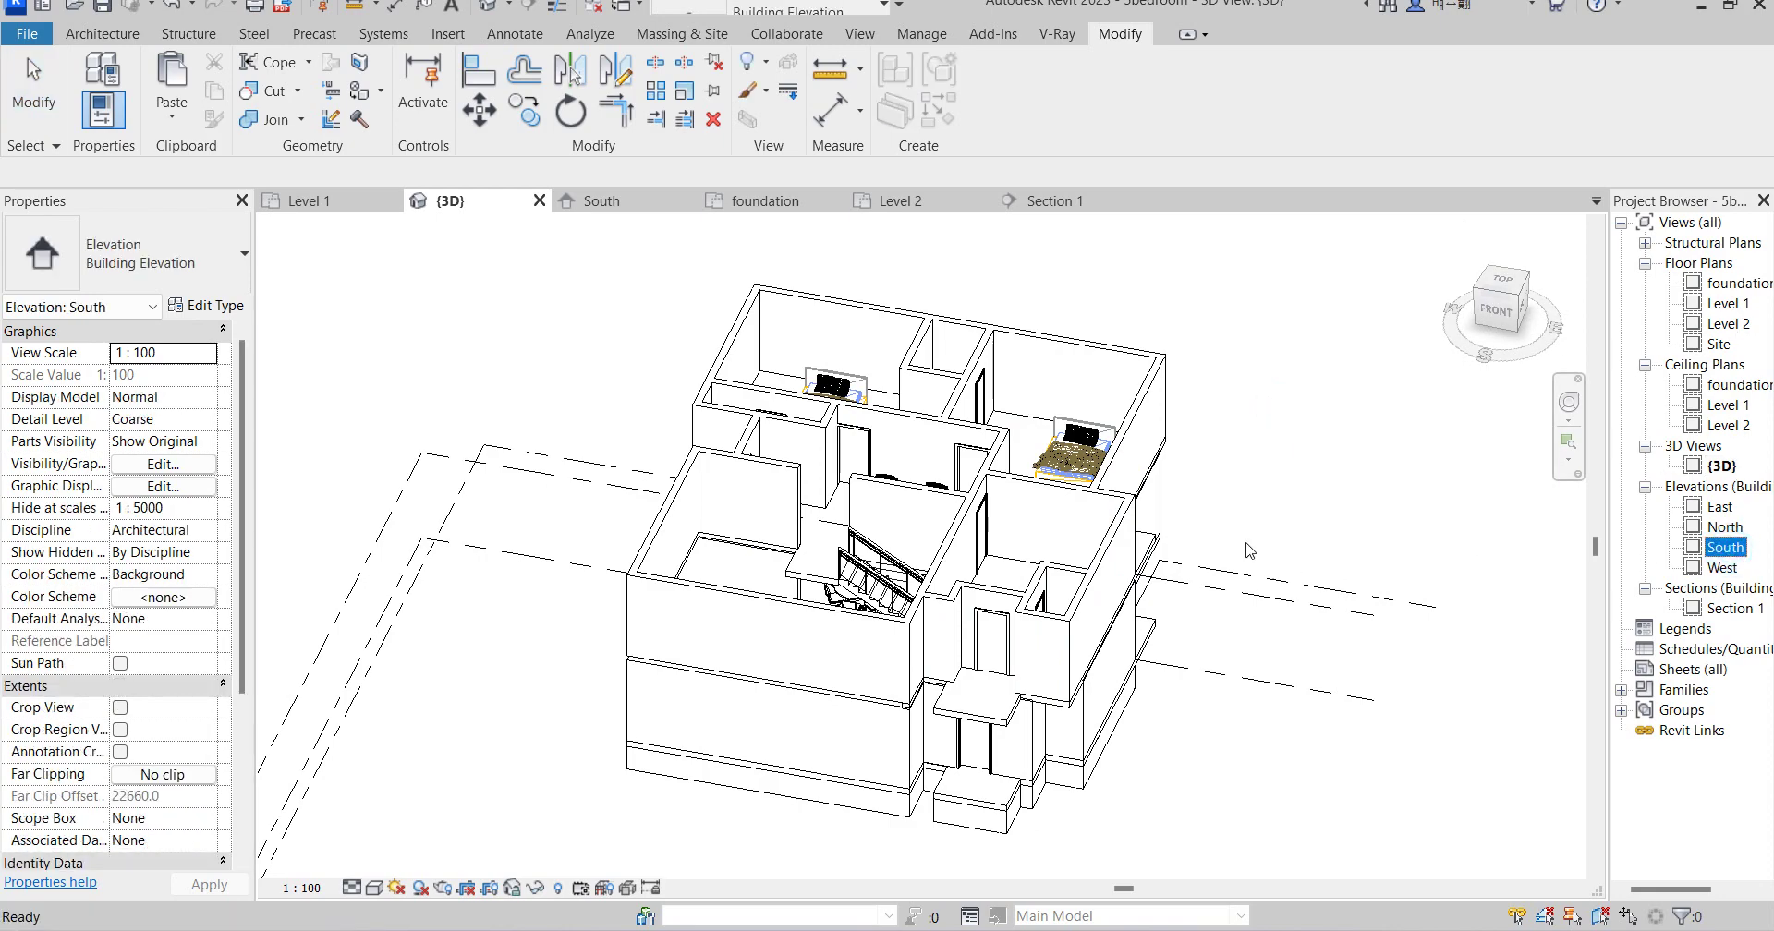
{"action": "double_click", "coordinate": [1724, 547]}
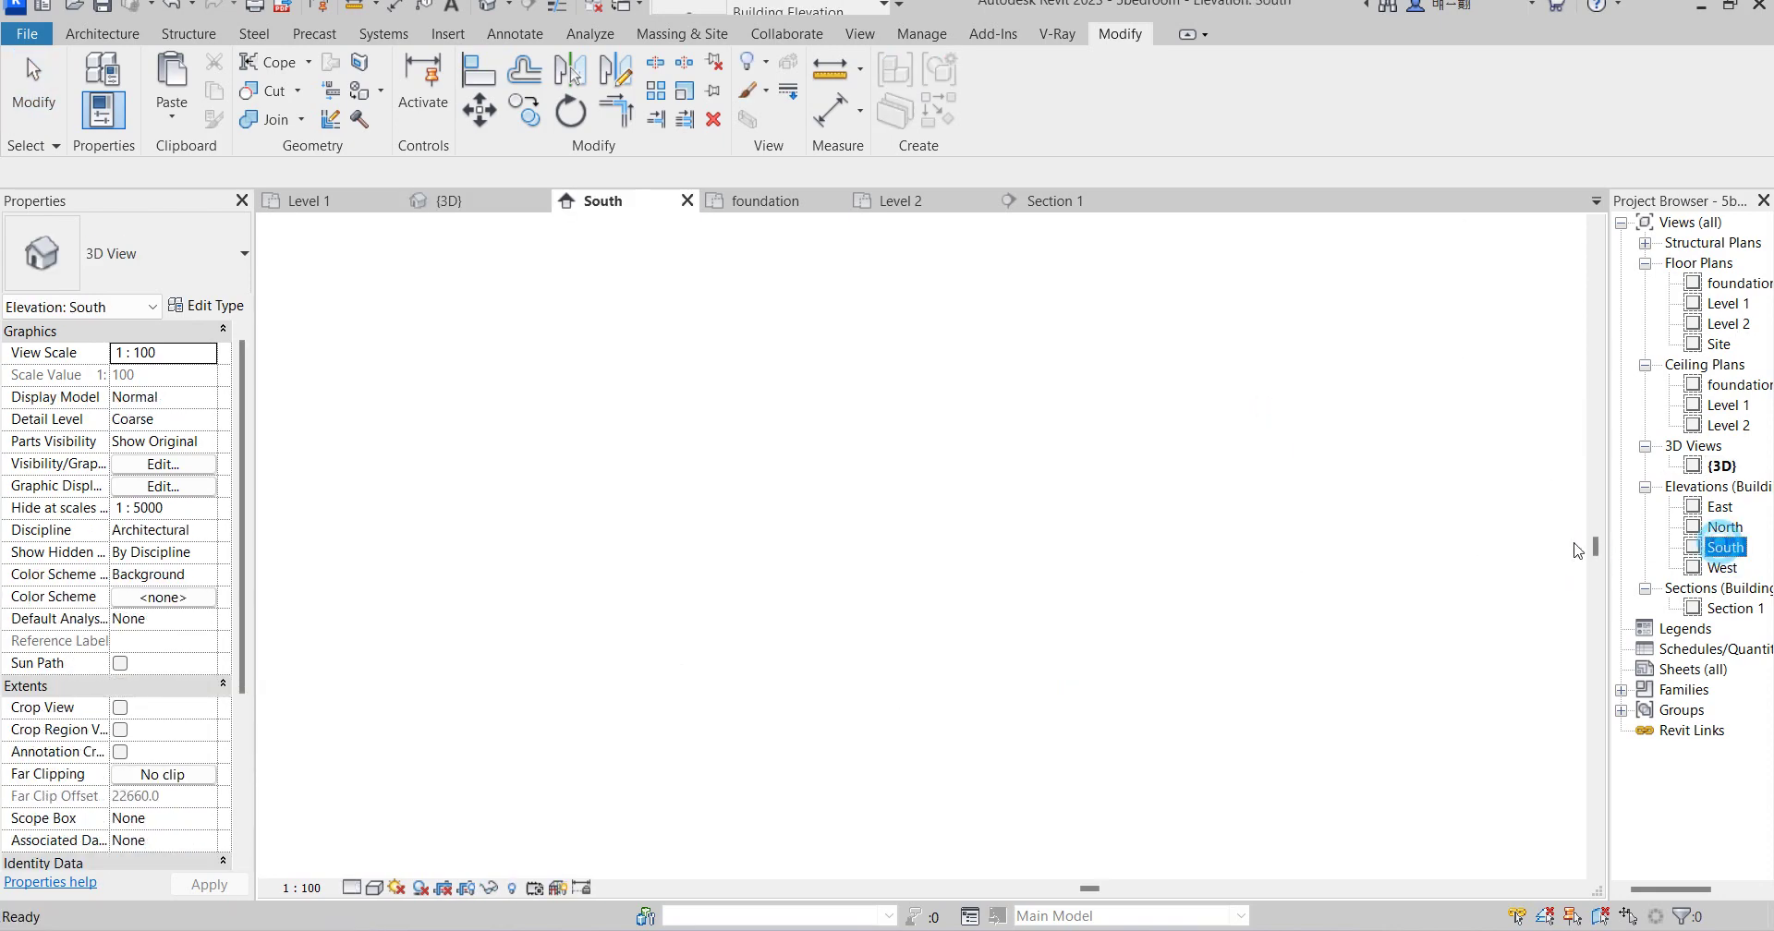
{"action": "scroll", "coordinate": [970, 531], "scroll_direction": "down", "scroll_amount": 3}
{"action": "left_click", "coordinate": [1099, 498]}
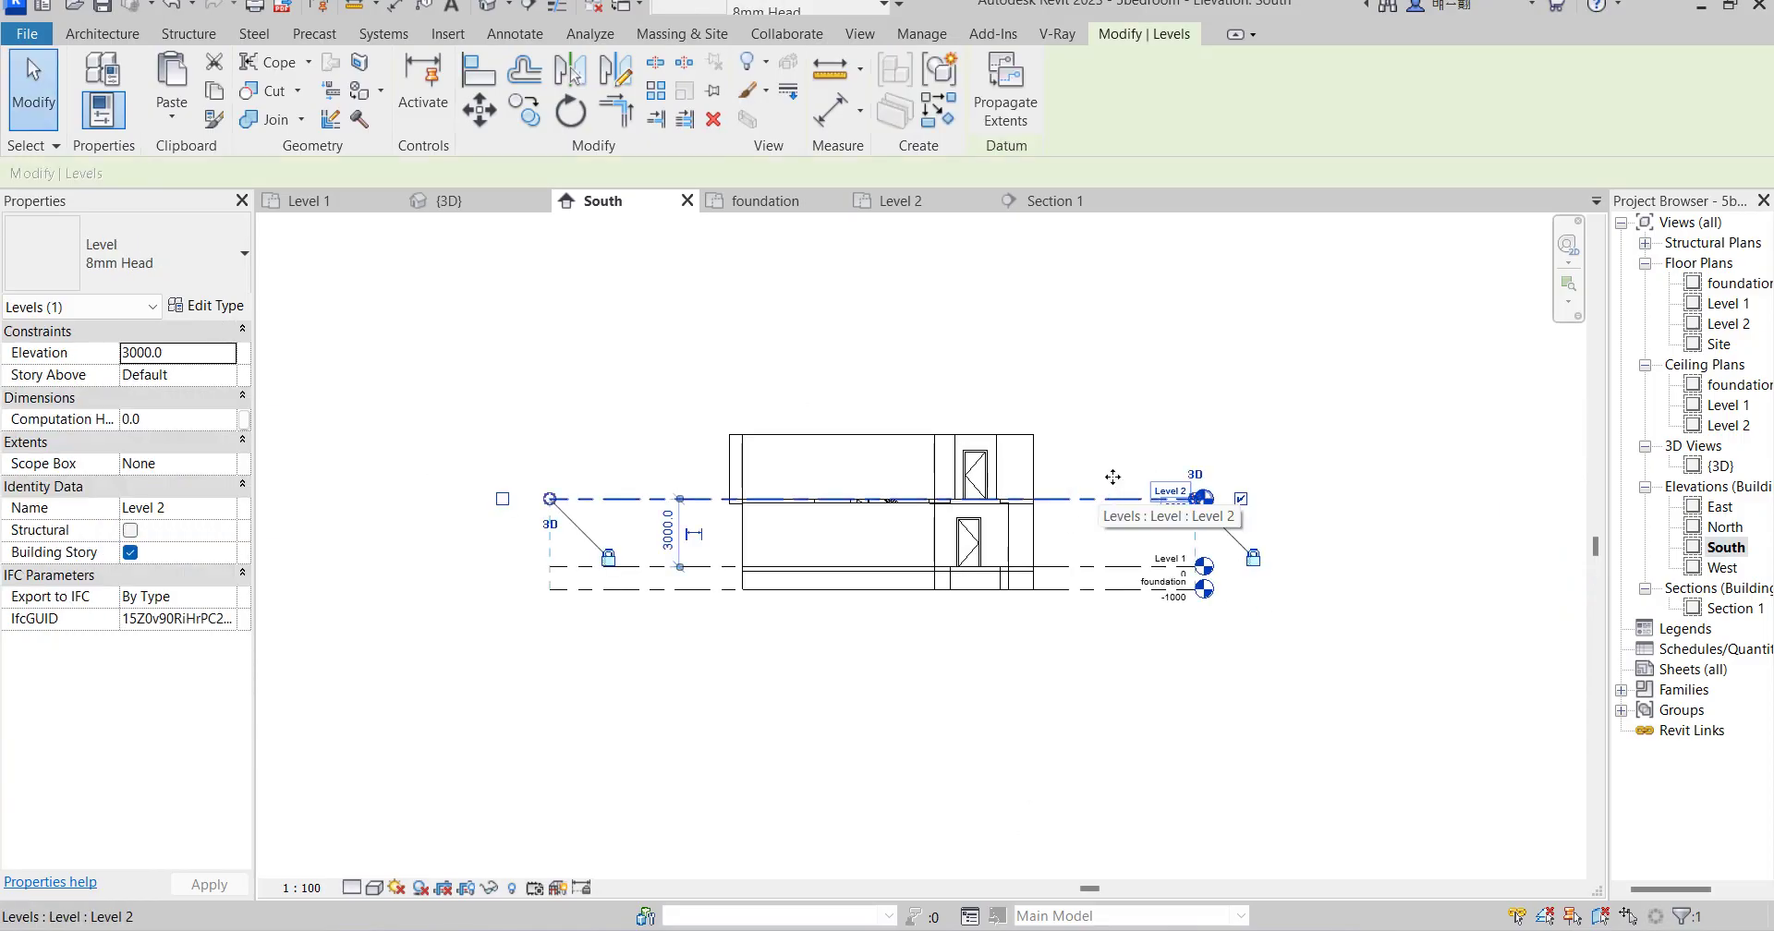
{"action": "left_click", "coordinate": [938, 113]}
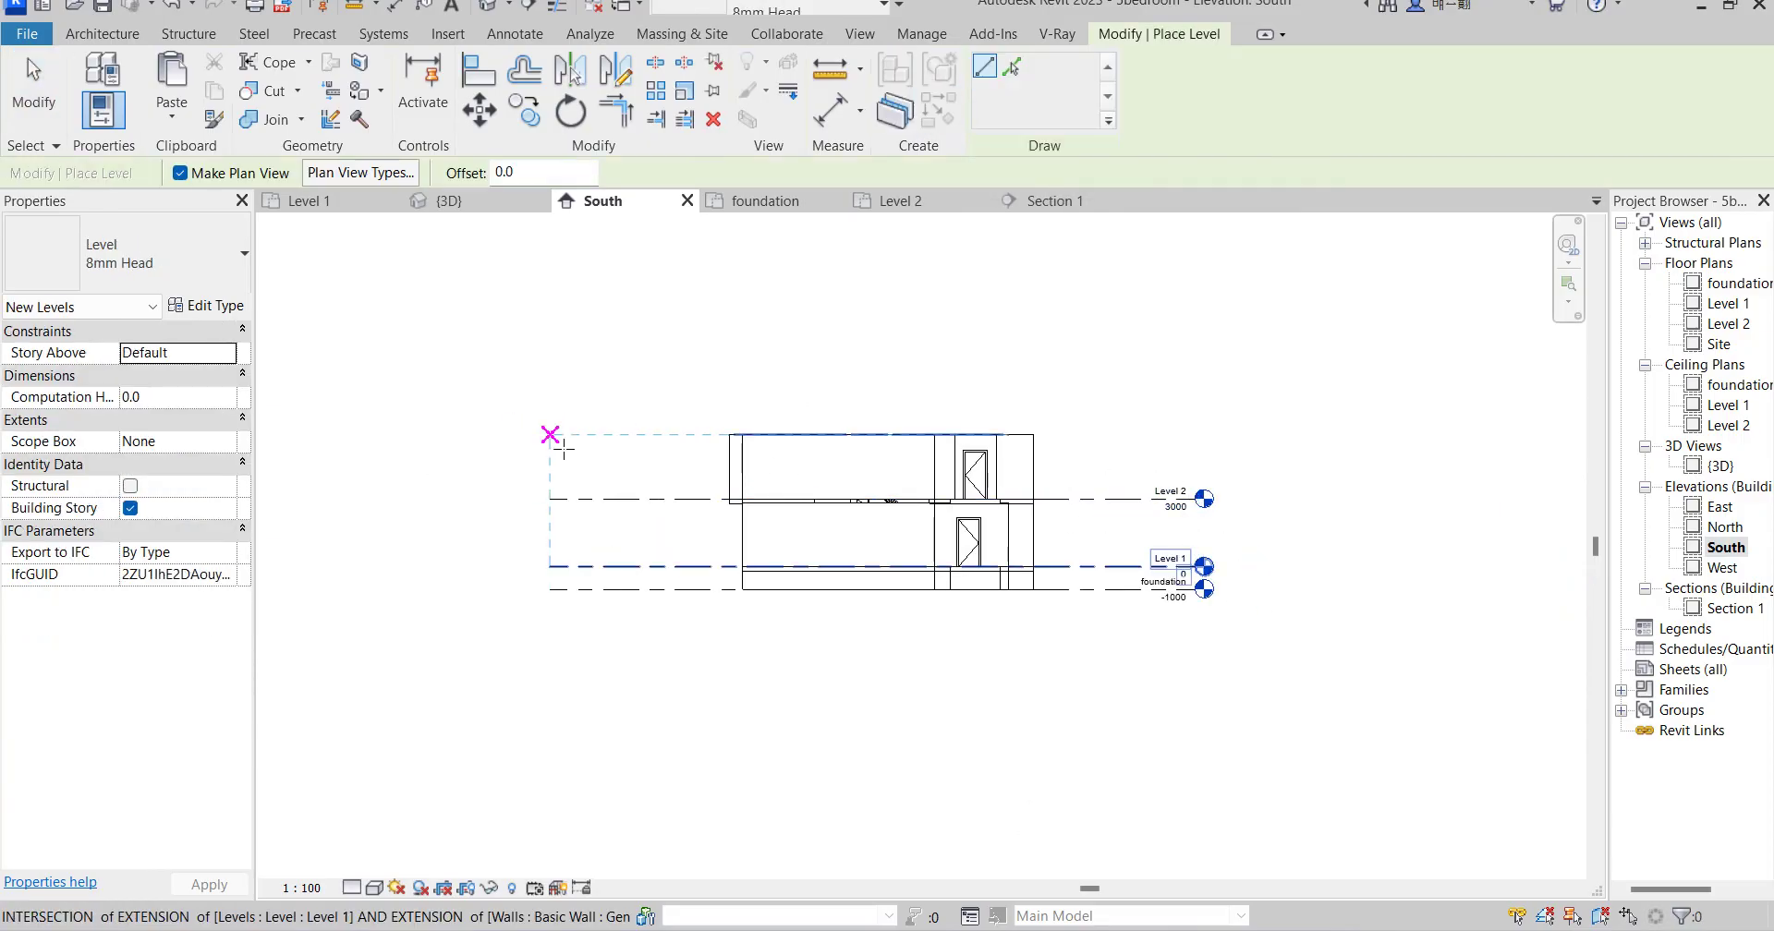
{"action": "left_click", "coordinate": [554, 440]}
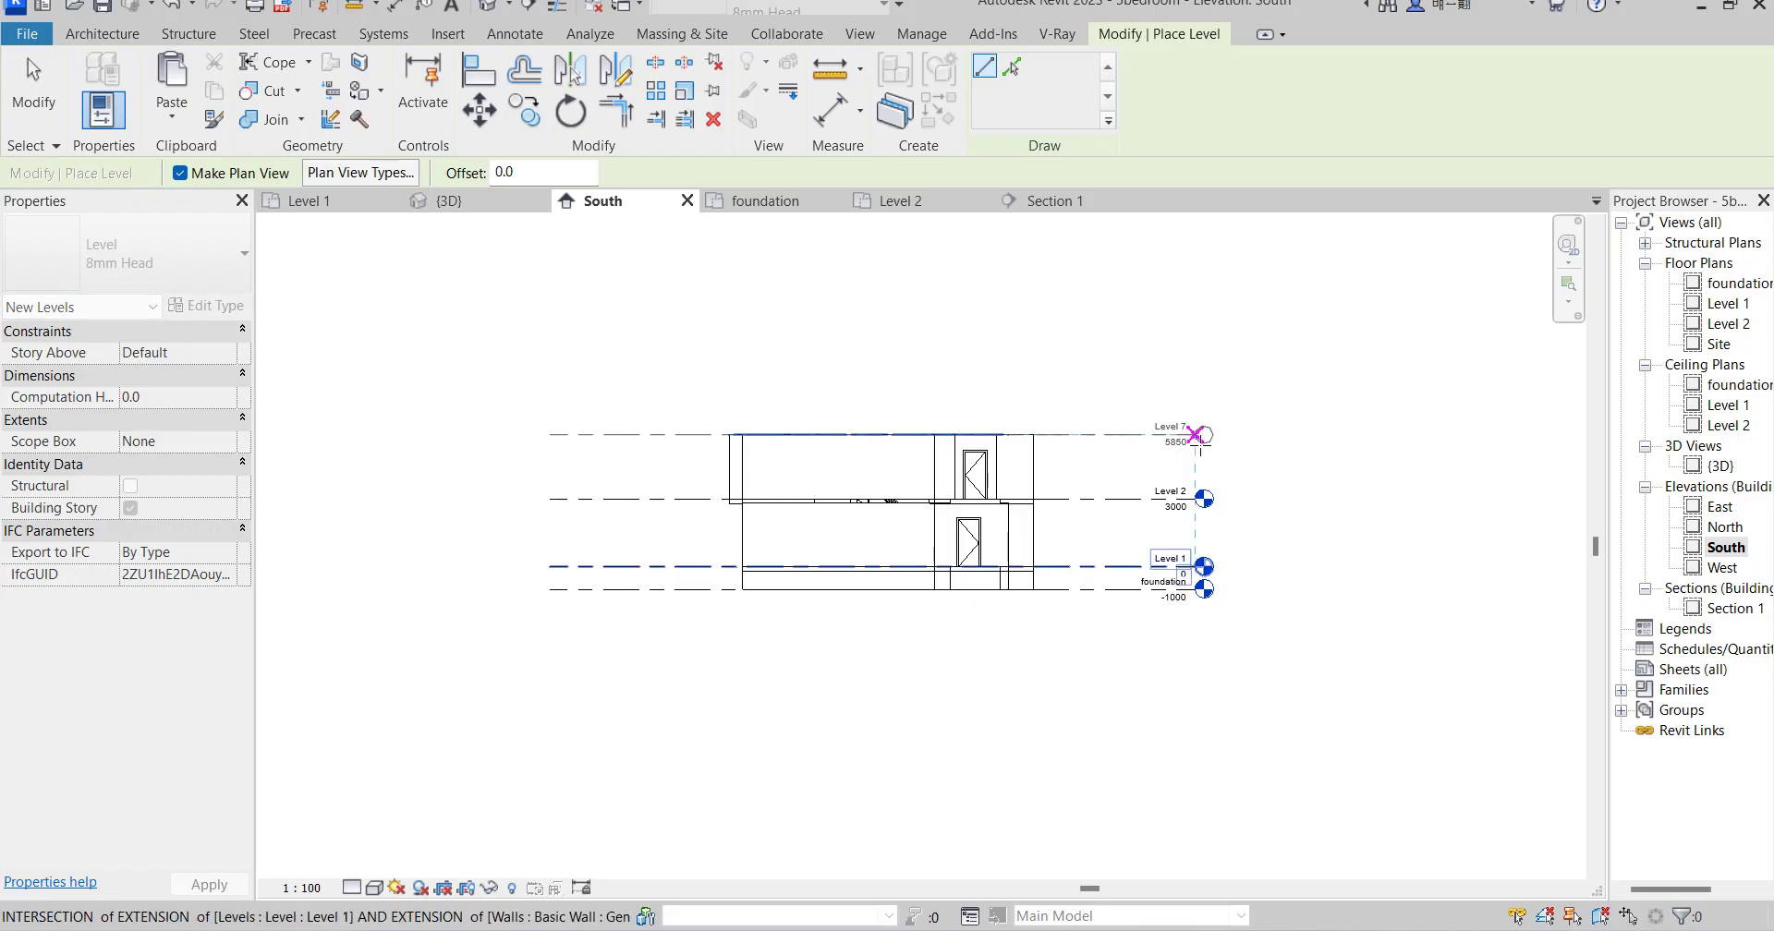
{"action": "left_click", "coordinate": [1201, 435]}
{"action": "right_click", "coordinate": [1298, 368]}
{"action": "left_click", "coordinate": [1335, 381]}
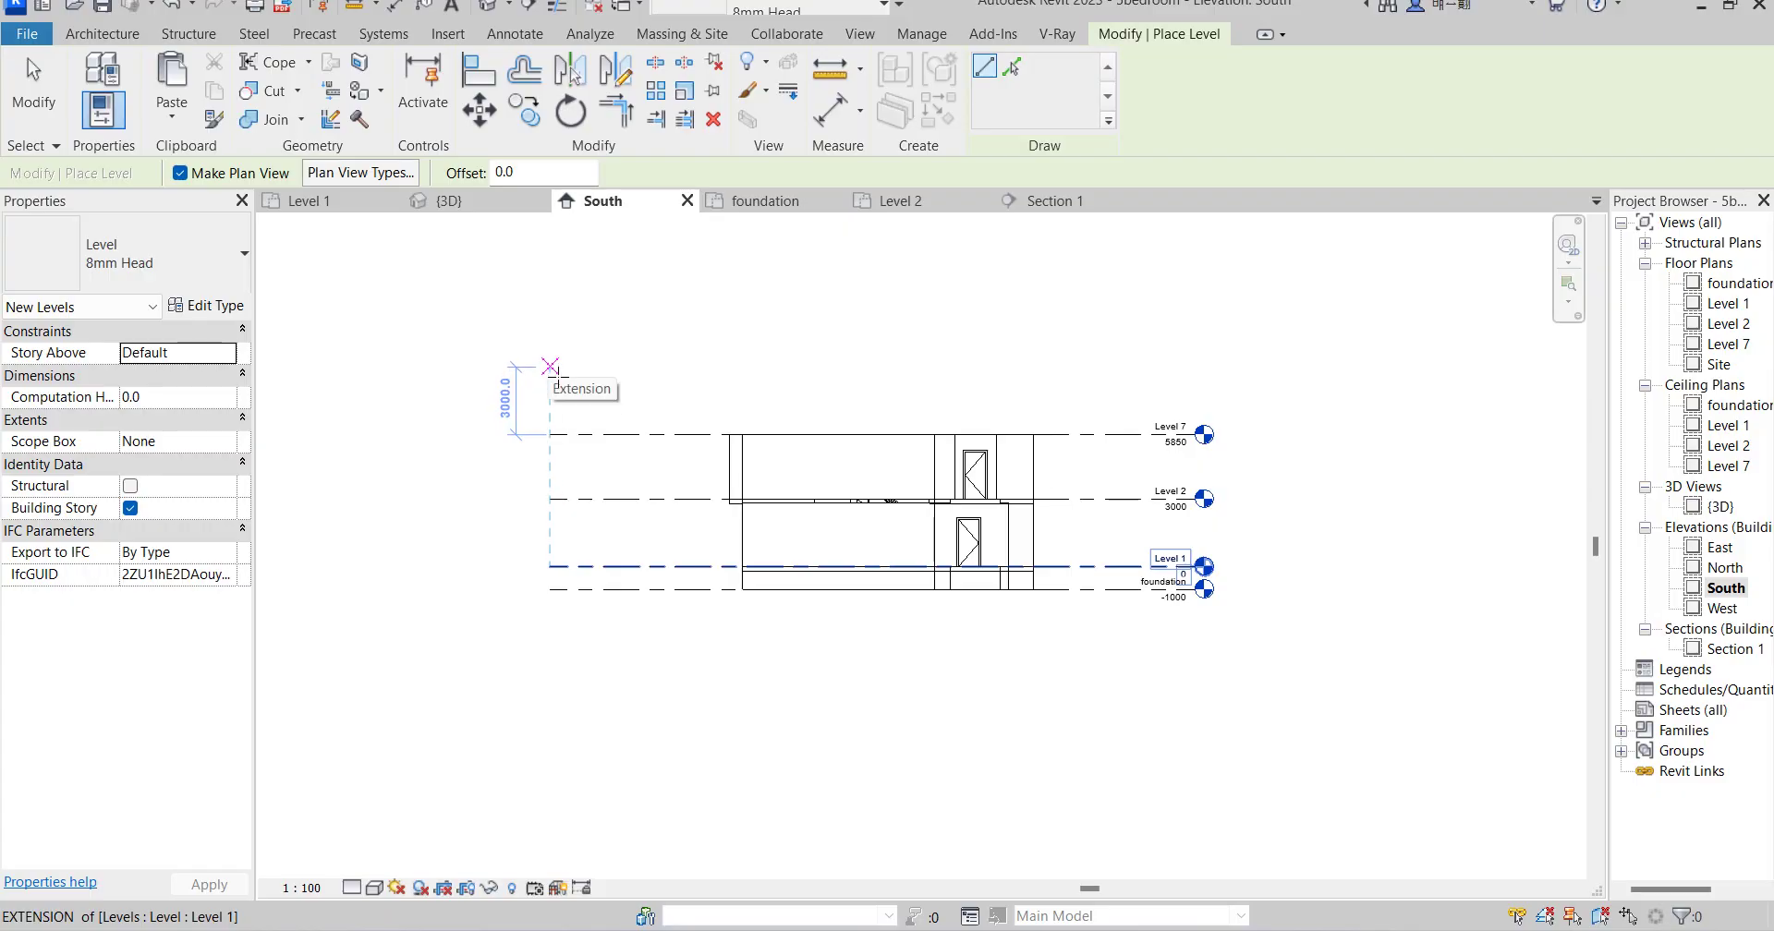
Draw another level 3000 mm above the wall-top level, aligned with the ends of the existing level lines.
{"action": "left_click", "coordinate": [550, 366]}
{"action": "left_click", "coordinate": [1201, 367]}
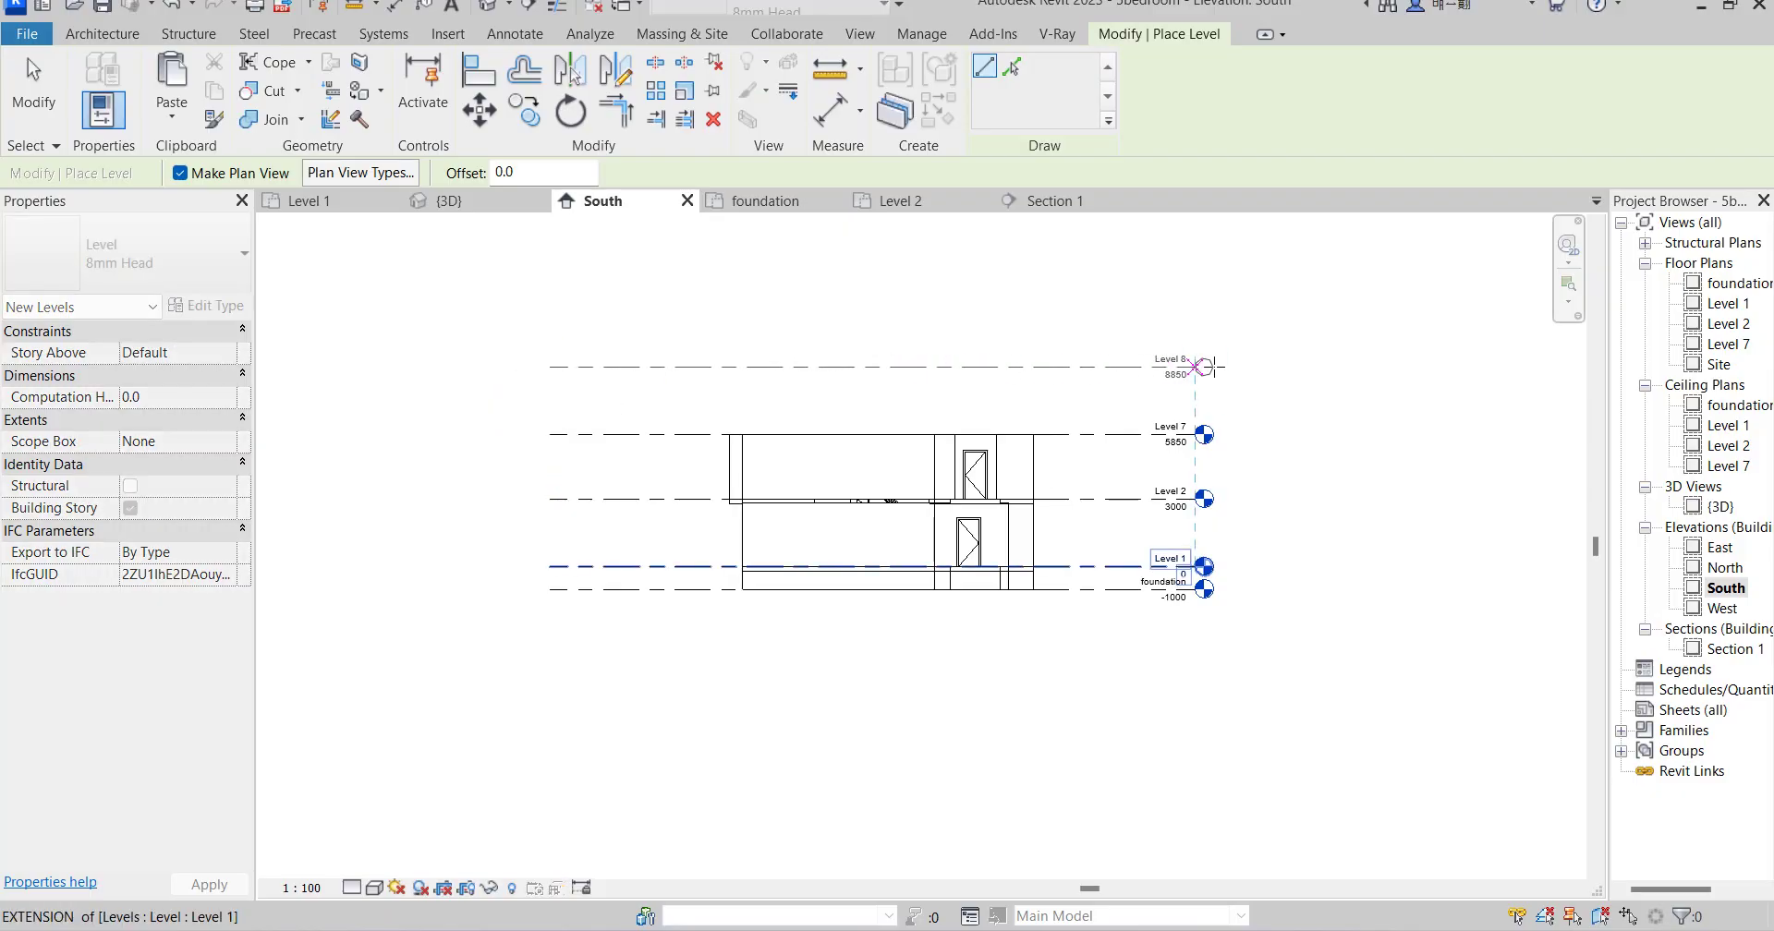
{"action": "right_click", "coordinate": [1302, 294]}
{"action": "left_click", "coordinate": [1358, 312]}
{"action": "right_click", "coordinate": [1339, 296]}
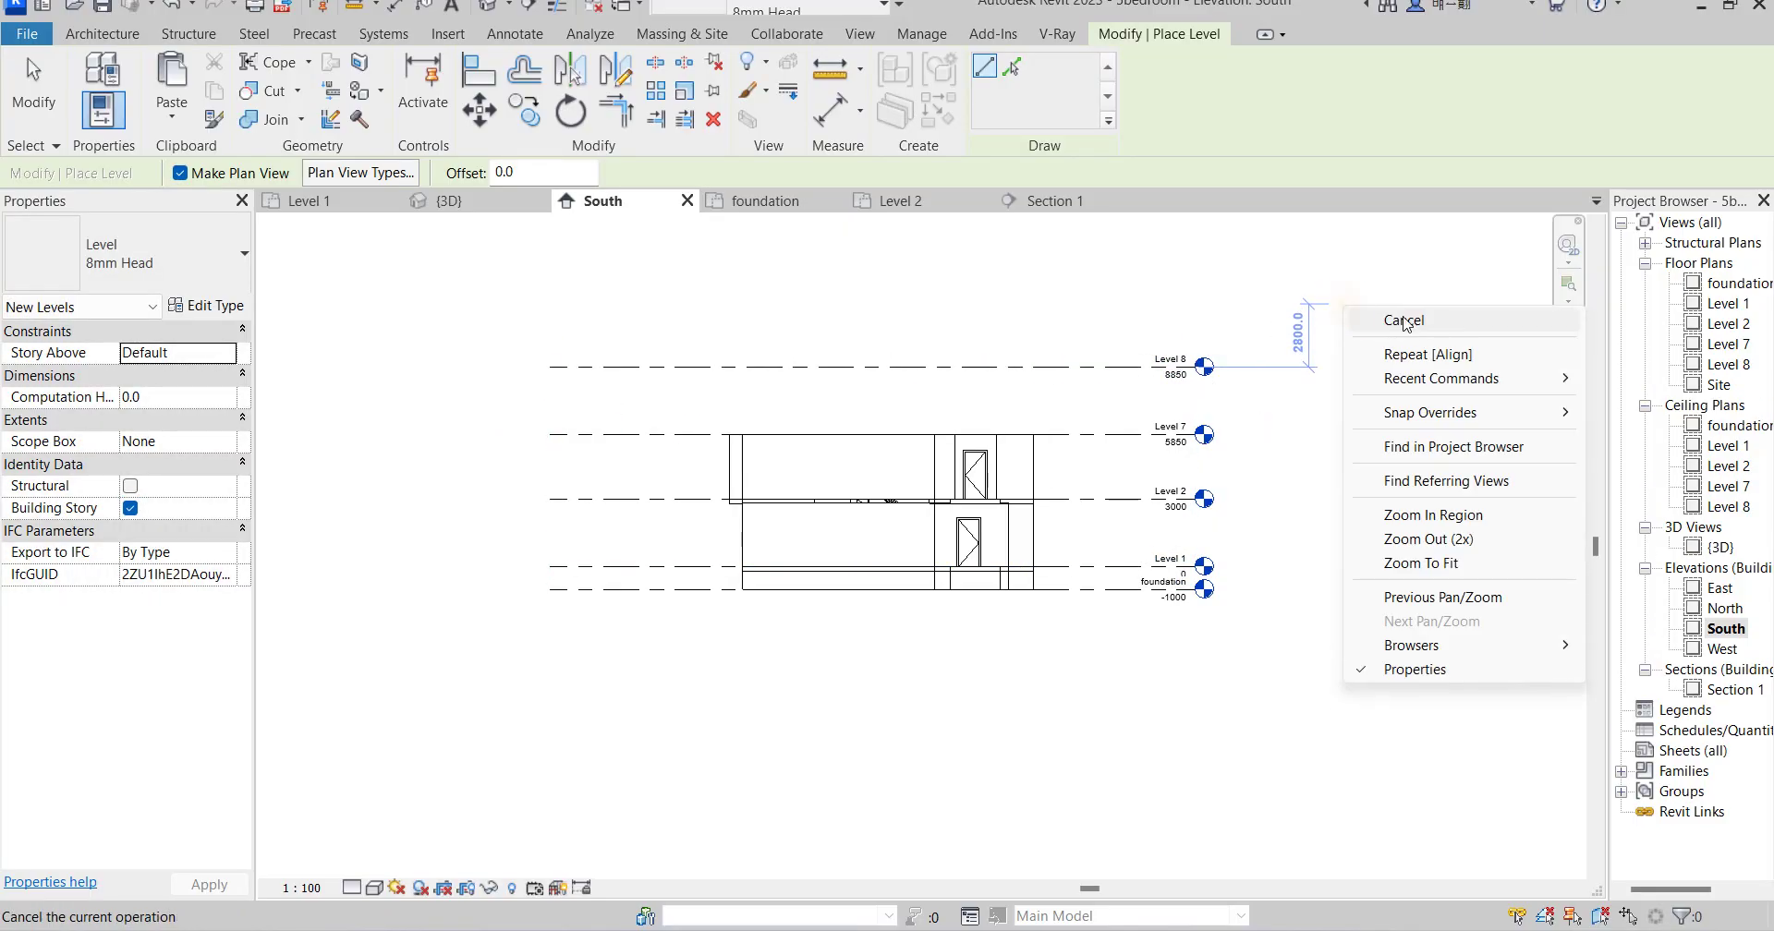
{"action": "left_click", "coordinate": [1403, 319]}
Rename the level at elevation 5850 as Level 3.
{"action": "scroll", "coordinate": [1176, 447], "scroll_direction": "up", "scroll_amount": 5}
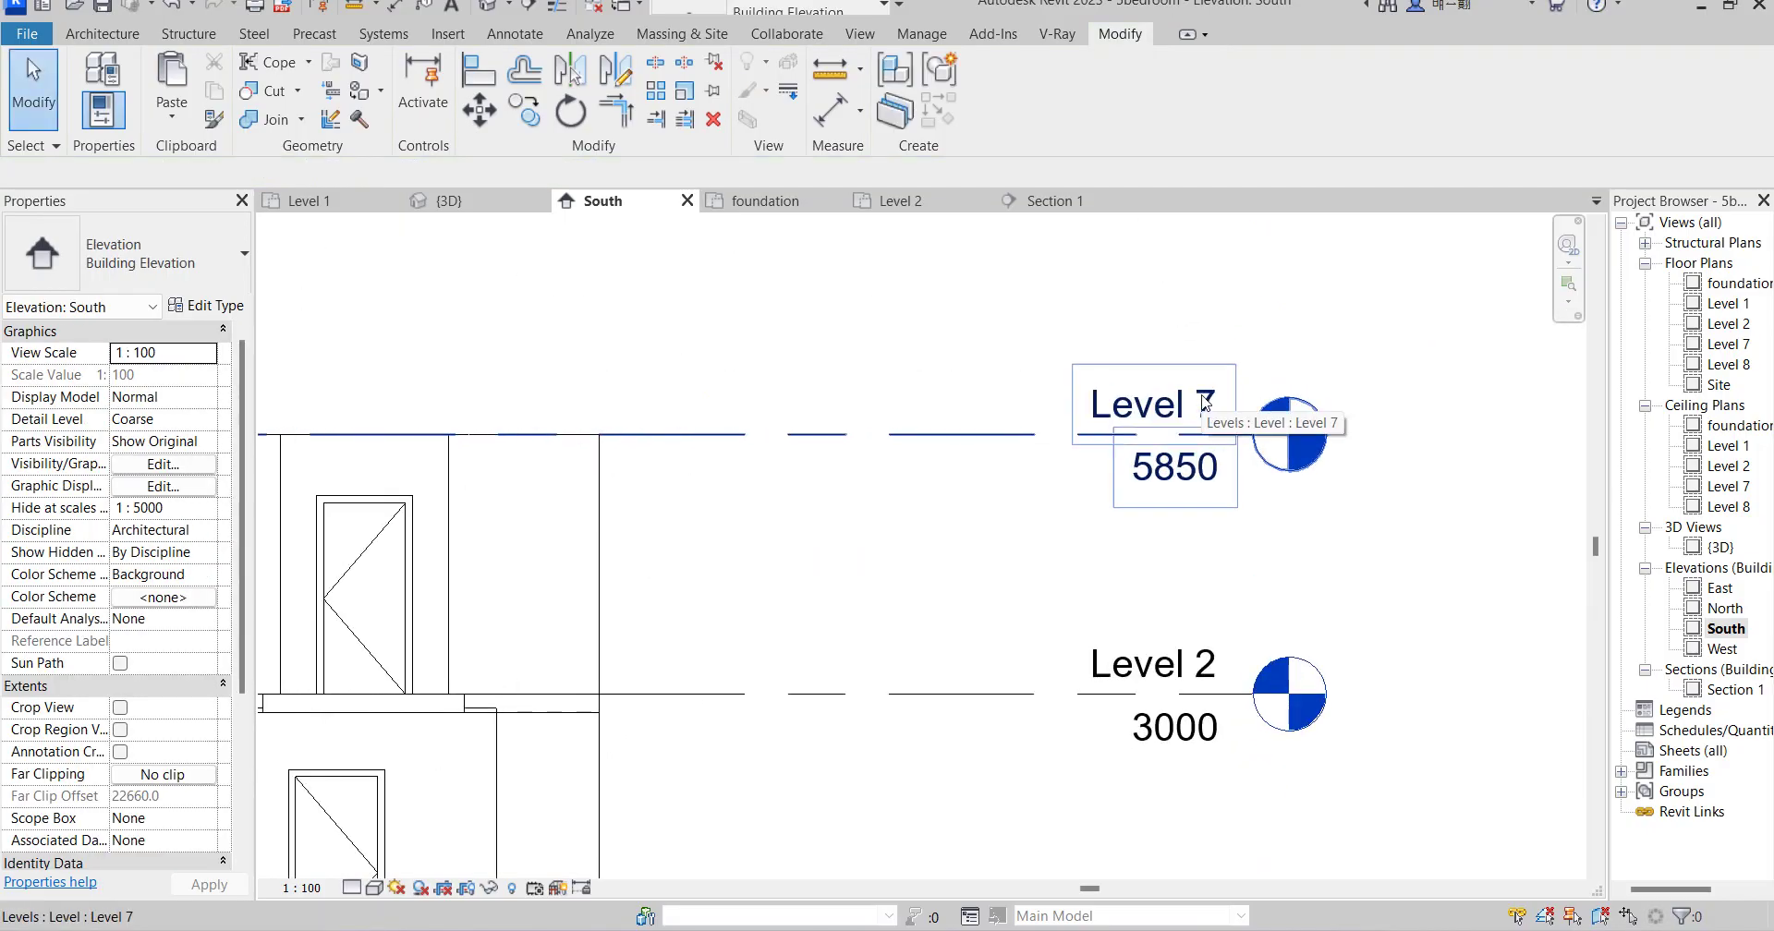
{"action": "double_click", "coordinate": [1201, 399]}
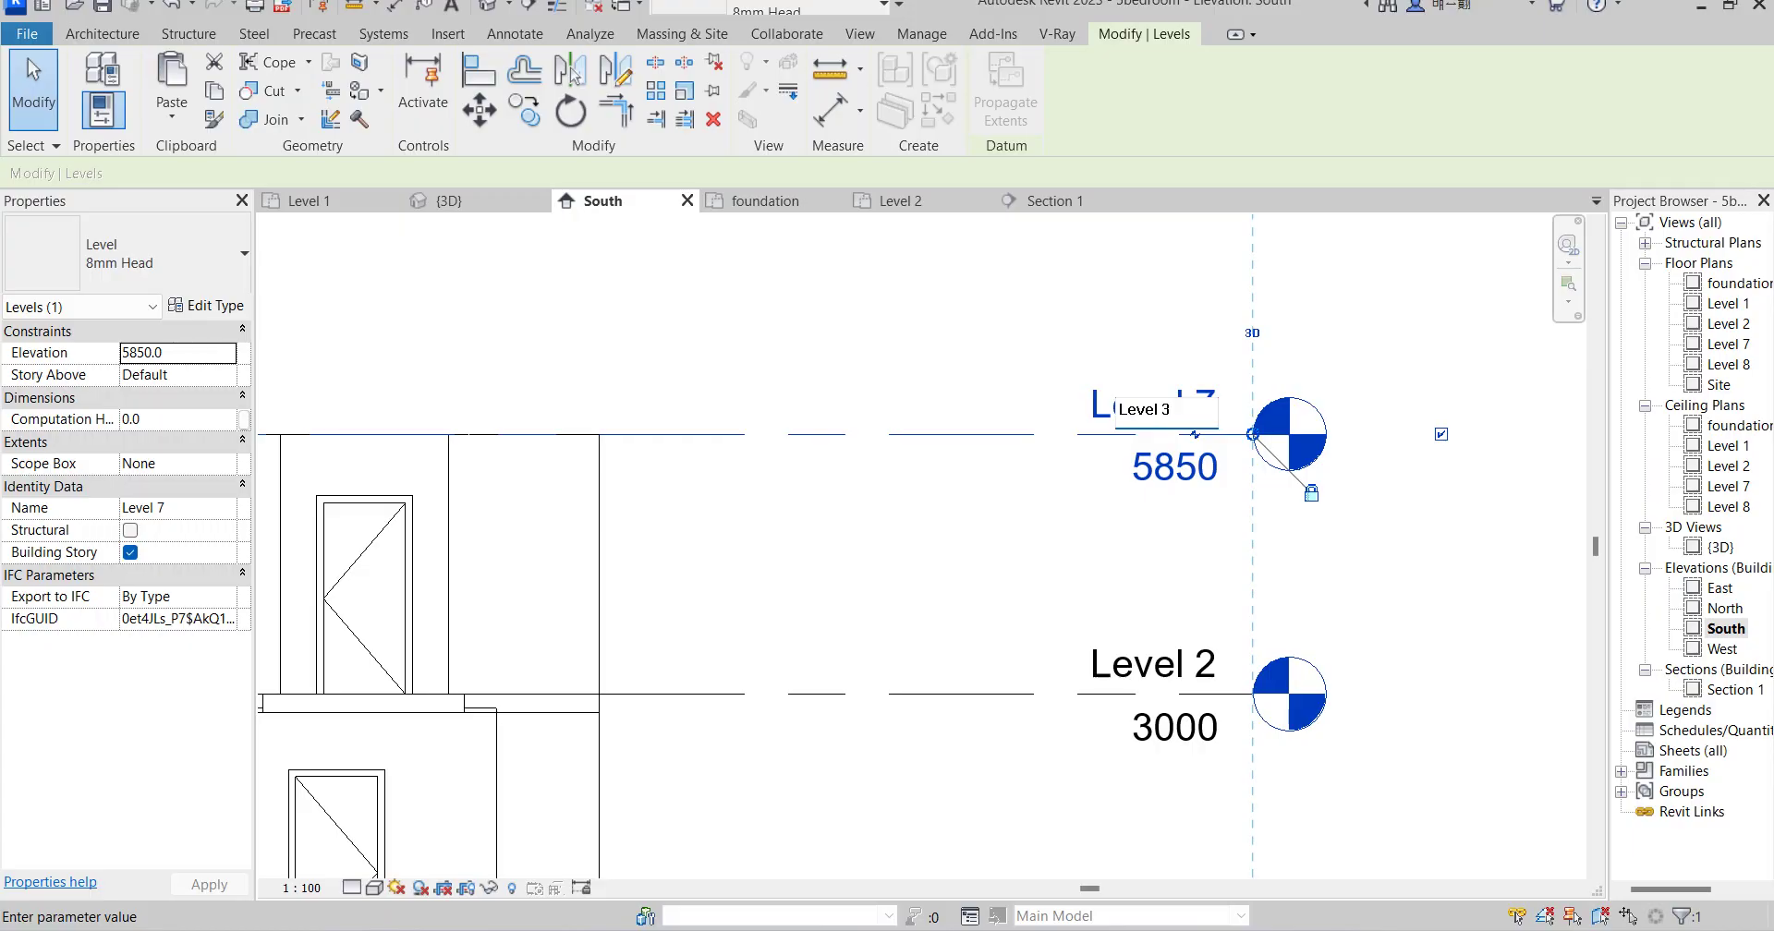
{"action": "type", "text": "Level 3"}
{"action": "left_click", "coordinate": [1423, 538]}
Rename the topmost level, at elevation 8850, as Level 4.
{"action": "scroll", "coordinate": [1200, 388], "scroll_direction": "down", "scroll_amount": 3}
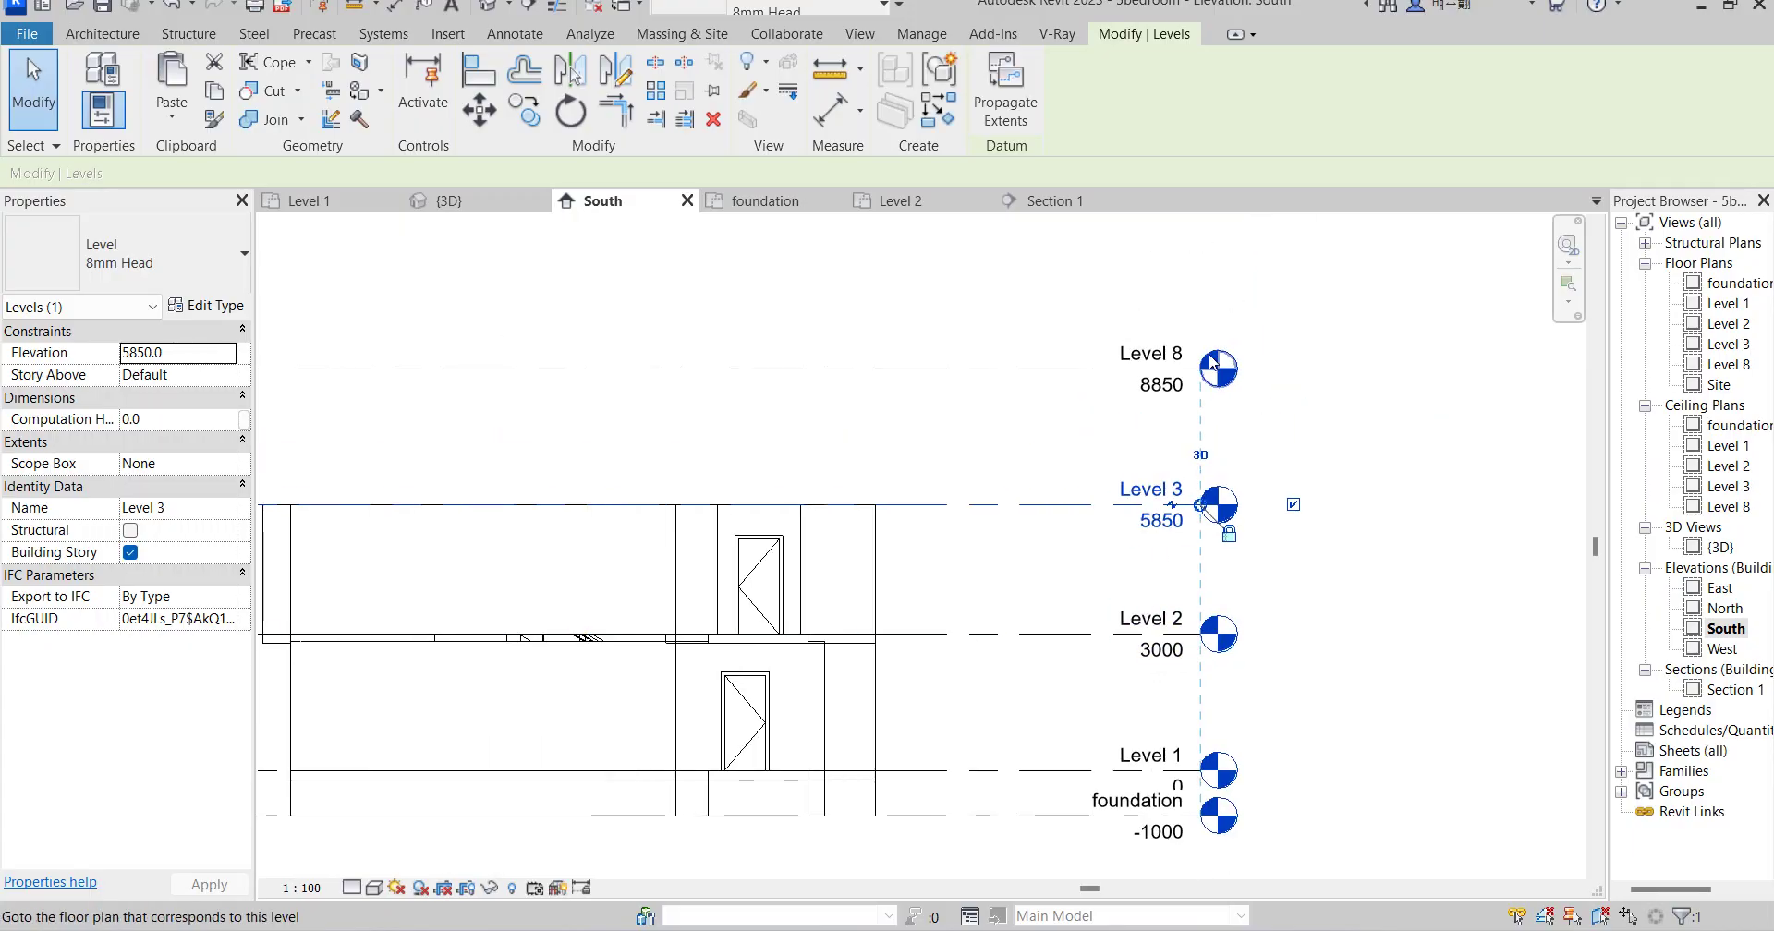
{"action": "scroll", "coordinate": [1167, 354], "scroll_direction": "up", "scroll_amount": 3}
{"action": "scroll", "coordinate": [1167, 354], "scroll_direction": "up", "scroll_amount": 2}
{"action": "double_click", "coordinate": [1025, 473]}
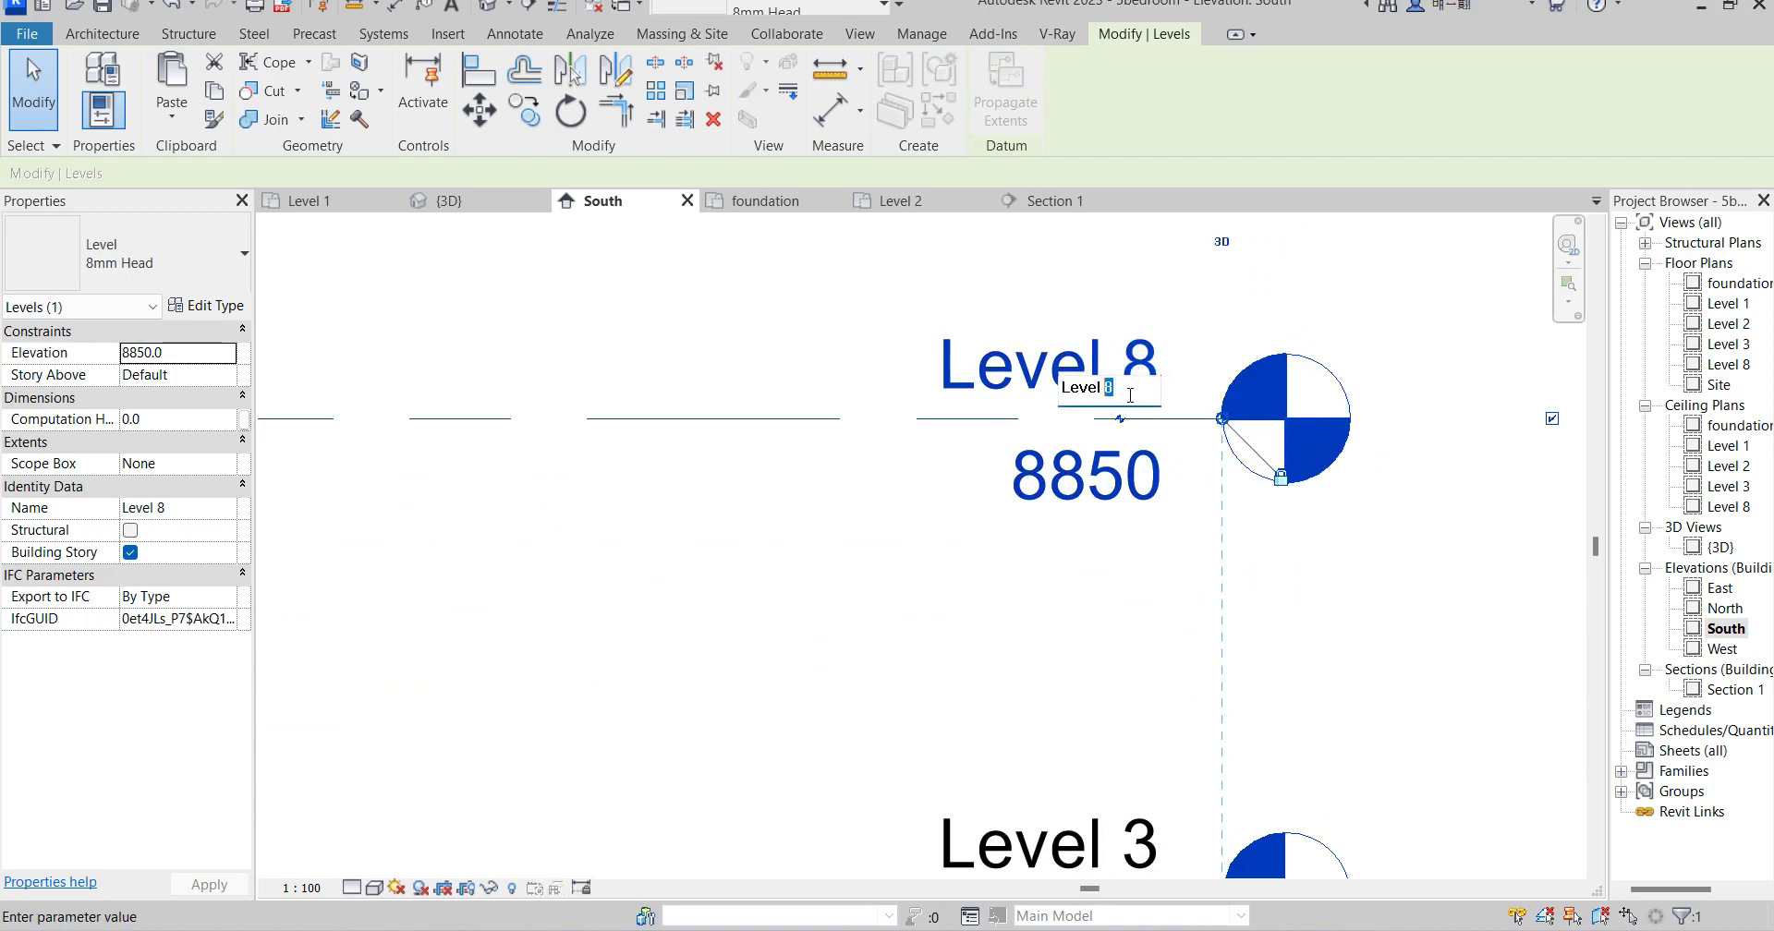
{"action": "left_click", "coordinate": [1471, 595]}
{"action": "scroll", "coordinate": [1035, 609], "scroll_direction": "down", "scroll_amount": 3}
{"action": "left_click", "coordinate": [1250, 552]}
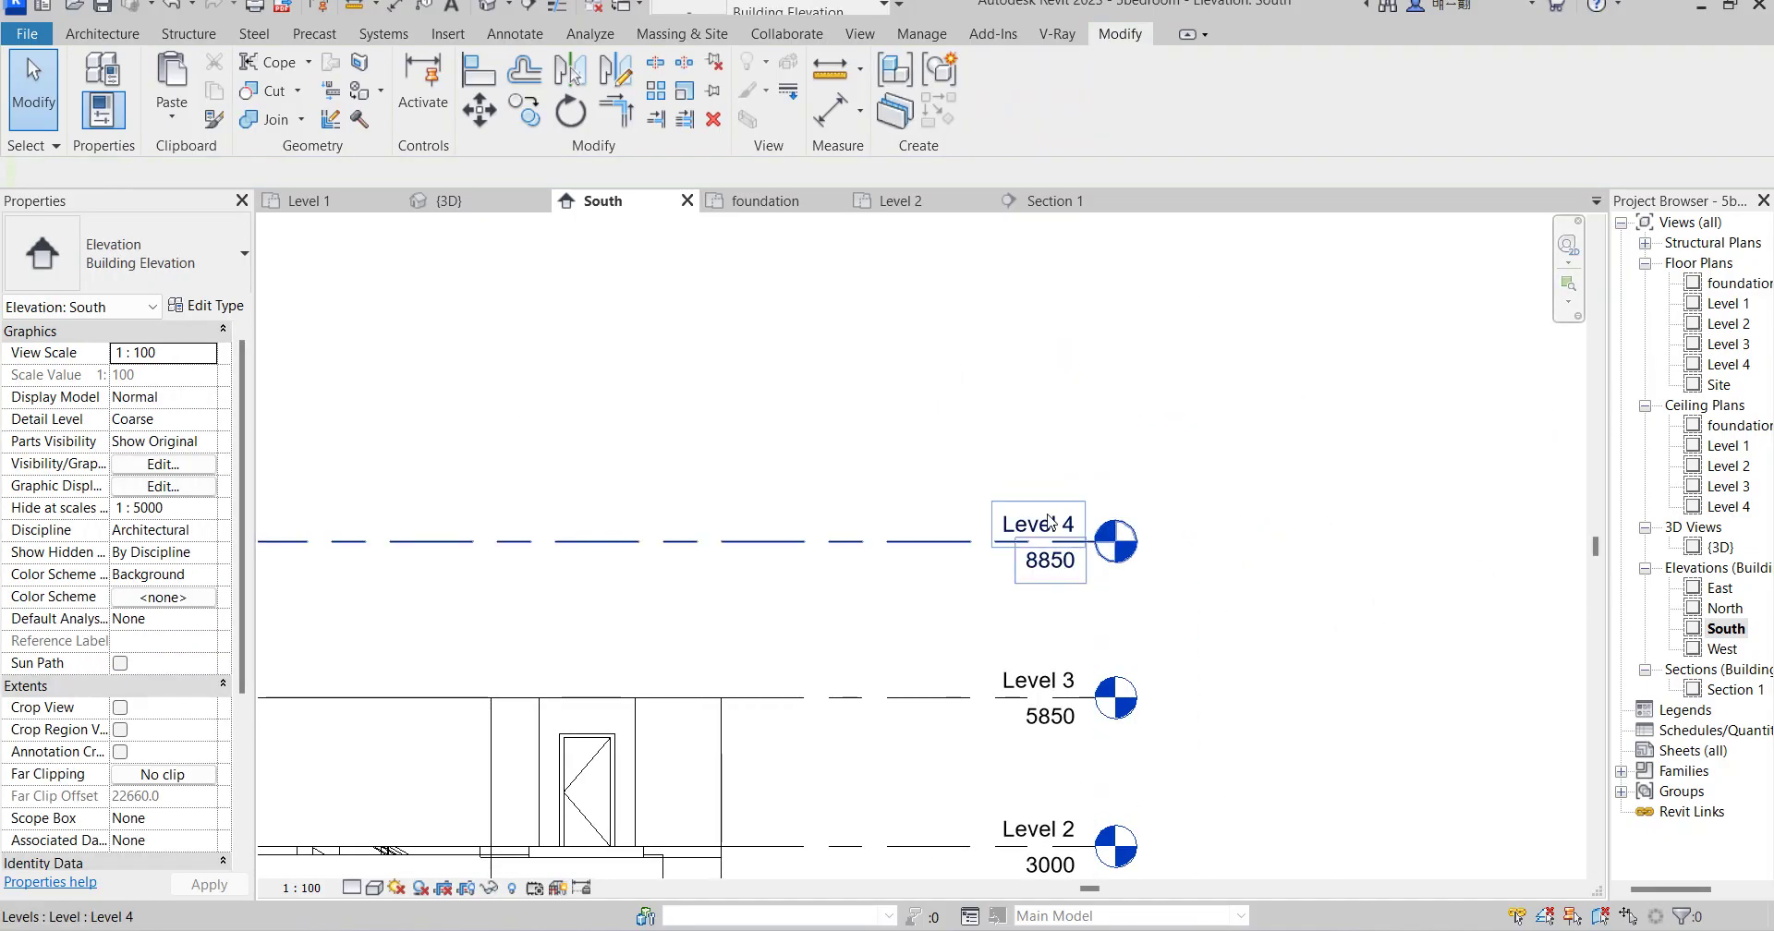
{"action": "scroll", "coordinate": [1050, 561], "scroll_direction": "down", "scroll_amount": 2}
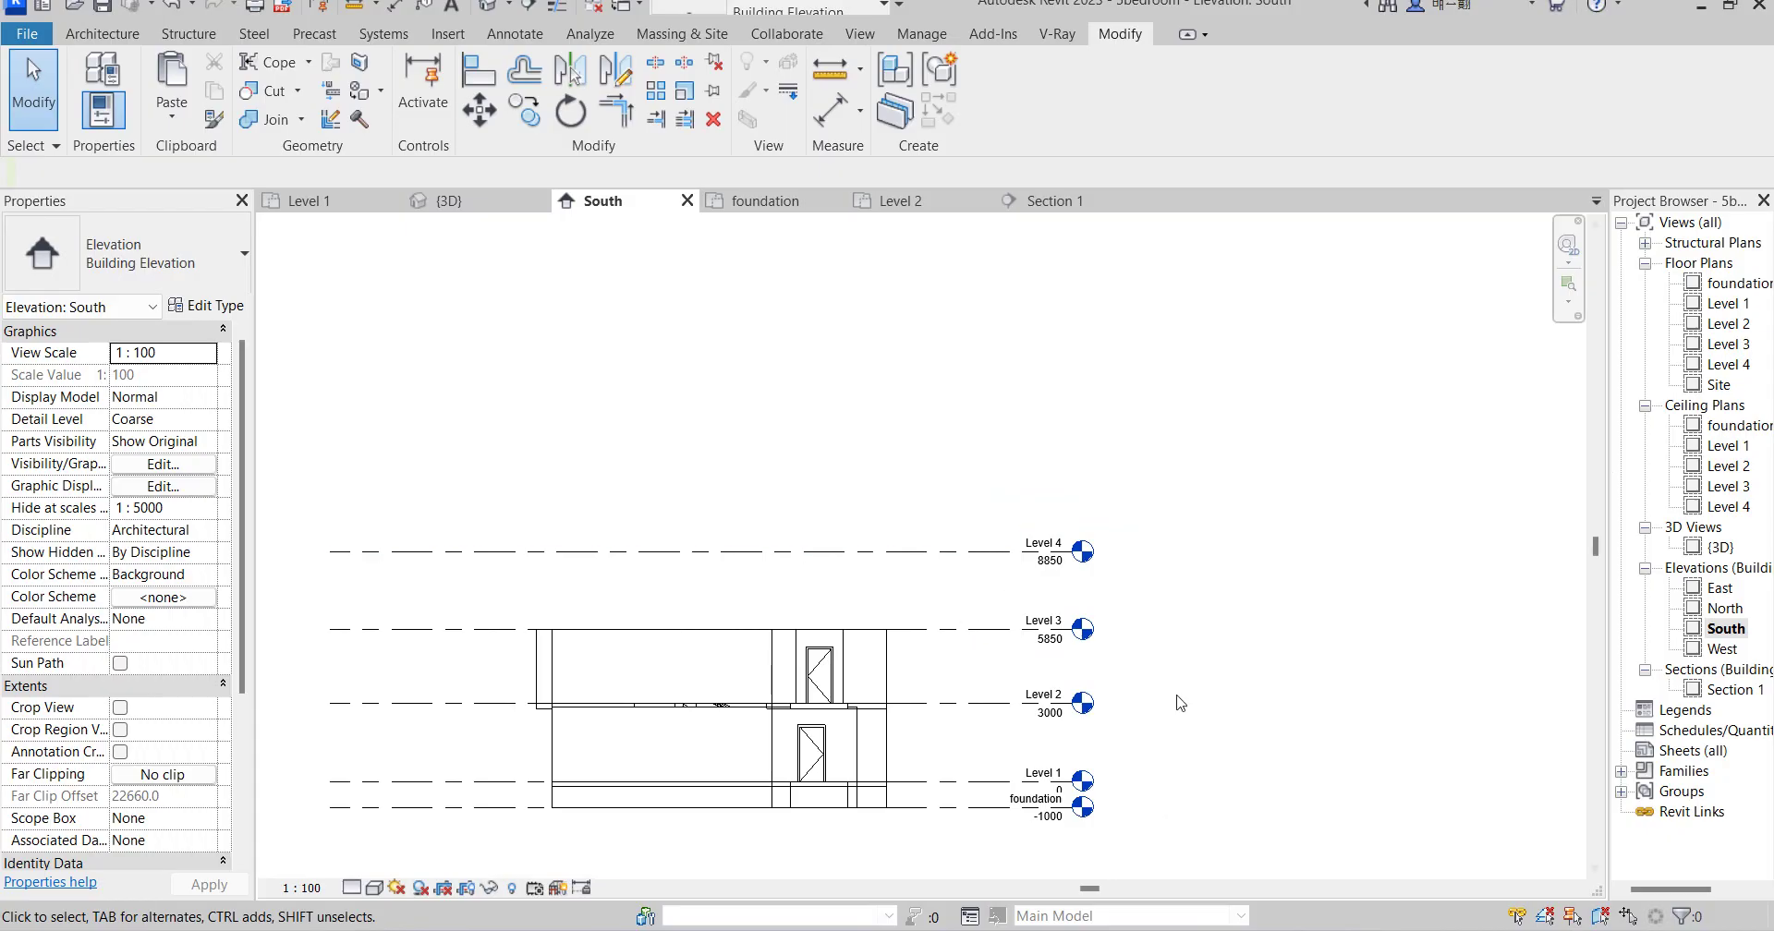
{"action": "middle_click_drag", "start_coordinate": [972, 594], "coordinate": [1057, 574]}
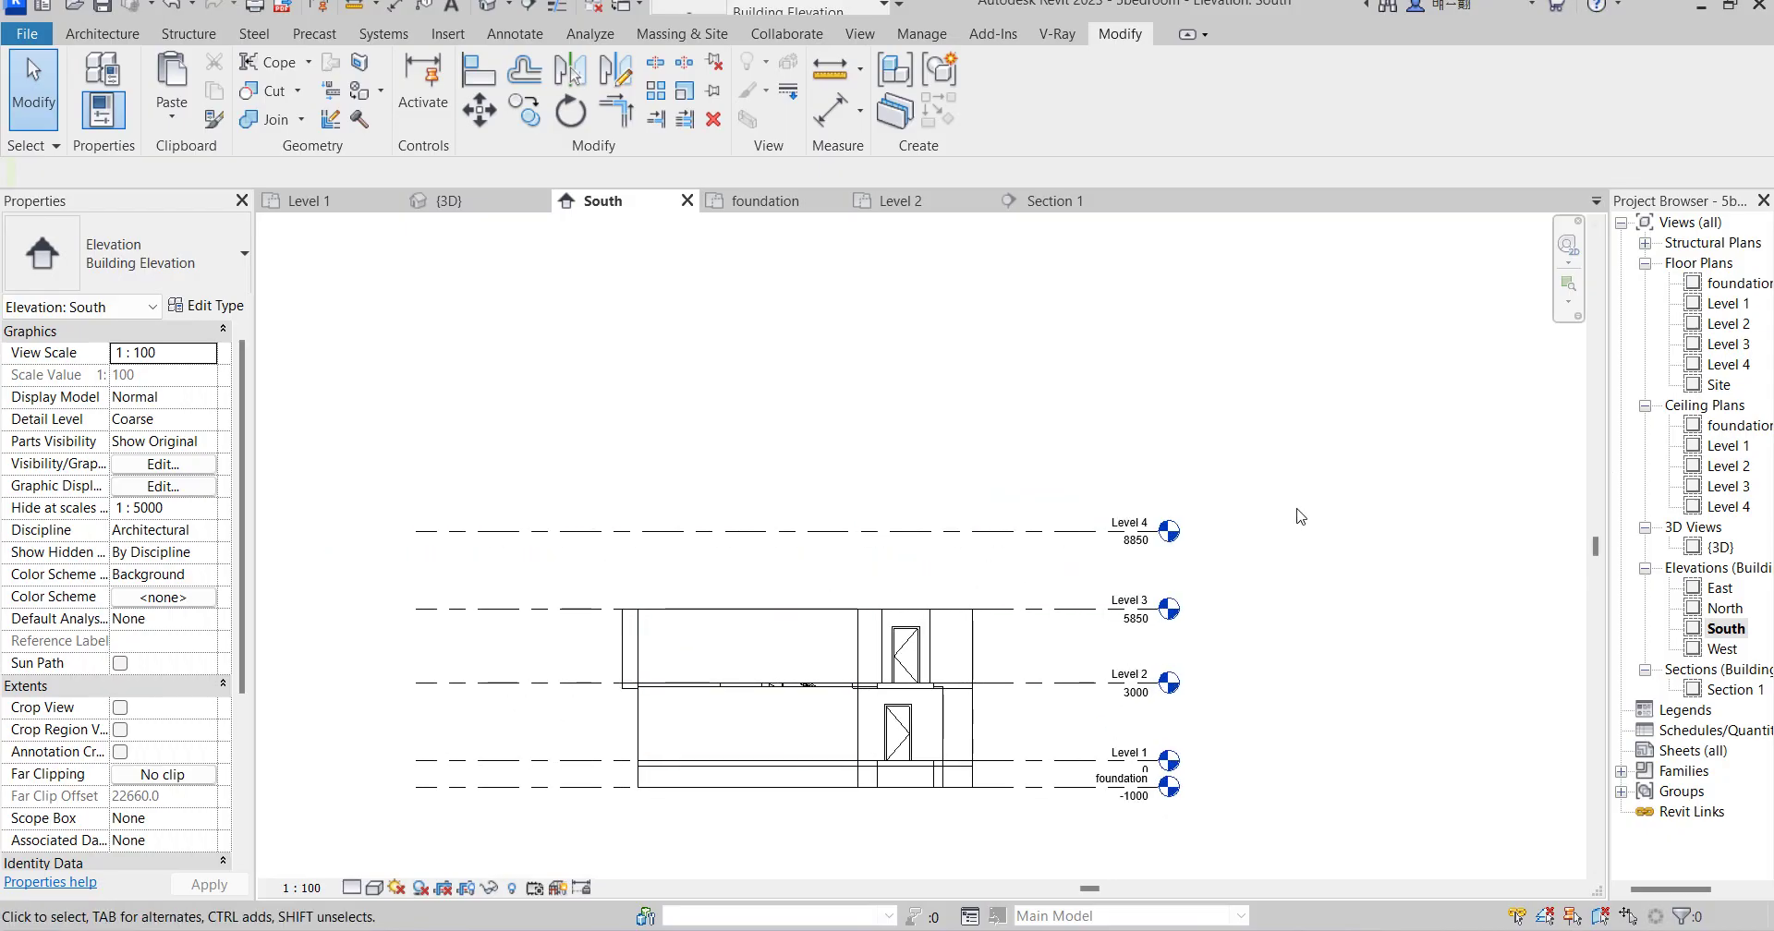
Open the Level 3 floor plan and set its underlay base level to Level 2.
{"action": "double_click", "coordinate": [1729, 347]}
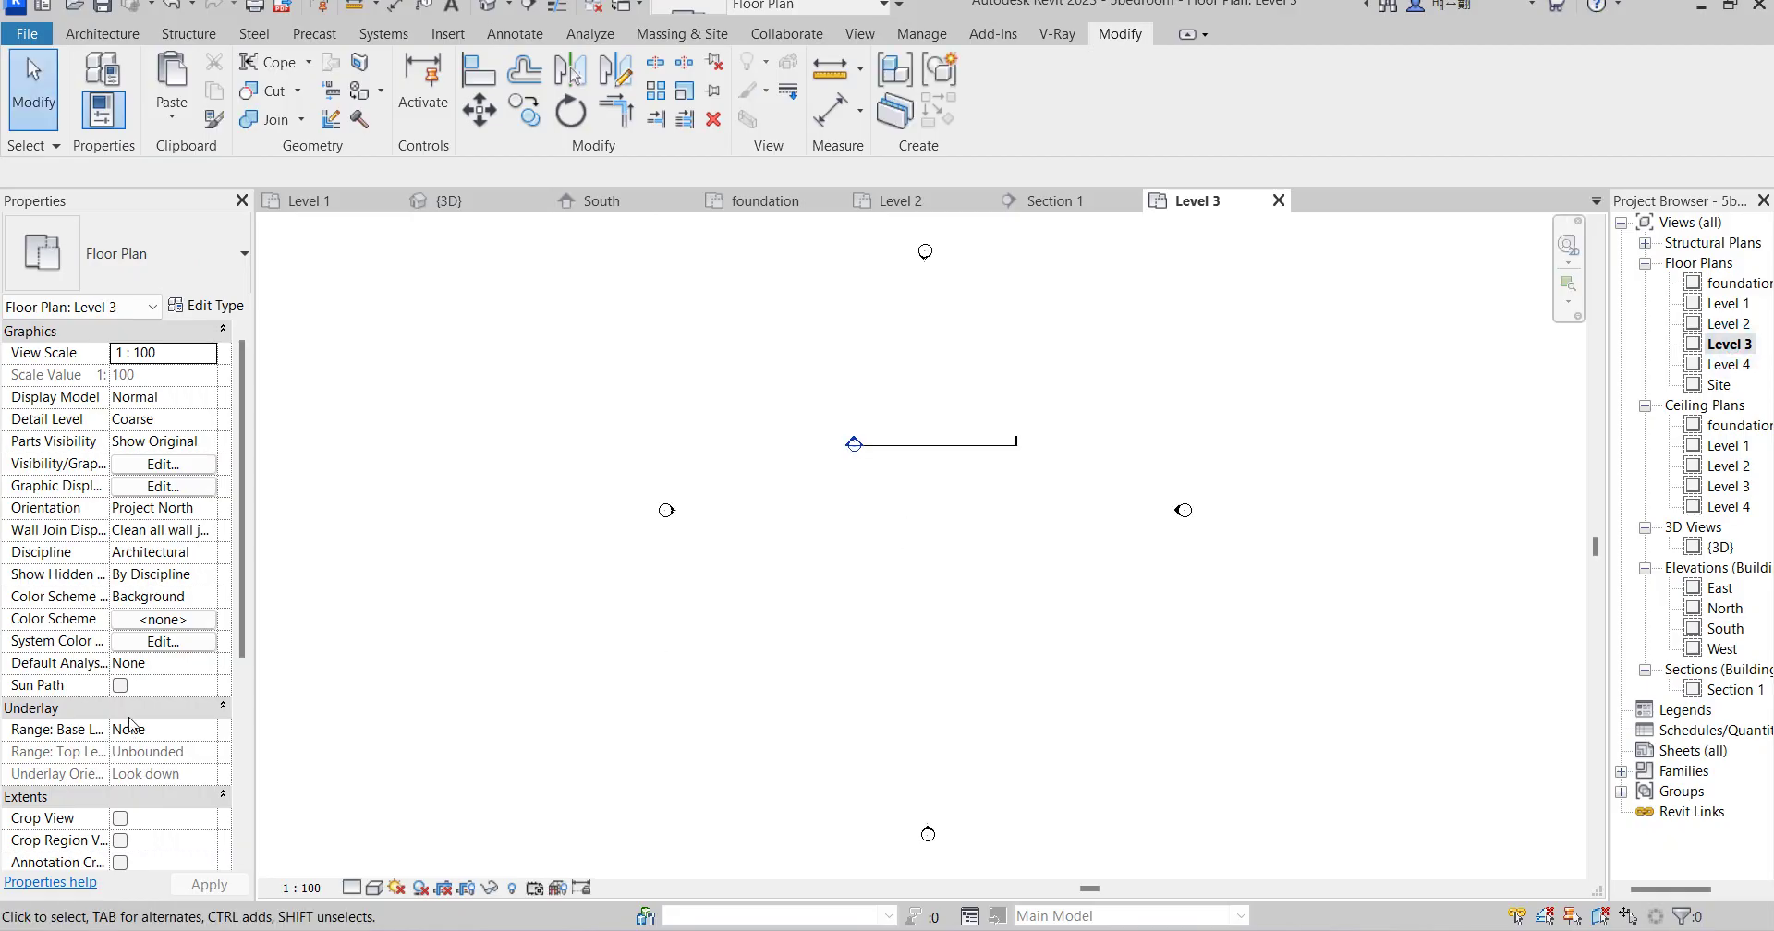
{"action": "left_click", "coordinate": [207, 732]}
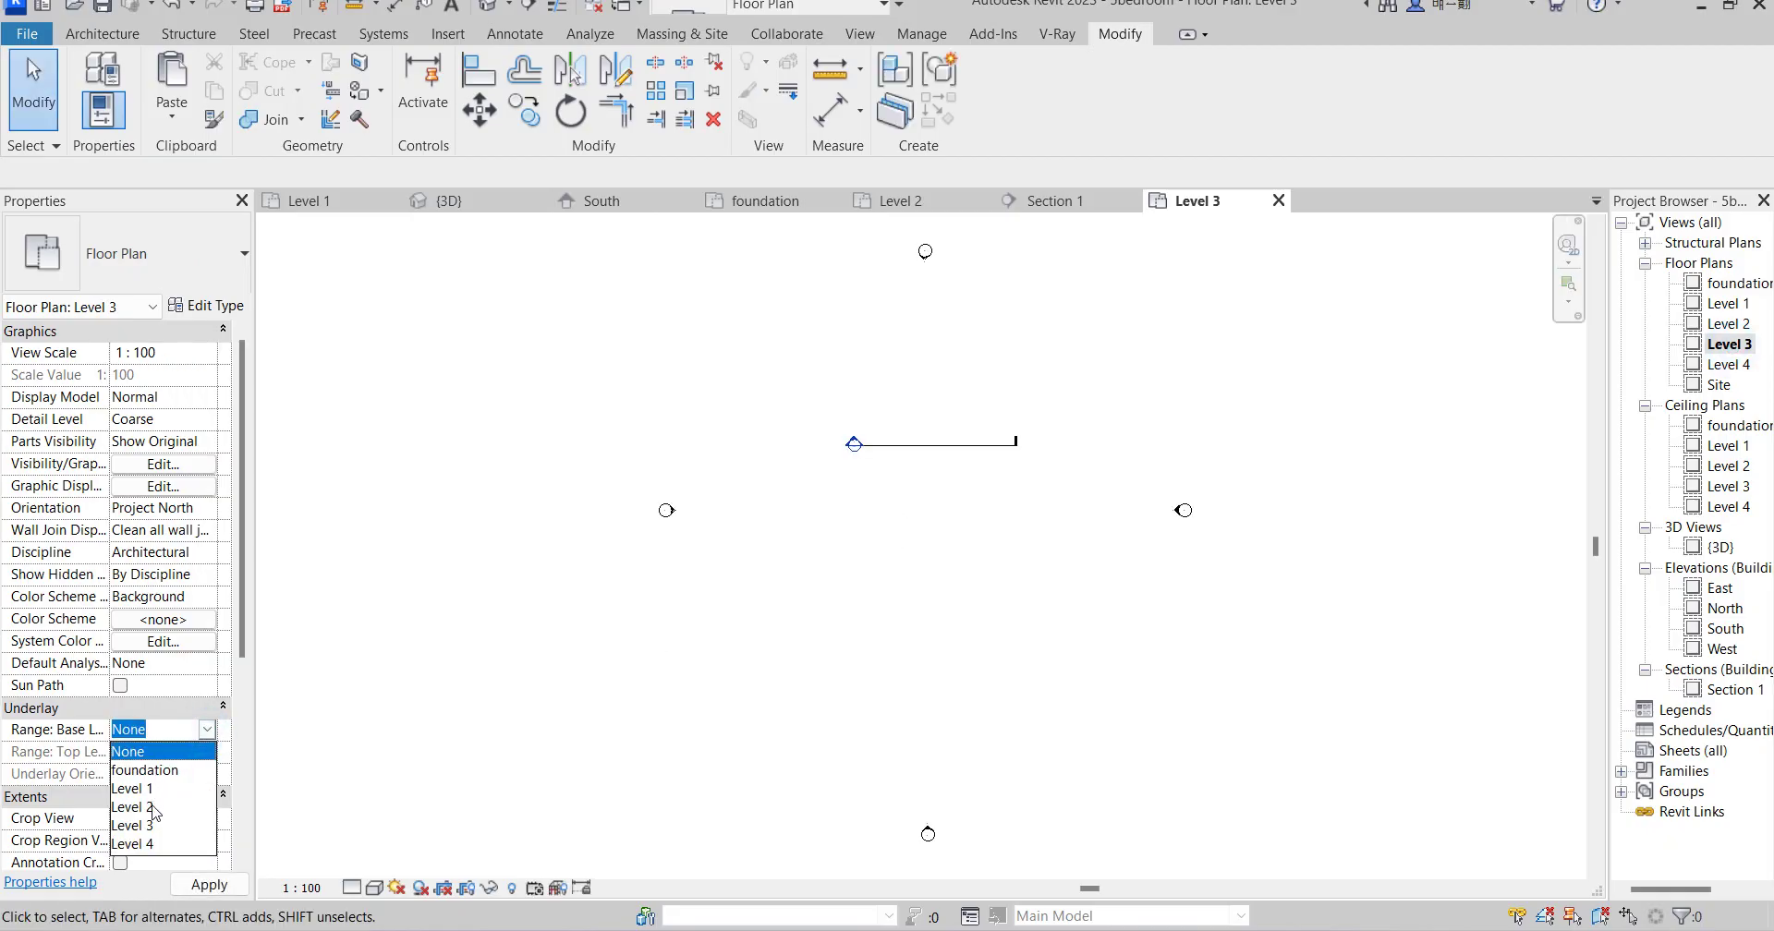
{"action": "left_click", "coordinate": [152, 808]}
{"action": "scroll", "coordinate": [954, 329], "scroll_direction": "up", "scroll_amount": 5}
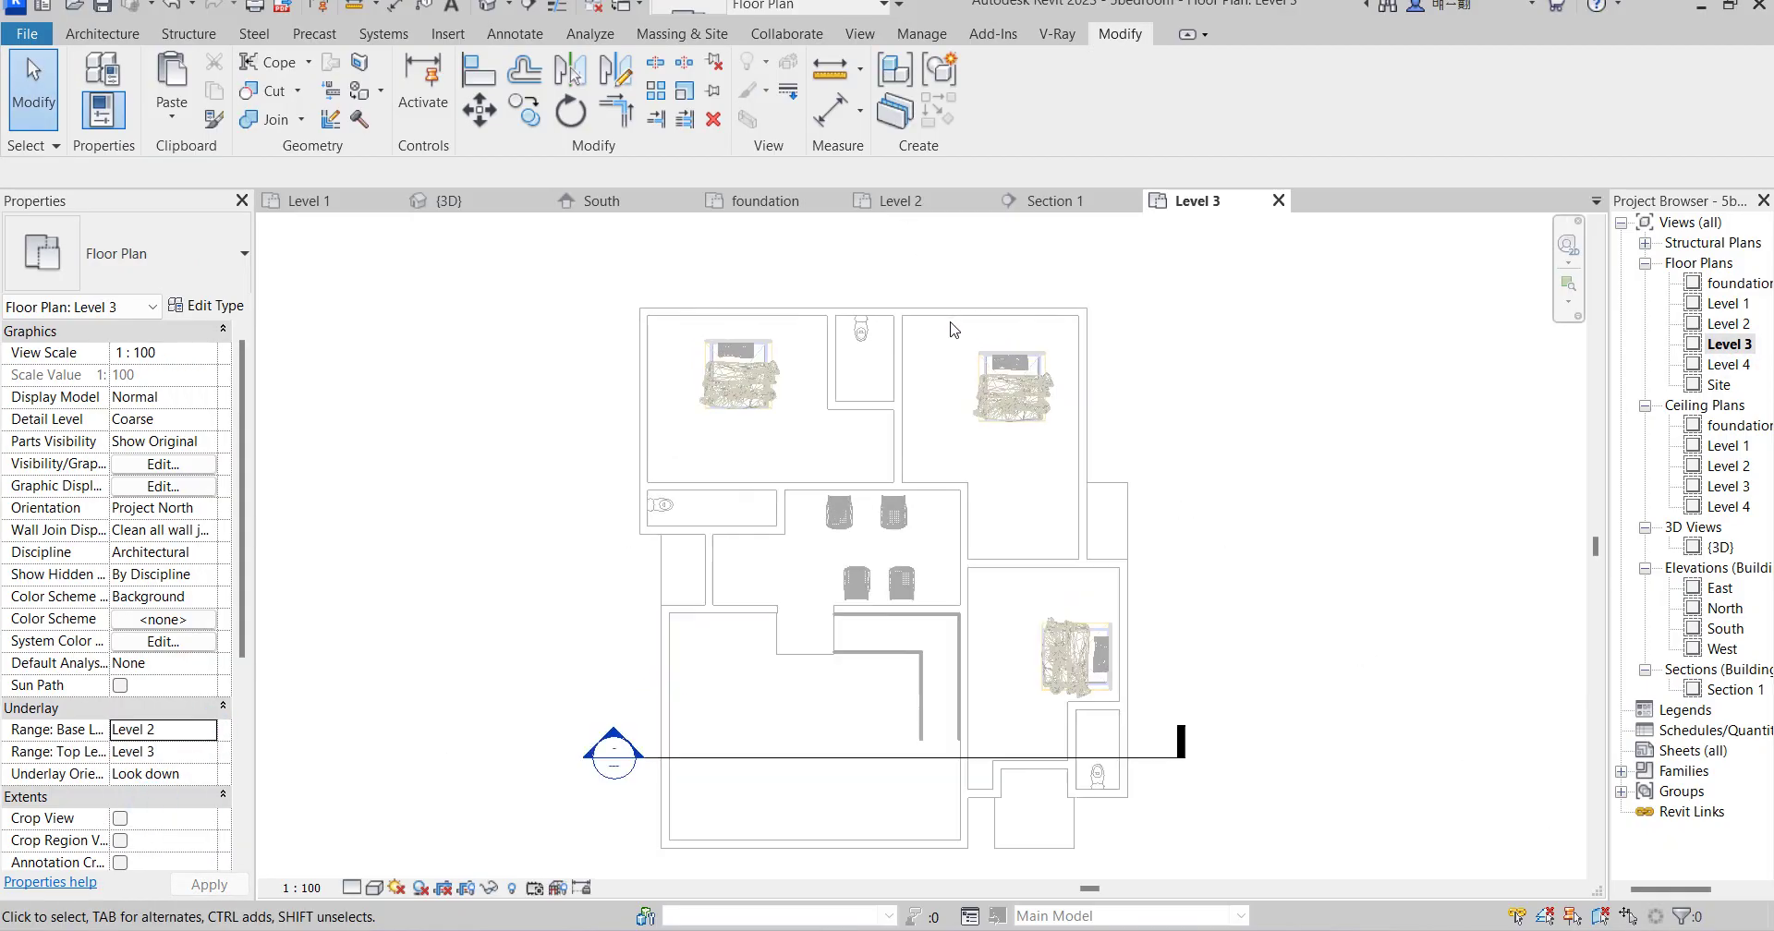
{"action": "scroll", "coordinate": [954, 329], "scroll_direction": "down", "scroll_amount": 3}
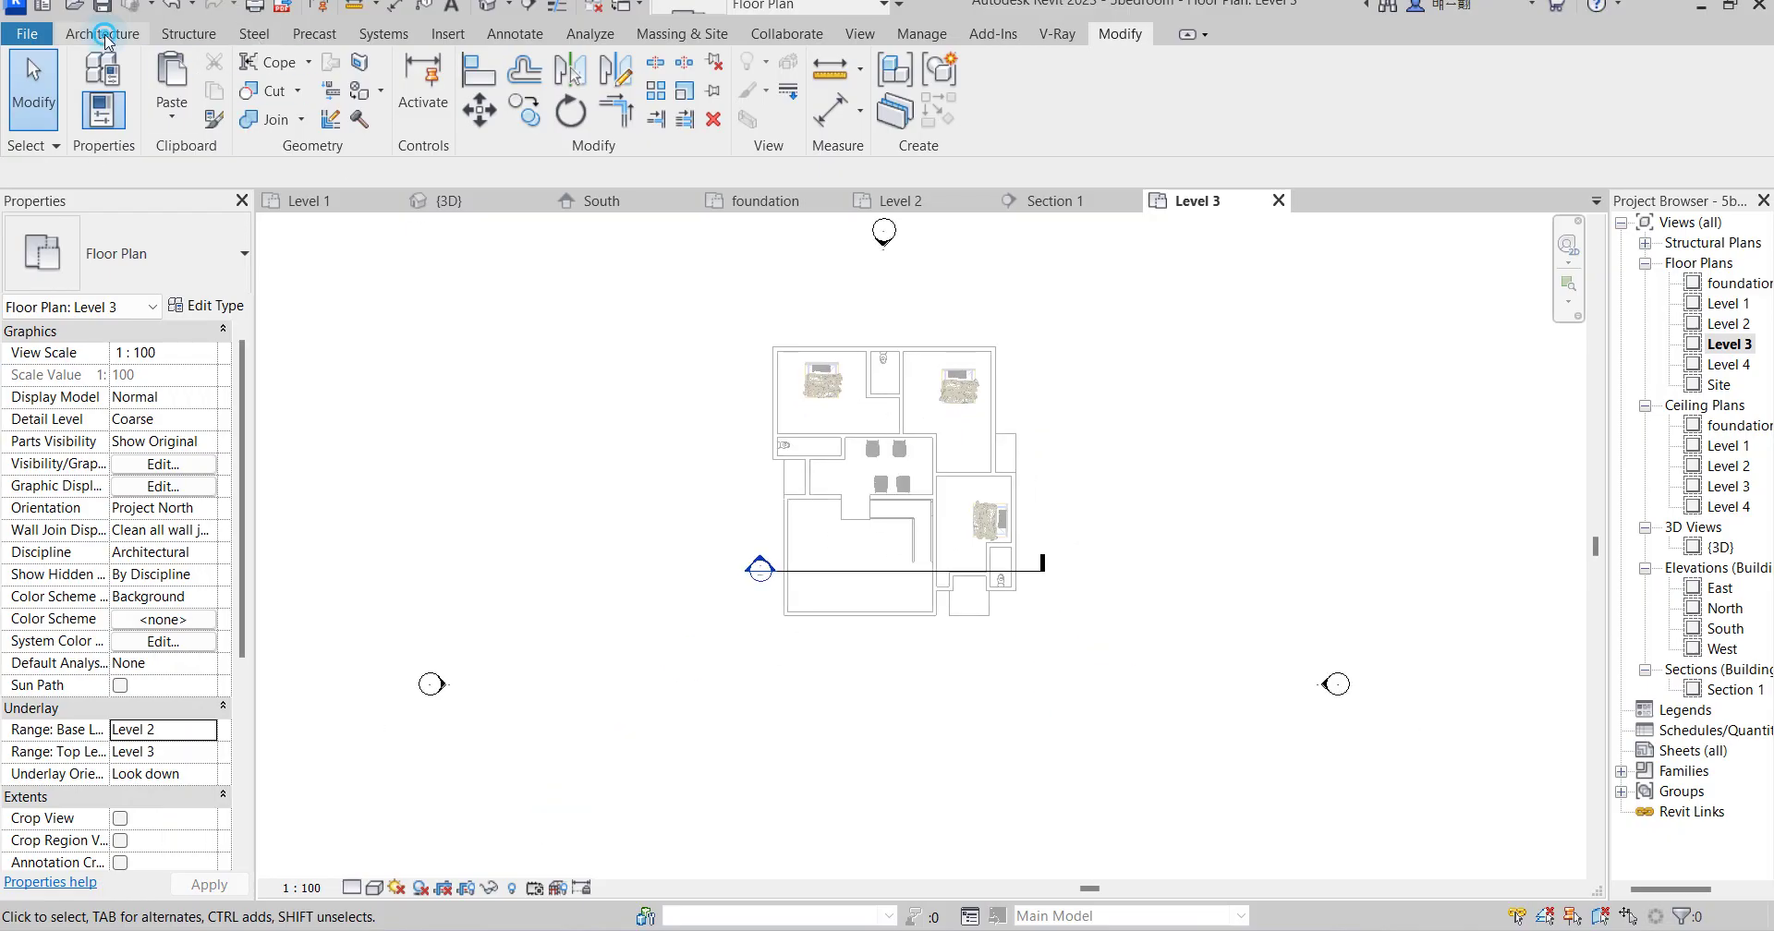
Start a roof by footprint and pick sloped boundary lines along the southeast bedroom, its toilet, and the large southern room's east and south walls.
{"action": "left_click", "coordinate": [102, 34]}
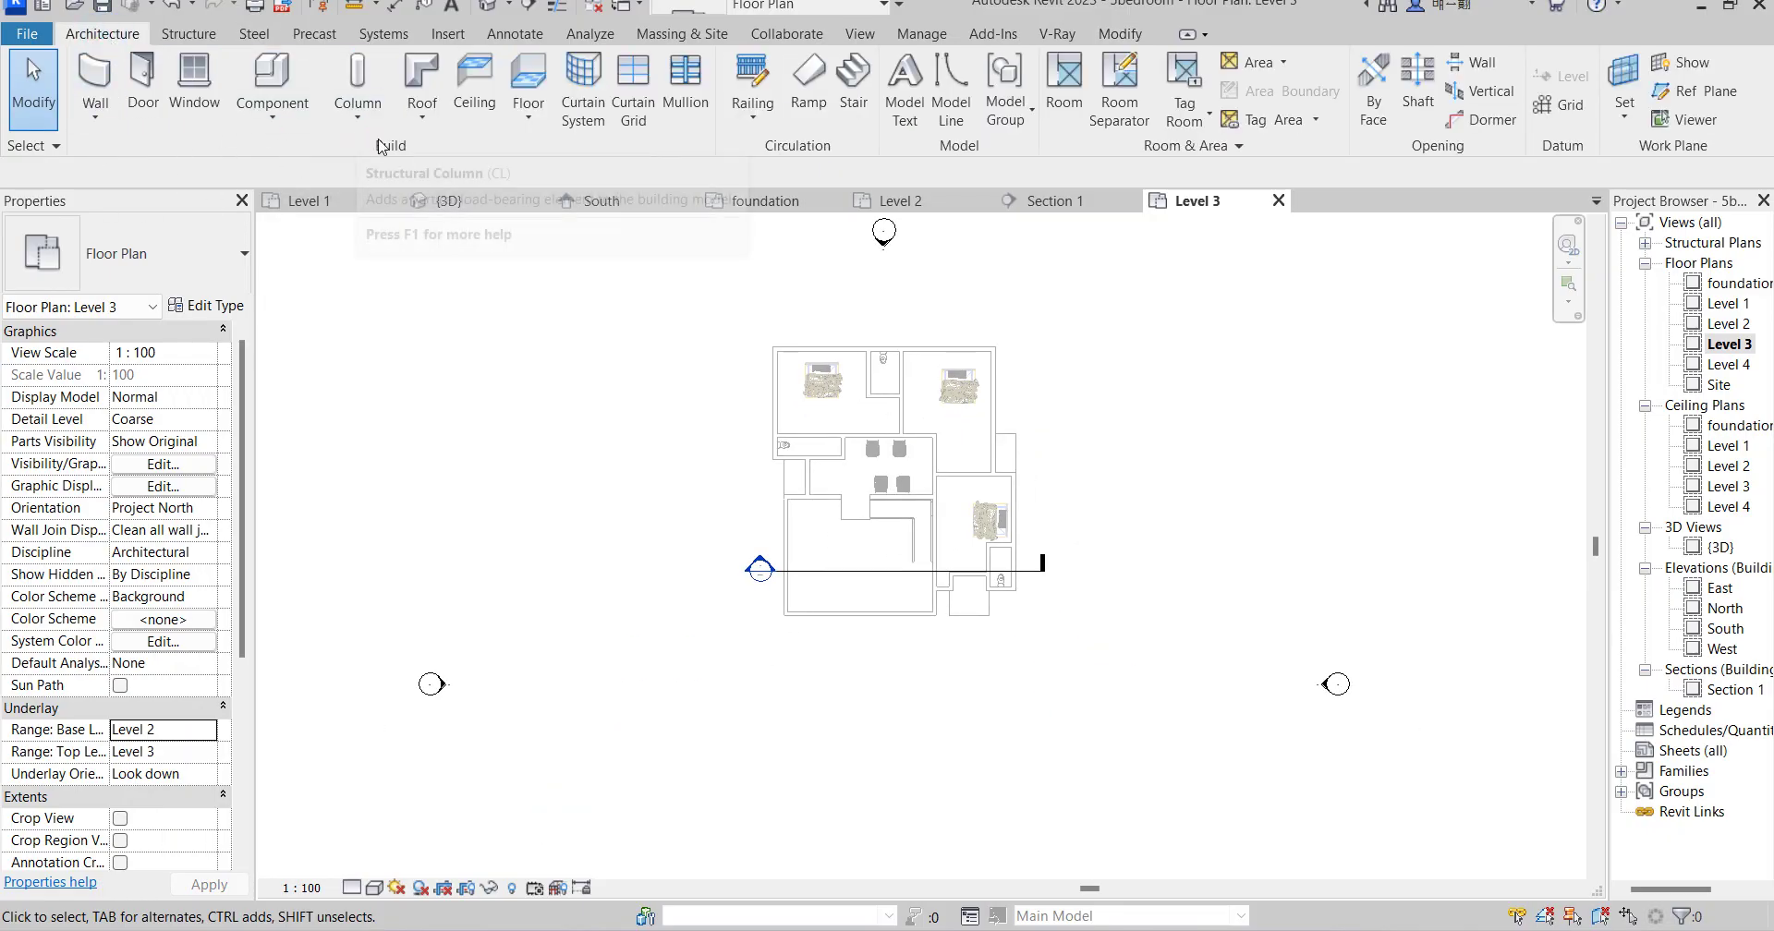
{"action": "left_click", "coordinate": [421, 129]}
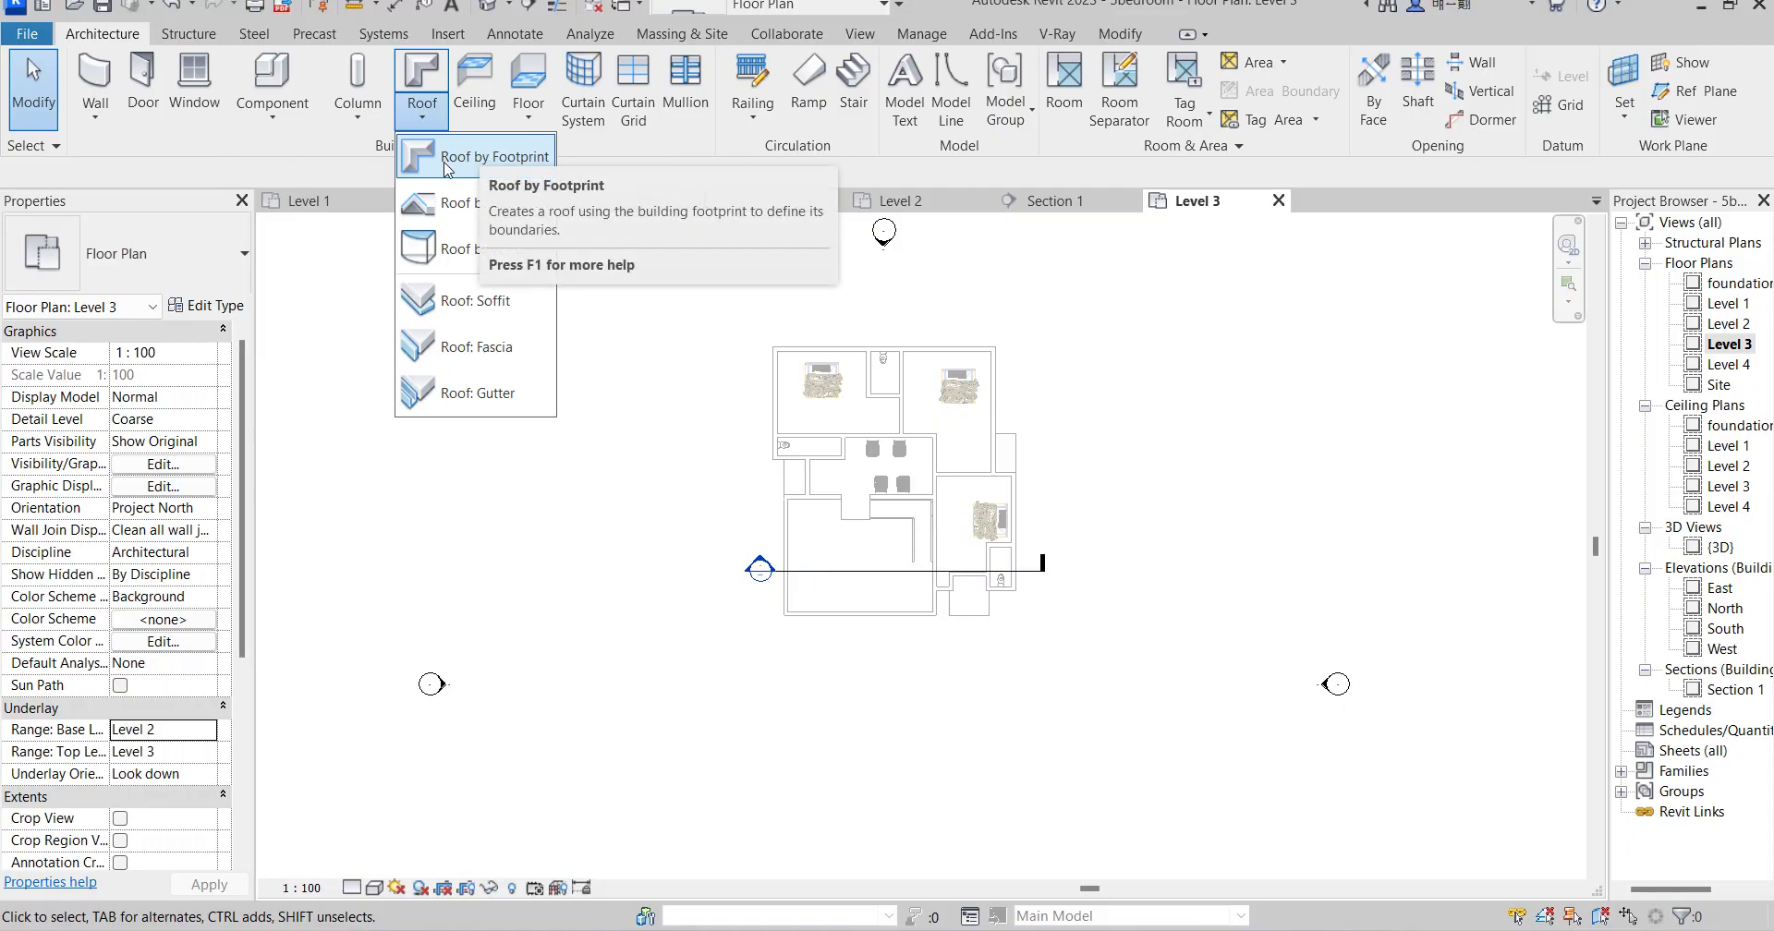
{"action": "left_click", "coordinate": [435, 157]}
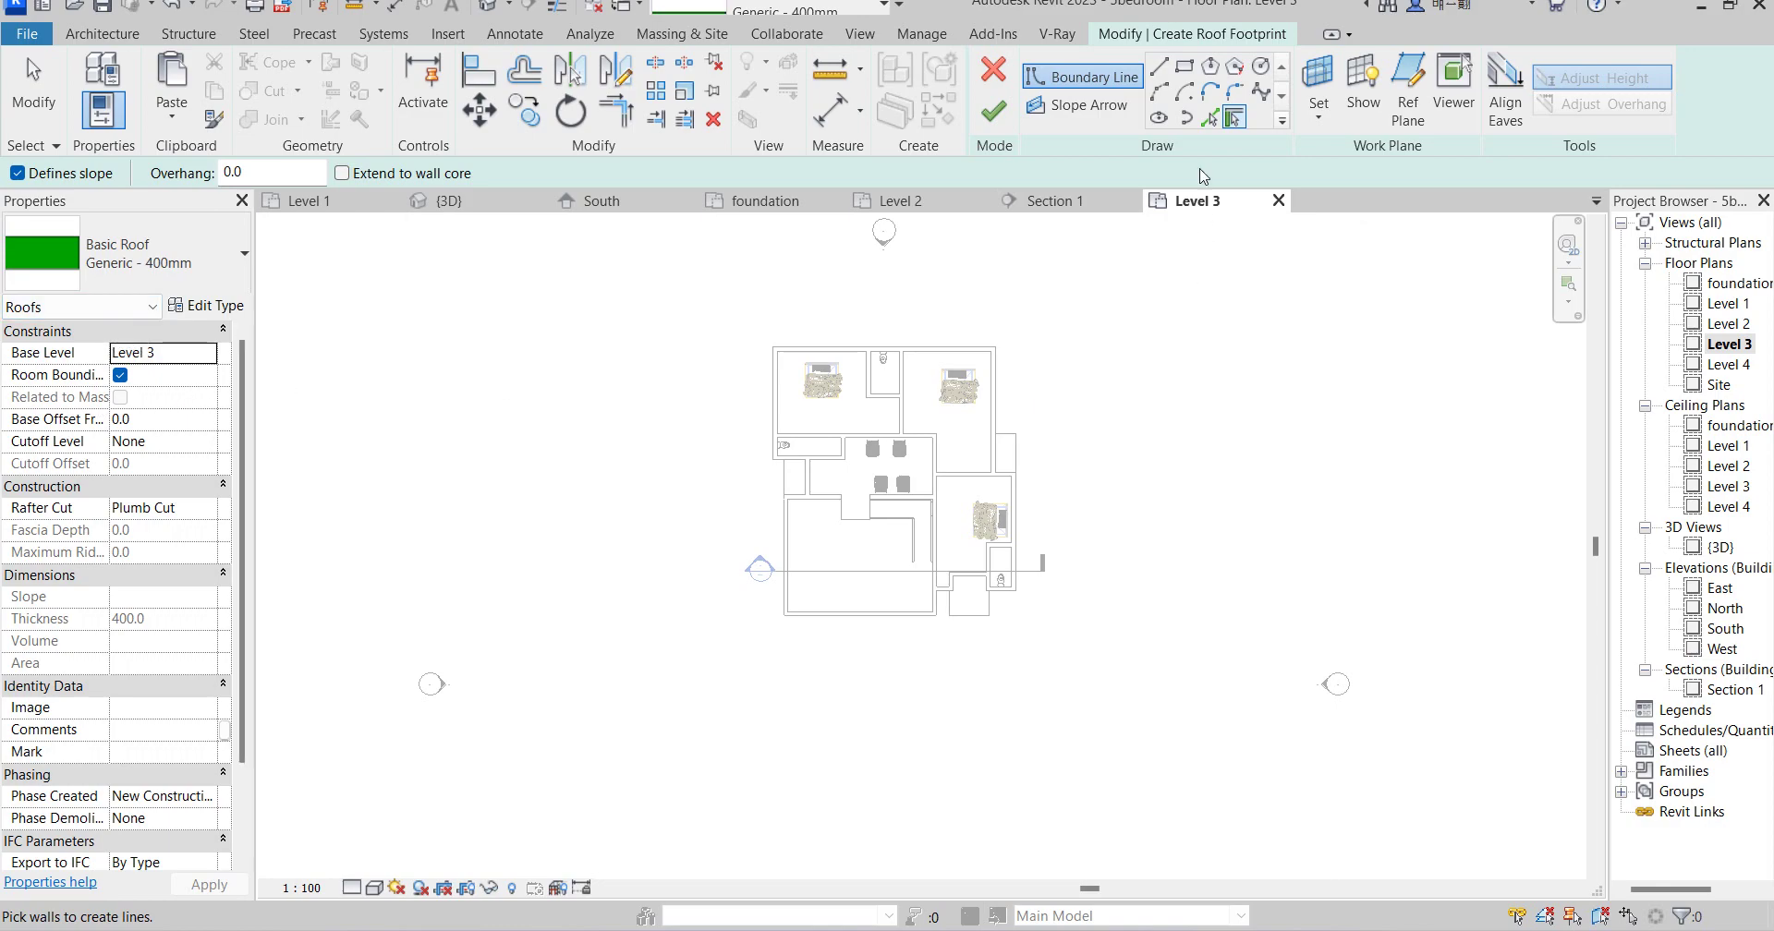
{"action": "left_click", "coordinate": [1209, 117]}
{"action": "scroll", "coordinate": [1002, 480], "scroll_direction": "up", "scroll_amount": 4}
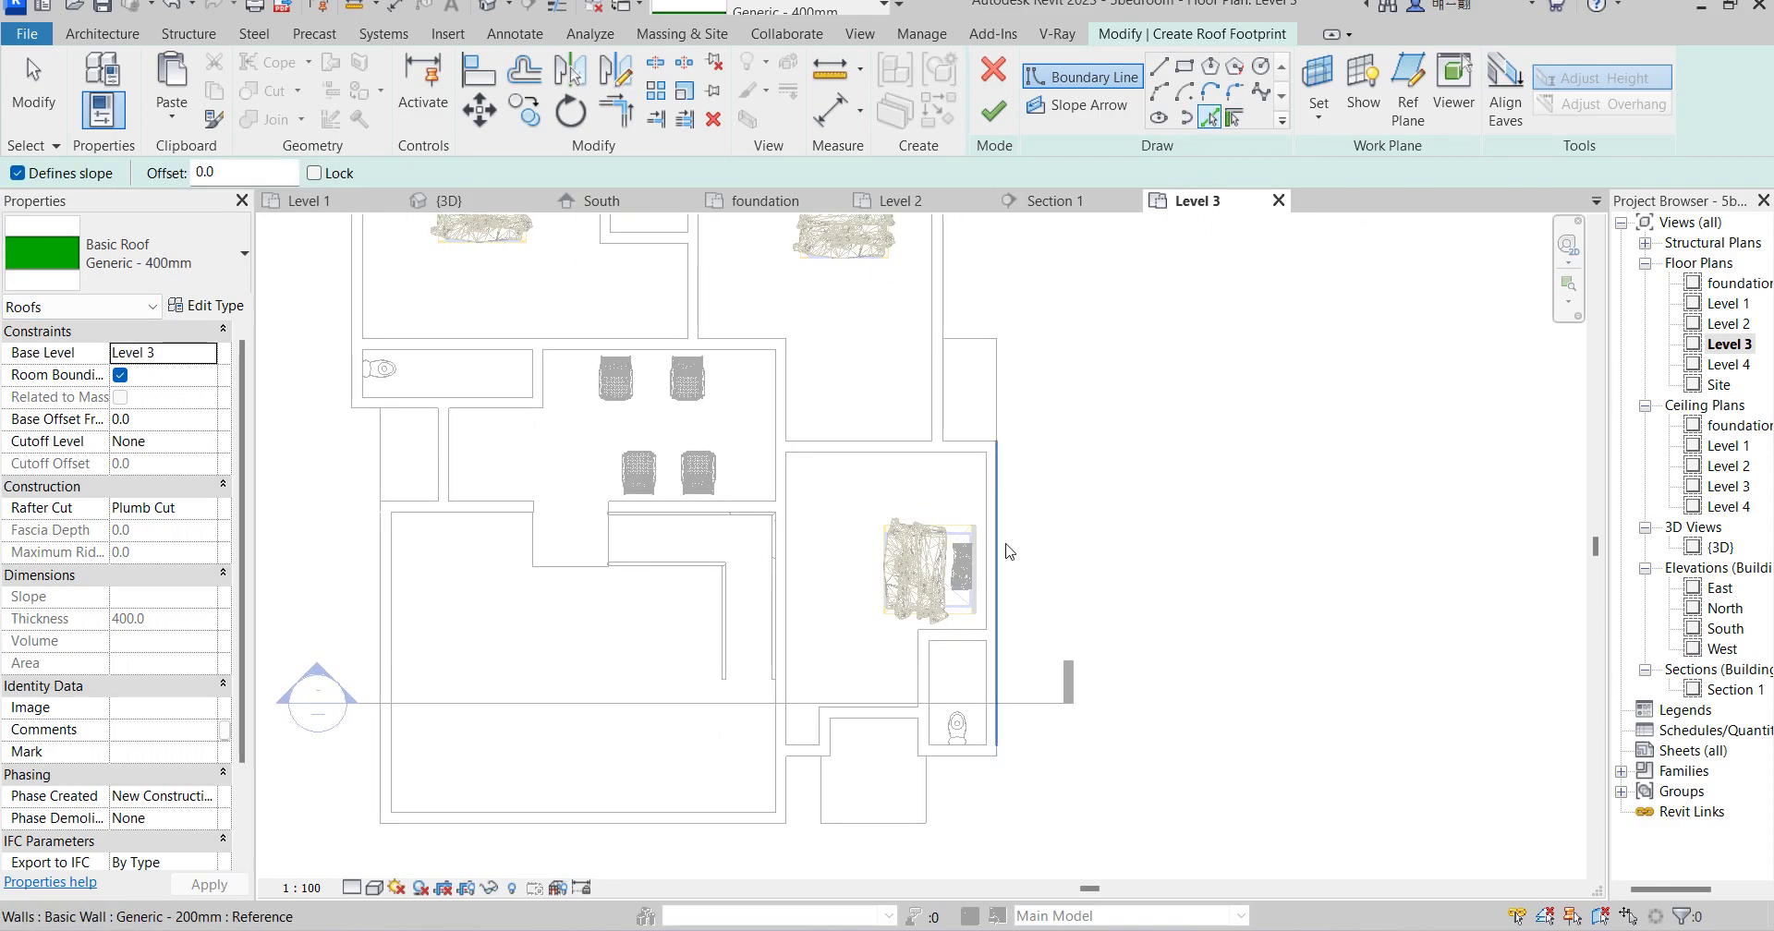
{"action": "left_click", "coordinate": [1009, 552]}
{"action": "scroll", "coordinate": [1016, 591], "scroll_direction": "down", "scroll_amount": 2}
{"action": "scroll", "coordinate": [1019, 592], "scroll_direction": "up", "scroll_amount": 4}
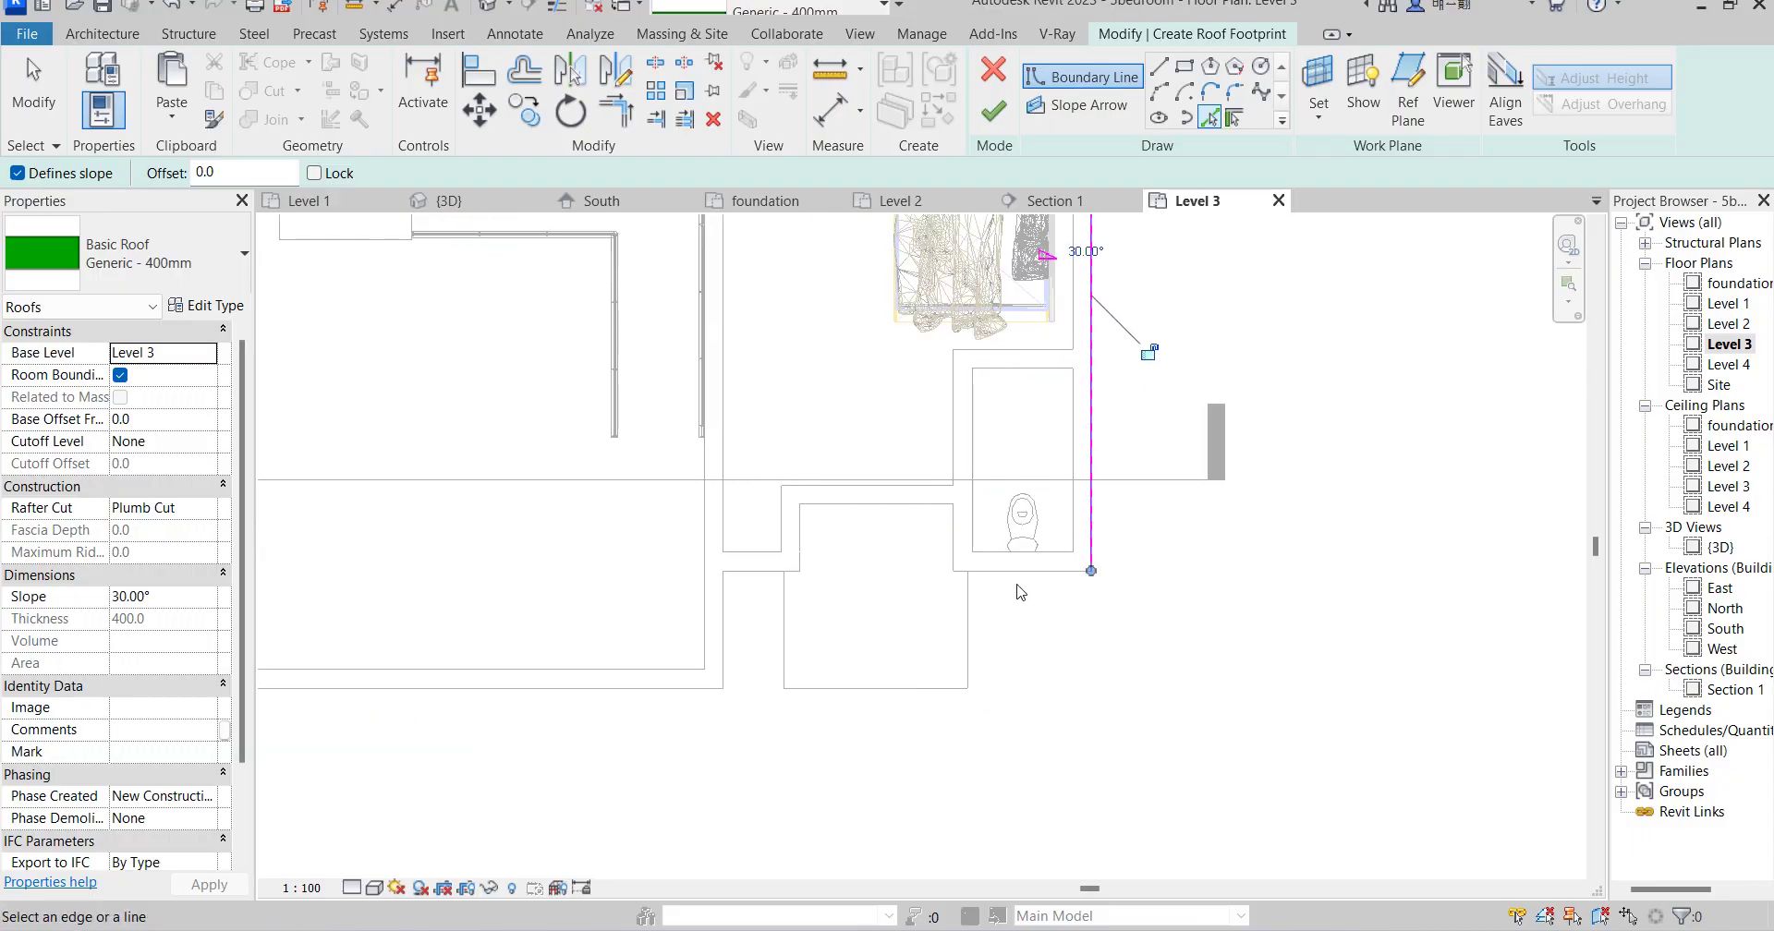
{"action": "left_click", "coordinate": [1022, 567]}
{"action": "left_click", "coordinate": [728, 634]}
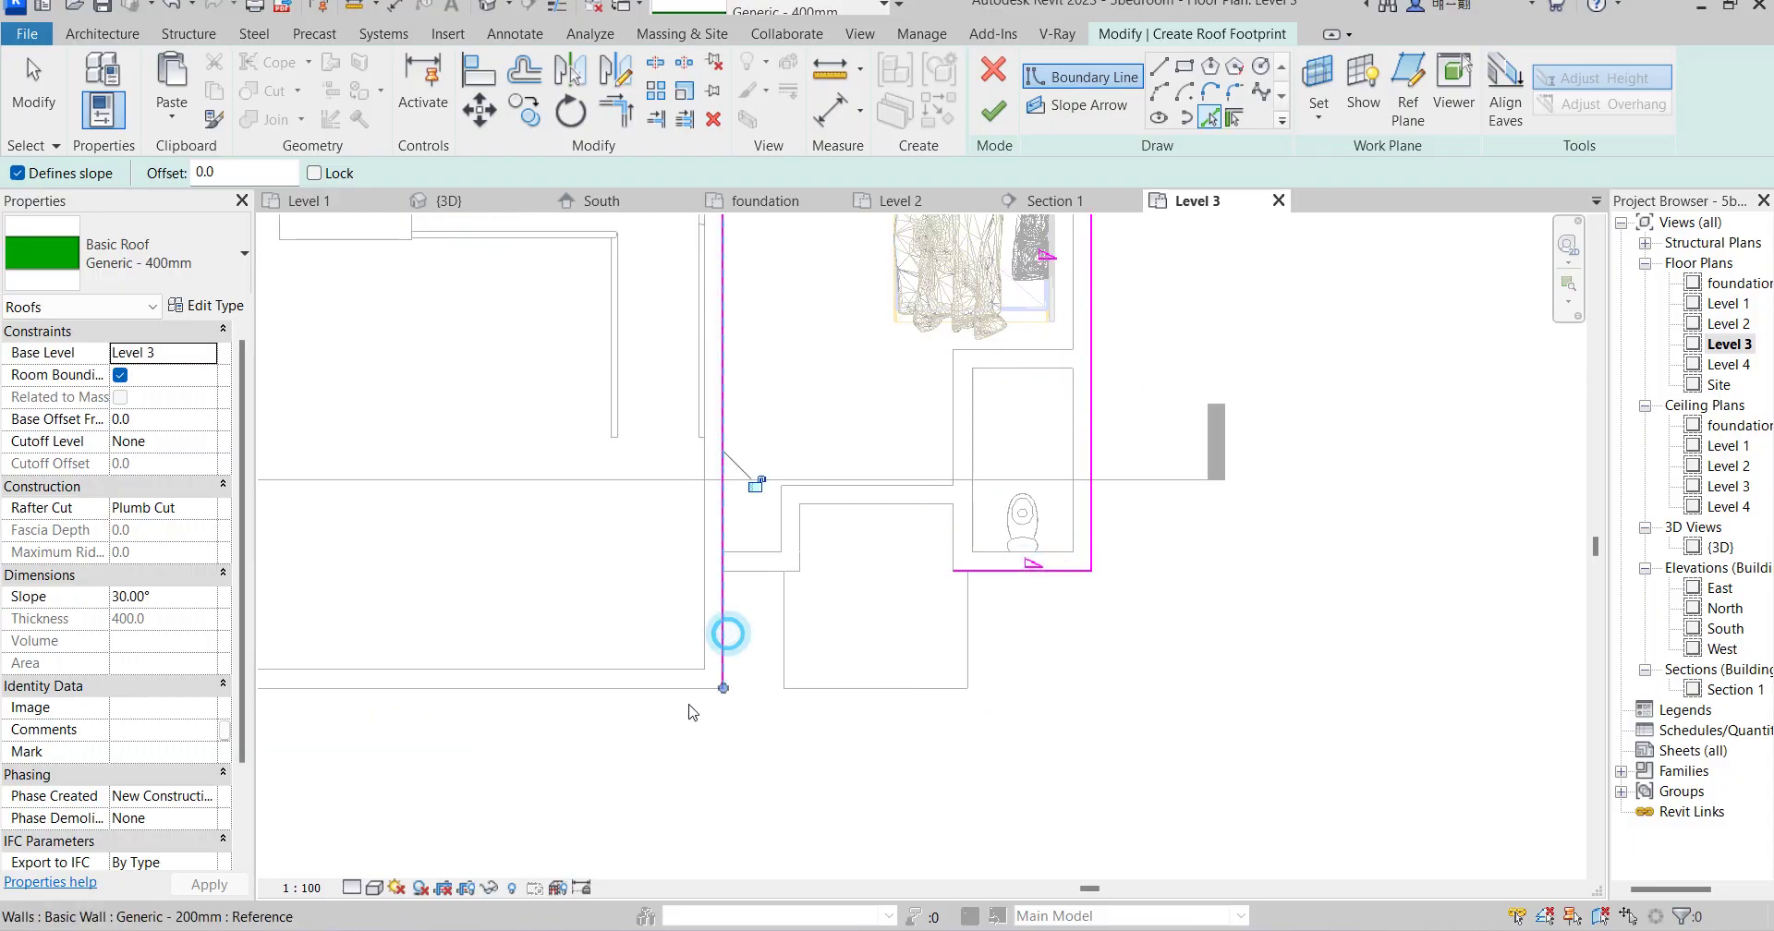
{"action": "left_click", "coordinate": [652, 689]}
Pick sloped roof boundary lines along the northwest bedroom's outer west wall and the south wall of its adjoining toilet.
{"action": "scroll", "coordinate": [738, 698], "scroll_direction": "down", "scroll_amount": 5}
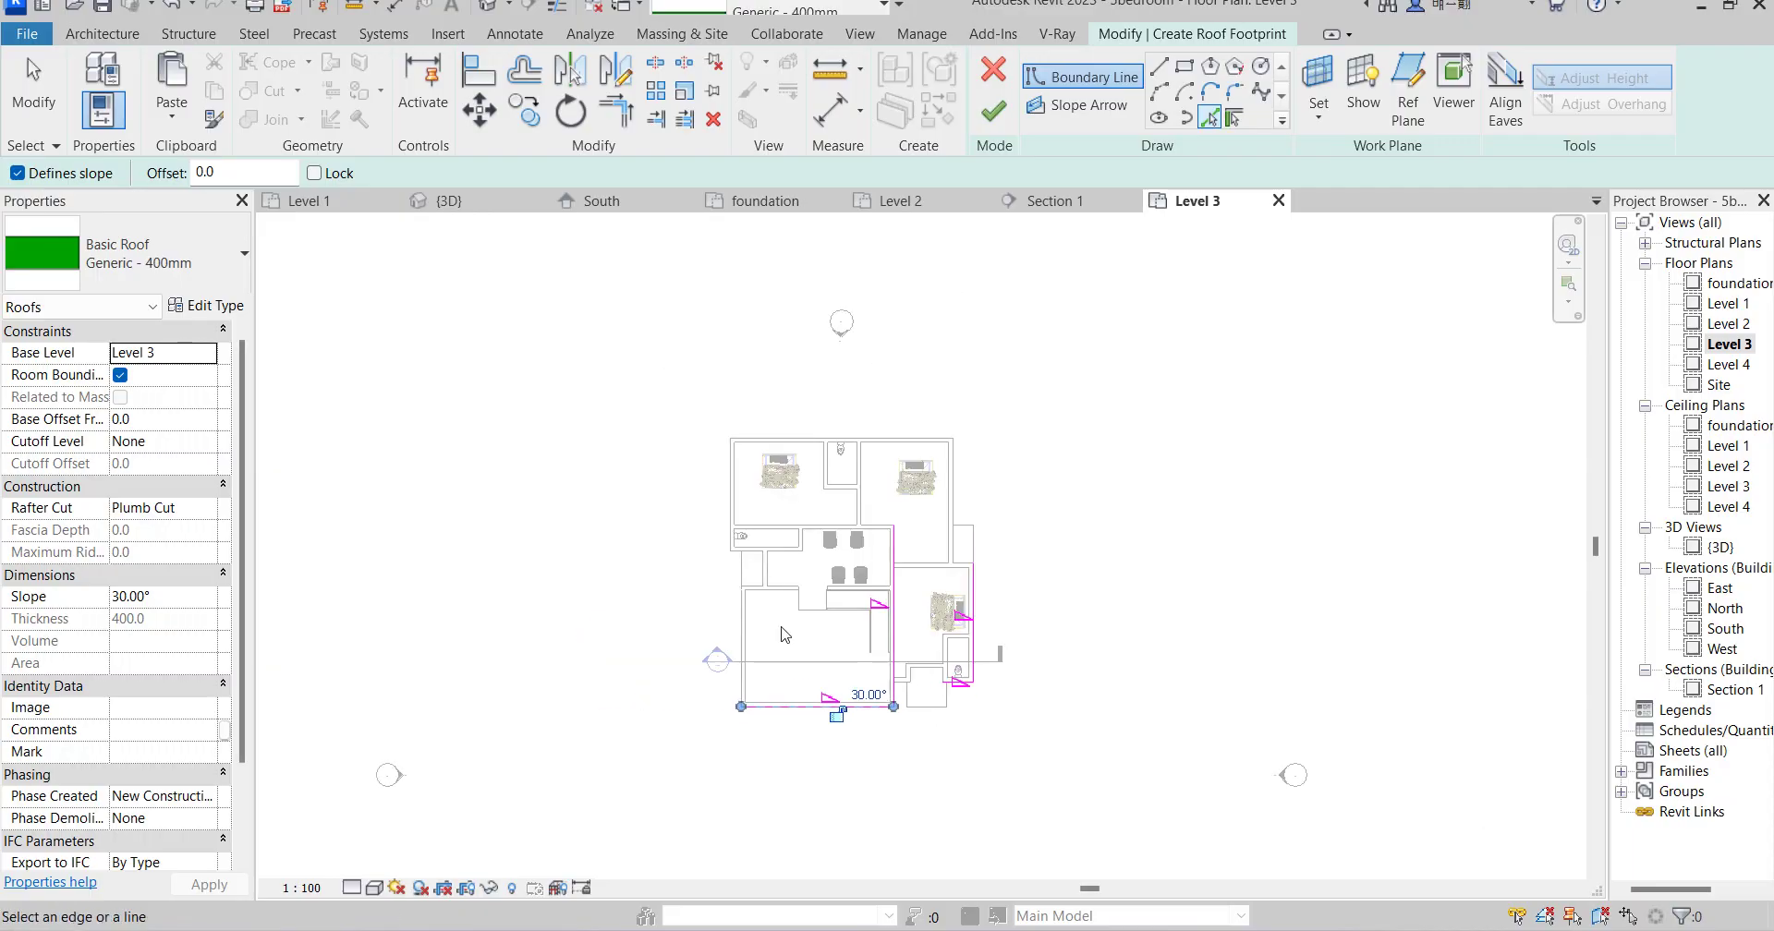
{"action": "scroll", "coordinate": [780, 634], "scroll_direction": "up", "scroll_amount": 2}
{"action": "left_click", "coordinate": [730, 503]}
{"action": "scroll", "coordinate": [781, 631], "scroll_direction": "up", "scroll_amount": 3}
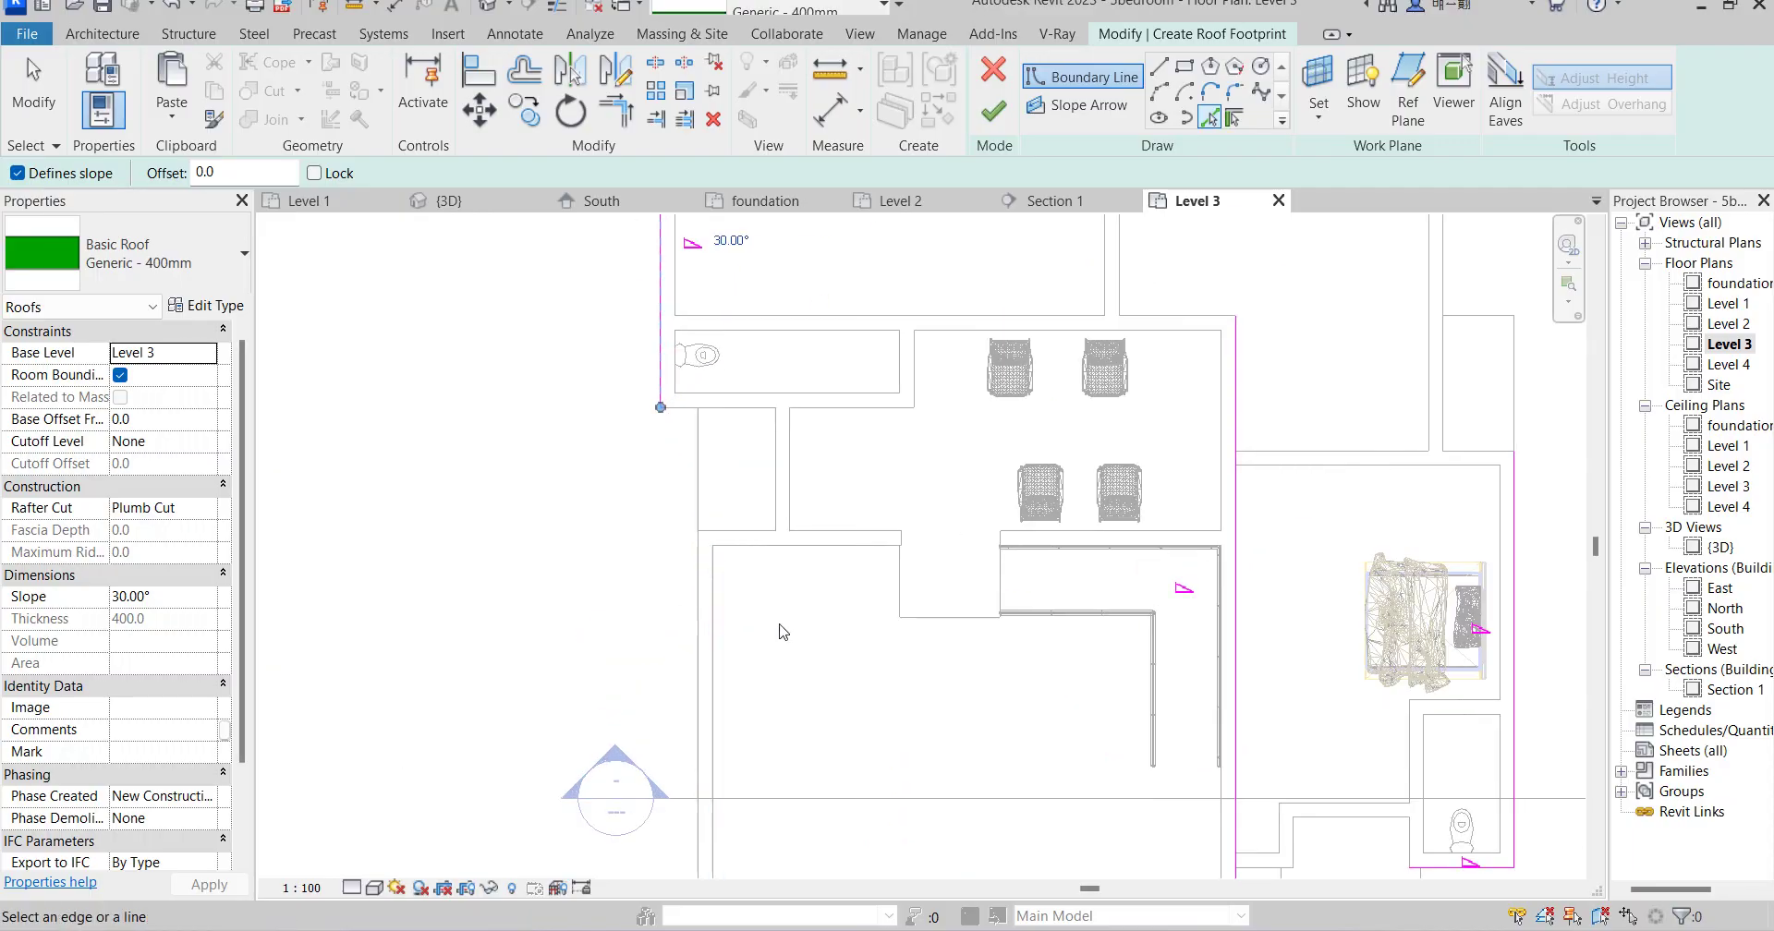
{"action": "left_click", "coordinate": [685, 650]}
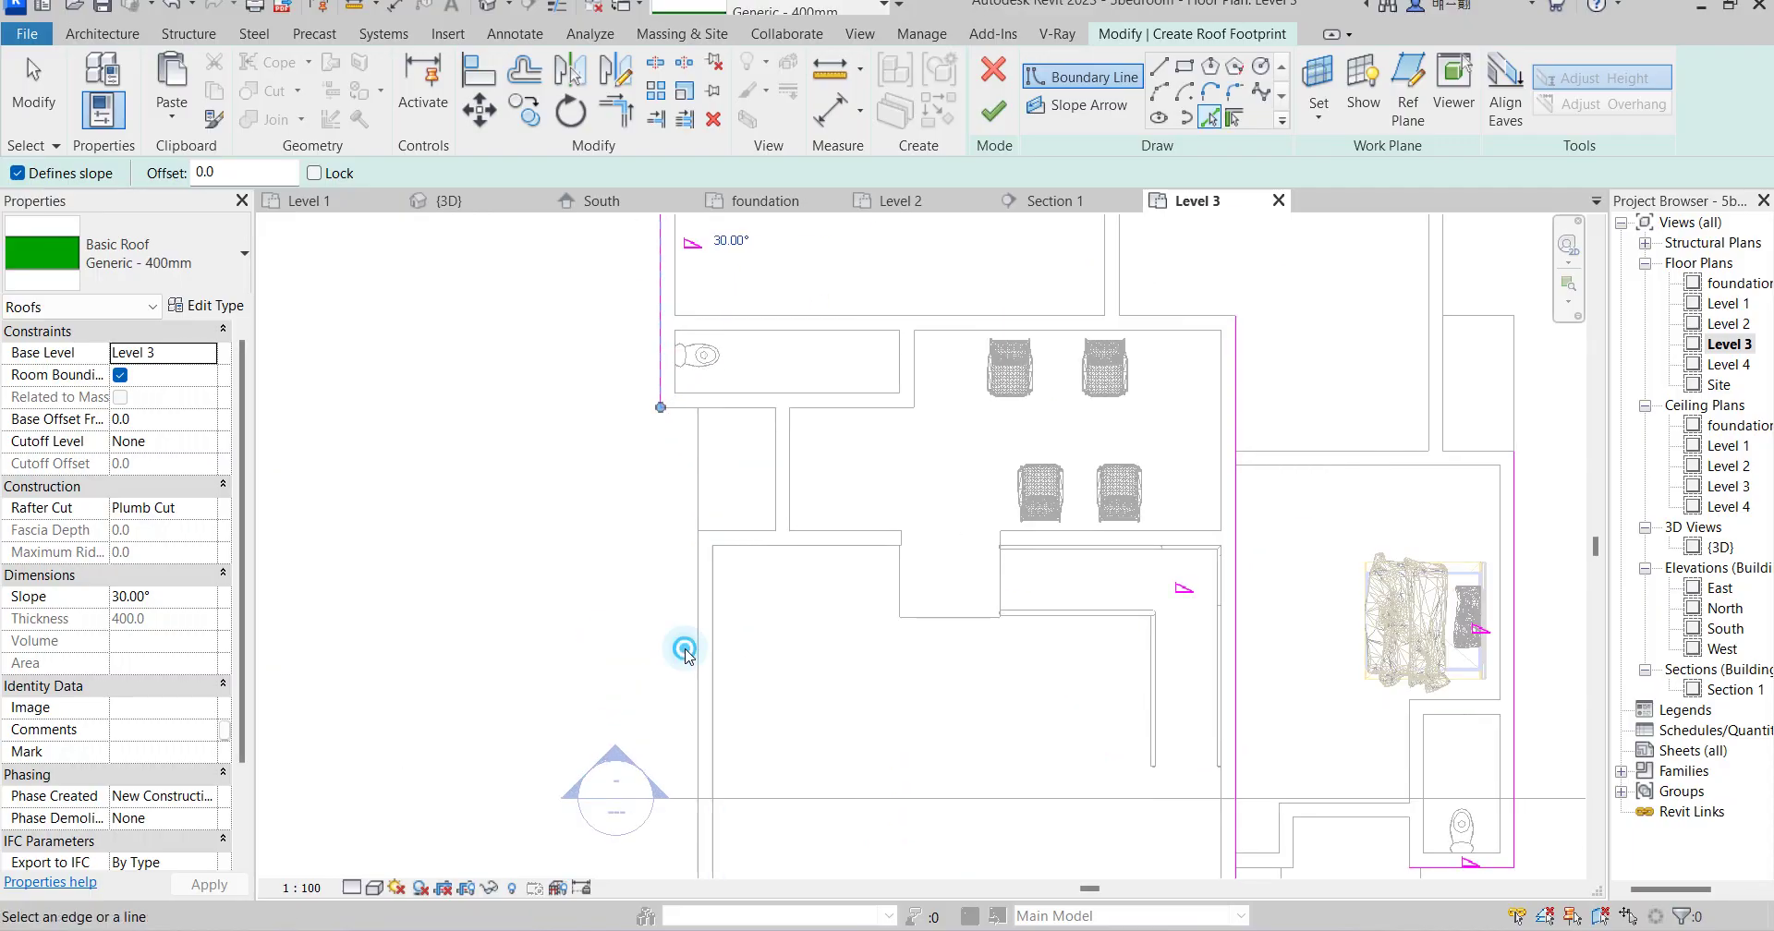
{"action": "scroll", "coordinate": [685, 650], "scroll_direction": "up", "scroll_amount": 4}
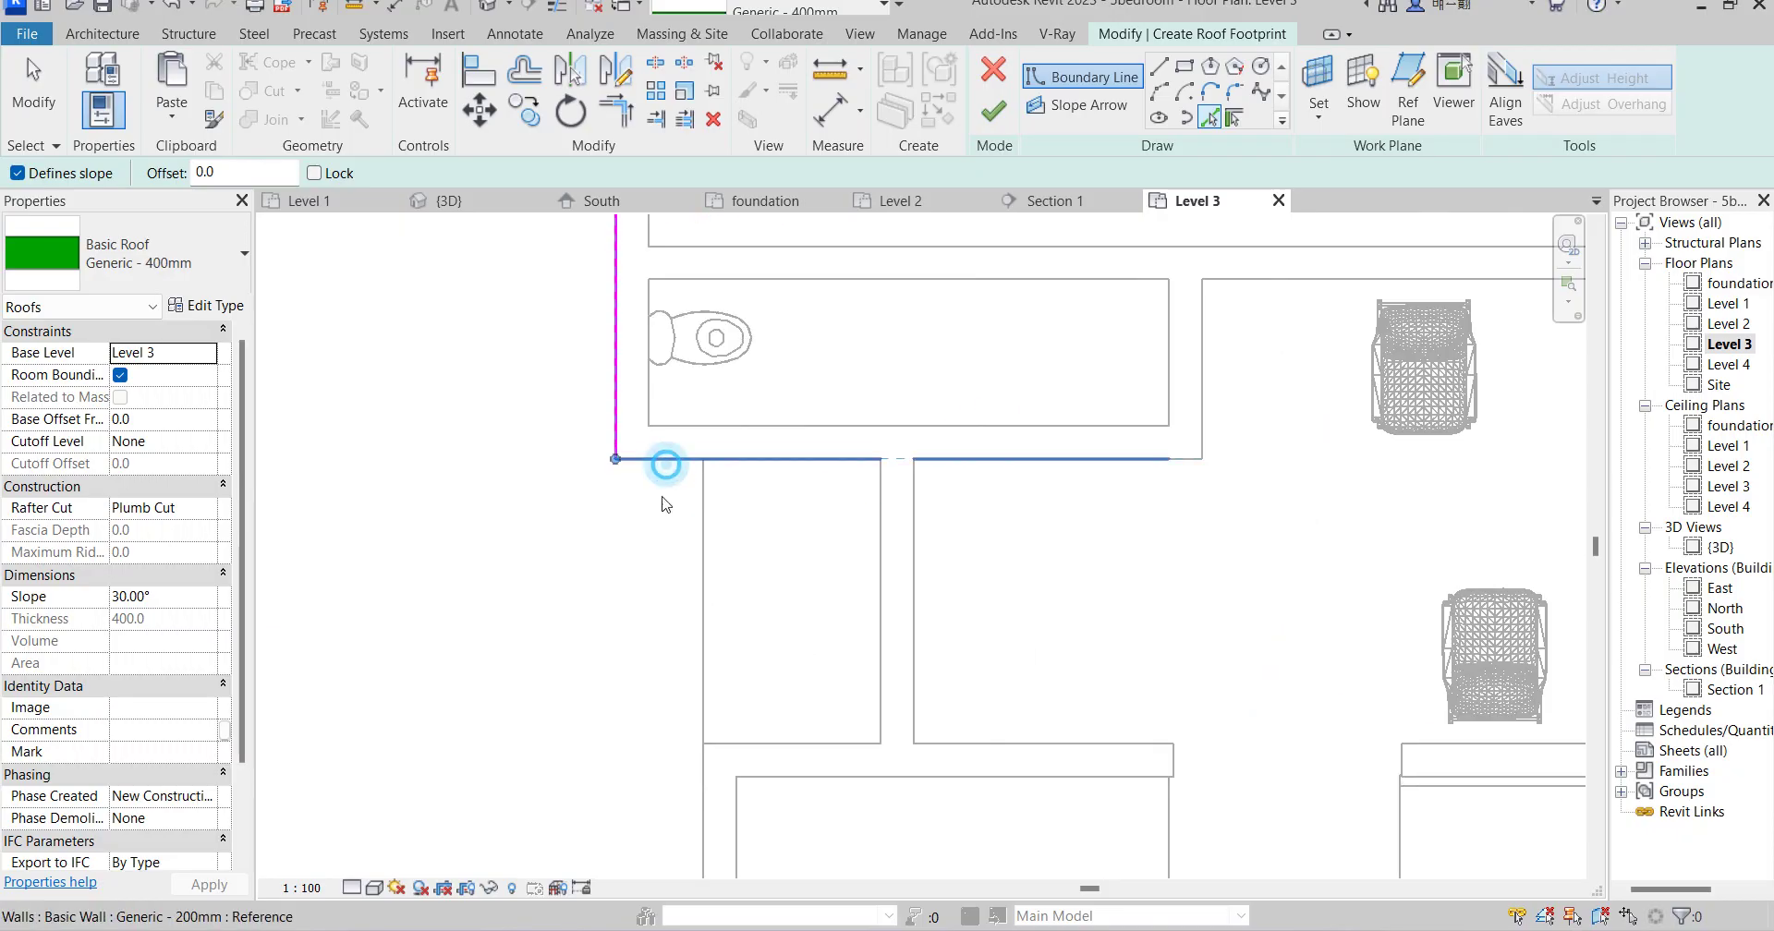
{"action": "left_click", "coordinate": [665, 464]}
Pick a sloped roof boundary line along the outer west wall of the large southern room.
{"action": "scroll", "coordinate": [666, 652], "scroll_direction": "down", "scroll_amount": 8}
{"action": "scroll", "coordinate": [712, 784], "scroll_direction": "up", "scroll_amount": 4}
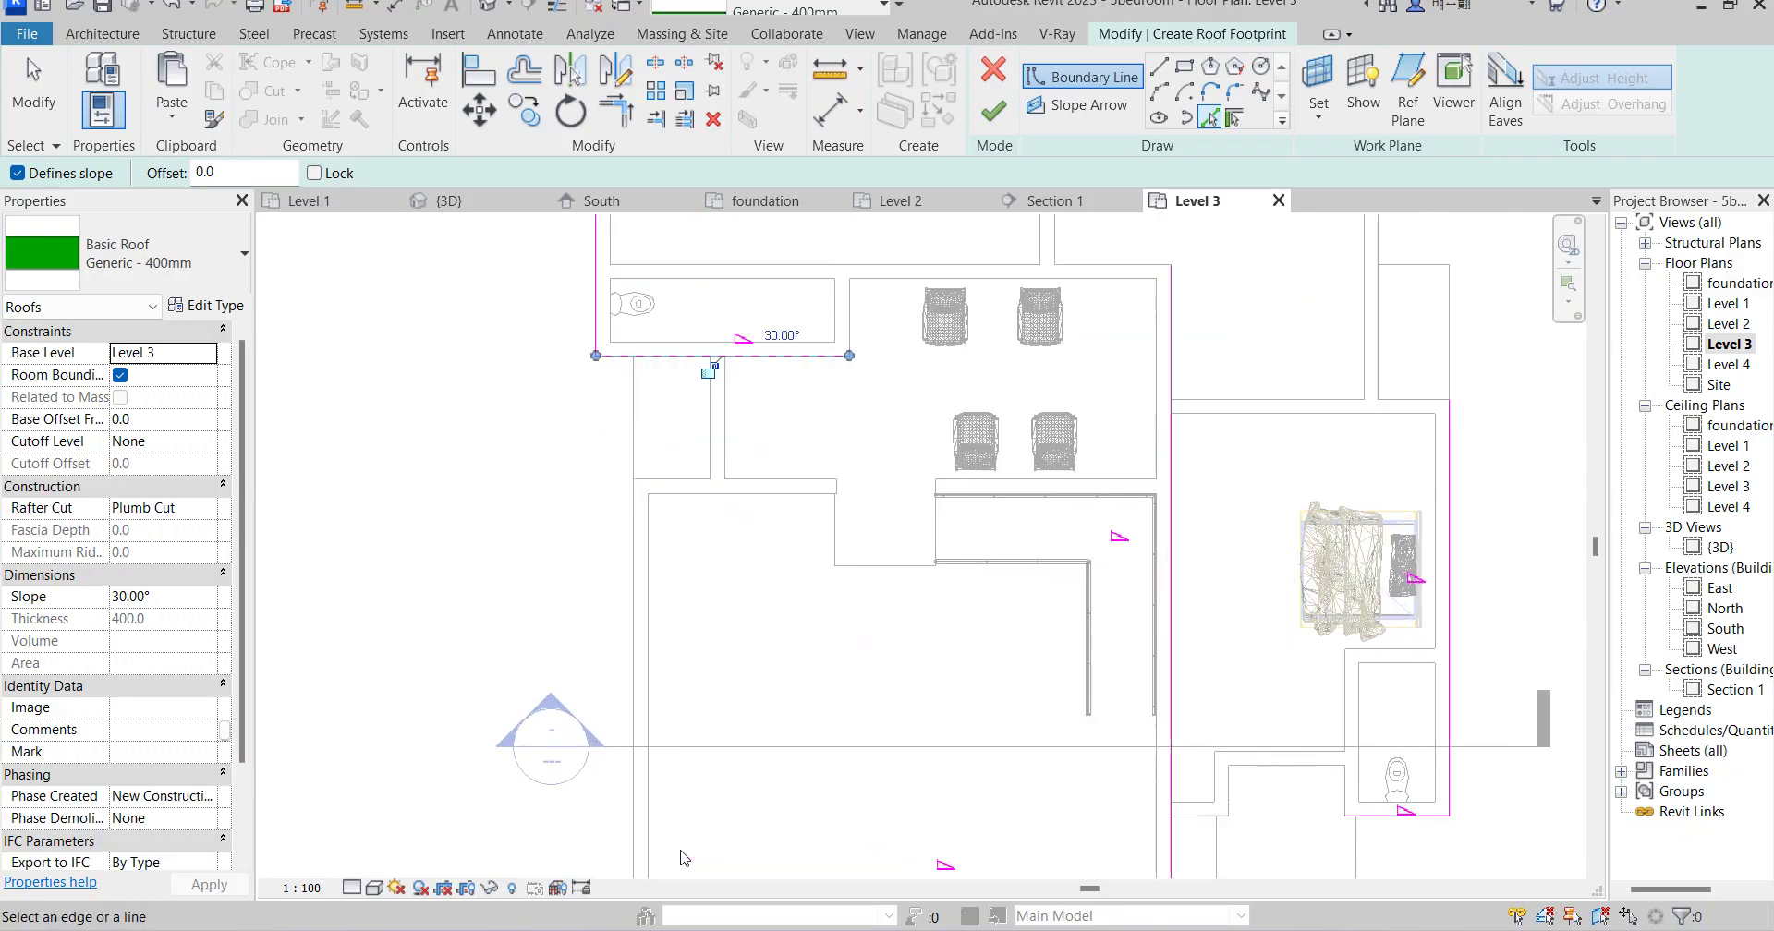
{"action": "scroll", "coordinate": [668, 601], "scroll_direction": "down", "scroll_amount": 1}
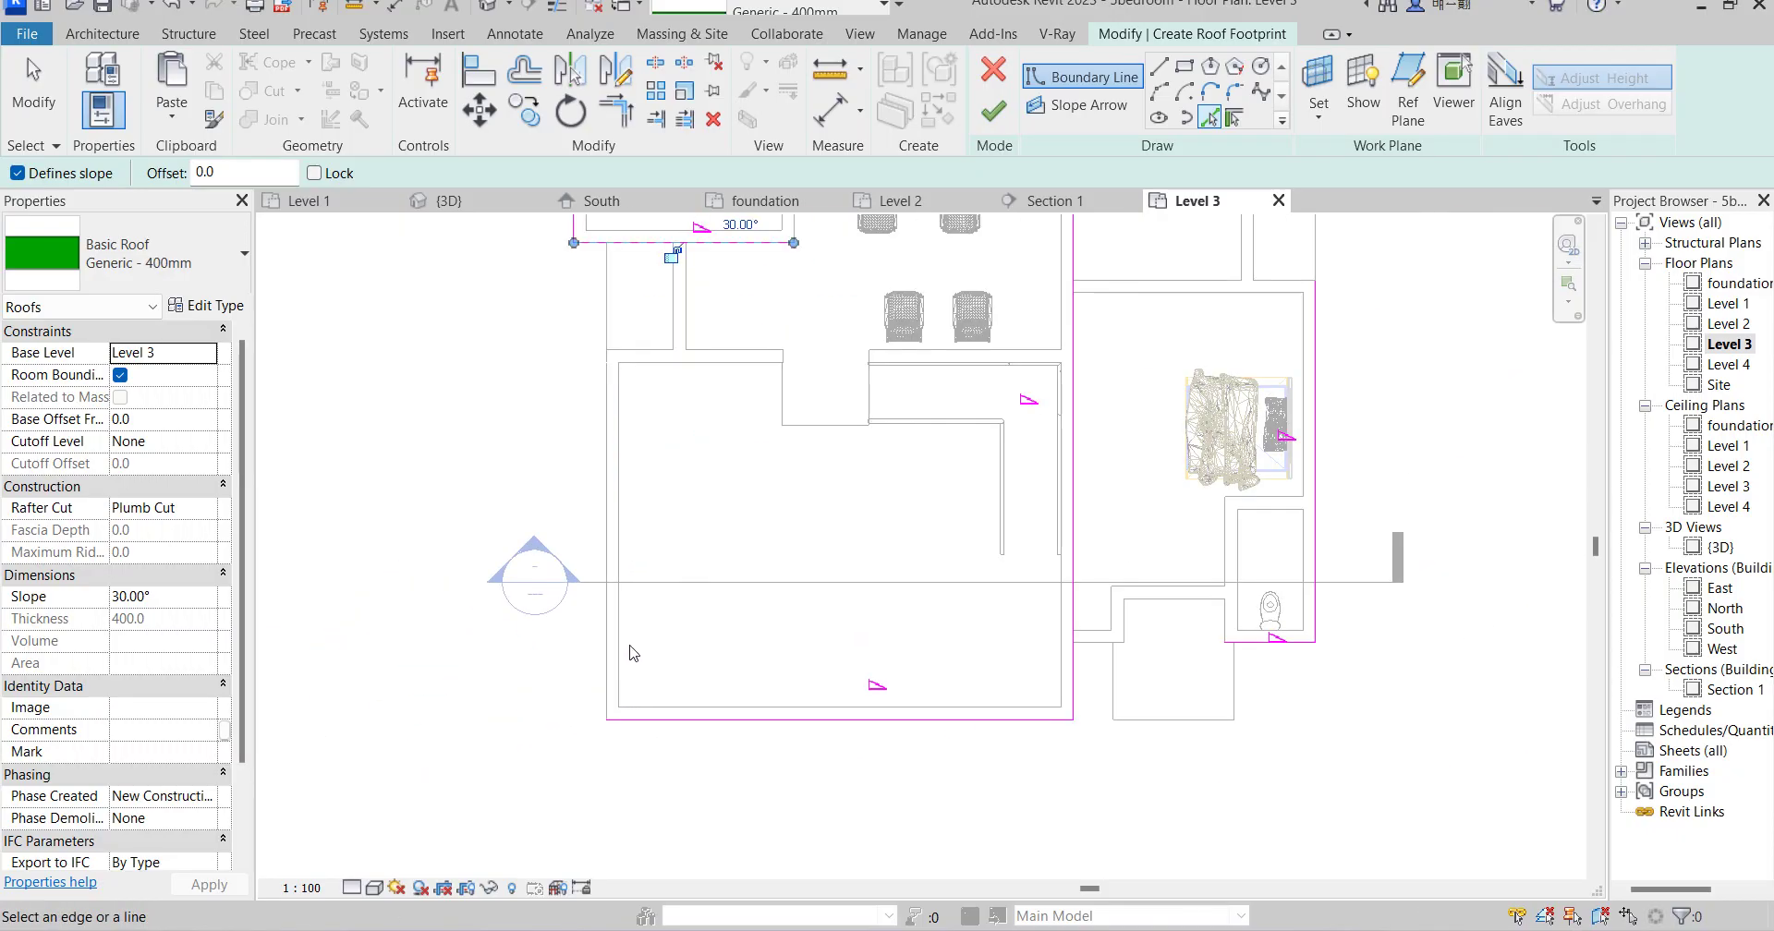
{"action": "scroll", "coordinate": [601, 784], "scroll_direction": "up", "scroll_amount": 6}
{"action": "left_click", "coordinate": [600, 450]}
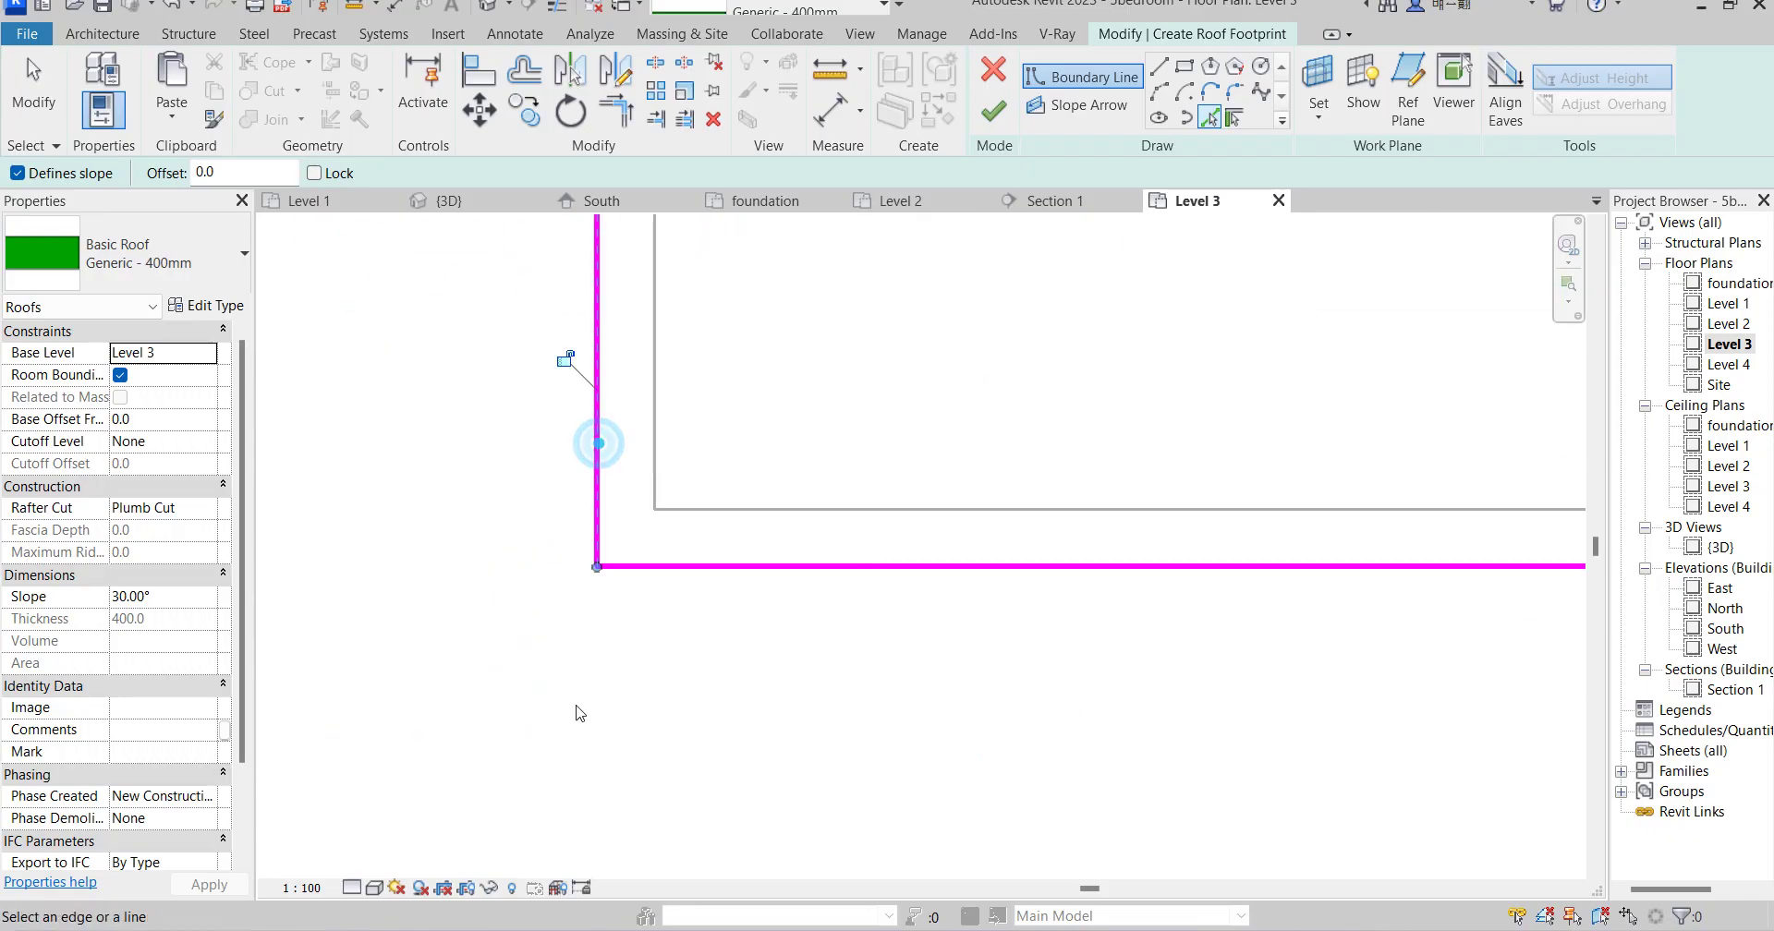
Pick sloped roof boundary lines along the full north wall, the northeast bedroom's east wall, and the short projecting wall beside it.
{"action": "scroll", "coordinate": [573, 713], "scroll_direction": "down", "scroll_amount": 6}
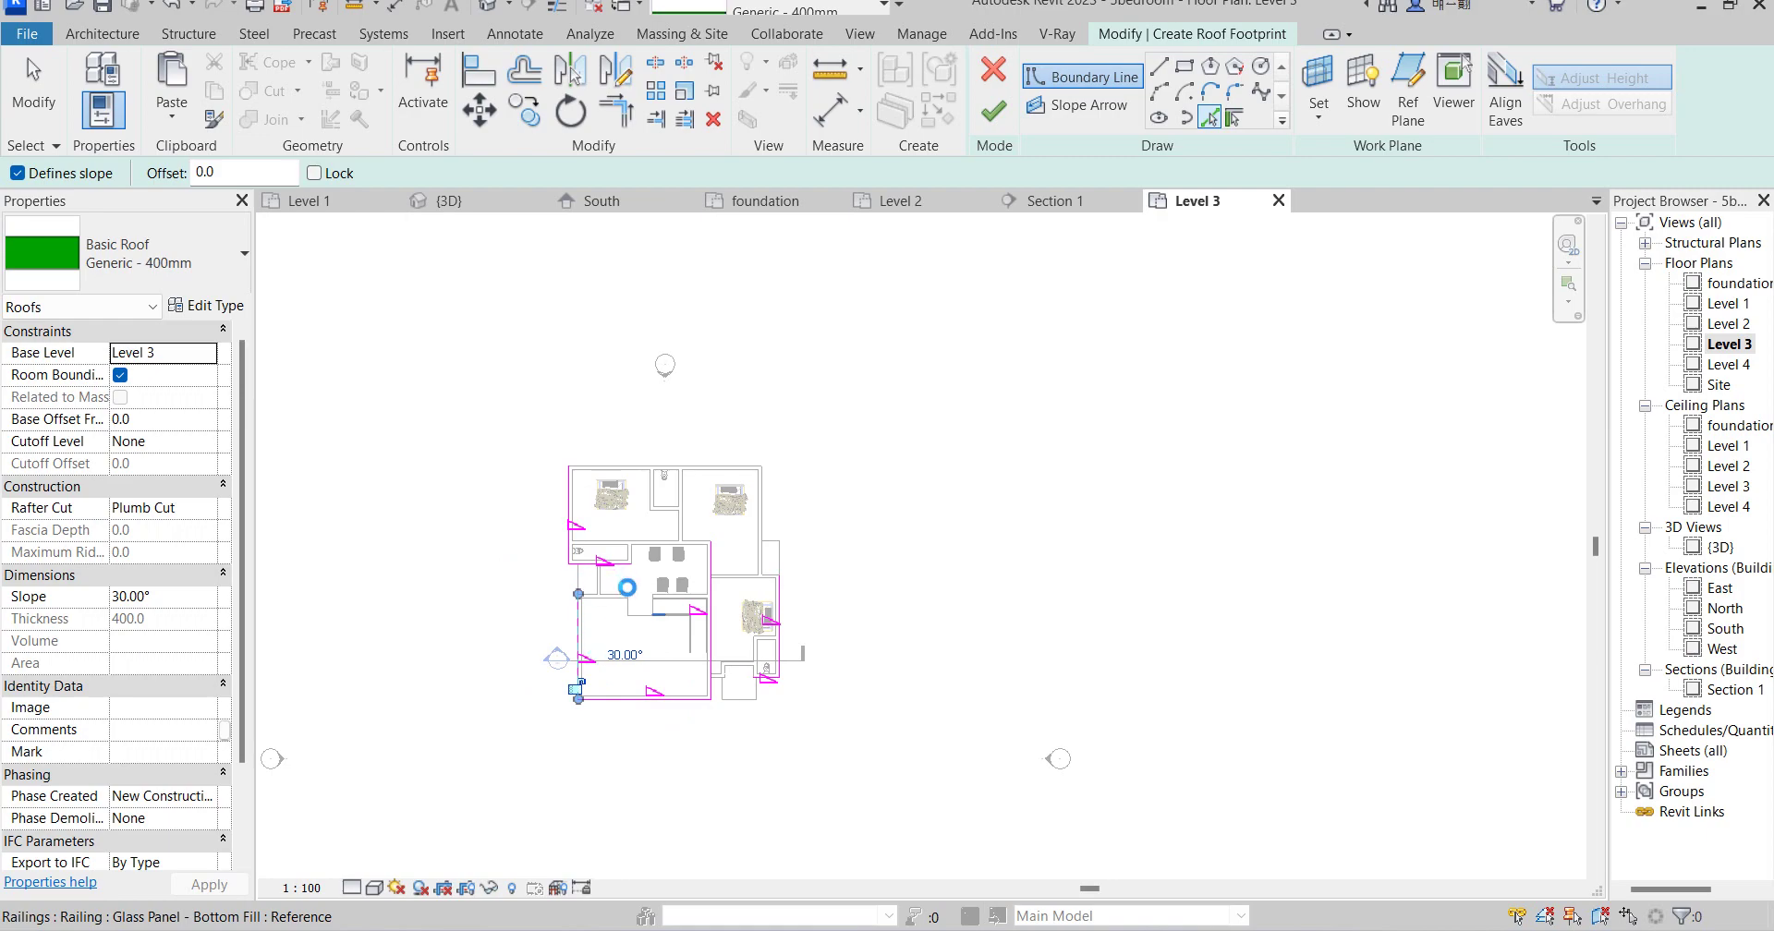
{"action": "scroll", "coordinate": [614, 580], "scroll_direction": "up", "scroll_amount": 5}
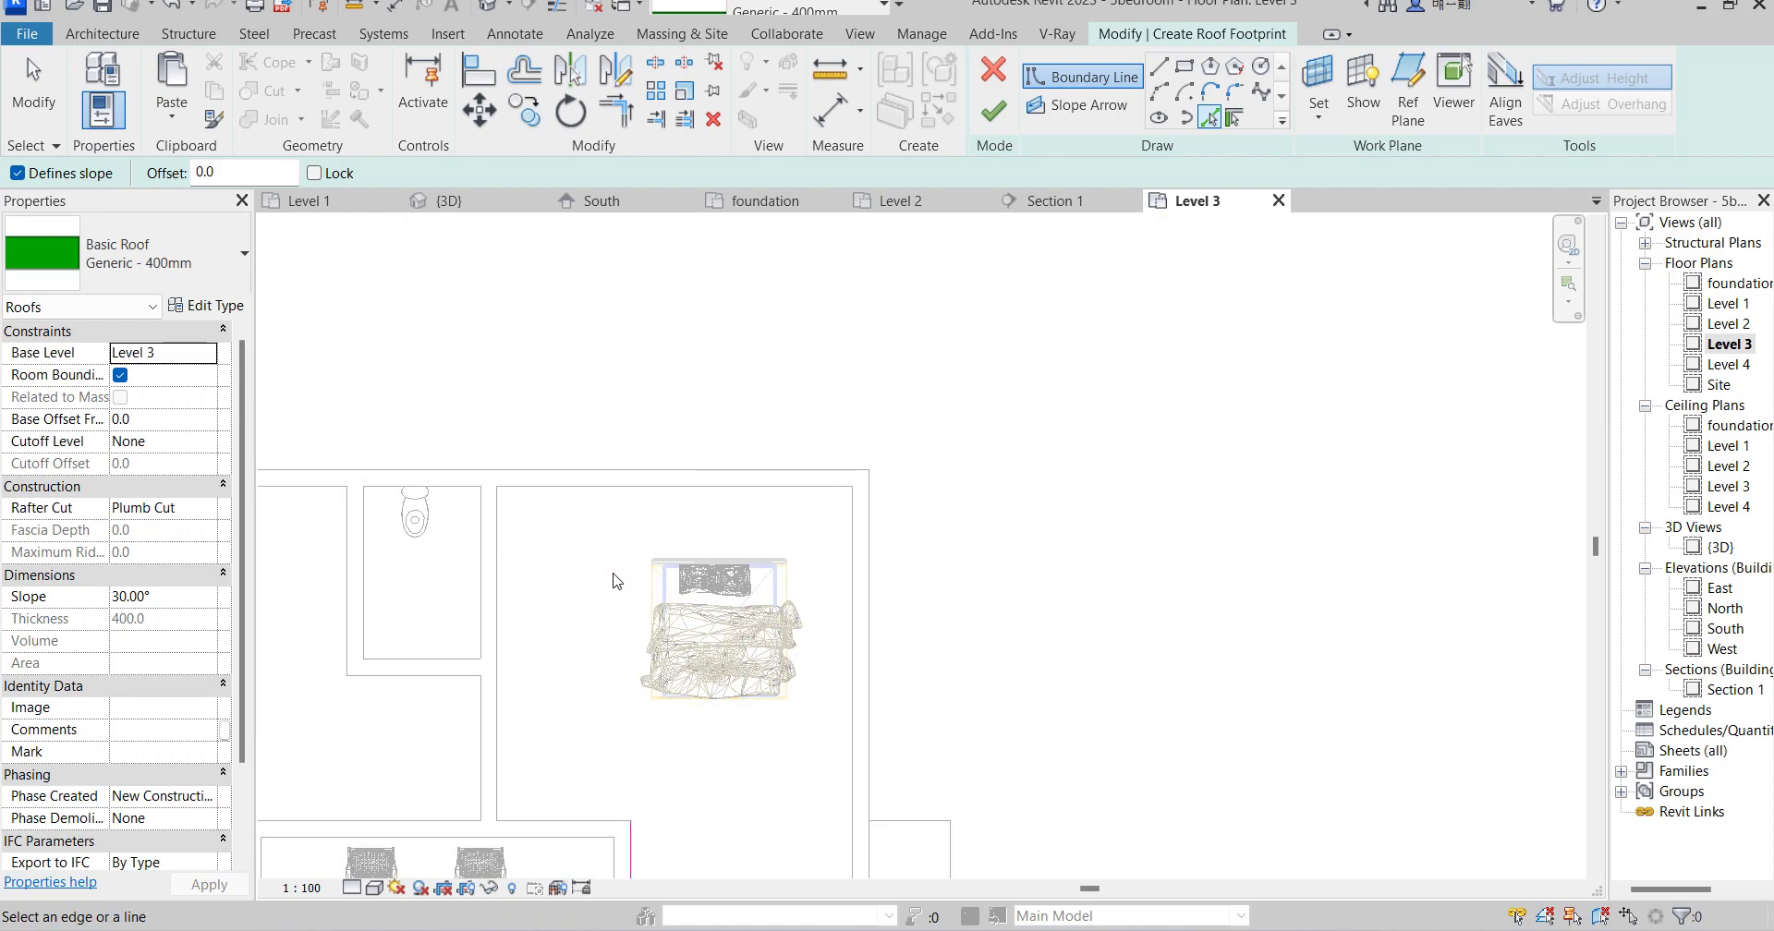
{"action": "scroll", "coordinate": [834, 562], "scroll_direction": "down", "scroll_amount": 6}
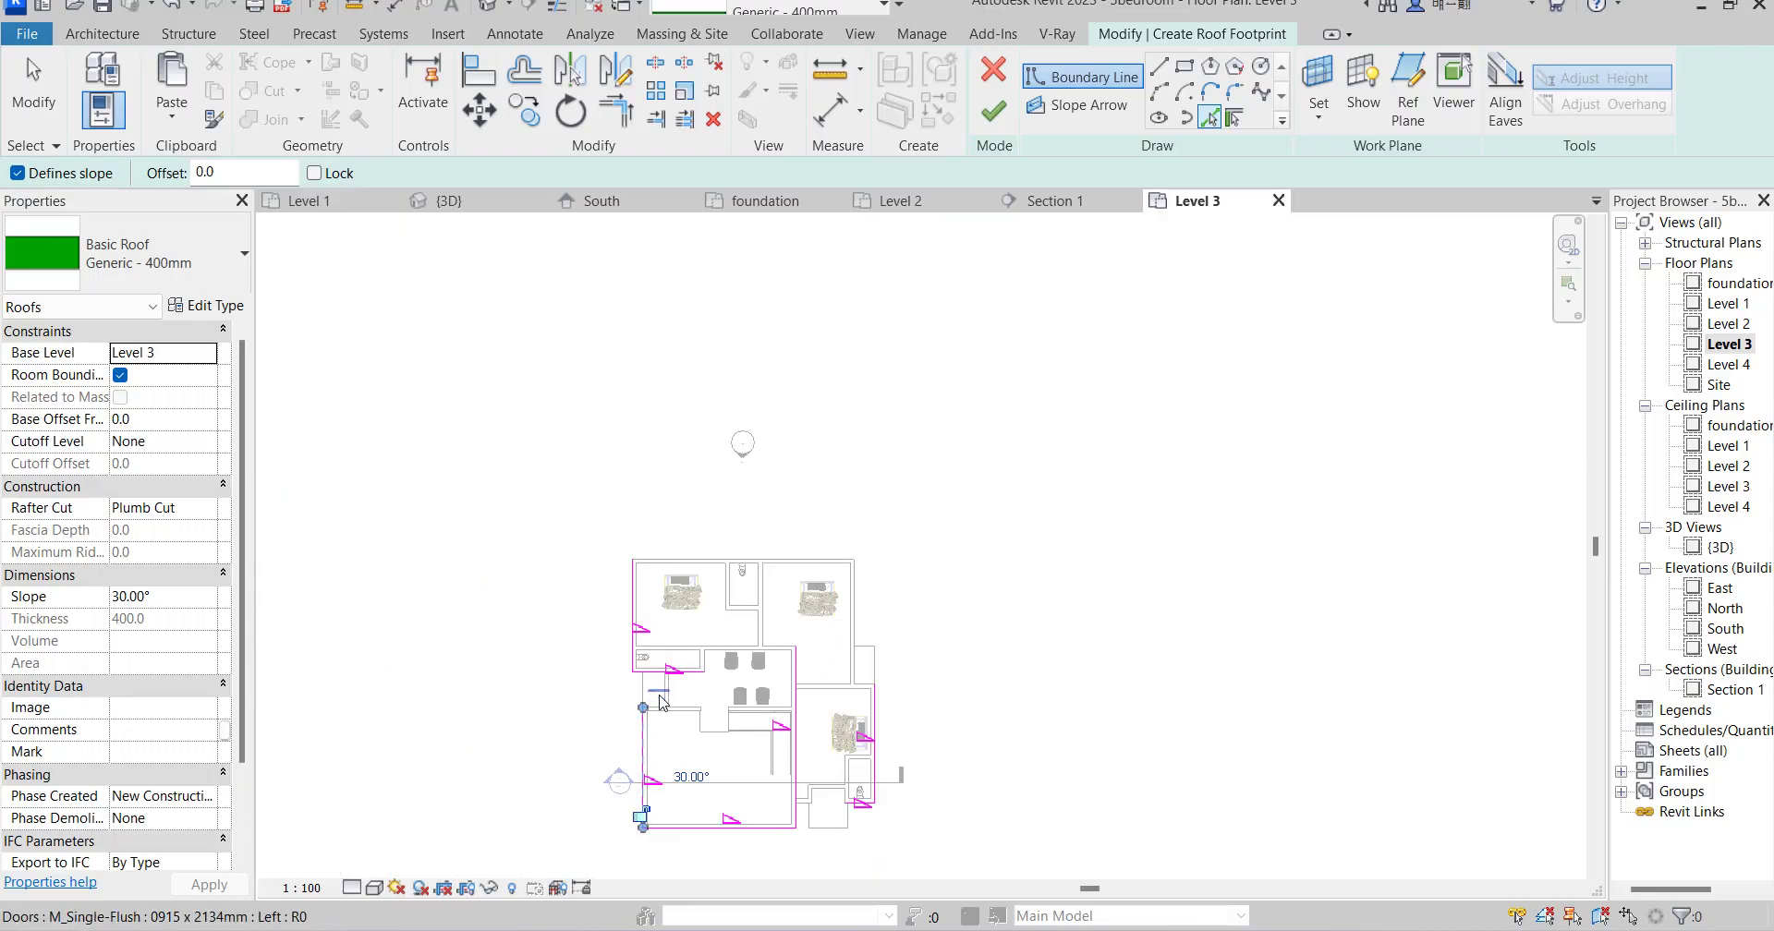
{"action": "scroll", "coordinate": [674, 566], "scroll_direction": "up", "scroll_amount": 2}
{"action": "left_click", "coordinate": [707, 459]}
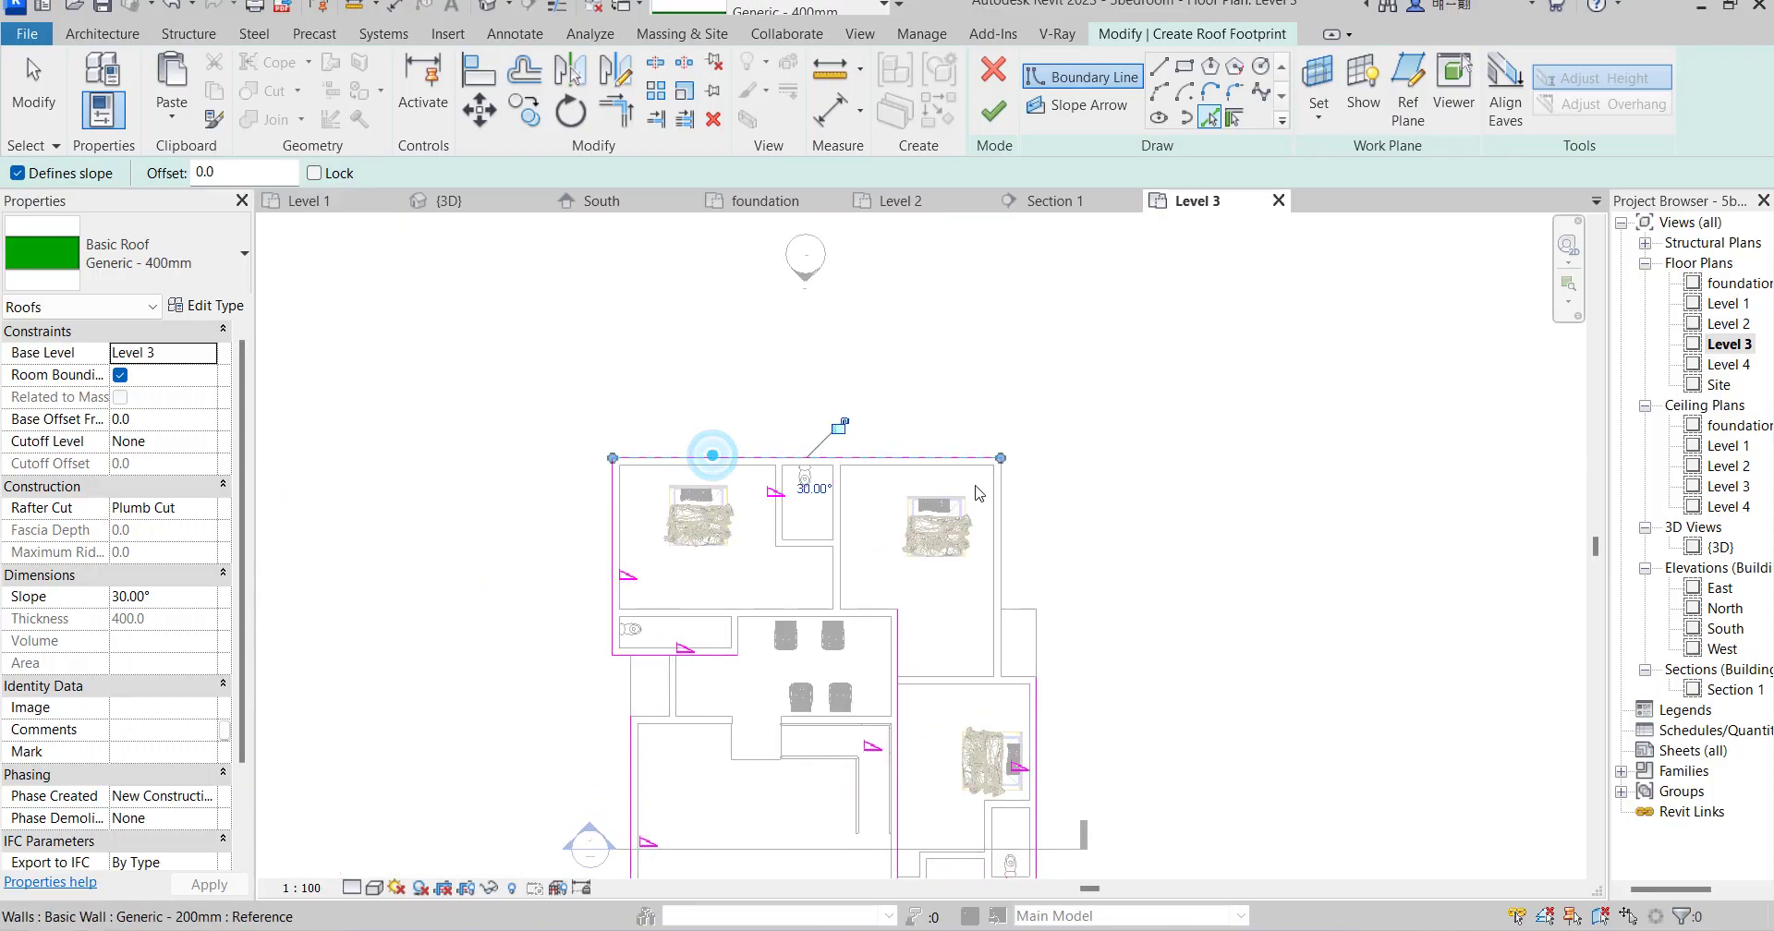
{"action": "scroll", "coordinate": [1020, 560], "scroll_direction": "up", "scroll_amount": 2}
{"action": "left_click", "coordinate": [983, 570]}
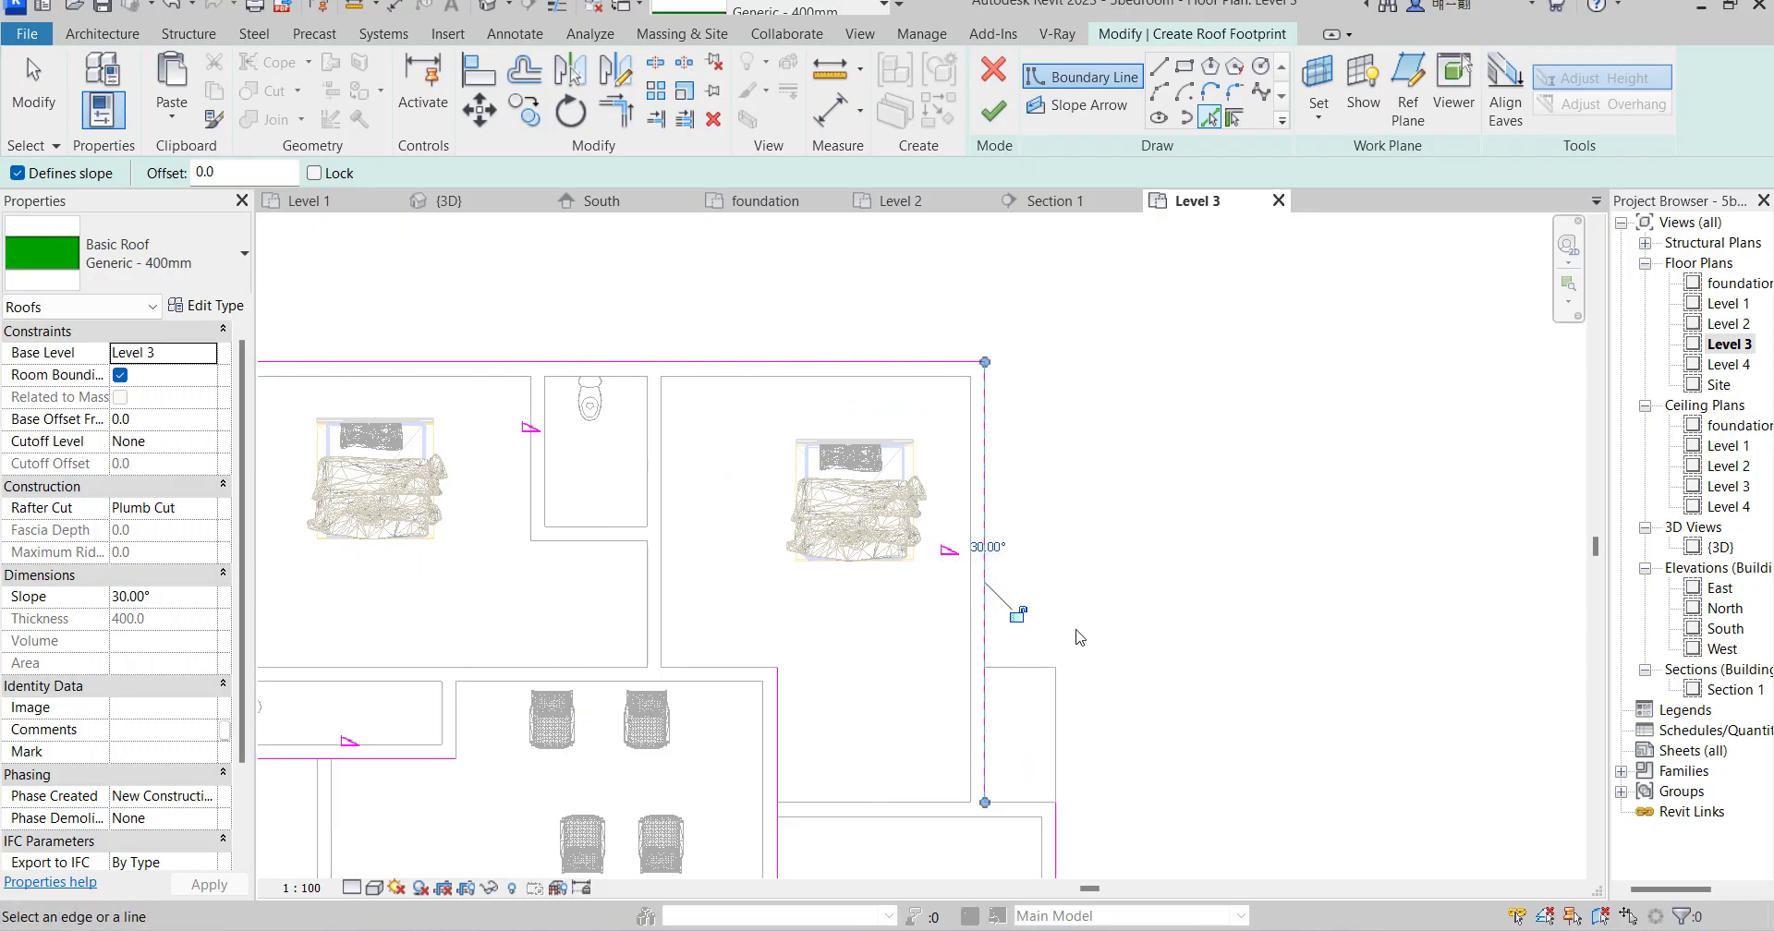
{"action": "scroll", "coordinate": [1071, 637], "scroll_direction": "down", "scroll_amount": 3}
{"action": "scroll", "coordinate": [1047, 669], "scroll_direction": "up", "scroll_amount": 2}
{"action": "left_click", "coordinate": [1044, 638]}
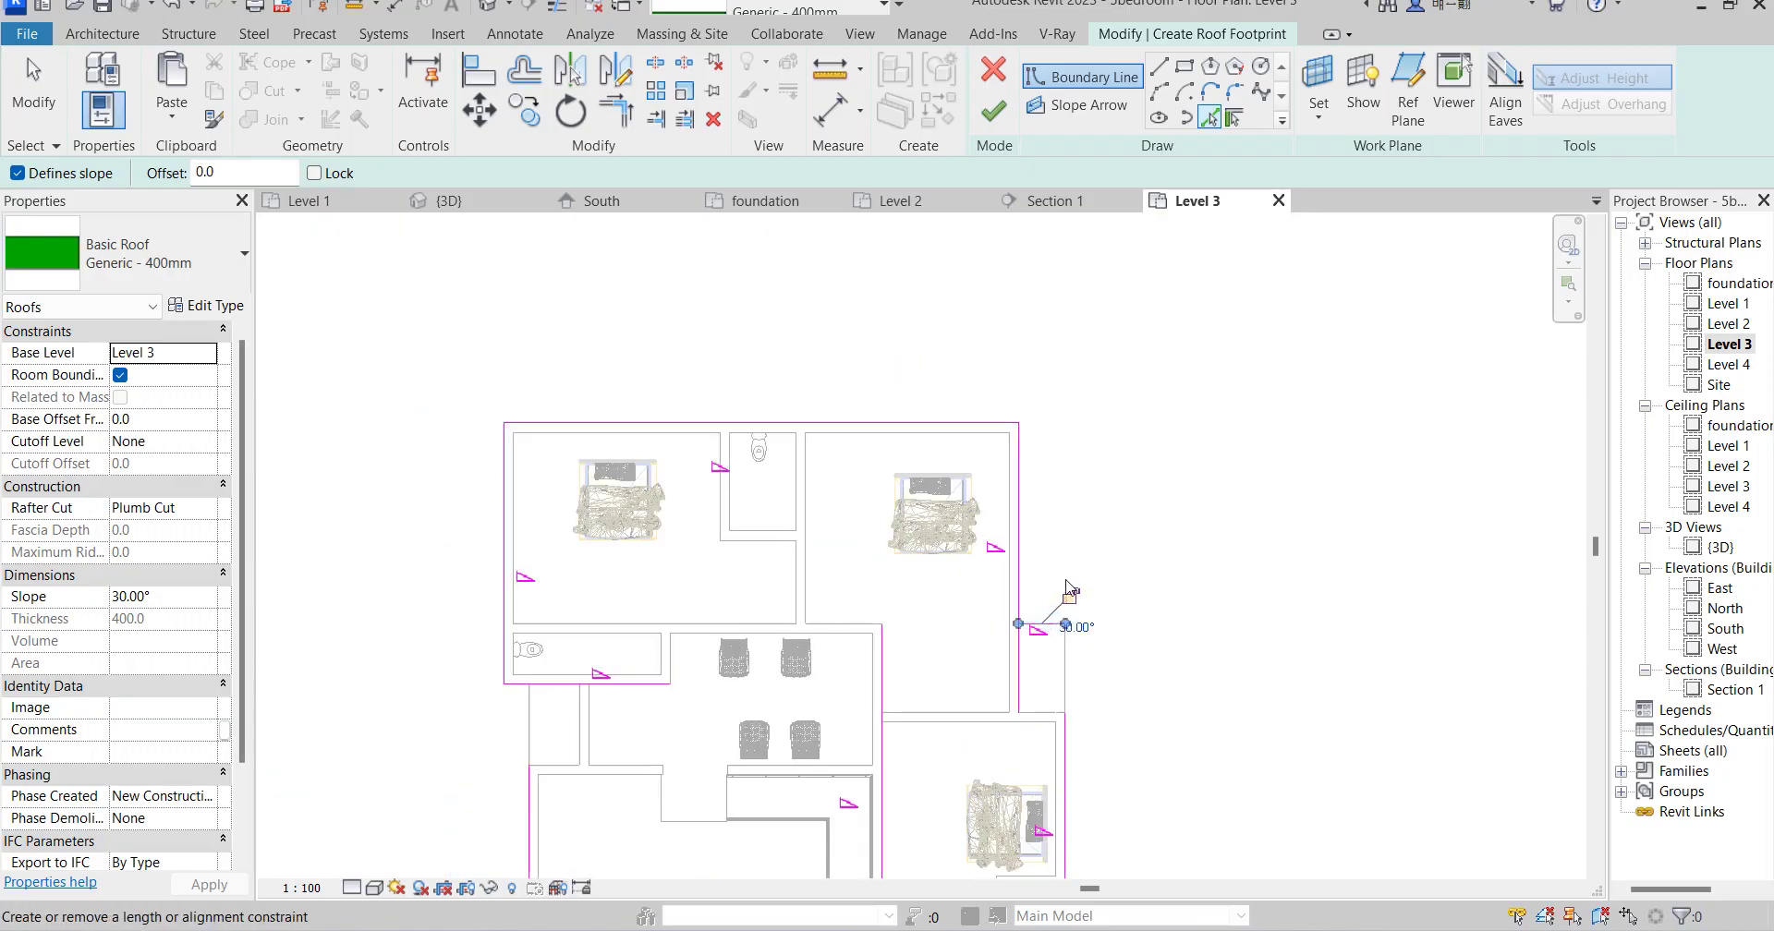
Trim the southern room's west boundary line and the northwest toilet's south line to a corner, keeping the short western jog.
{"action": "scroll", "coordinate": [1096, 783], "scroll_direction": "down", "scroll_amount": 3}
{"action": "scroll", "coordinate": [1096, 783], "scroll_direction": "up", "scroll_amount": 2}
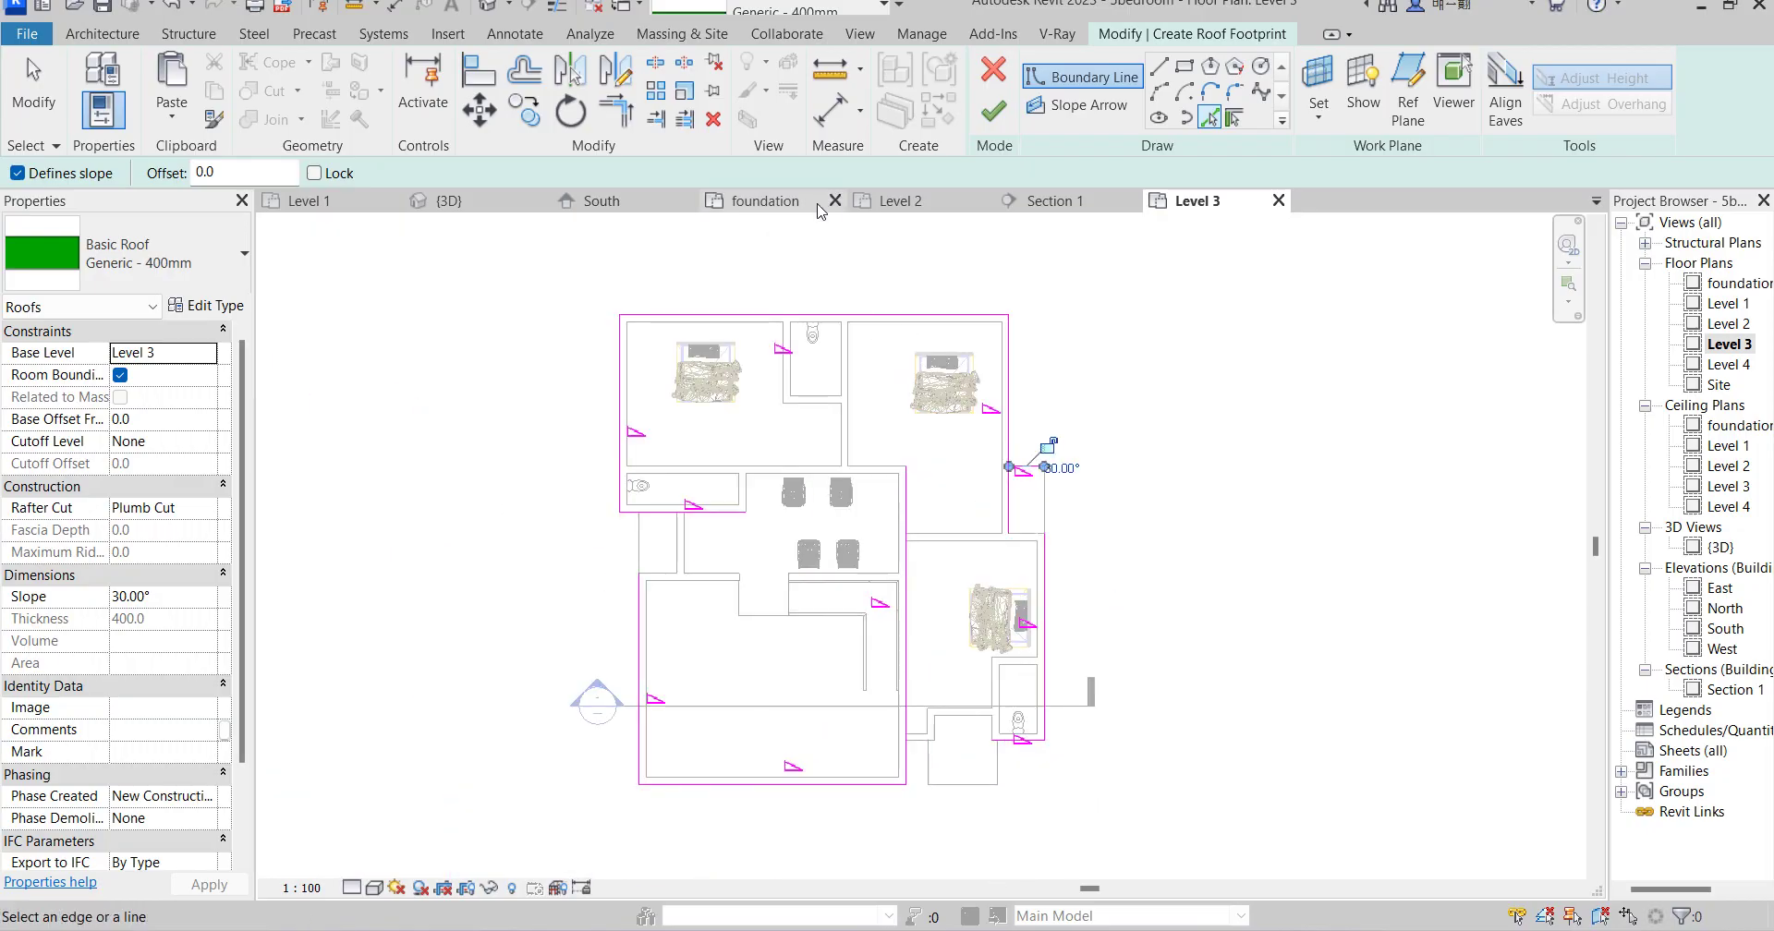
{"action": "left_click", "coordinate": [631, 117]}
{"action": "left_click", "coordinate": [638, 642]}
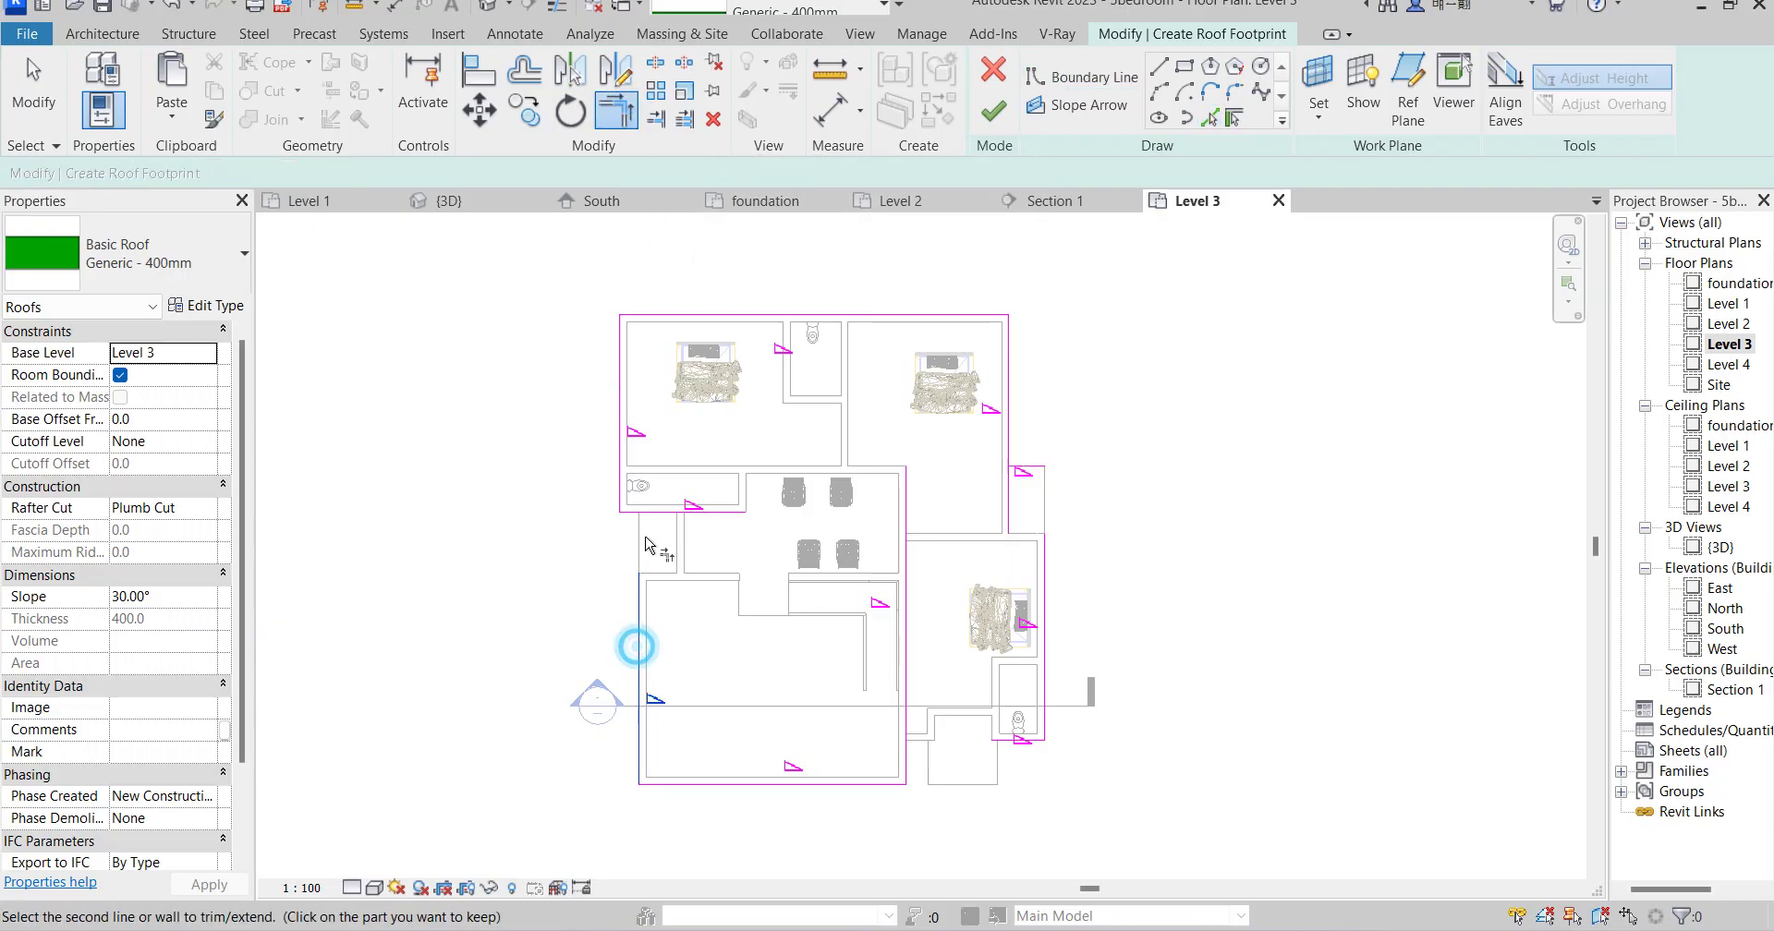
{"action": "left_click", "coordinate": [621, 513]}
Trim the short eastern jog line to corners with the house's outer east line and the northeast bedroom's east line.
{"action": "scroll", "coordinate": [624, 332], "scroll_direction": "up", "scroll_amount": 2}
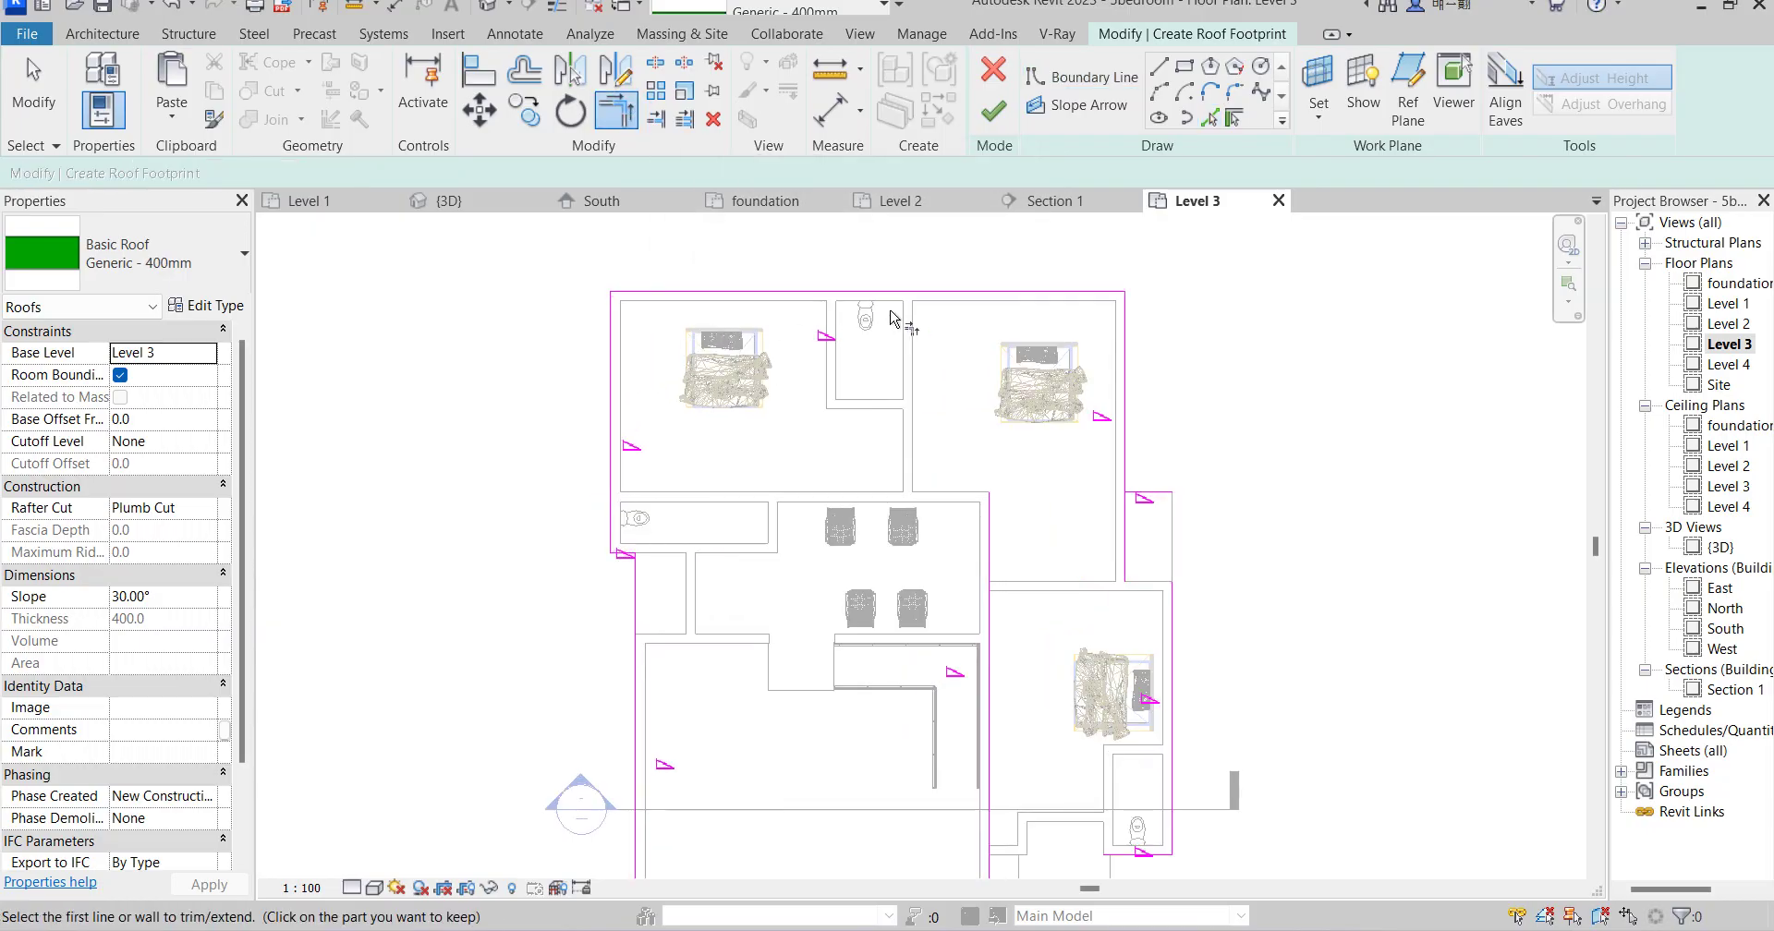
{"action": "scroll", "coordinate": [554, 462], "scroll_direction": "down", "scroll_amount": 3}
{"action": "scroll", "coordinate": [1021, 483], "scroll_direction": "up", "scroll_amount": 1}
{"action": "left_click", "coordinate": [1008, 488]}
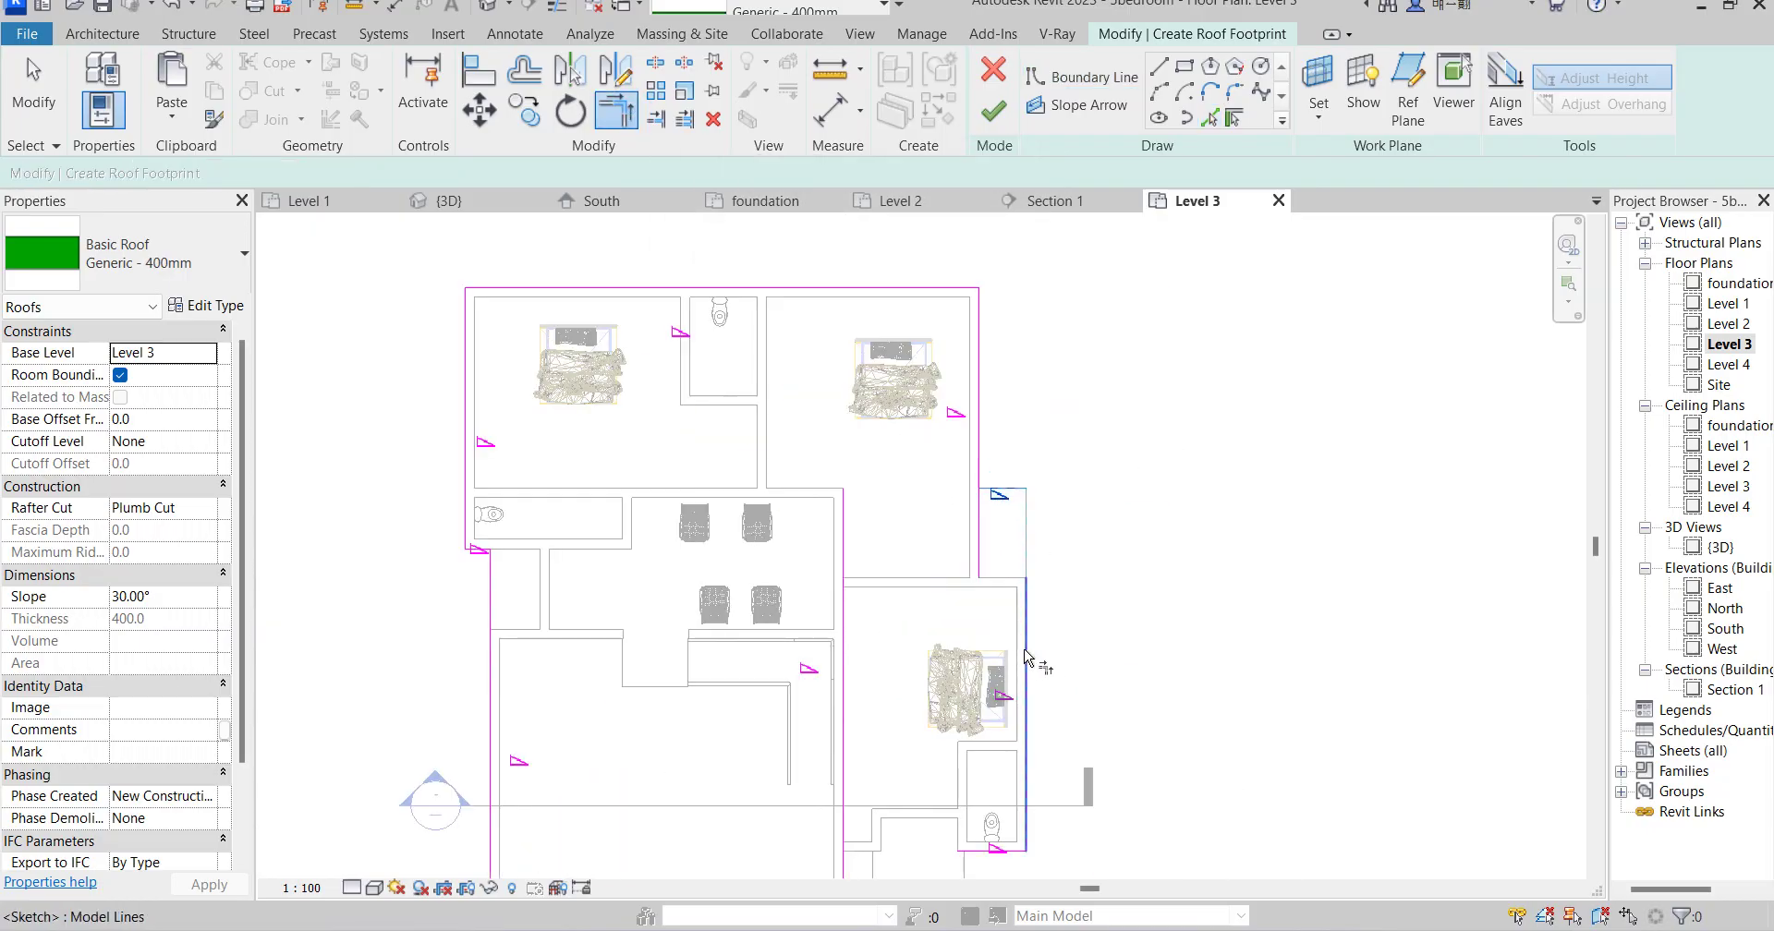
{"action": "left_click", "coordinate": [978, 444]}
Trim the southeast toilet's south line and the southern room's east line to a corner, closing the roof boundary, and end trimming.
{"action": "scroll", "coordinate": [1025, 439], "scroll_direction": "down", "scroll_amount": 2}
{"action": "scroll", "coordinate": [961, 639], "scroll_direction": "up", "scroll_amount": 3}
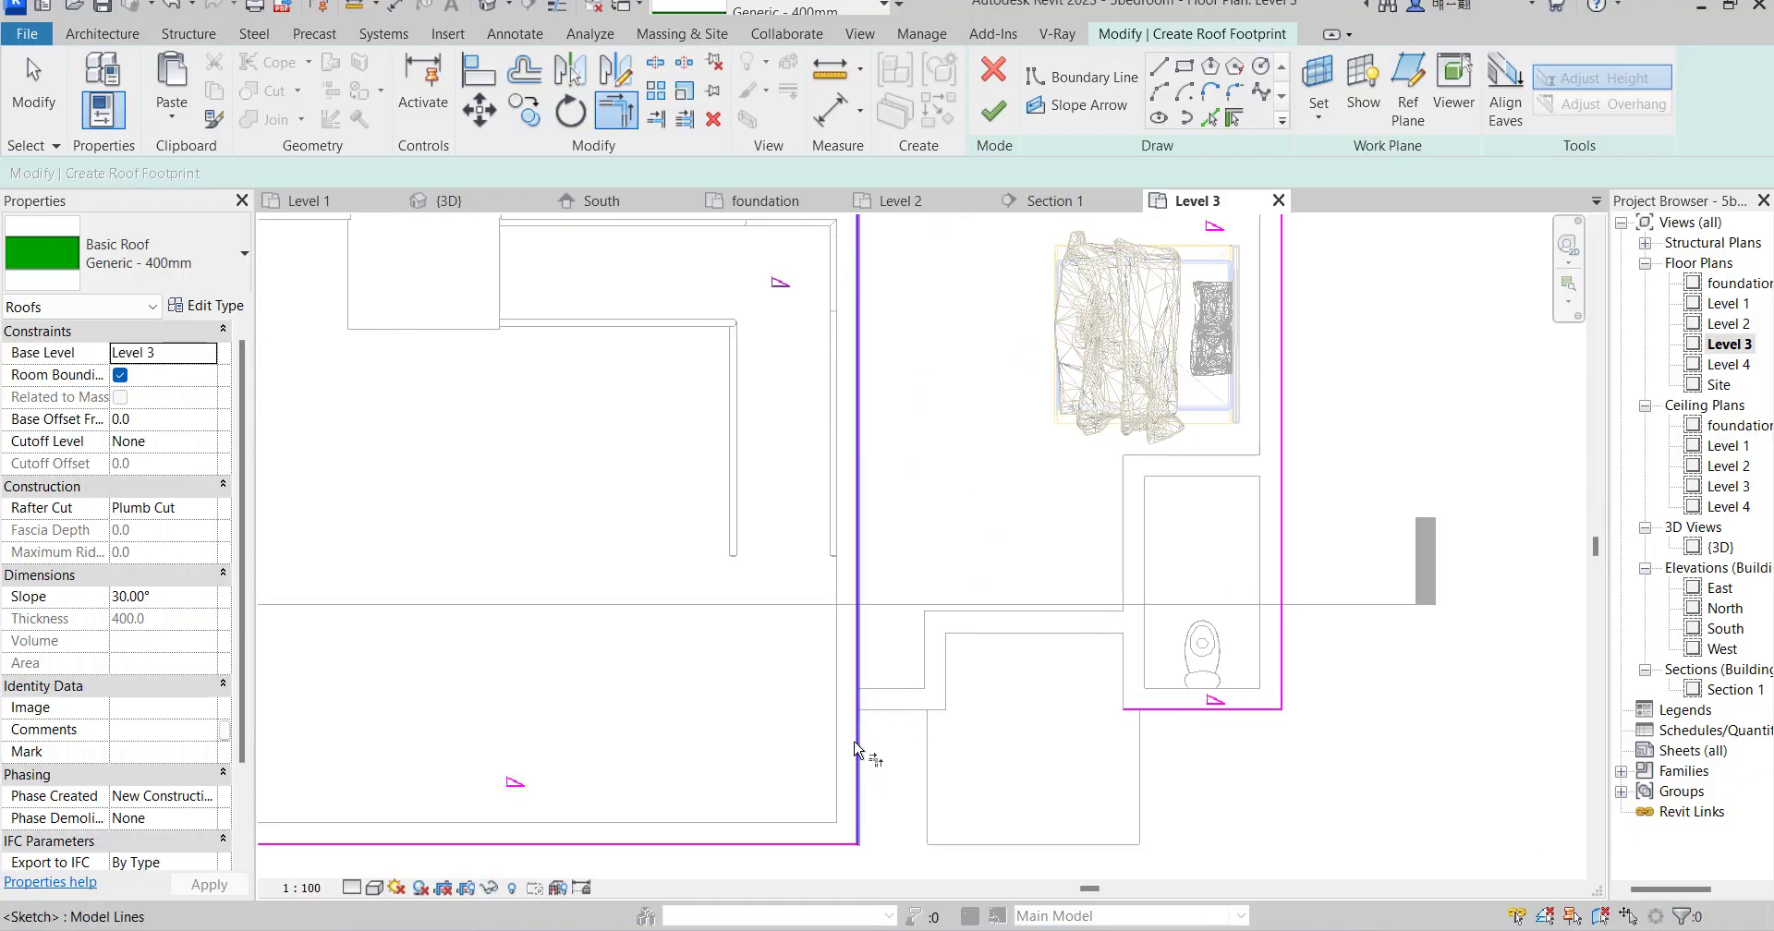
{"action": "scroll", "coordinate": [1079, 718], "scroll_direction": "down", "scroll_amount": 1}
{"action": "left_click", "coordinate": [1094, 708]}
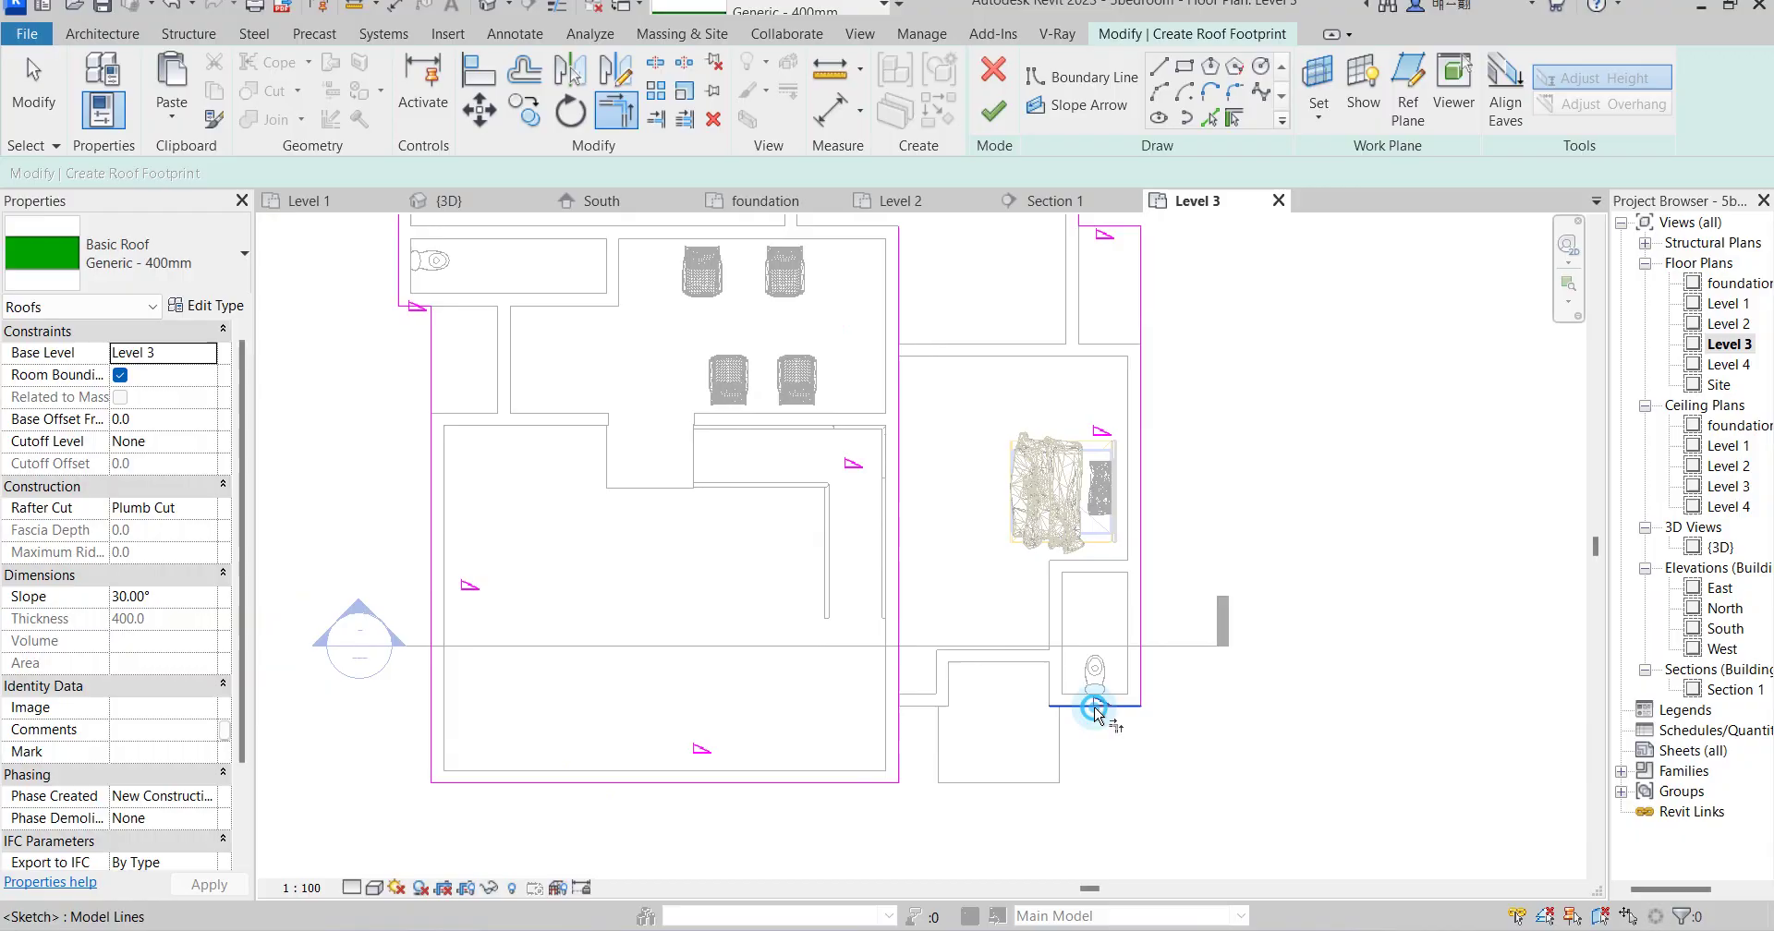
{"action": "left_click", "coordinate": [897, 741]}
{"action": "scroll", "coordinate": [897, 740], "scroll_direction": "down", "scroll_amount": 3}
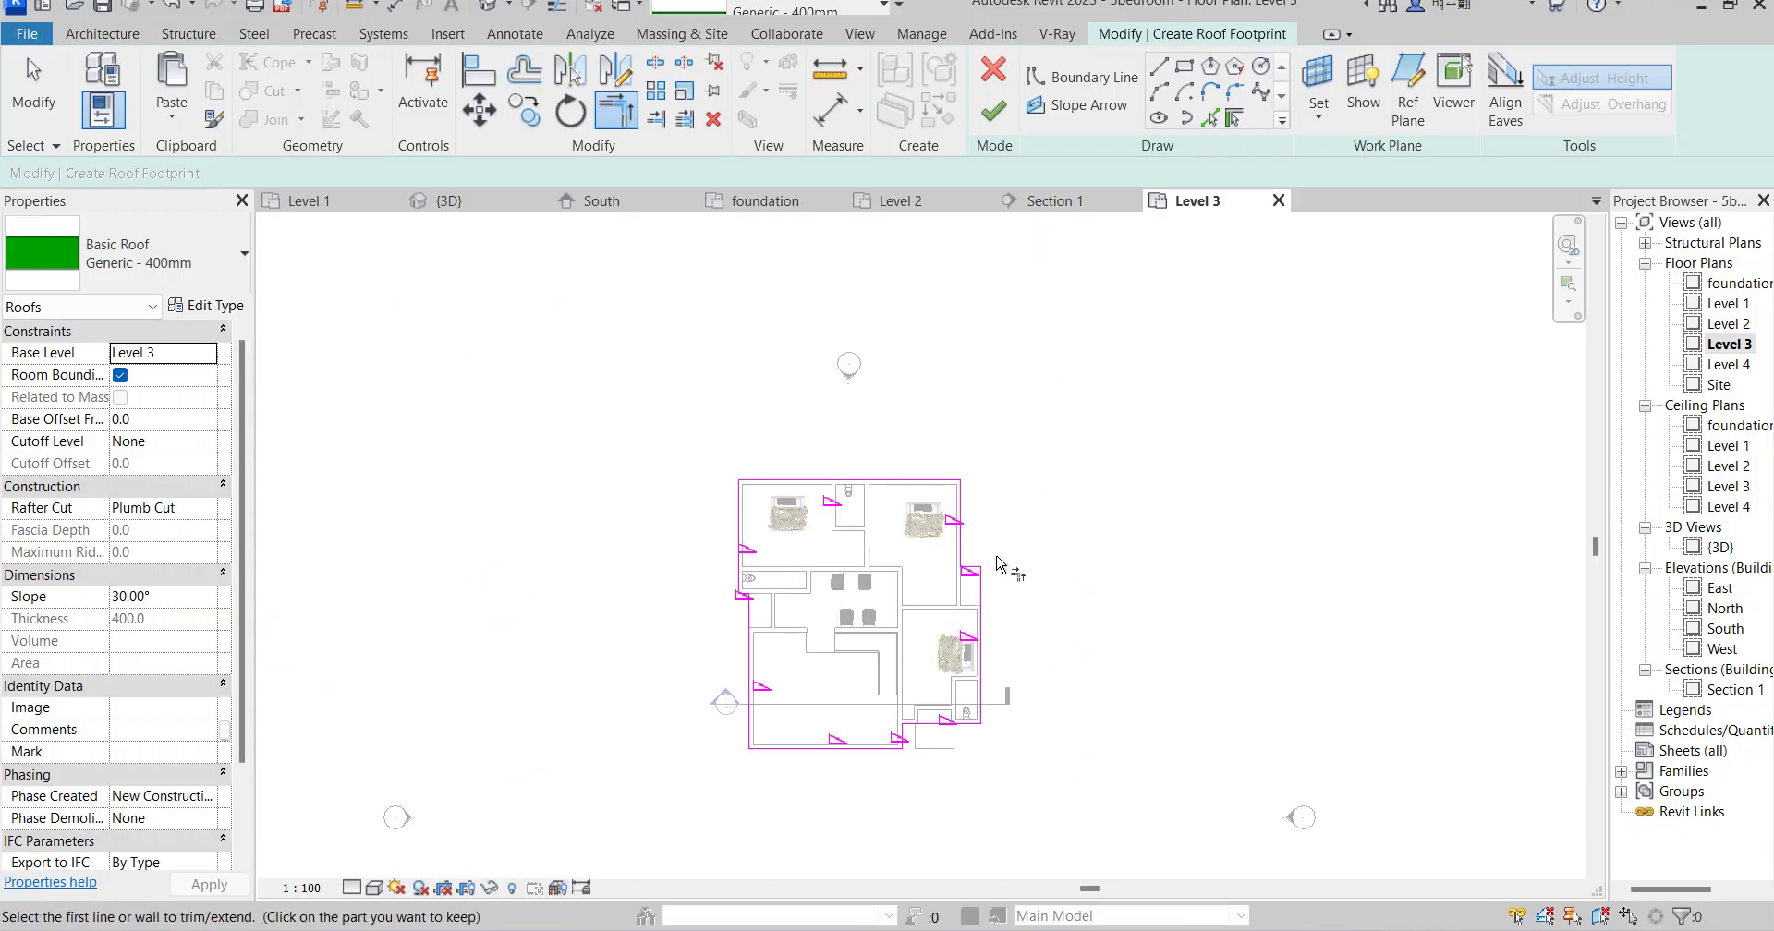
{"action": "scroll", "coordinate": [1069, 474], "scroll_direction": "up", "scroll_amount": 2}
{"action": "right_click", "coordinate": [1097, 411]}
{"action": "left_click", "coordinate": [1156, 426]}
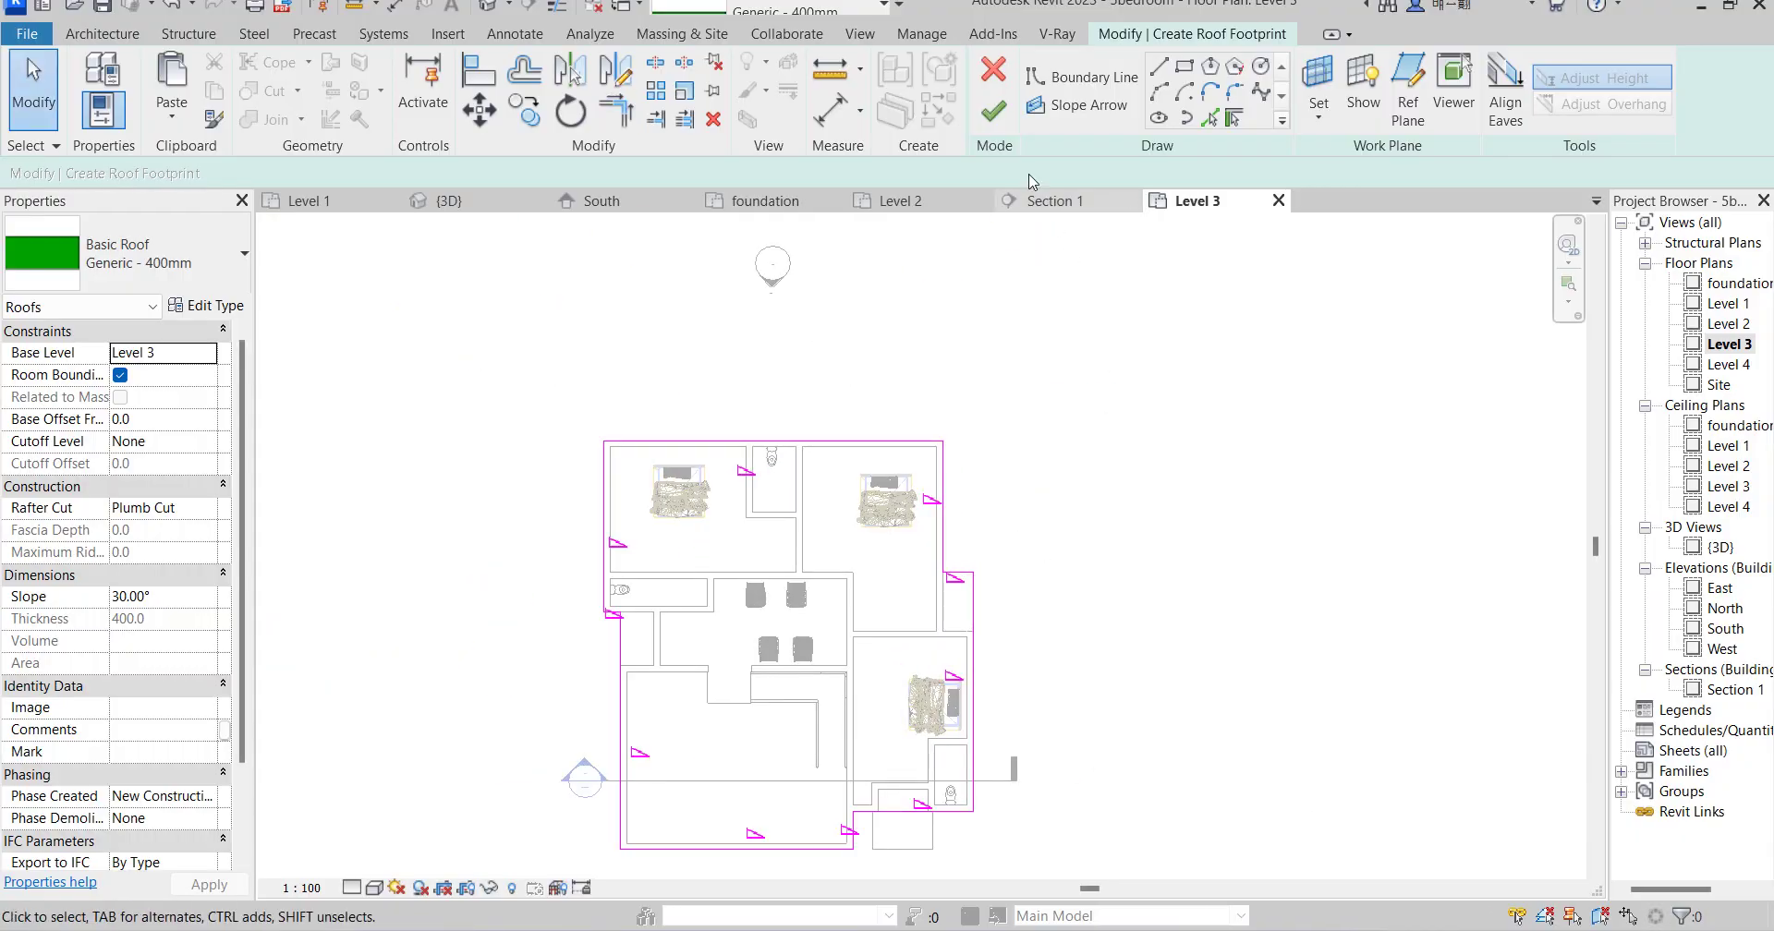
Finish the roof without attaching the highlighted walls and reopen its footprint for editing.
{"action": "left_click", "coordinate": [993, 112]}
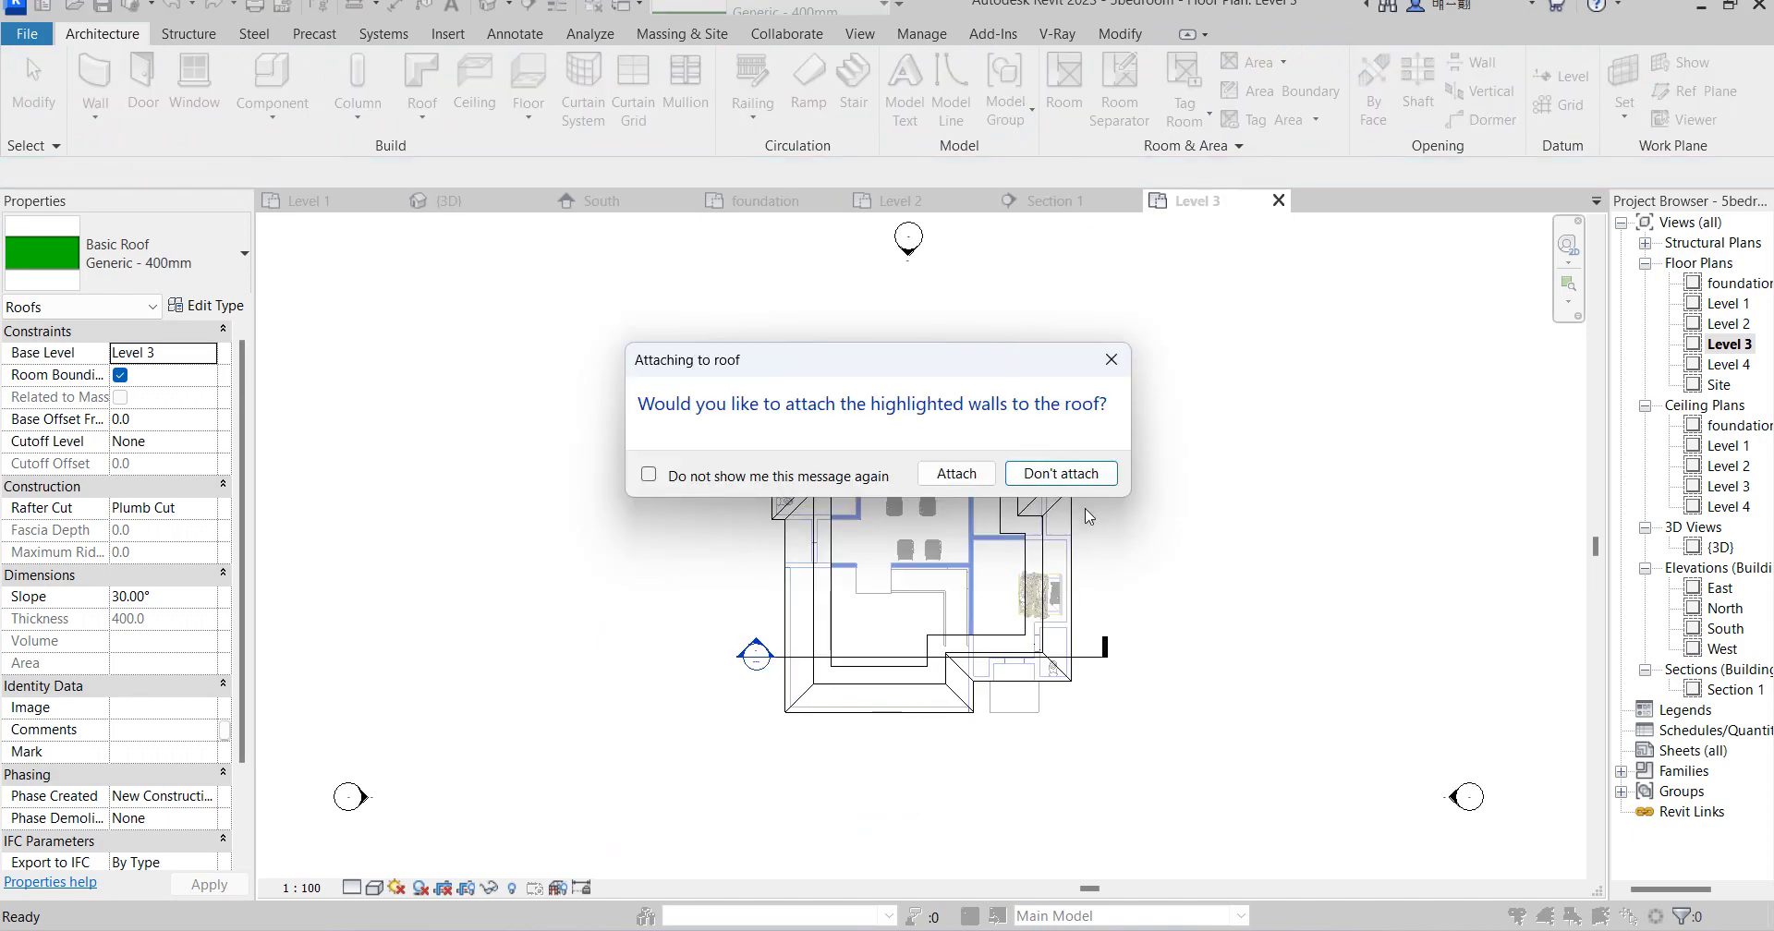
{"action": "left_click", "coordinate": [1056, 474]}
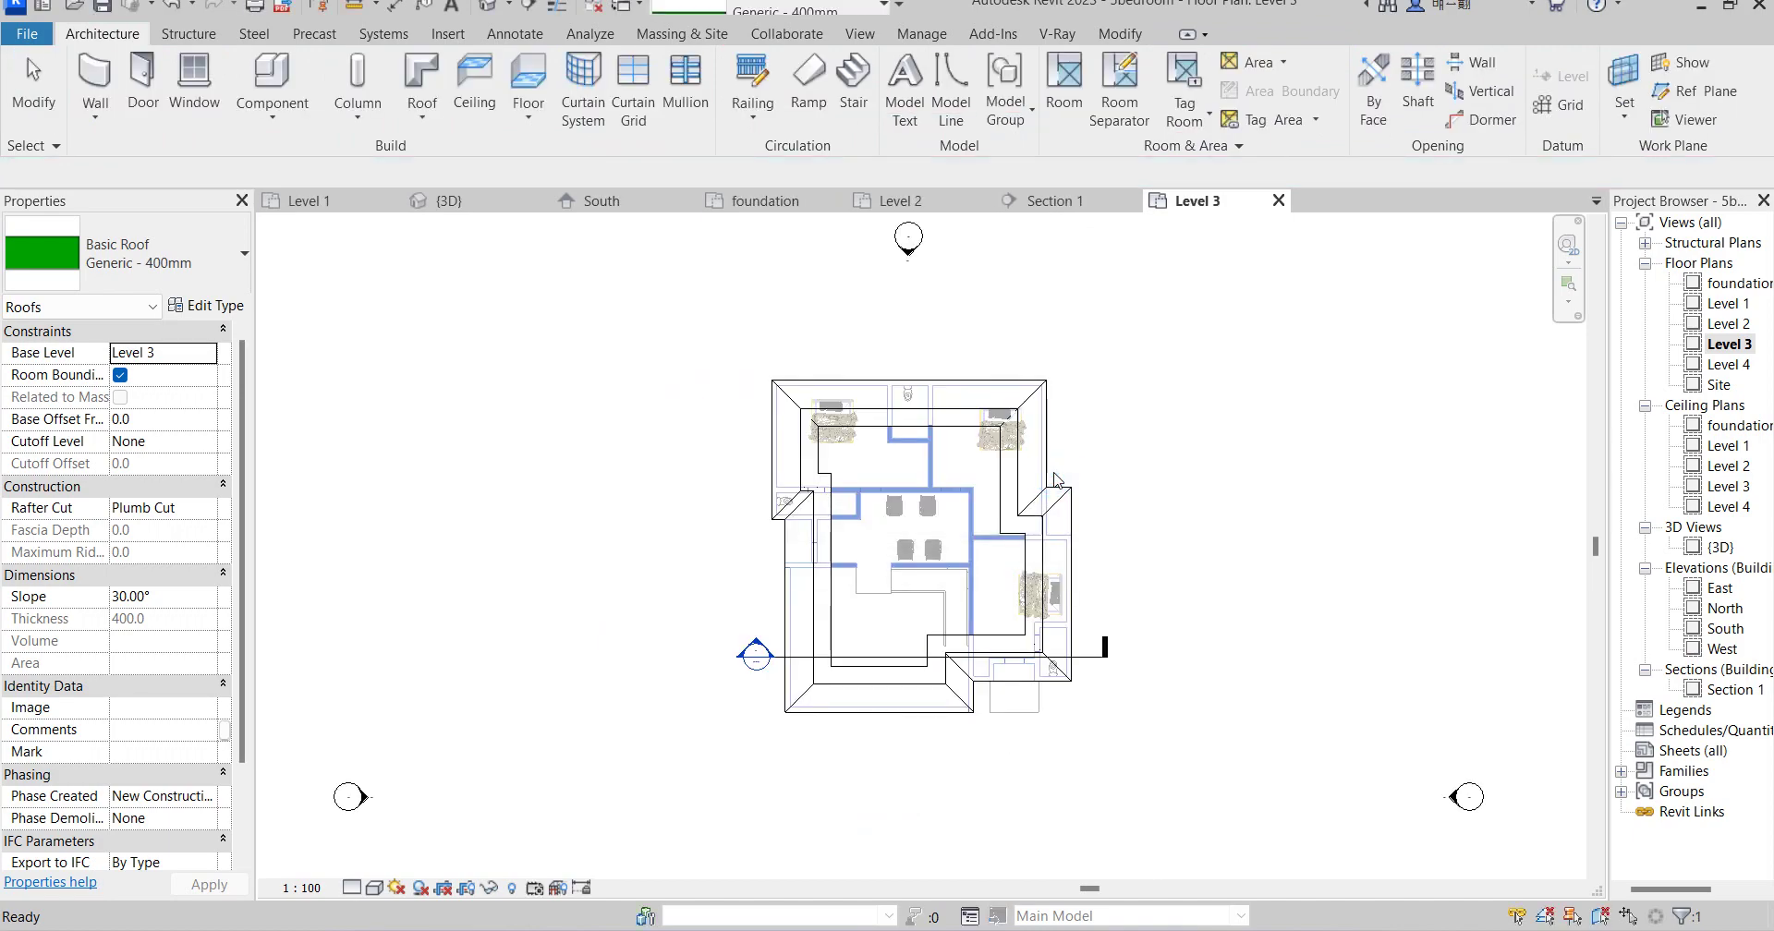
{"action": "left_click", "coordinate": [1017, 106]}
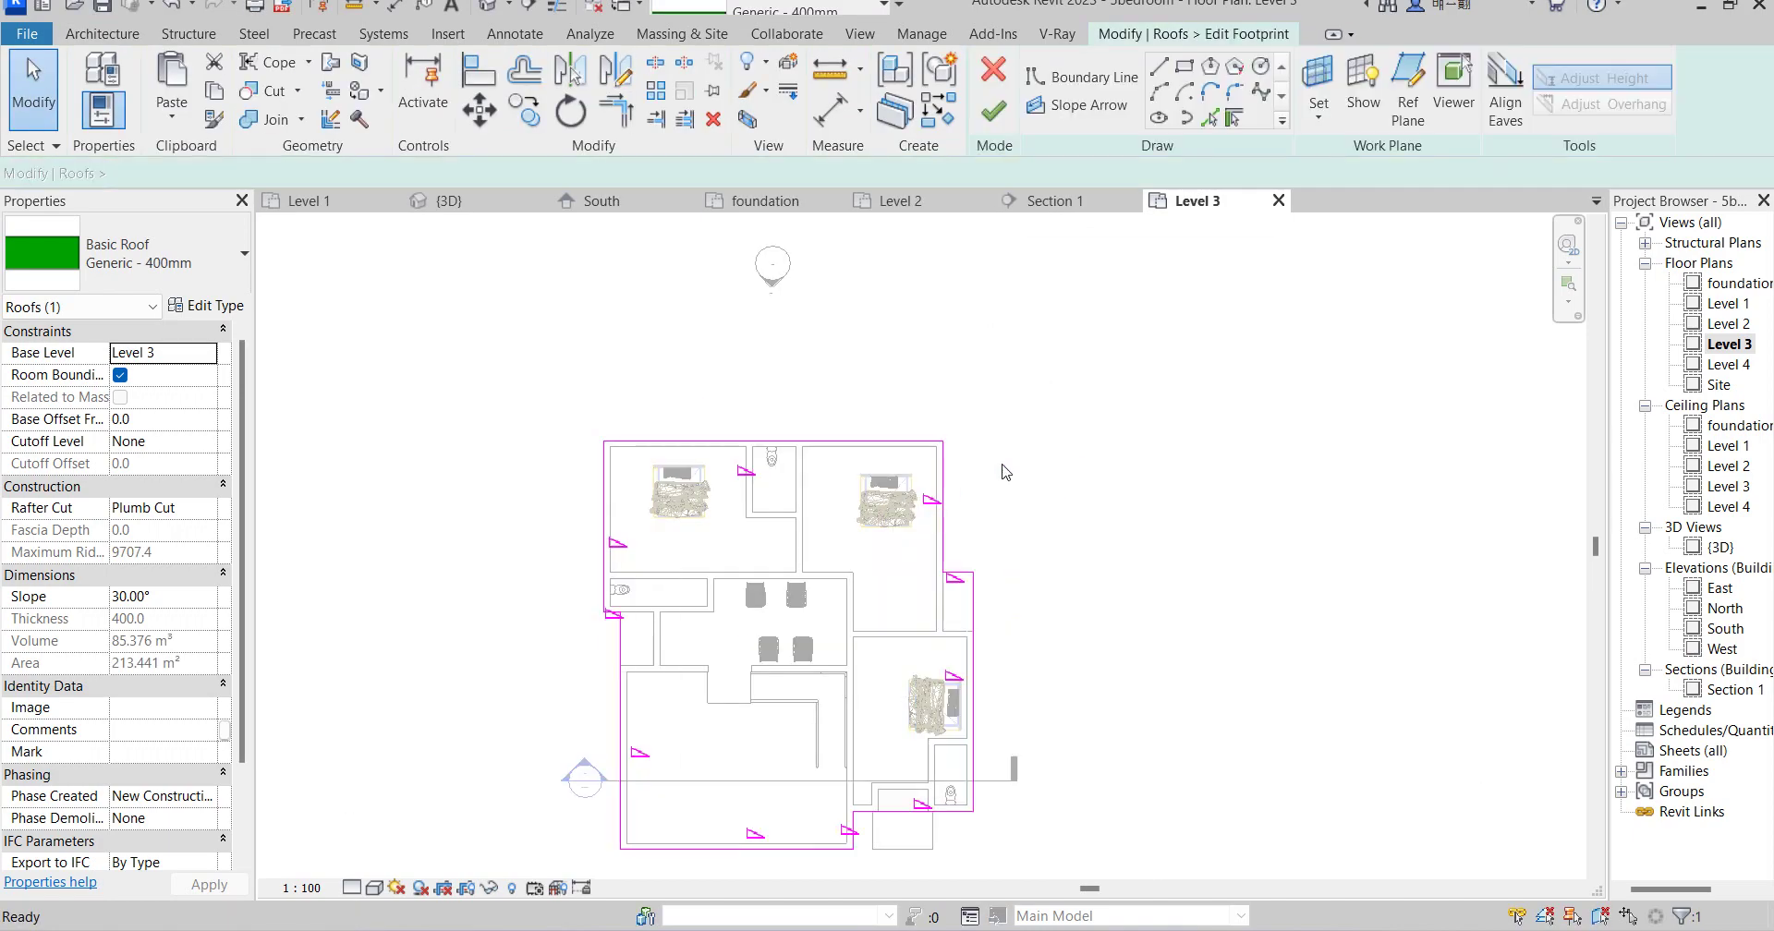
Try to offset a copy of the north roof boundary line outward by 600 mm.
{"action": "scroll", "coordinate": [854, 474], "scroll_direction": "up", "scroll_amount": 1}
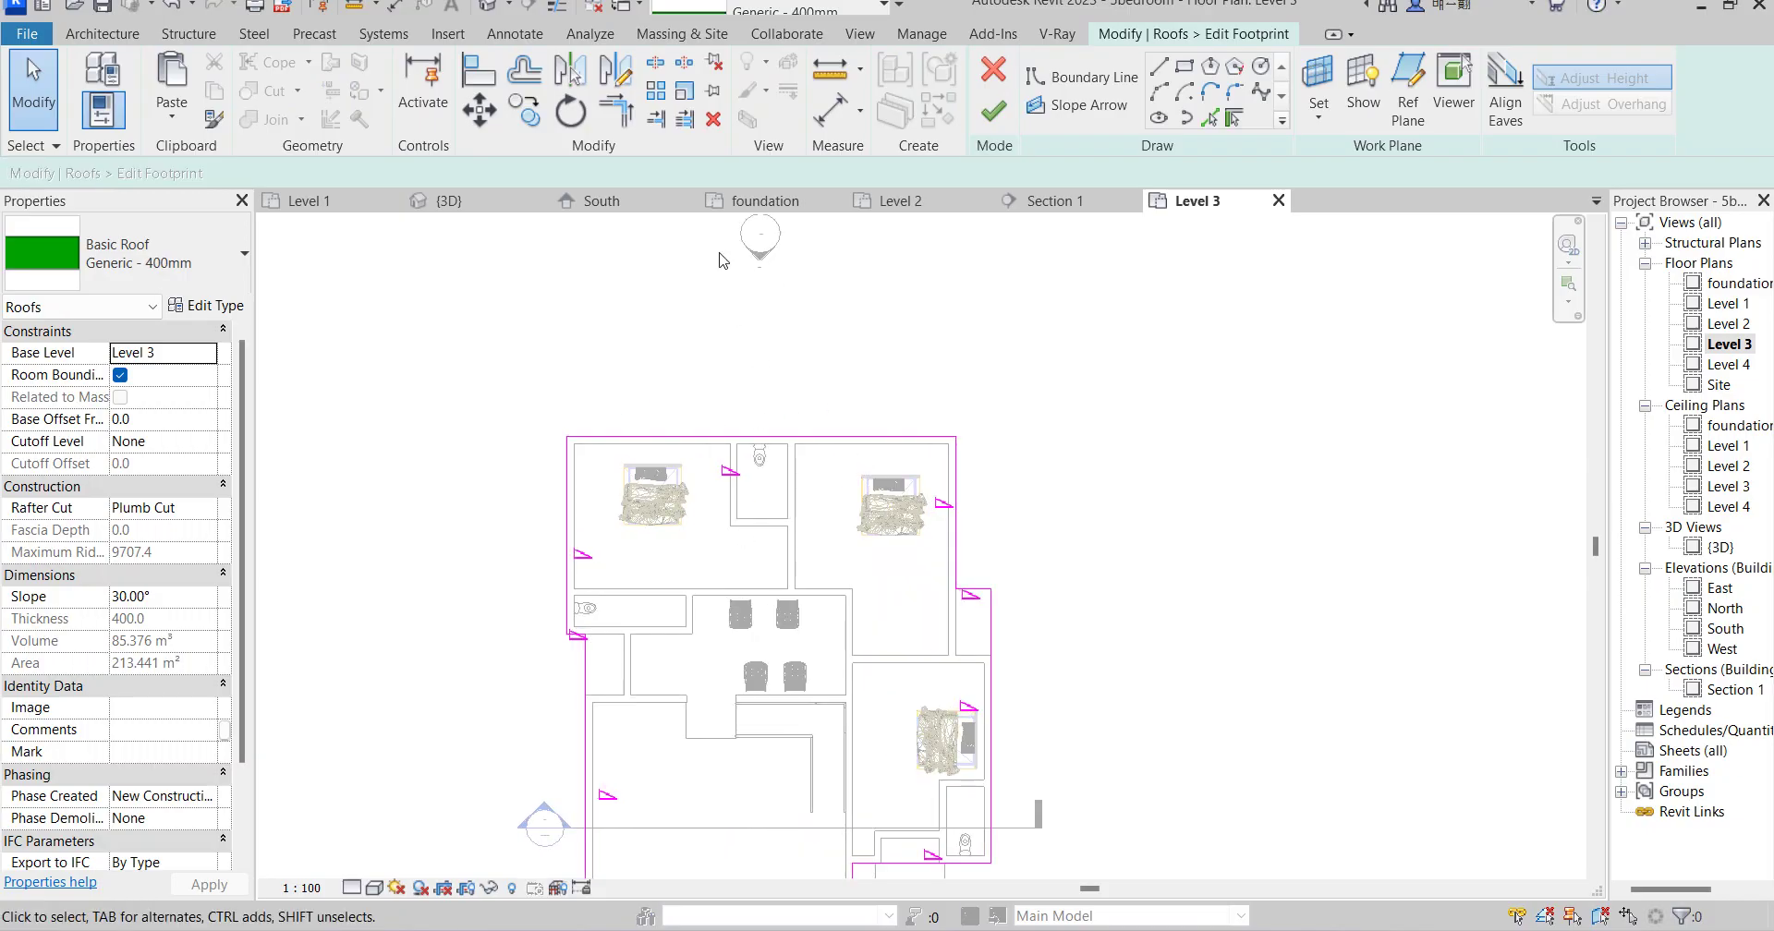
{"action": "left_click", "coordinate": [526, 71]}
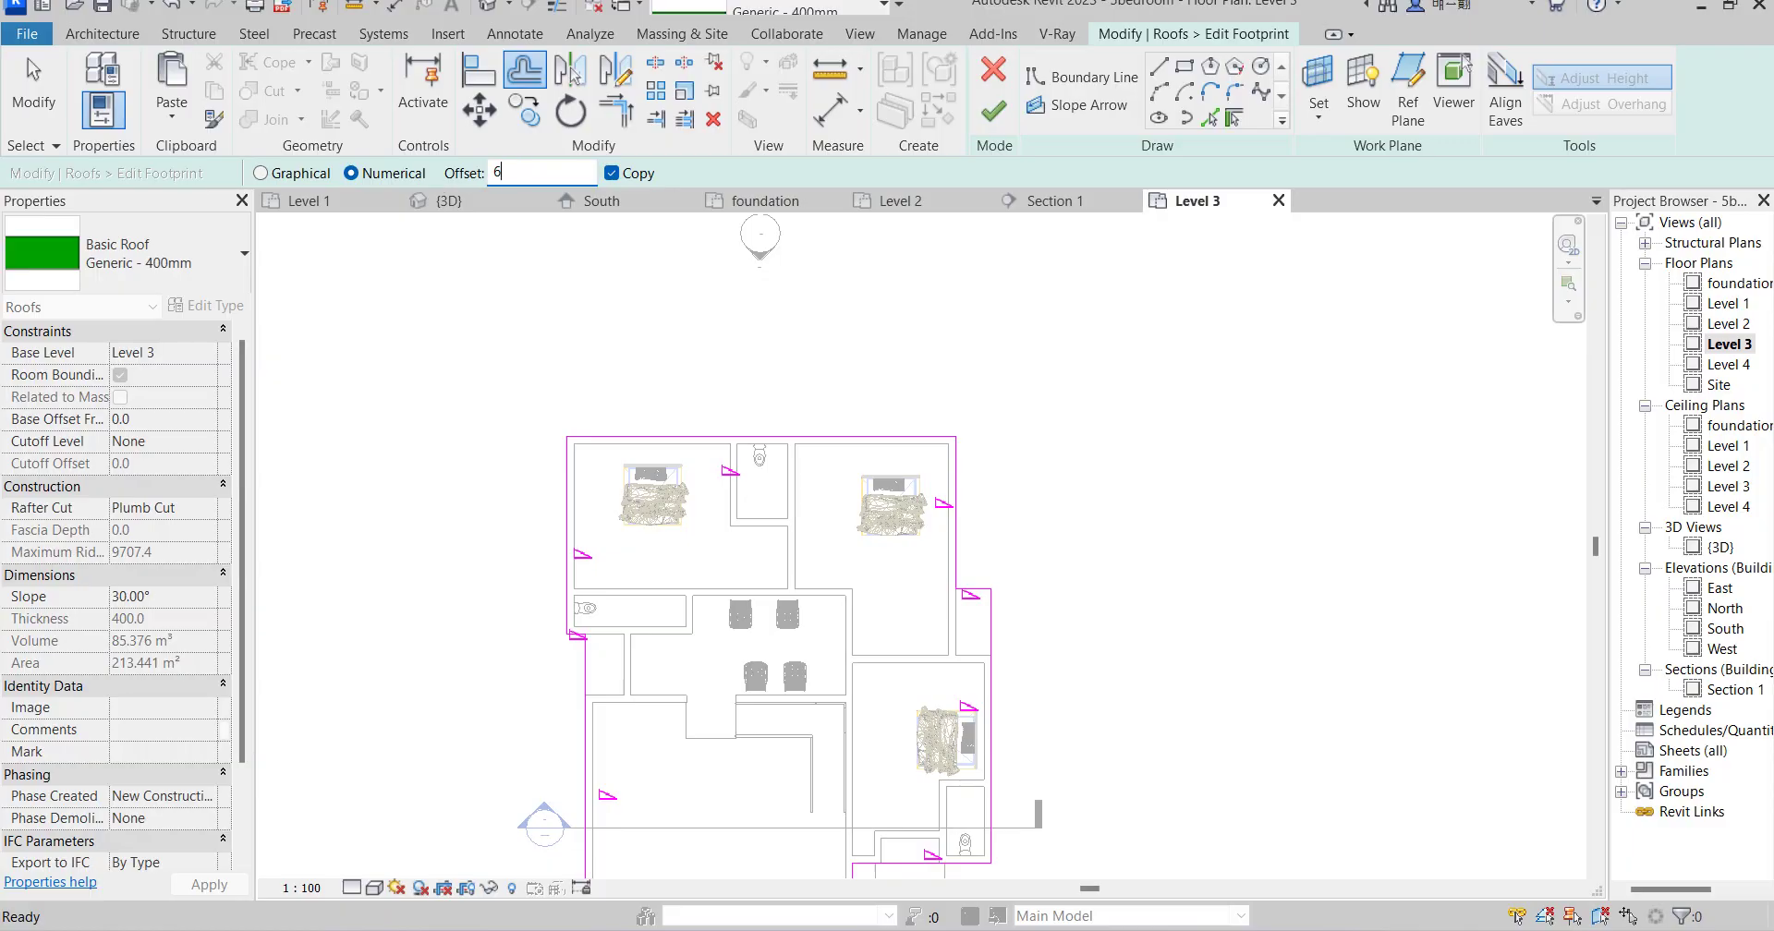
{"action": "left_click", "coordinate": [762, 434]}
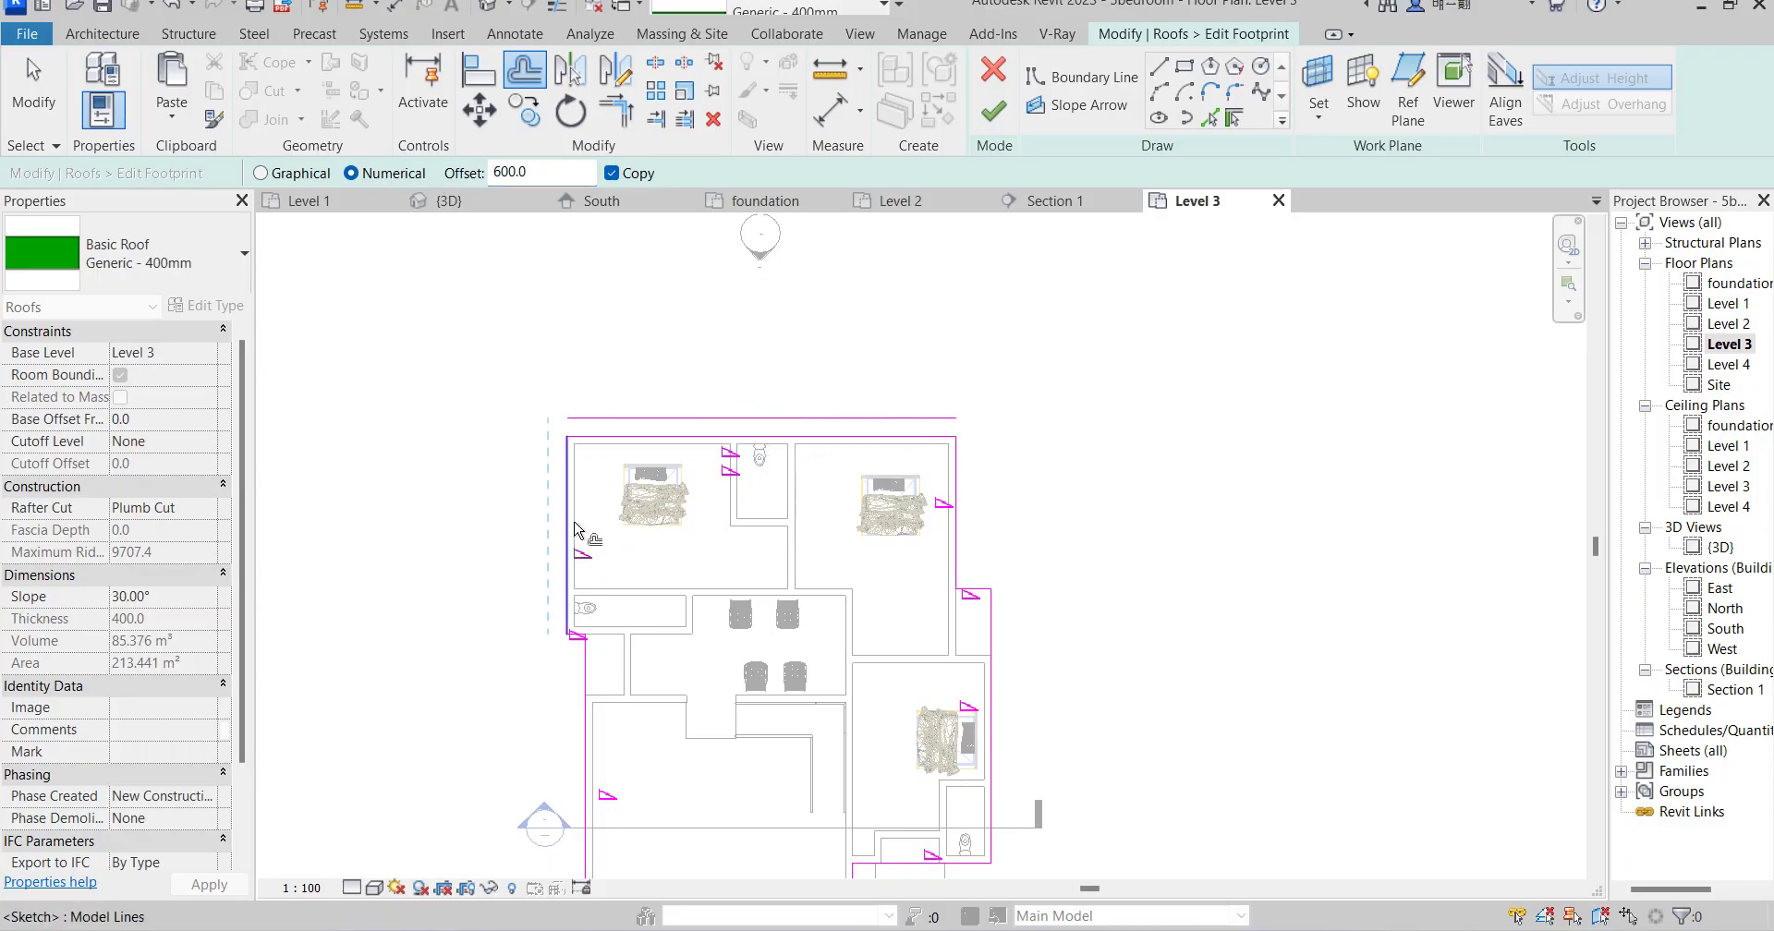
{"action": "key", "text": "ctrl+z"}
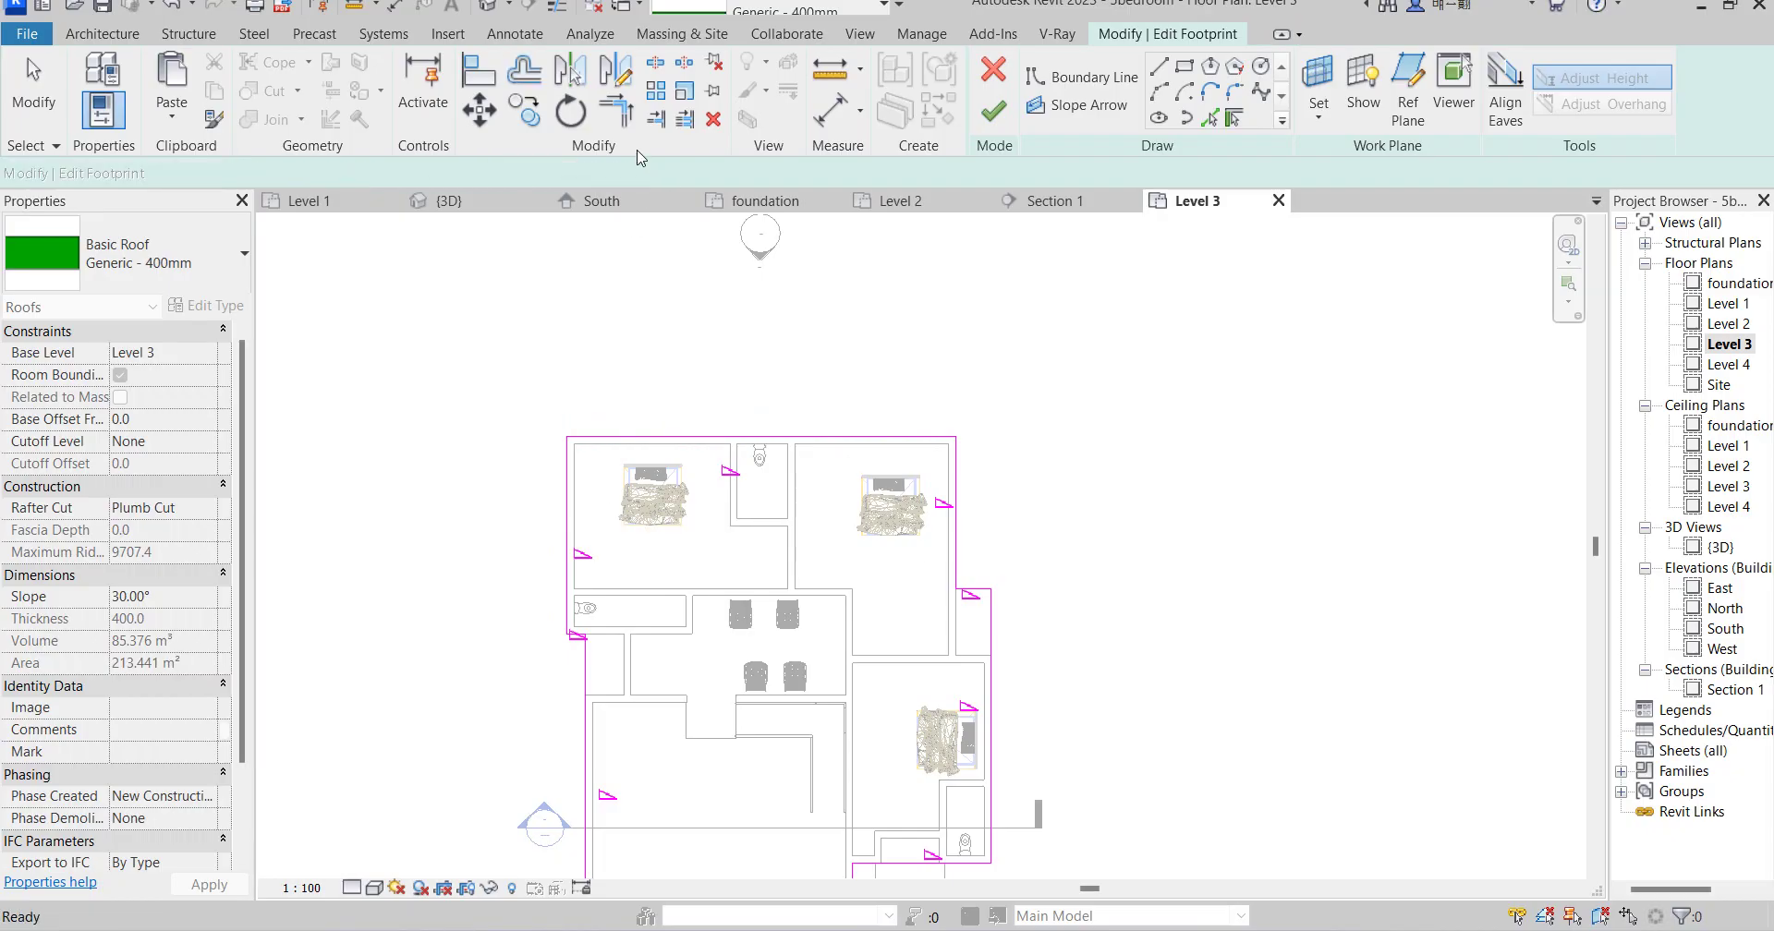
Offset the north boundary line, both west lines and the short western jog outward by 600 mm without keeping copies.
{"action": "left_click", "coordinate": [520, 79]}
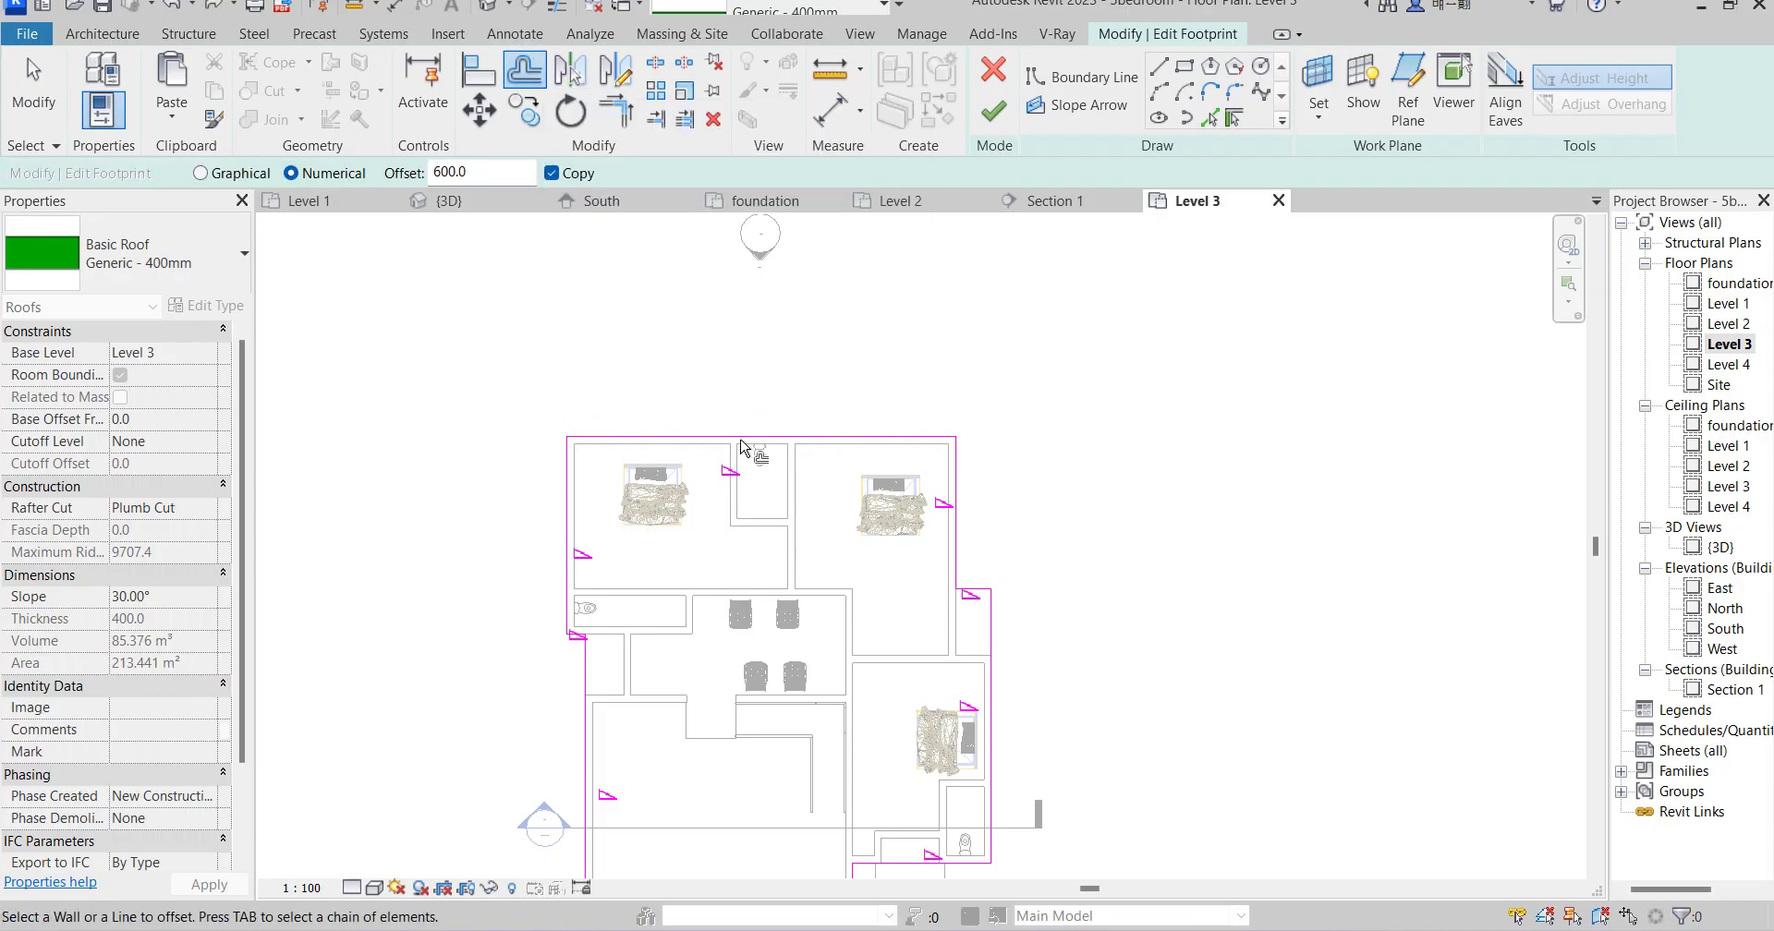
{"action": "left_click", "coordinate": [552, 173]}
{"action": "left_click", "coordinate": [806, 434]}
{"action": "left_click", "coordinate": [554, 510]}
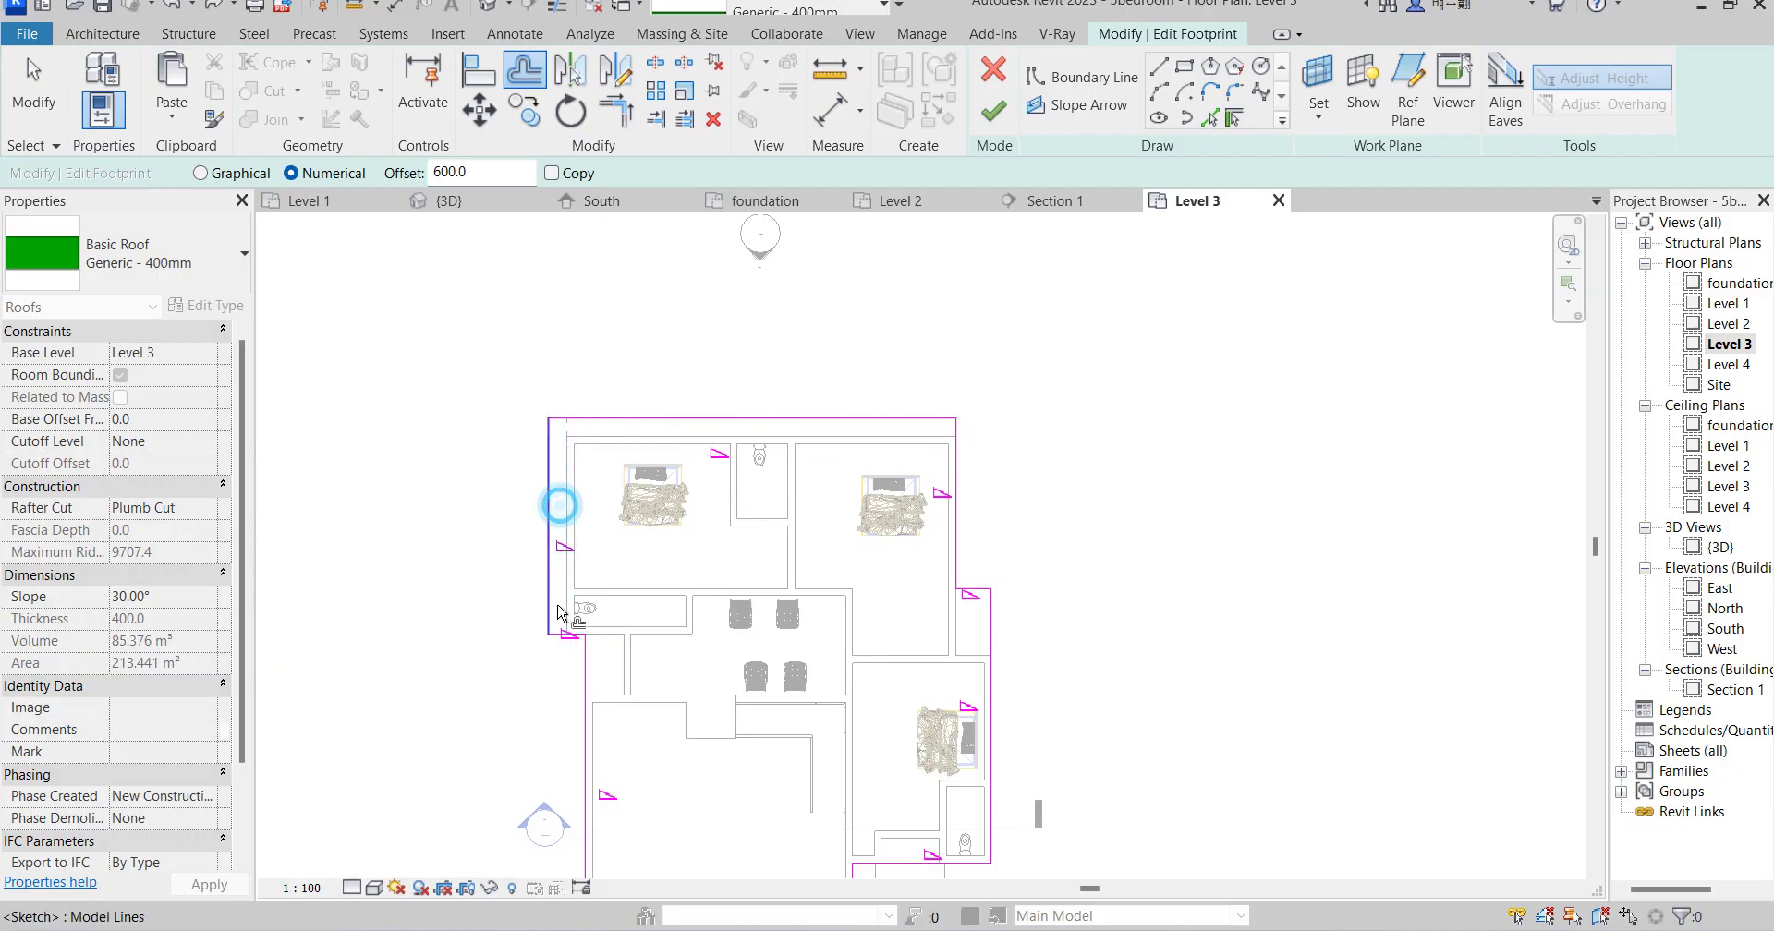
{"action": "scroll", "coordinate": [566, 693], "scroll_direction": "up", "scroll_amount": 3}
{"action": "left_click", "coordinate": [568, 636]}
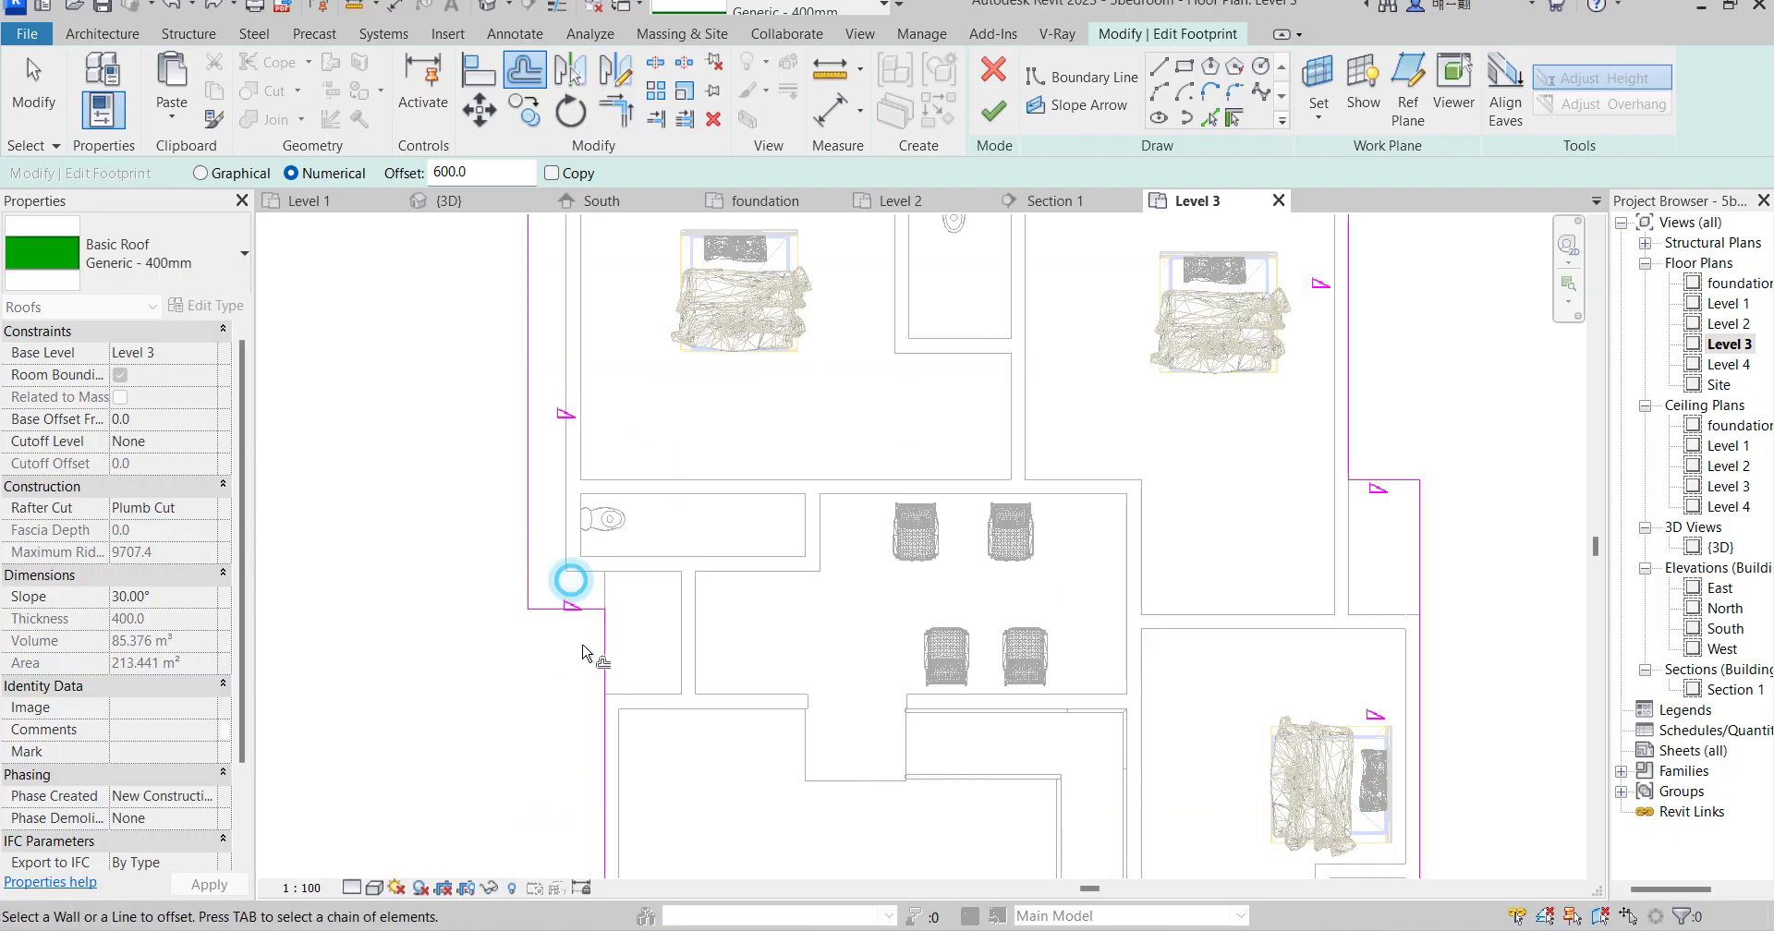
{"action": "left_click", "coordinate": [601, 689]}
Offset the southern room's south line, the southeast toilet's south line and the short southeast jog outward by 600 mm without copies.
{"action": "scroll", "coordinate": [601, 498], "scroll_direction": "down", "scroll_amount": 5}
{"action": "scroll", "coordinate": [621, 610], "scroll_direction": "up", "scroll_amount": 2}
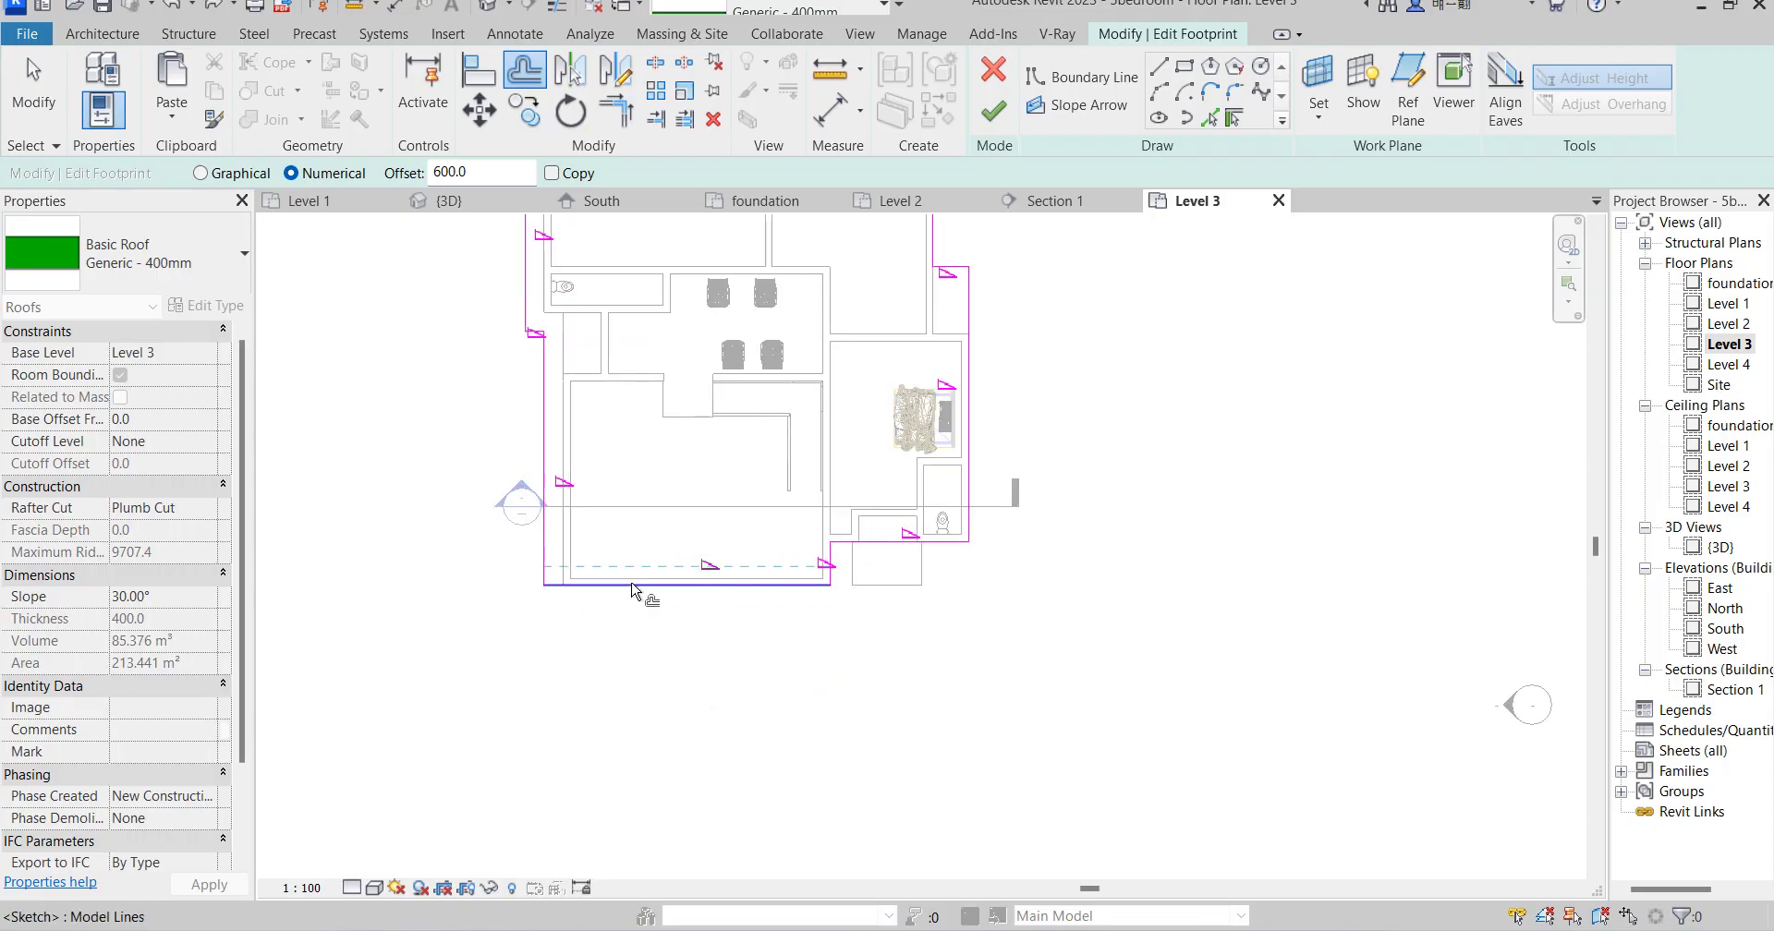
{"action": "scroll", "coordinate": [622, 479], "scroll_direction": "up", "scroll_amount": 3}
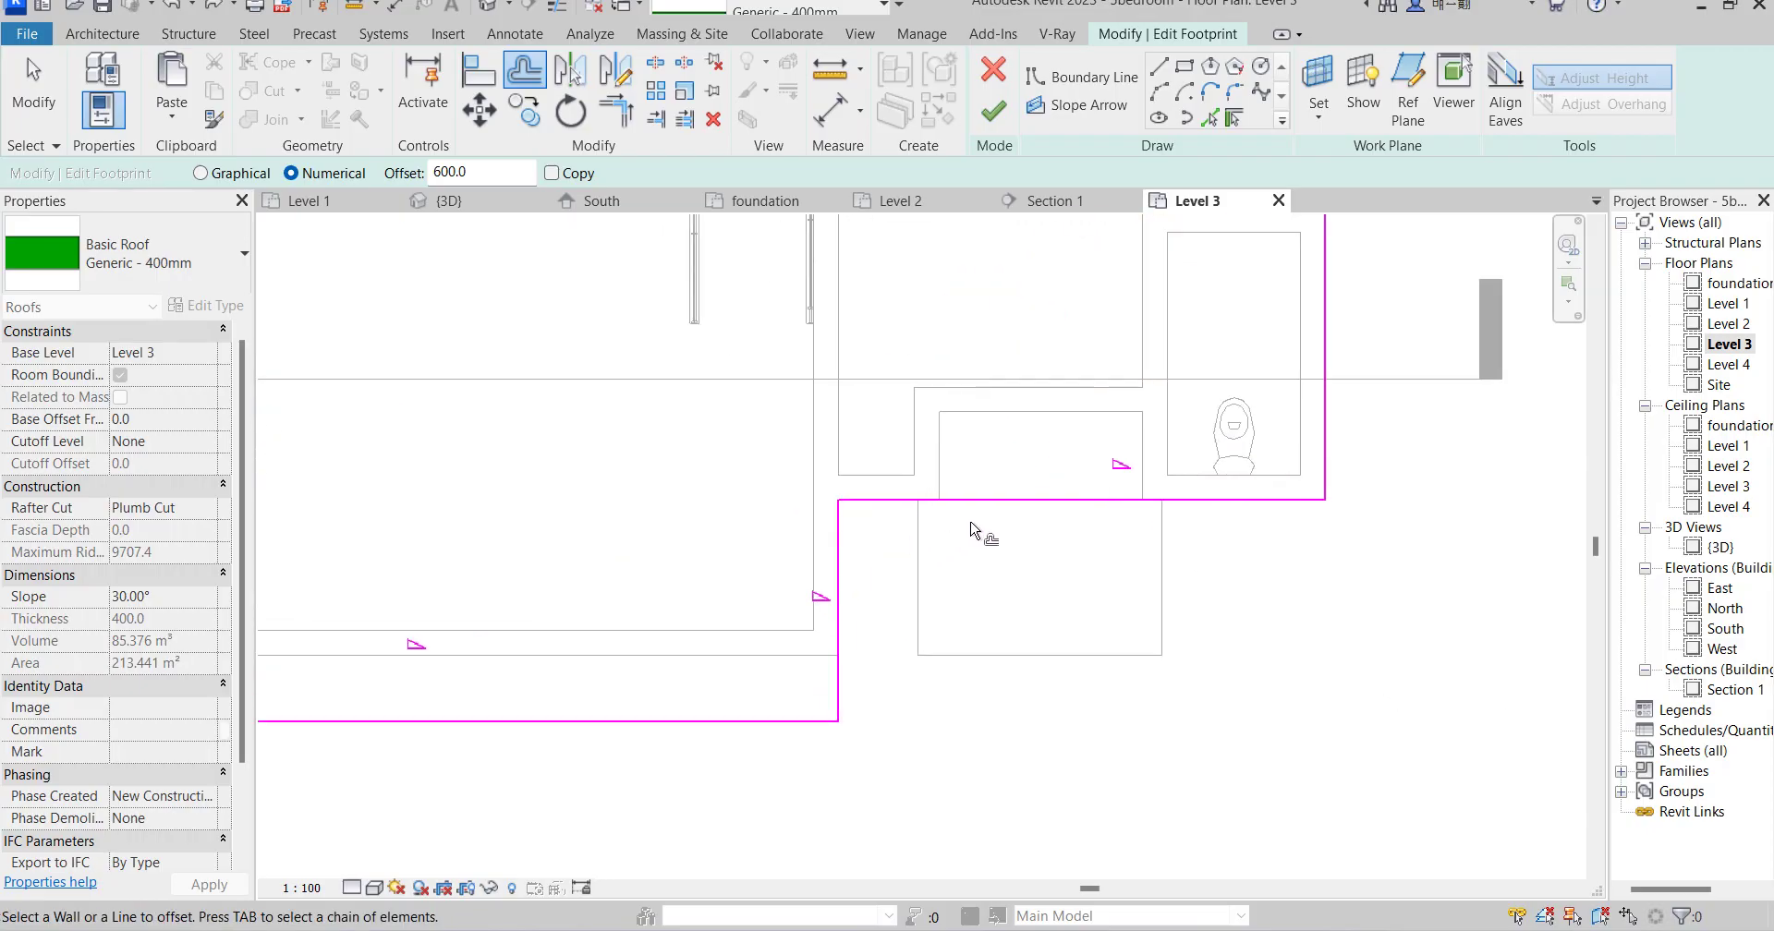
{"action": "scroll", "coordinate": [915, 517], "scroll_direction": "up", "scroll_amount": 2}
{"action": "left_click", "coordinate": [1015, 507]}
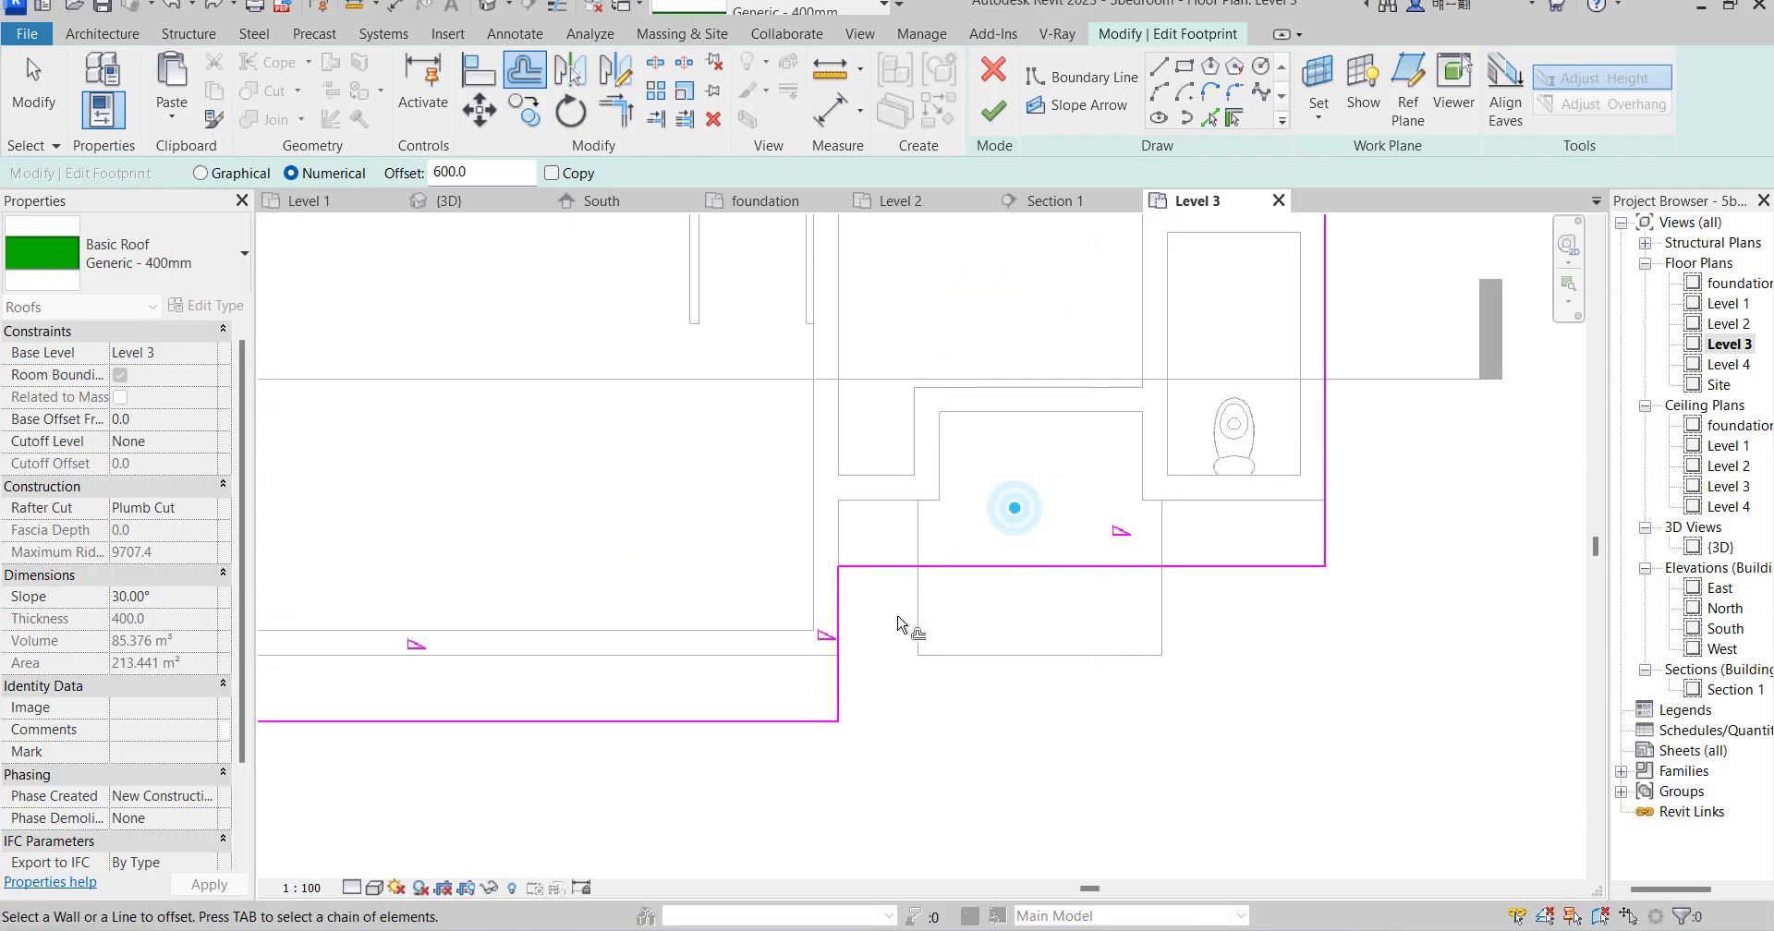
{"action": "left_click", "coordinate": [851, 679]}
{"action": "scroll", "coordinate": [857, 785], "scroll_direction": "down", "scroll_amount": 3}
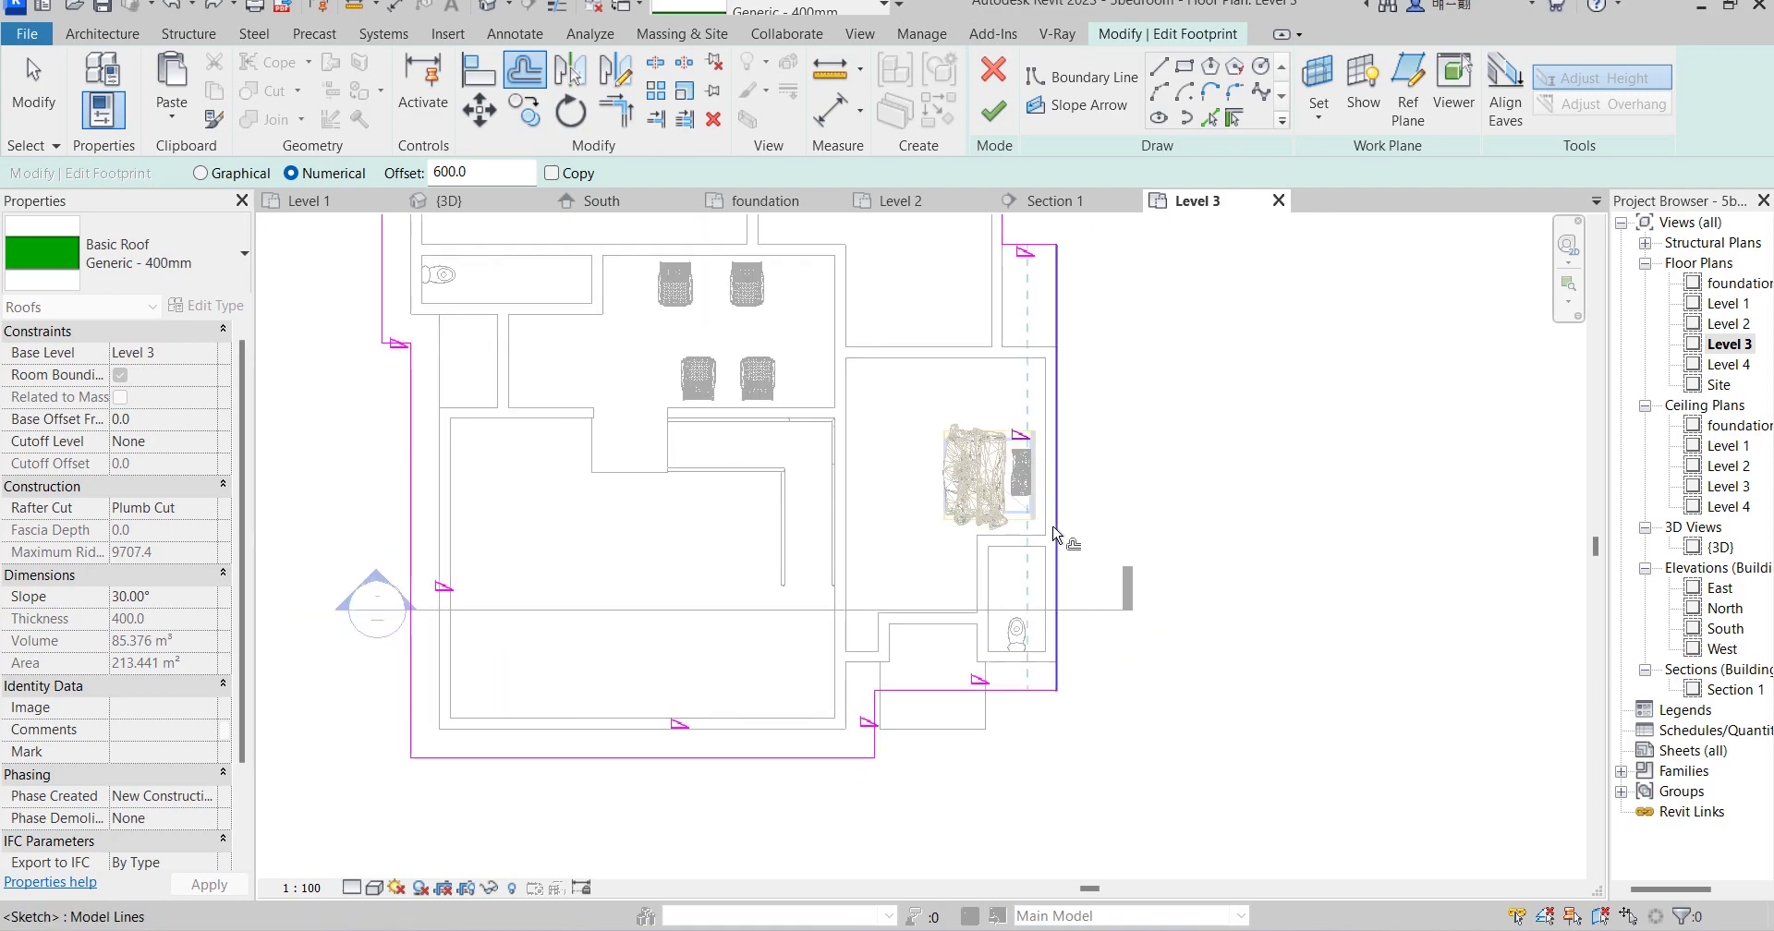
Offset the southeast room's east boundary line and the northeast room's east boundary line outward by 600 mm without copies.
{"action": "left_click", "coordinate": [1062, 522]}
{"action": "scroll", "coordinate": [1062, 522], "scroll_direction": "down", "scroll_amount": 3}
{"action": "scroll", "coordinate": [1021, 435], "scroll_direction": "up", "scroll_amount": 4}
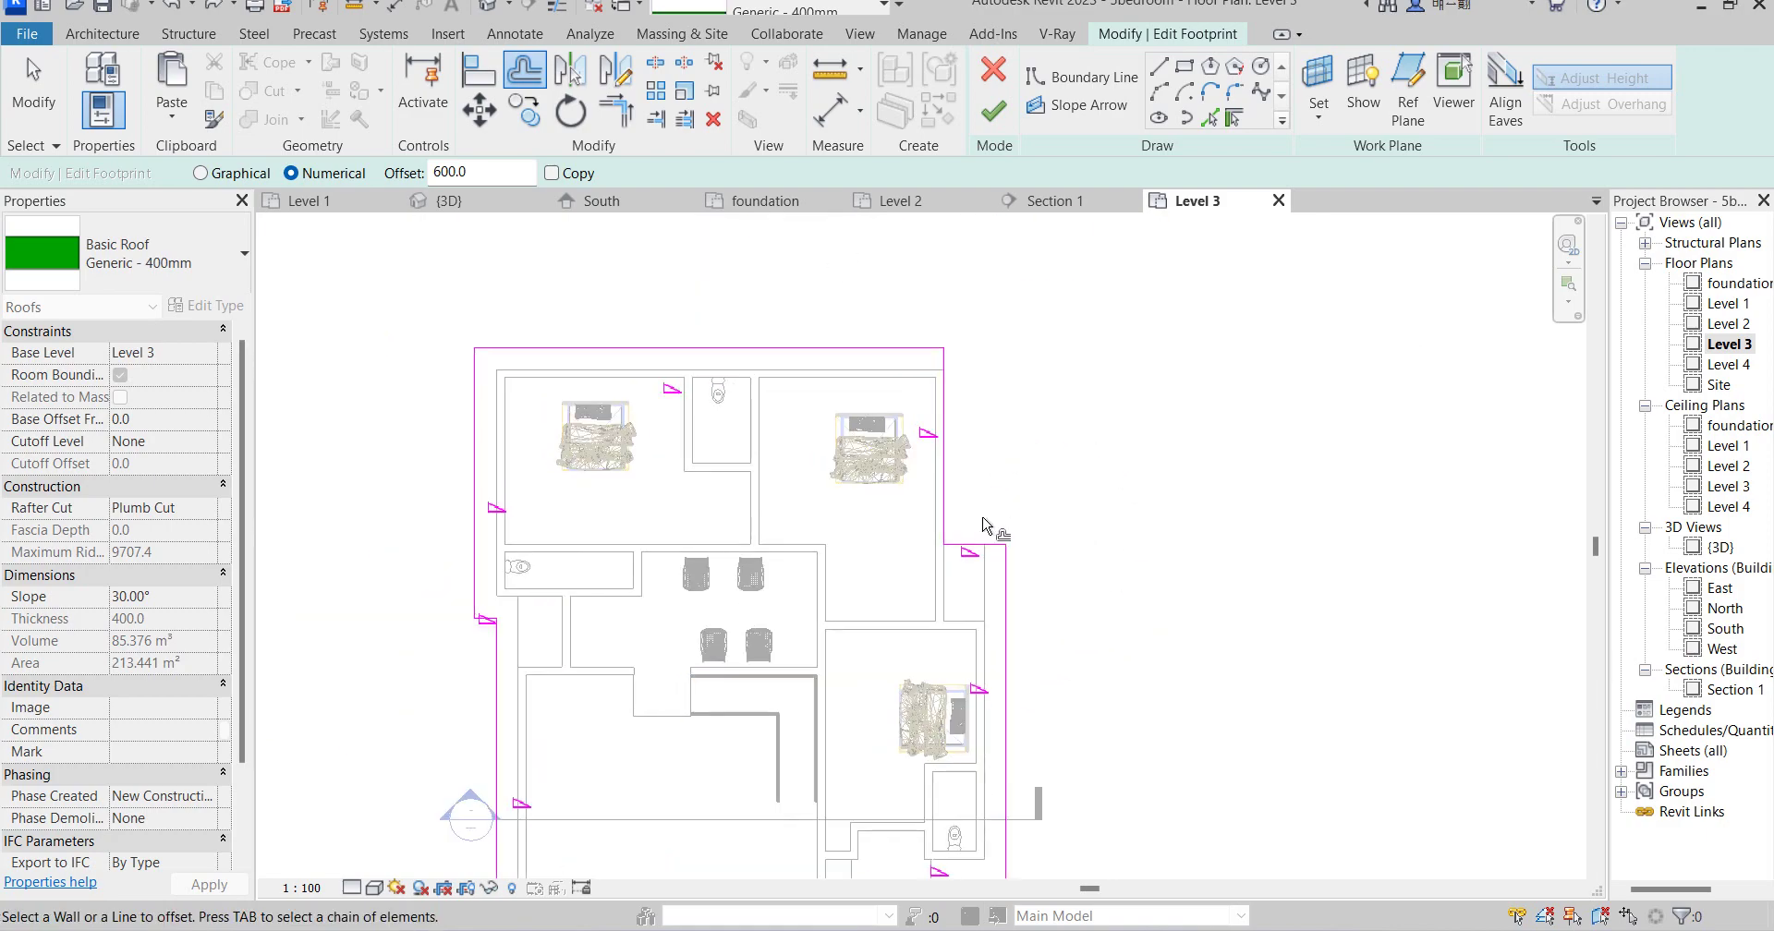
{"action": "left_click", "coordinate": [947, 485]}
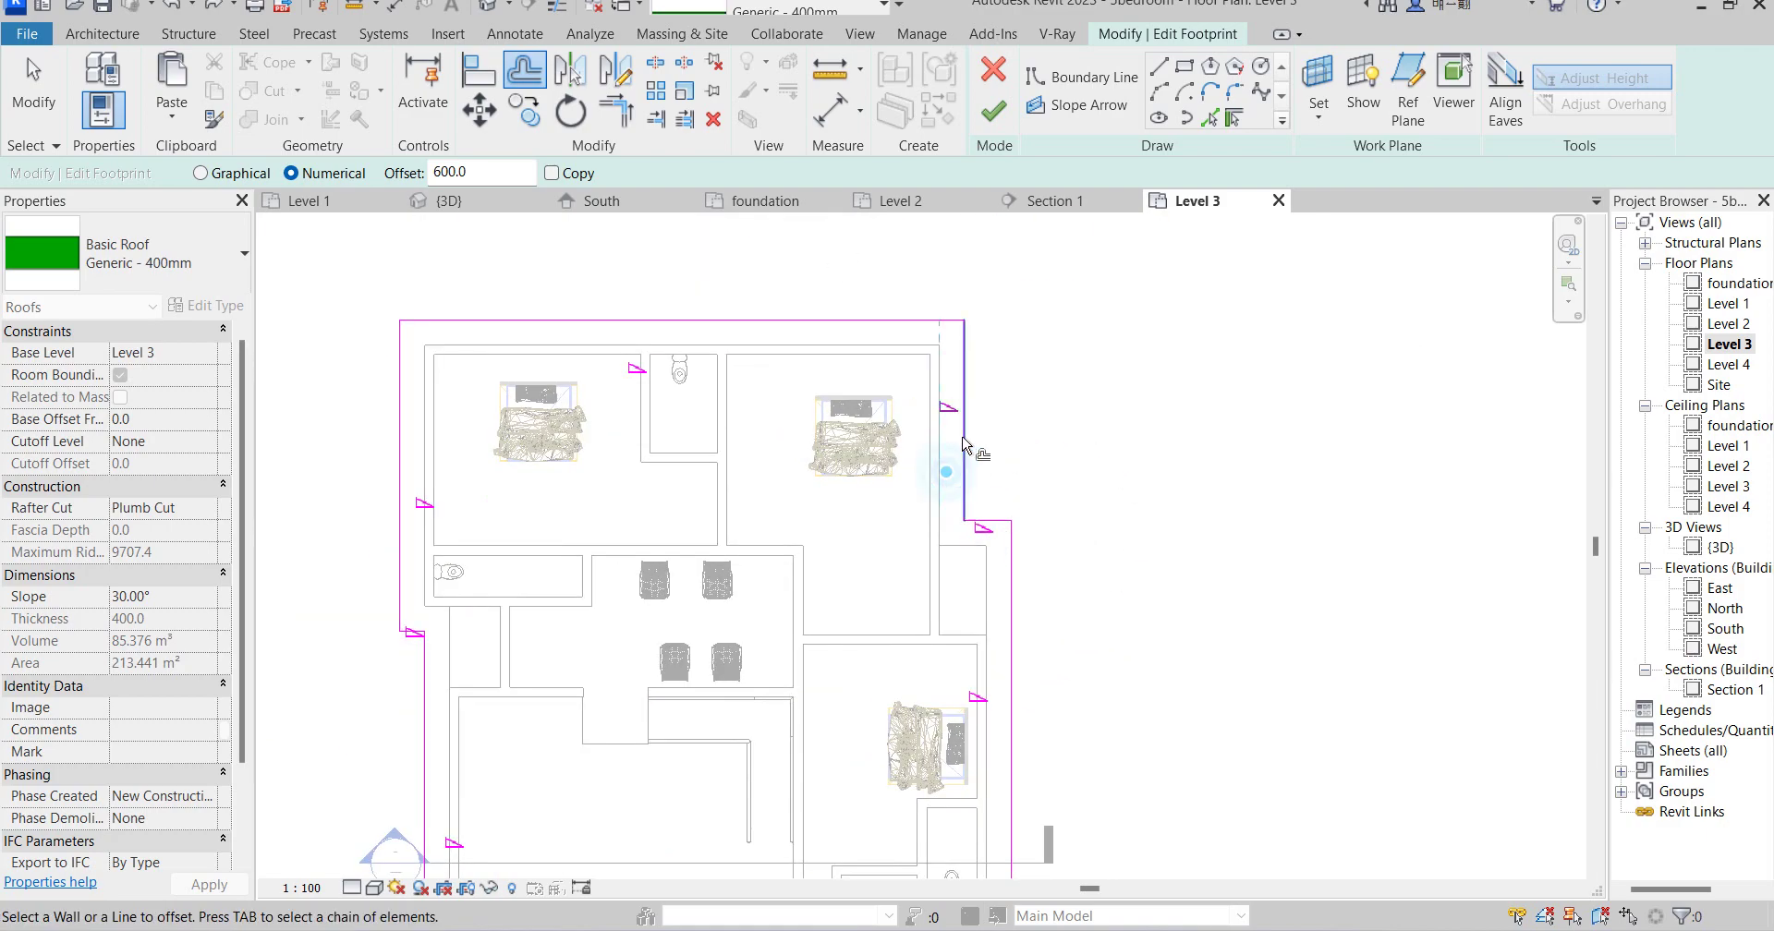
Finish the roof without attaching the highlighted walls and show it from the front in the 3D view.
{"action": "scroll", "coordinate": [1048, 402], "scroll_direction": "down", "scroll_amount": 3}
{"action": "left_click", "coordinate": [996, 115]}
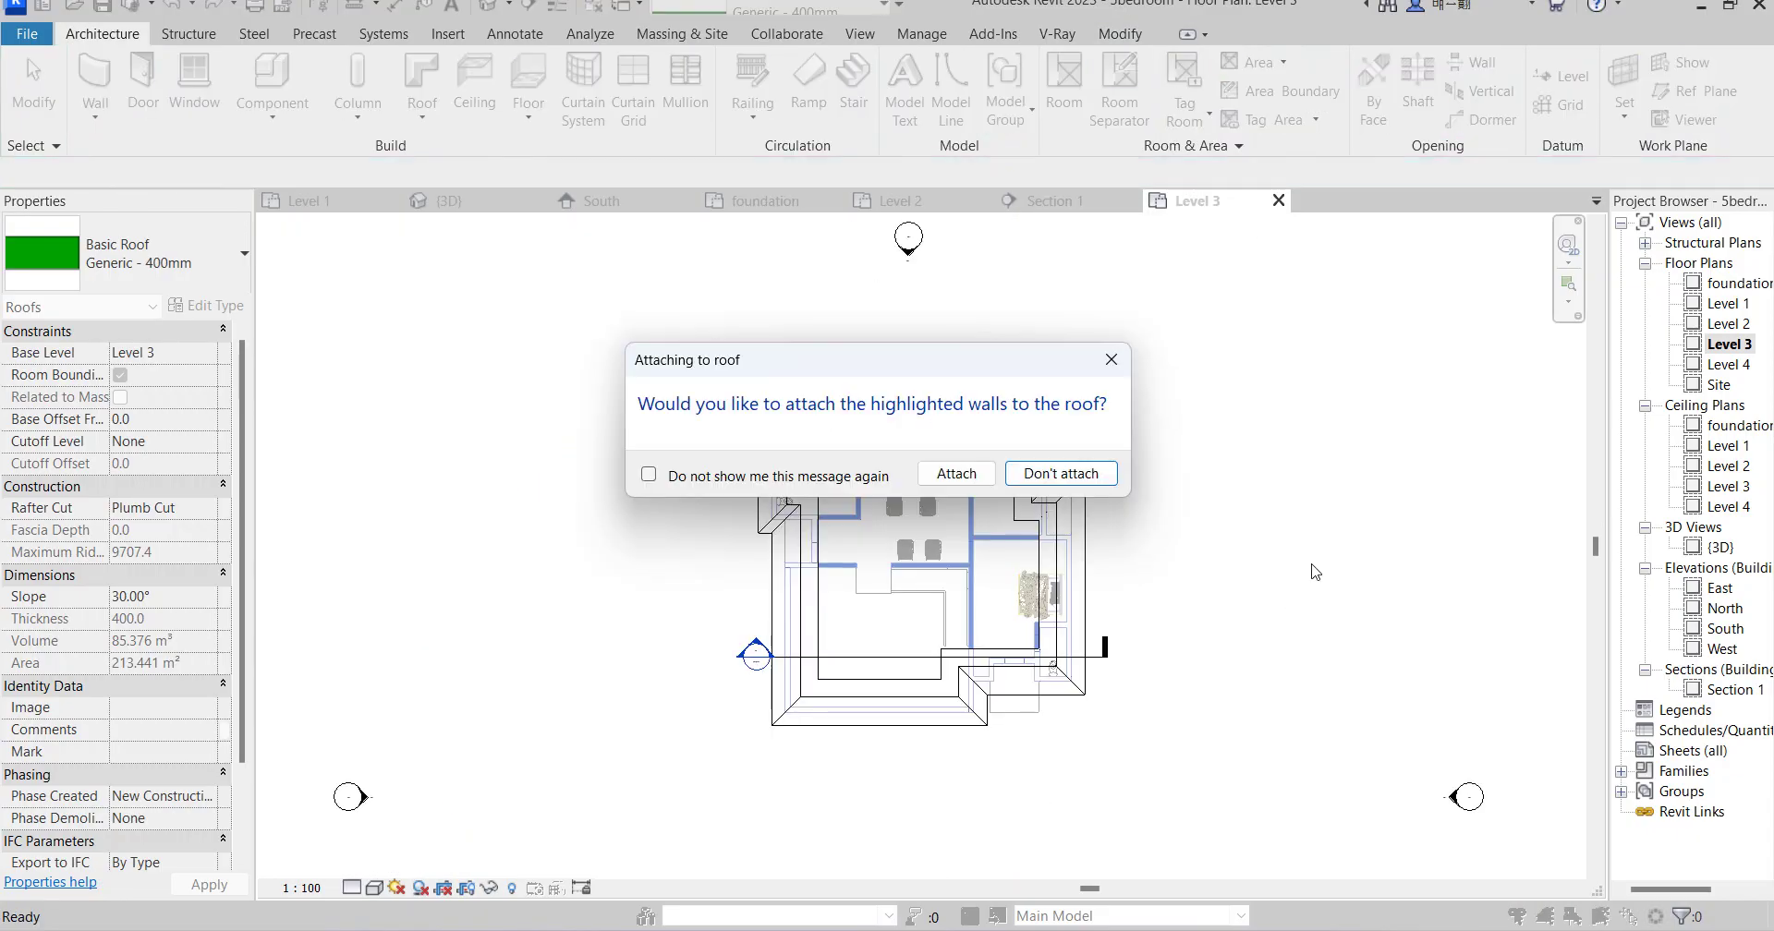
{"action": "left_click", "coordinate": [1046, 473]}
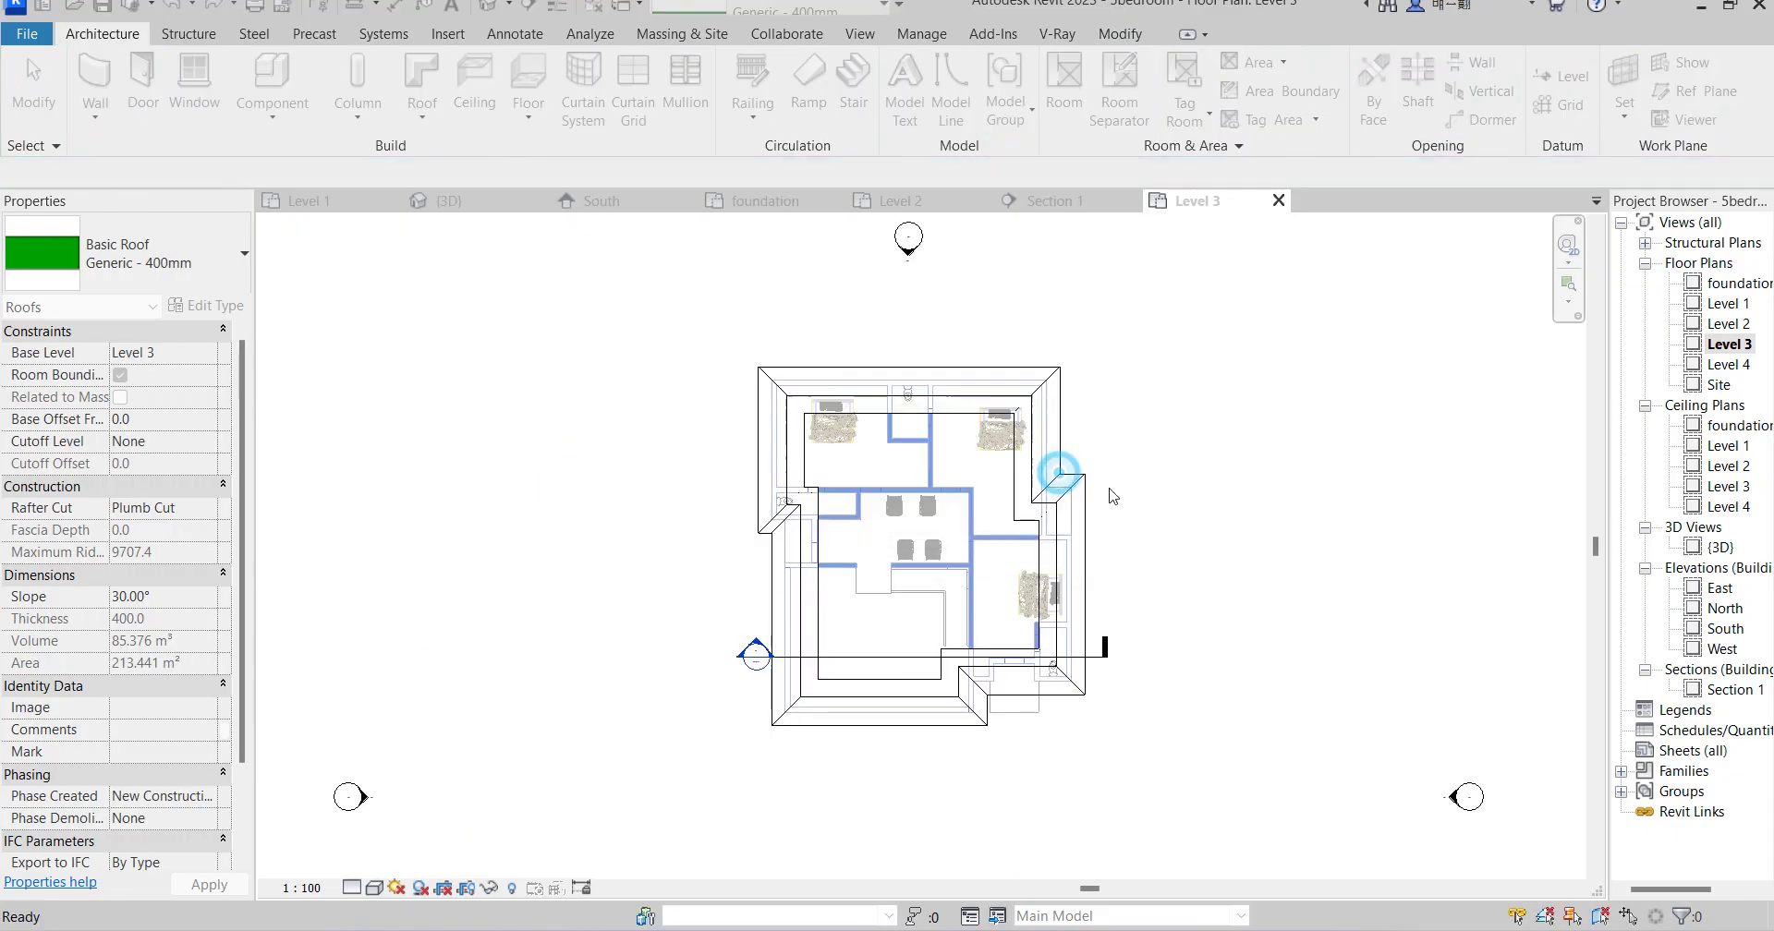
{"action": "left_click", "coordinate": [1720, 546]}
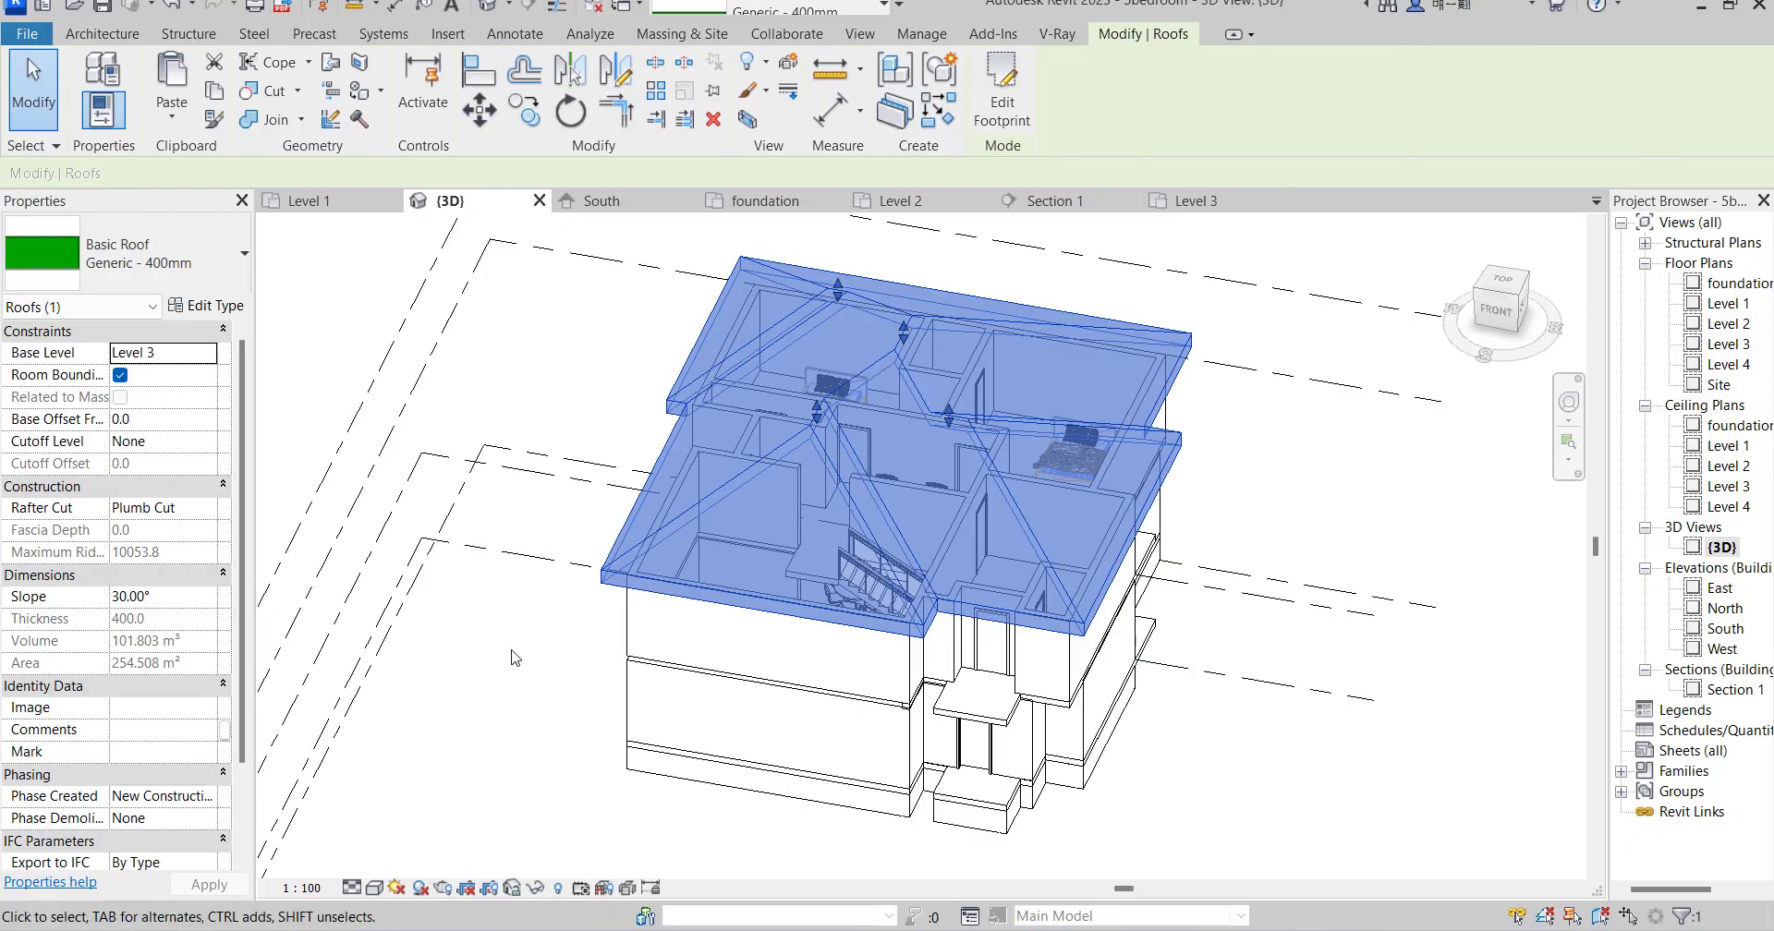
{"action": "key", "text": "Escape"}
{"action": "left_click", "coordinate": [1507, 323]}
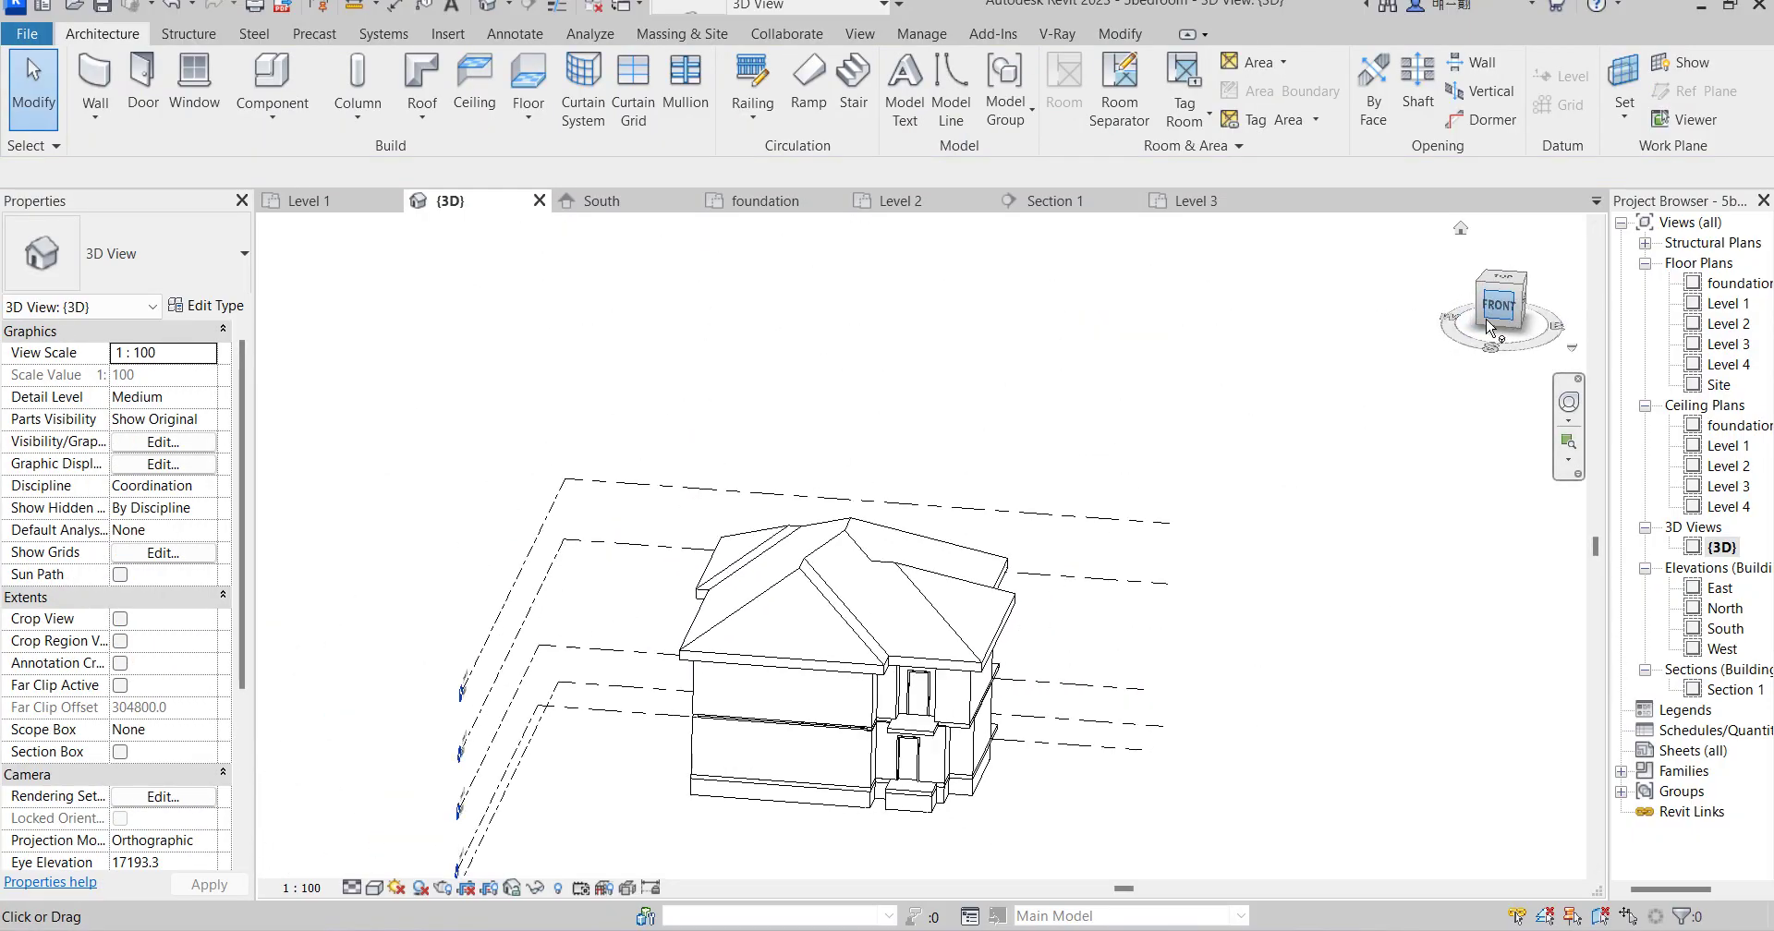
Set the slope of the whole roof to 40°.
{"action": "scroll", "coordinate": [1088, 633], "scroll_direction": "up", "scroll_amount": 5}
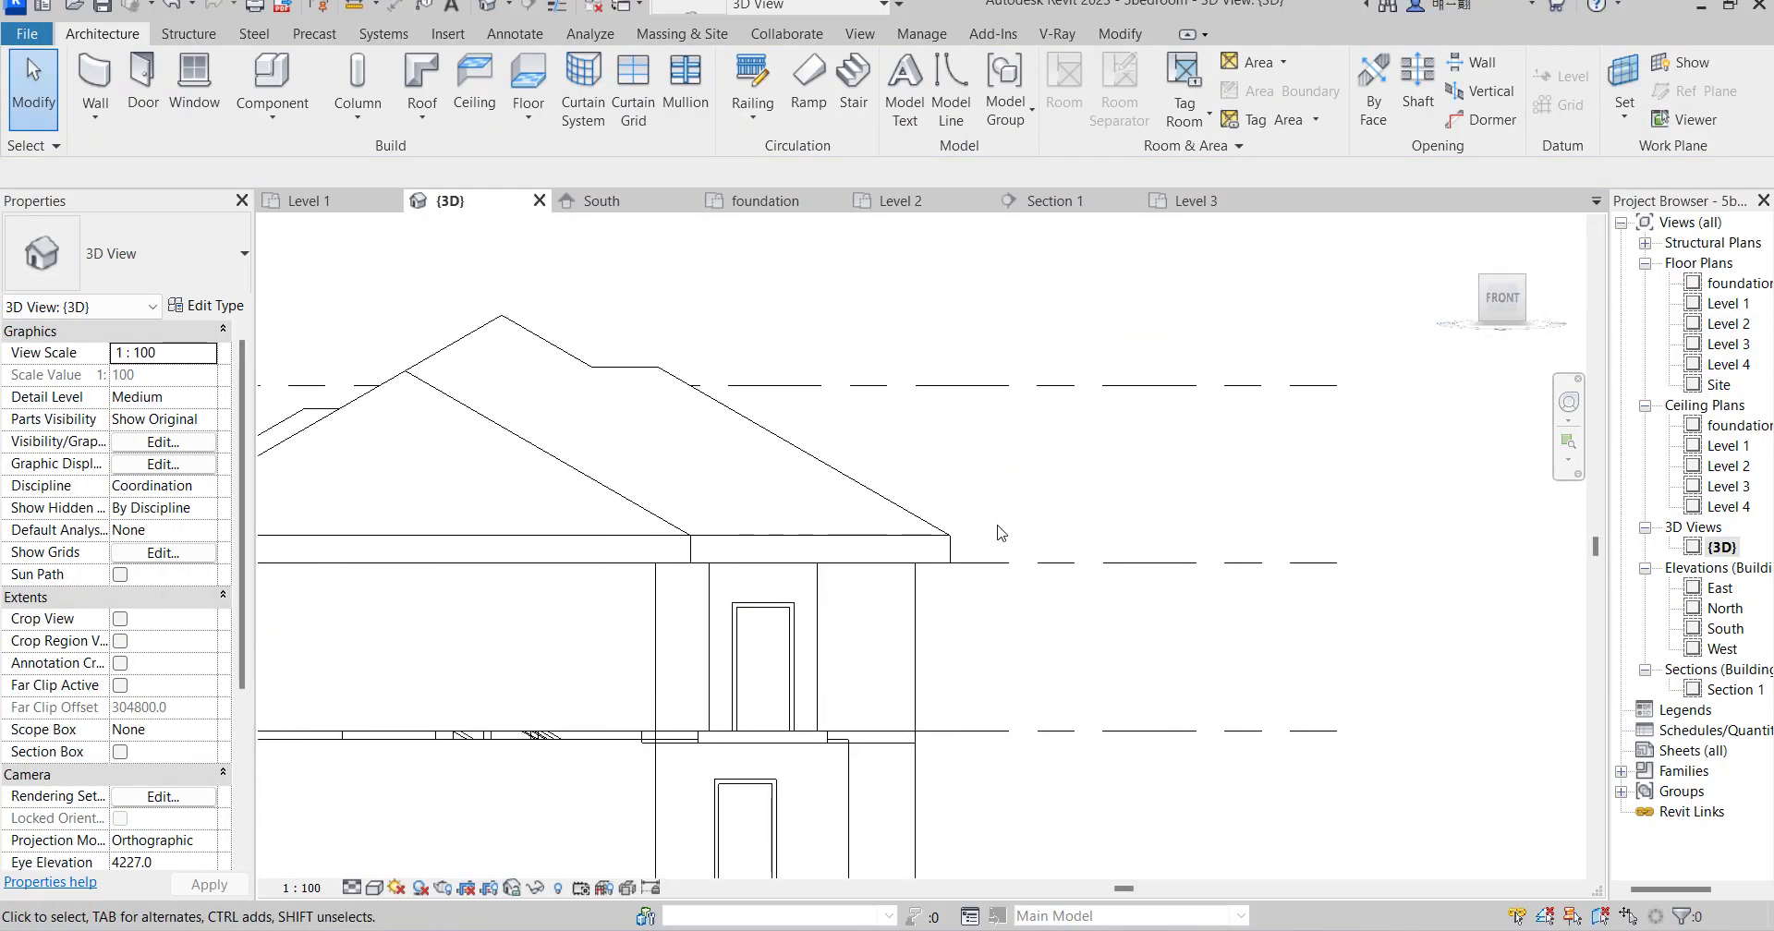
{"action": "left_click", "coordinate": [933, 514]}
{"action": "scroll", "coordinate": [1312, 499], "scroll_direction": "down", "scroll_amount": 4}
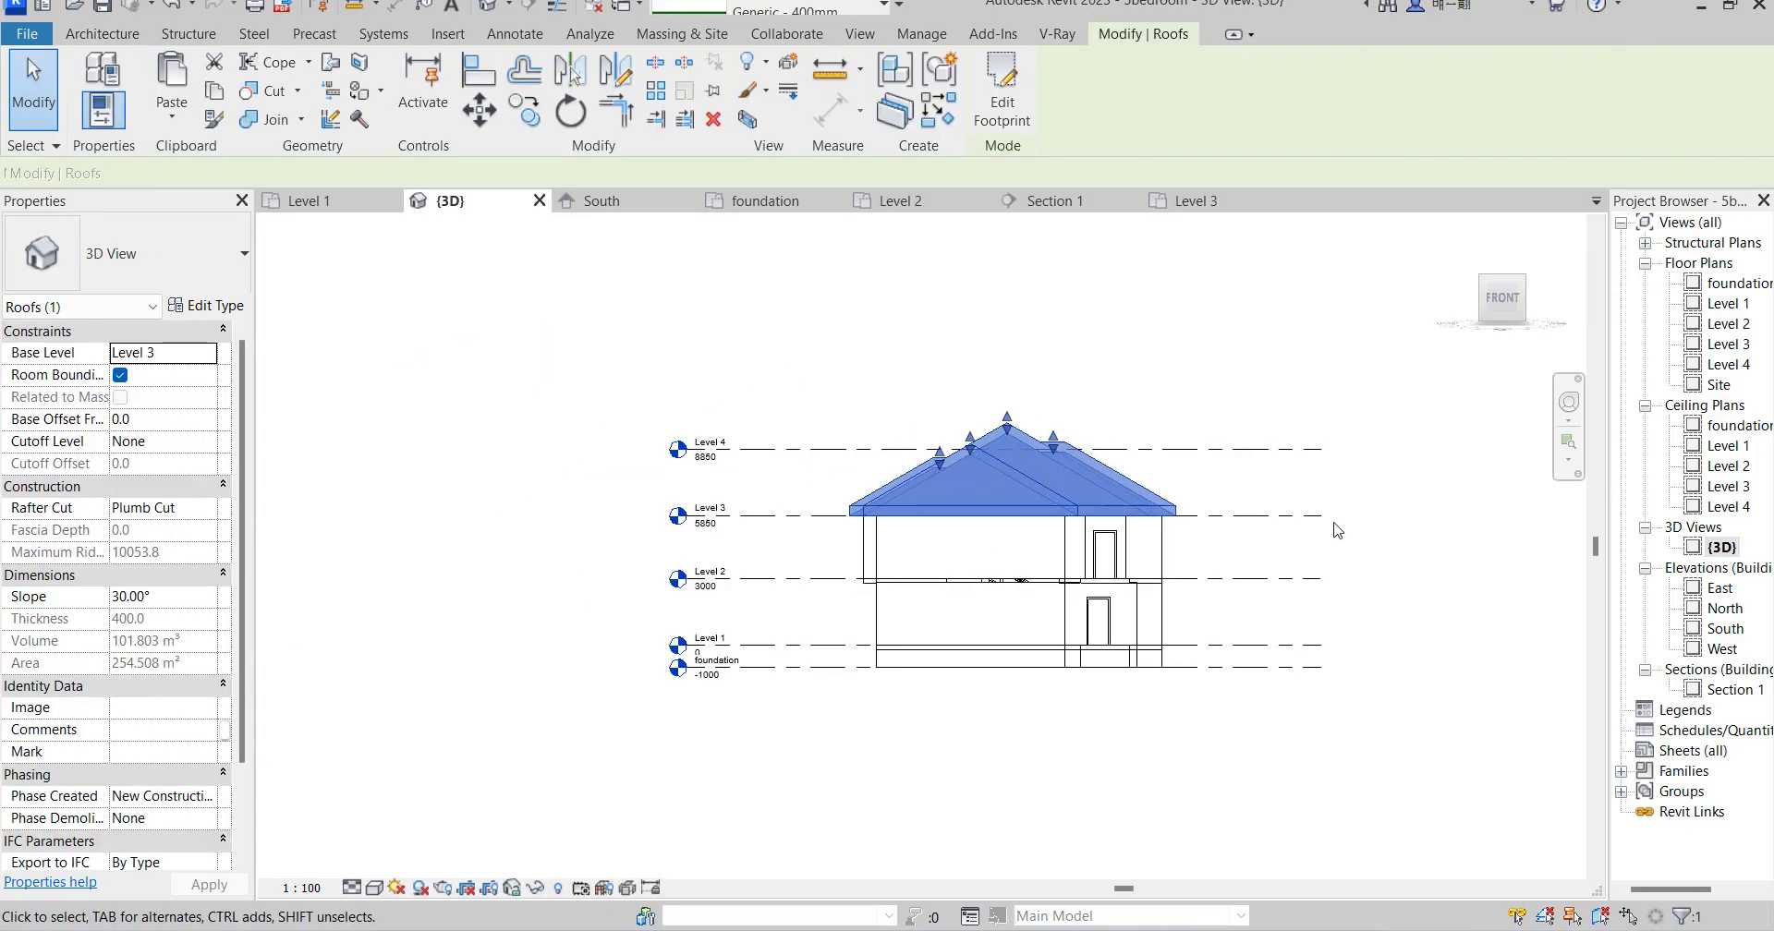
{"action": "left_click", "coordinate": [176, 597]}
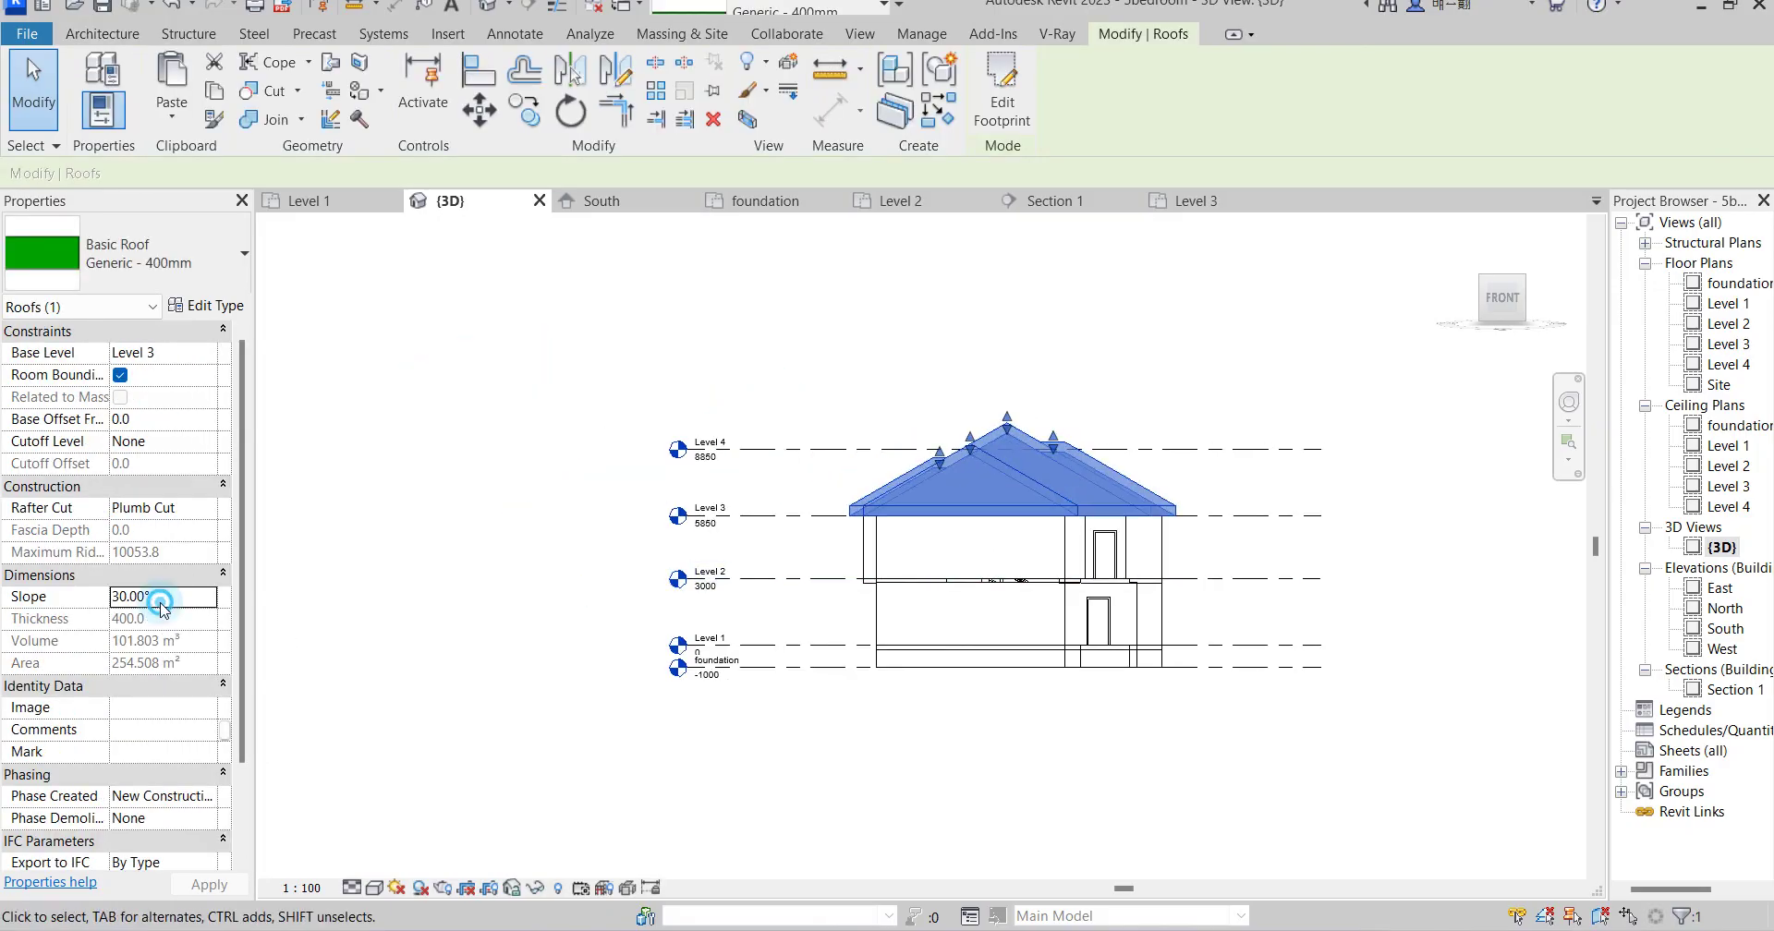
{"action": "left_click", "coordinate": [185, 598]}
{"action": "double_click", "coordinate": [189, 598]}
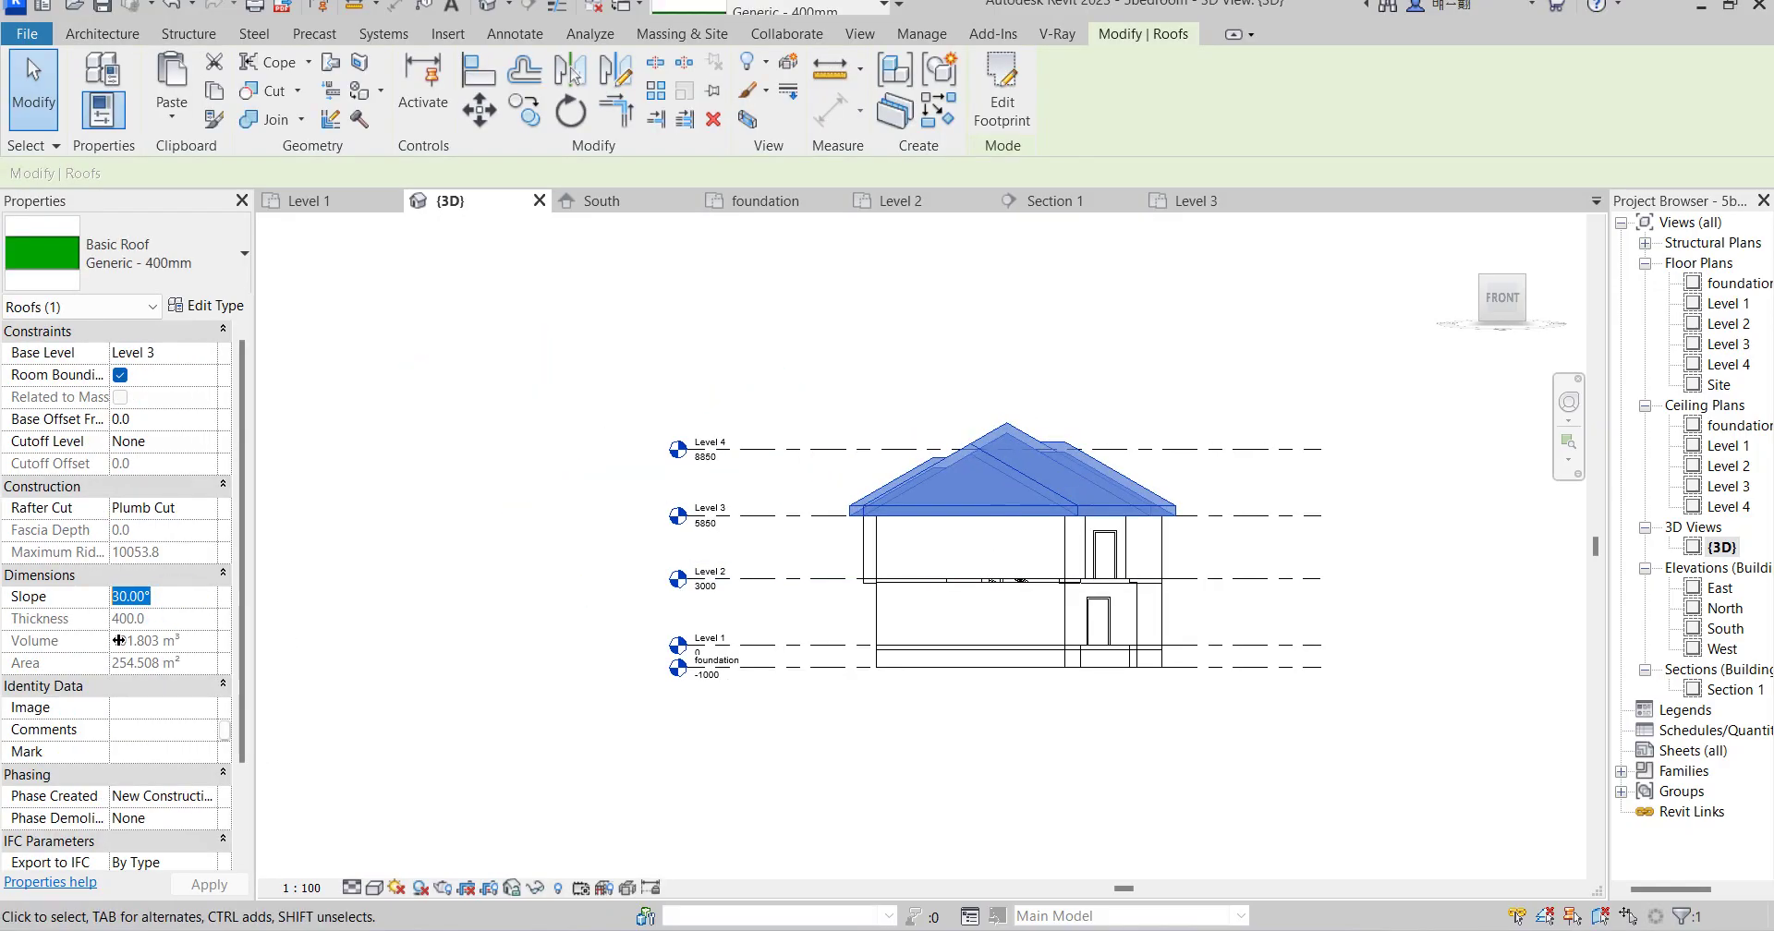
{"action": "type", "text": "4"}
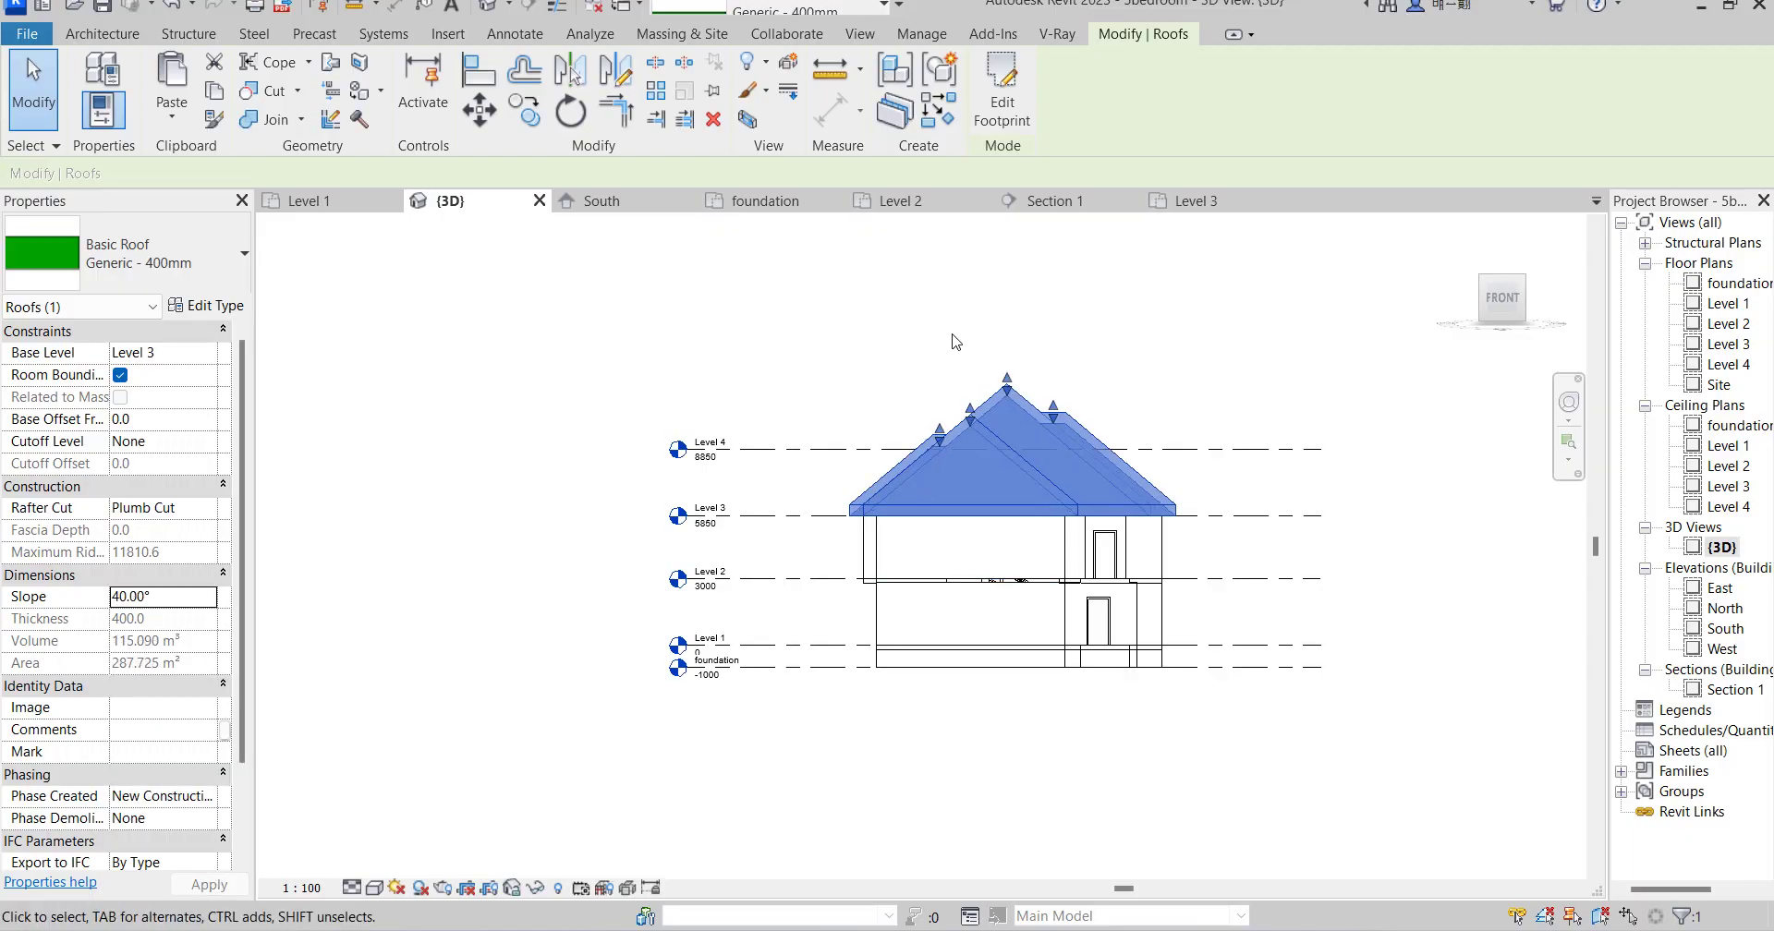
{"action": "left_click", "coordinate": [1138, 380]}
{"action": "scroll", "coordinate": [1056, 461], "scroll_direction": "up", "scroll_amount": 2}
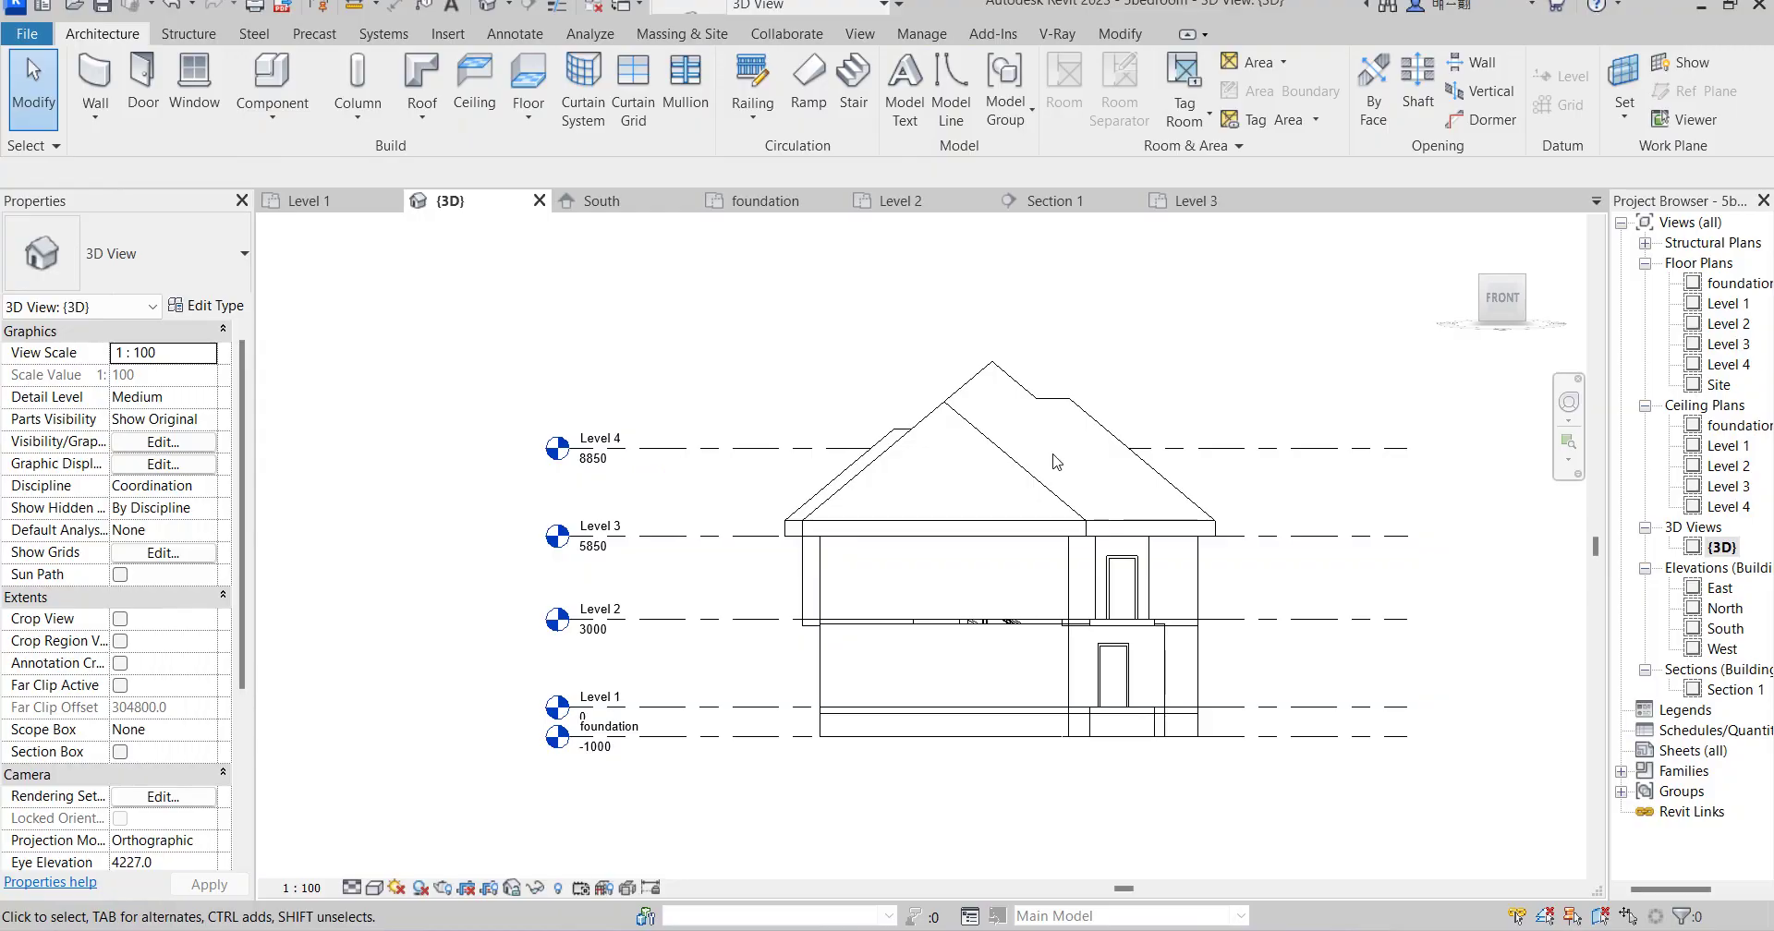
Open the material choice for the structure layer of the Generic - 400mm roof type.
{"action": "left_click", "coordinate": [1049, 508]}
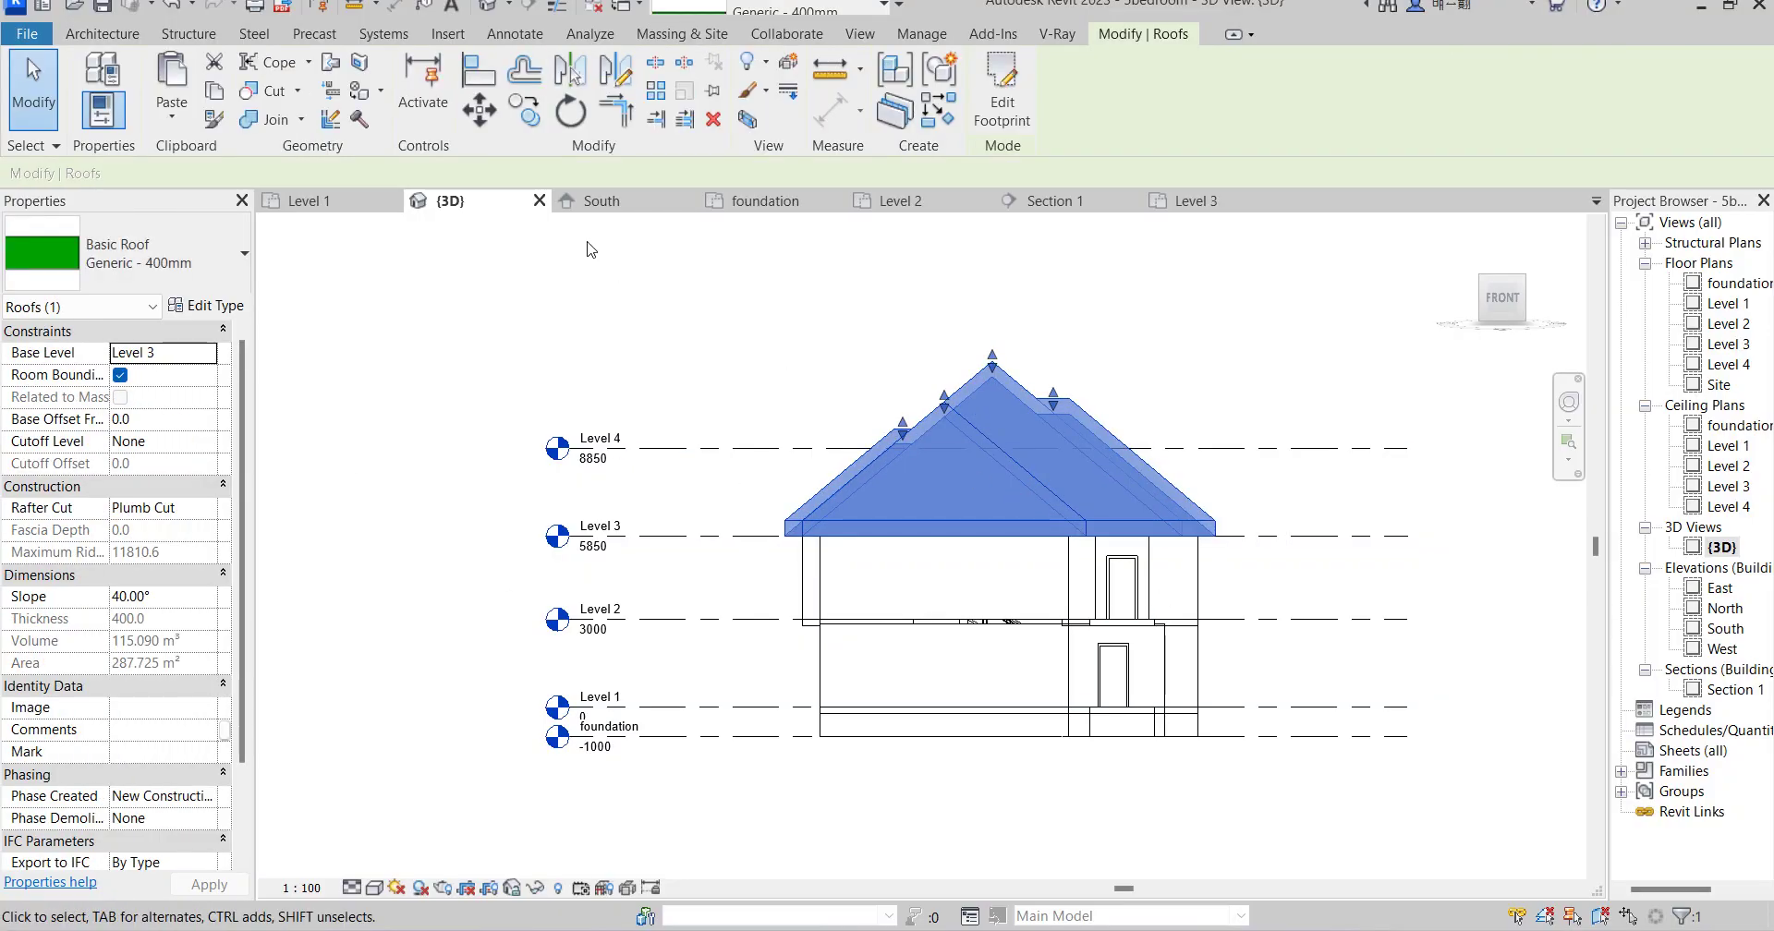
{"action": "left_click", "coordinate": [224, 306]}
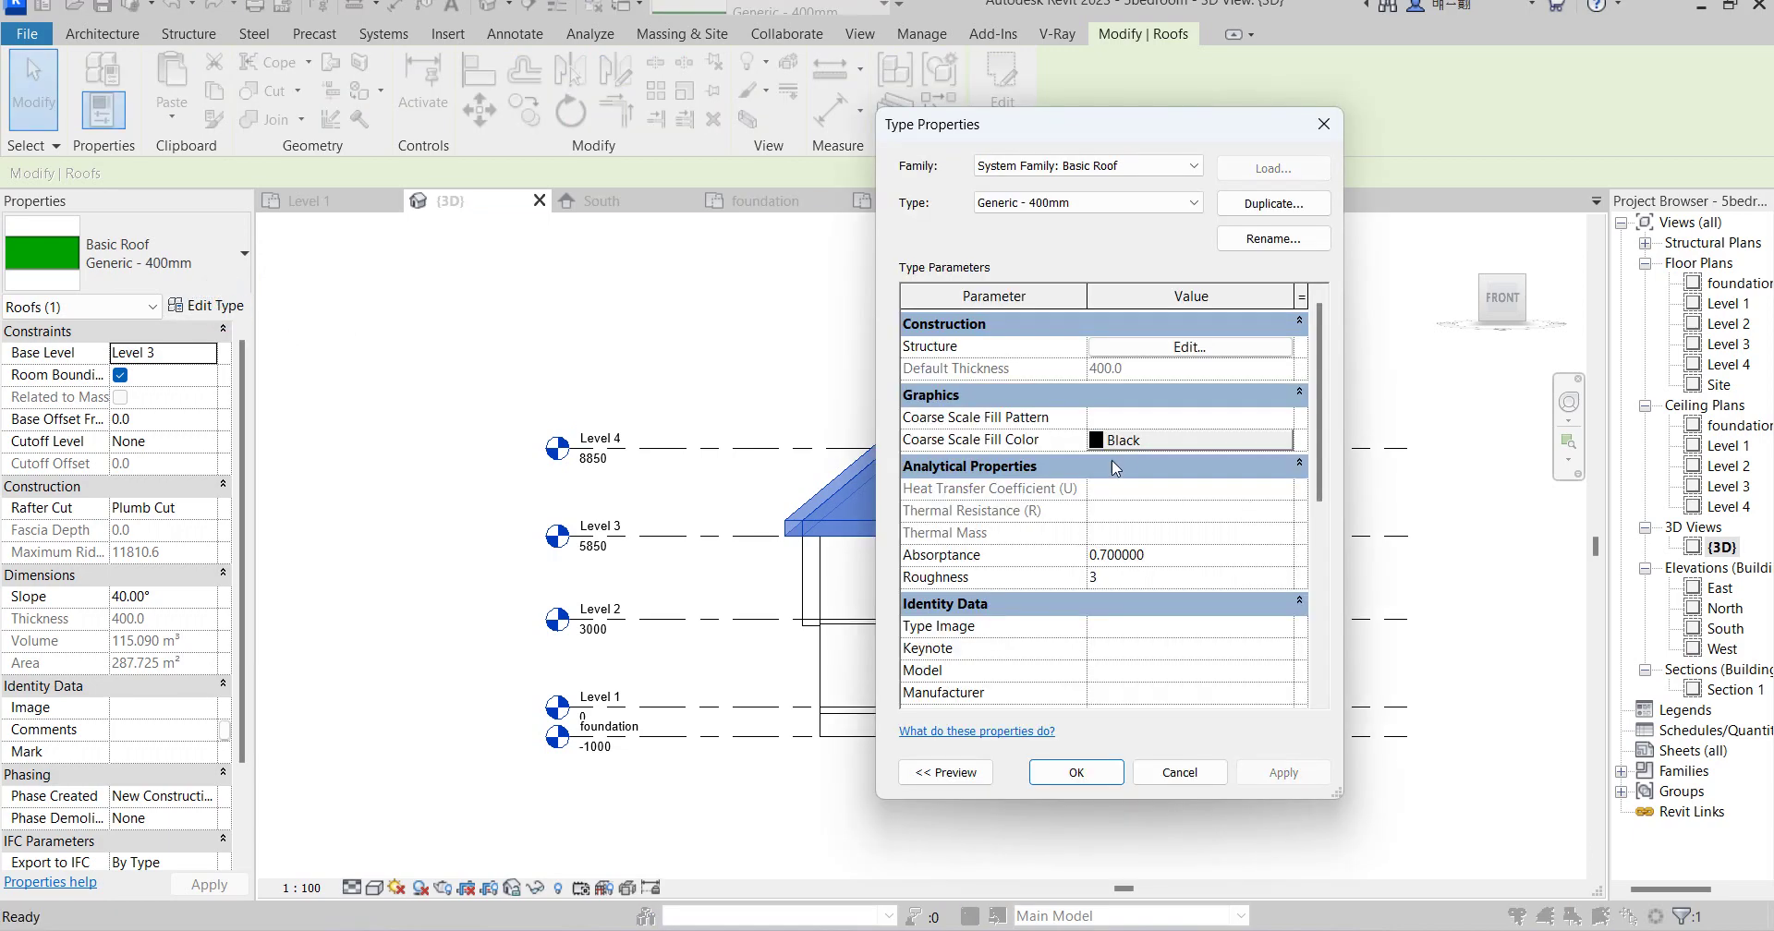
{"action": "left_click", "coordinate": [1194, 347]}
{"action": "left_click", "coordinate": [1087, 343]}
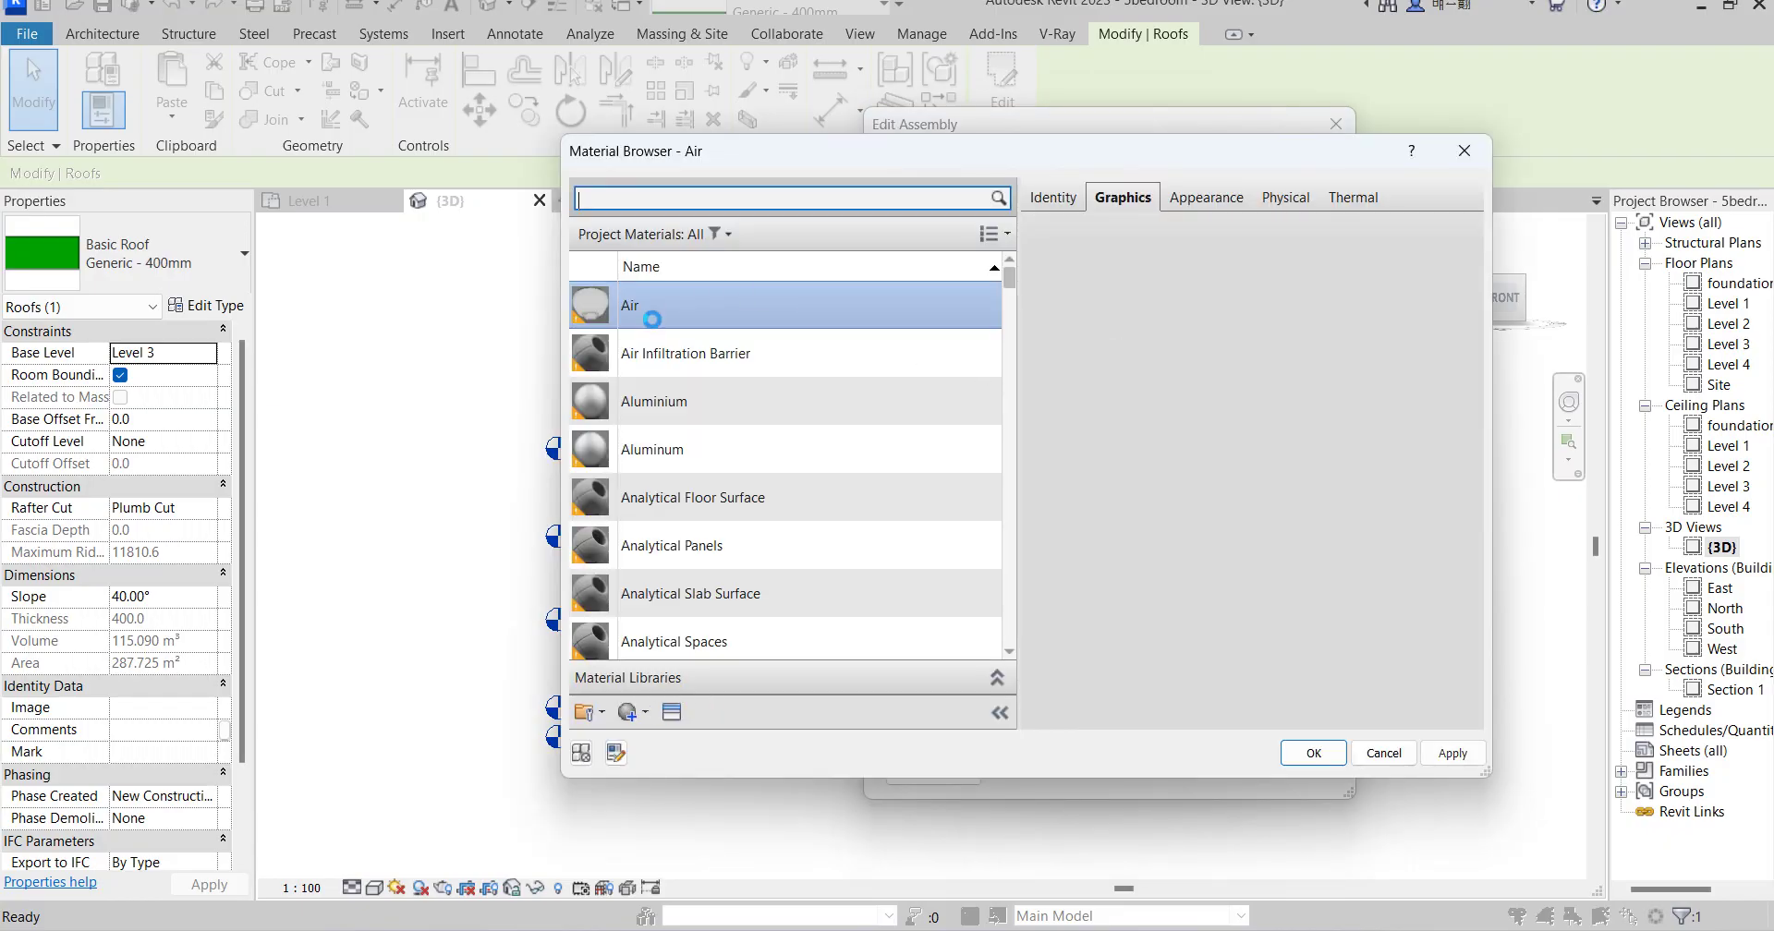
Duplicate the Analytical Surface - Operable Skylights material using shared assets and name the copy "rooff".
{"action": "scroll", "coordinate": [716, 573], "scroll_direction": "down", "scroll_amount": 3}
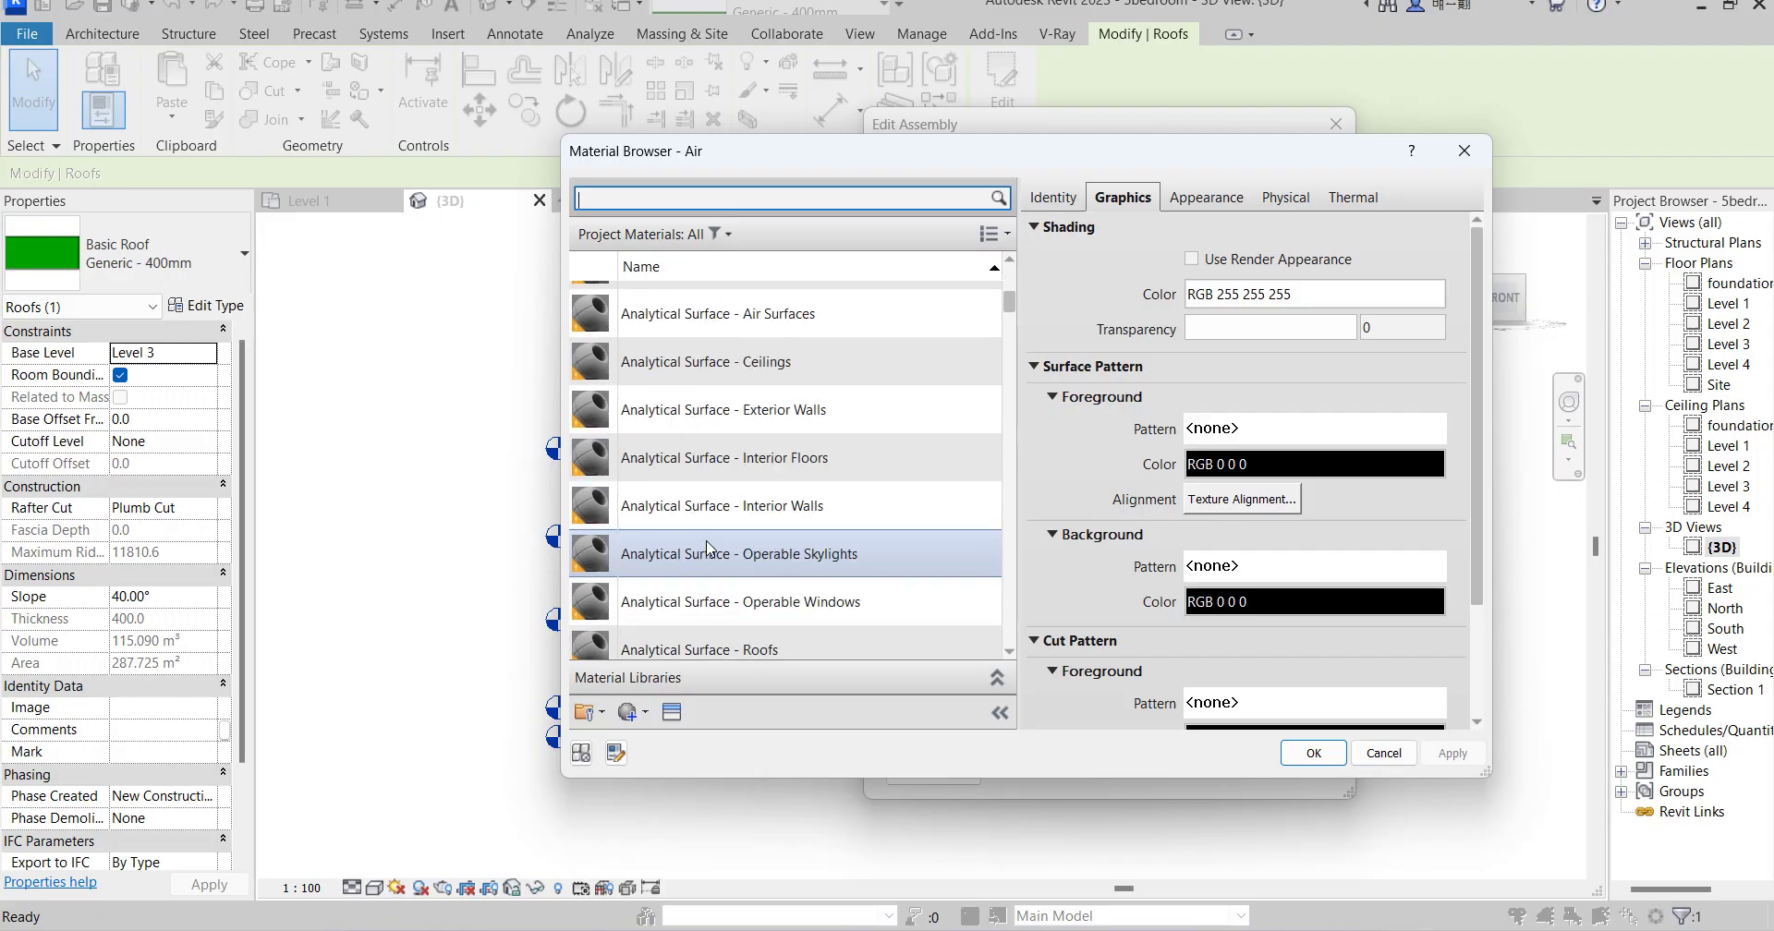
{"action": "left_click", "coordinate": [707, 546]}
{"action": "right_click", "coordinate": [707, 547]}
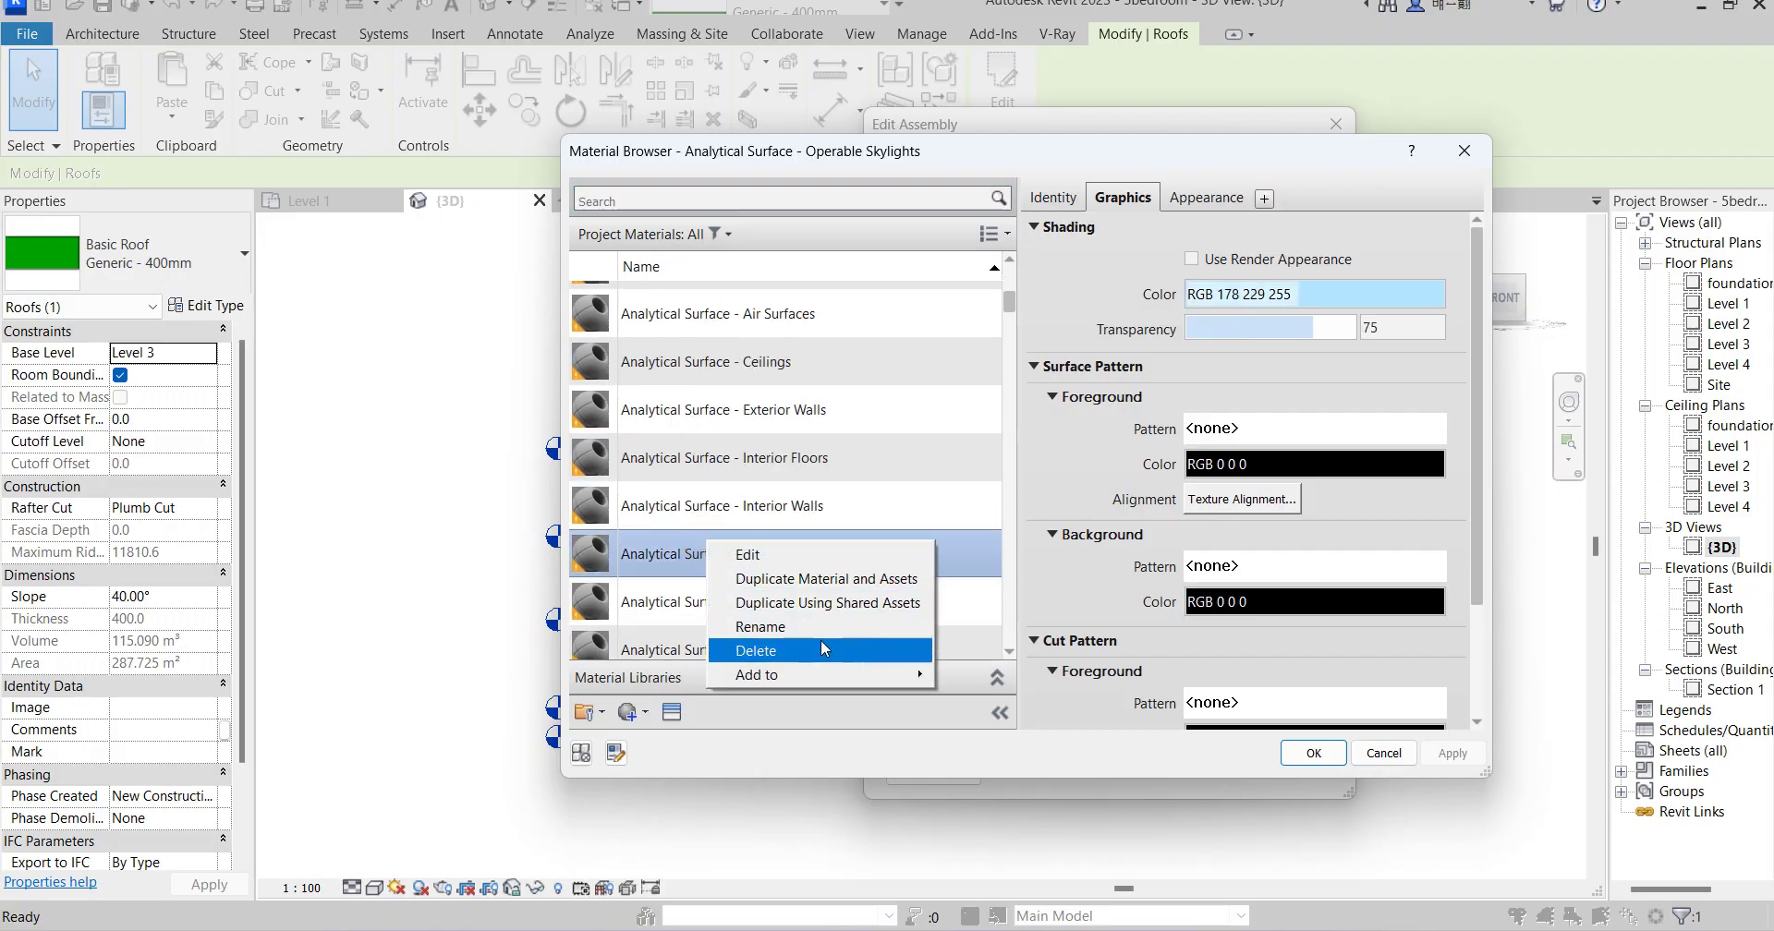
{"action": "left_click", "coordinate": [811, 601]}
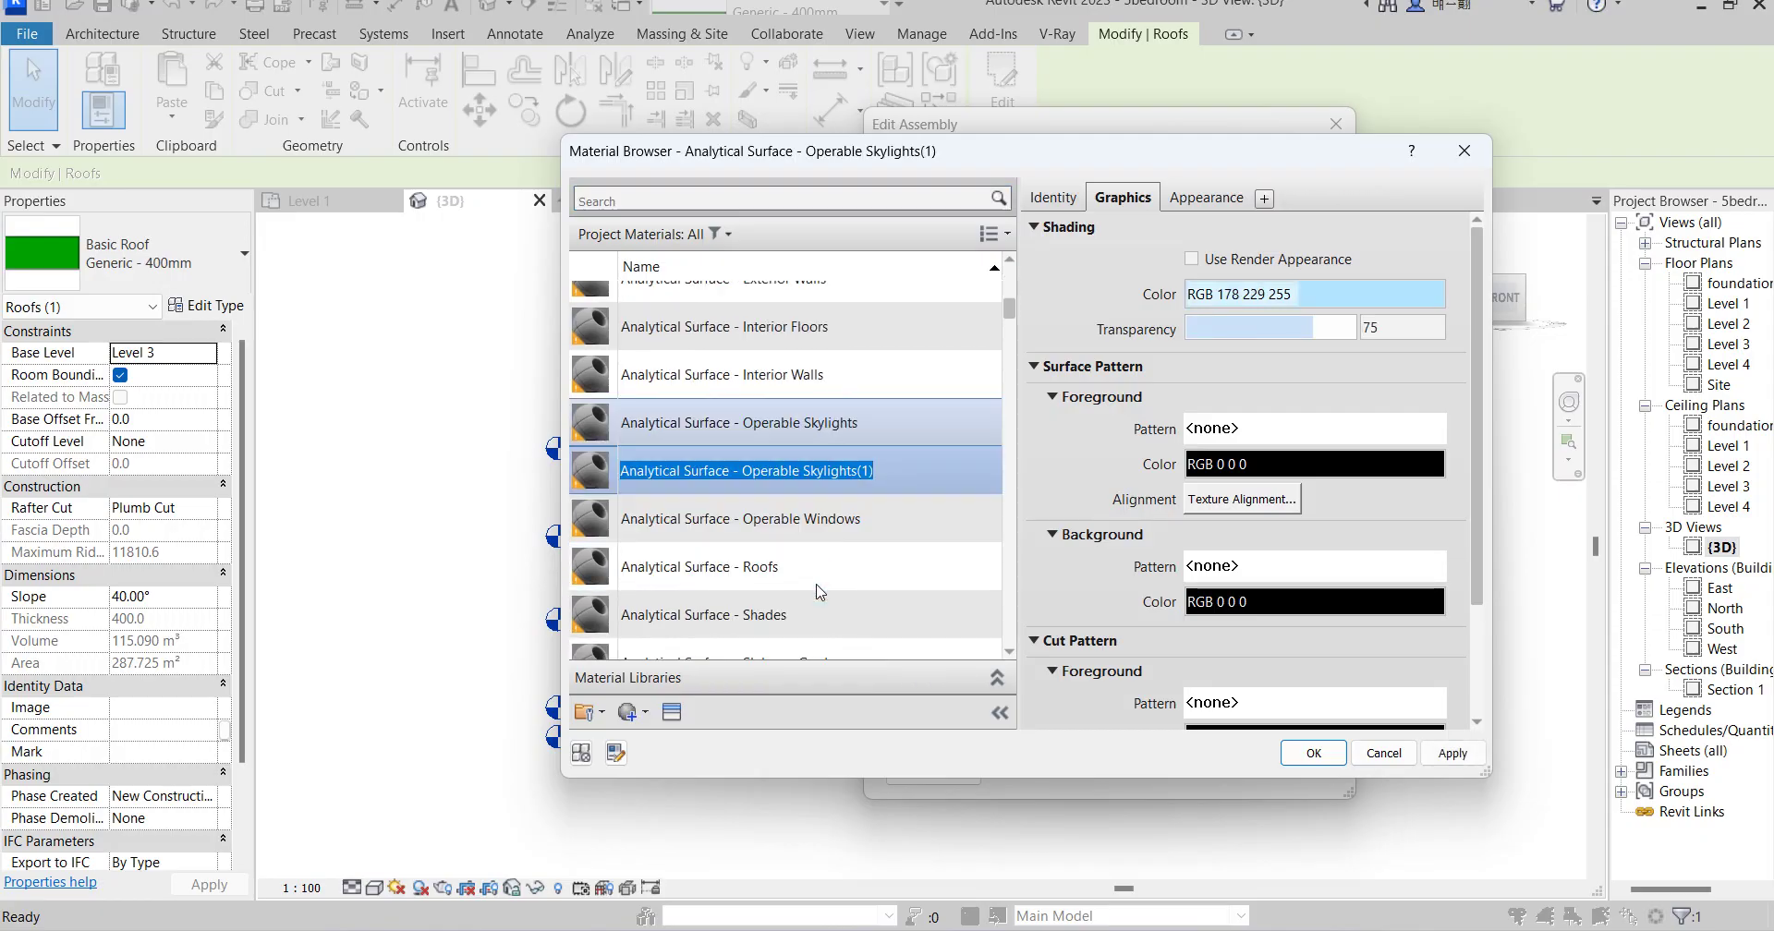
{"action": "type", "text": "rooff"}
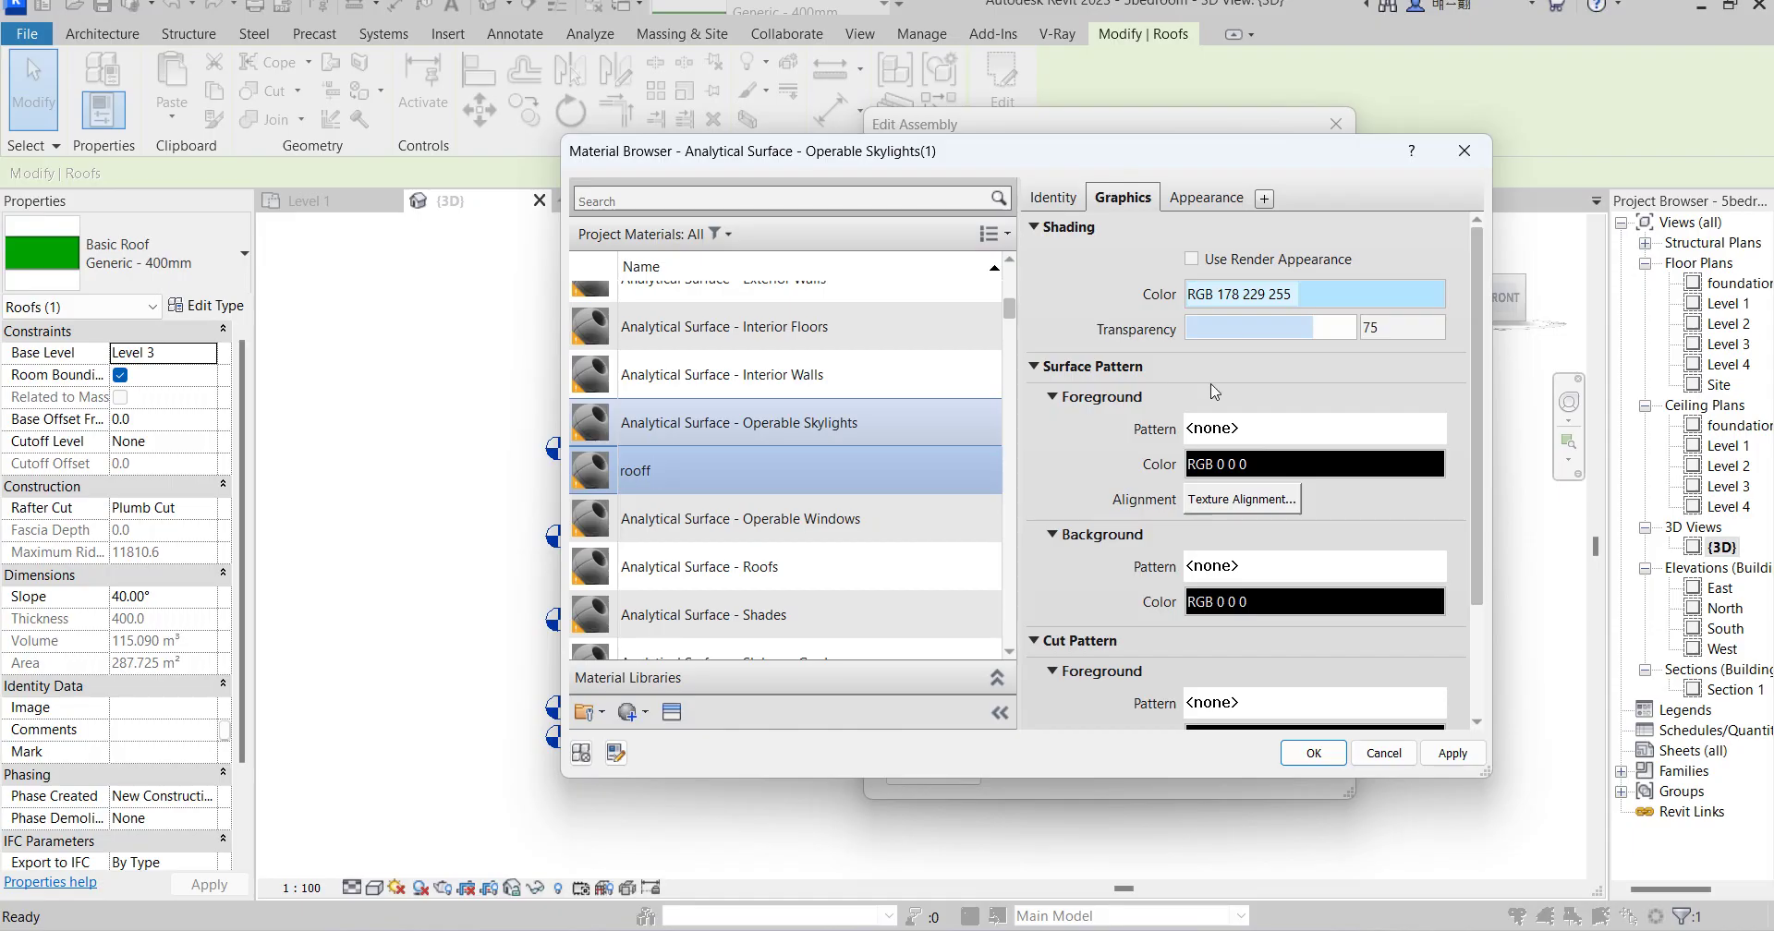
Enable the render appearance for rooff shading and replace its appearance with the roofing asset Asphalt Shingles - Architectural Grade - Brown.
{"action": "left_click", "coordinate": [1191, 259]}
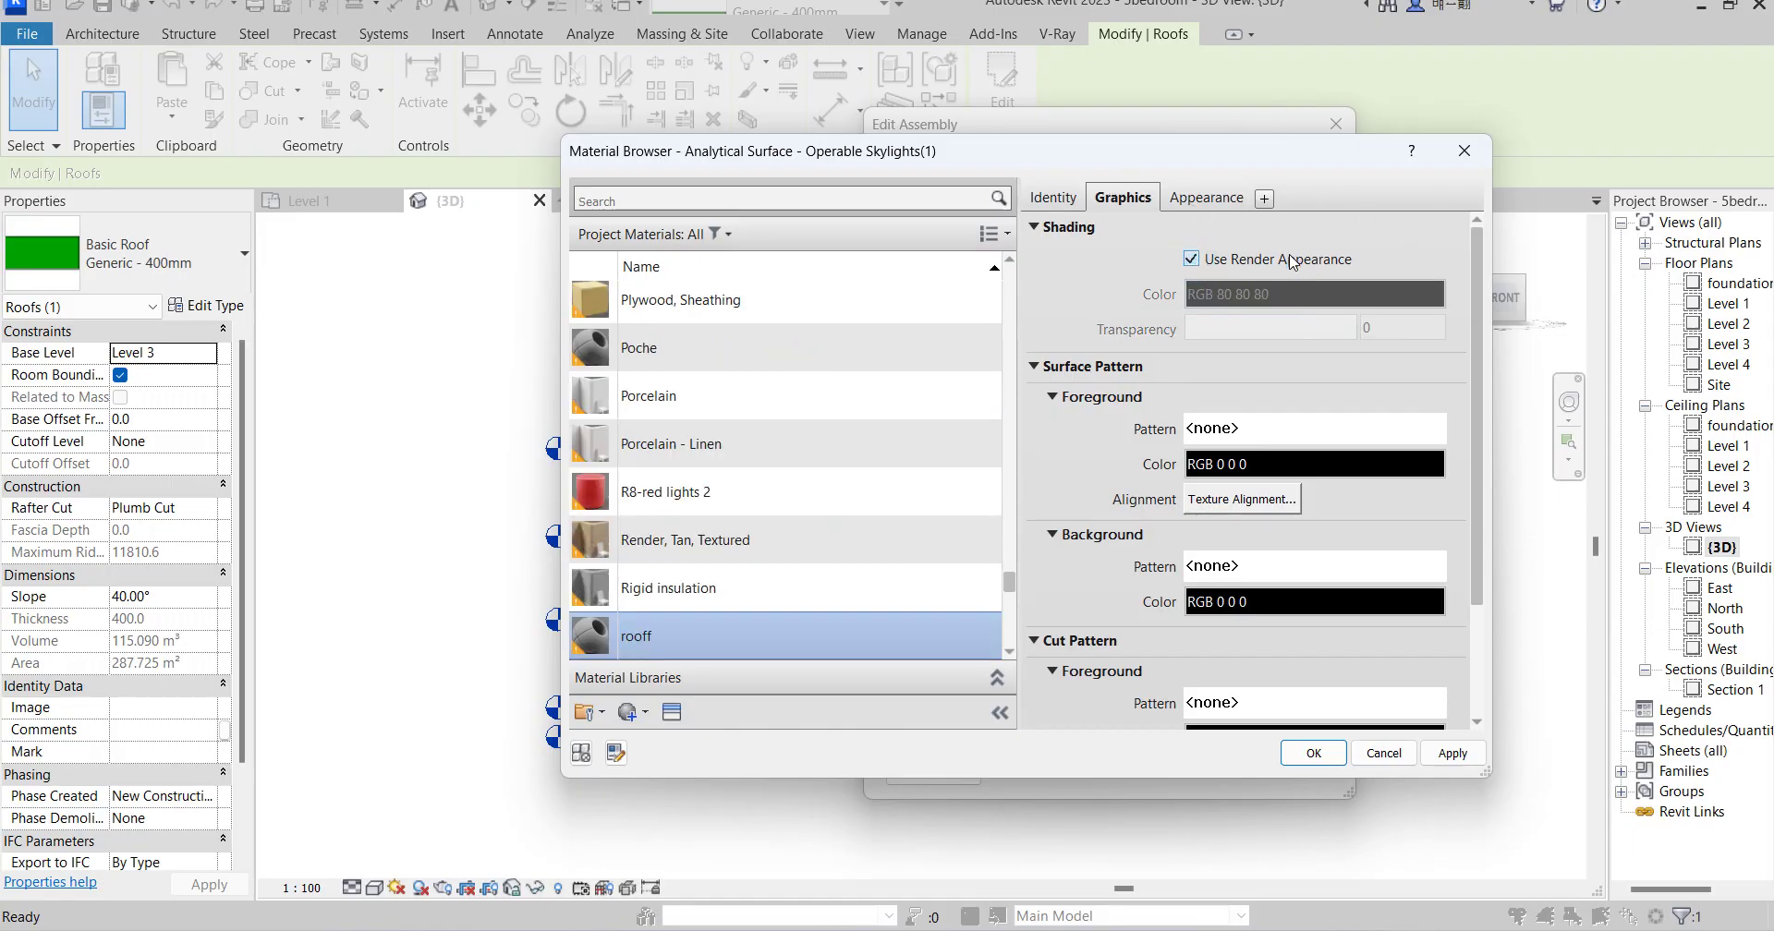
{"action": "left_click", "coordinate": [1206, 199]}
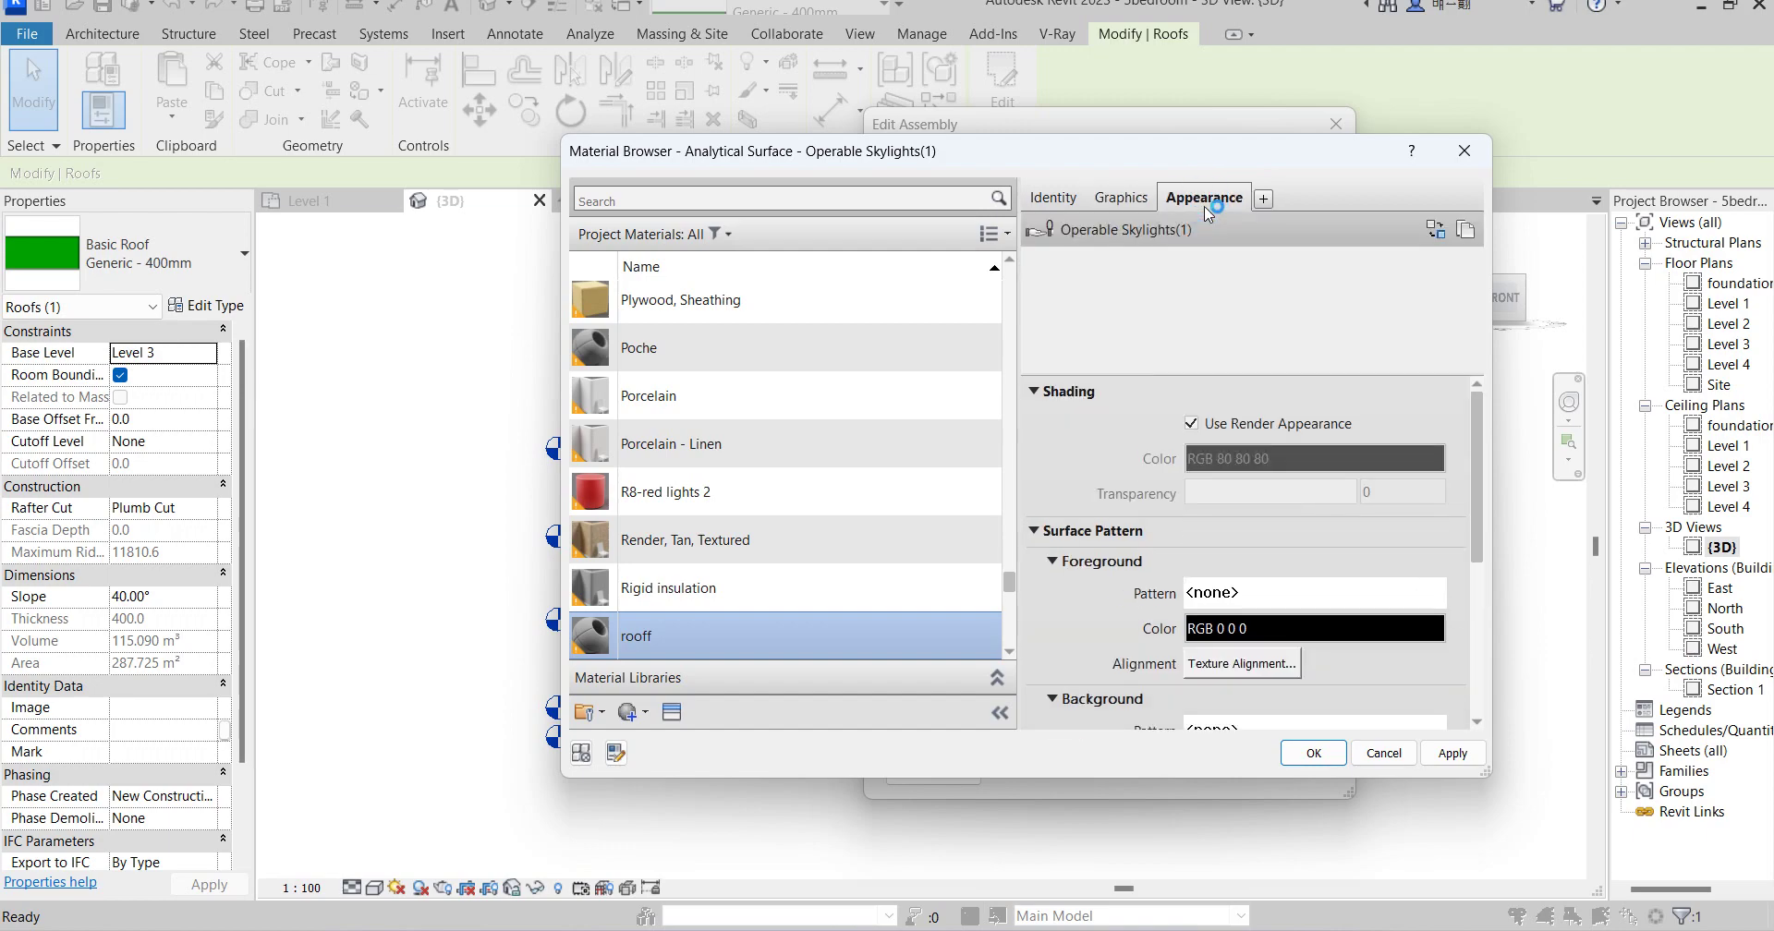
{"action": "left_click", "coordinate": [1434, 233]}
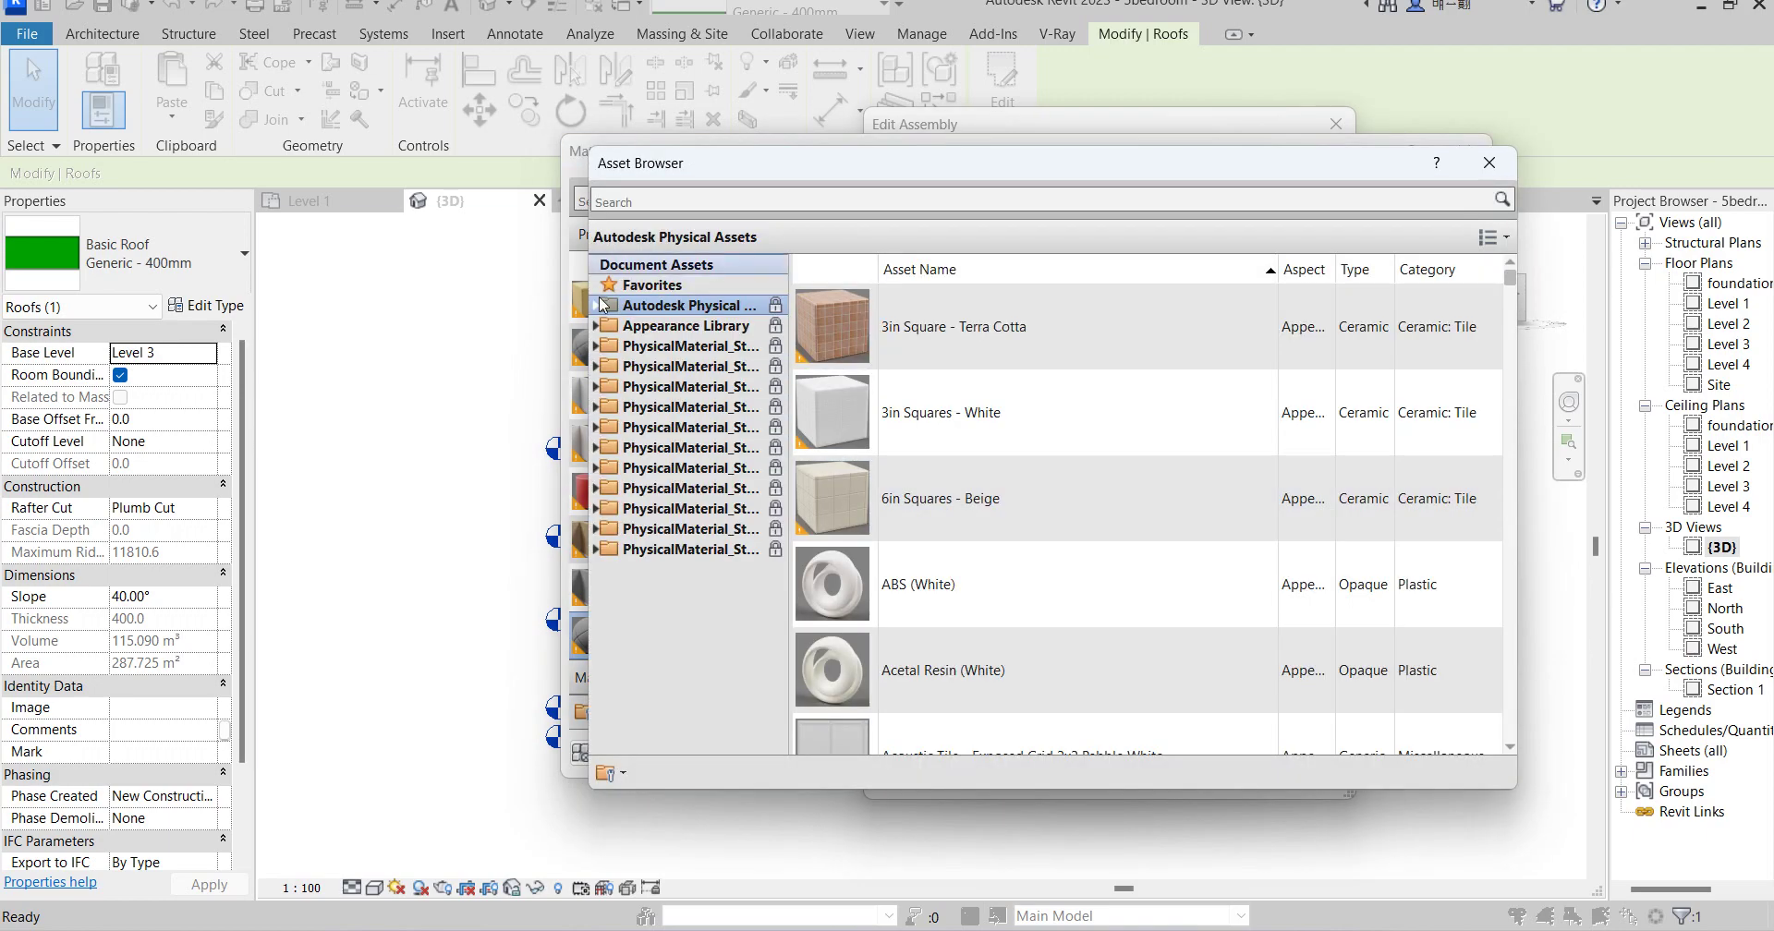
{"action": "left_click", "coordinate": [596, 329]}
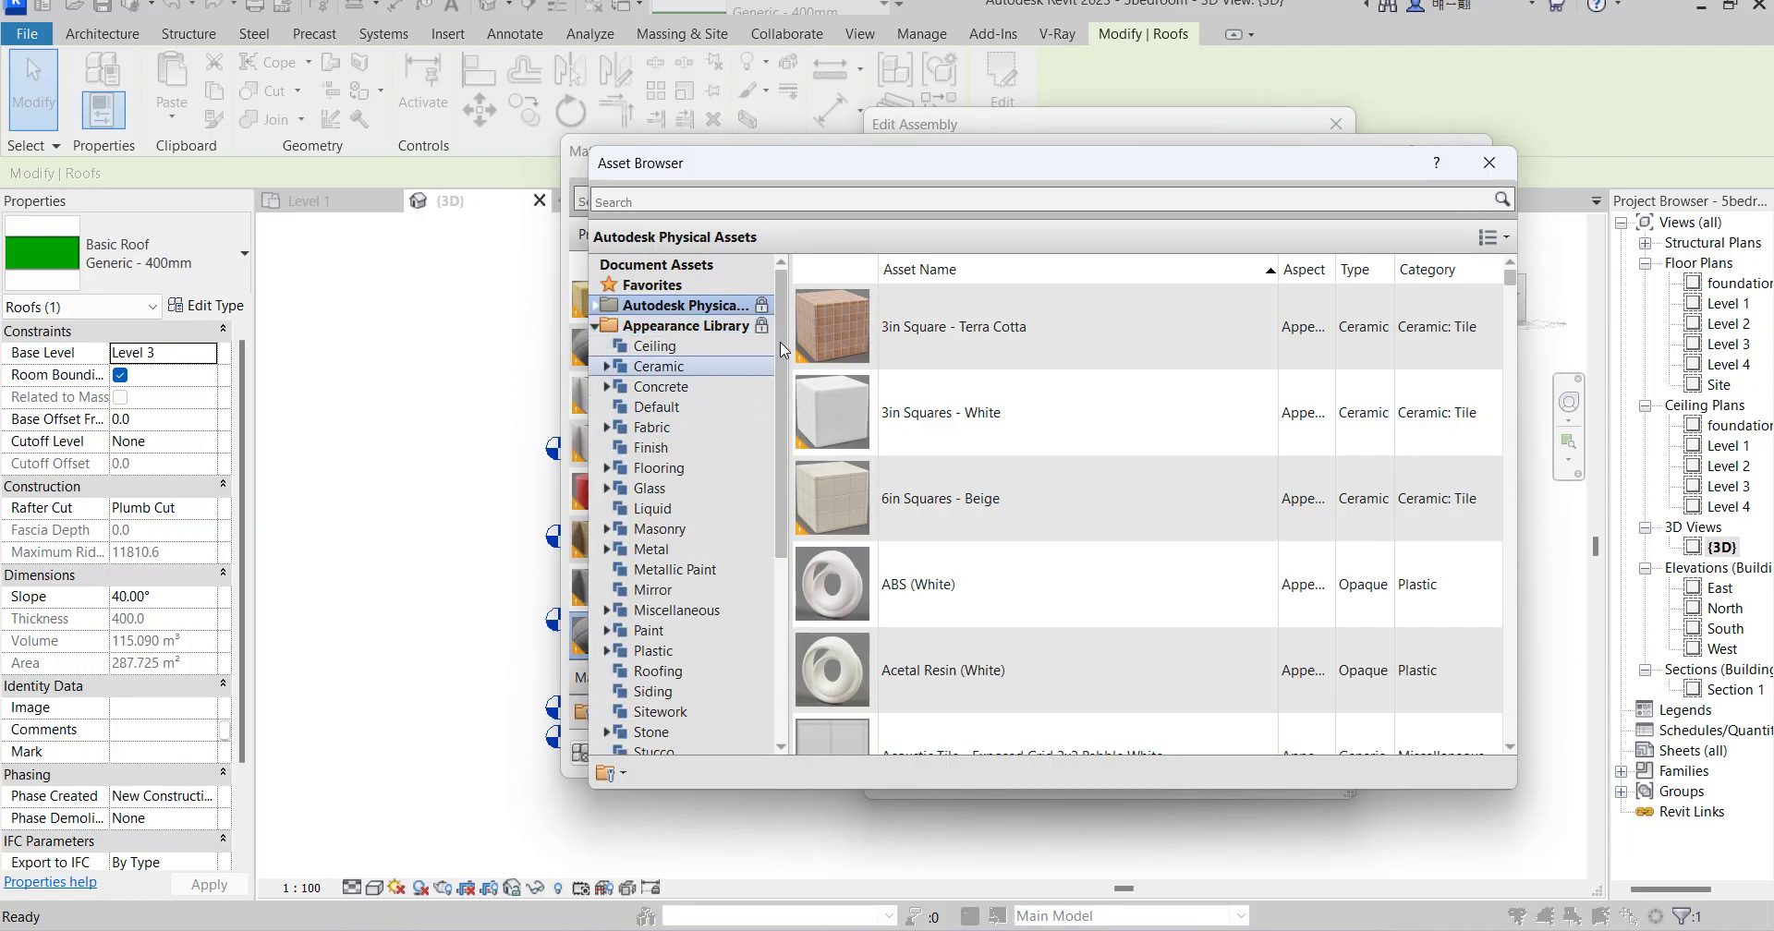
{"action": "scroll", "coordinate": [785, 334], "scroll_direction": "down", "scroll_amount": 5}
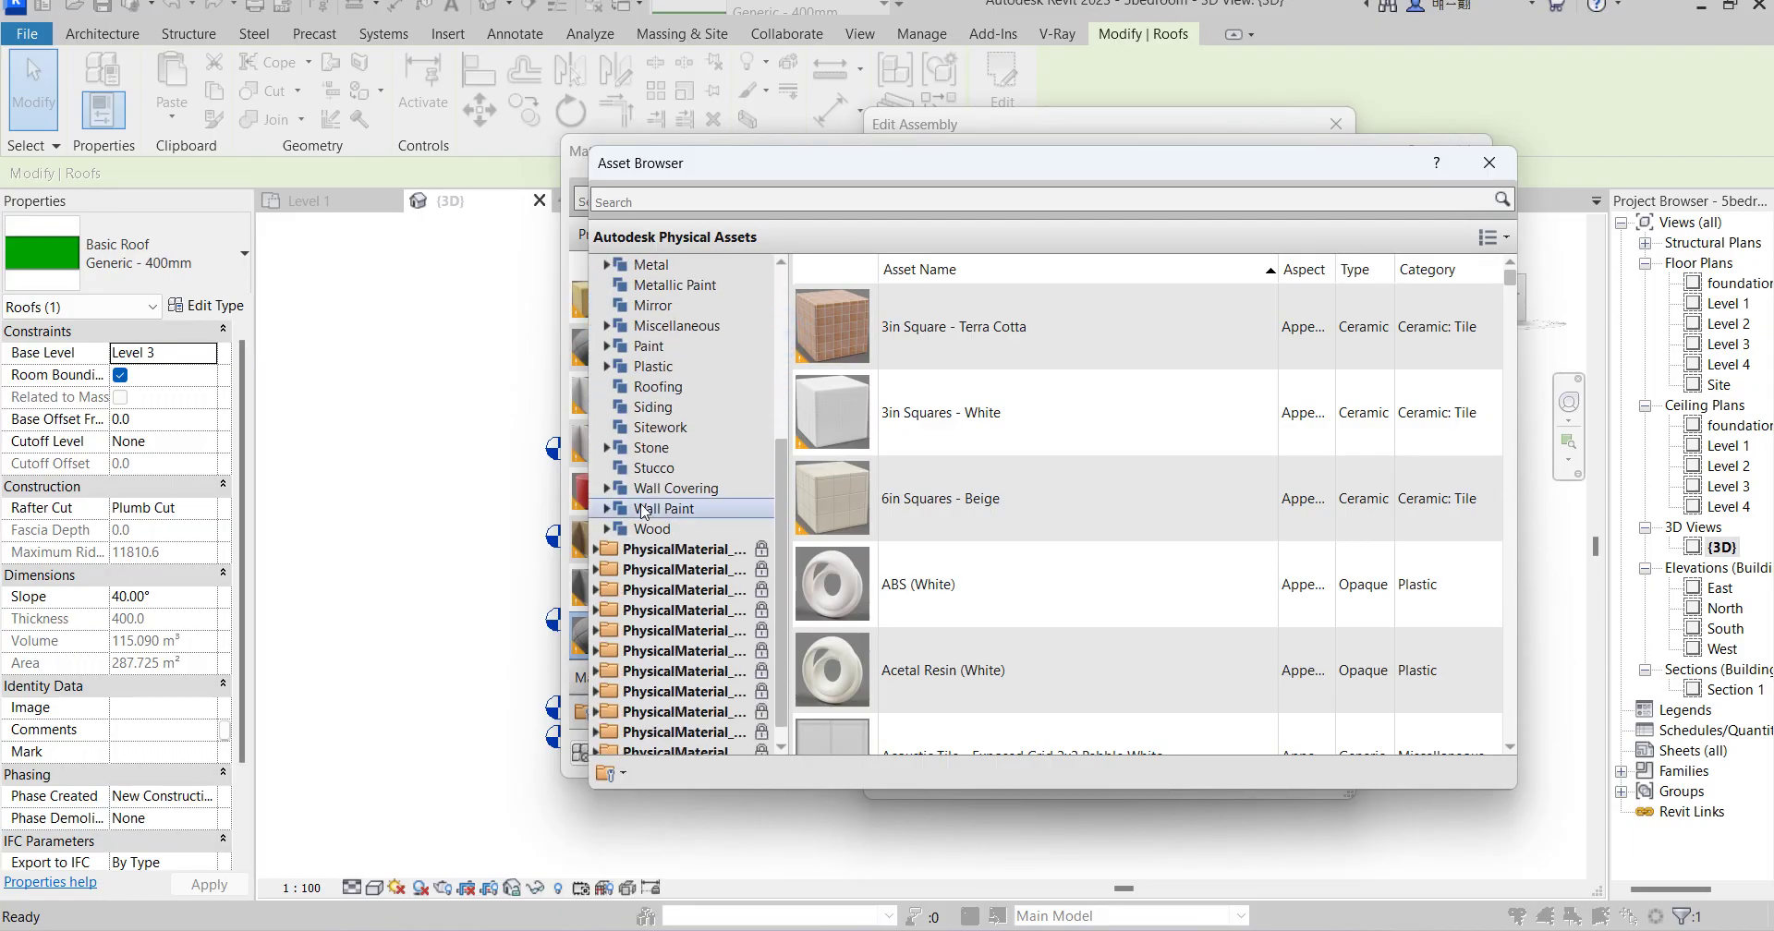
{"action": "left_click", "coordinate": [648, 386]}
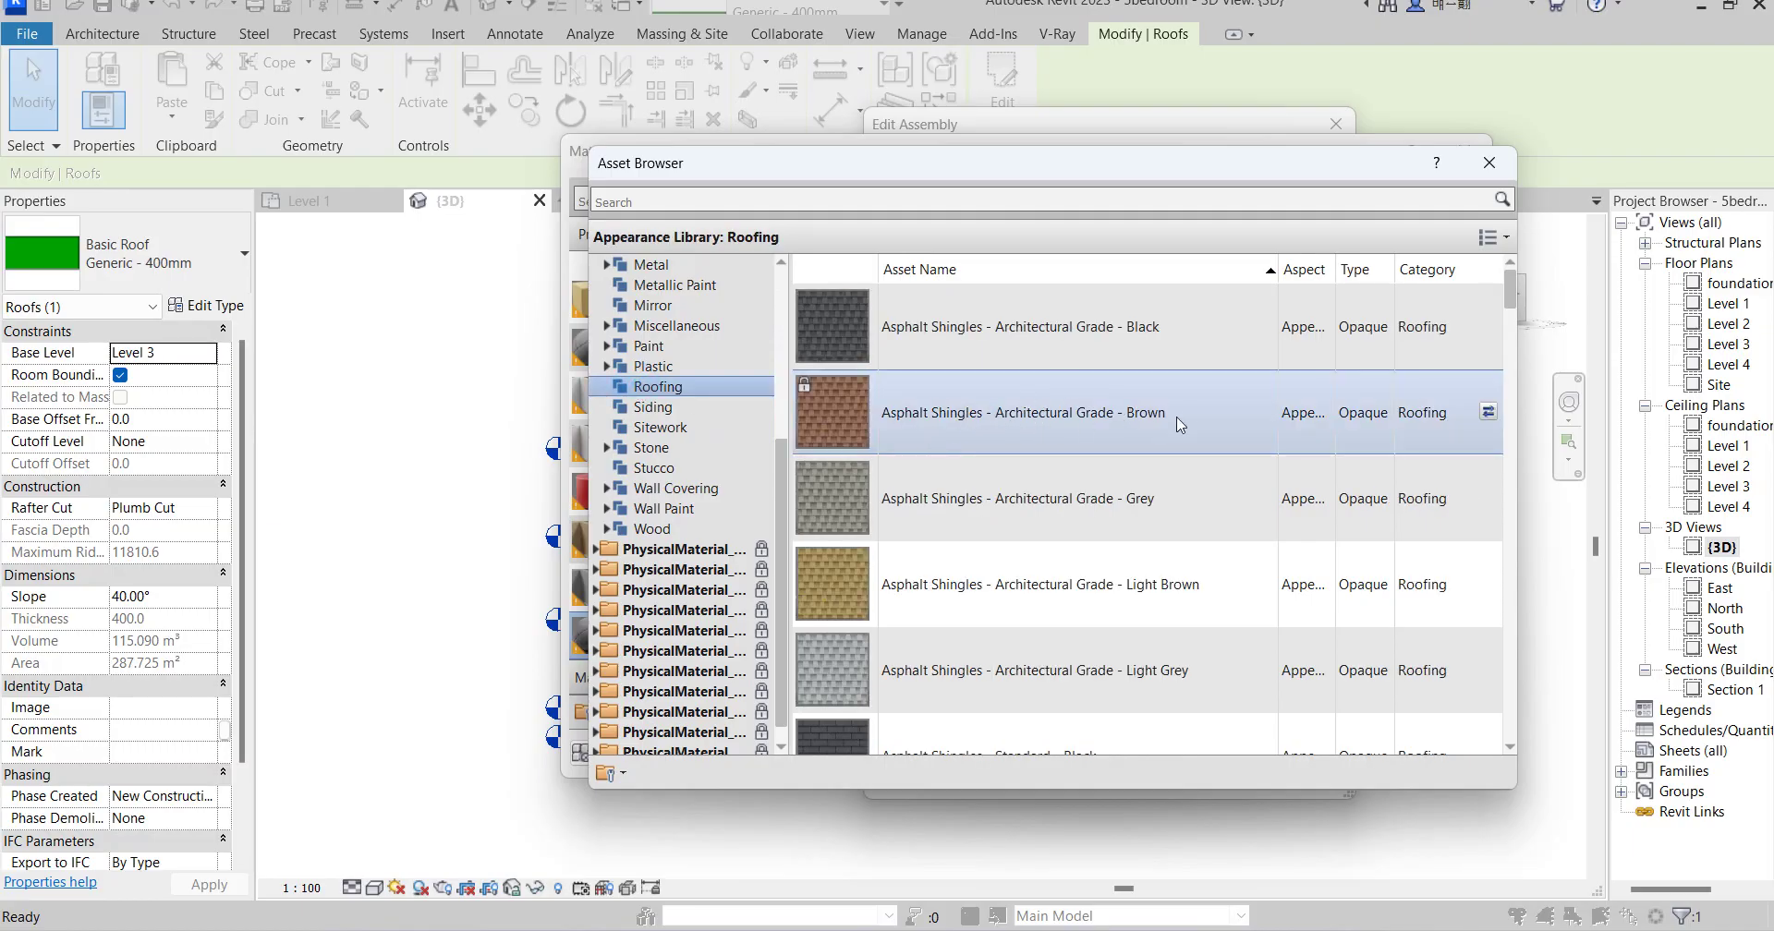
{"action": "double_click", "coordinate": [966, 428]}
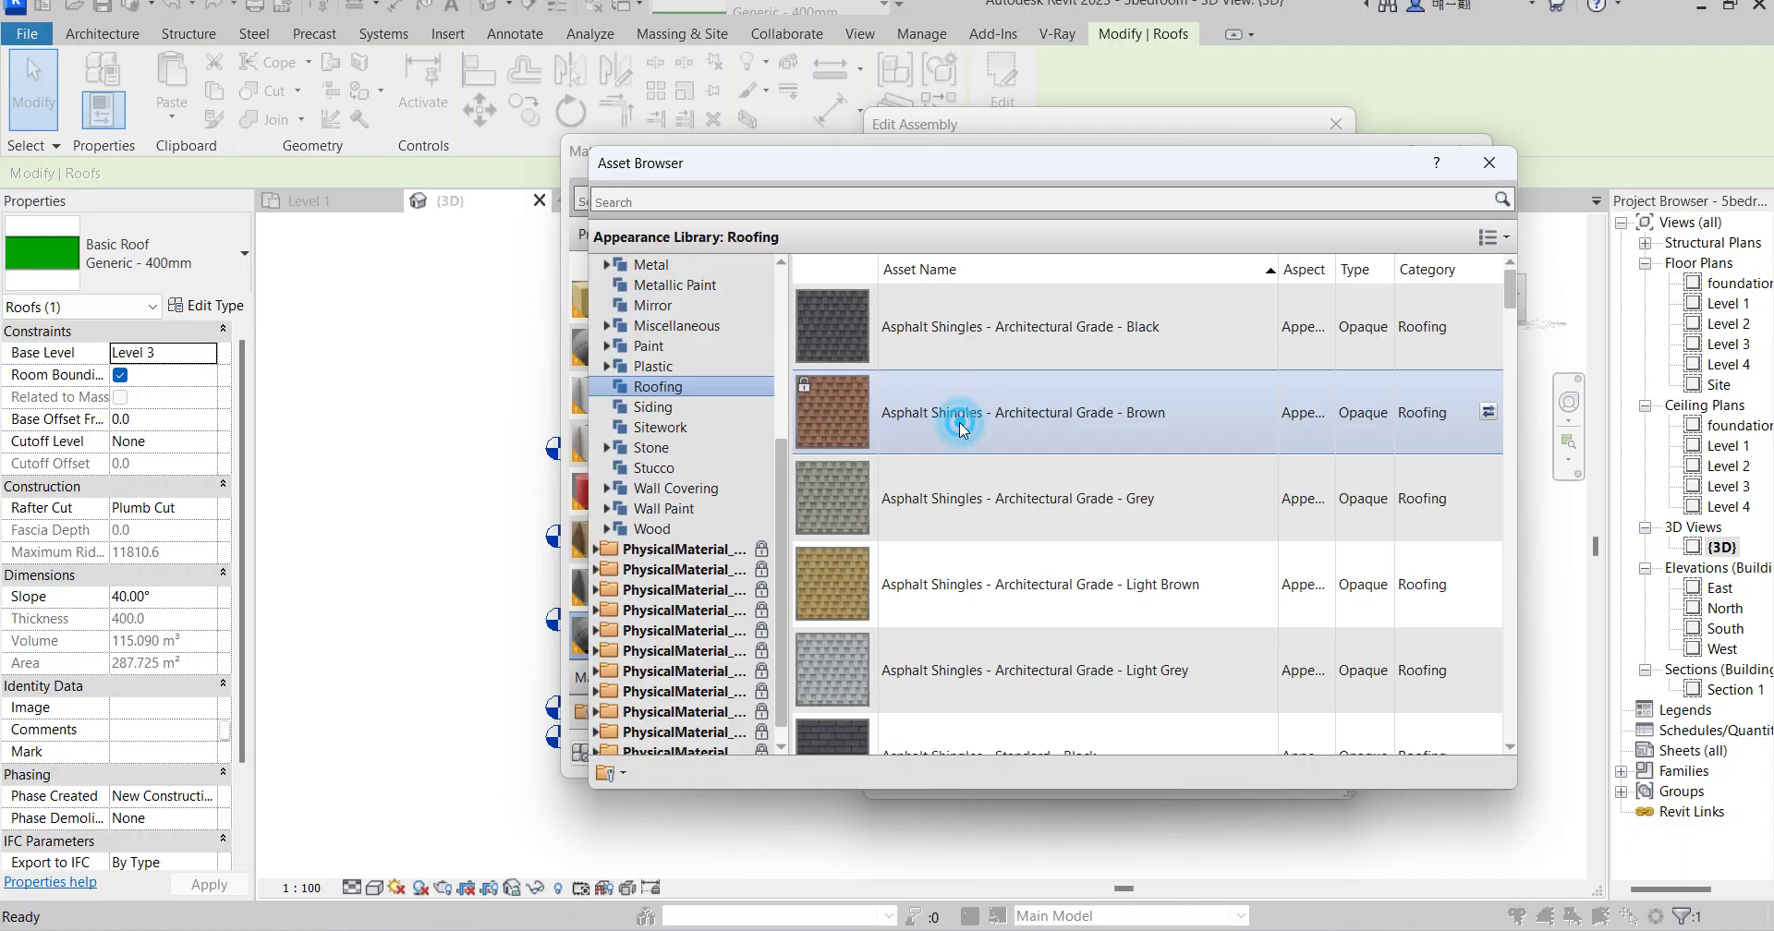
{"action": "left_click", "coordinate": [1489, 167]}
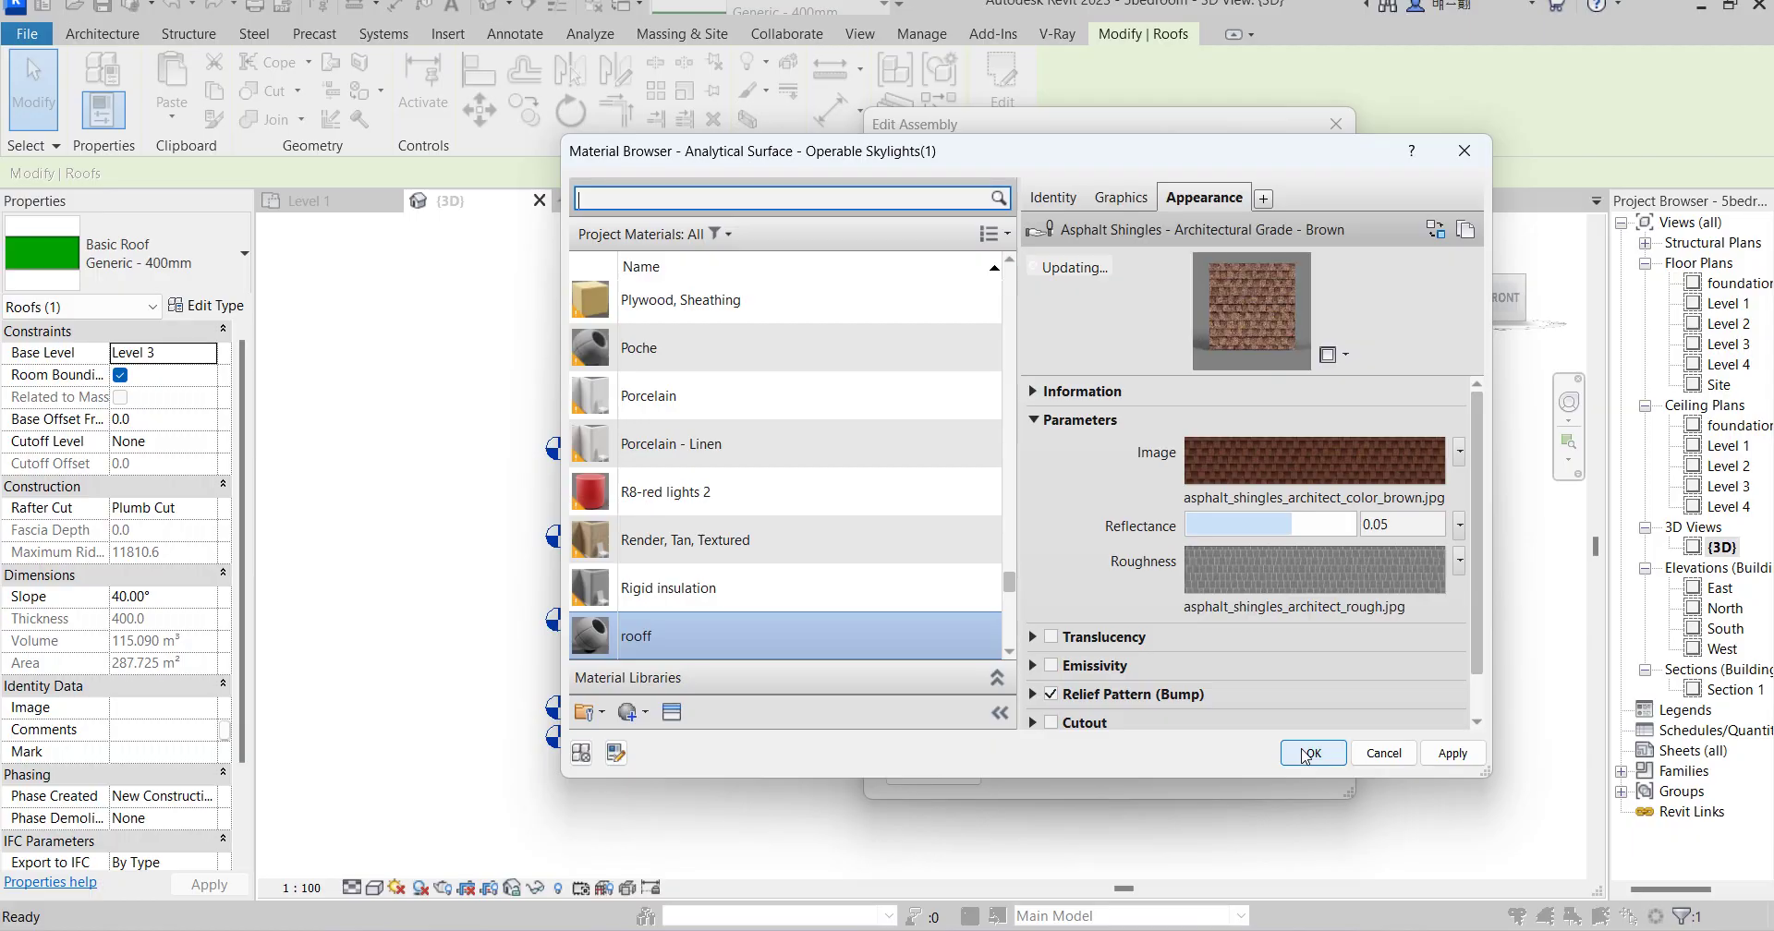
Check the rooff material's shading and accept the material, the roof assembly and the type properties.
{"action": "left_click", "coordinate": [1121, 198]}
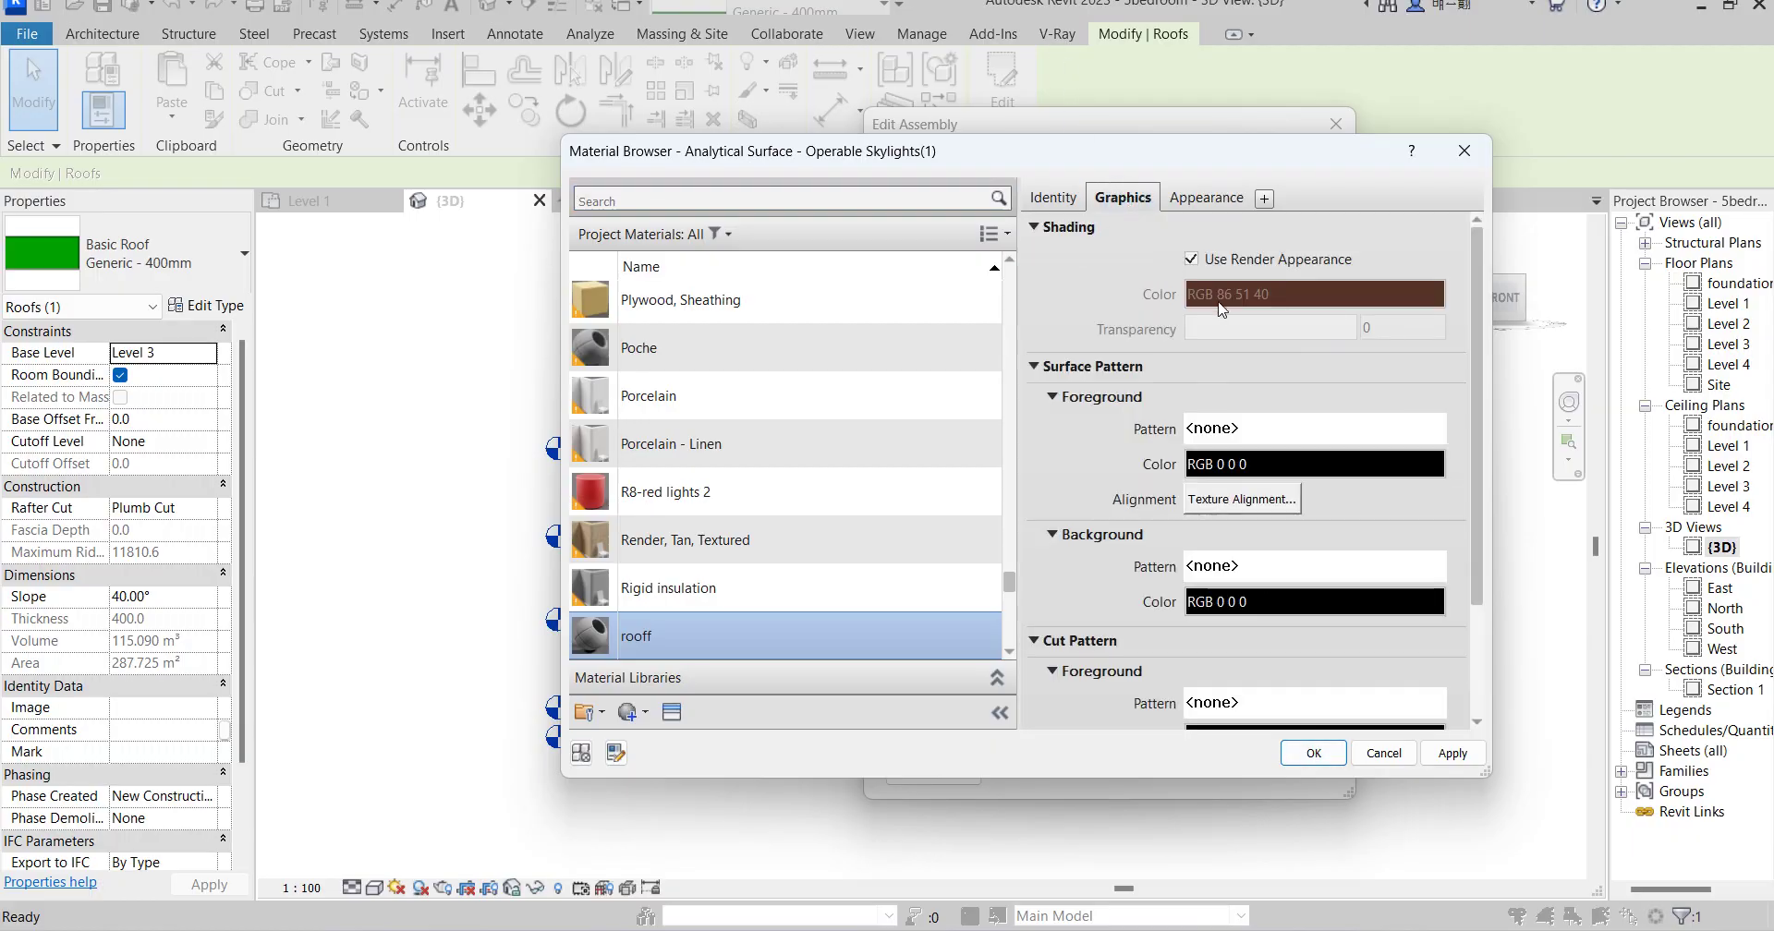
{"action": "left_click", "coordinate": [1310, 755]}
{"action": "left_click", "coordinate": [1062, 752]}
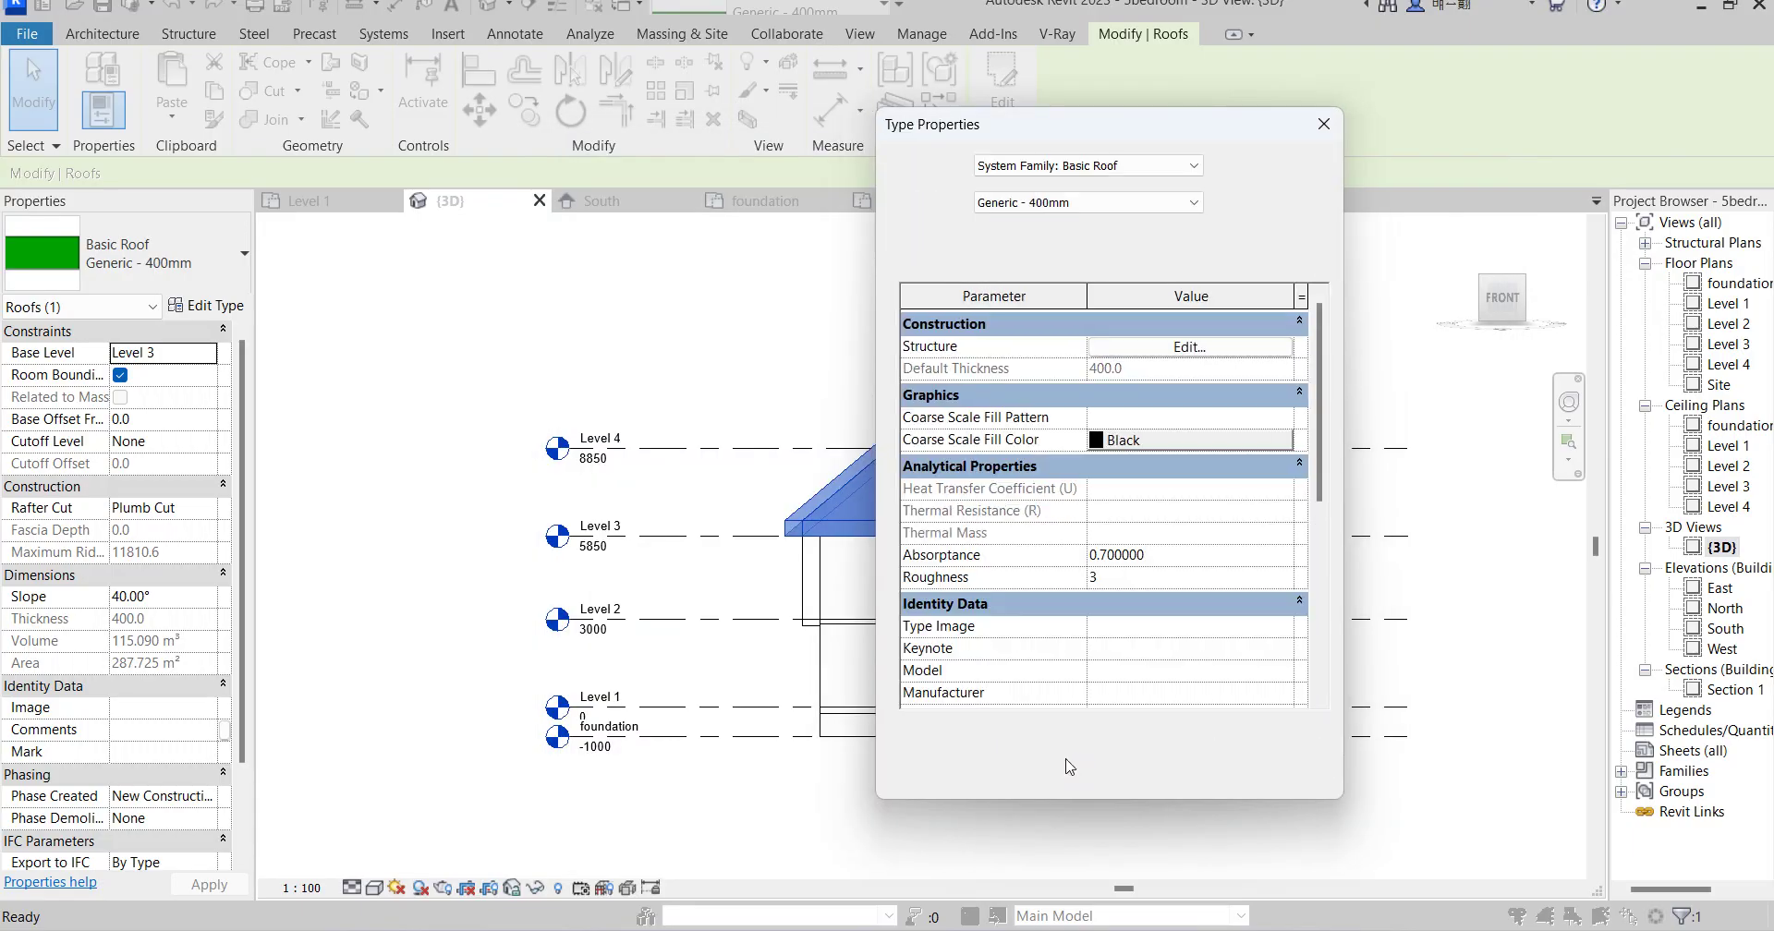
{"action": "left_click", "coordinate": [1081, 774]}
{"action": "left_click", "coordinate": [1244, 411]}
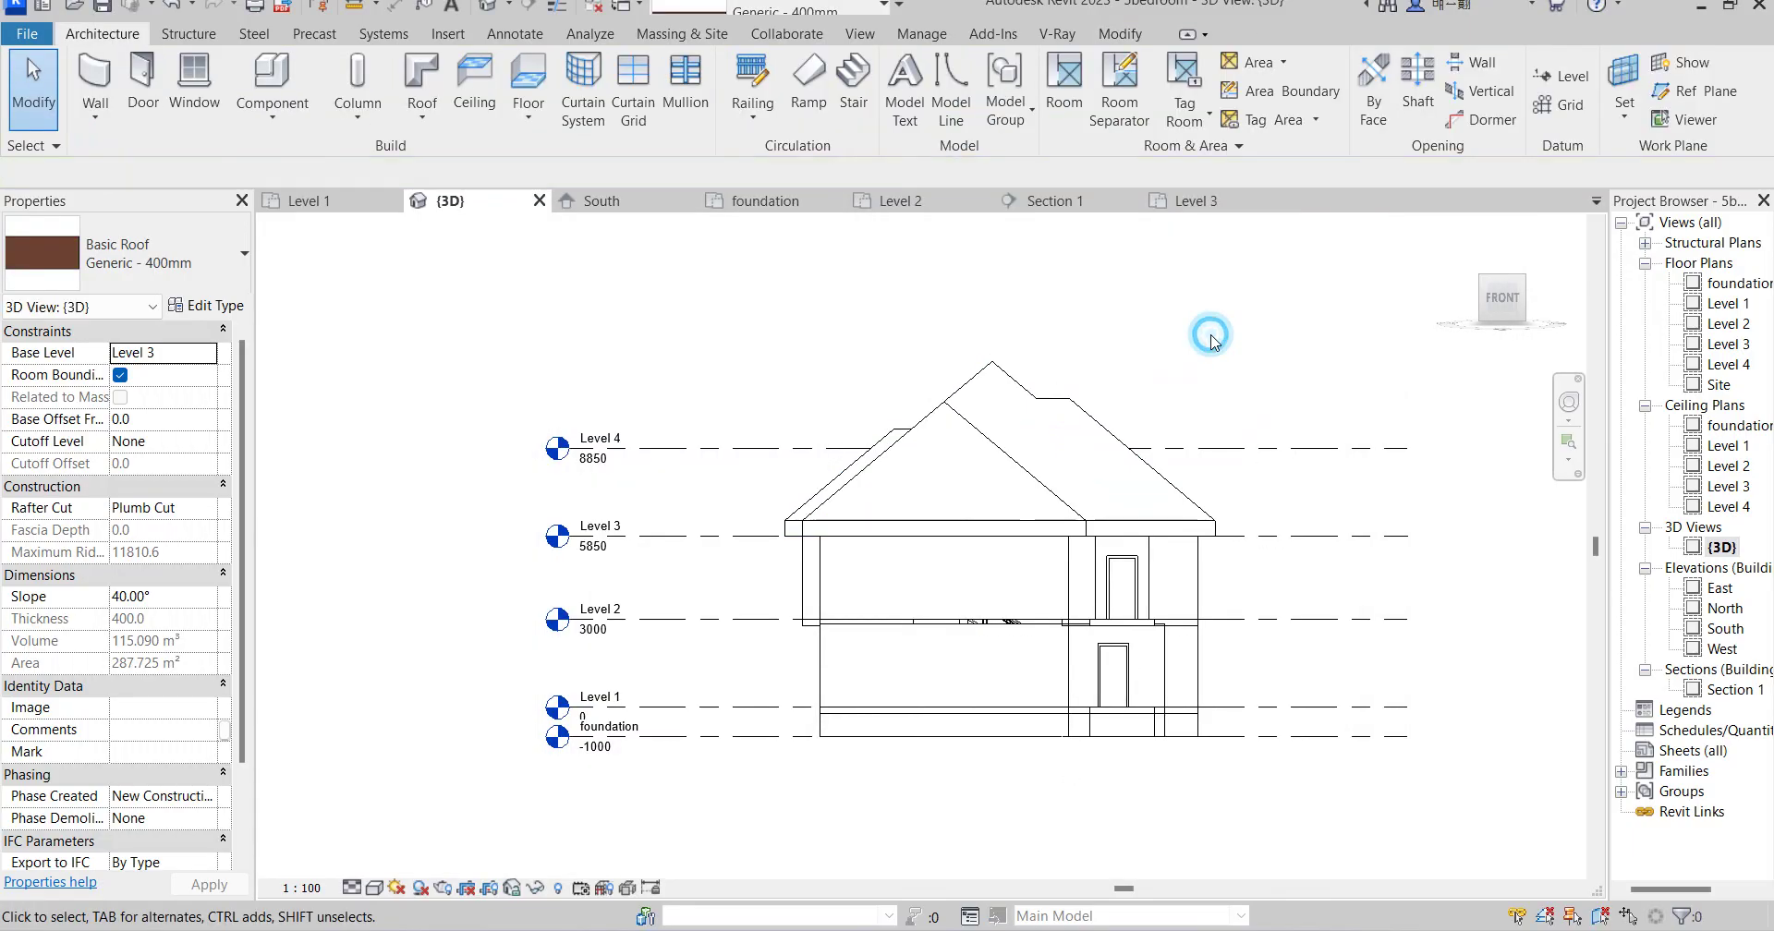
Preview the shingled roof in the Realistic visual style and return the 3D view to Hidden Line.
{"action": "scroll", "coordinate": [1099, 434], "scroll_direction": "up", "scroll_amount": 3}
{"action": "left_click", "coordinate": [1112, 449]}
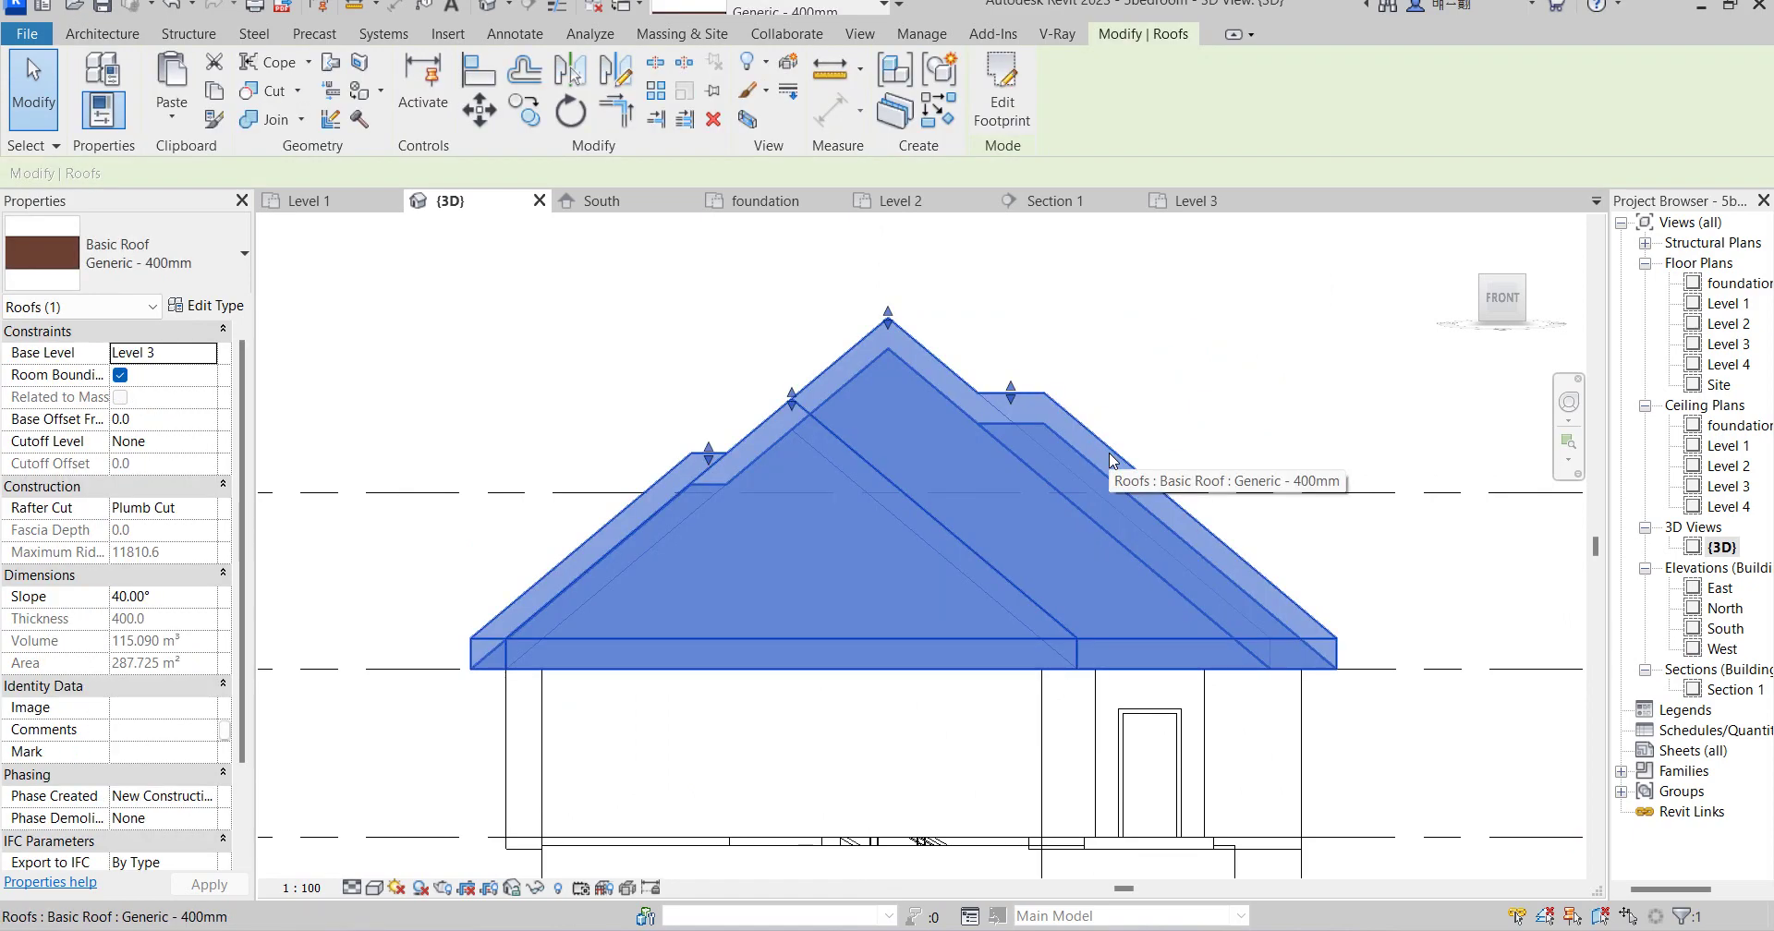
{"action": "left_click", "coordinate": [354, 888]}
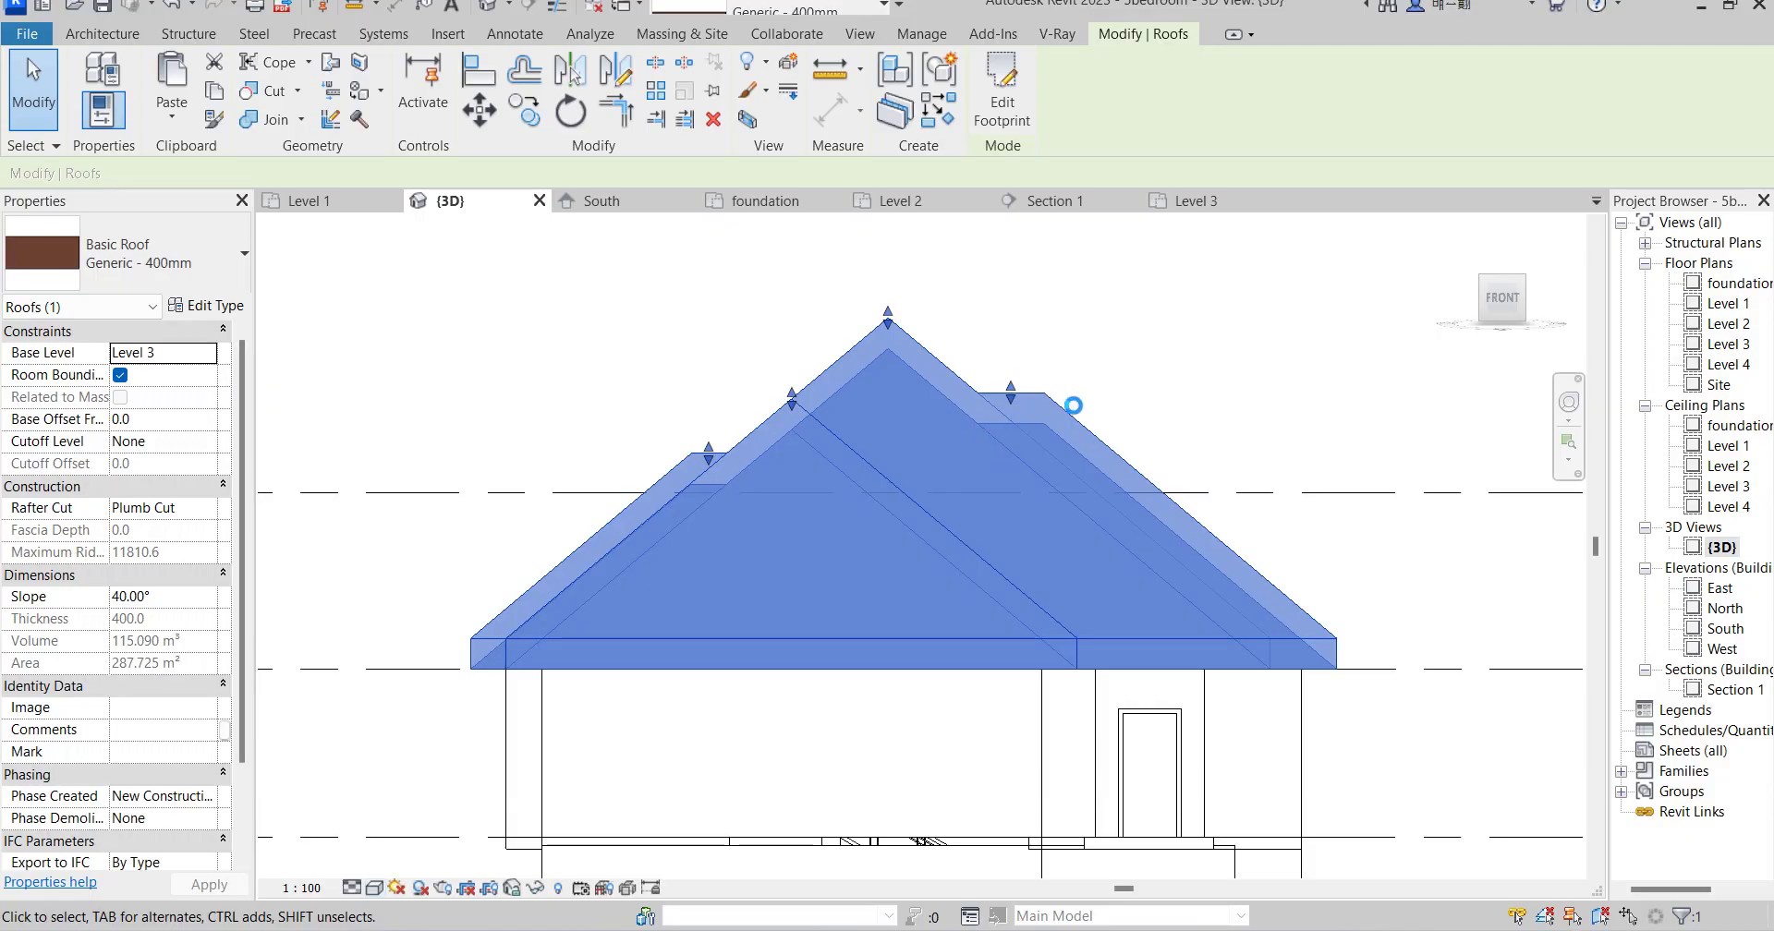
{"action": "left_click", "coordinate": [1160, 407]}
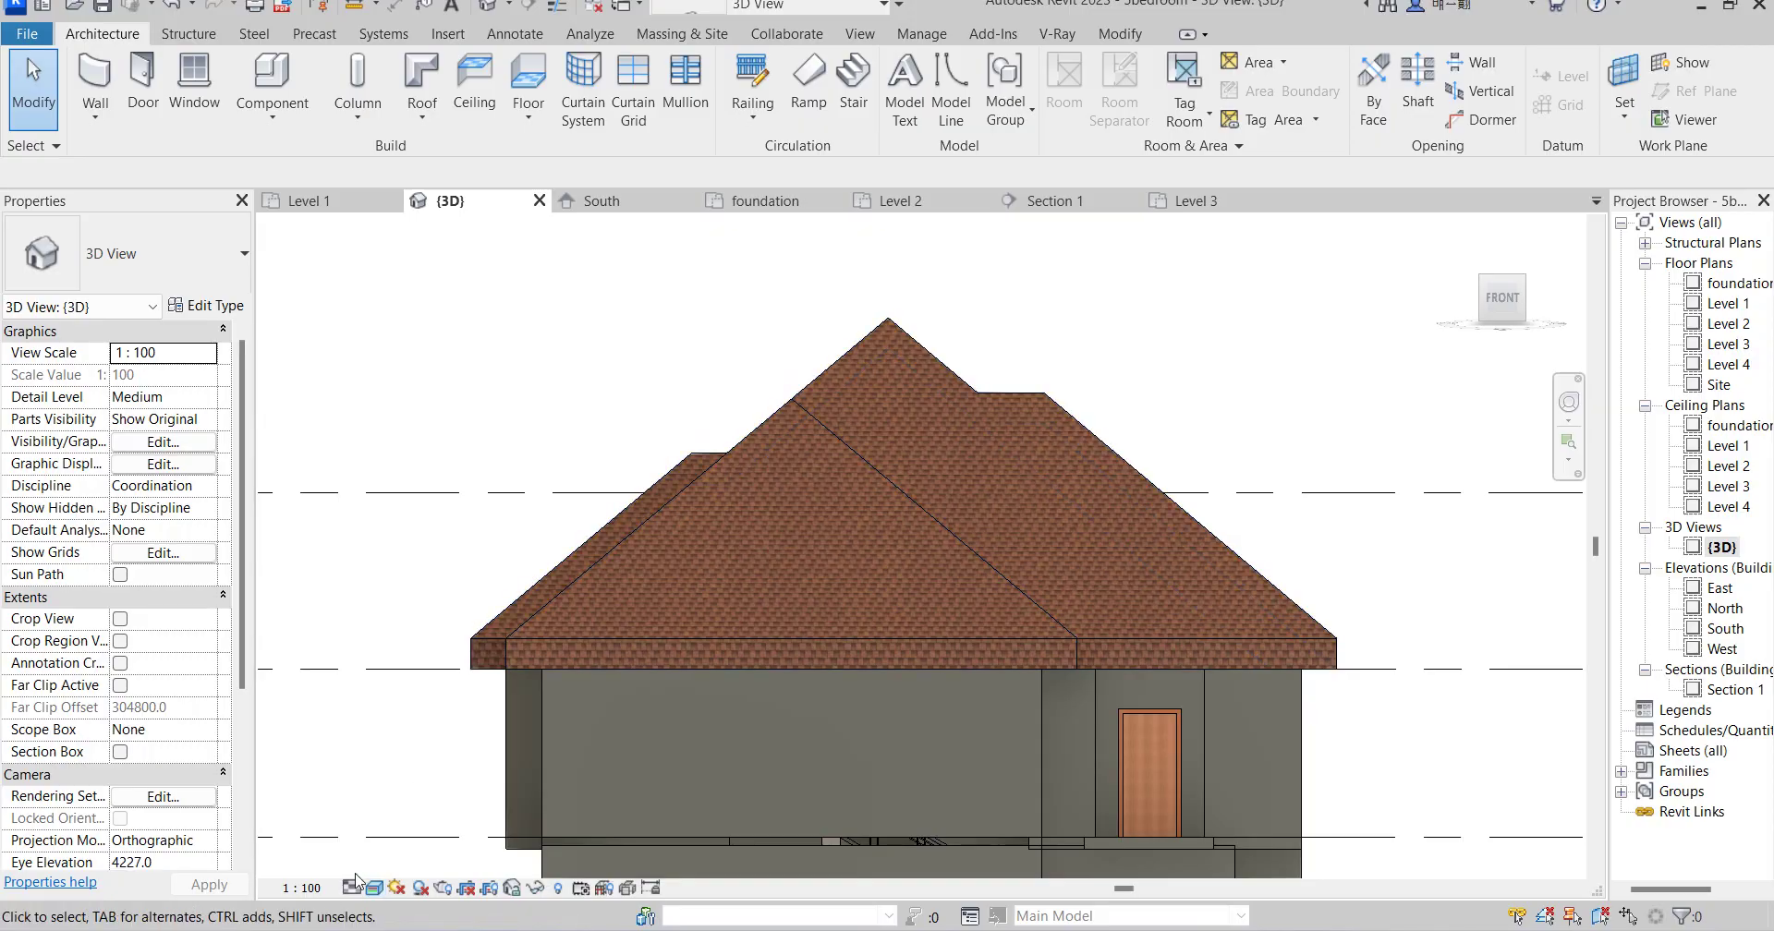
{"action": "left_click", "coordinate": [377, 891]}
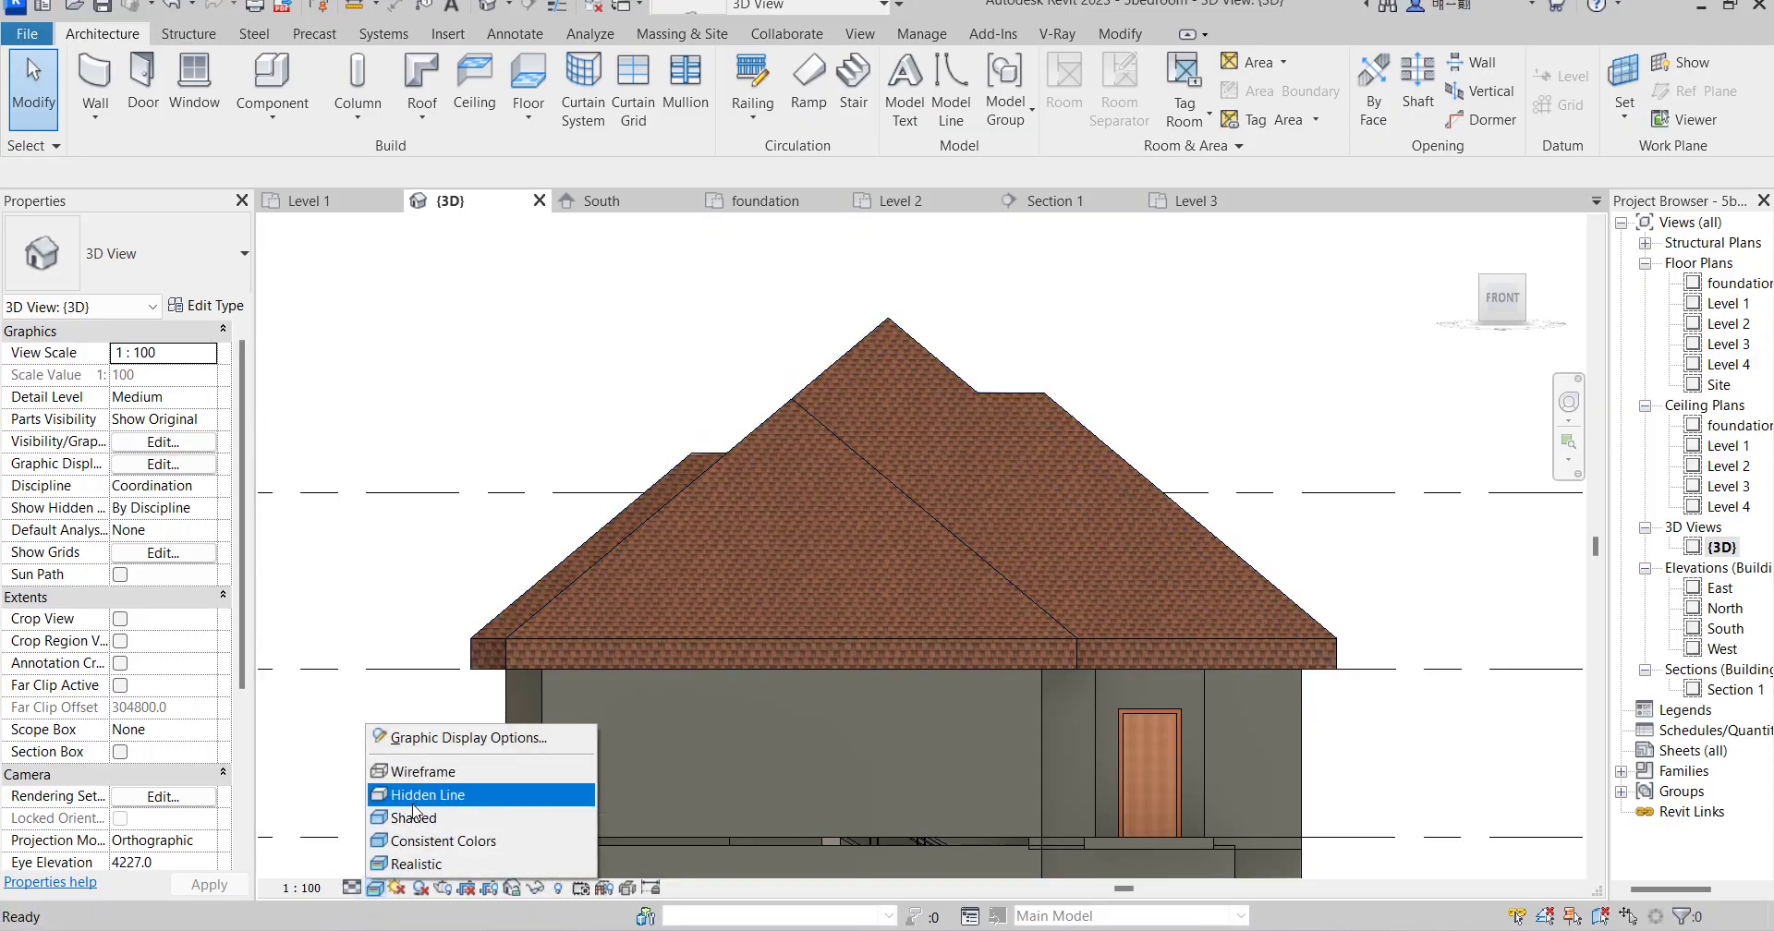
{"action": "left_click", "coordinate": [421, 795]}
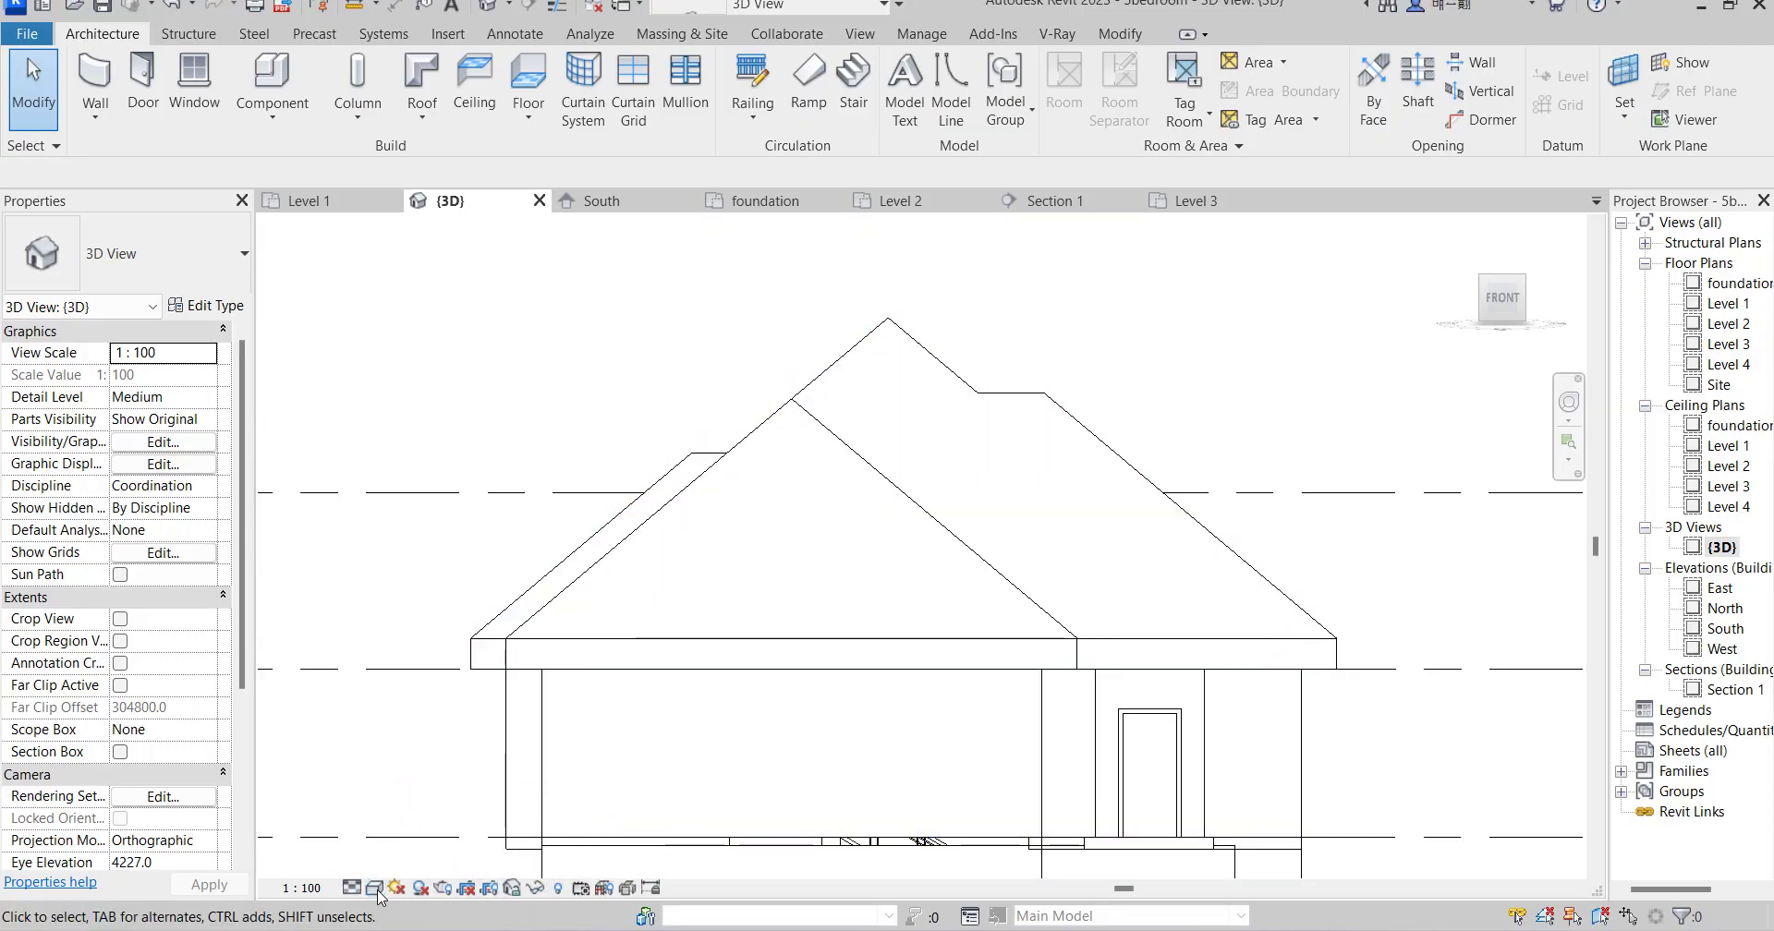
Set the thickness of the roof type's Structure layer to 50 mm and accept the assembly and type properties.
{"action": "left_click", "coordinate": [515, 645]}
{"action": "left_click", "coordinate": [210, 305]}
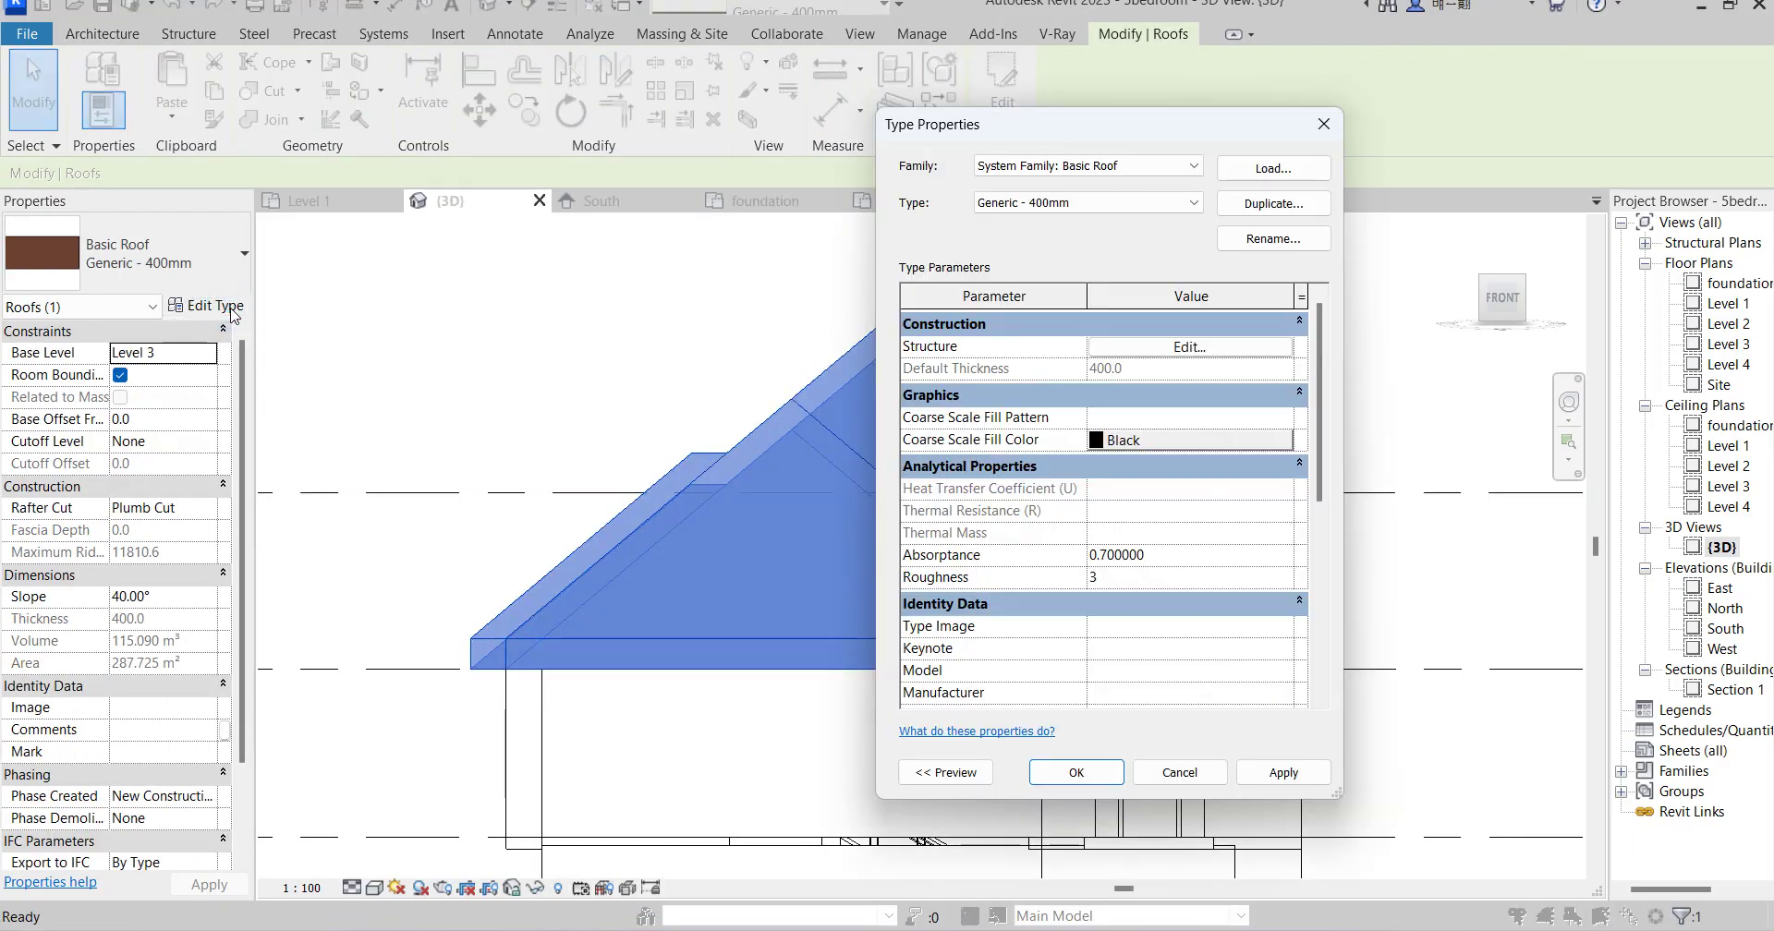
{"action": "left_click", "coordinate": [1191, 356]}
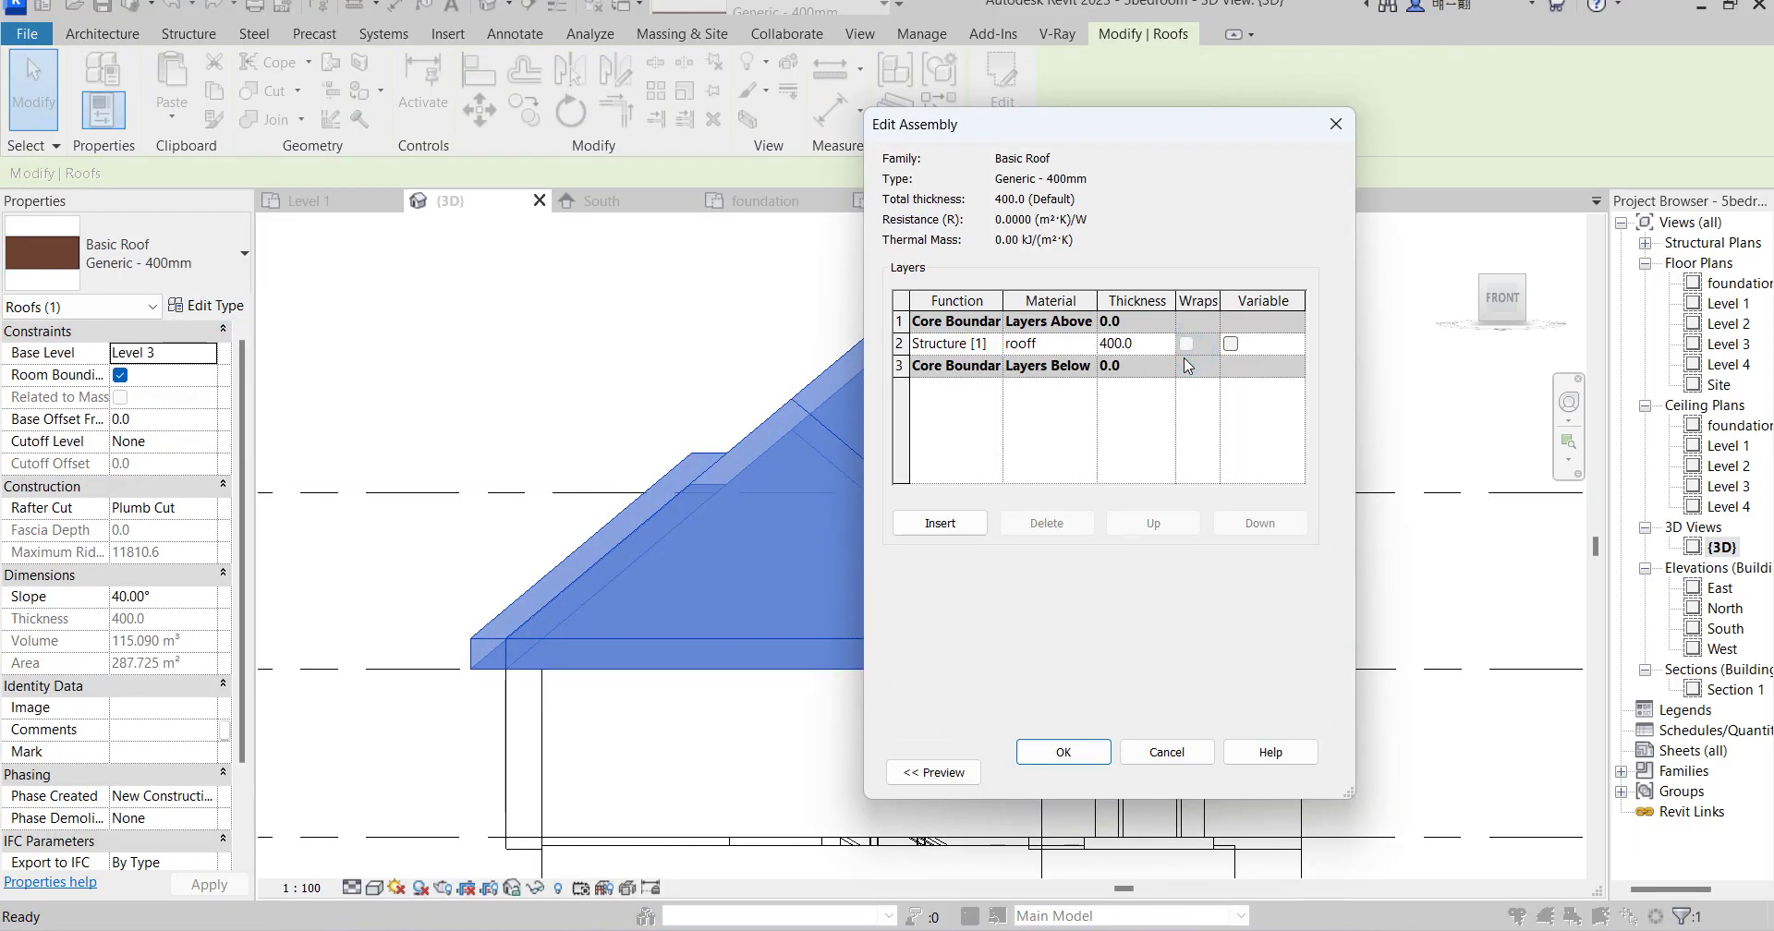
{"action": "left_click", "coordinate": [1146, 347]}
{"action": "type", "text": "50"}
{"action": "left_click", "coordinate": [1047, 749]}
{"action": "left_click", "coordinate": [1076, 772]}
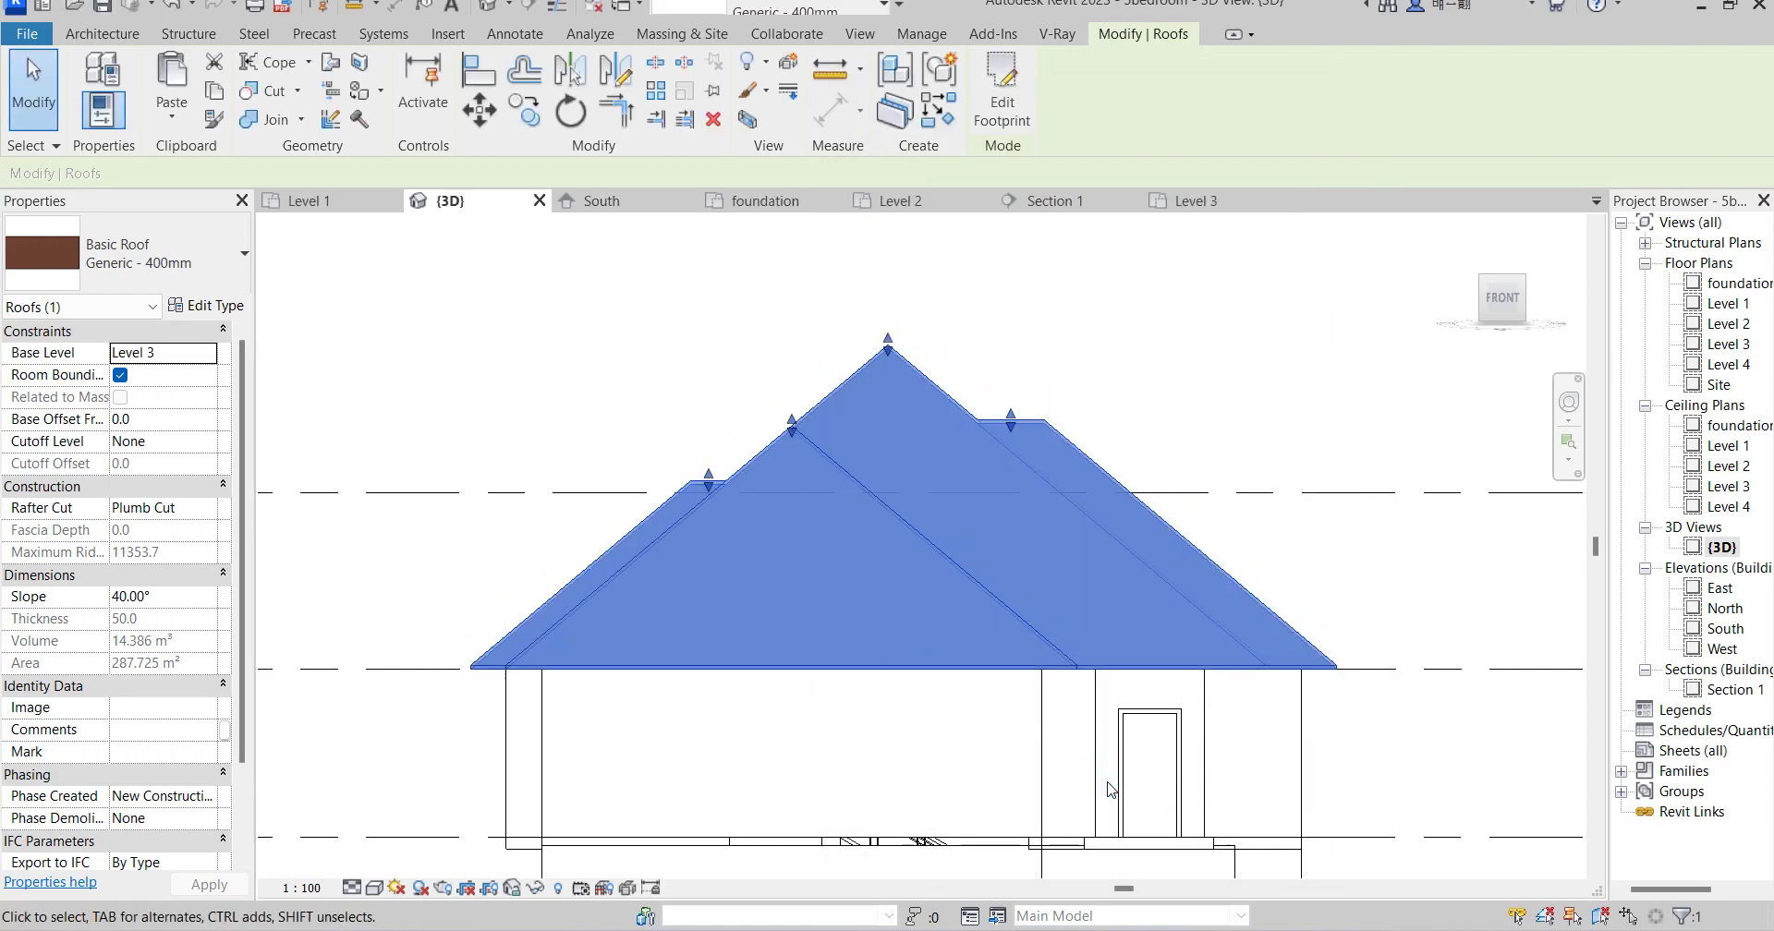
{"action": "left_click", "coordinate": [1229, 425]}
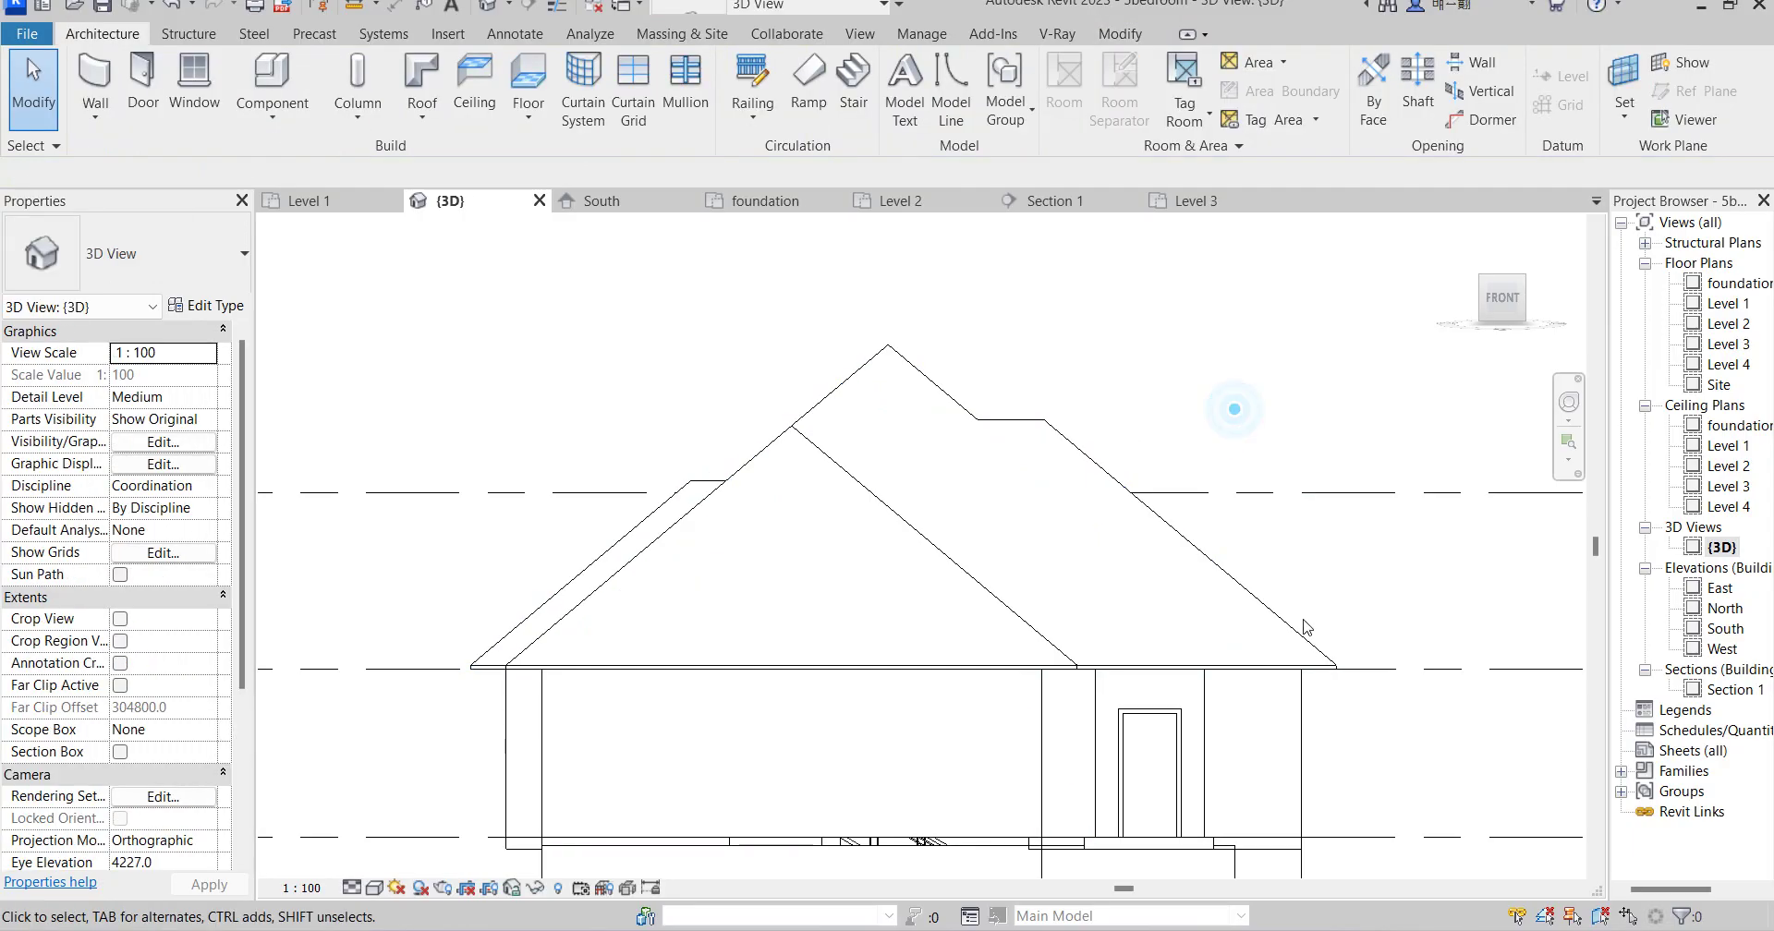
{"action": "scroll", "coordinate": [1155, 554], "scroll_direction": "down", "scroll_amount": 2}
{"action": "scroll", "coordinate": [1100, 633], "scroll_direction": "up", "scroll_amount": 2}
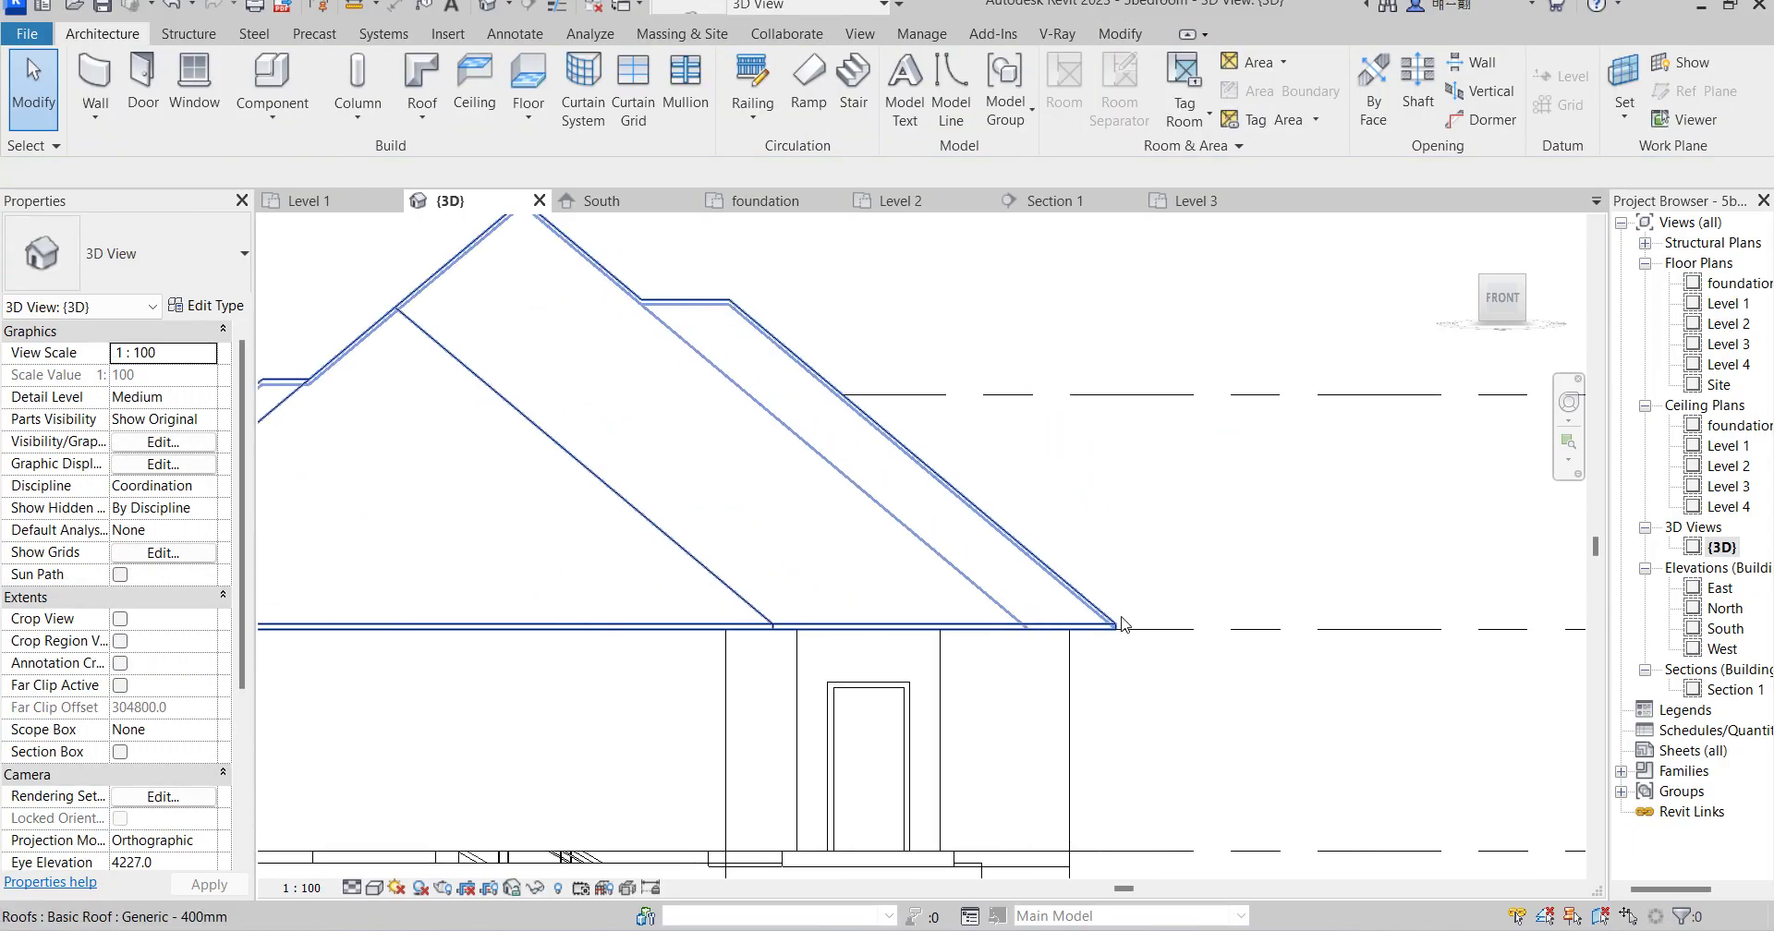
{"action": "scroll", "coordinate": [1169, 665], "scroll_direction": "down", "scroll_amount": 2}
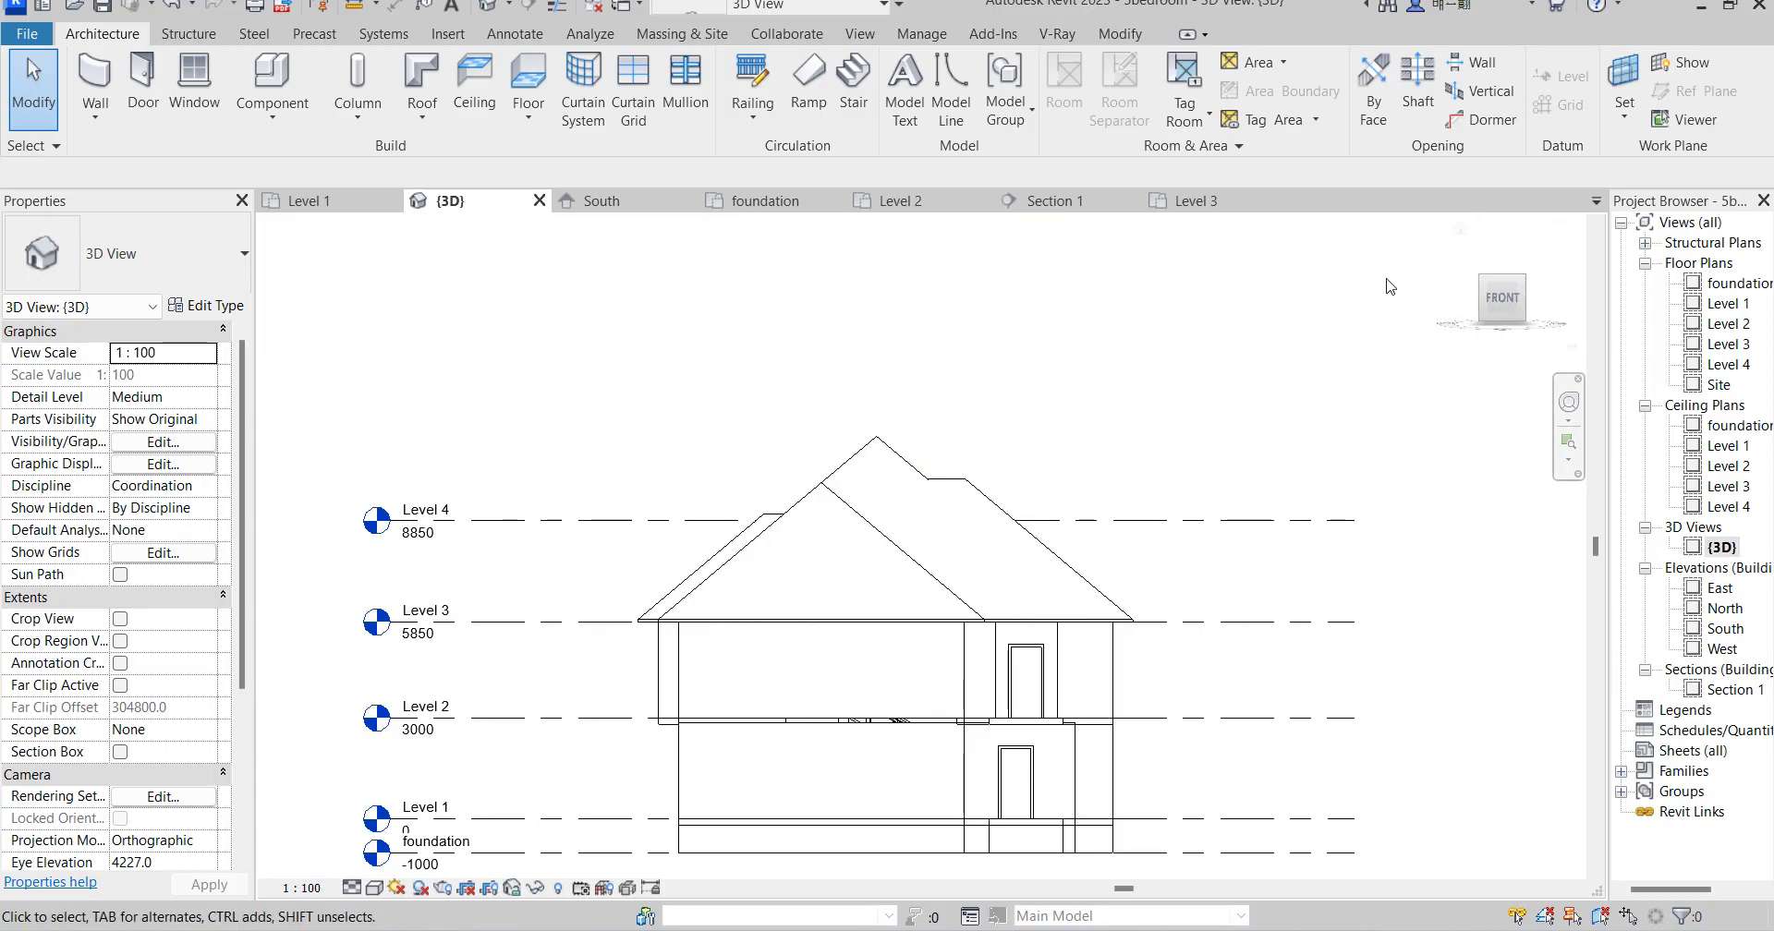
Return to the home isometric 3D view and open the rooff material of the roof's Structure layer for editing.
{"action": "left_click", "coordinate": [1471, 237]}
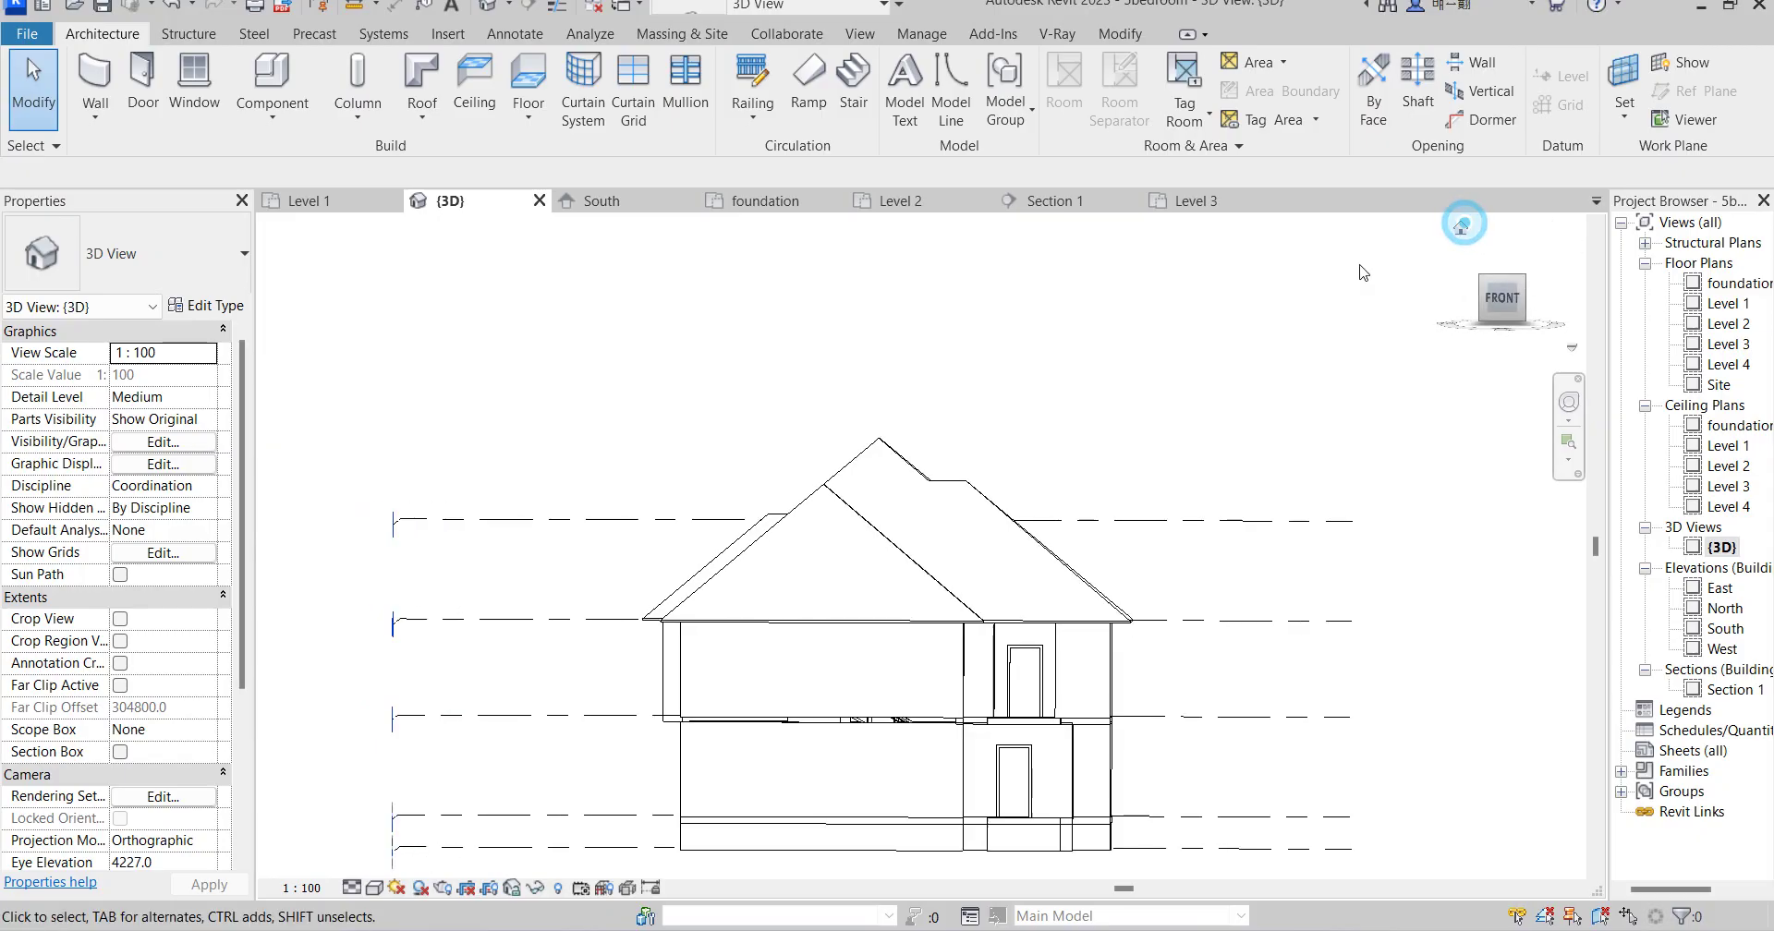
{"action": "scroll", "coordinate": [1021, 627], "scroll_direction": "up", "scroll_amount": 10}
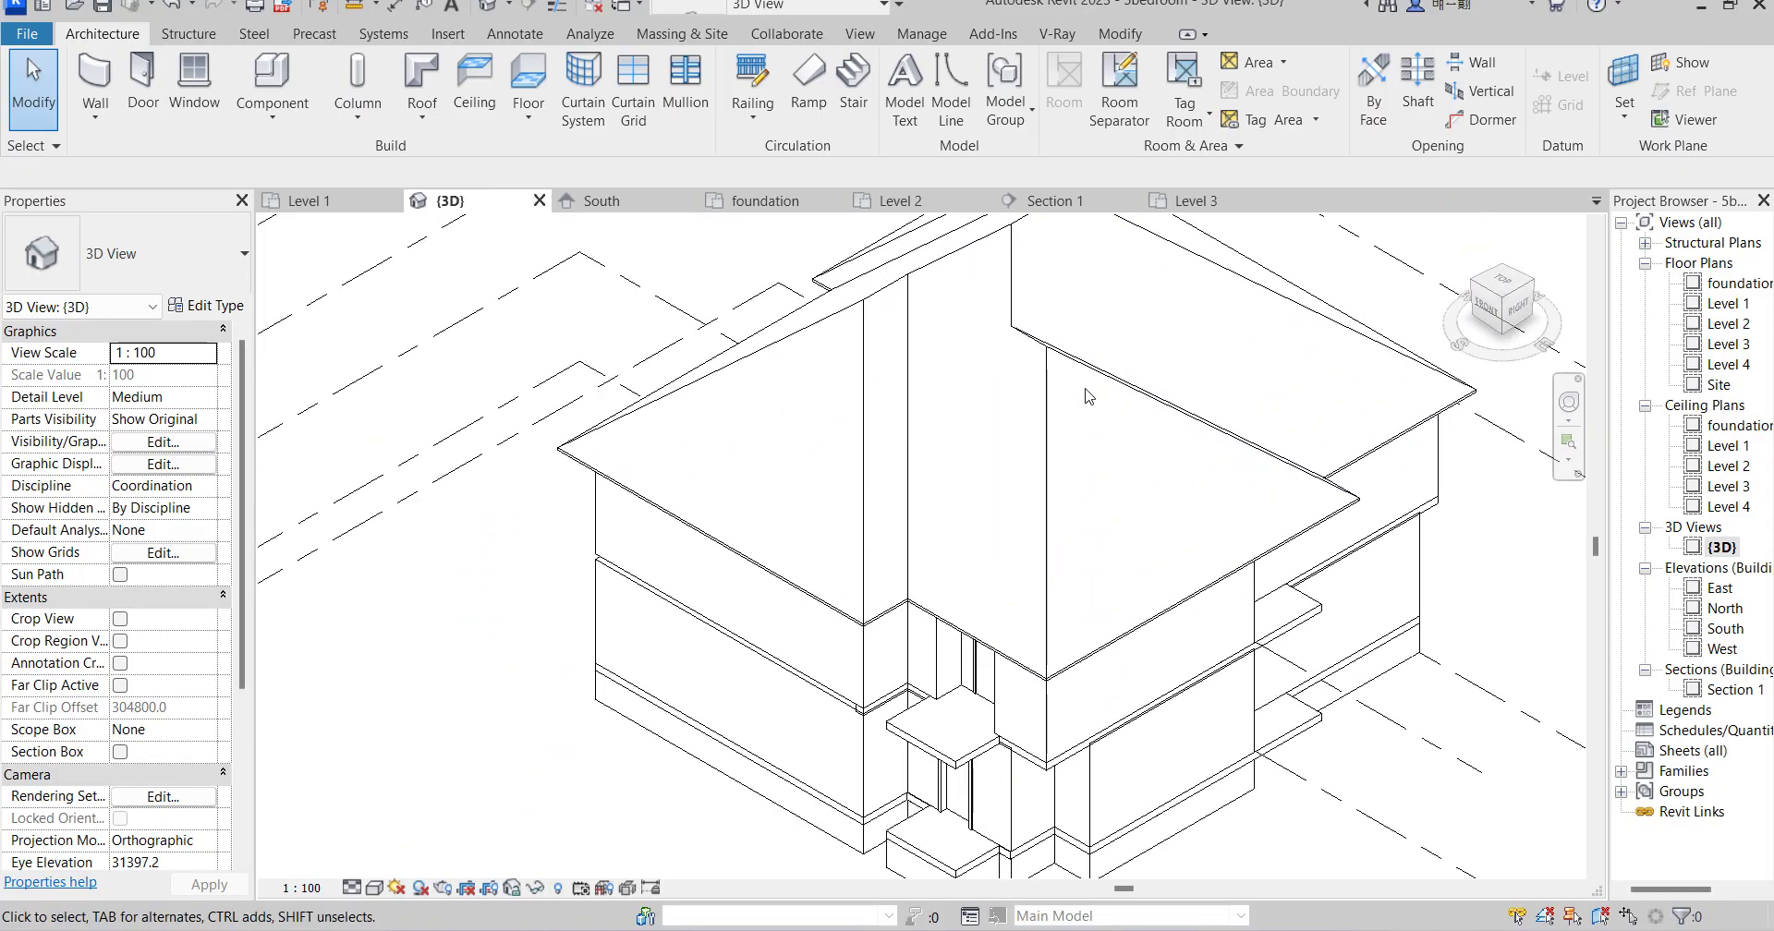
{"action": "scroll", "coordinate": [969, 562], "scroll_direction": "down", "scroll_amount": 5}
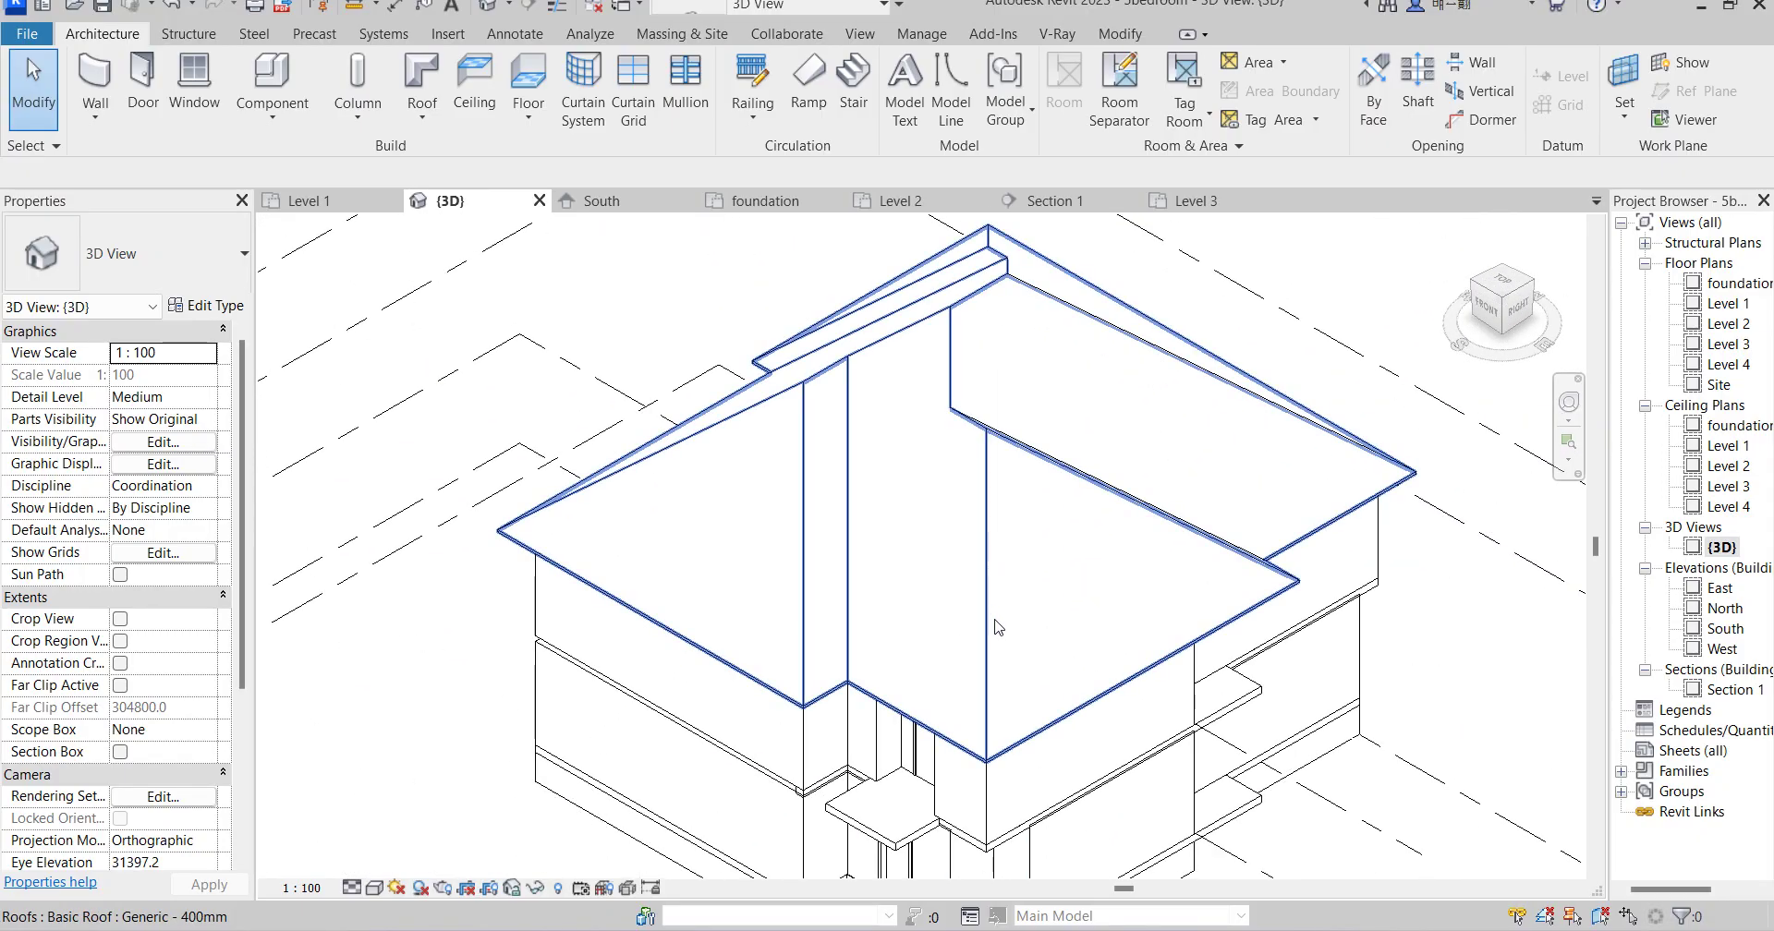
{"action": "left_click", "coordinate": [811, 599]}
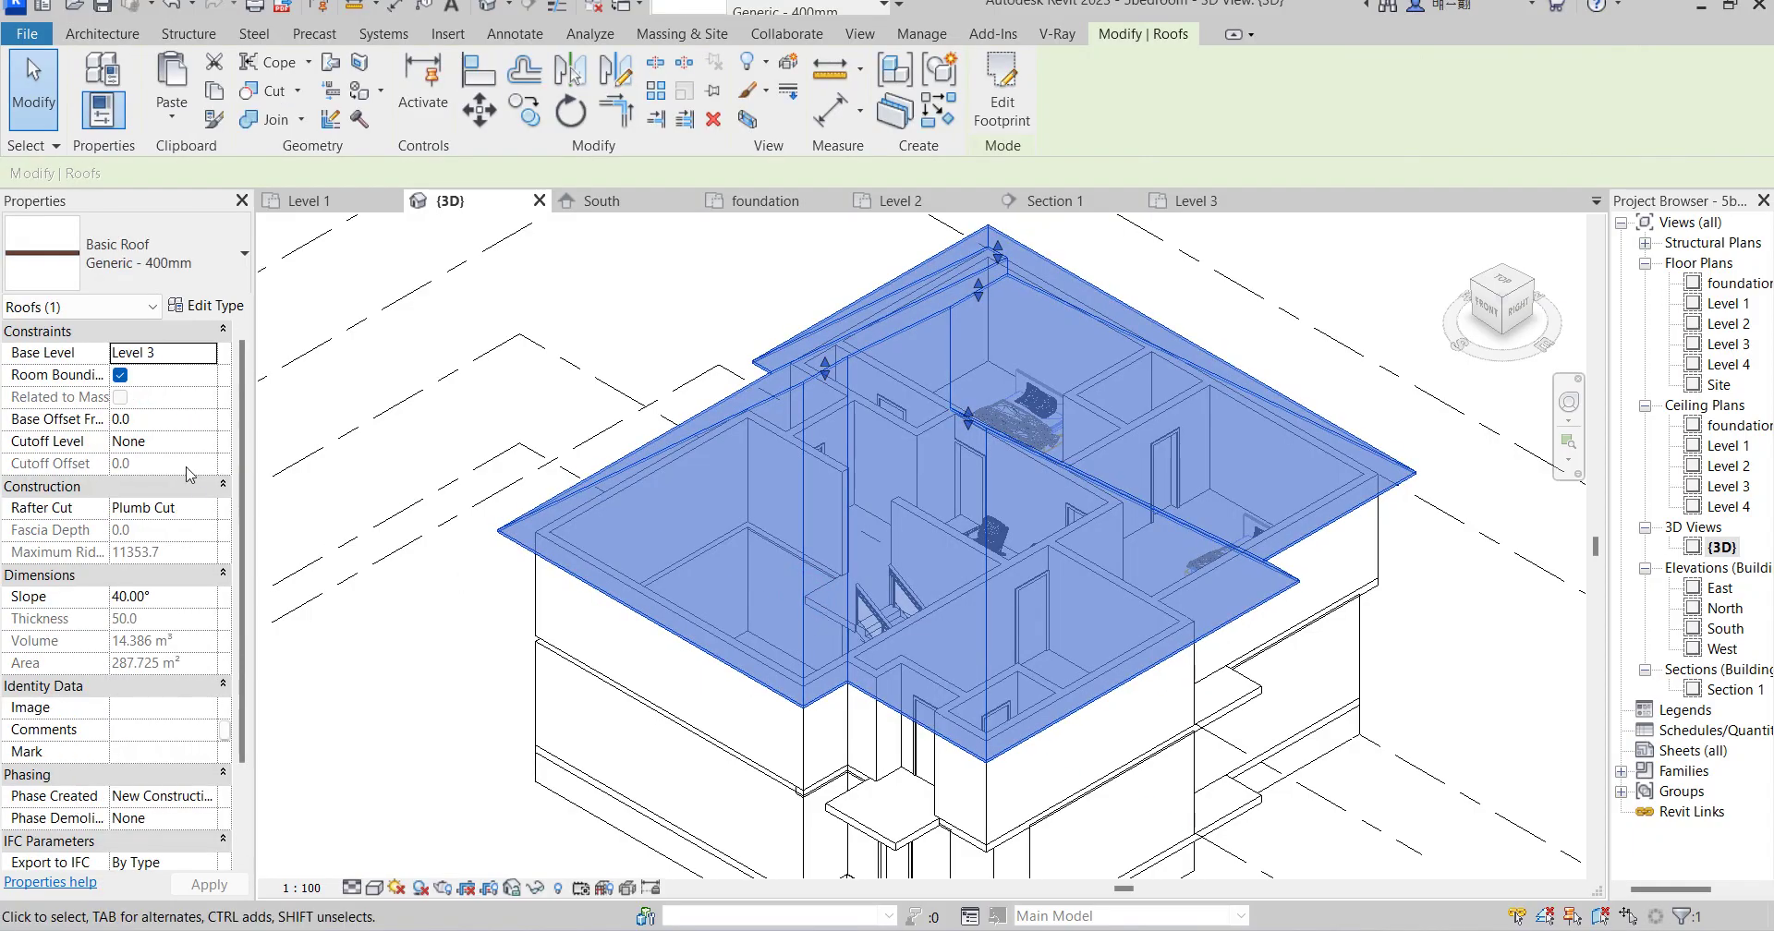
{"action": "left_click", "coordinate": [205, 305]}
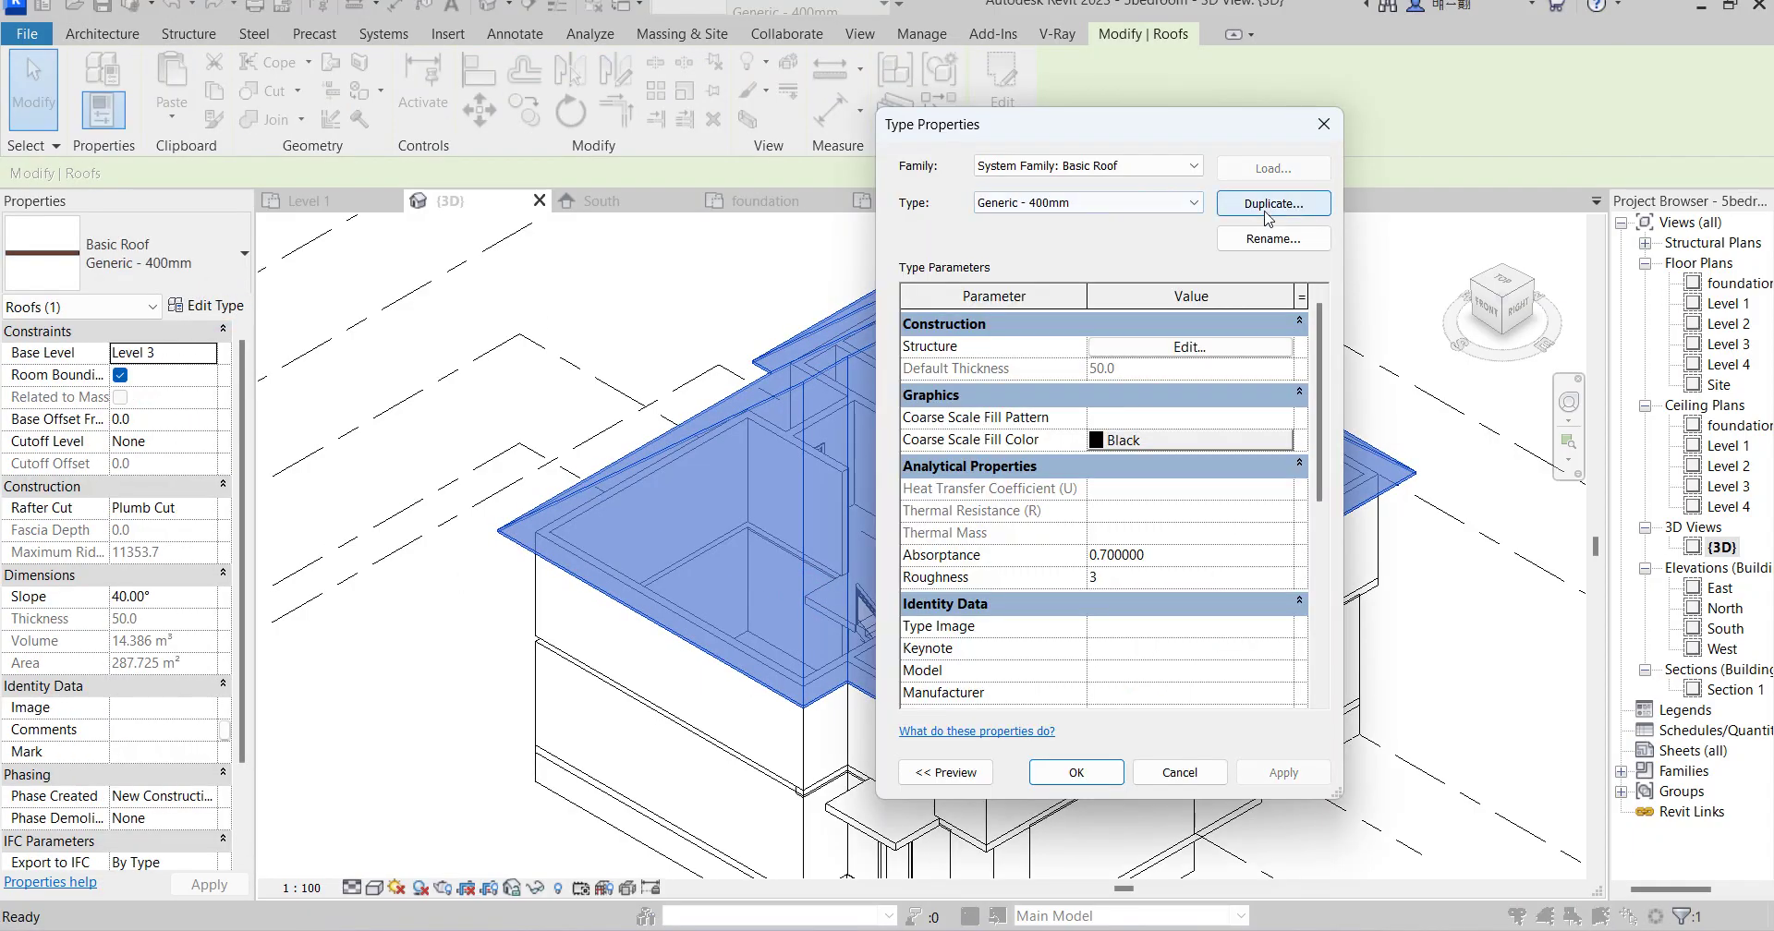
{"action": "left_click", "coordinate": [1190, 349]}
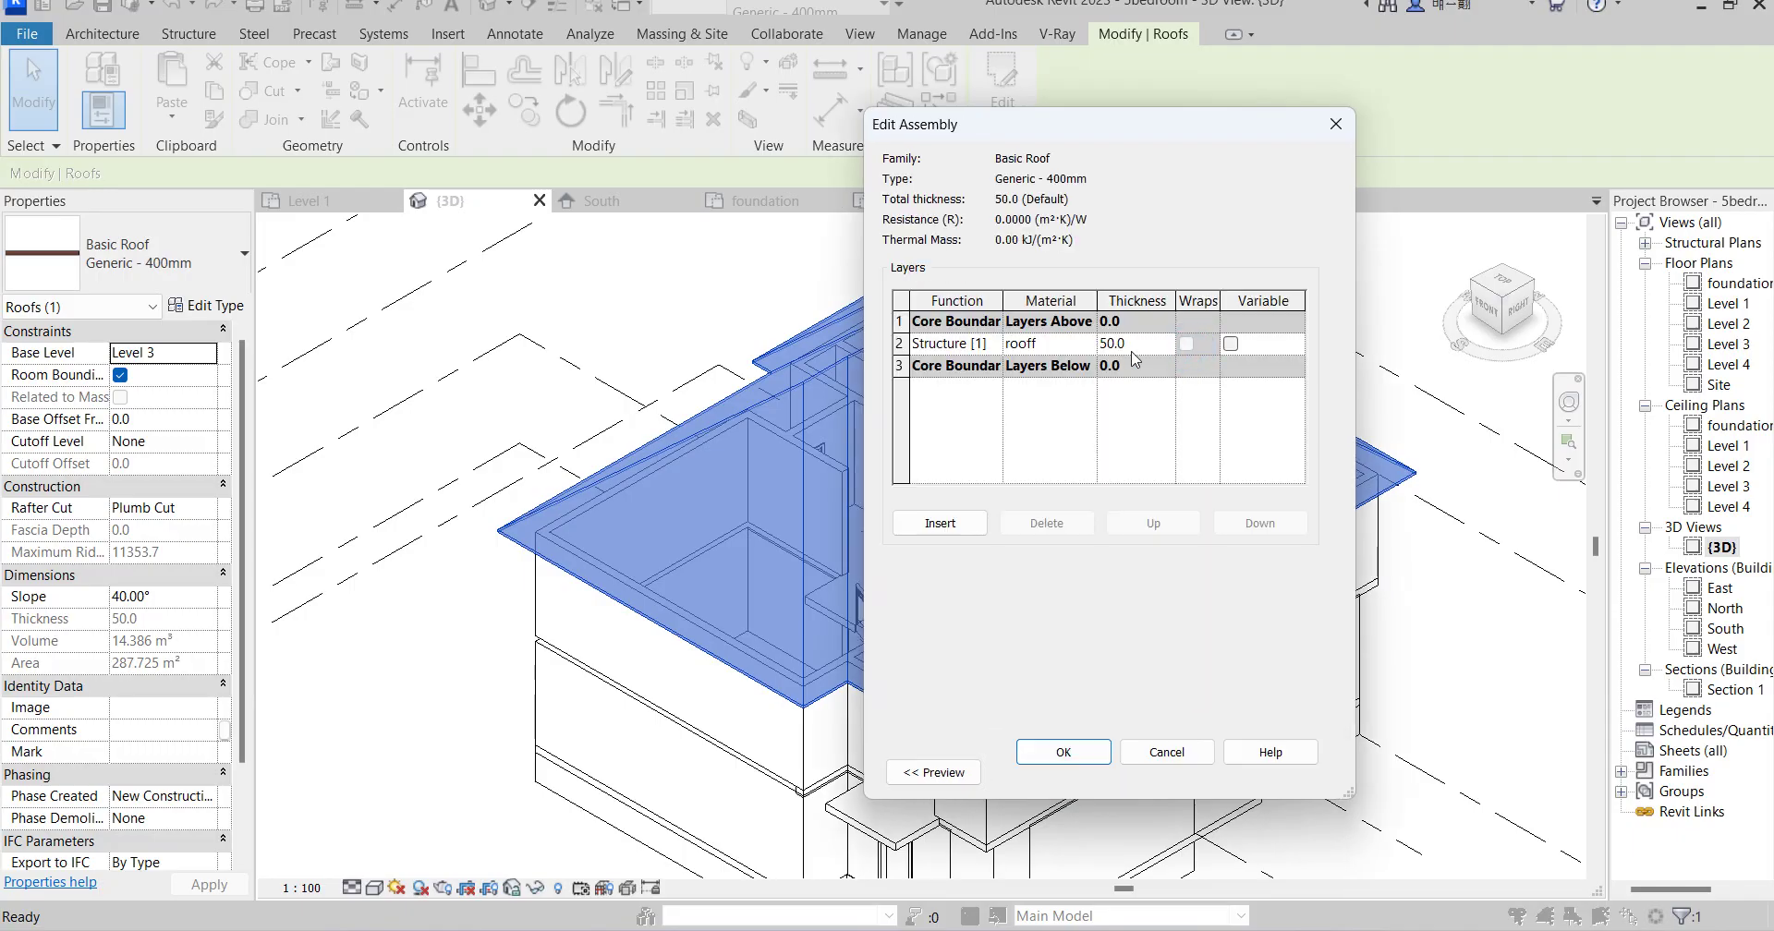
{"action": "left_click", "coordinate": [1081, 343]}
{"action": "left_click", "coordinate": [1089, 344]}
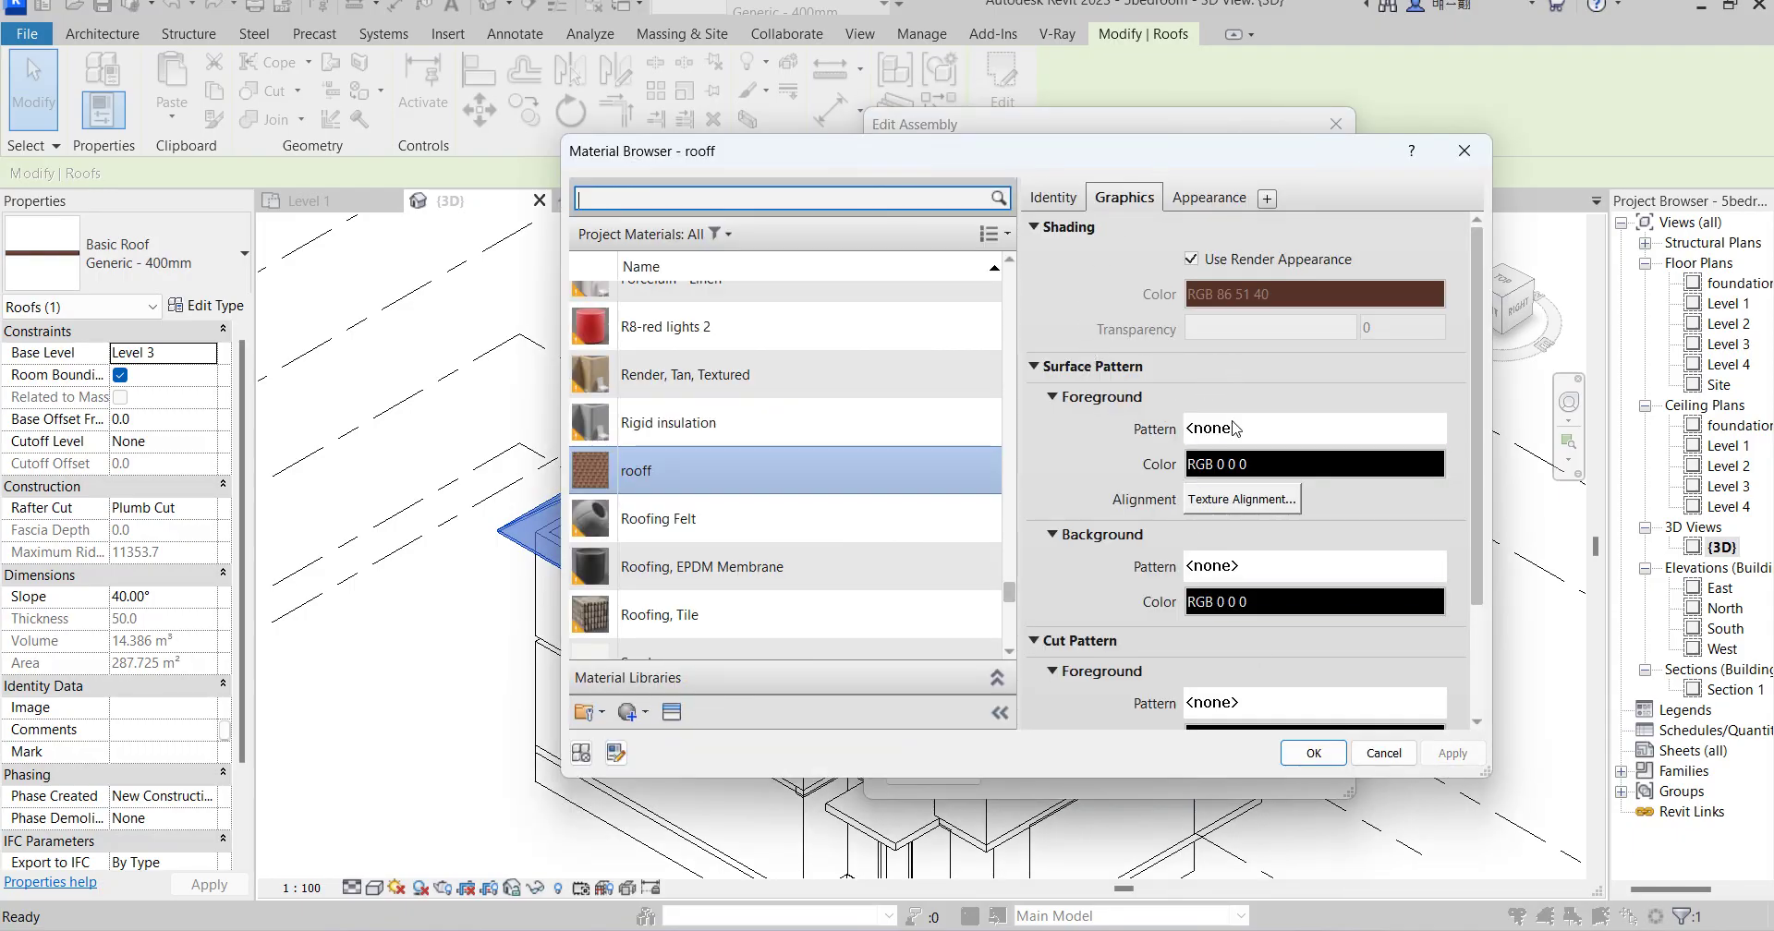
Assign the model pattern 75mm vertical as rooff's surface foreground pattern and accept the material, assembly and type properties.
{"action": "left_click", "coordinate": [1282, 431]}
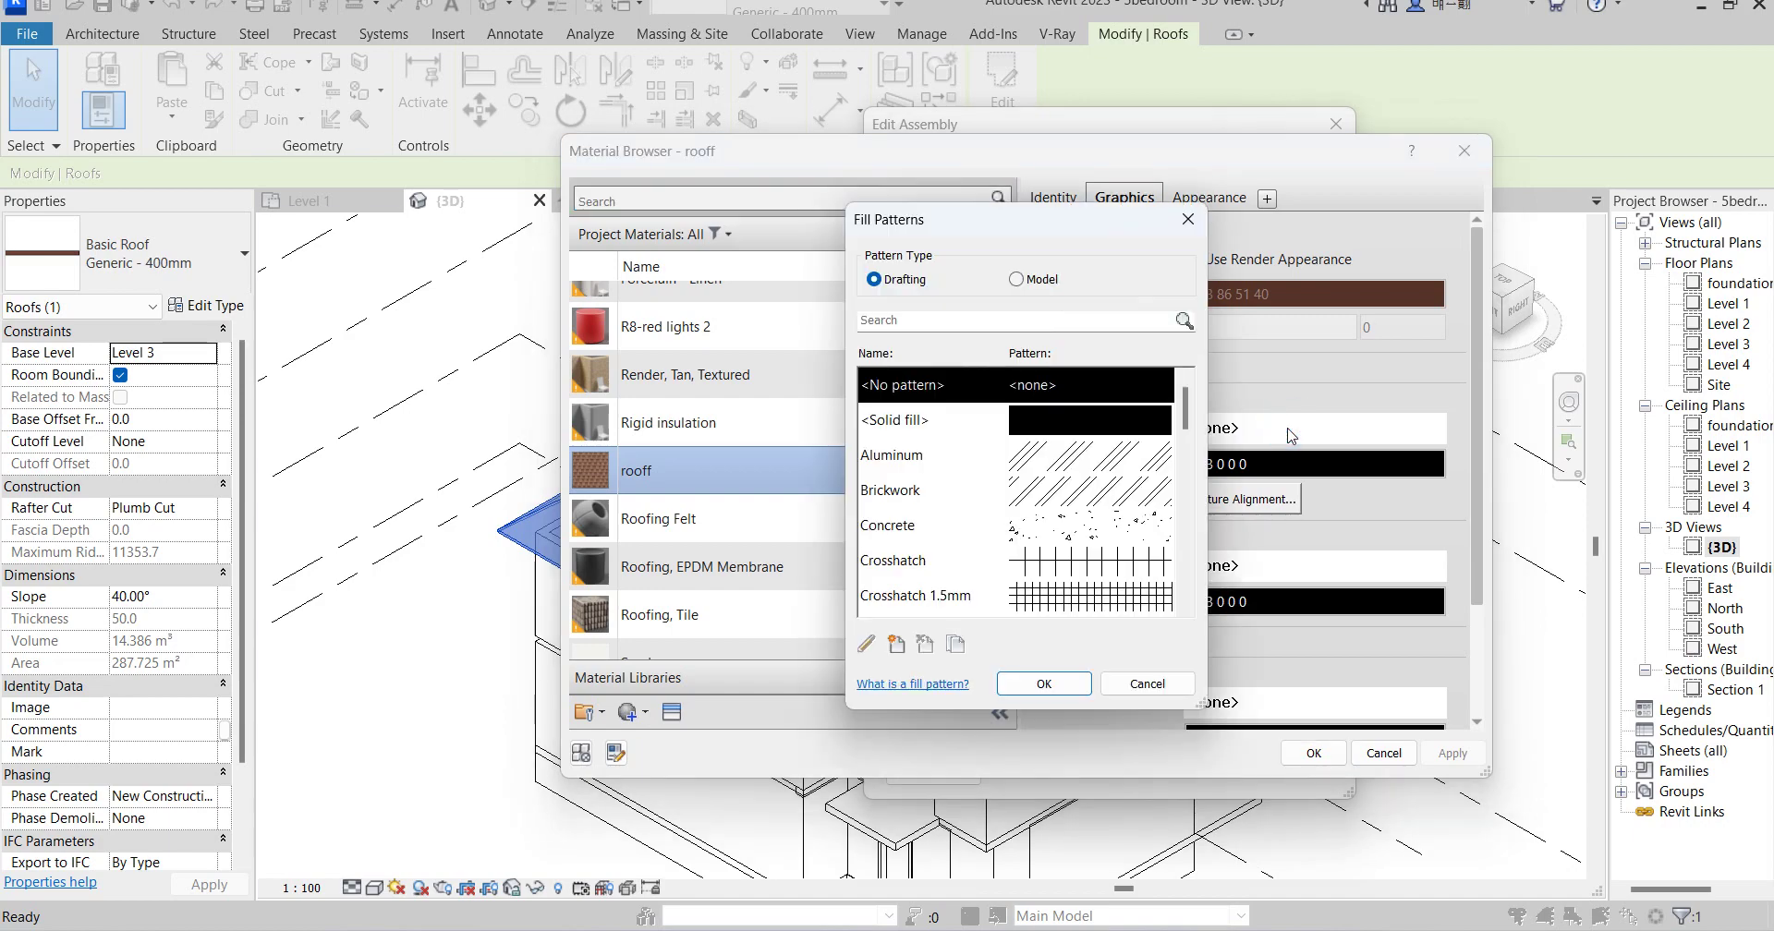
{"action": "left_click", "coordinate": [1016, 280]}
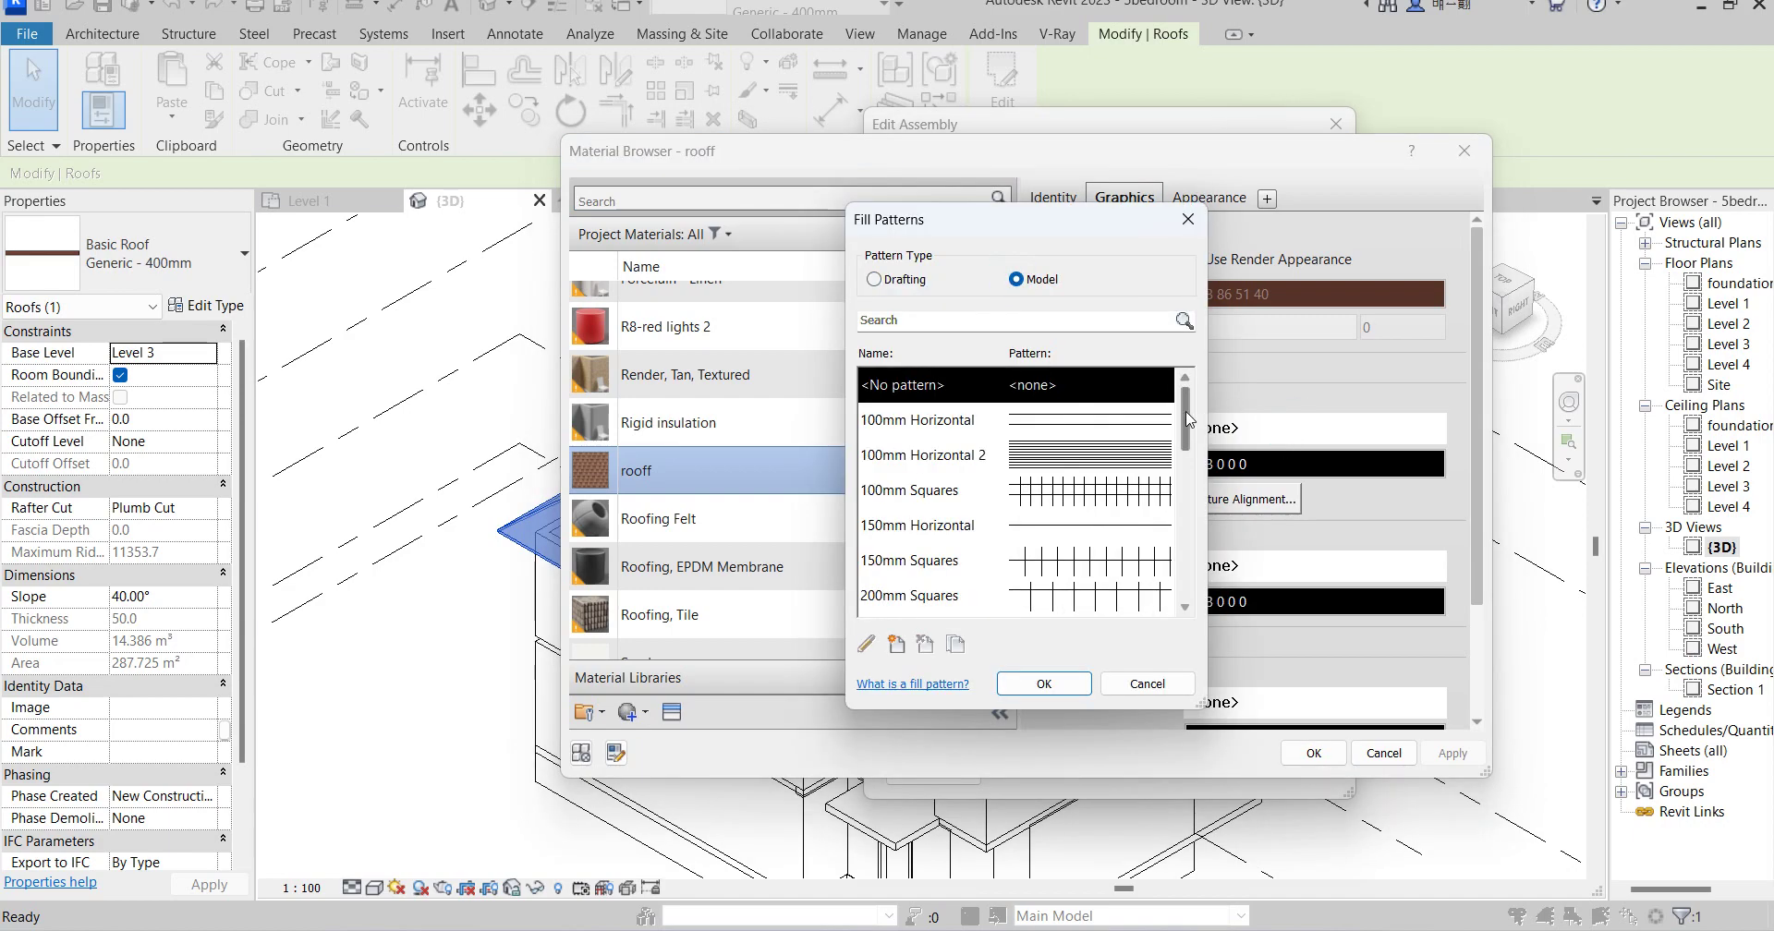
{"action": "left_click_drag", "start_coordinate": [1184, 420], "coordinate": [1201, 526]}
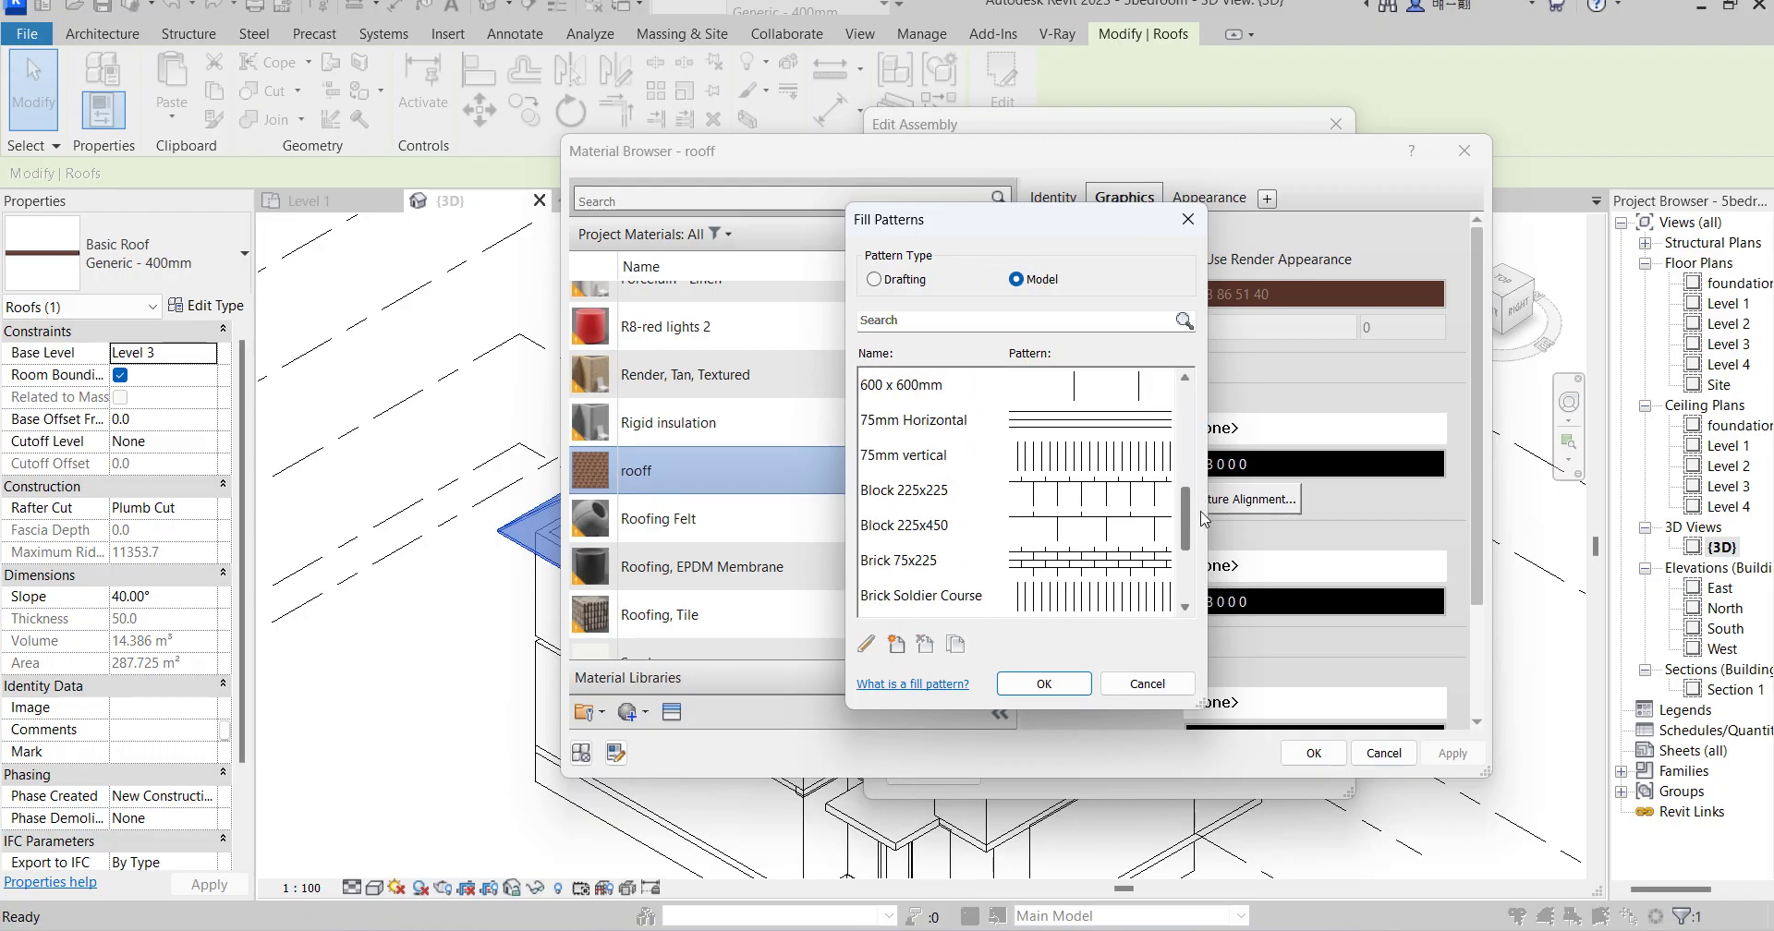
{"action": "left_click", "coordinate": [1143, 457]}
{"action": "left_click", "coordinate": [1053, 685]}
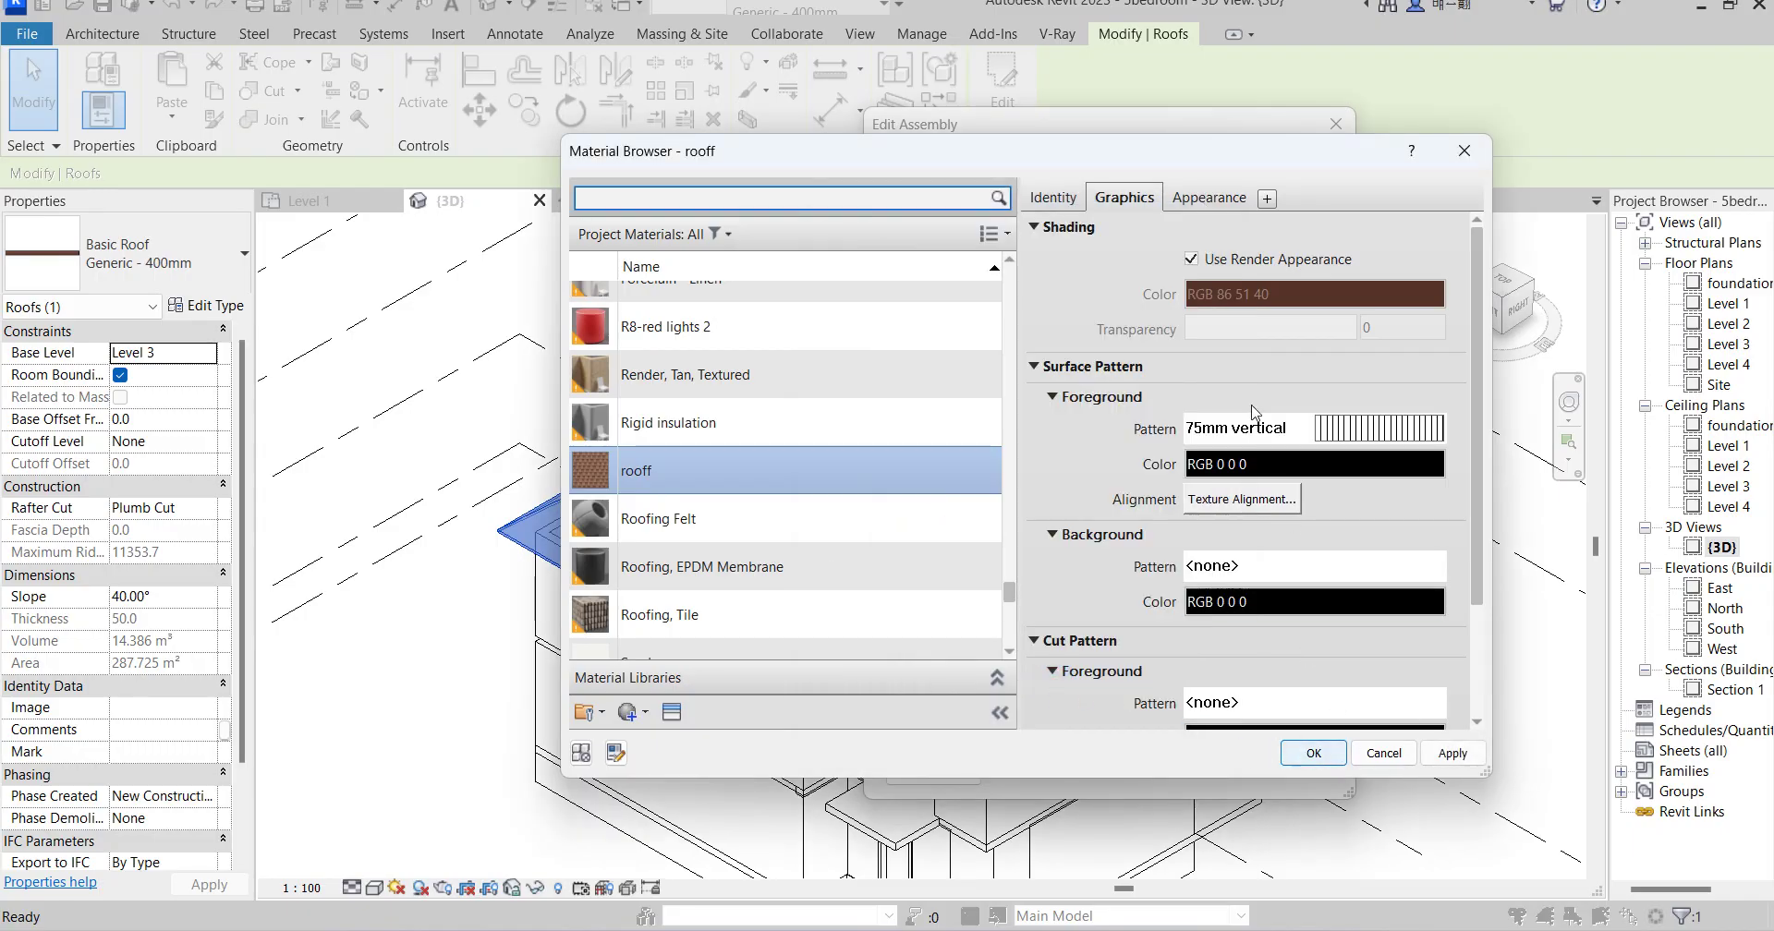
{"action": "left_click", "coordinate": [1310, 760]}
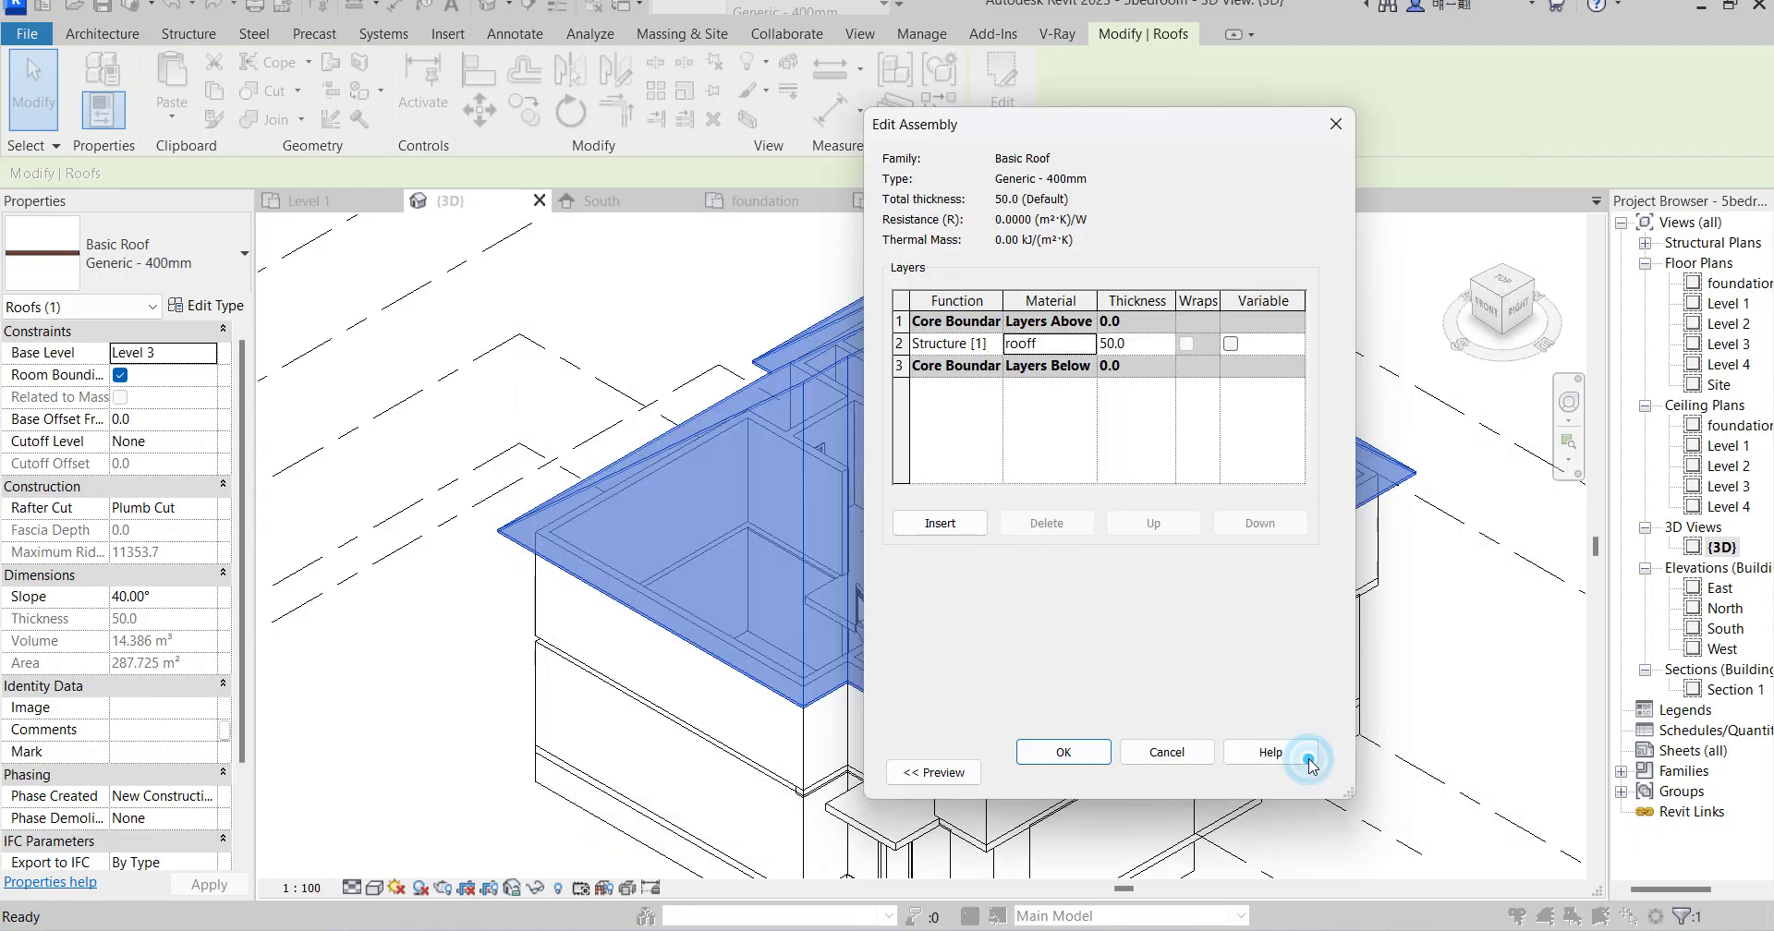
{"action": "left_click", "coordinate": [1067, 754]}
{"action": "left_click", "coordinate": [1077, 774]}
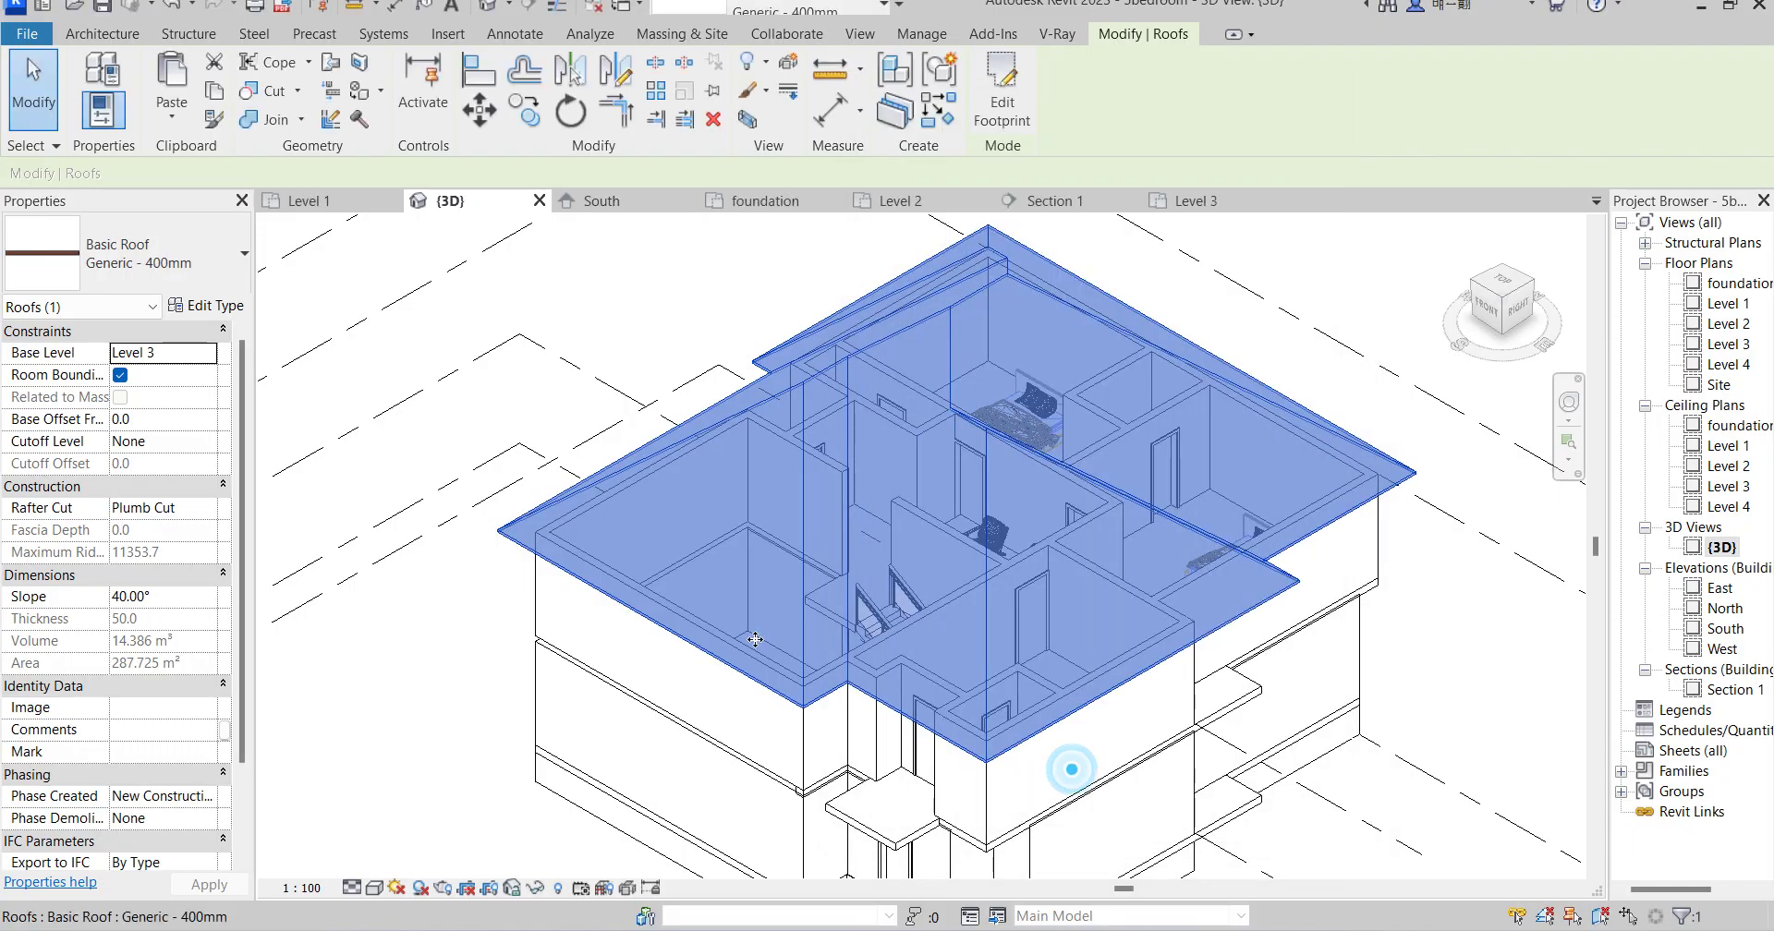
{"action": "left_click", "coordinate": [528, 646]}
{"action": "left_click", "coordinate": [440, 658]}
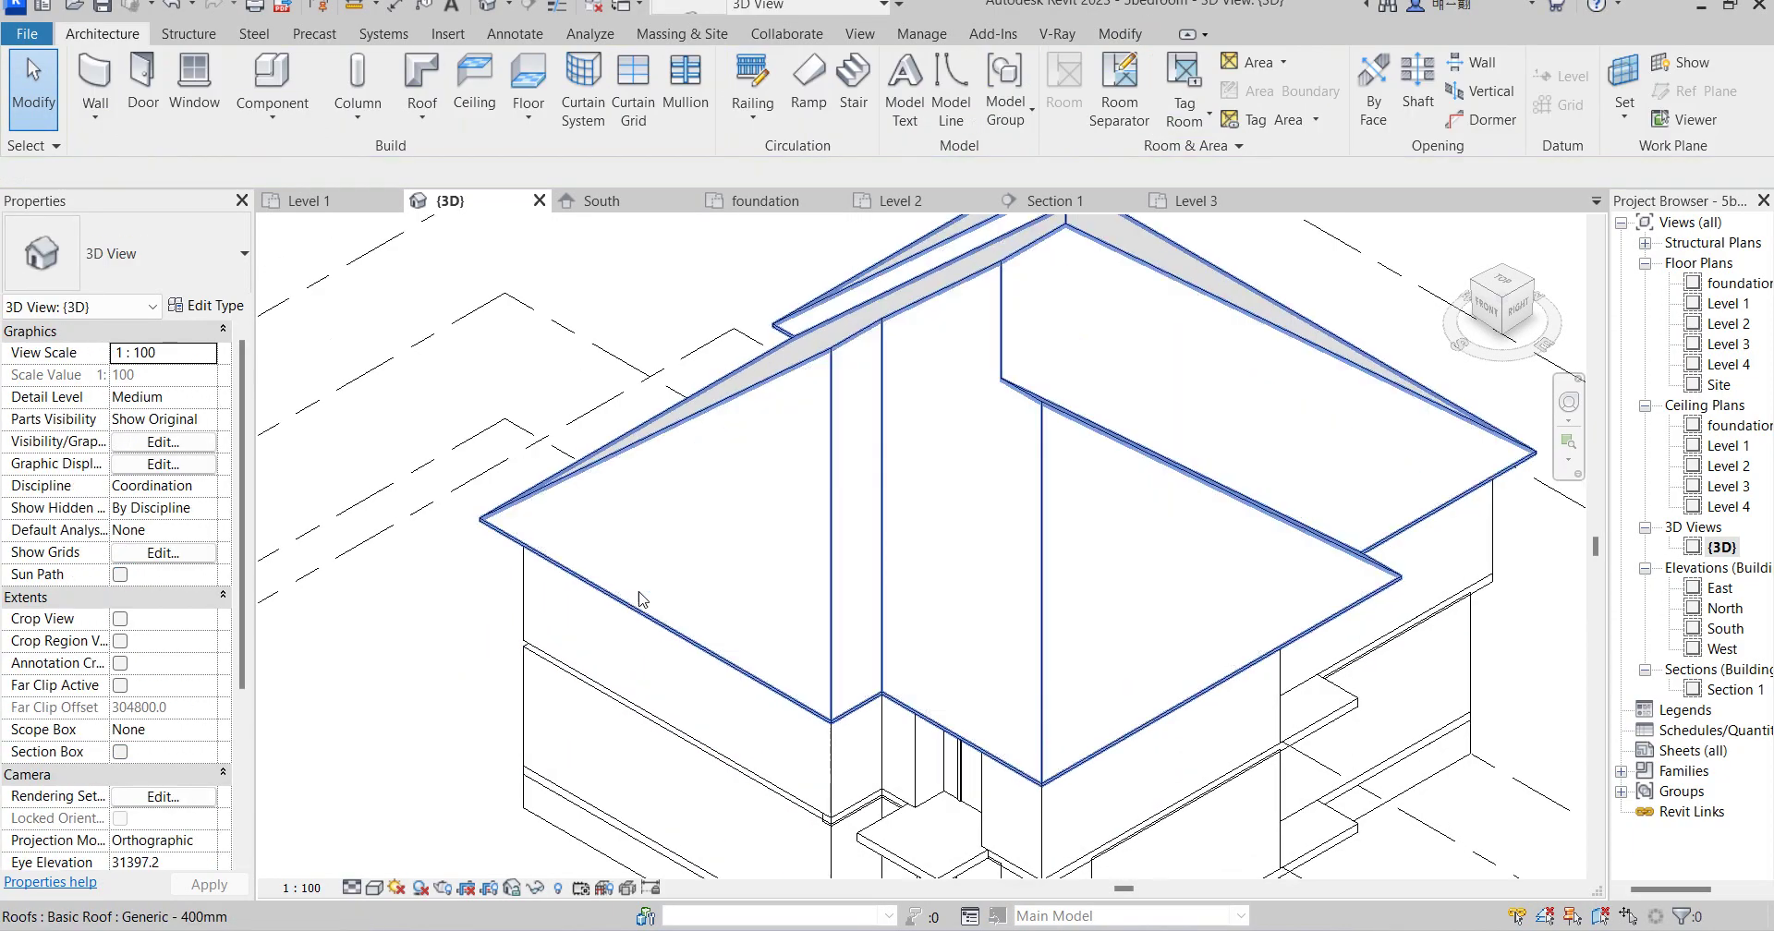
{"action": "scroll", "coordinate": [952, 582], "scroll_direction": "up", "scroll_amount": 5}
{"action": "scroll", "coordinate": [952, 582], "scroll_direction": "down", "scroll_amount": 5}
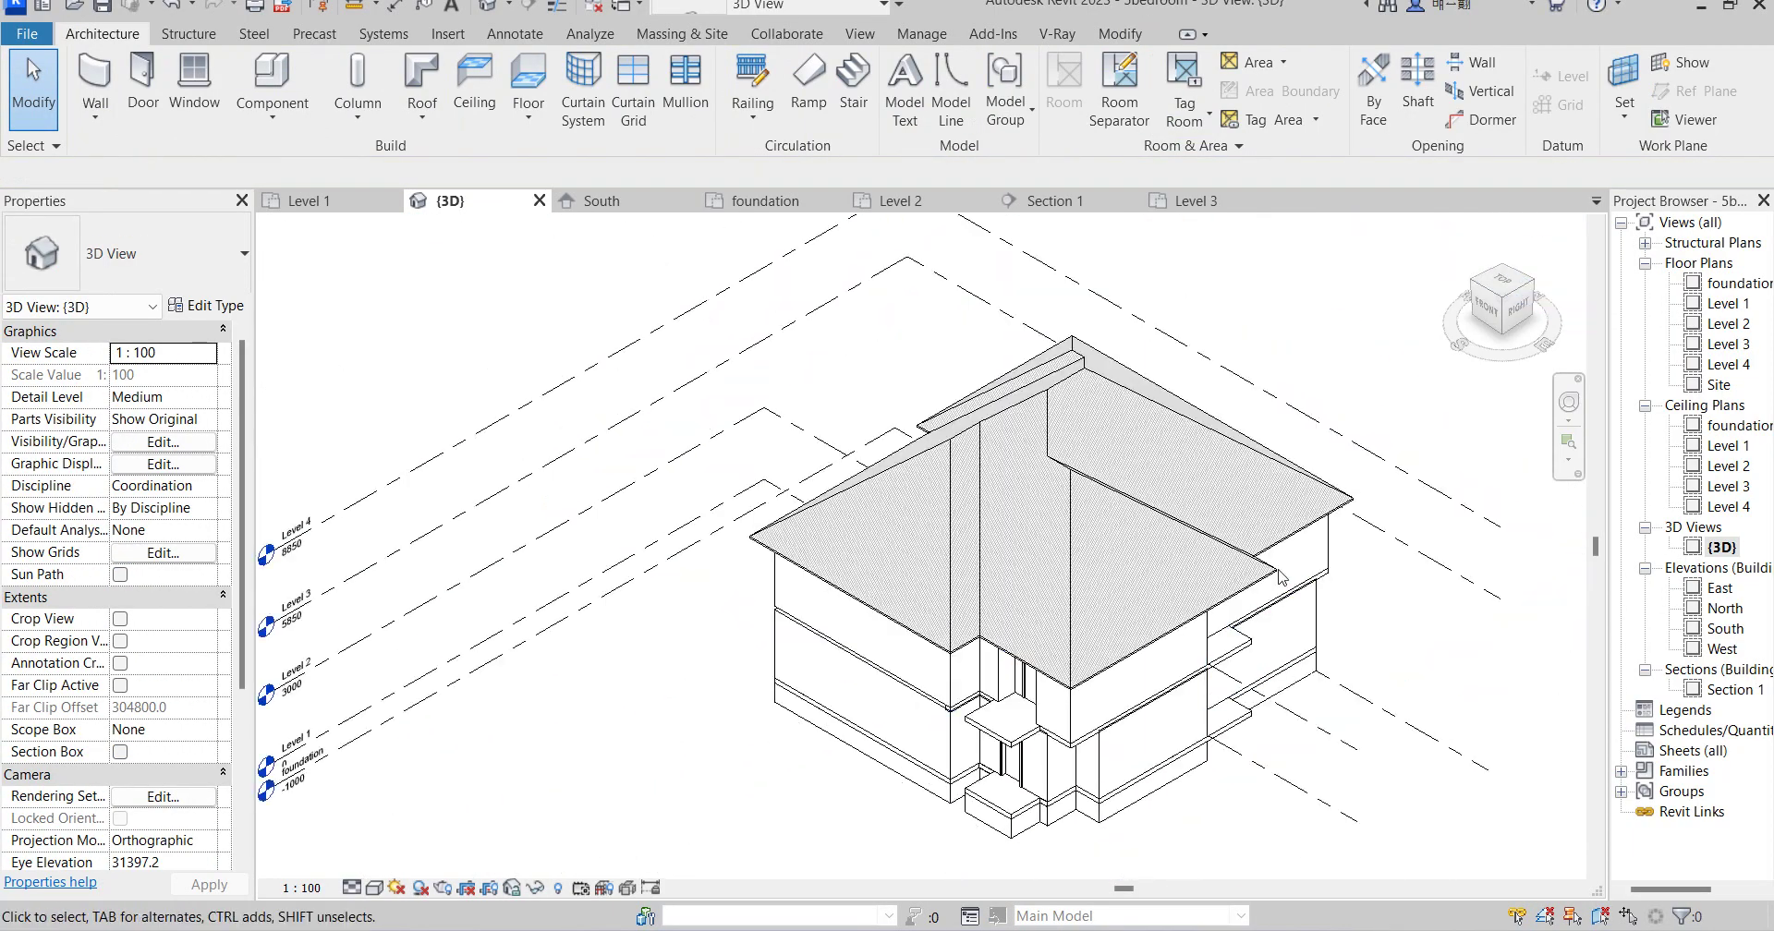
Copy the roof about 65 mm straight up in the South elevation, stacking the copy directly on the original roof at the eave.
{"action": "left_click", "coordinate": [1208, 594]}
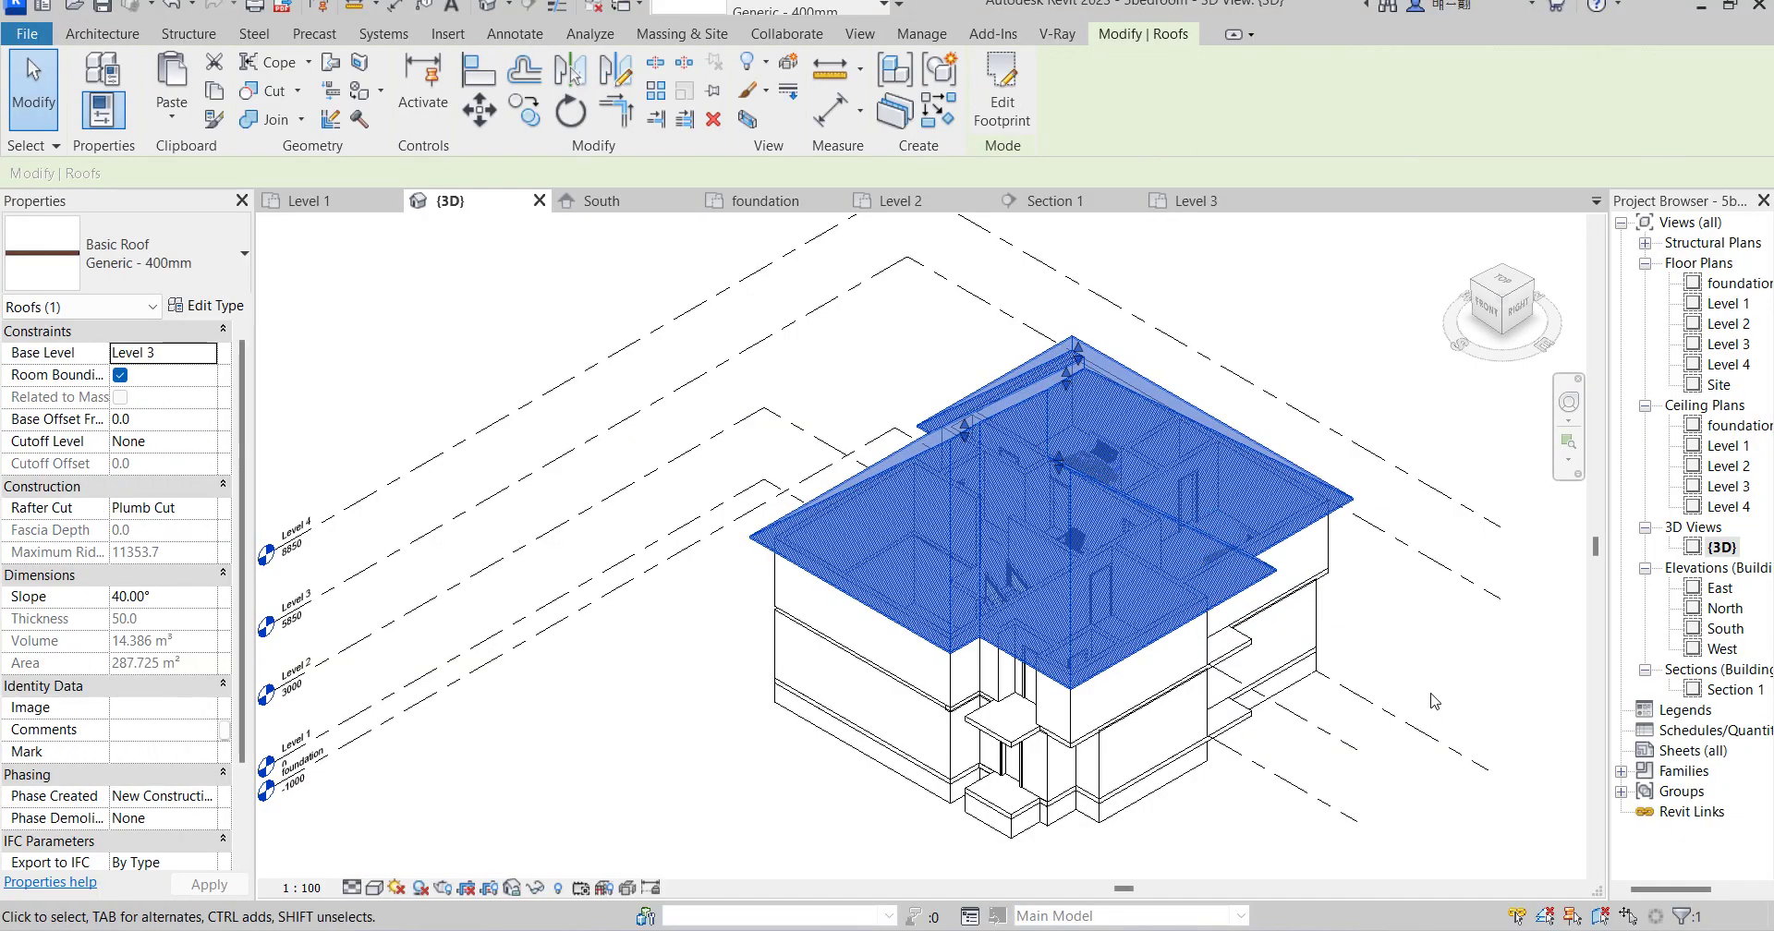
{"action": "double_click", "coordinate": [1723, 628]}
{"action": "scroll", "coordinate": [1007, 596], "scroll_direction": "up", "scroll_amount": 5}
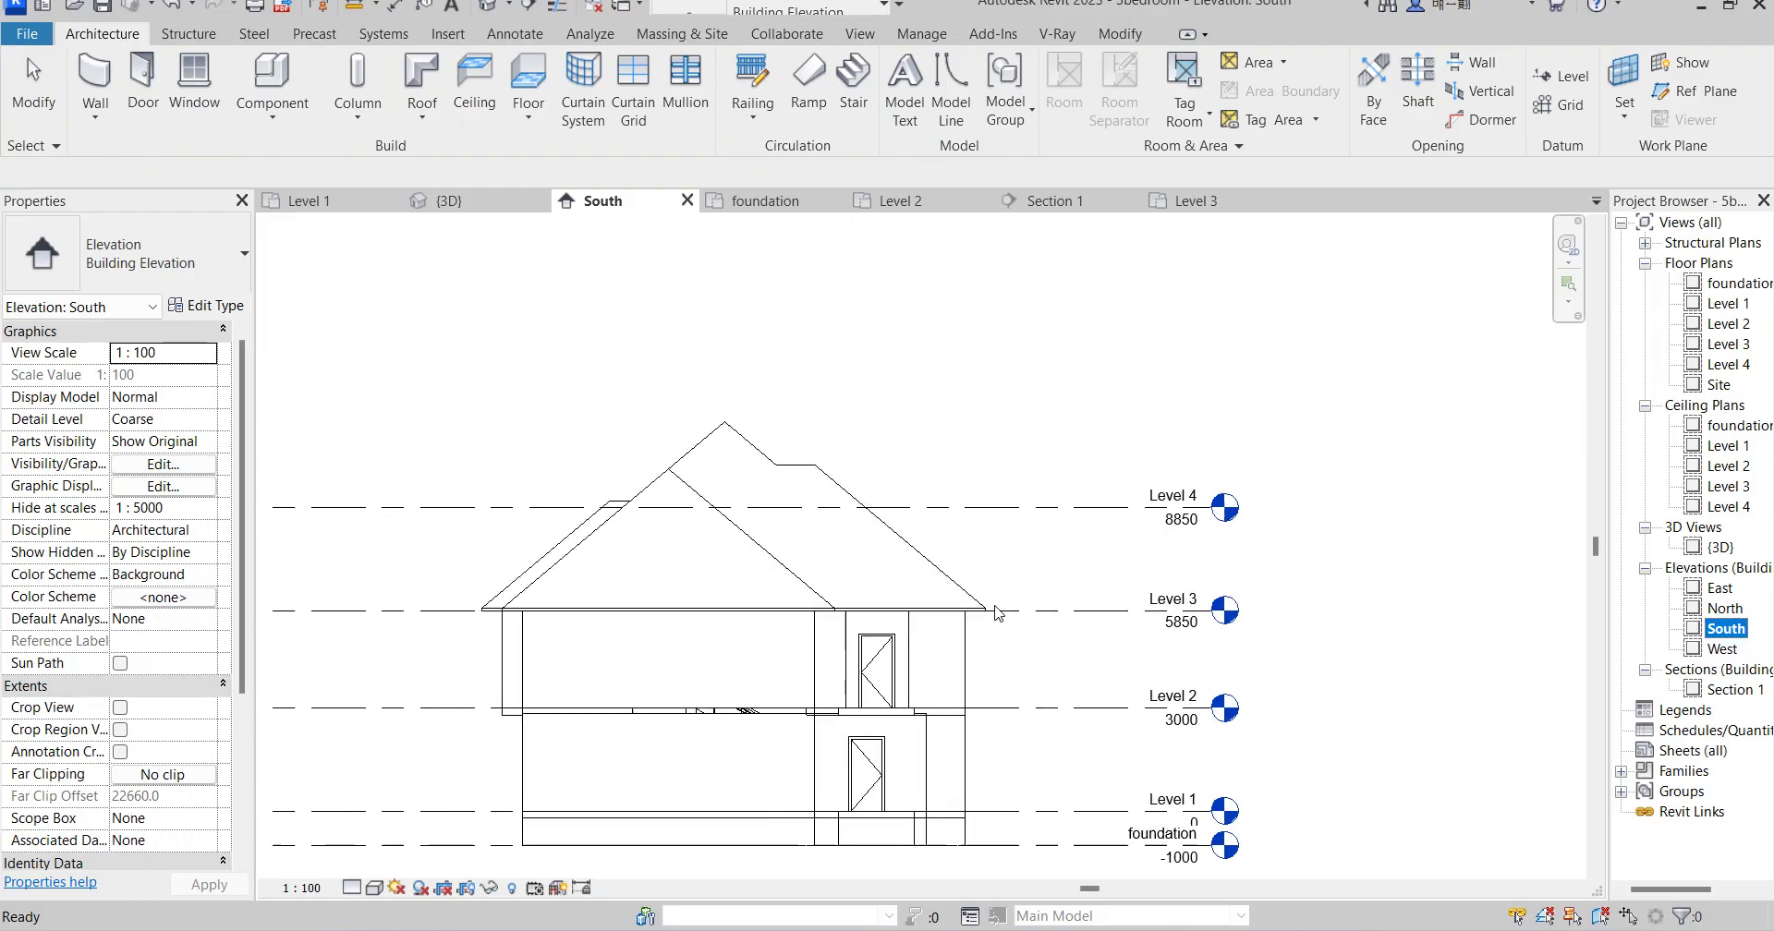
{"action": "left_click", "coordinate": [1006, 596]}
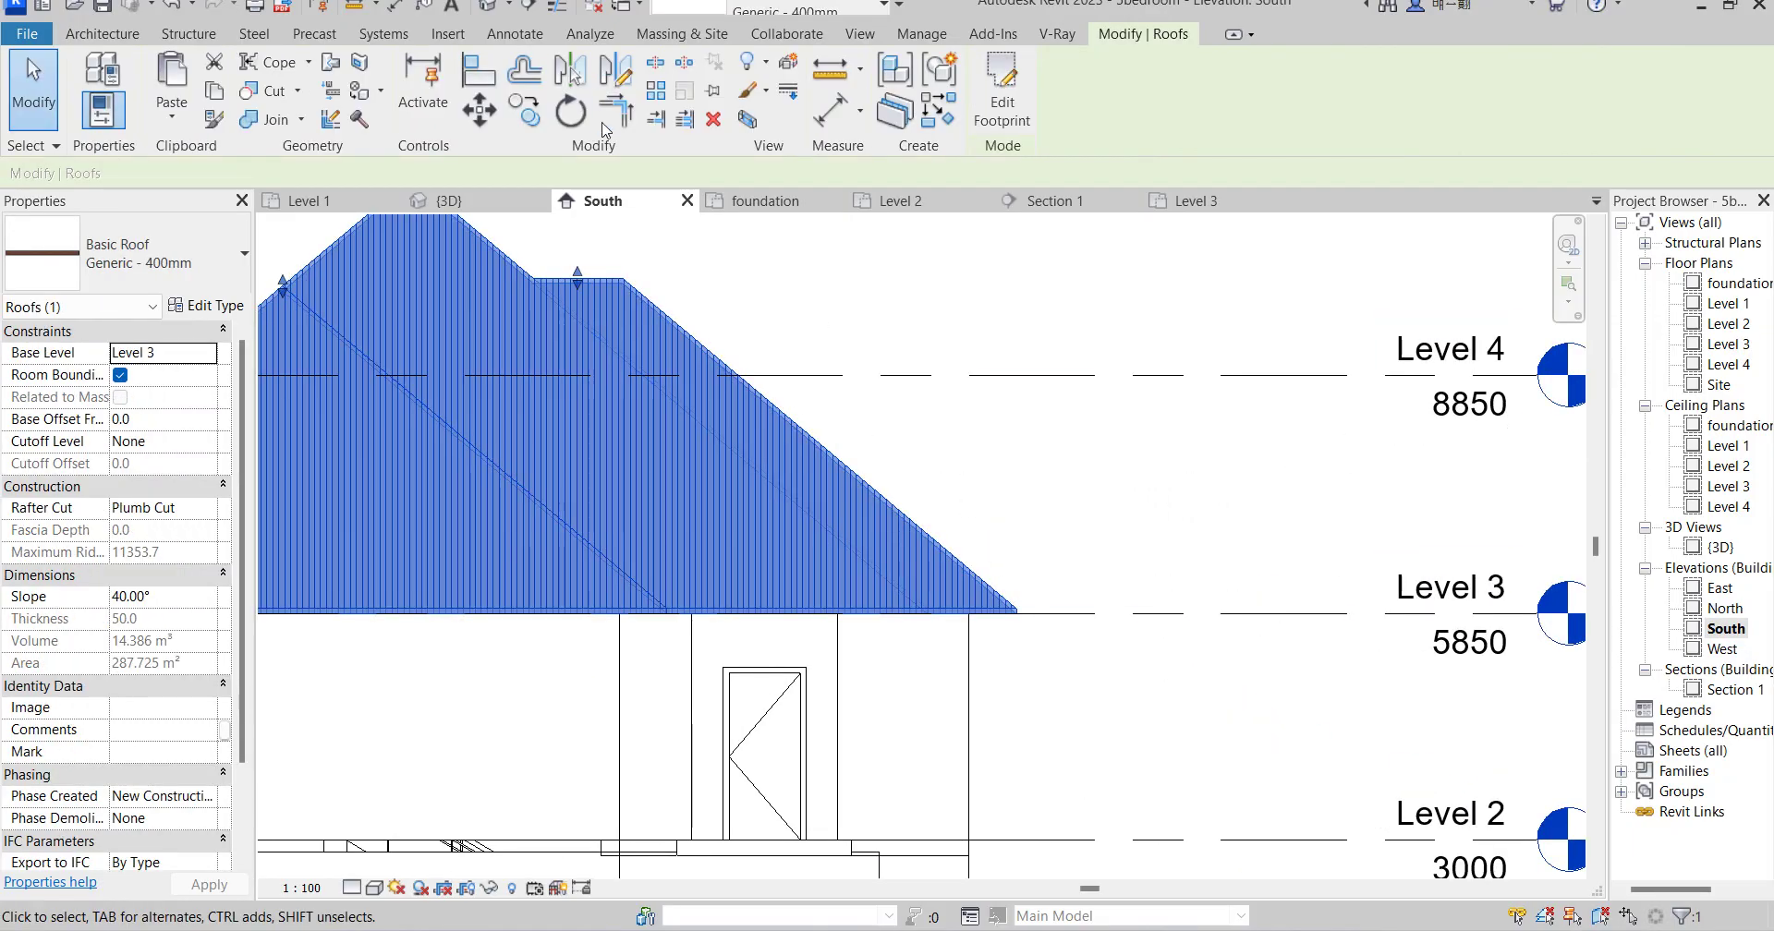
{"action": "left_click", "coordinate": [525, 109]}
{"action": "scroll", "coordinate": [1010, 642], "scroll_direction": "up", "scroll_amount": 4}
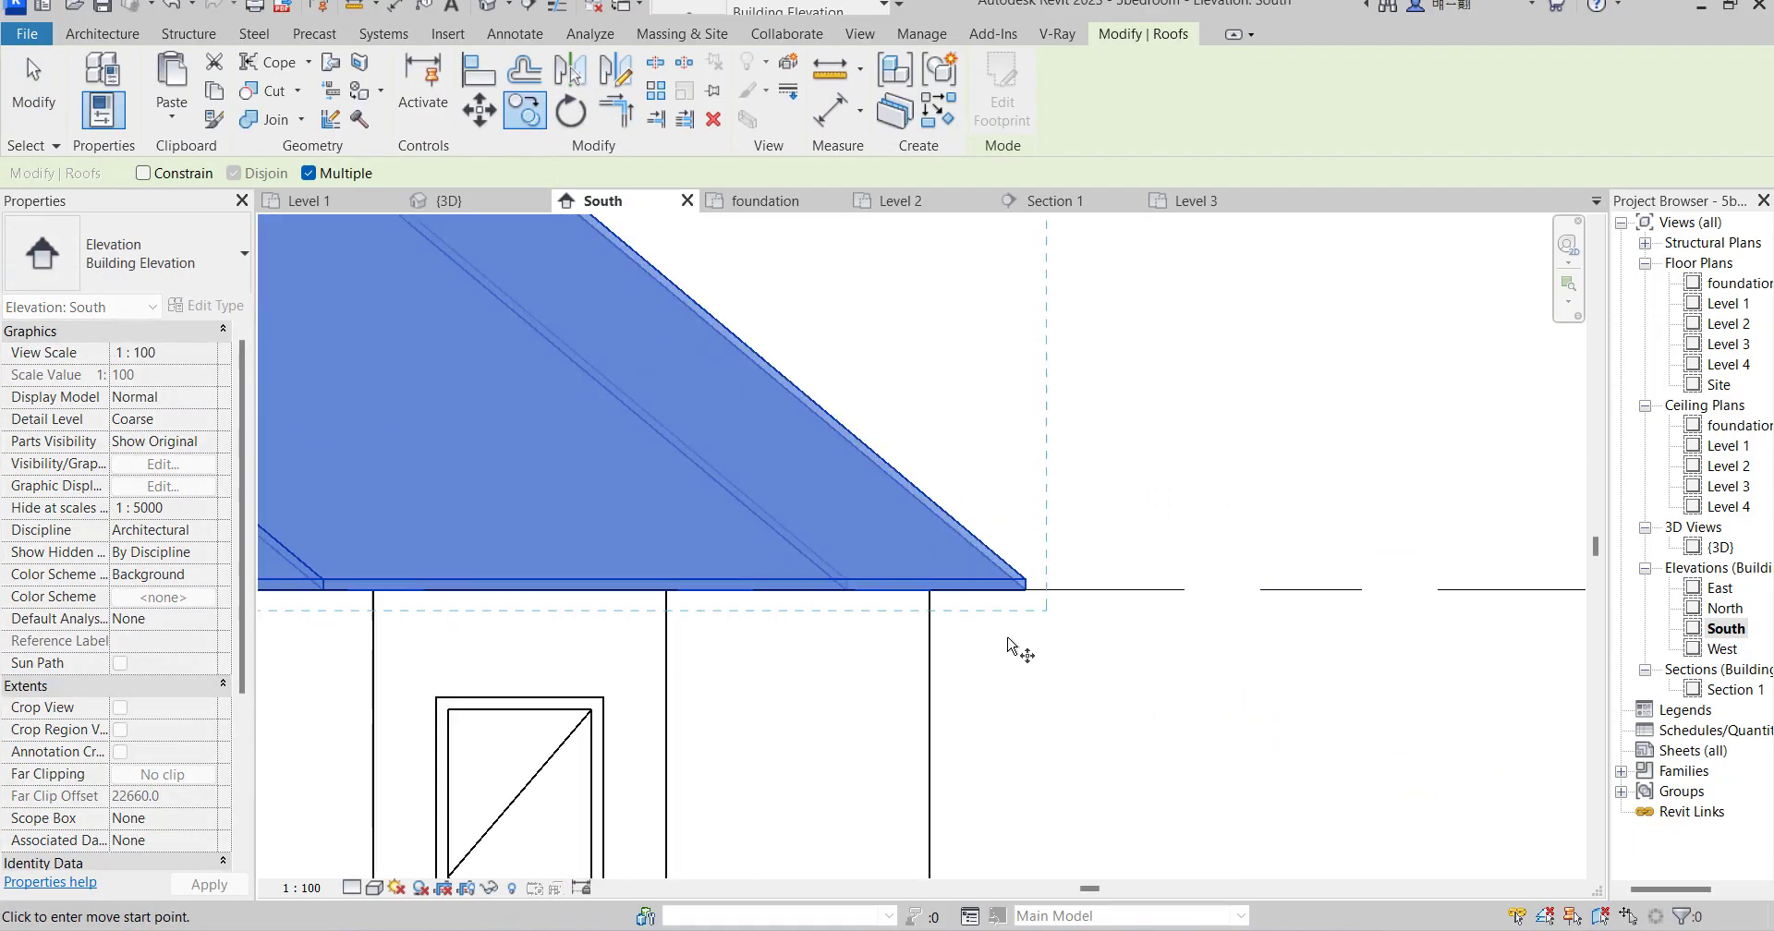
{"action": "left_click", "coordinate": [1043, 547]}
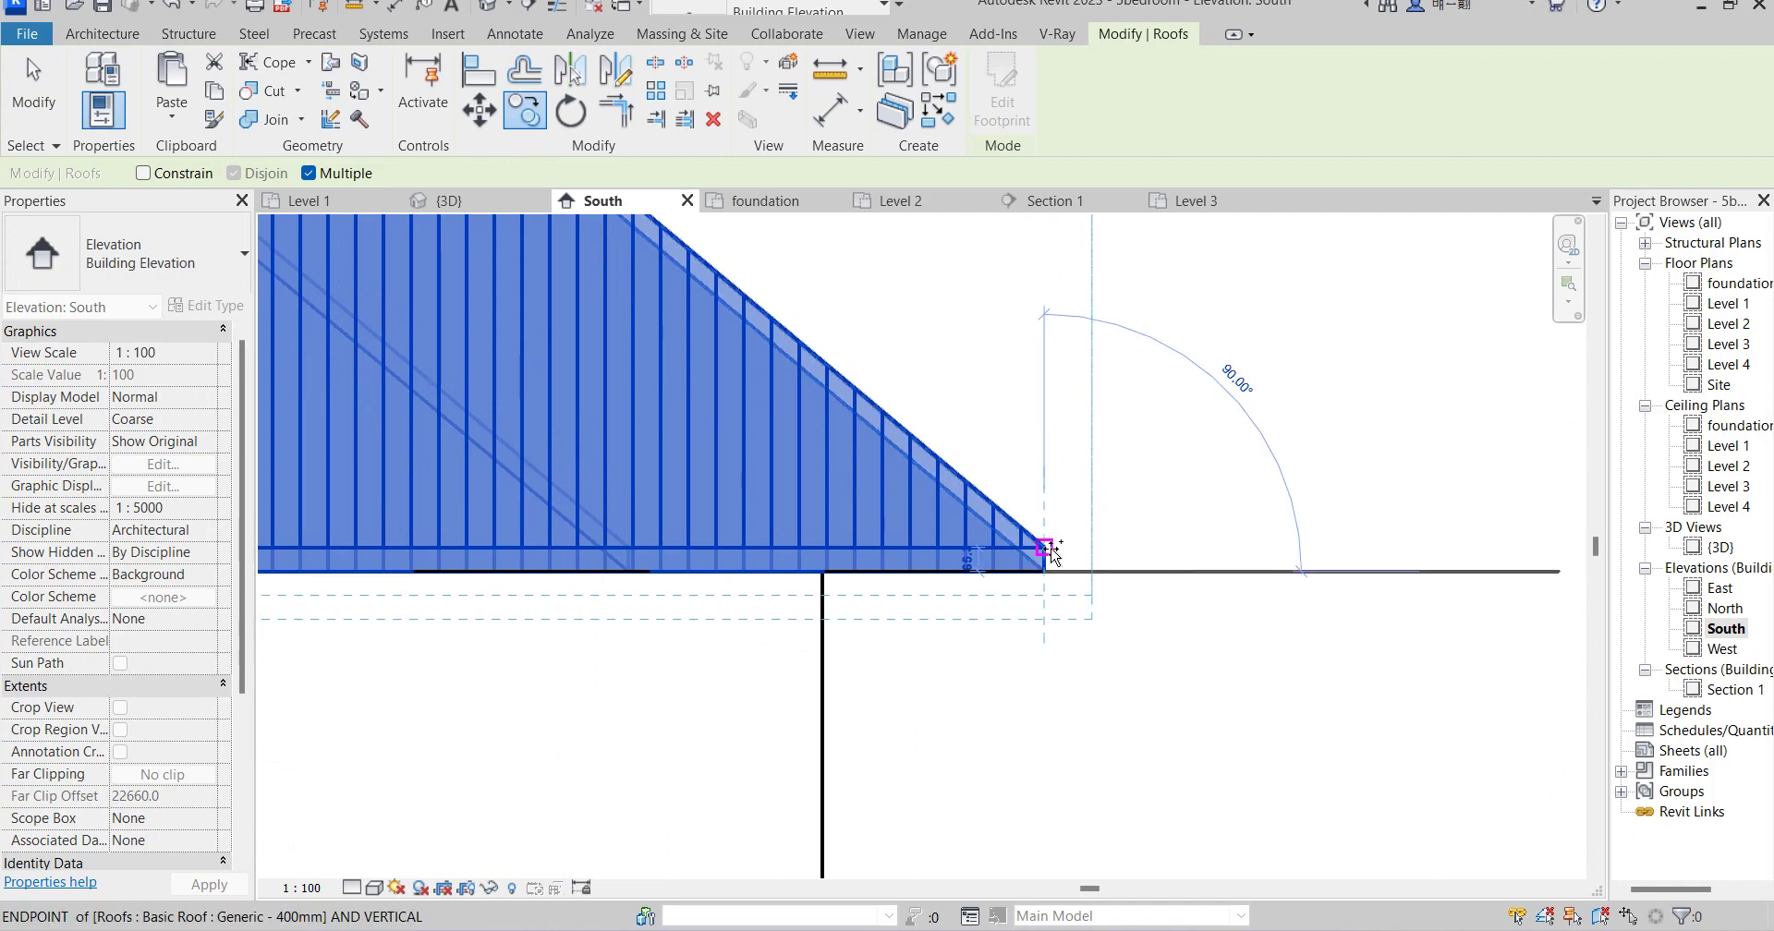
{"action": "right_click", "coordinate": [1137, 427]}
{"action": "left_click", "coordinate": [1201, 444]}
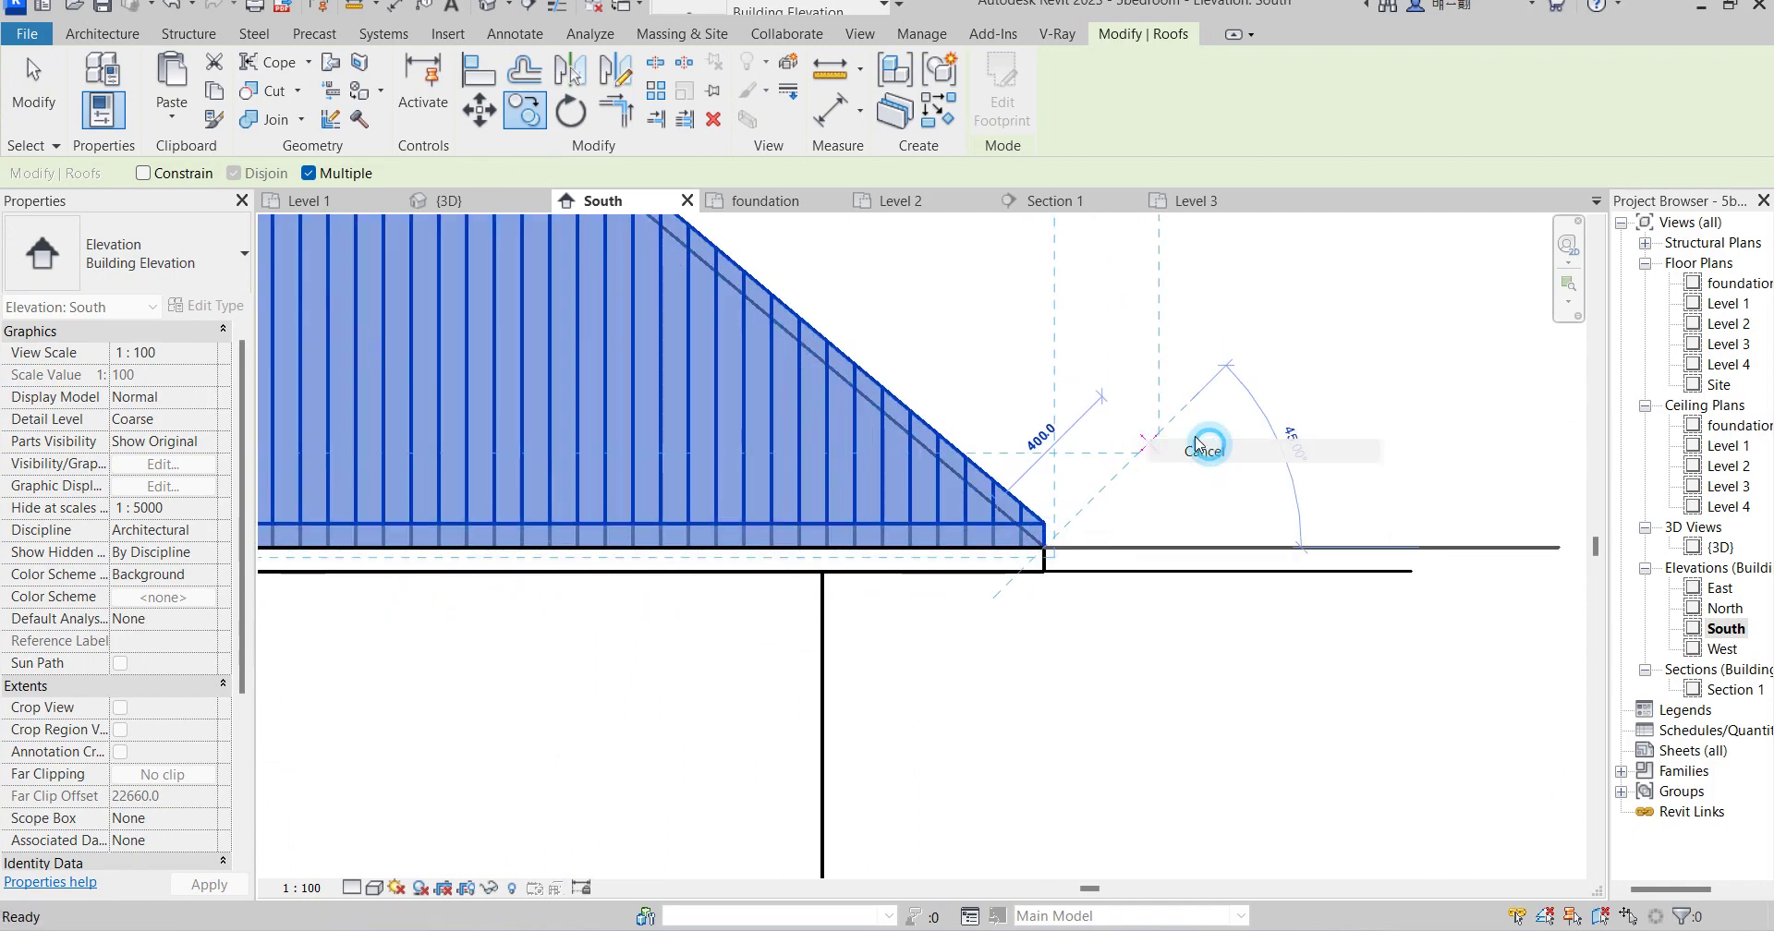
{"action": "right_click", "coordinate": [1098, 339]}
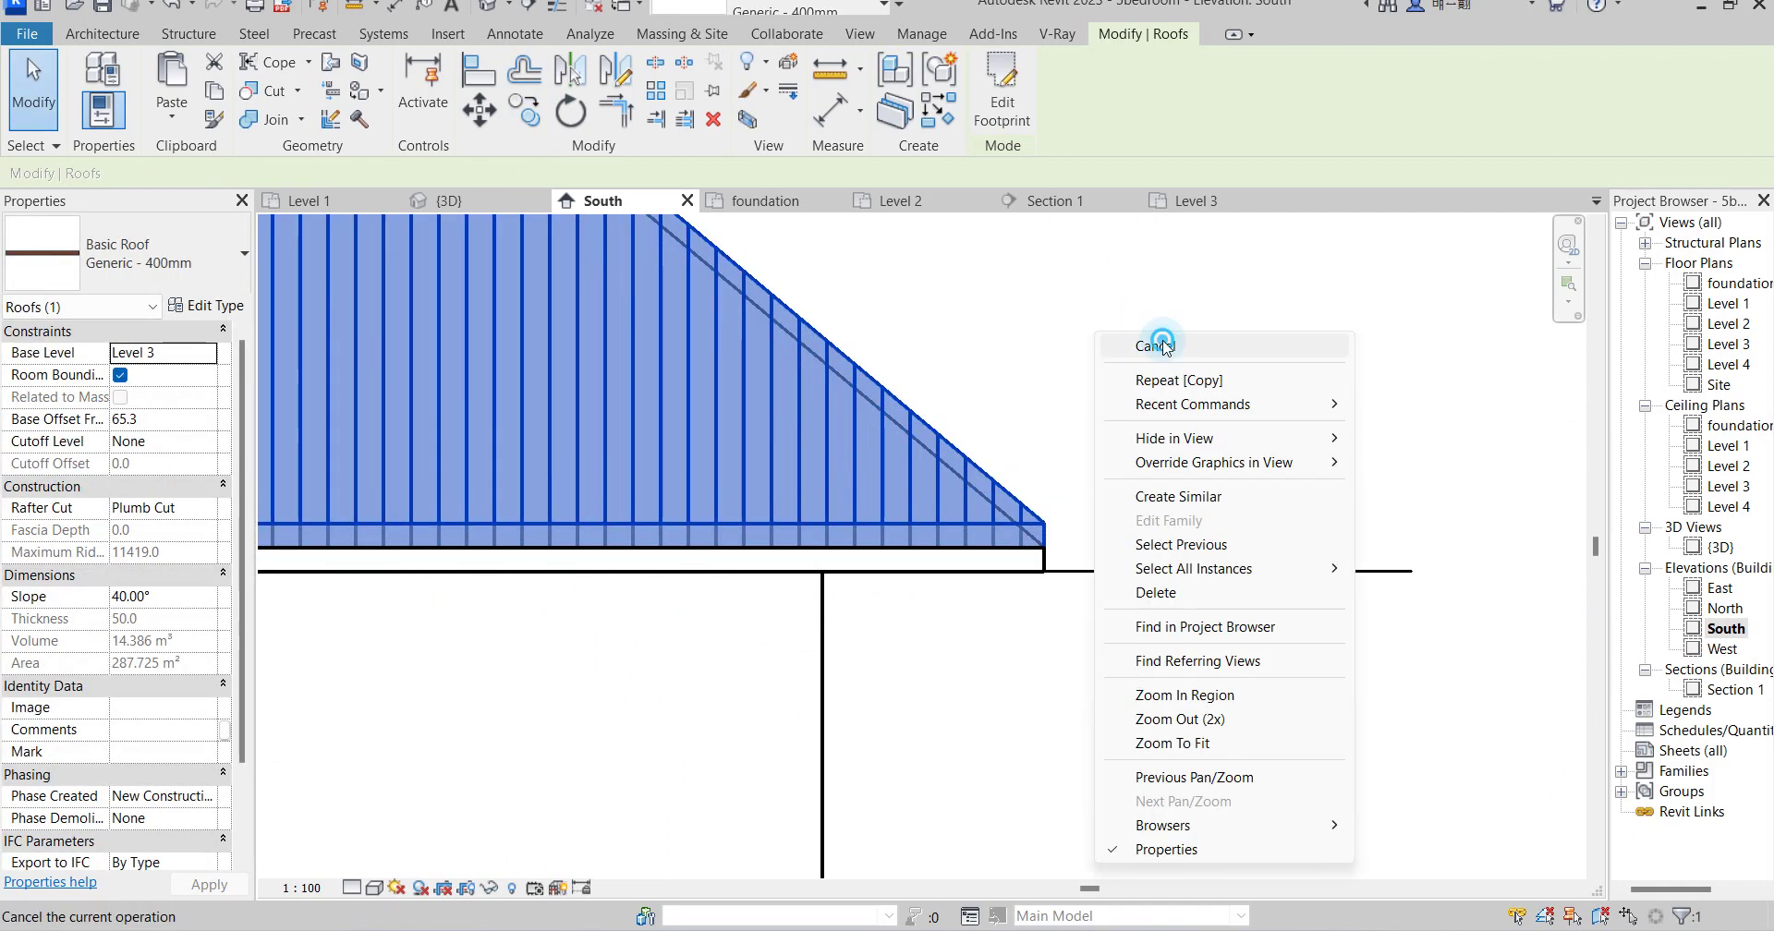
{"action": "left_click", "coordinate": [1150, 349]}
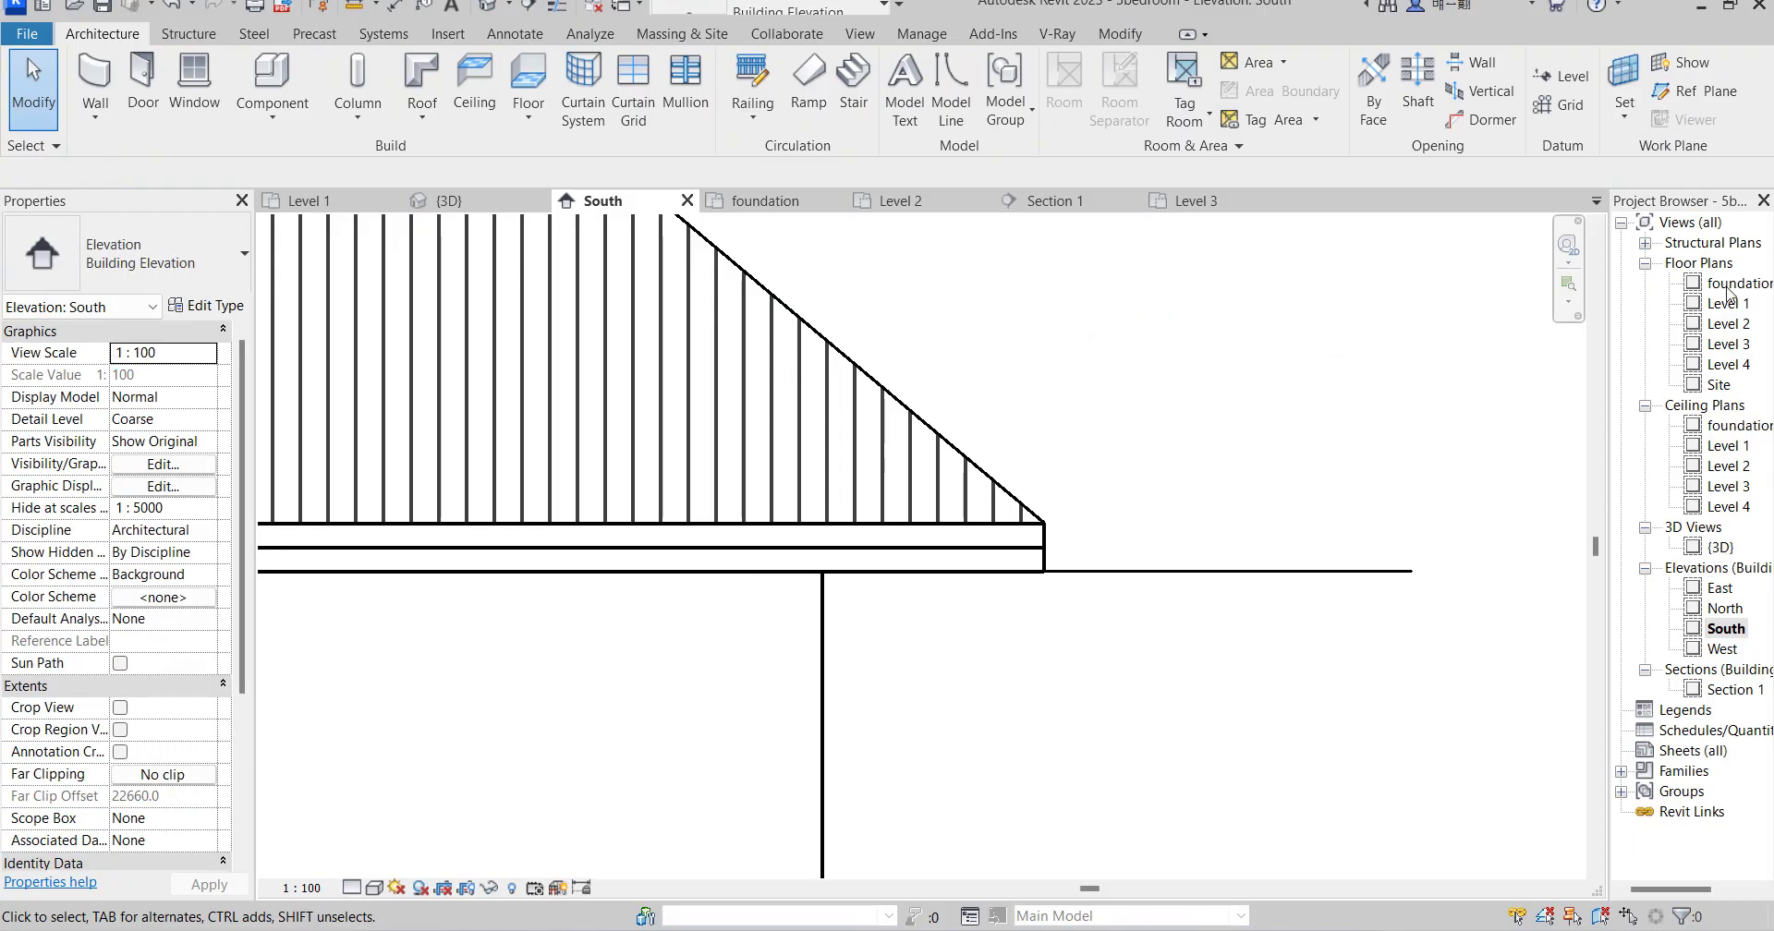
Open the Site floor plan and start a vertical opening in the roof, with its boundary picked from existing edges.
{"action": "double_click", "coordinate": [1717, 386]}
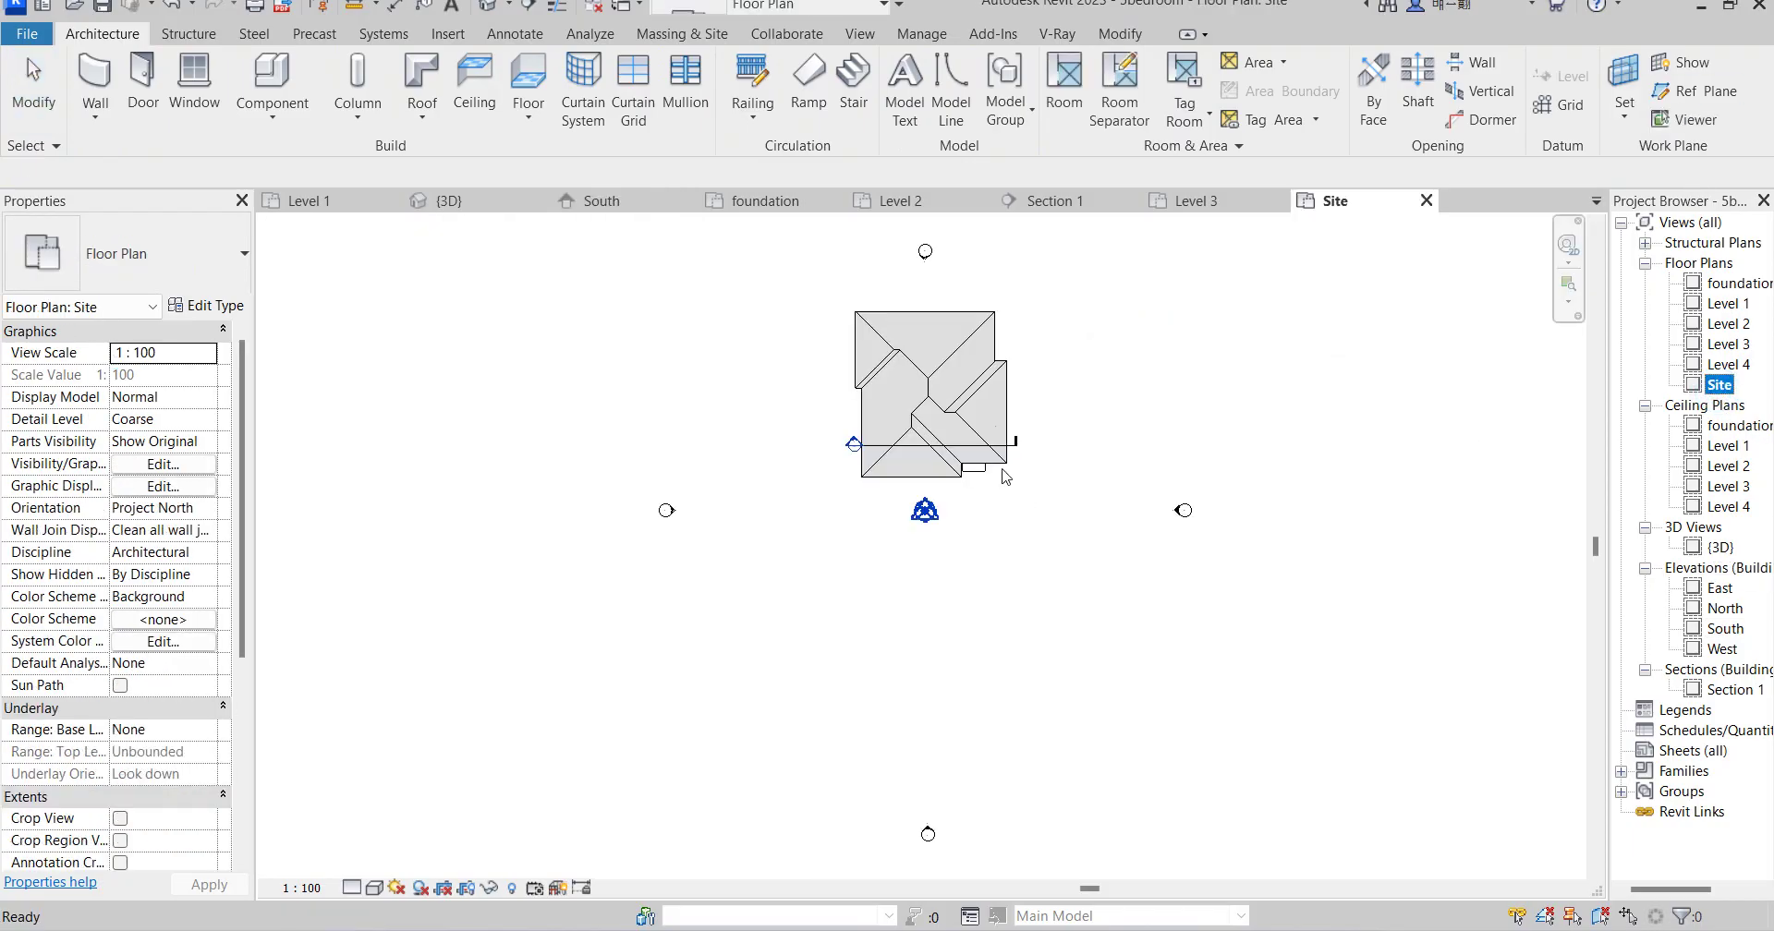
{"action": "scroll", "coordinate": [953, 263], "scroll_direction": "up", "scroll_amount": 3}
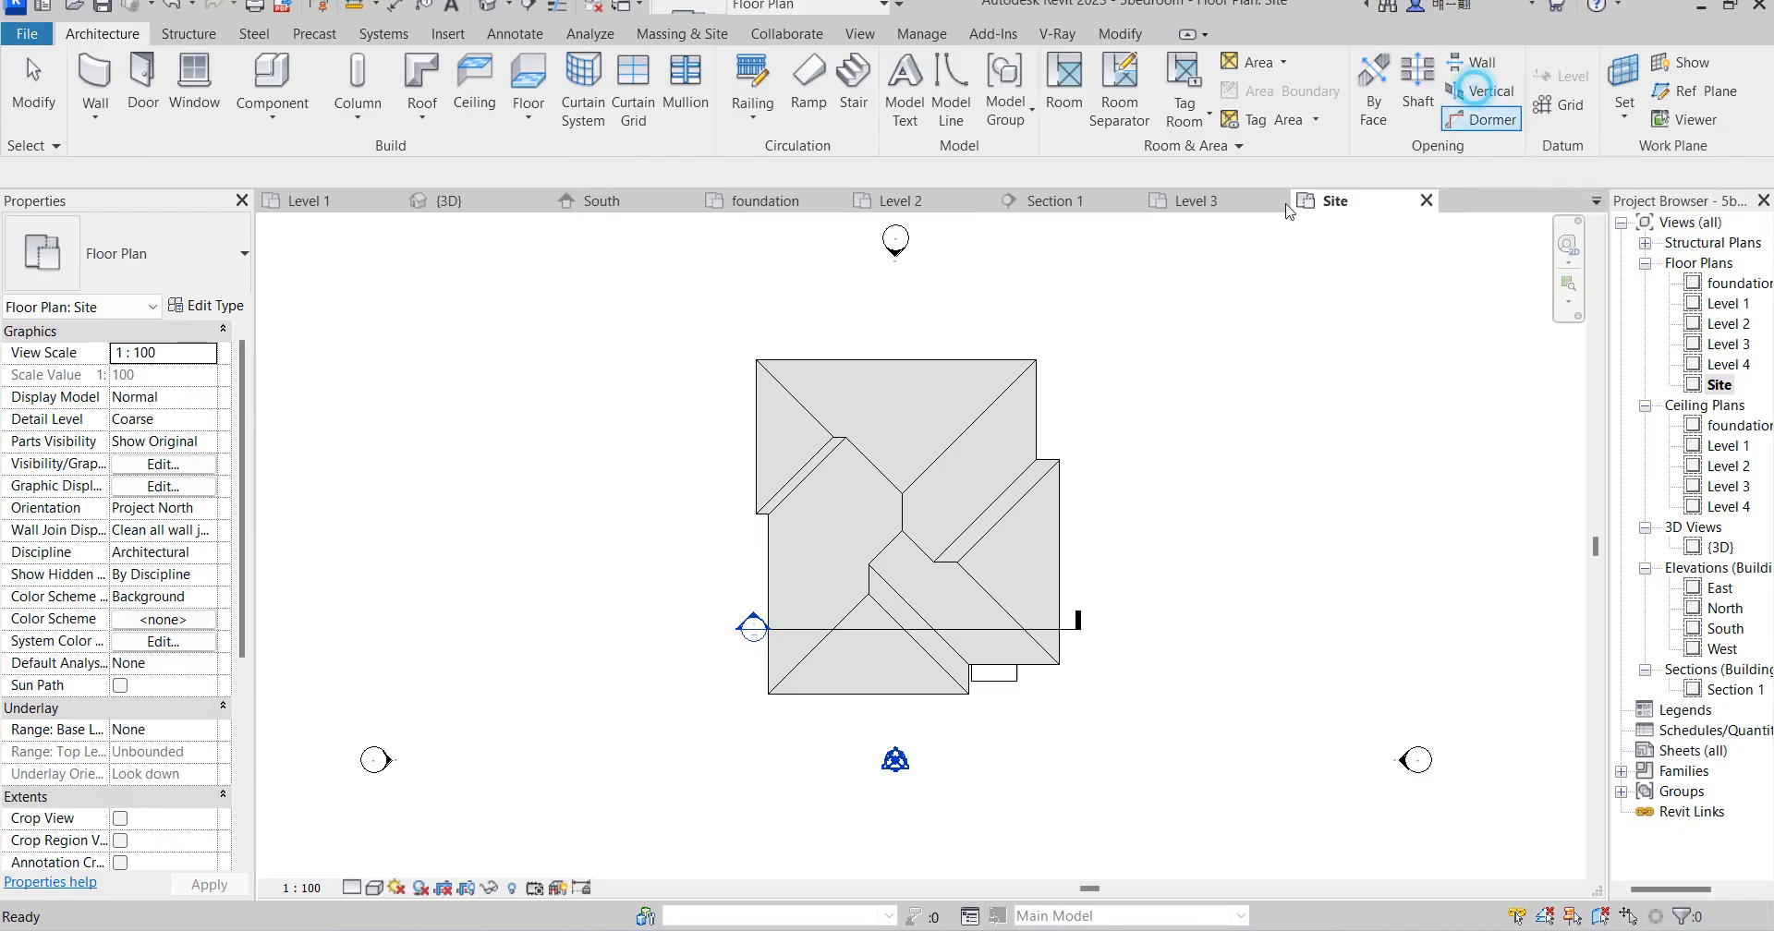
{"action": "left_click", "coordinate": [907, 528]}
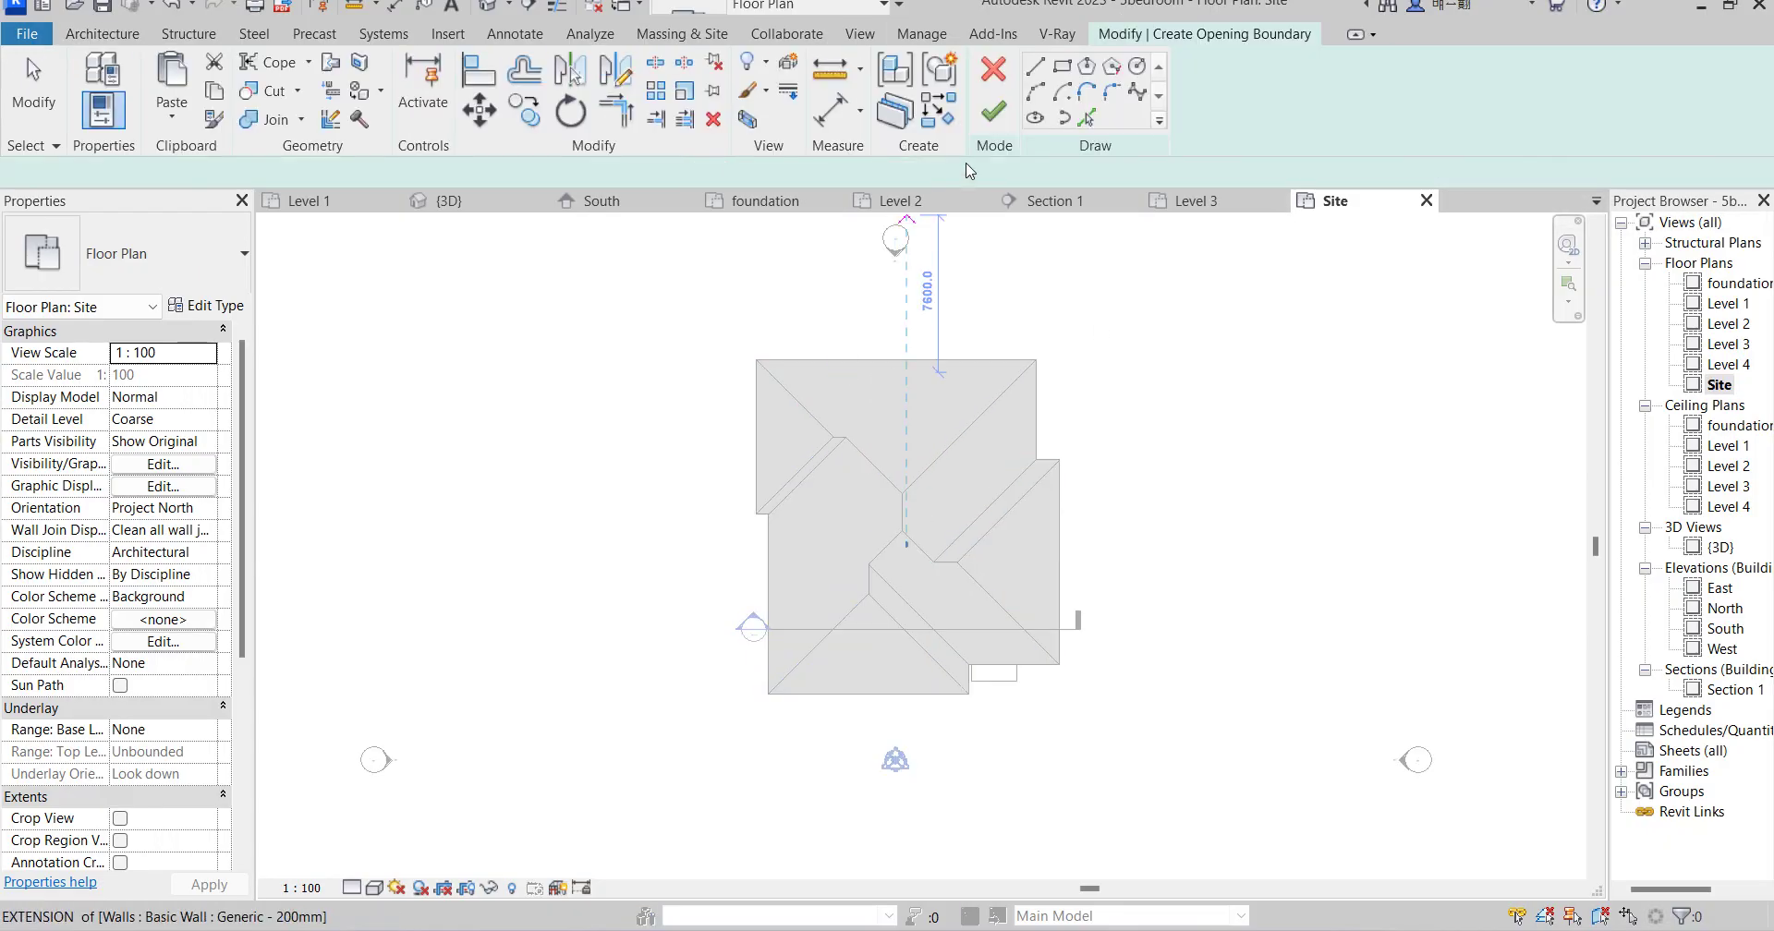
{"action": "left_click", "coordinate": [1087, 117]}
Set the pick offset to 80 mm and begin the opening boundary along the diagonal ridge northwest of the central ridge.
{"action": "scroll", "coordinate": [889, 462], "scroll_direction": "up", "scroll_amount": 3}
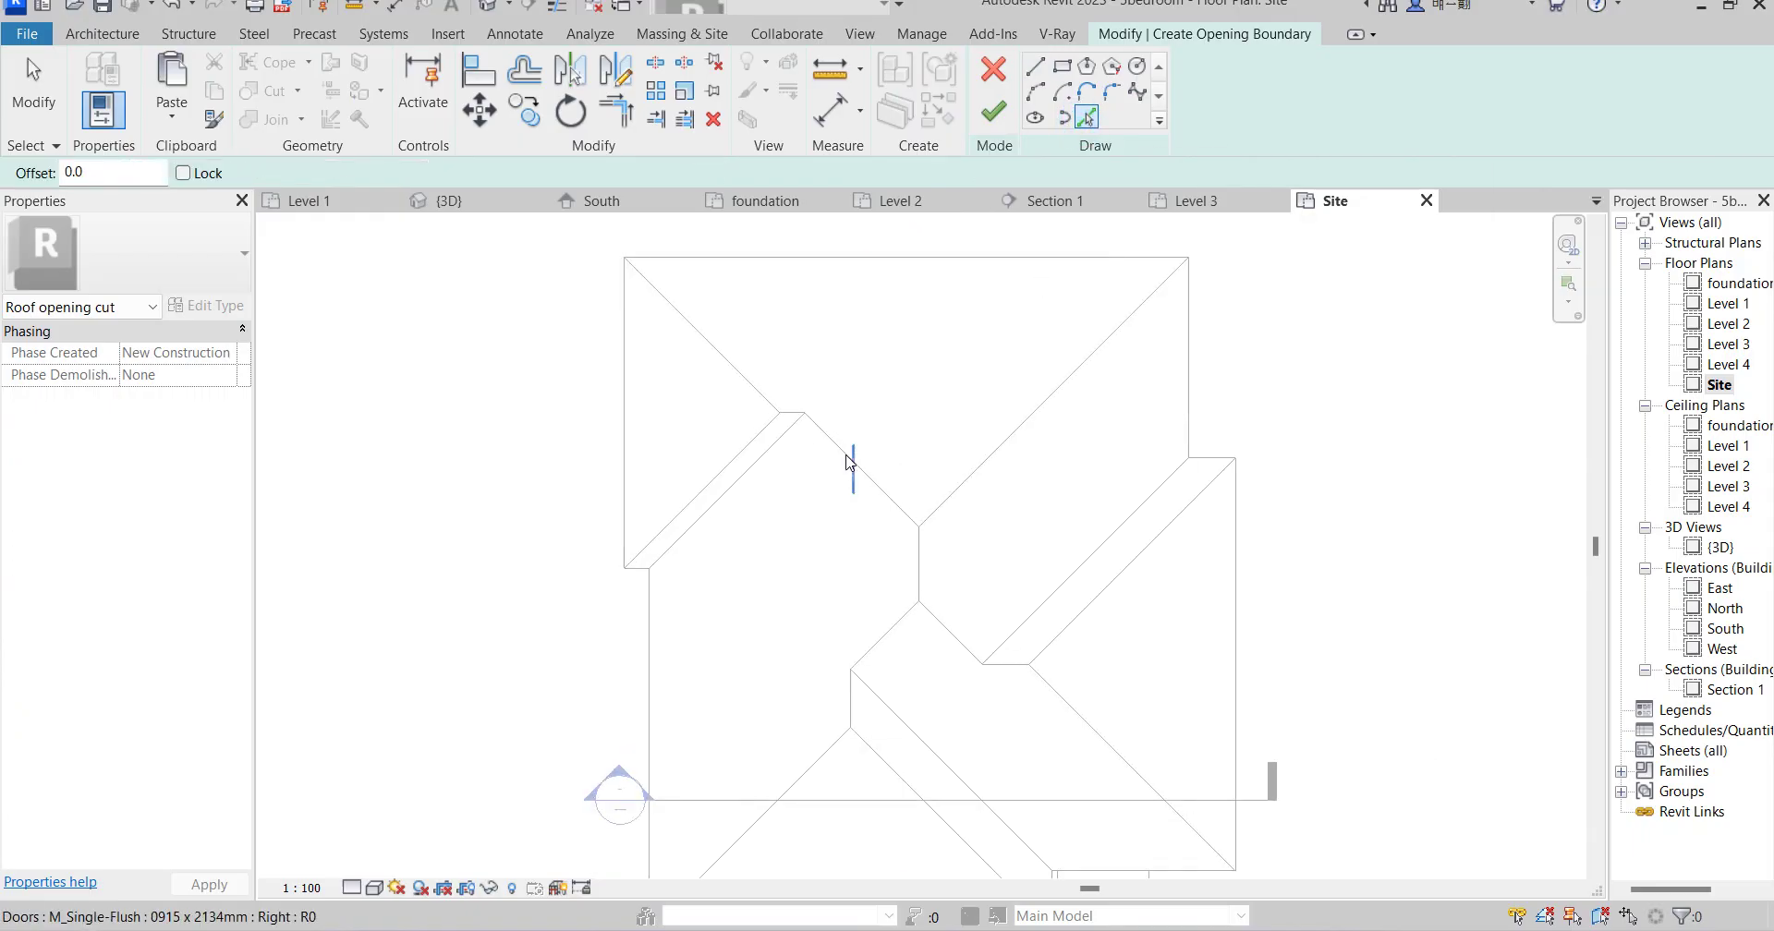
{"action": "scroll", "coordinate": [850, 462], "scroll_direction": "up", "scroll_amount": 3}
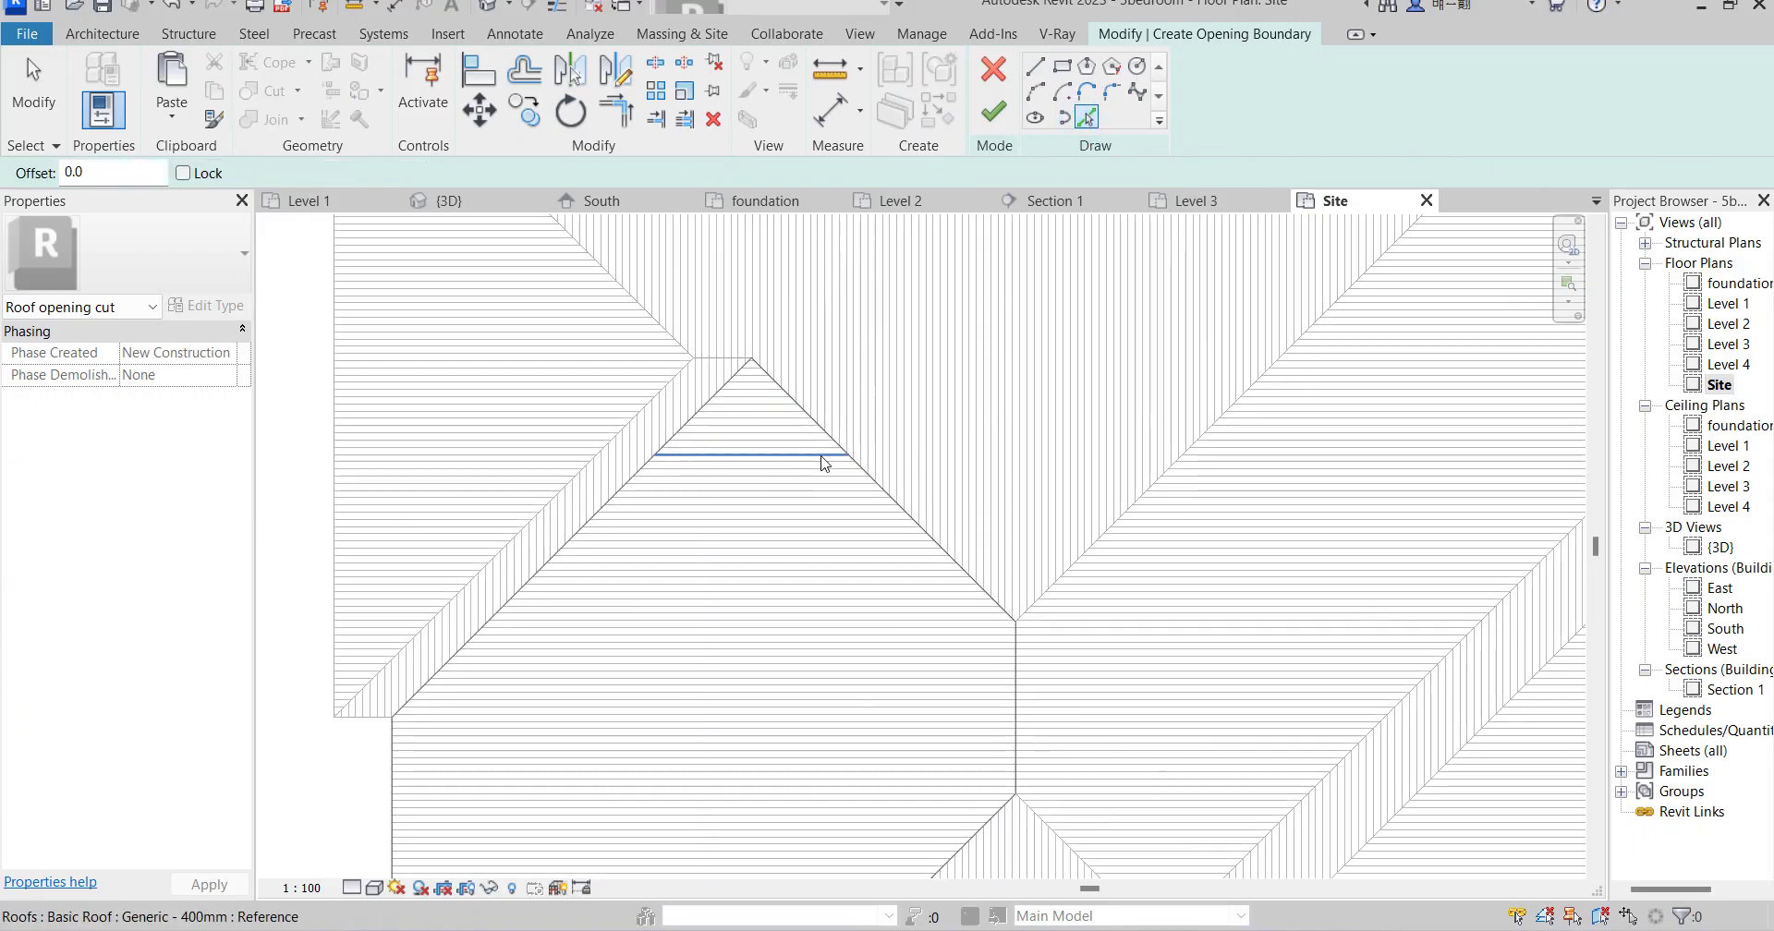
{"action": "scroll", "coordinate": [824, 464], "scroll_direction": "up", "scroll_amount": 3}
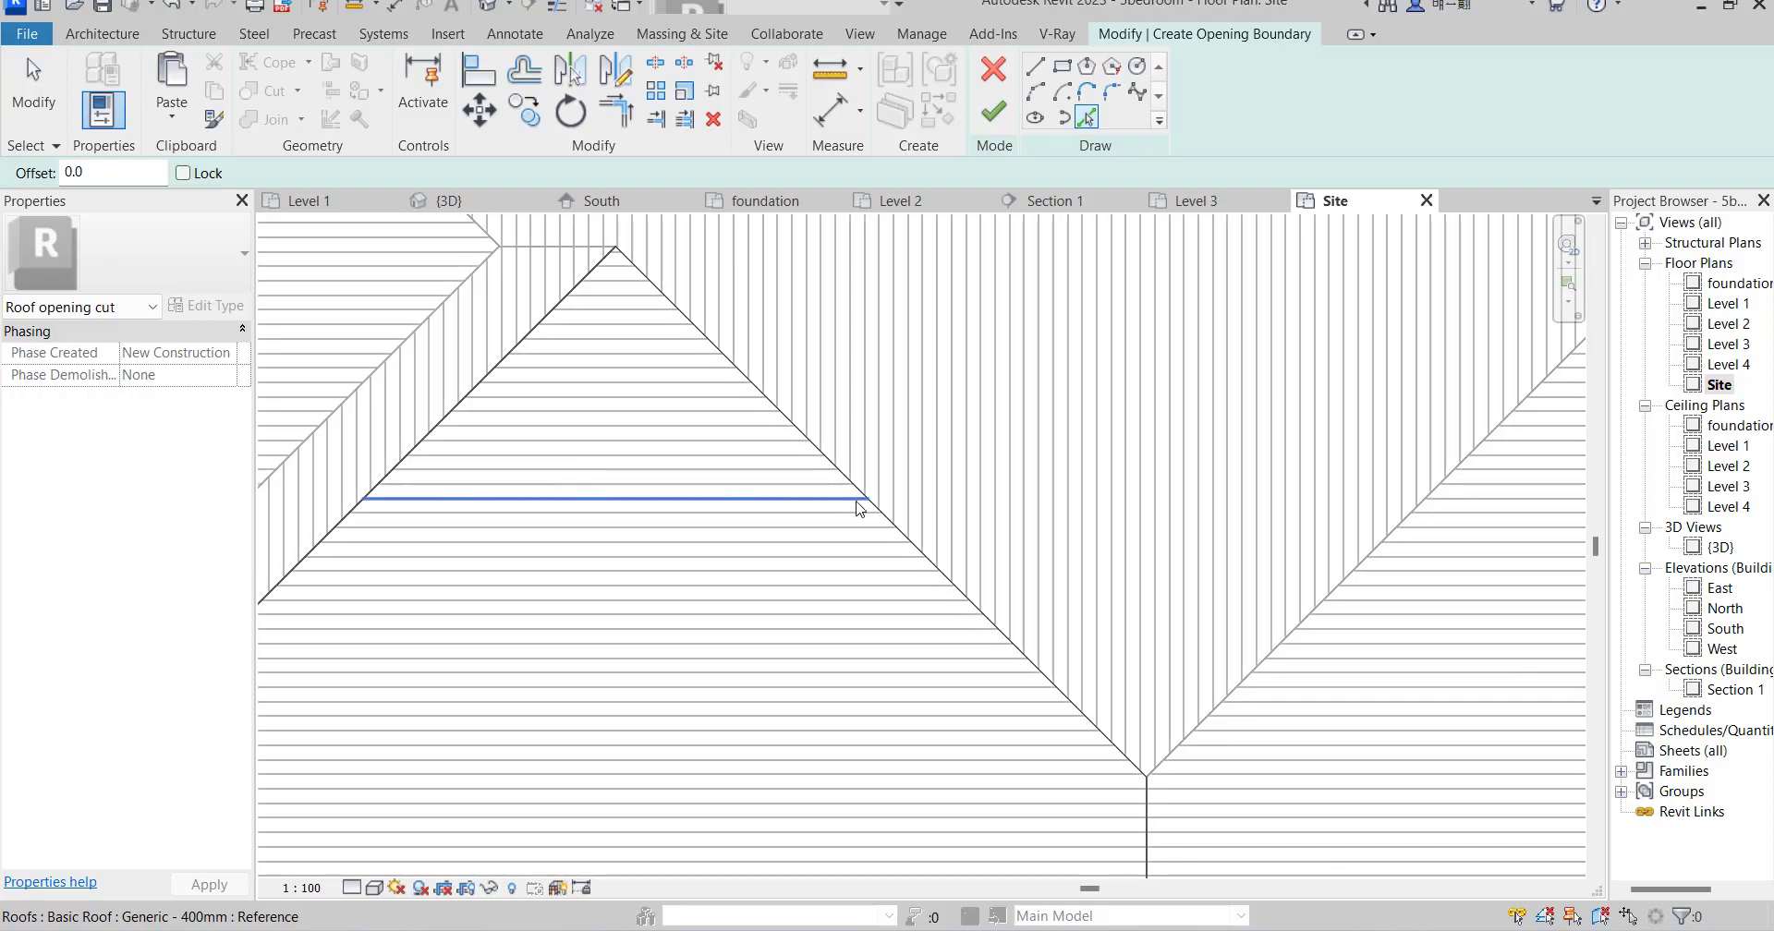
{"action": "scroll", "coordinate": [859, 506], "scroll_direction": "up", "scroll_amount": 3}
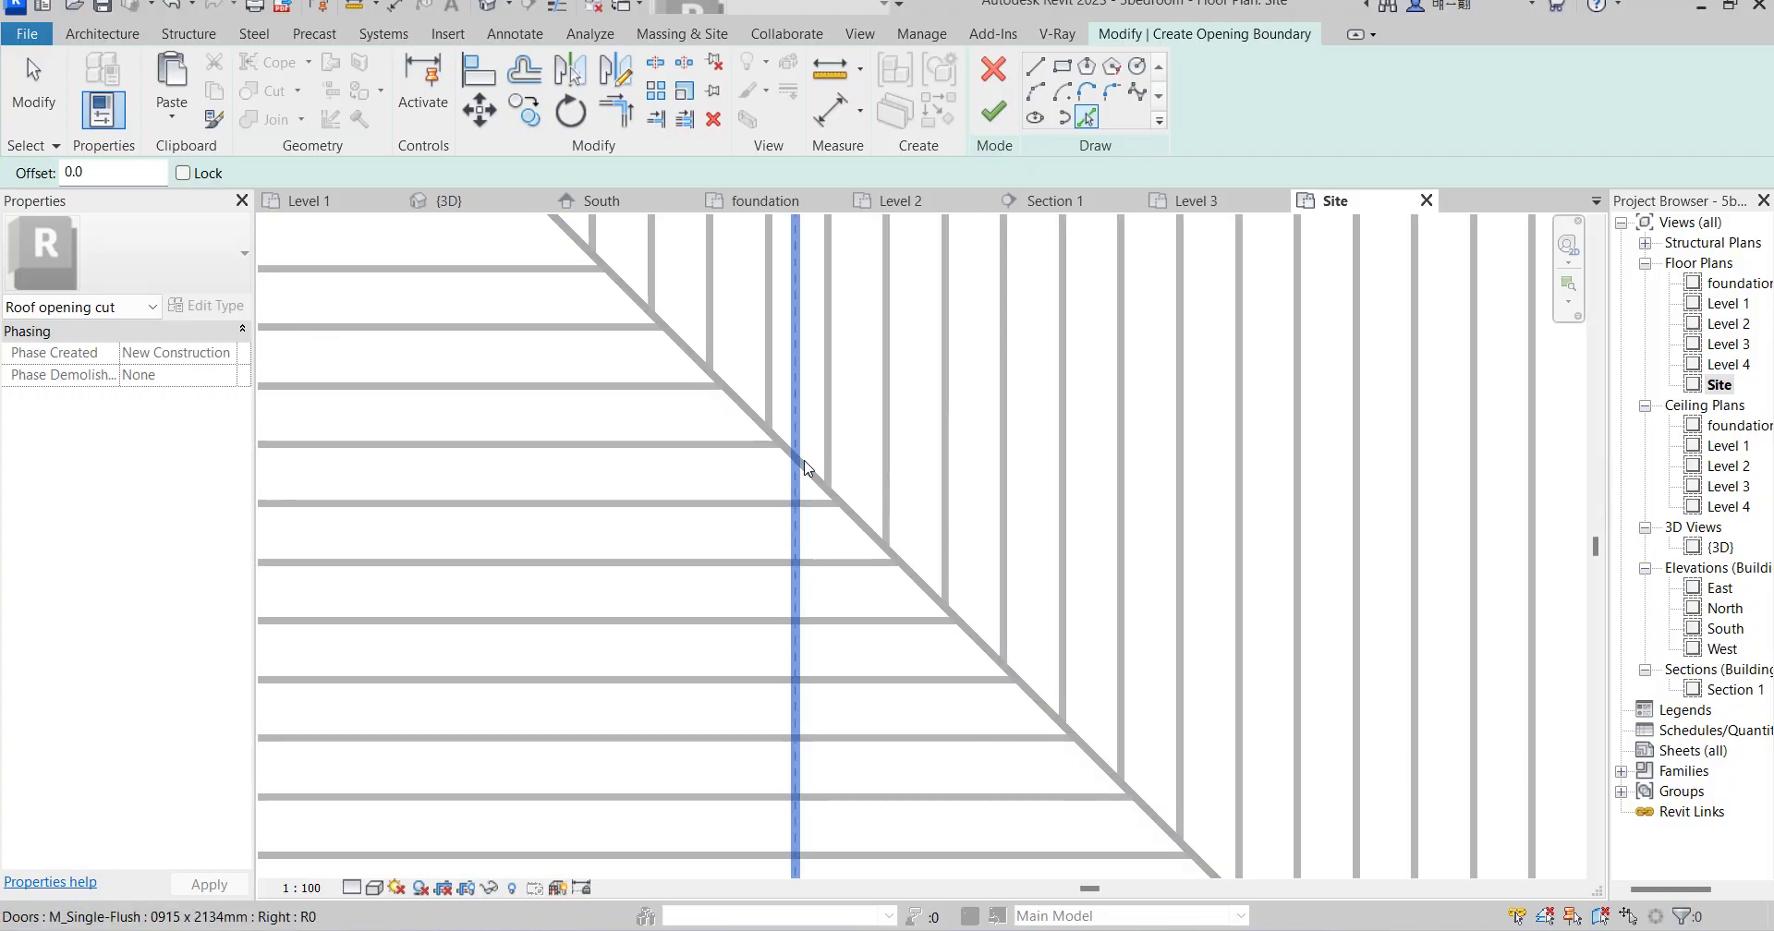
{"action": "left_click", "coordinate": [812, 474]}
{"action": "double_click", "coordinate": [123, 180]}
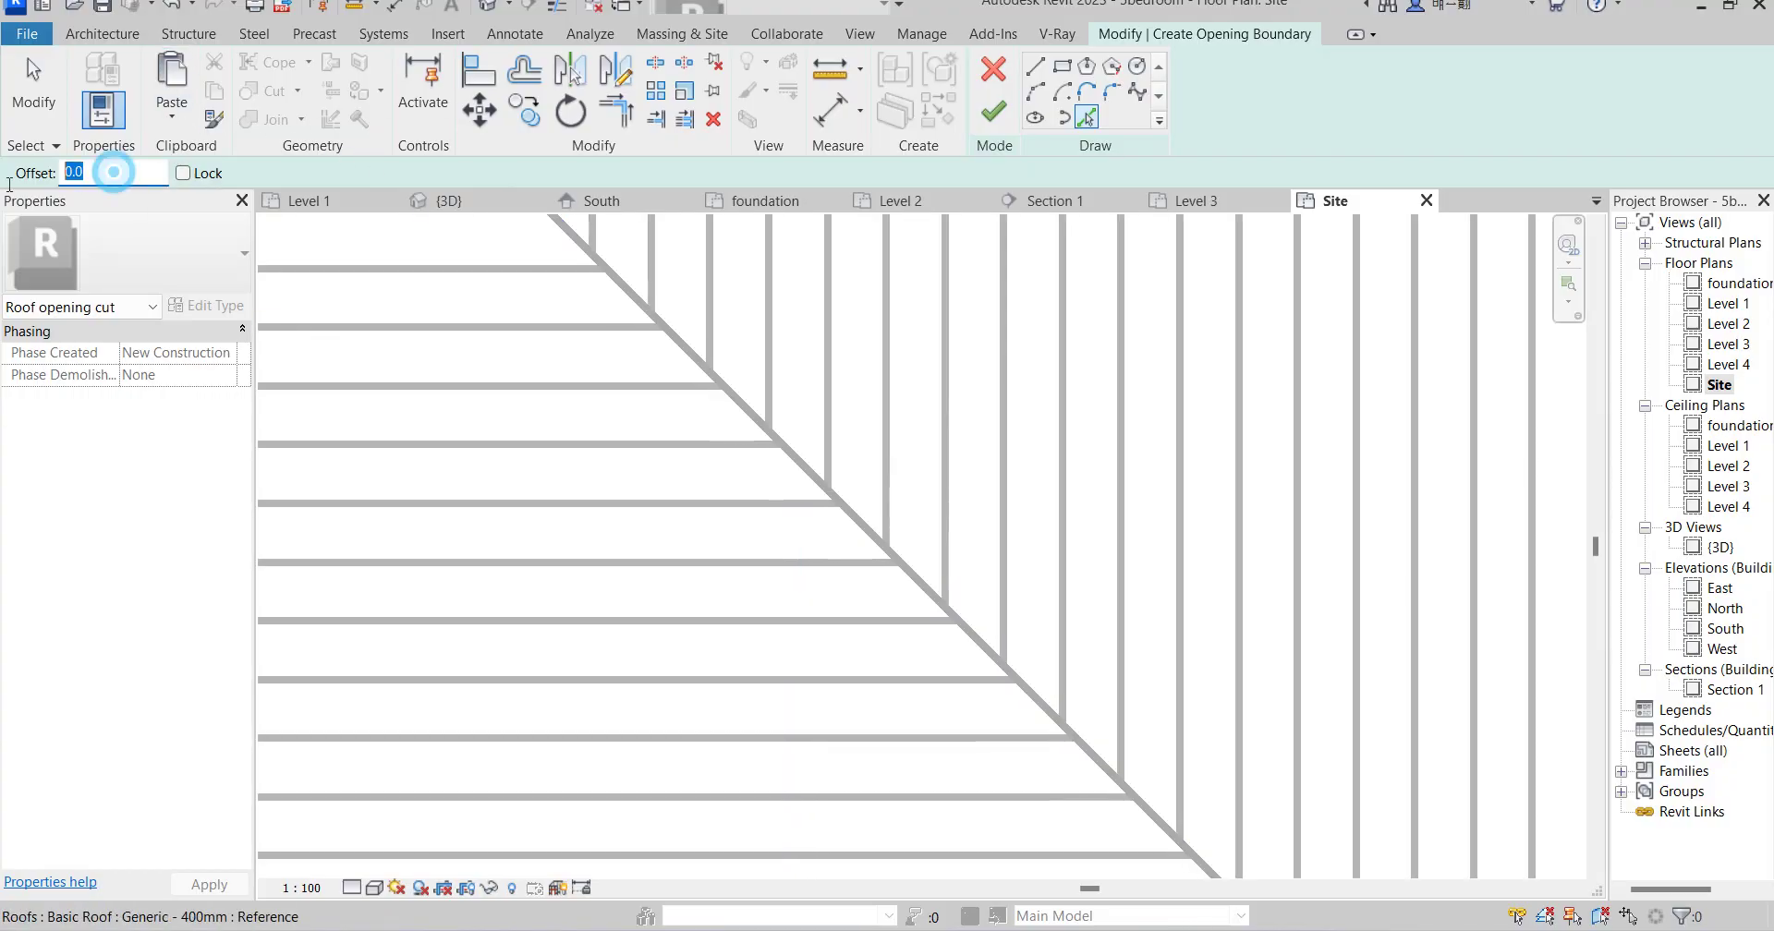
{"action": "type", "text": "80"}
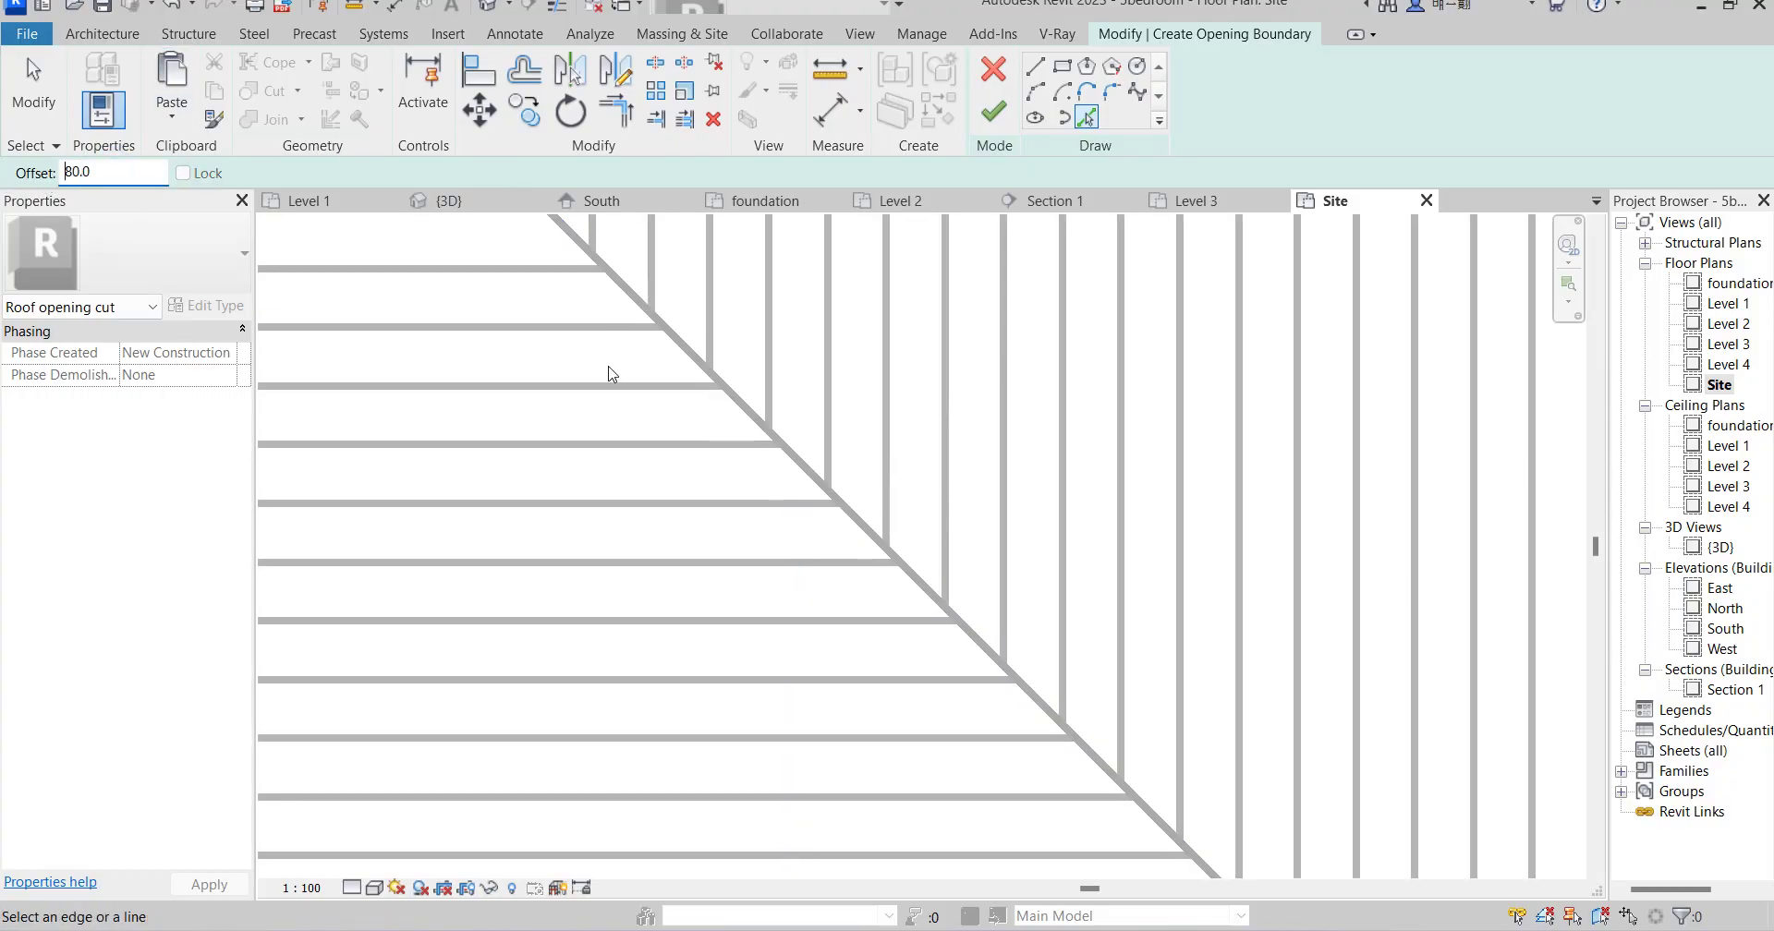
{"action": "scroll", "coordinate": [752, 427], "scroll_direction": "up", "scroll_amount": 2}
{"action": "left_click", "coordinate": [742, 413]}
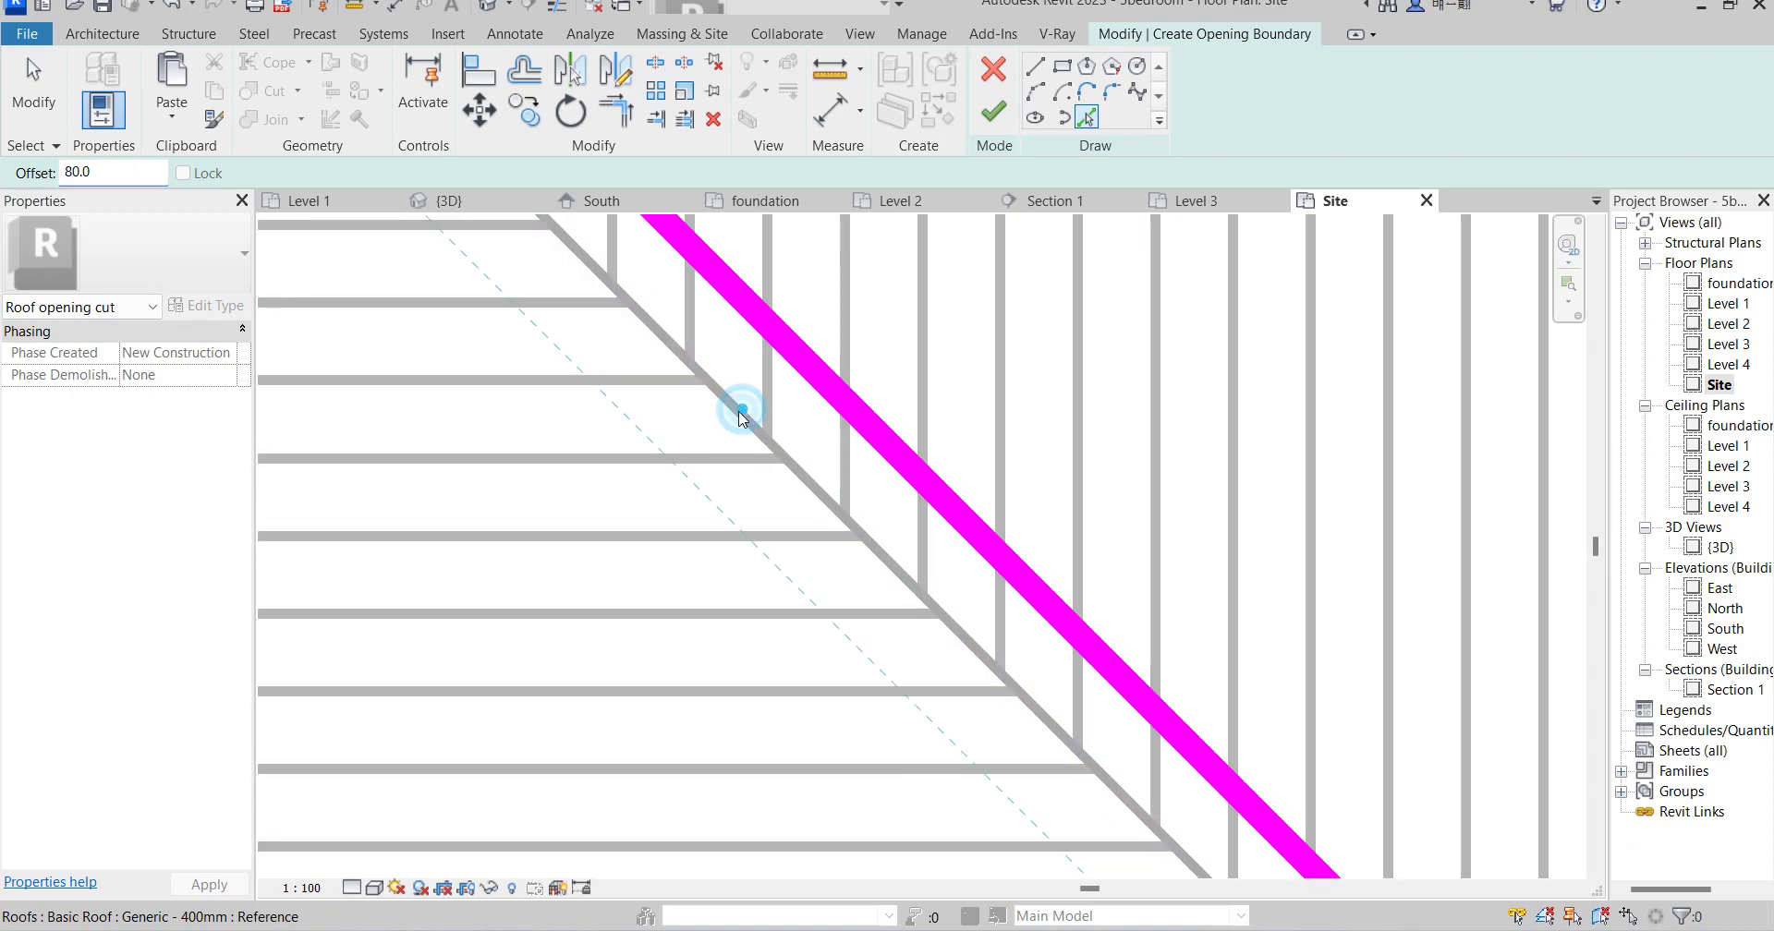
Add opening boundary lines 80 mm to either side of the long diagonal hip running to the northeast corner.
{"action": "scroll", "coordinate": [732, 404], "scroll_direction": "down", "scroll_amount": 5}
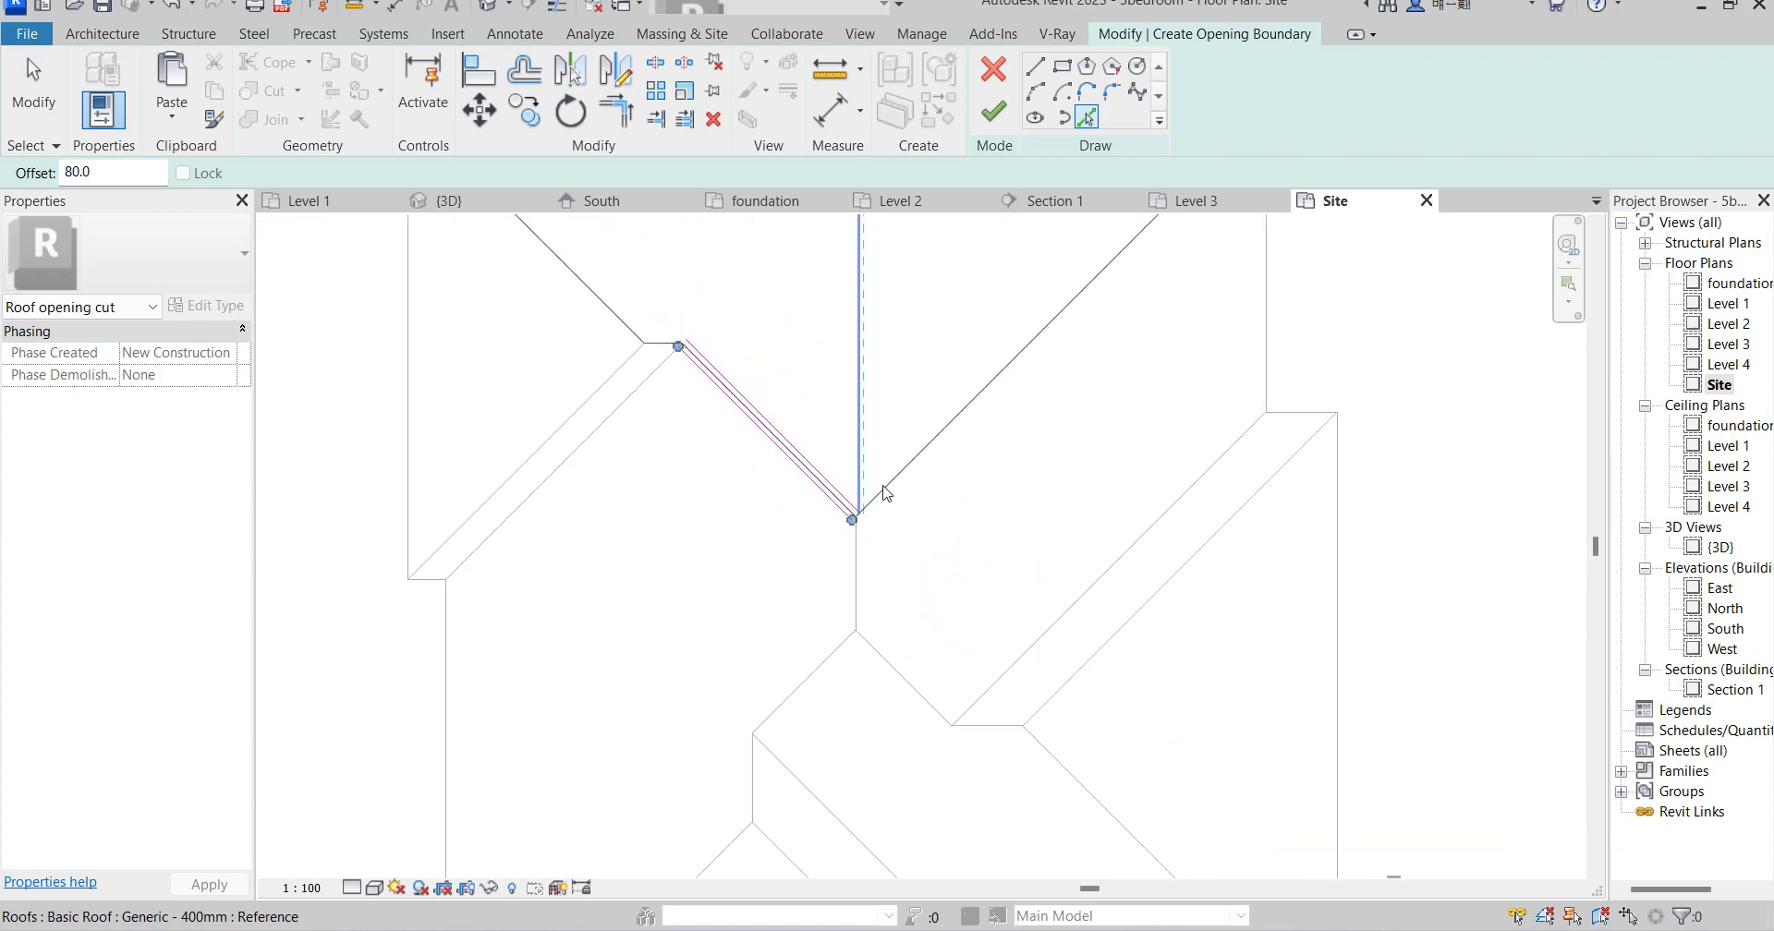
{"action": "scroll", "coordinate": [884, 492], "scroll_direction": "up", "scroll_amount": 5}
{"action": "left_click", "coordinate": [918, 569]}
{"action": "left_click", "coordinate": [919, 573]}
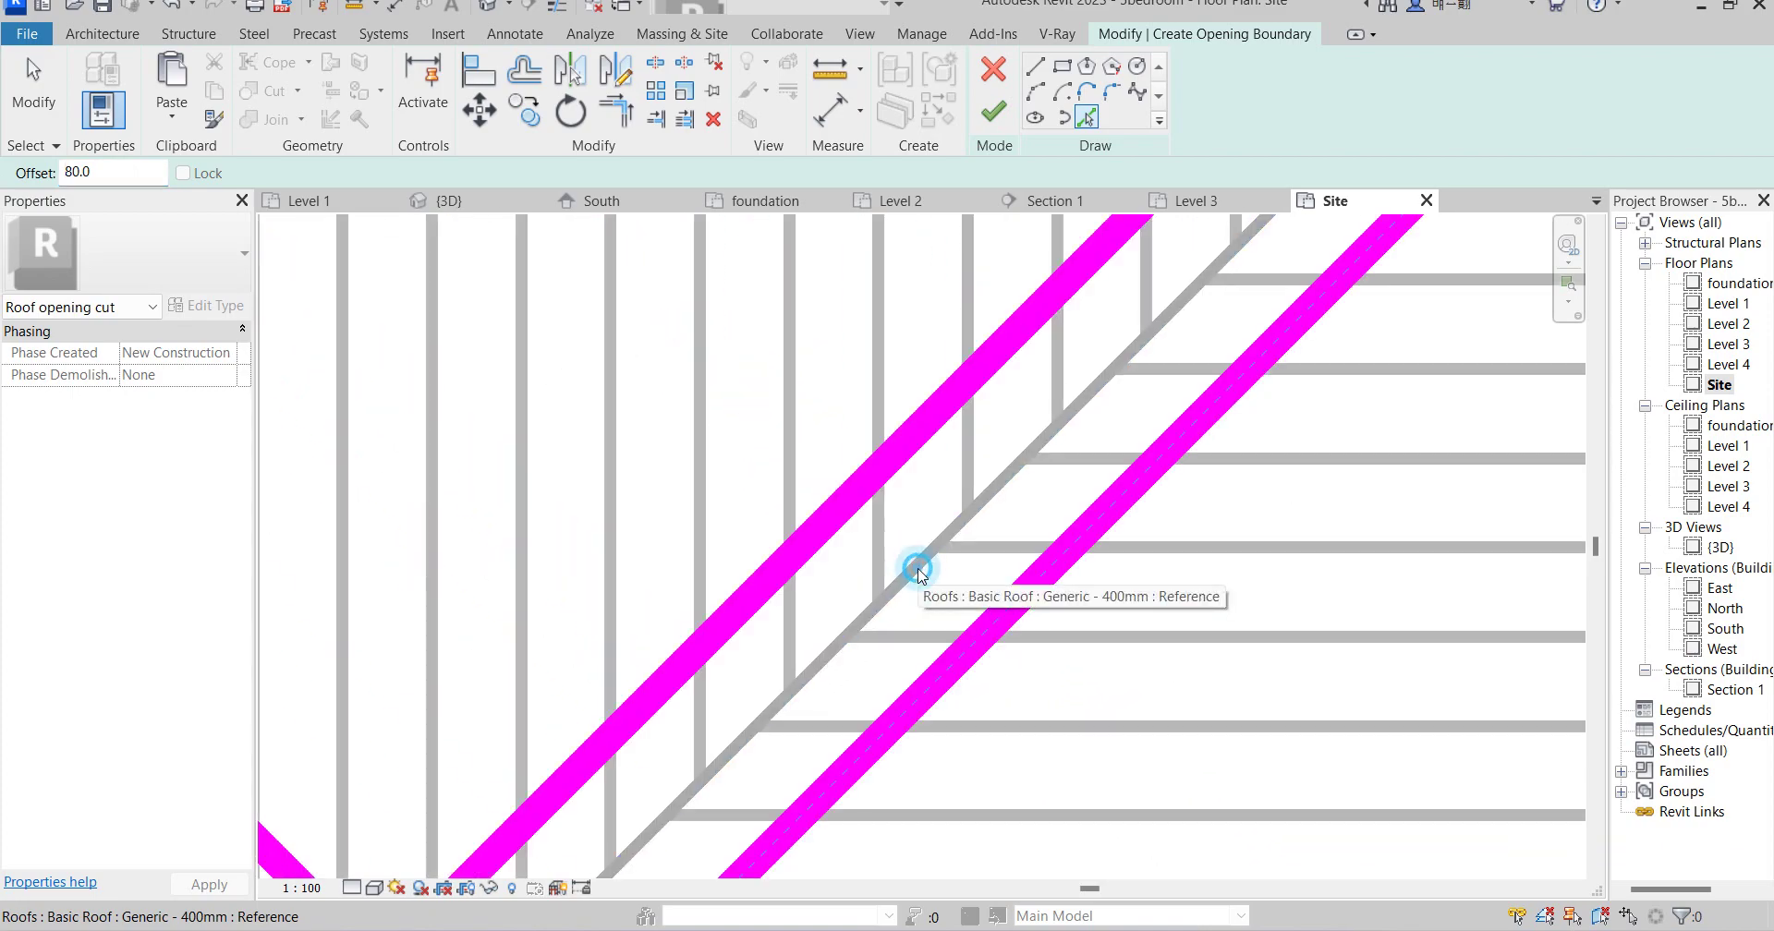
{"action": "scroll", "coordinate": [918, 573], "scroll_direction": "down", "scroll_amount": 4}
{"action": "scroll", "coordinate": [978, 545], "scroll_direction": "down", "scroll_amount": 4}
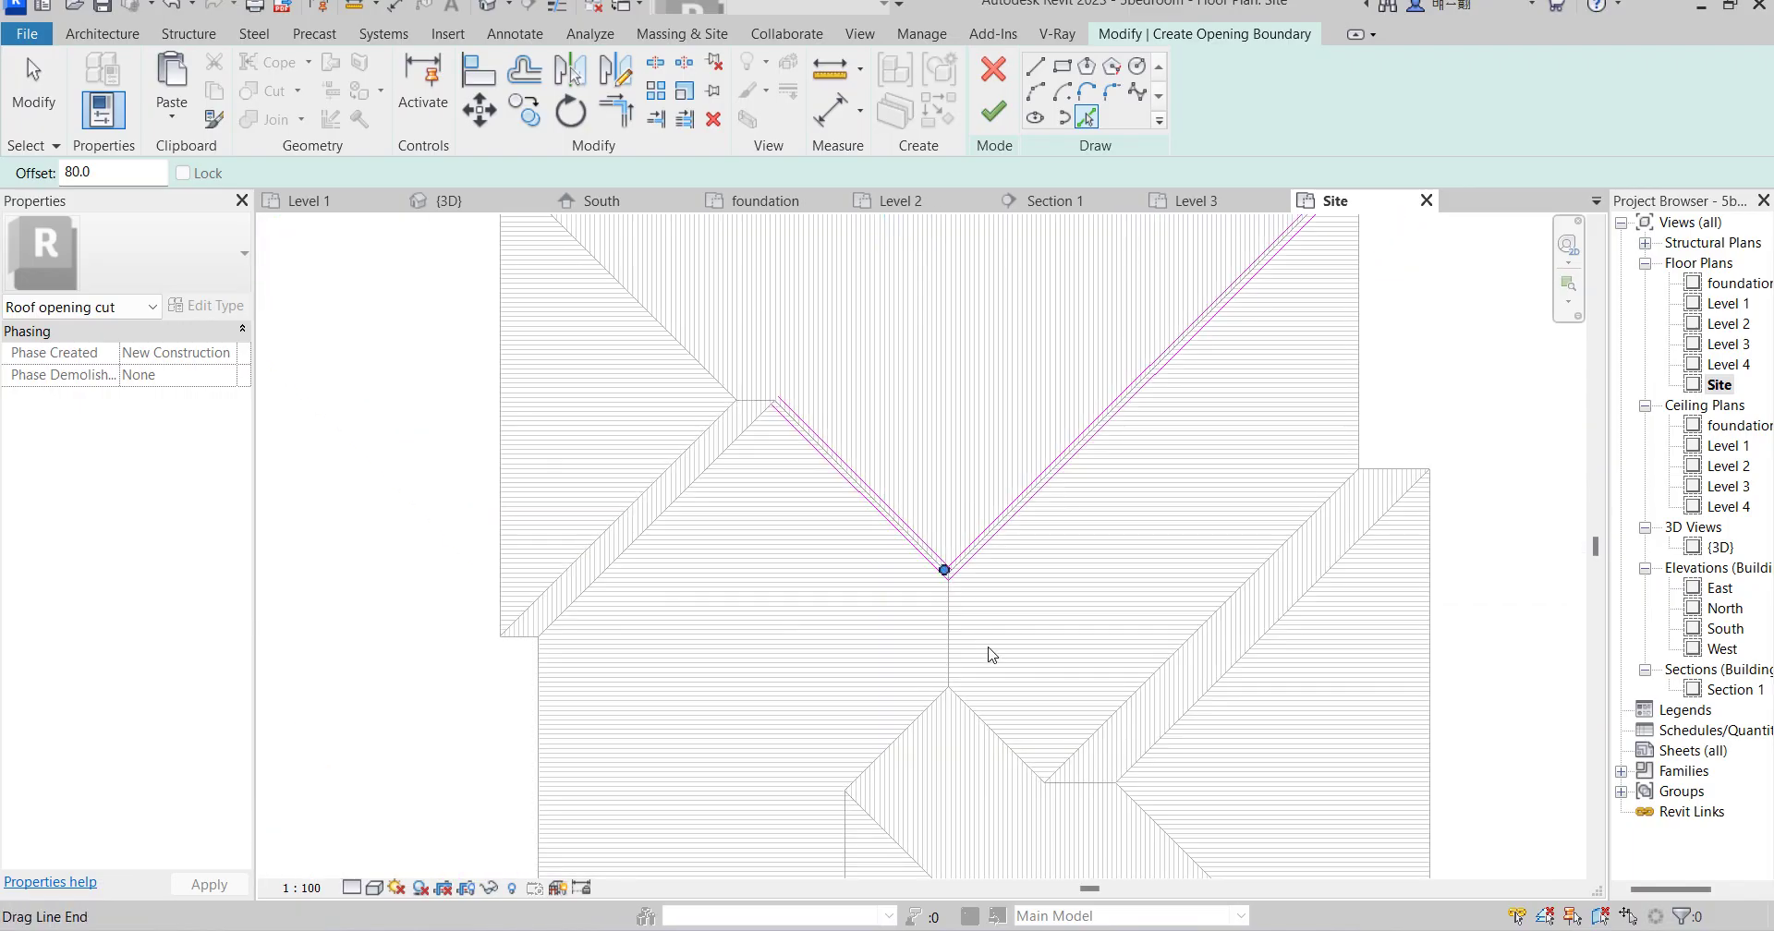
Add opening boundary lines 80 mm to either side of the short vertical ridge at the roof's centre.
{"action": "scroll", "coordinate": [991, 655], "scroll_direction": "up", "scroll_amount": 10}
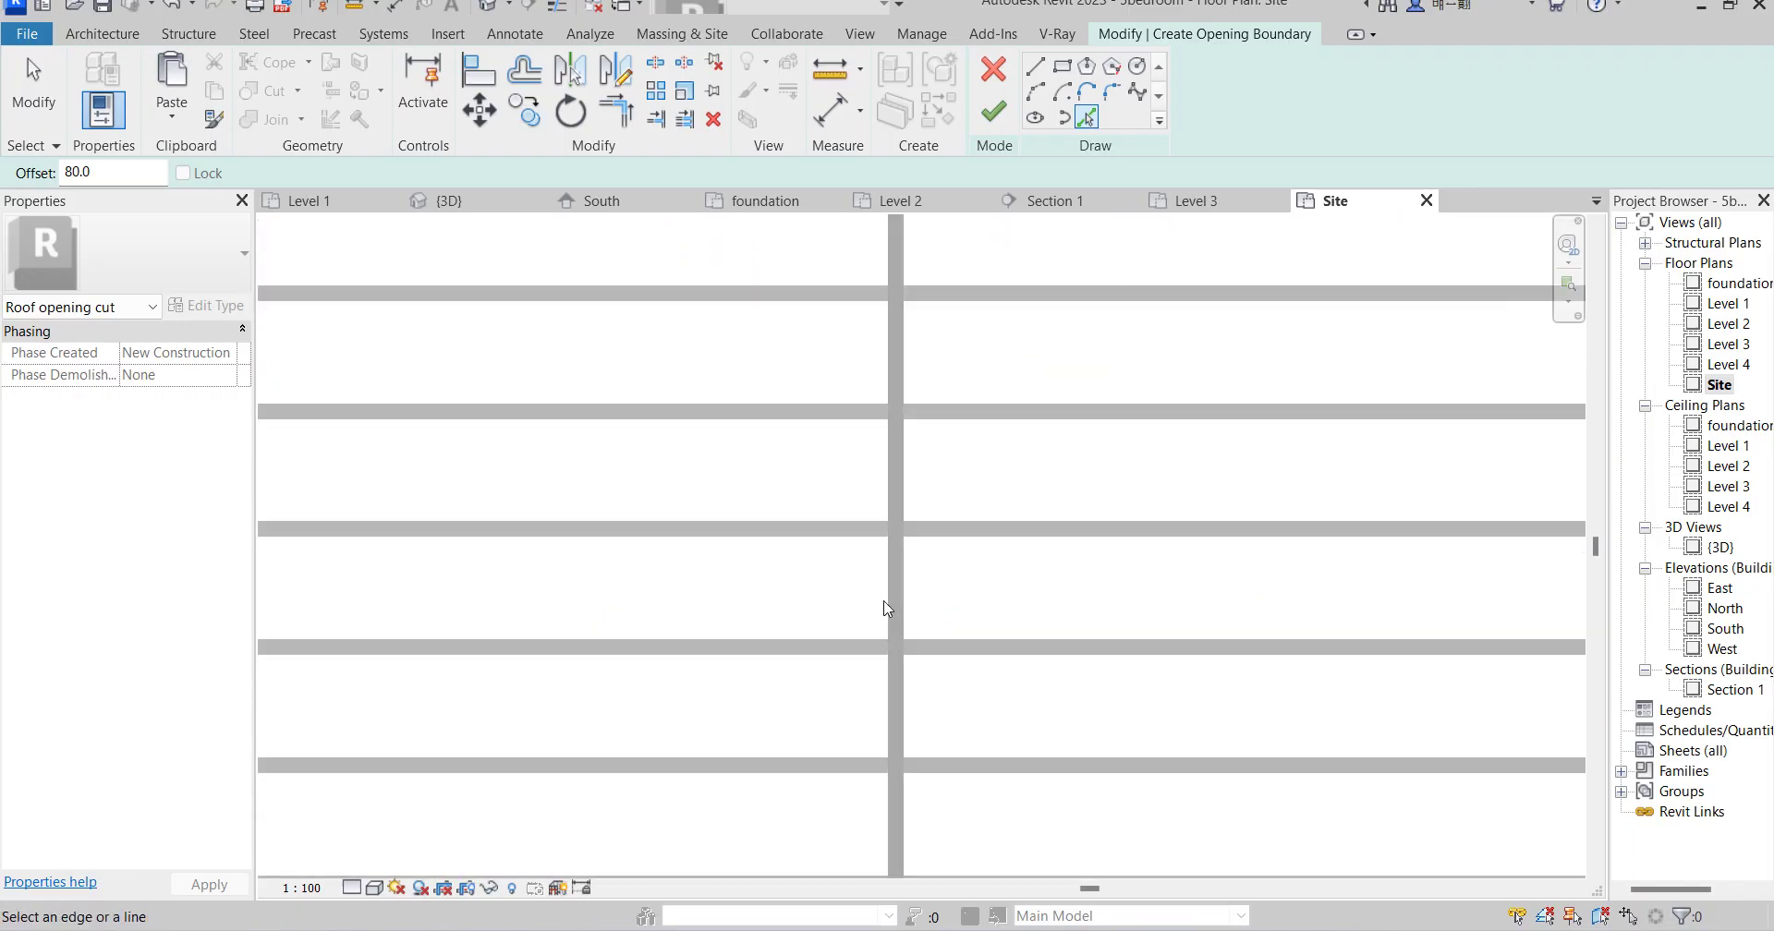
{"action": "left_click", "coordinate": [889, 599]}
{"action": "left_click", "coordinate": [901, 600]}
{"action": "scroll", "coordinate": [903, 607], "scroll_direction": "down", "scroll_amount": 6}
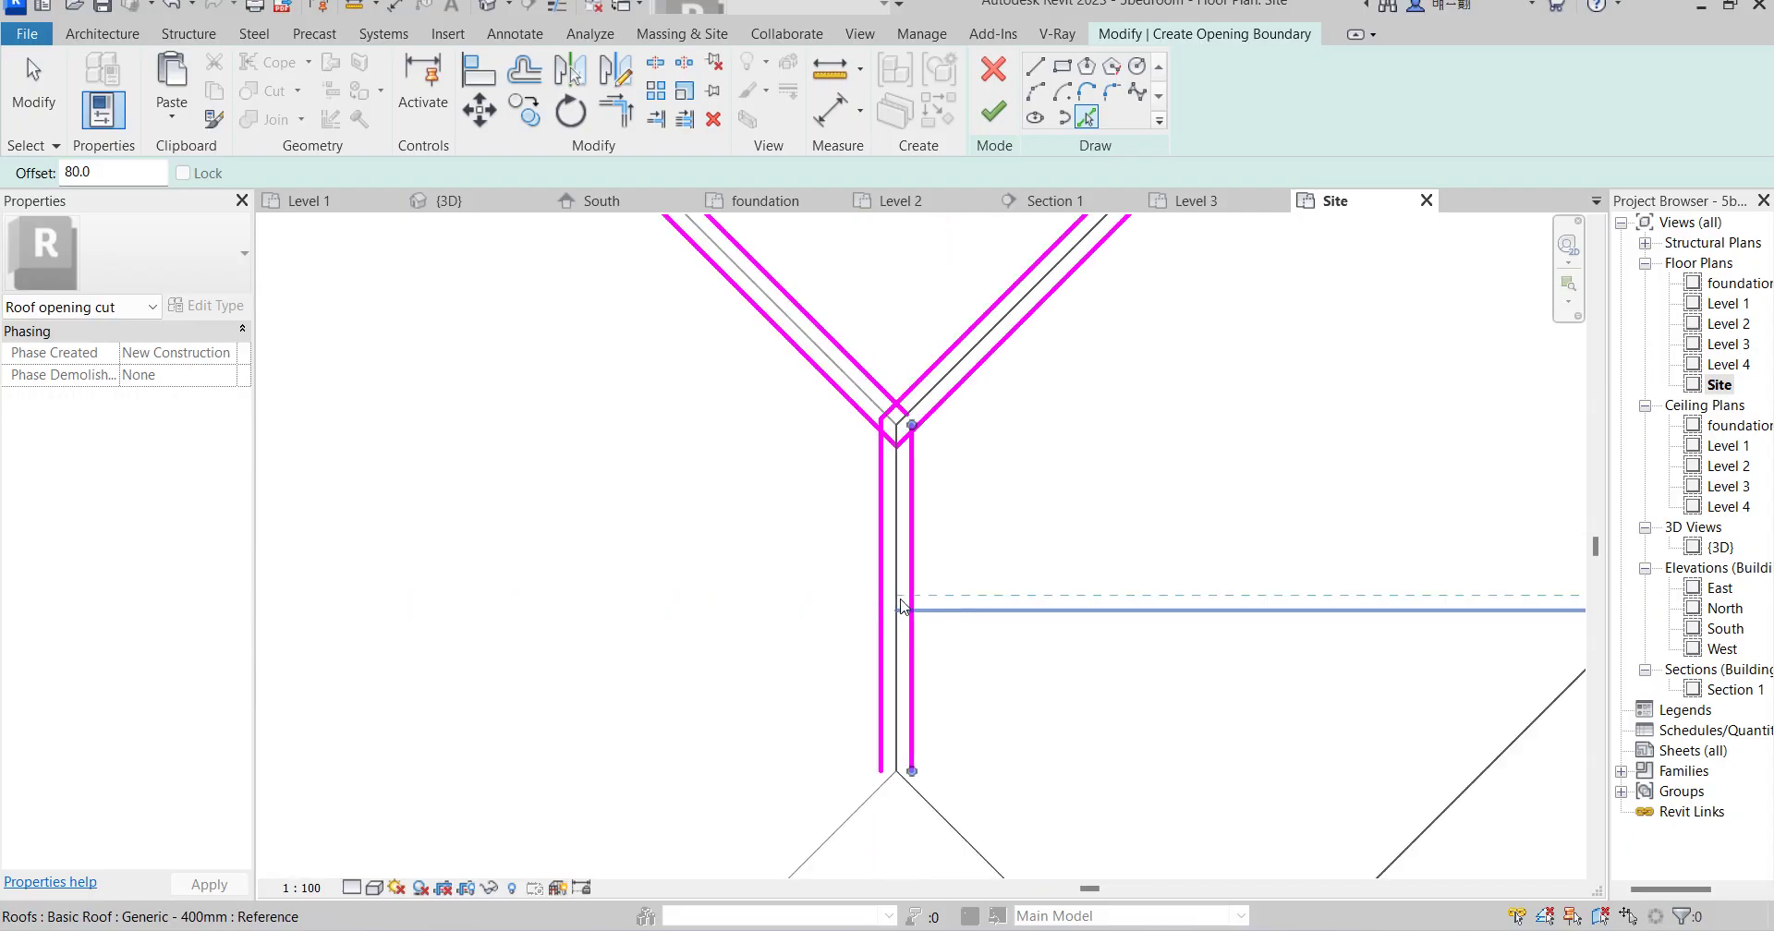
{"action": "scroll", "coordinate": [902, 607], "scroll_direction": "down", "scroll_amount": 5}
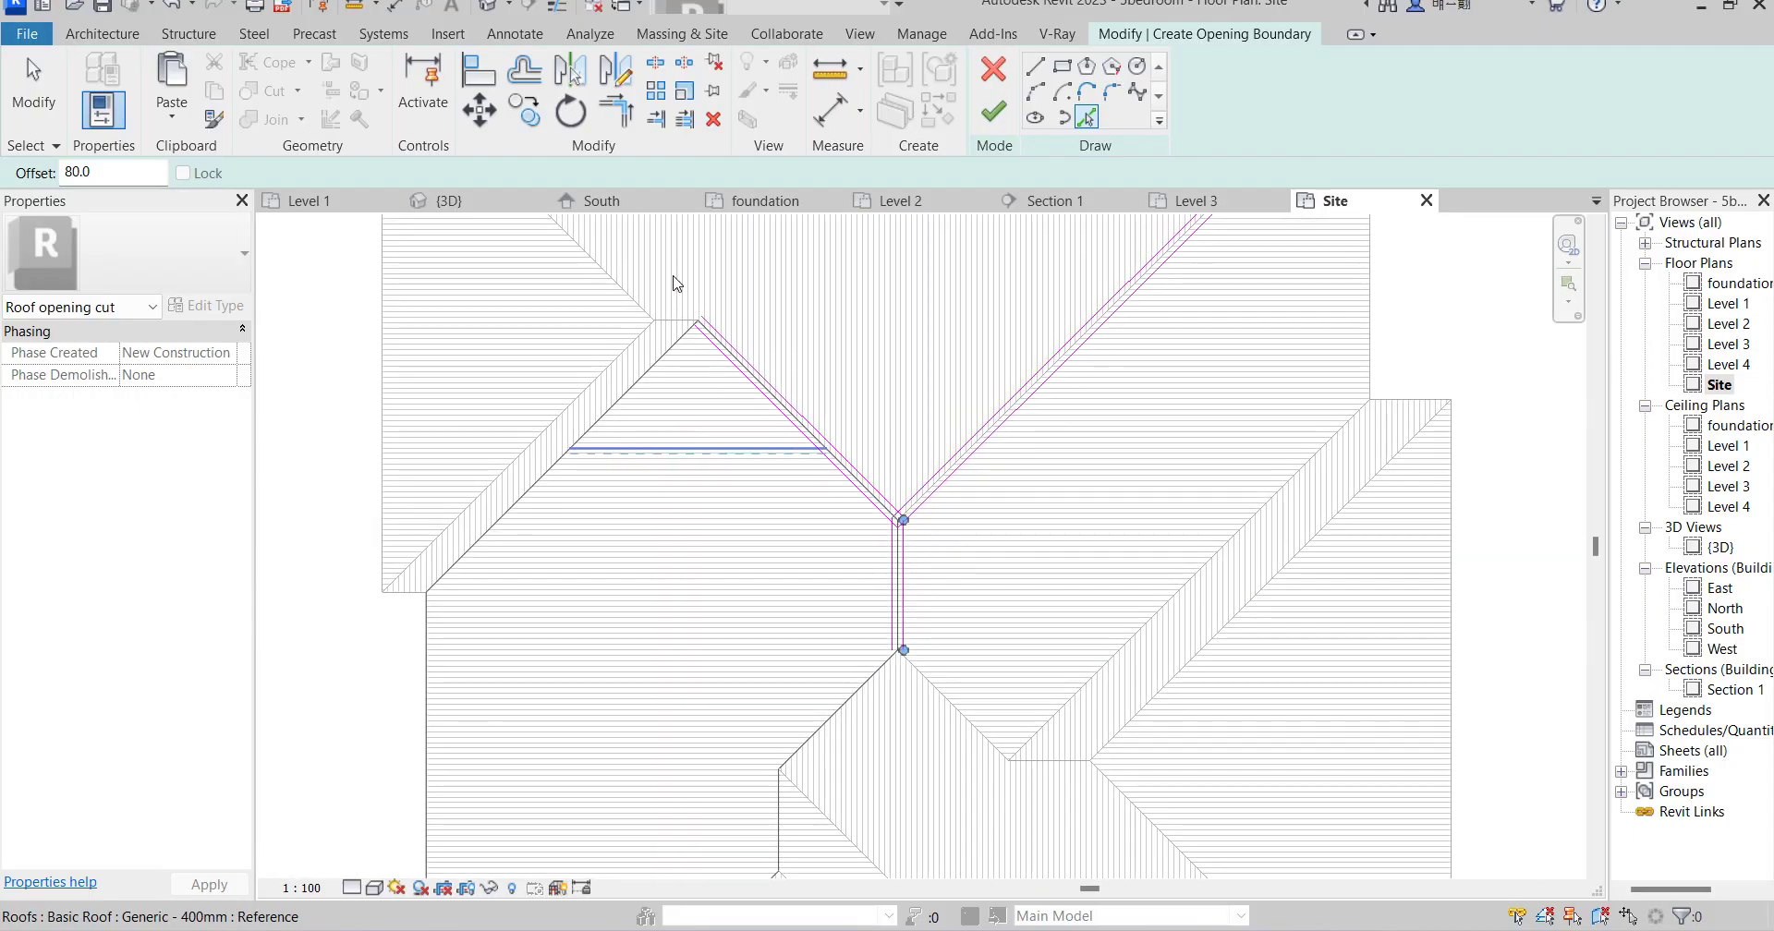
Add opening boundary lines 80 mm above and below the short horizontal ridge in the roof's northwest part.
{"action": "scroll", "coordinate": [673, 284], "scroll_direction": "up", "scroll_amount": 3}
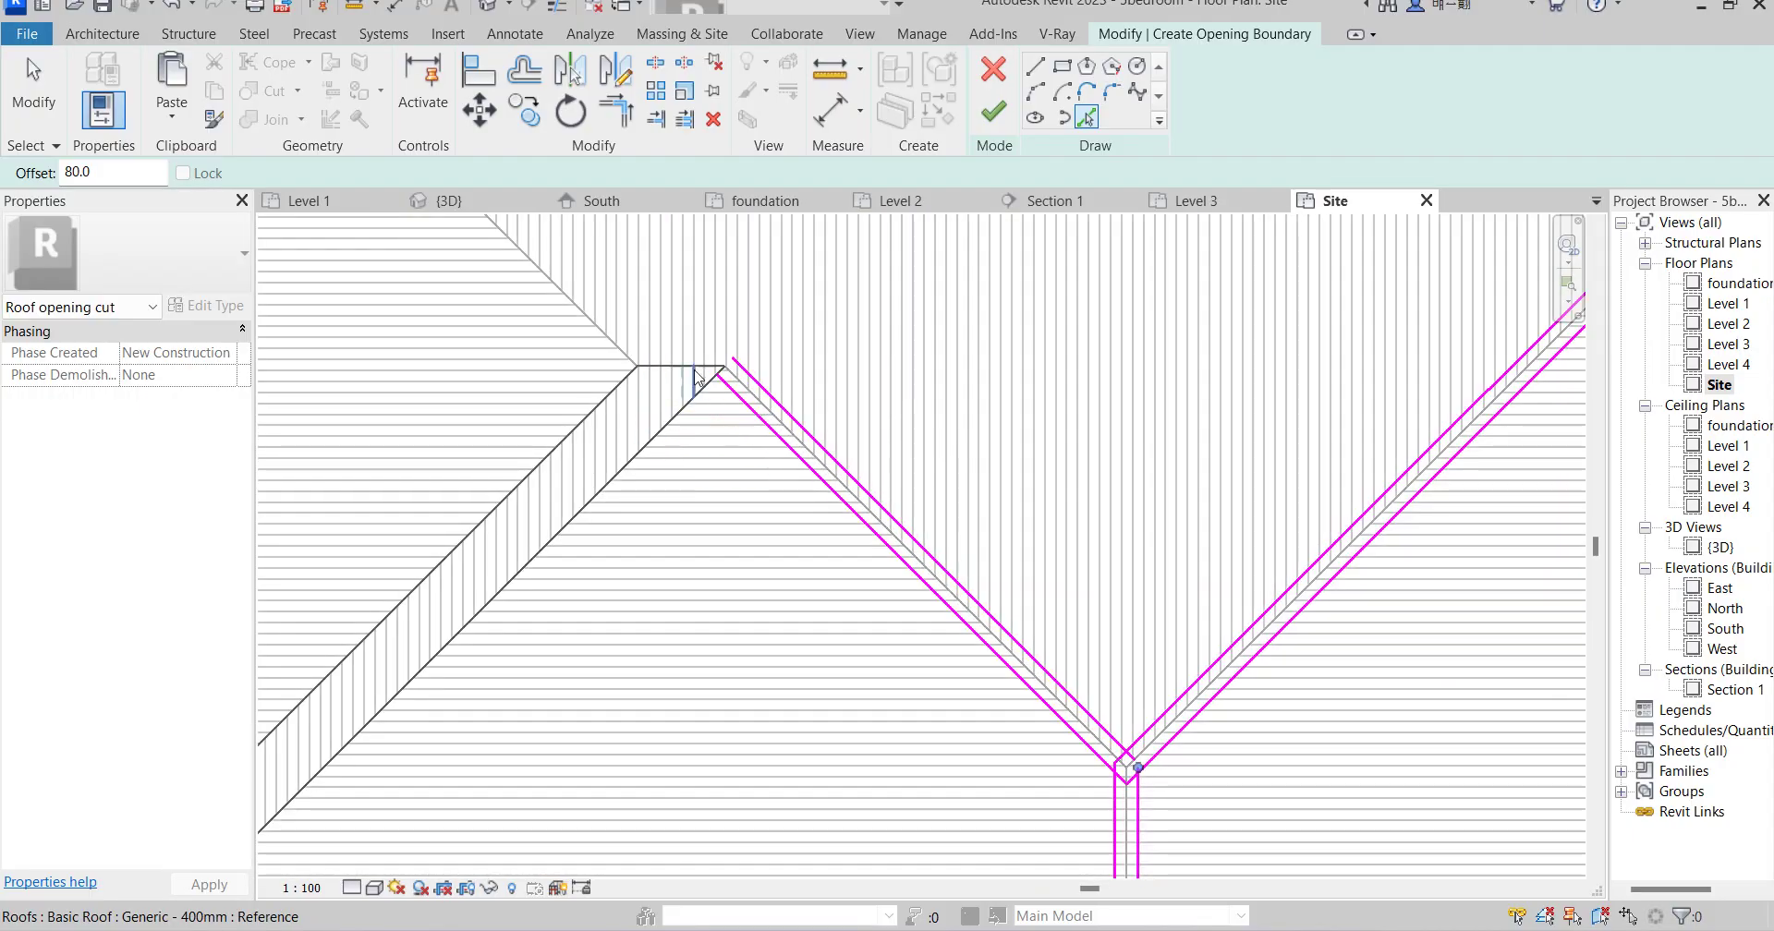
{"action": "scroll", "coordinate": [724, 434], "scroll_direction": "up", "scroll_amount": 5}
{"action": "left_click", "coordinate": [724, 347]}
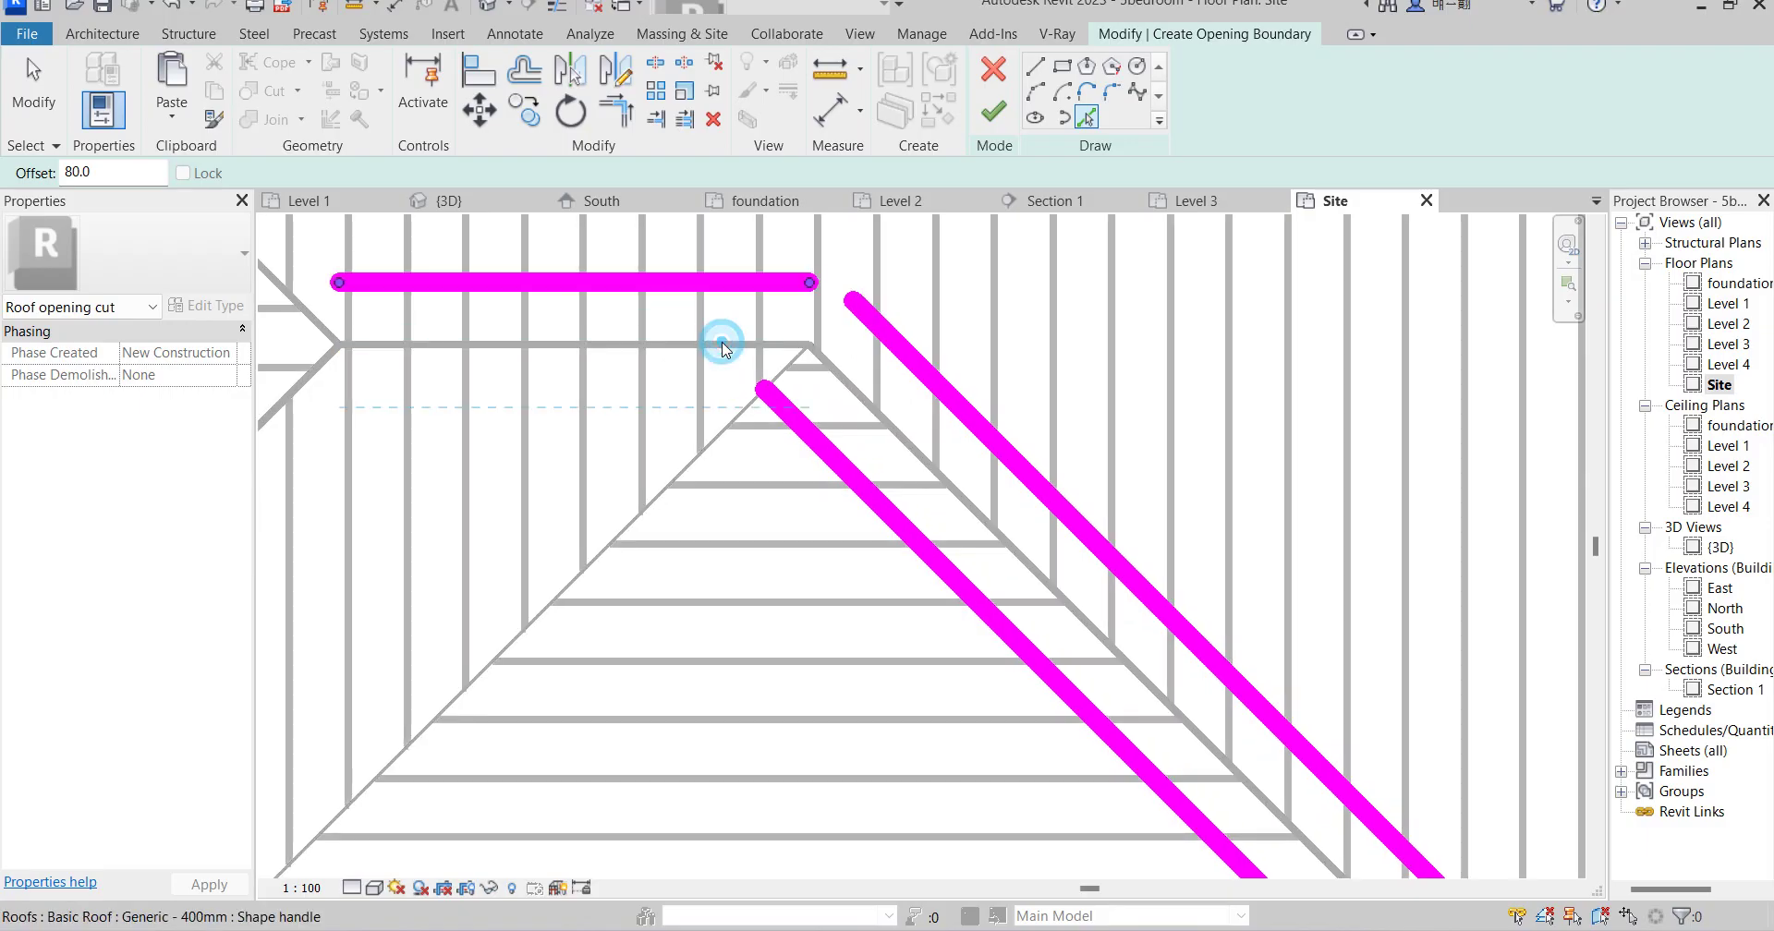
{"action": "left_click", "coordinate": [724, 347]}
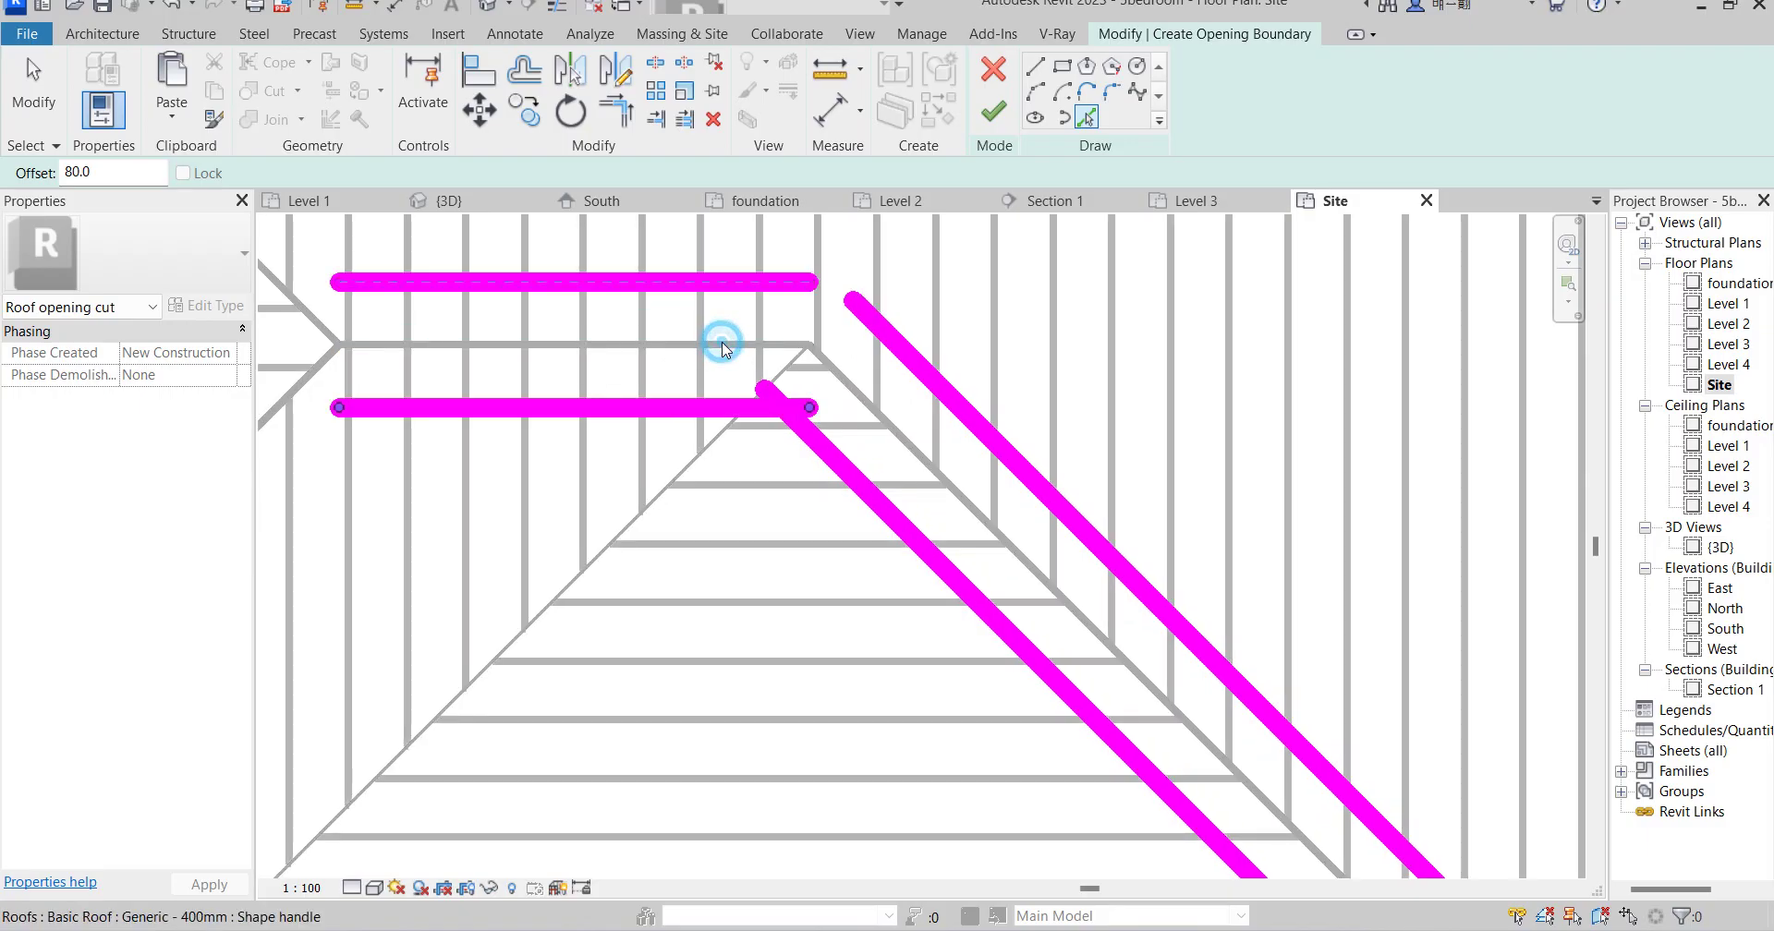
Add opening boundary lines 80 mm to either side of the northwest corner hip and the diagonal running down to the west eave.
{"action": "left_click", "coordinate": [313, 310]}
{"action": "scroll", "coordinate": [418, 305], "scroll_direction": "down", "scroll_amount": 3}
{"action": "scroll", "coordinate": [300, 399], "scroll_direction": "up", "scroll_amount": 3}
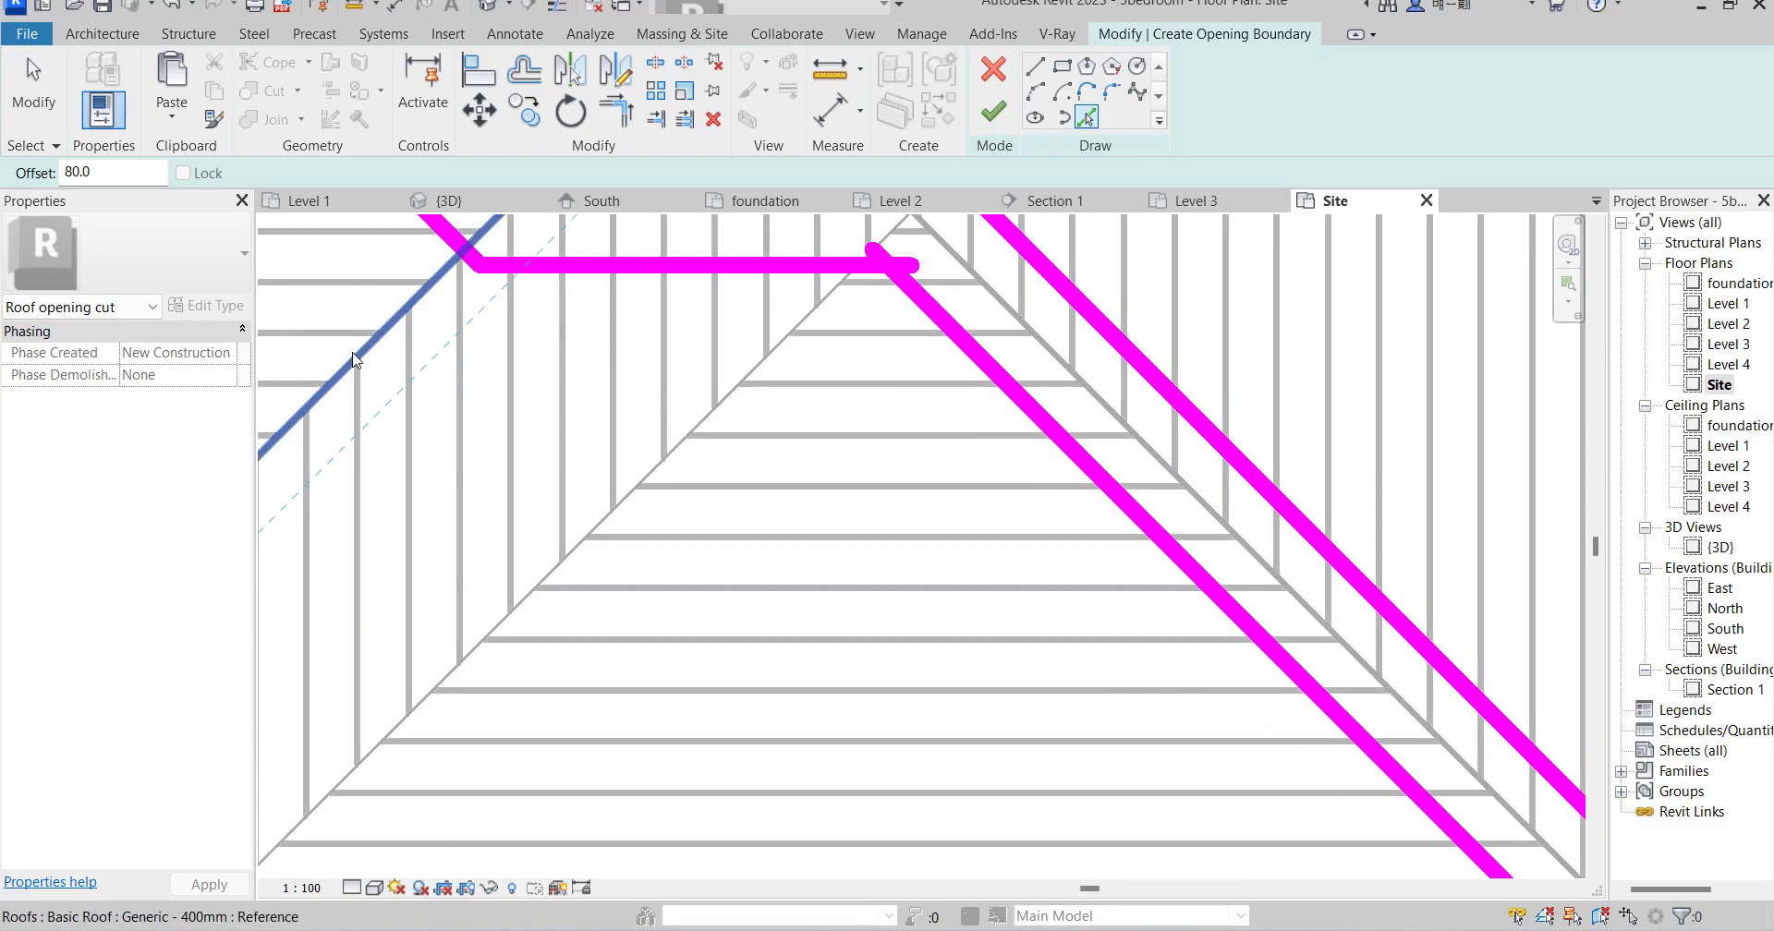
{"action": "left_click", "coordinate": [358, 357]}
{"action": "scroll", "coordinate": [719, 434], "scroll_direction": "down", "scroll_amount": 5}
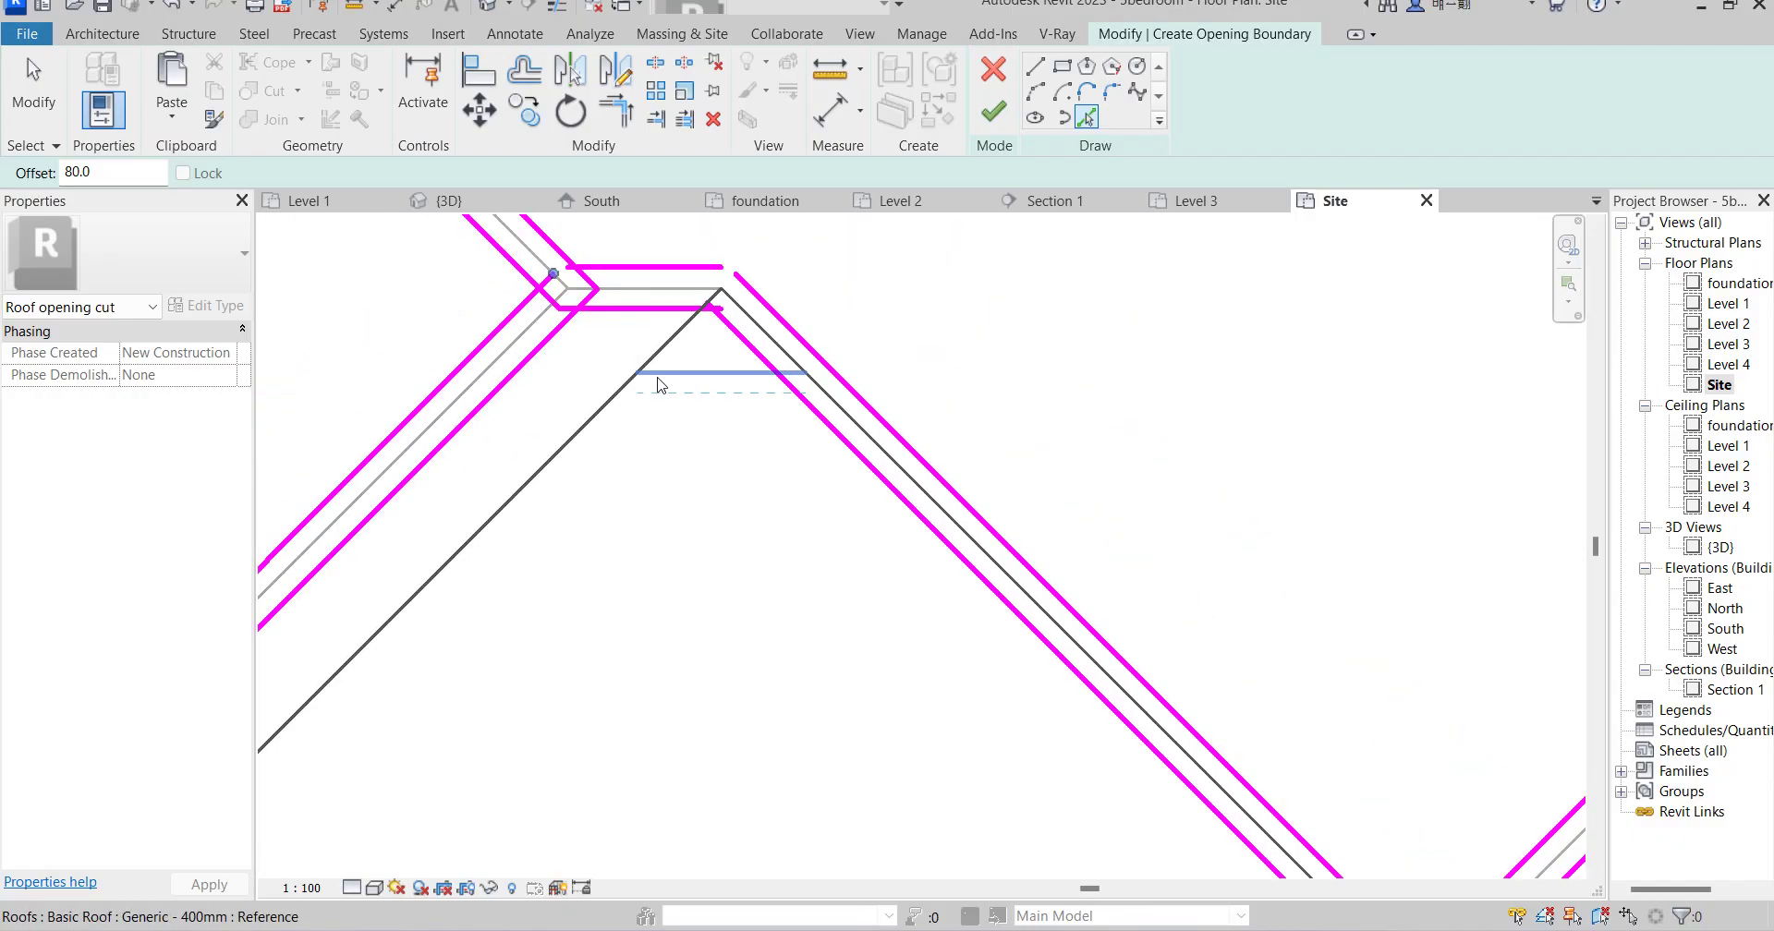
{"action": "scroll", "coordinate": [719, 433], "scroll_direction": "down", "scroll_amount": 3}
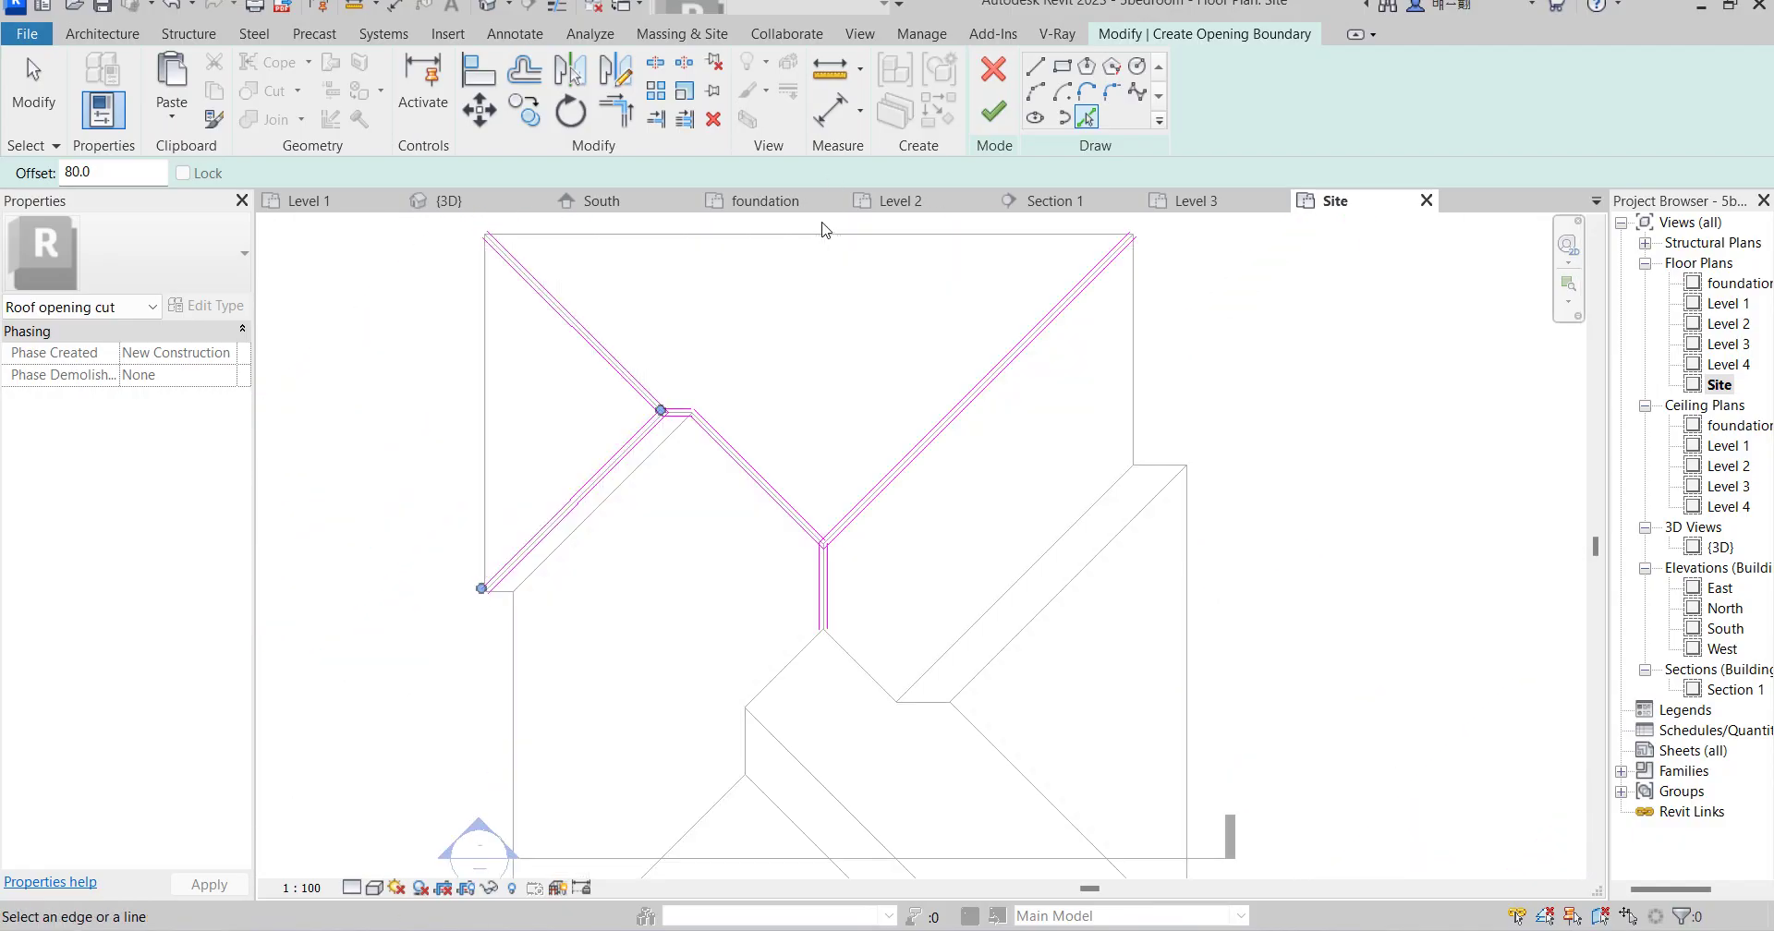
Add opening boundary lines offset 80 mm from the north eave and the stepped west eaves of the roof.
{"action": "scroll", "coordinate": [828, 236], "scroll_direction": "up", "scroll_amount": 3}
{"action": "left_click", "coordinate": [829, 236]}
{"action": "scroll", "coordinate": [807, 318], "scroll_direction": "down", "scroll_amount": 3}
{"action": "scroll", "coordinate": [540, 374], "scroll_direction": "up", "scroll_amount": 3}
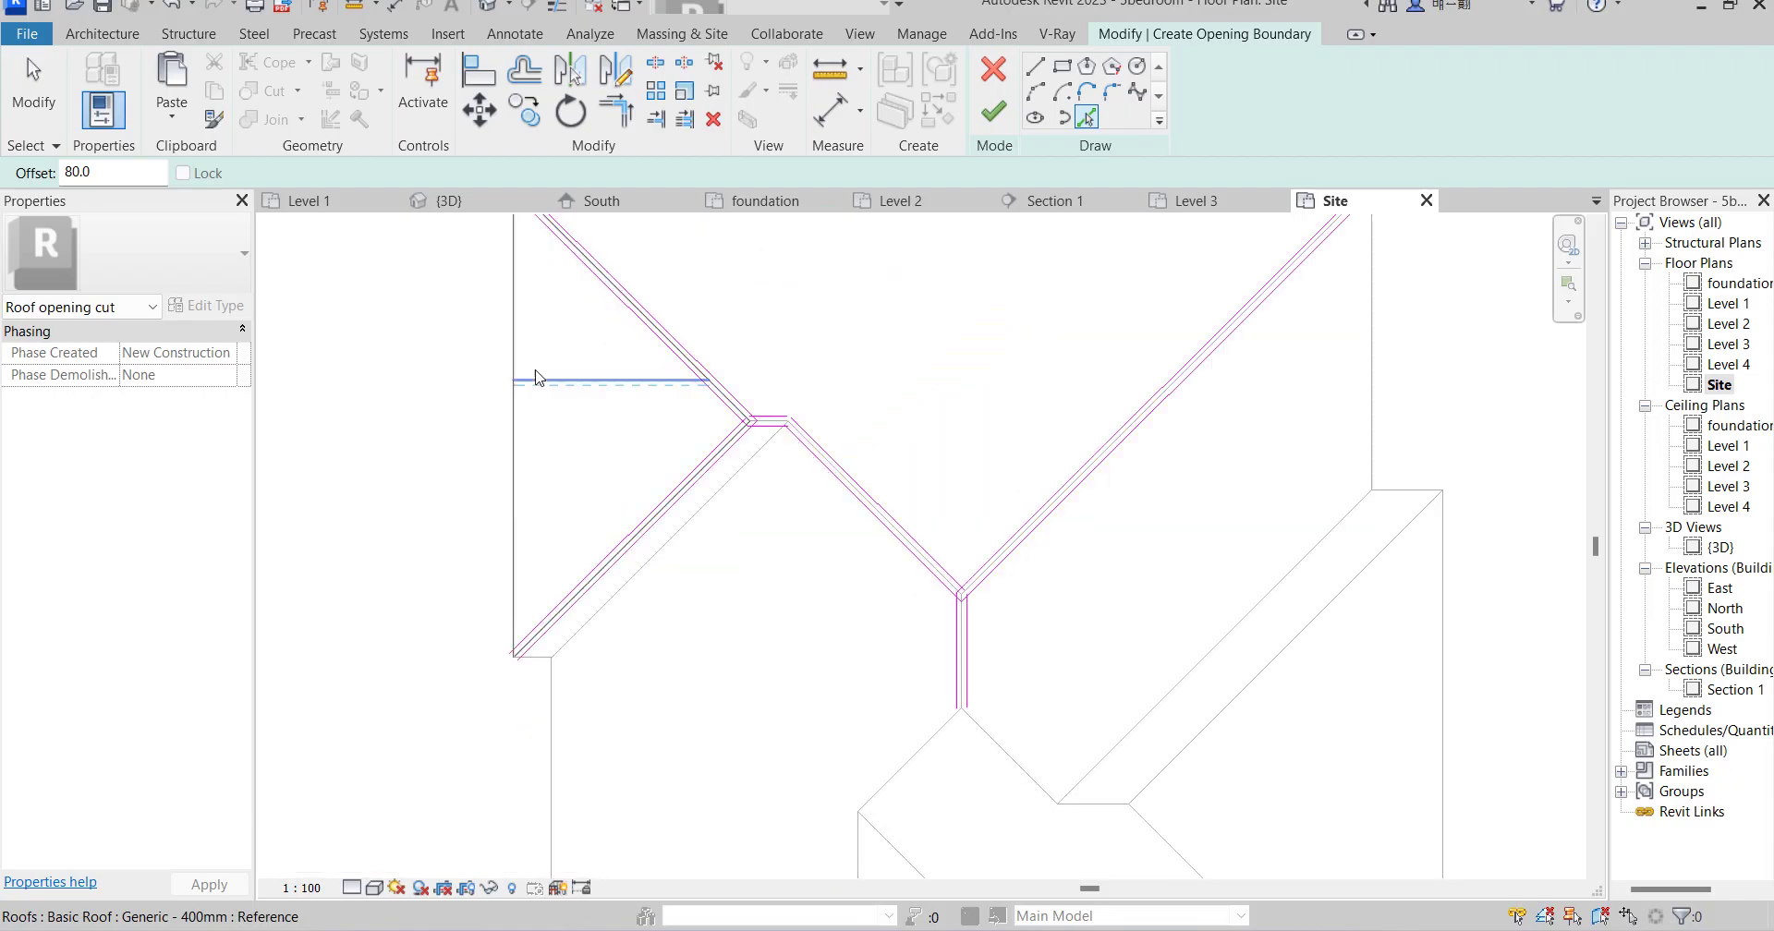
{"action": "left_click", "coordinate": [497, 398]}
{"action": "scroll", "coordinate": [575, 767], "scroll_direction": "up", "scroll_amount": 3}
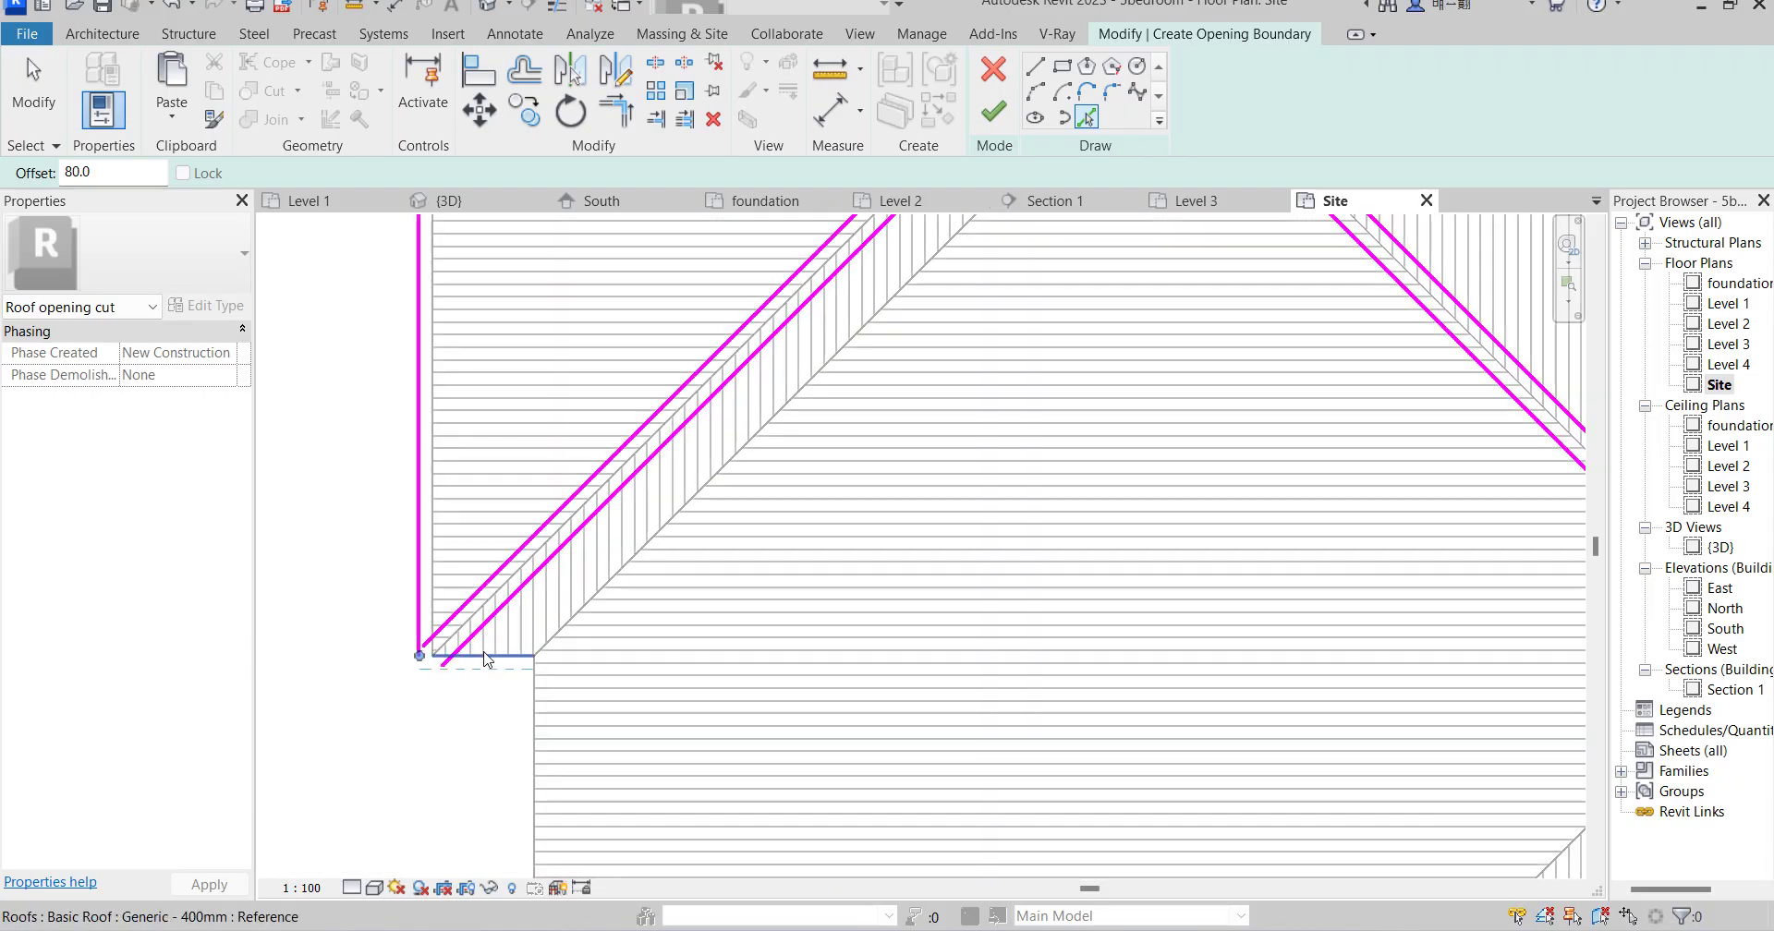
{"action": "scroll", "coordinate": [541, 712], "scroll_direction": "down", "scroll_amount": 5}
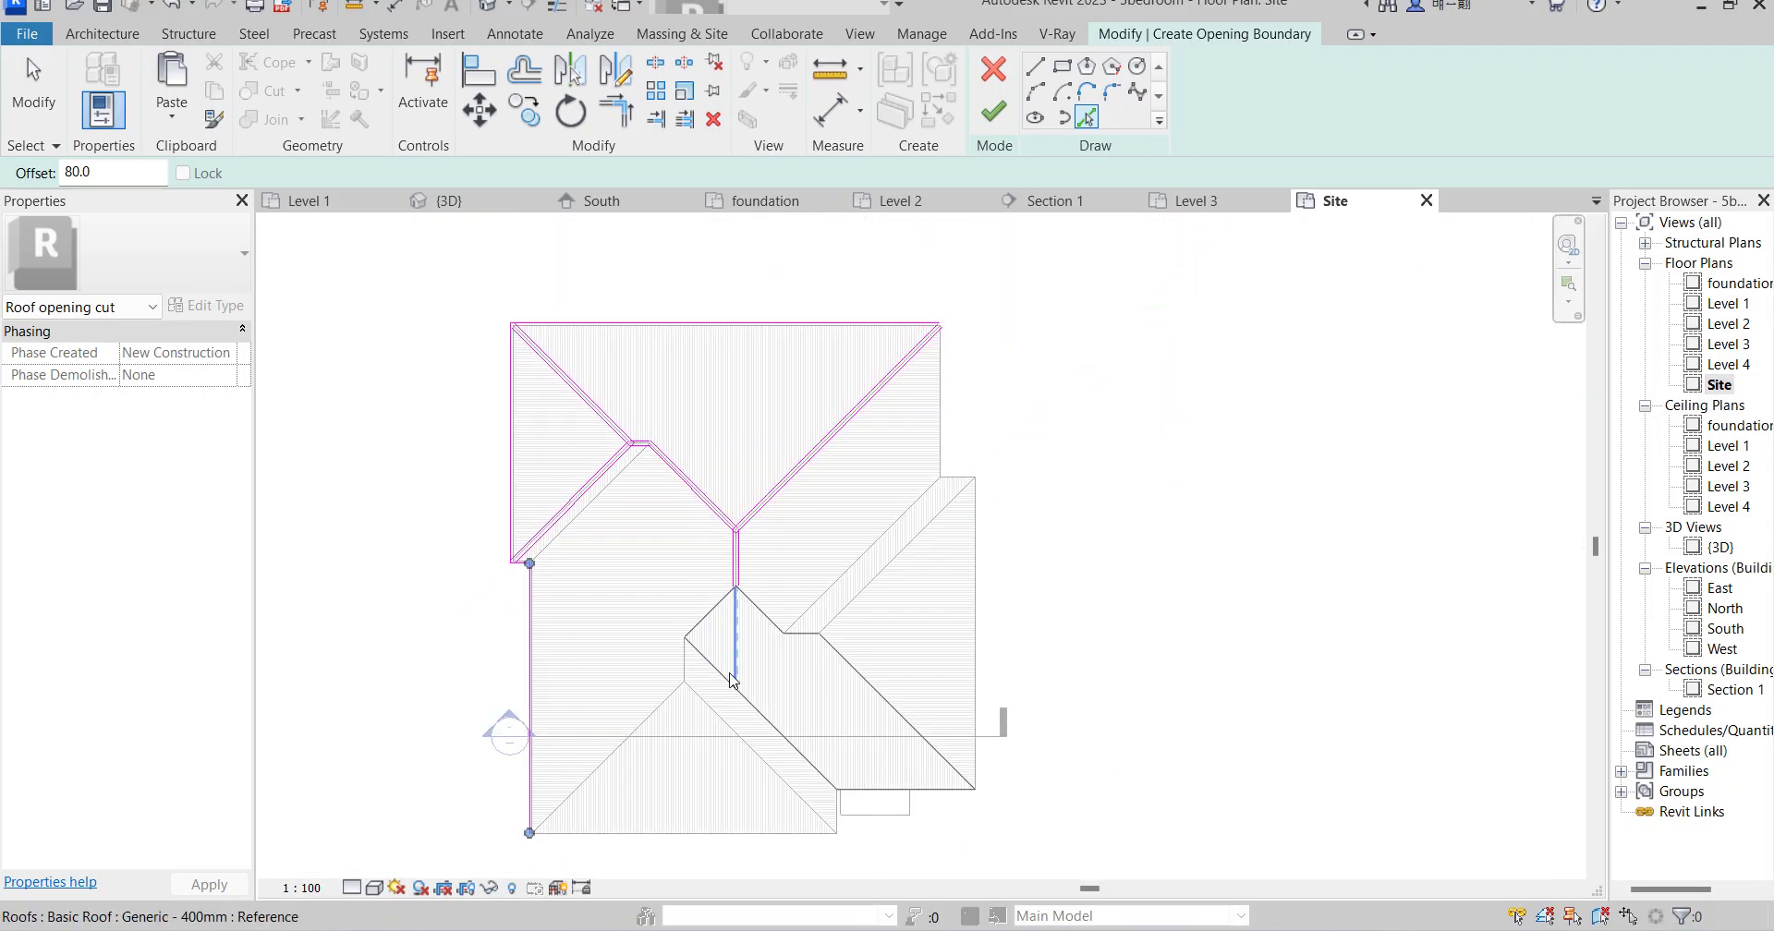
Add opening boundary lines 80 mm to either side of the two diagonals branching from the central ridge's south end.
{"action": "scroll", "coordinate": [813, 411], "scroll_direction": "up", "scroll_amount": 4}
{"action": "scroll", "coordinate": [757, 519], "scroll_direction": "up", "scroll_amount": 5}
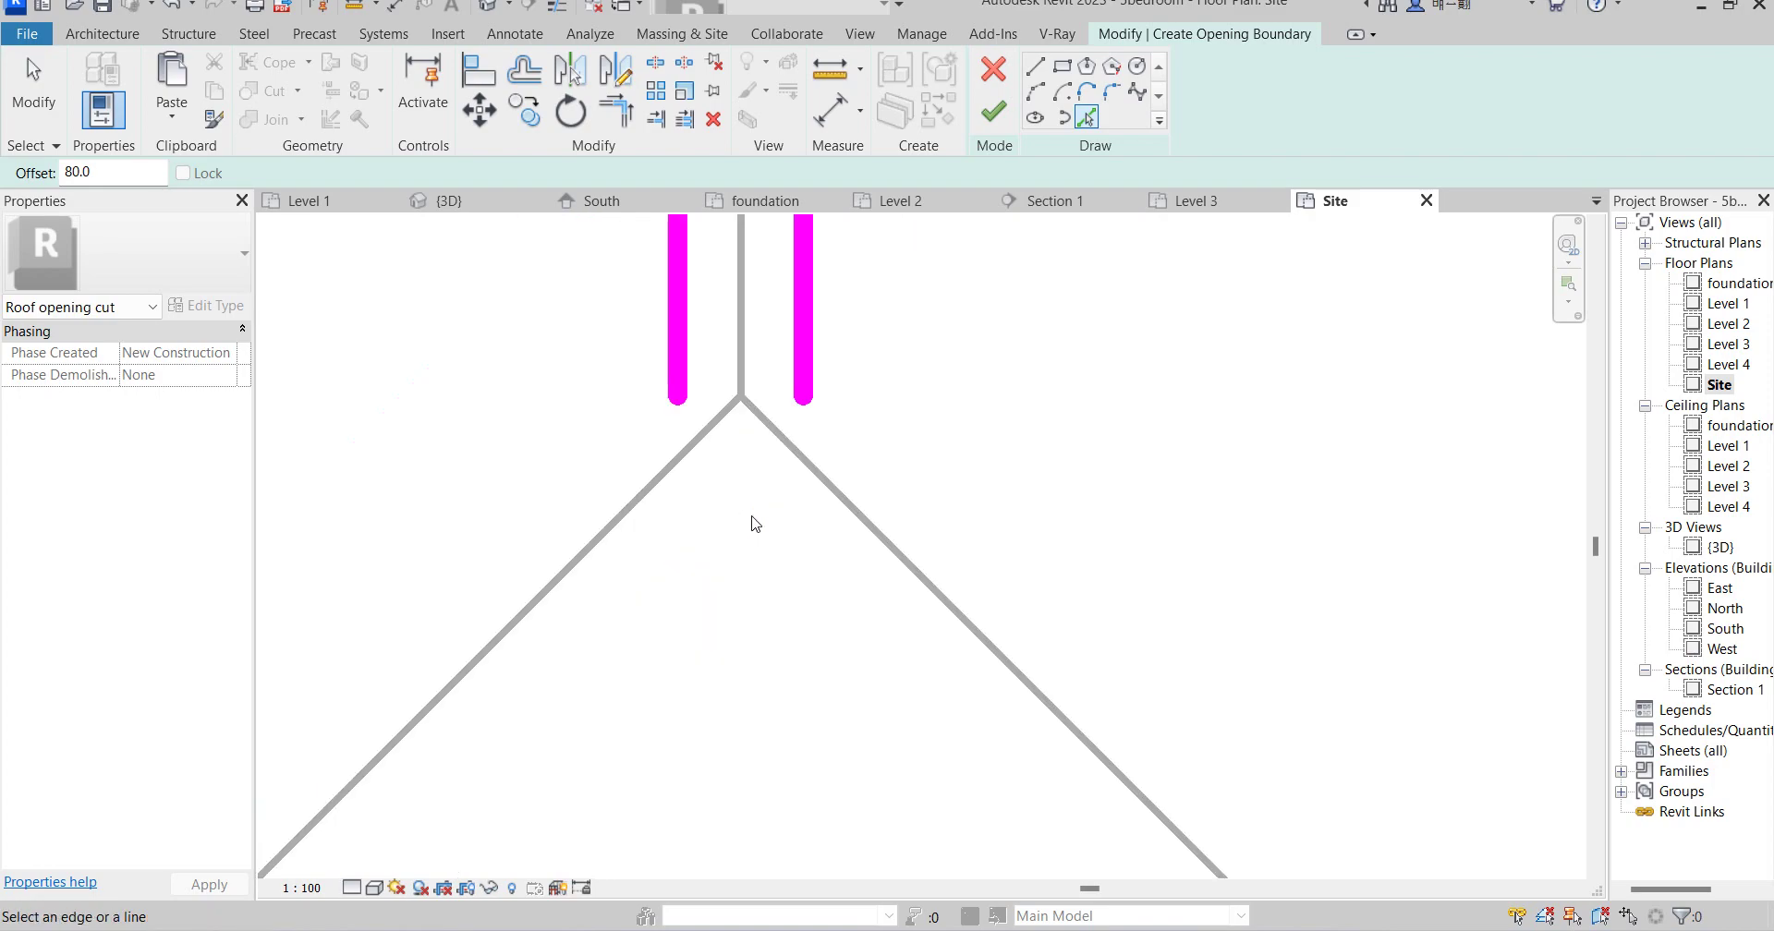
{"action": "left_click", "coordinate": [689, 443]}
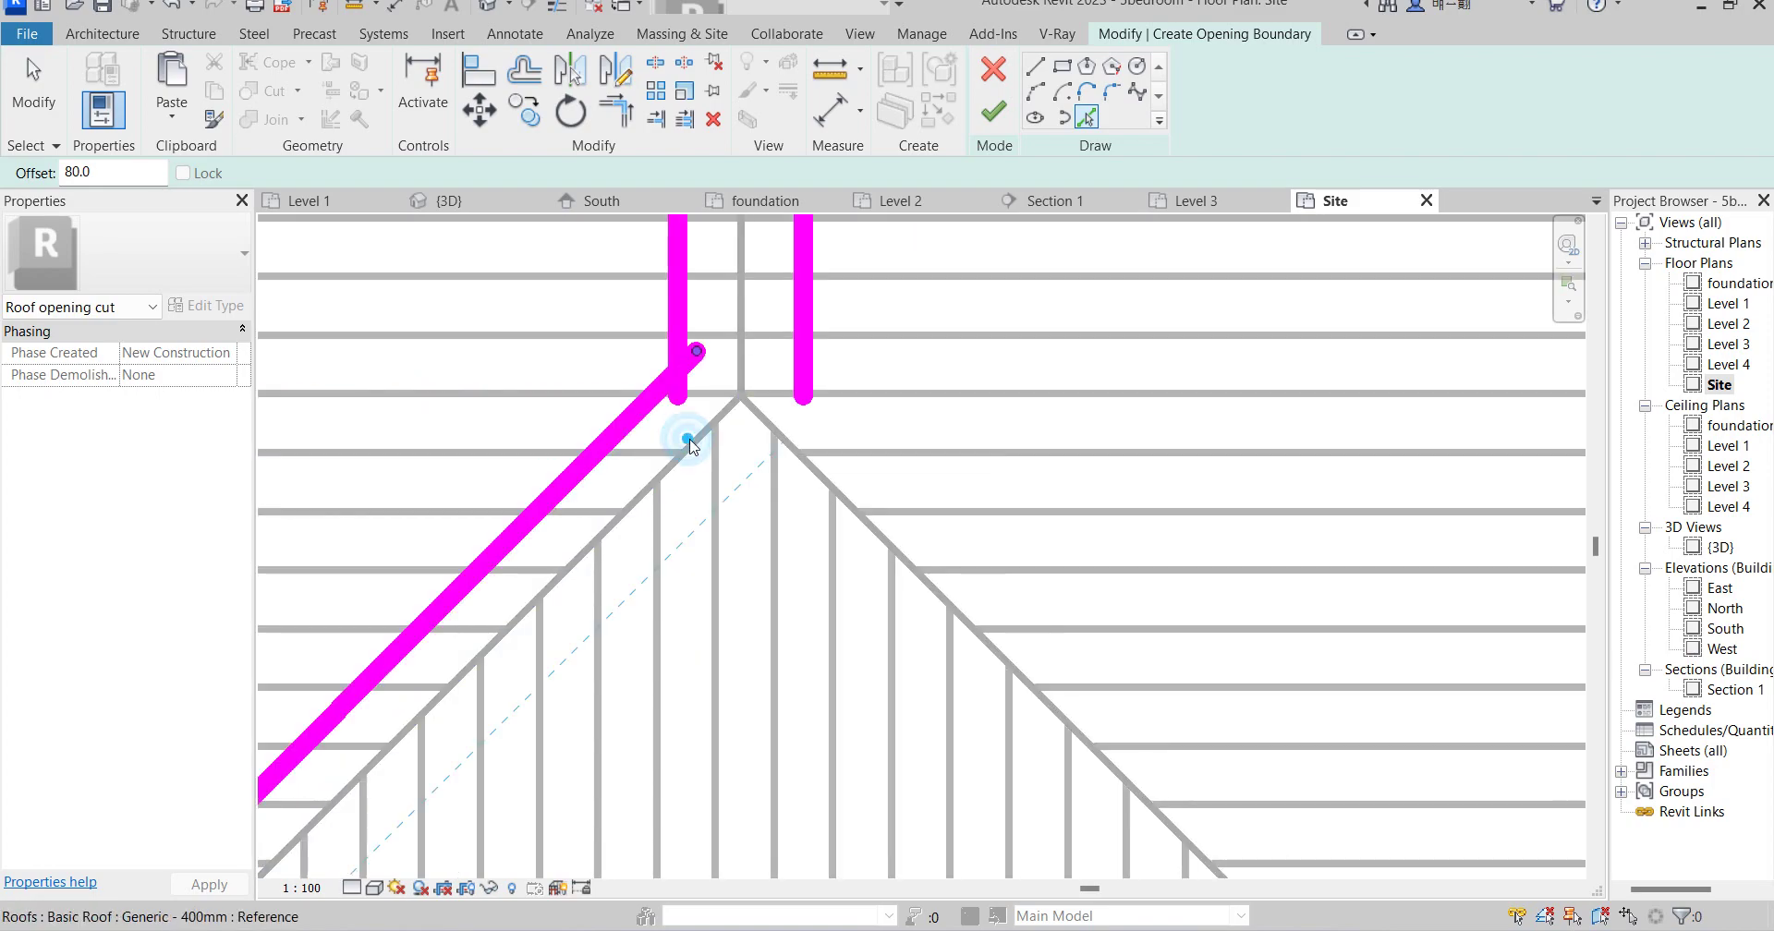
{"action": "left_click", "coordinate": [694, 446]}
{"action": "left_click", "coordinate": [837, 496]}
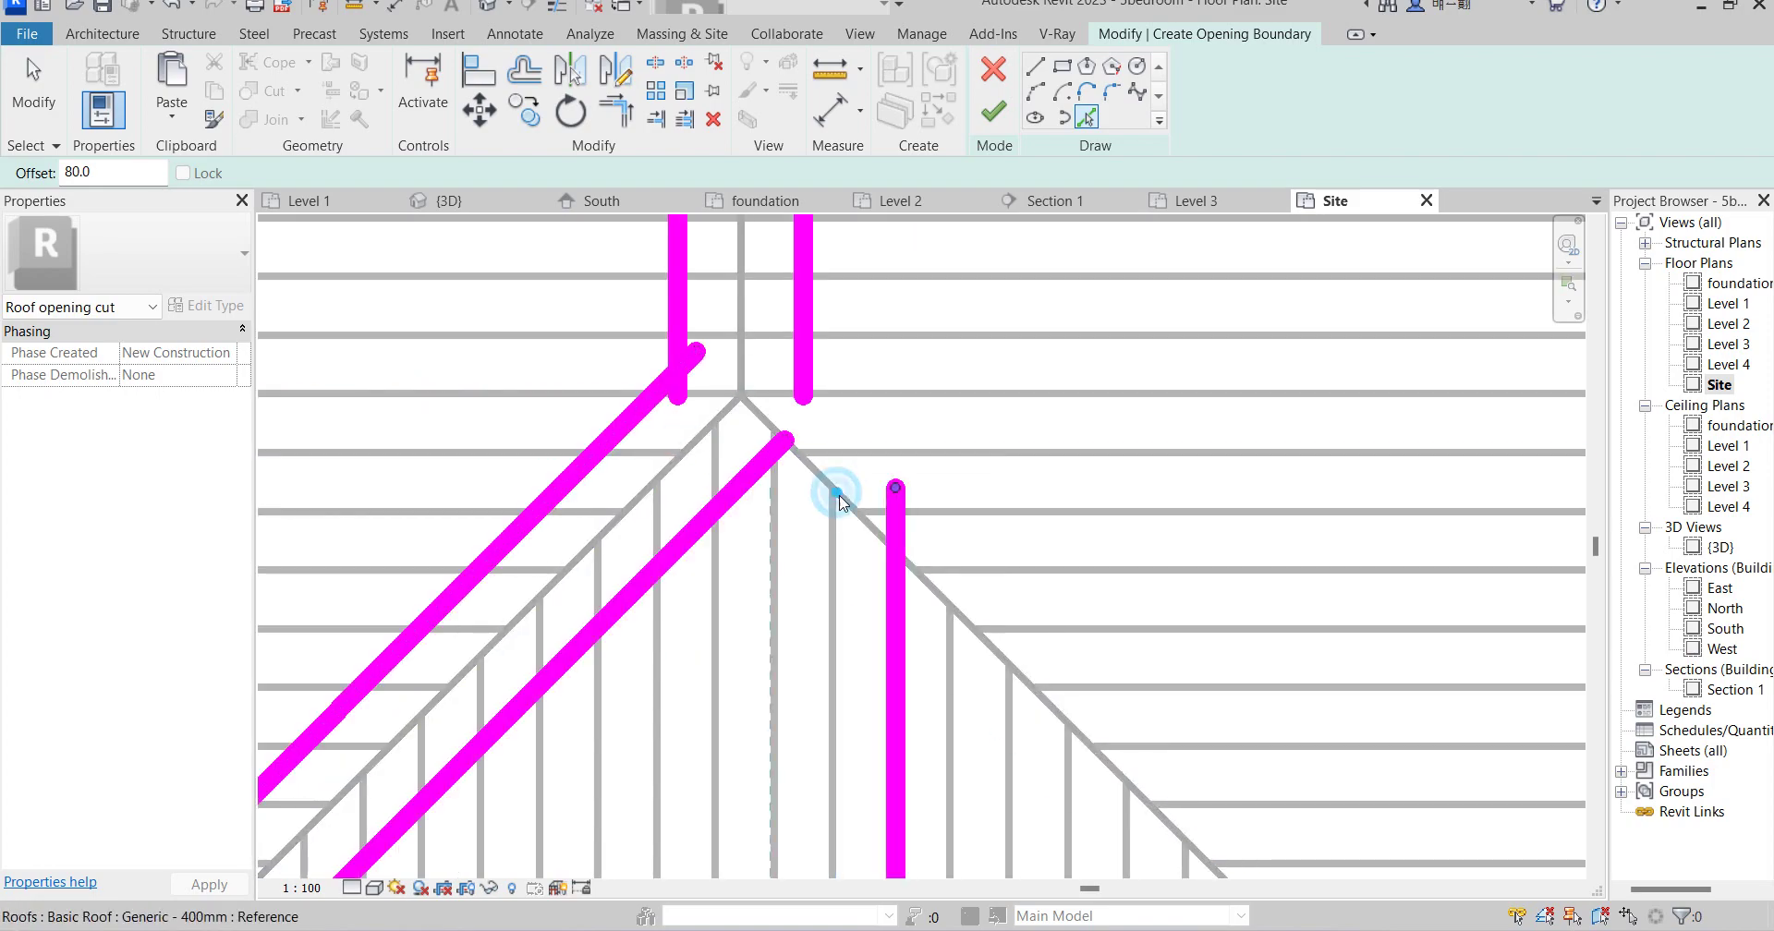
{"action": "key", "text": "ctrl+z"}
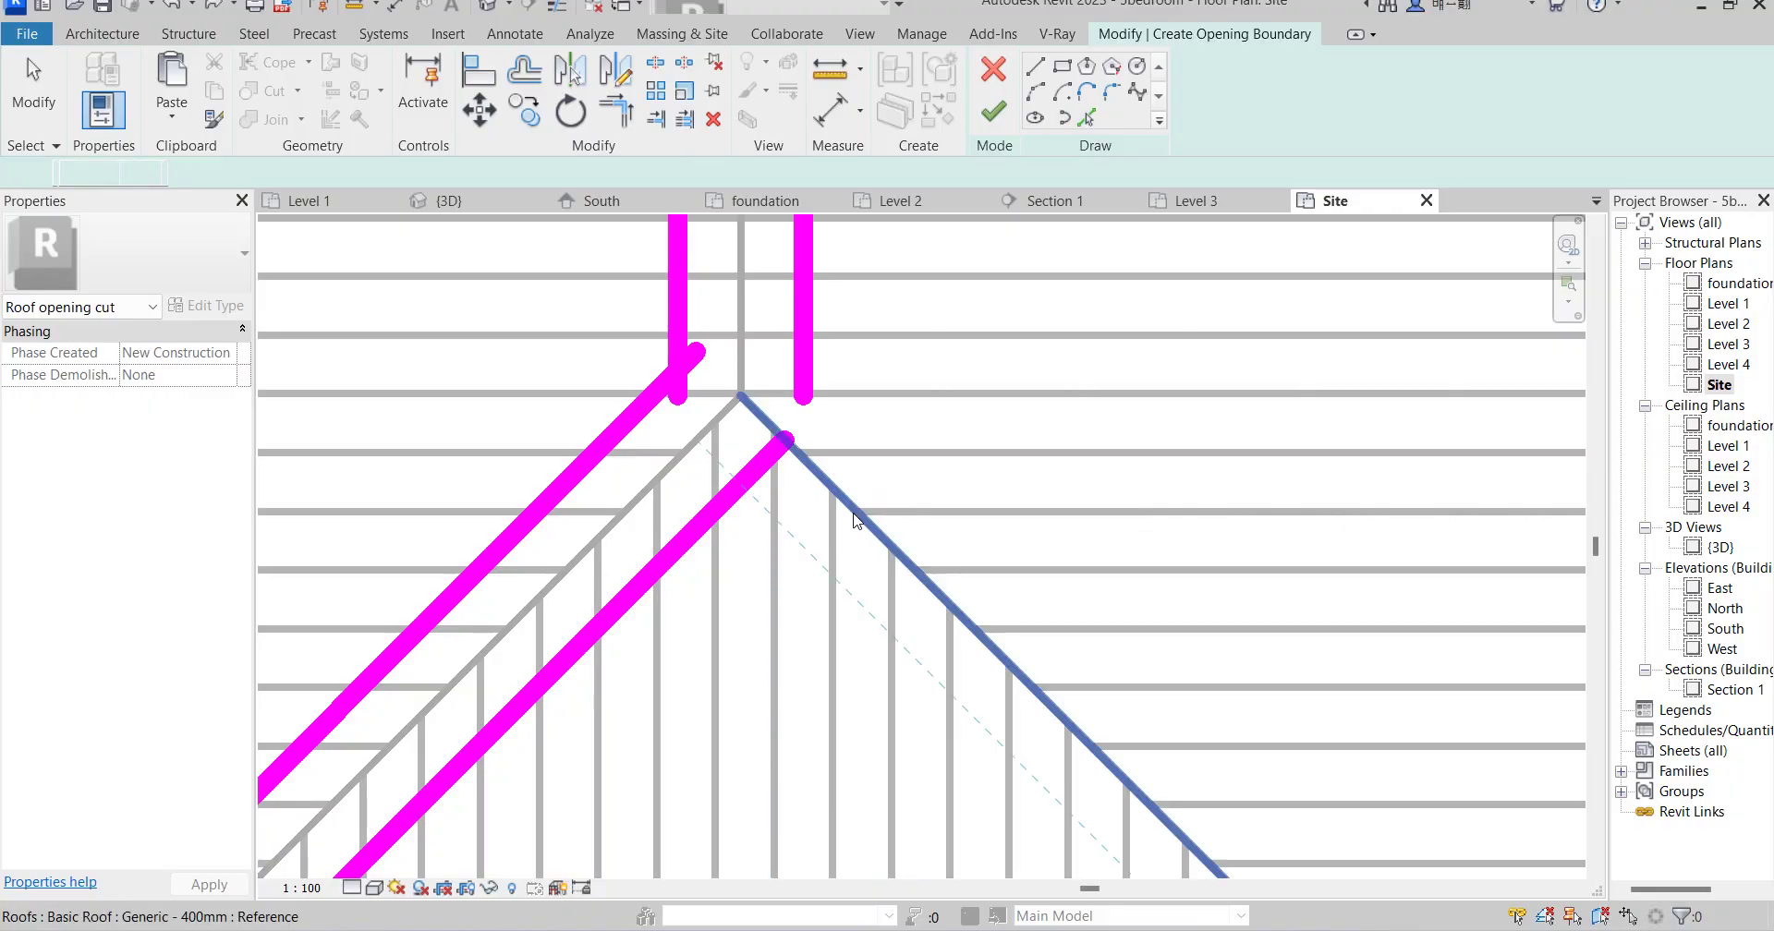
{"action": "left_click", "coordinate": [844, 507]}
{"action": "left_click", "coordinate": [856, 496]}
{"action": "scroll", "coordinate": [856, 496], "scroll_direction": "down", "scroll_amount": 4}
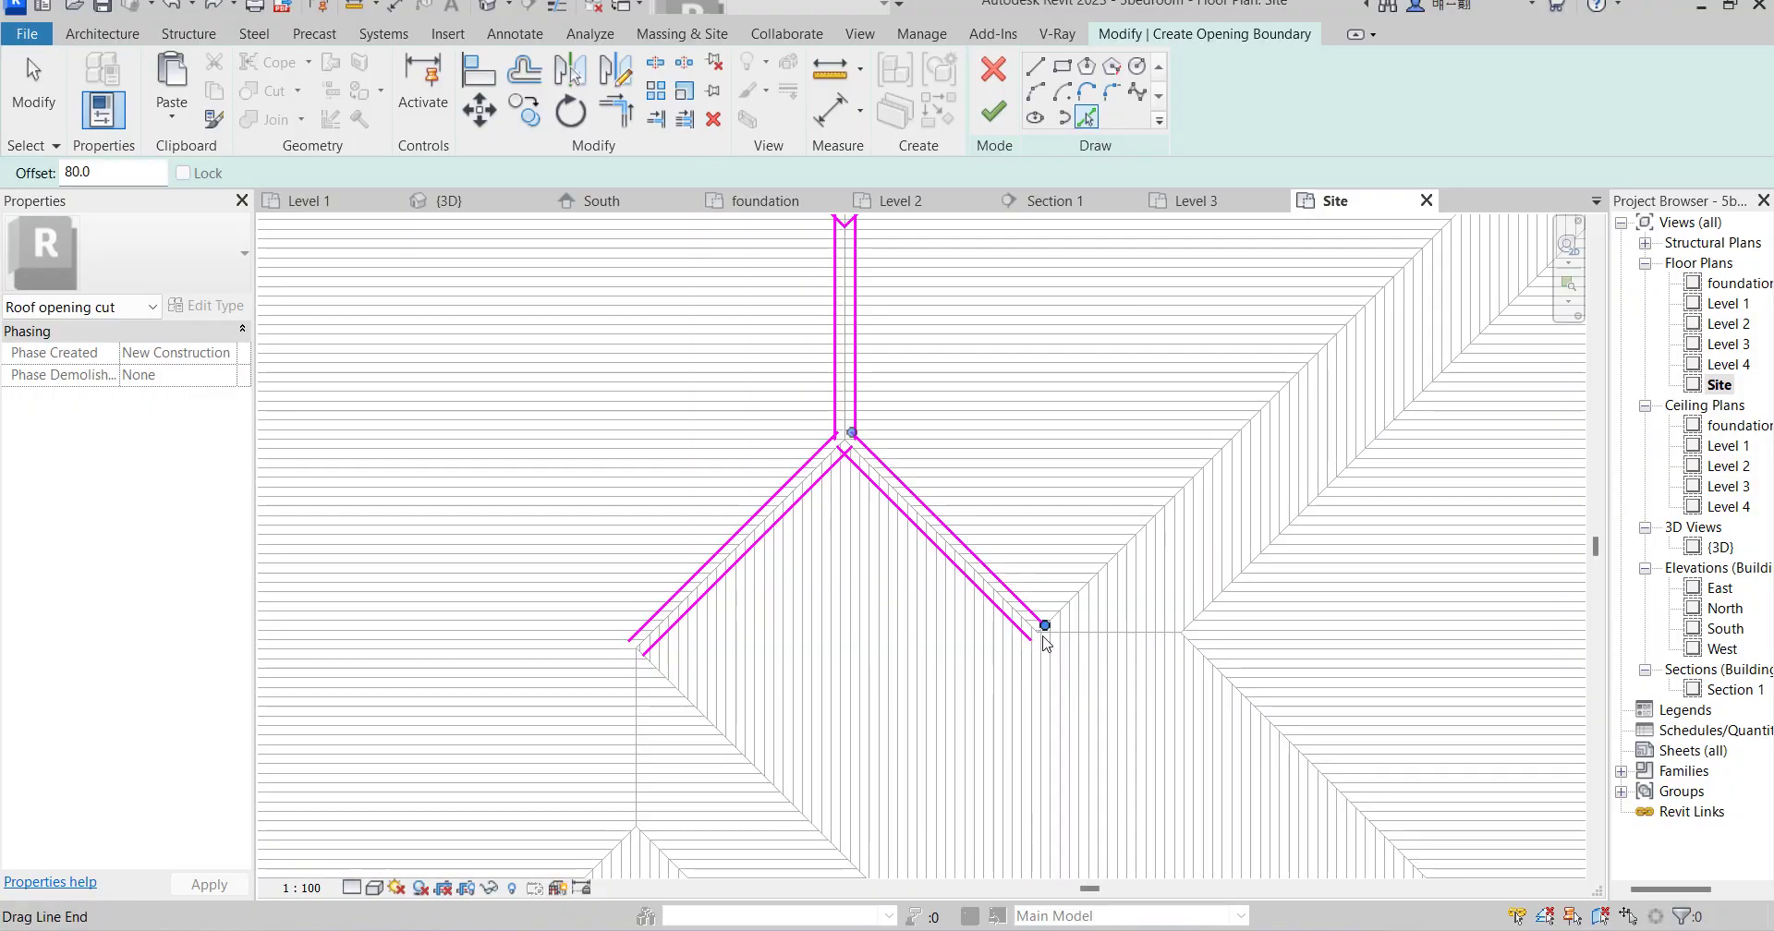
Add opening boundary lines 80 mm above and below the short horizontal ridge in the roof's southeast part.
{"action": "scroll", "coordinate": [1016, 628], "scroll_direction": "up", "scroll_amount": 5}
{"action": "left_click", "coordinate": [1126, 633]}
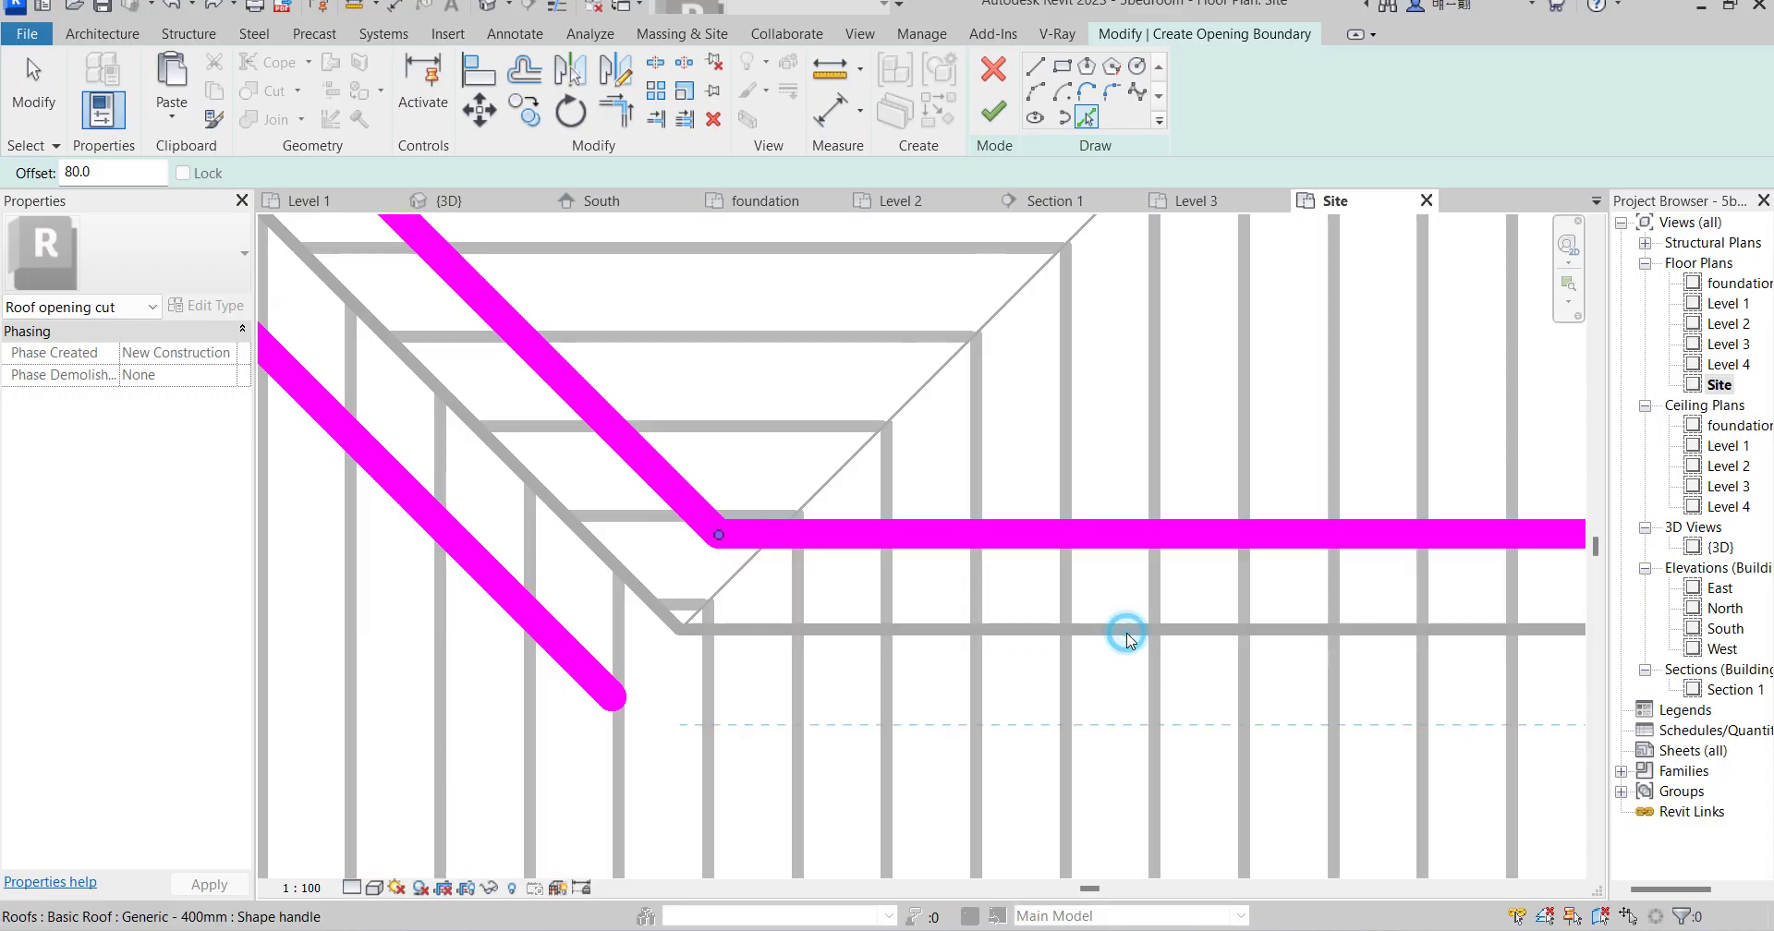
{"action": "scroll", "coordinate": [1126, 634], "scroll_direction": "down", "scroll_amount": 5}
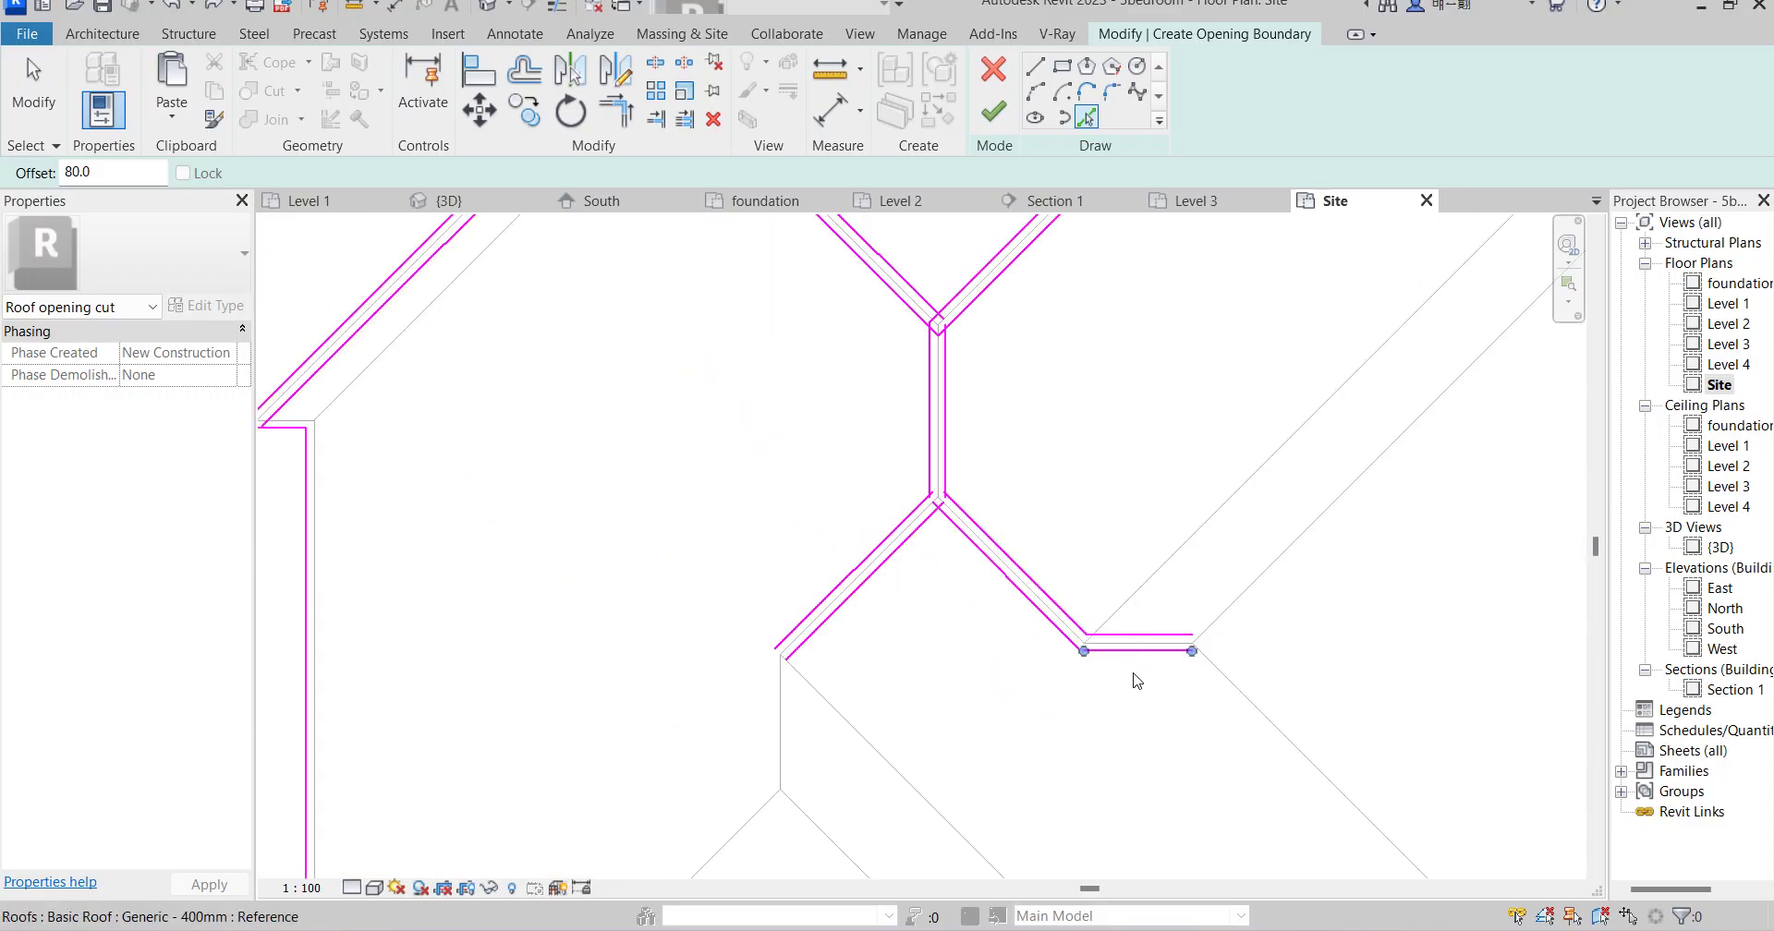
Add opening boundary lines 80 mm to either side of the diagonal toward the east eave and the southeast corner hip.
{"action": "scroll", "coordinate": [1279, 618], "scroll_direction": "up", "scroll_amount": 6}
{"action": "scroll", "coordinate": [1173, 617], "scroll_direction": "up", "scroll_amount": 2}
{"action": "left_click", "coordinate": [1165, 620]}
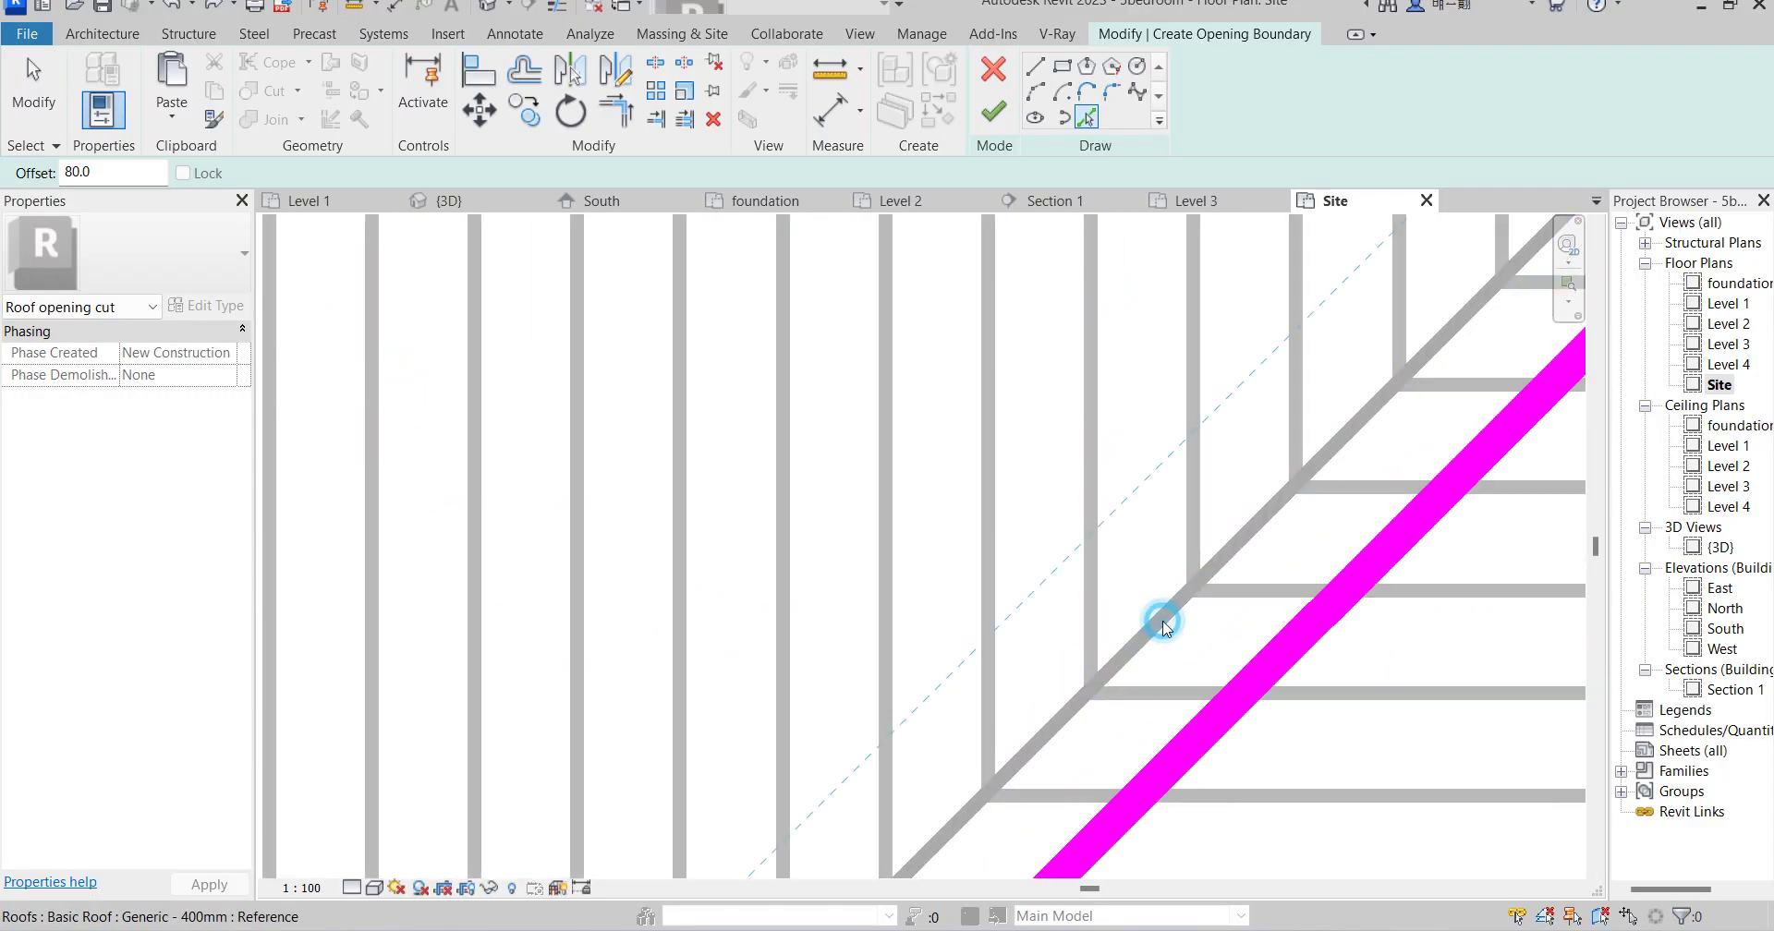
{"action": "left_click", "coordinate": [1162, 619]}
{"action": "scroll", "coordinate": [1061, 547], "scroll_direction": "down", "scroll_amount": 3}
{"action": "scroll", "coordinate": [1061, 546], "scroll_direction": "down", "scroll_amount": 3}
{"action": "scroll", "coordinate": [1066, 685], "scroll_direction": "up", "scroll_amount": 8}
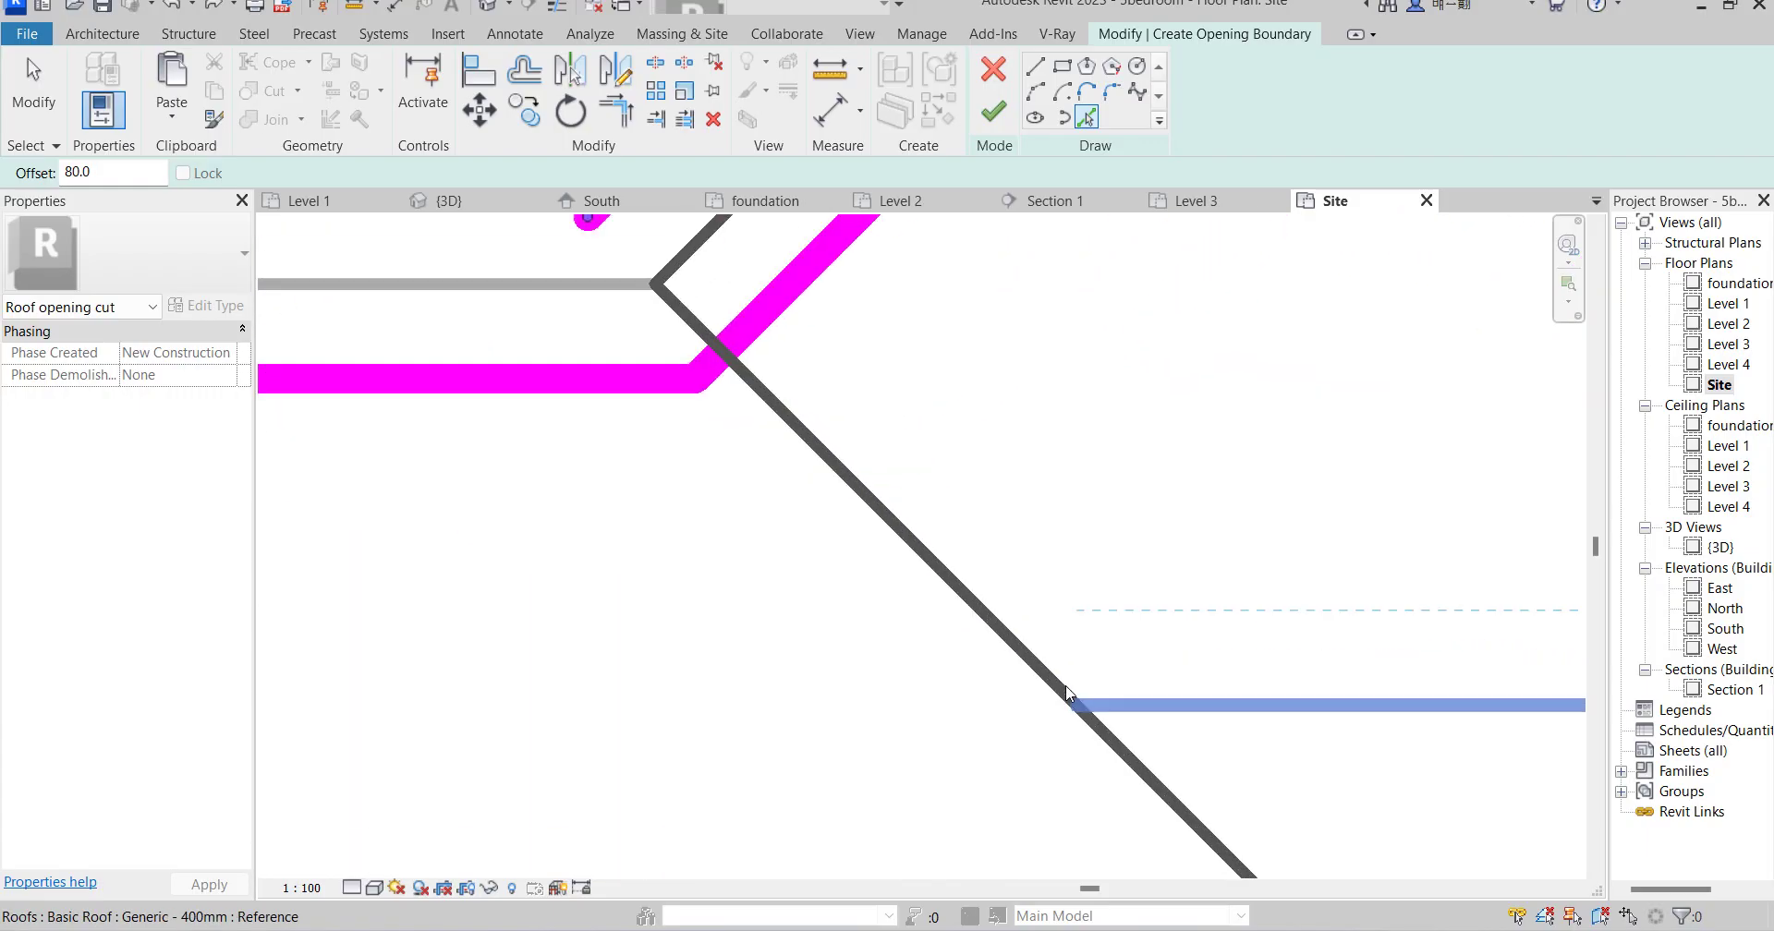
{"action": "scroll", "coordinate": [1053, 686], "scroll_direction": "down", "scroll_amount": 6}
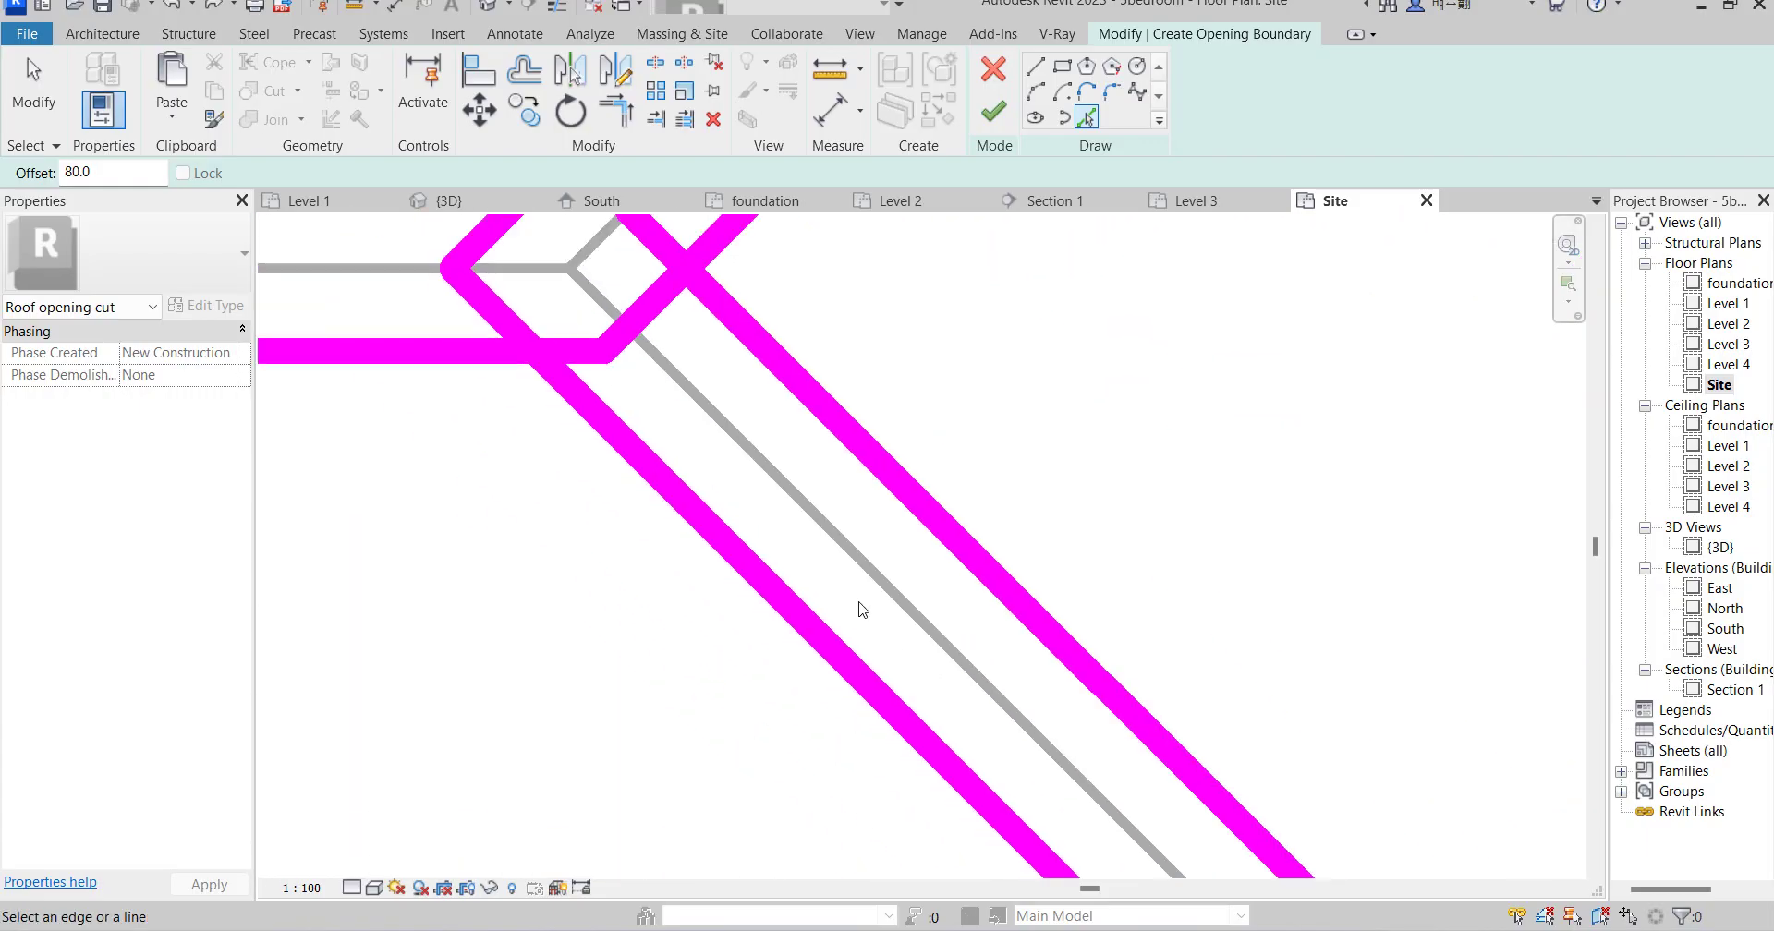
Add opening boundary lines 80 mm to either side of the two hips descending from the short southern ridge to the south corners.
{"action": "scroll", "coordinate": [902, 543], "scroll_direction": "down", "scroll_amount": 3}
{"action": "scroll", "coordinate": [641, 554], "scroll_direction": "up", "scroll_amount": 7}
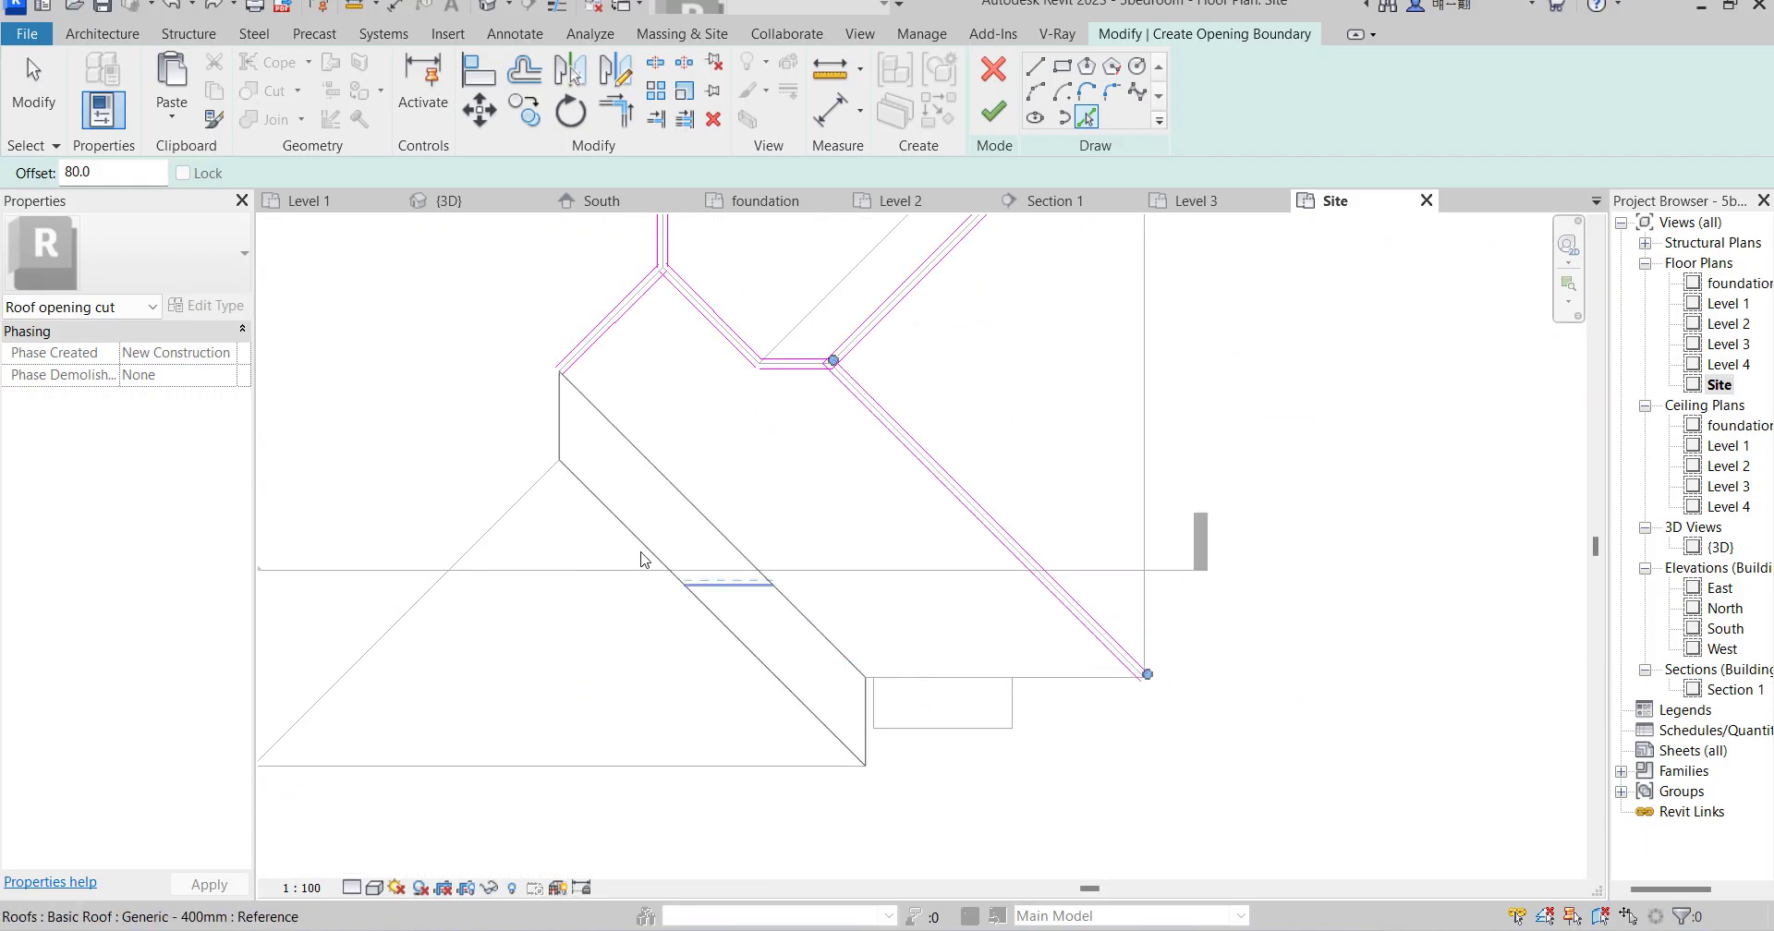
{"action": "scroll", "coordinate": [582, 452], "scroll_direction": "up", "scroll_amount": 5}
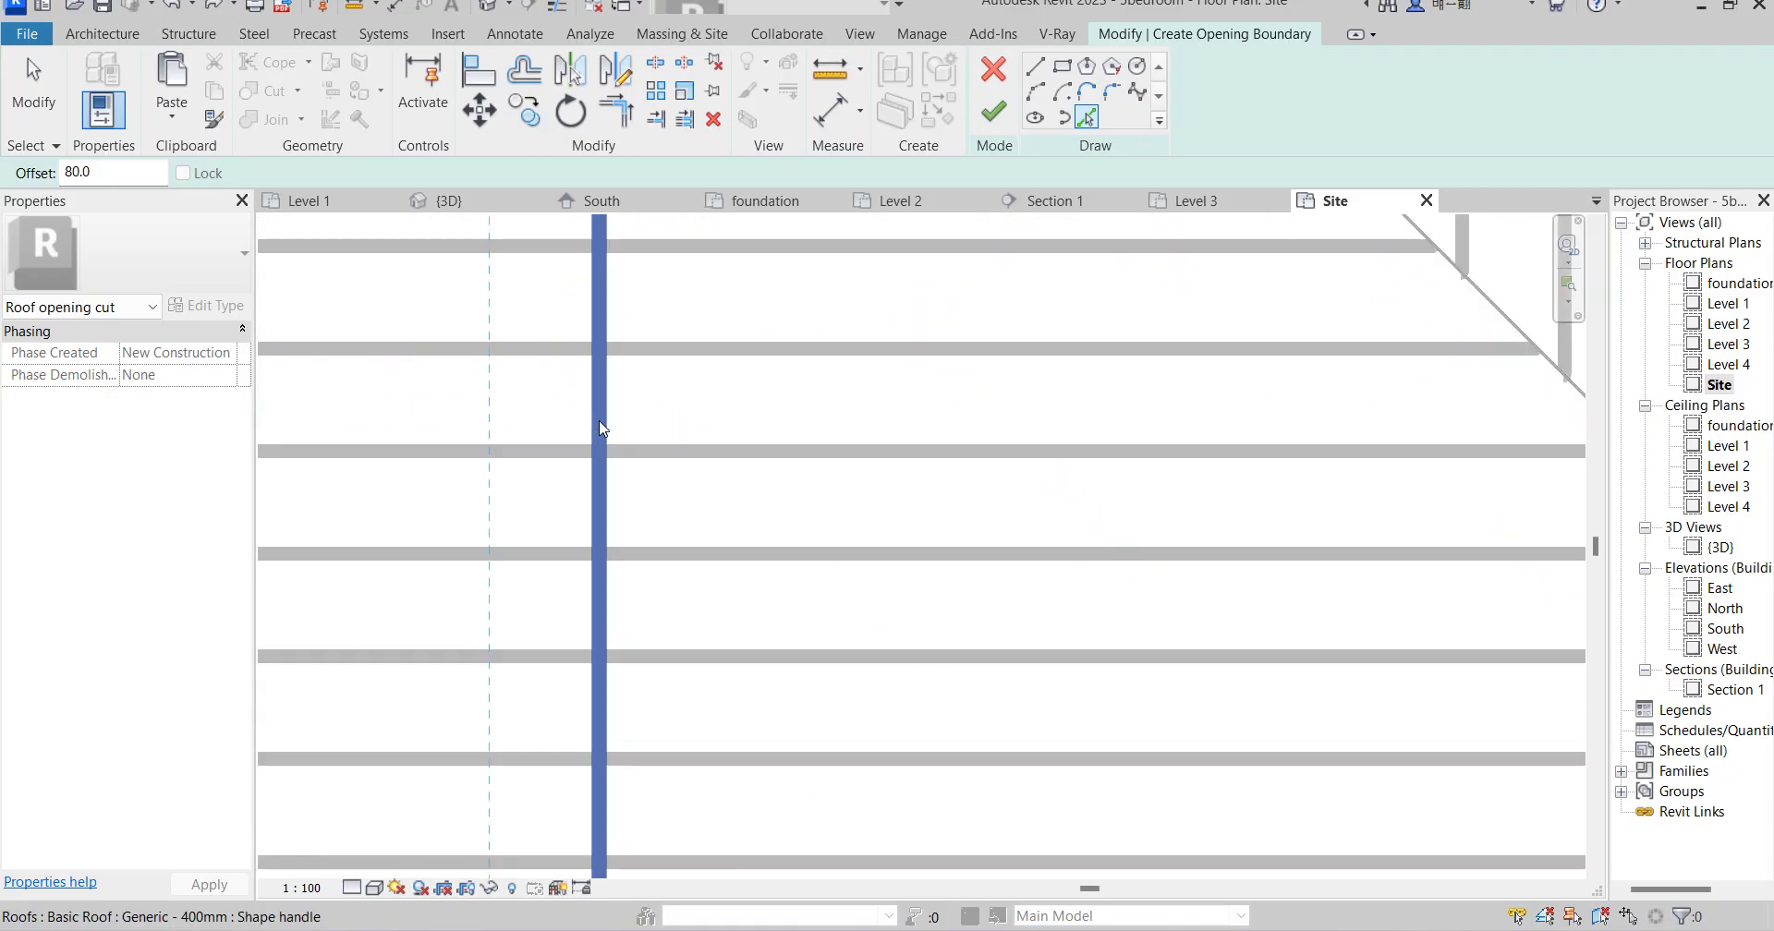
{"action": "scroll", "coordinate": [602, 434], "scroll_direction": "down", "scroll_amount": 4}
{"action": "scroll", "coordinate": [600, 508], "scroll_direction": "down", "scroll_amount": 2}
{"action": "scroll", "coordinate": [554, 471], "scroll_direction": "up", "scroll_amount": 5}
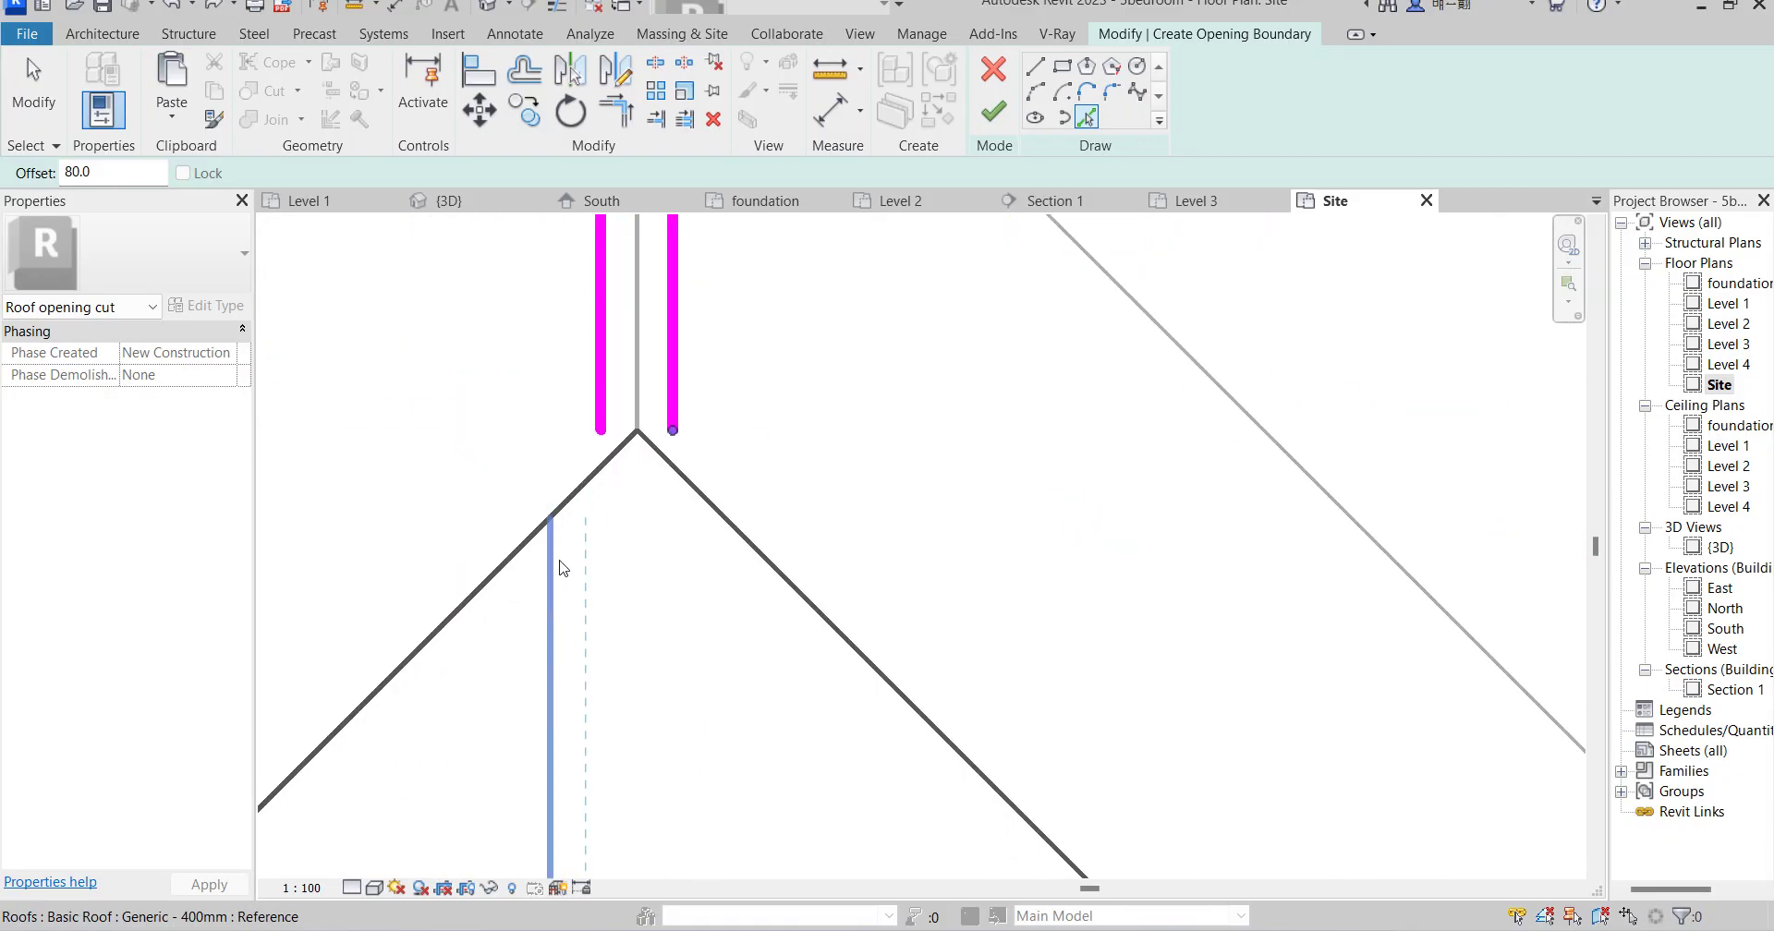
{"action": "left_click", "coordinate": [517, 514]}
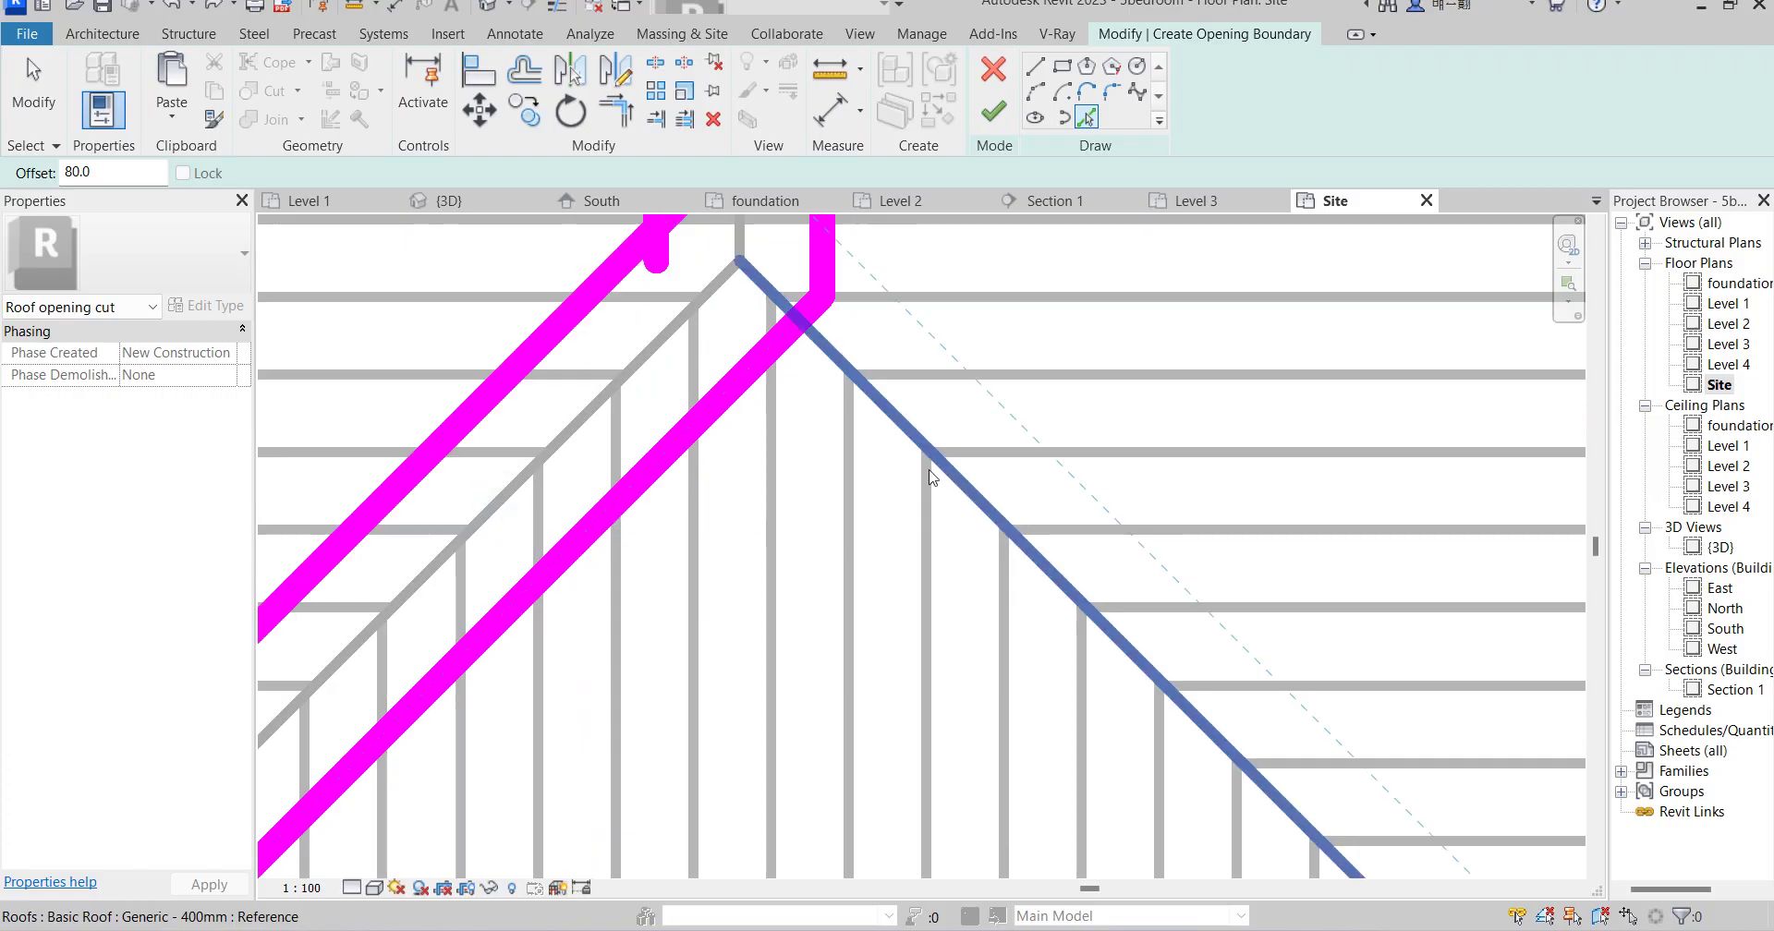
{"action": "left_click", "coordinate": [953, 481]}
{"action": "scroll", "coordinate": [956, 495], "scroll_direction": "down", "scroll_amount": 8}
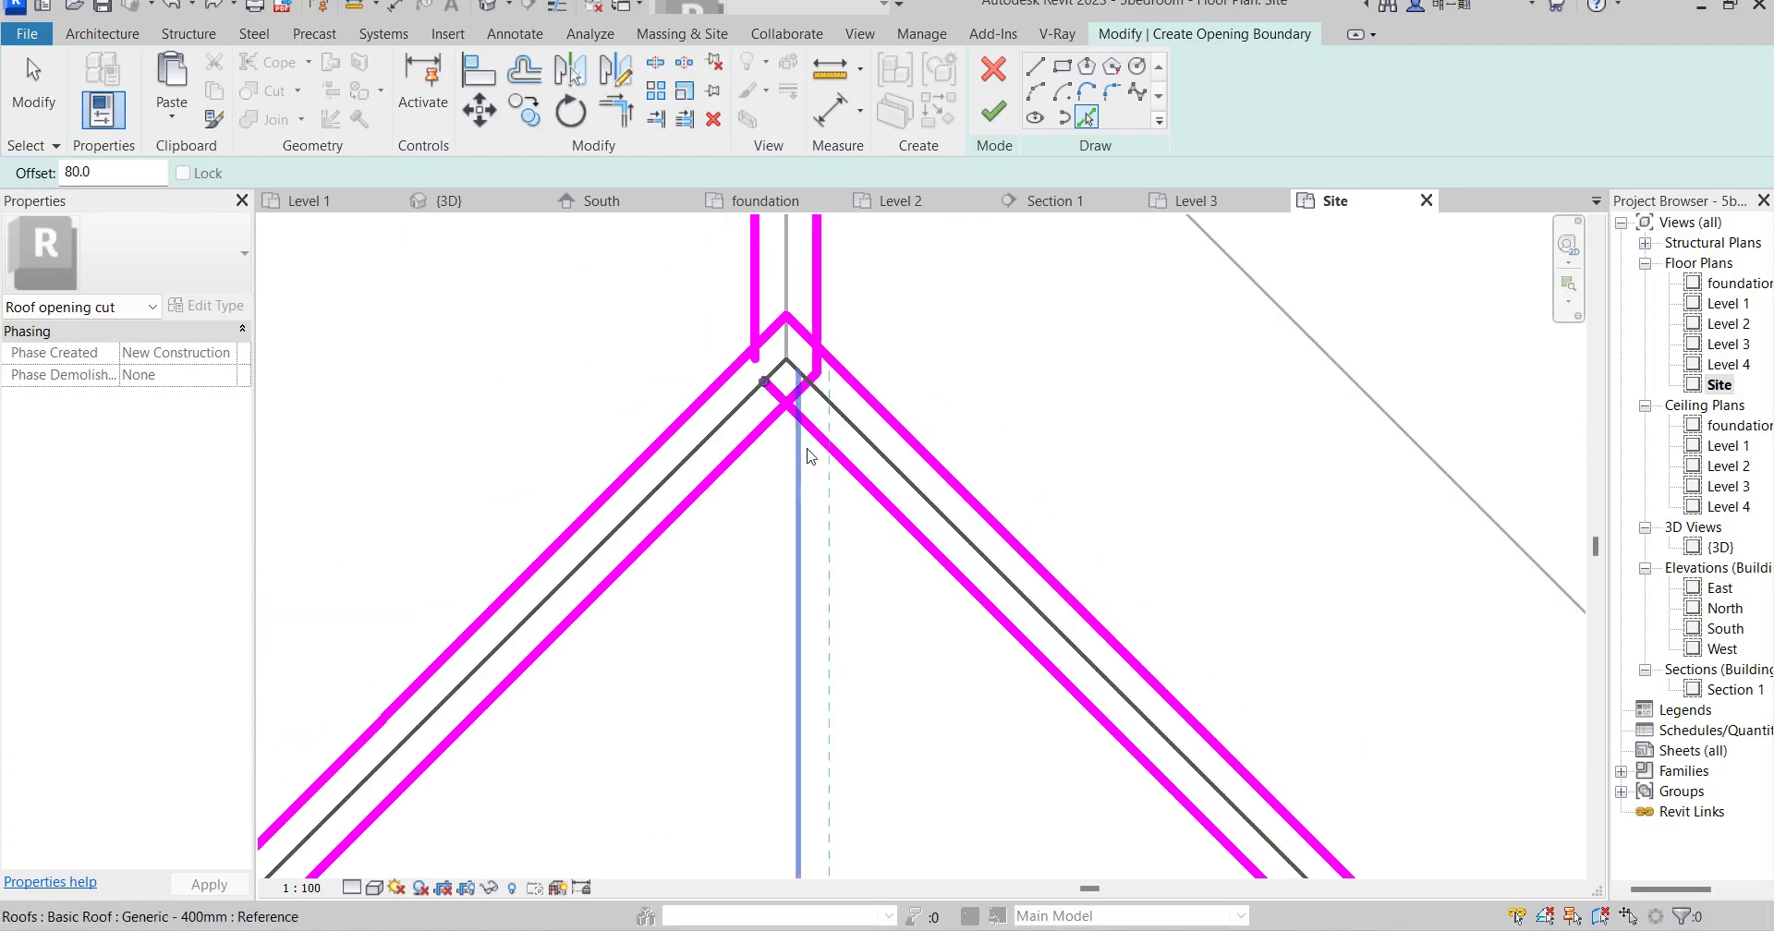
{"action": "scroll", "coordinate": [877, 608], "scroll_direction": "up", "scroll_amount": 5}
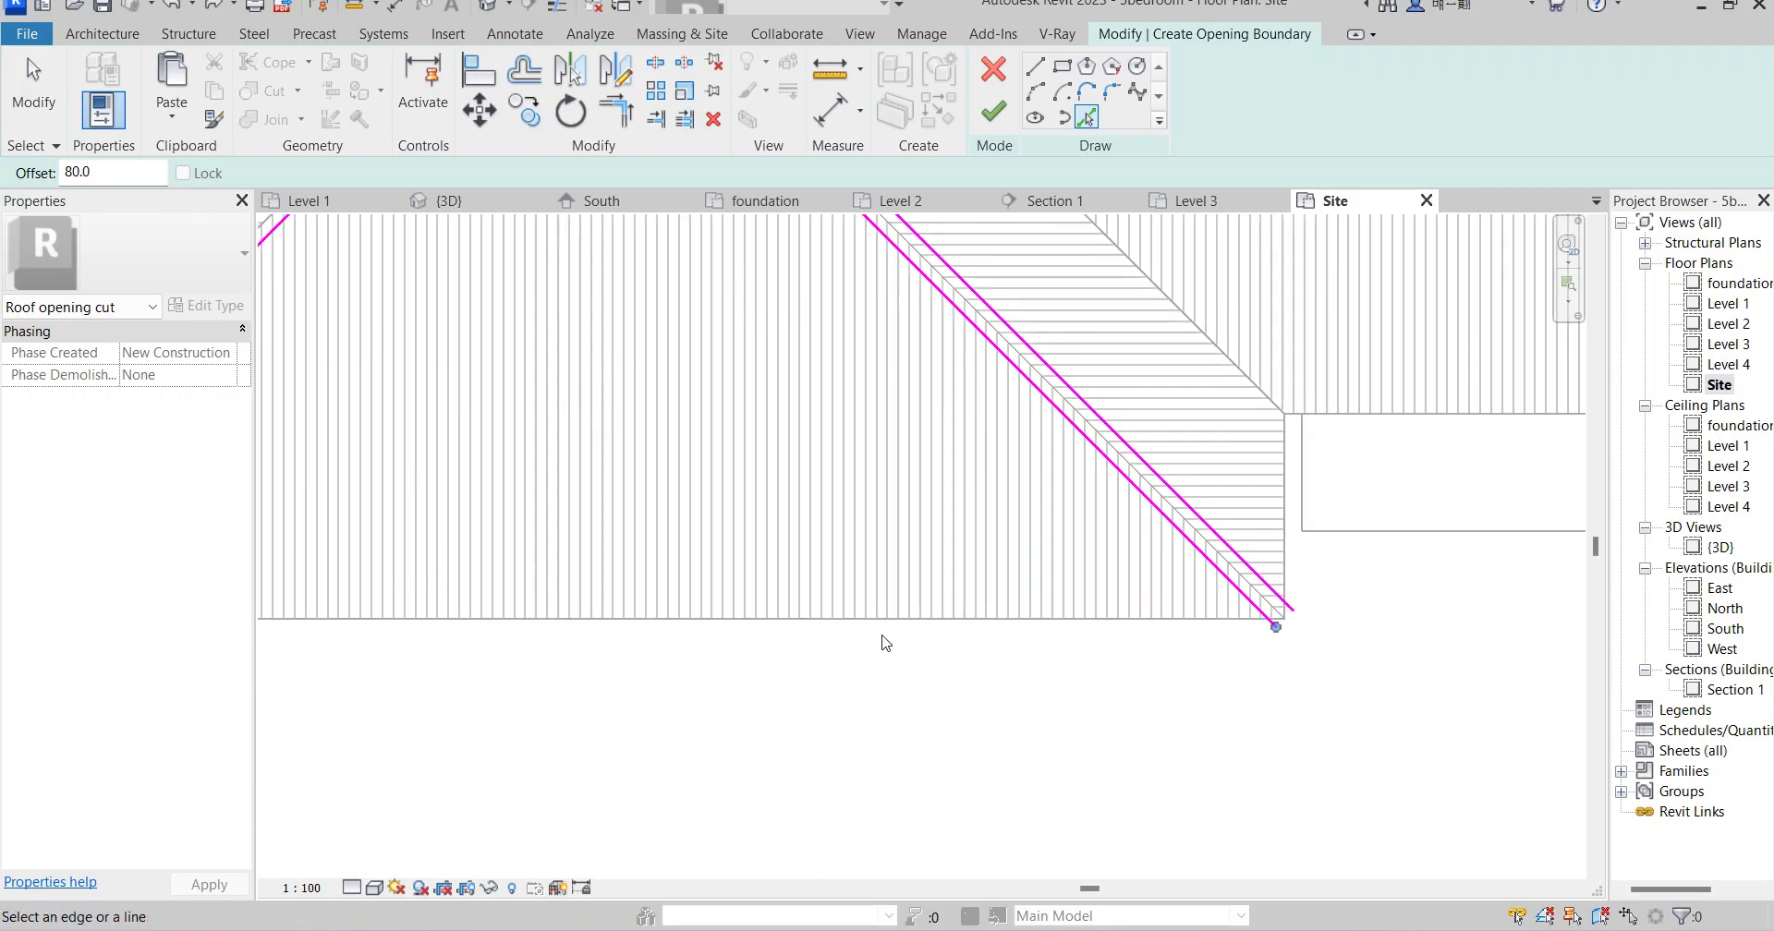
Add opening boundary lines offset 80 mm from the southeast part's east eave and from the south wing's east and south eaves.
{"action": "scroll", "coordinate": [1046, 689], "scroll_direction": "down", "scroll_amount": 4}
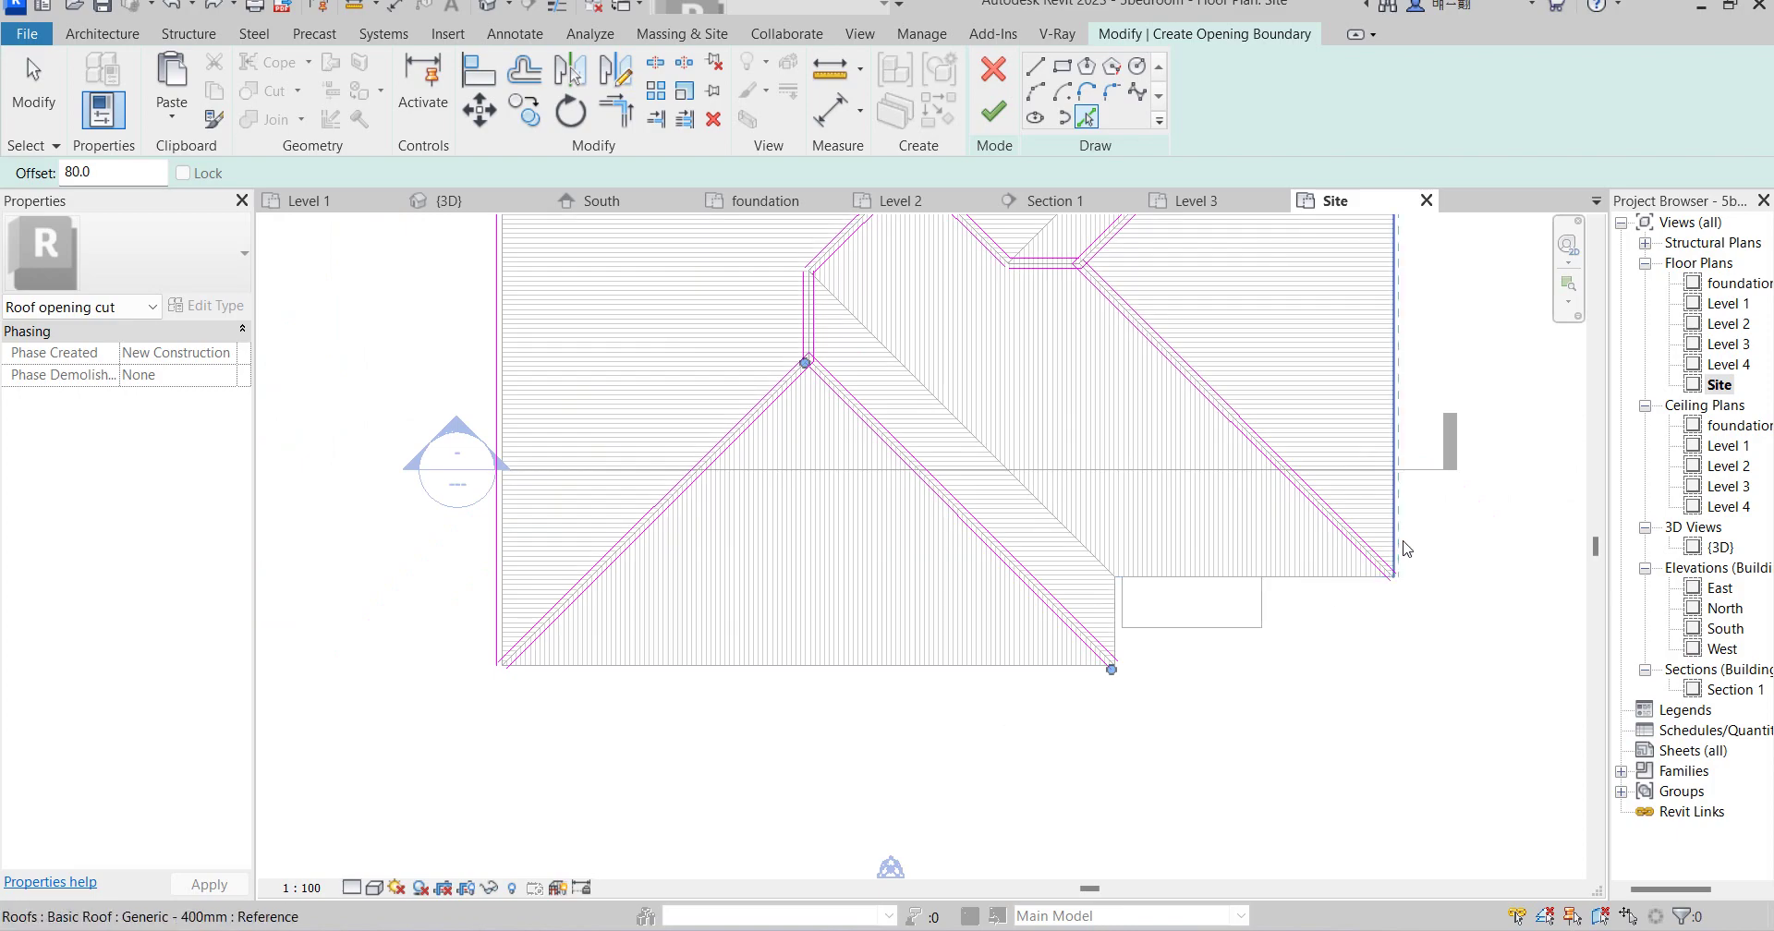
{"action": "scroll", "coordinate": [1335, 600], "scroll_direction": "up", "scroll_amount": 3}
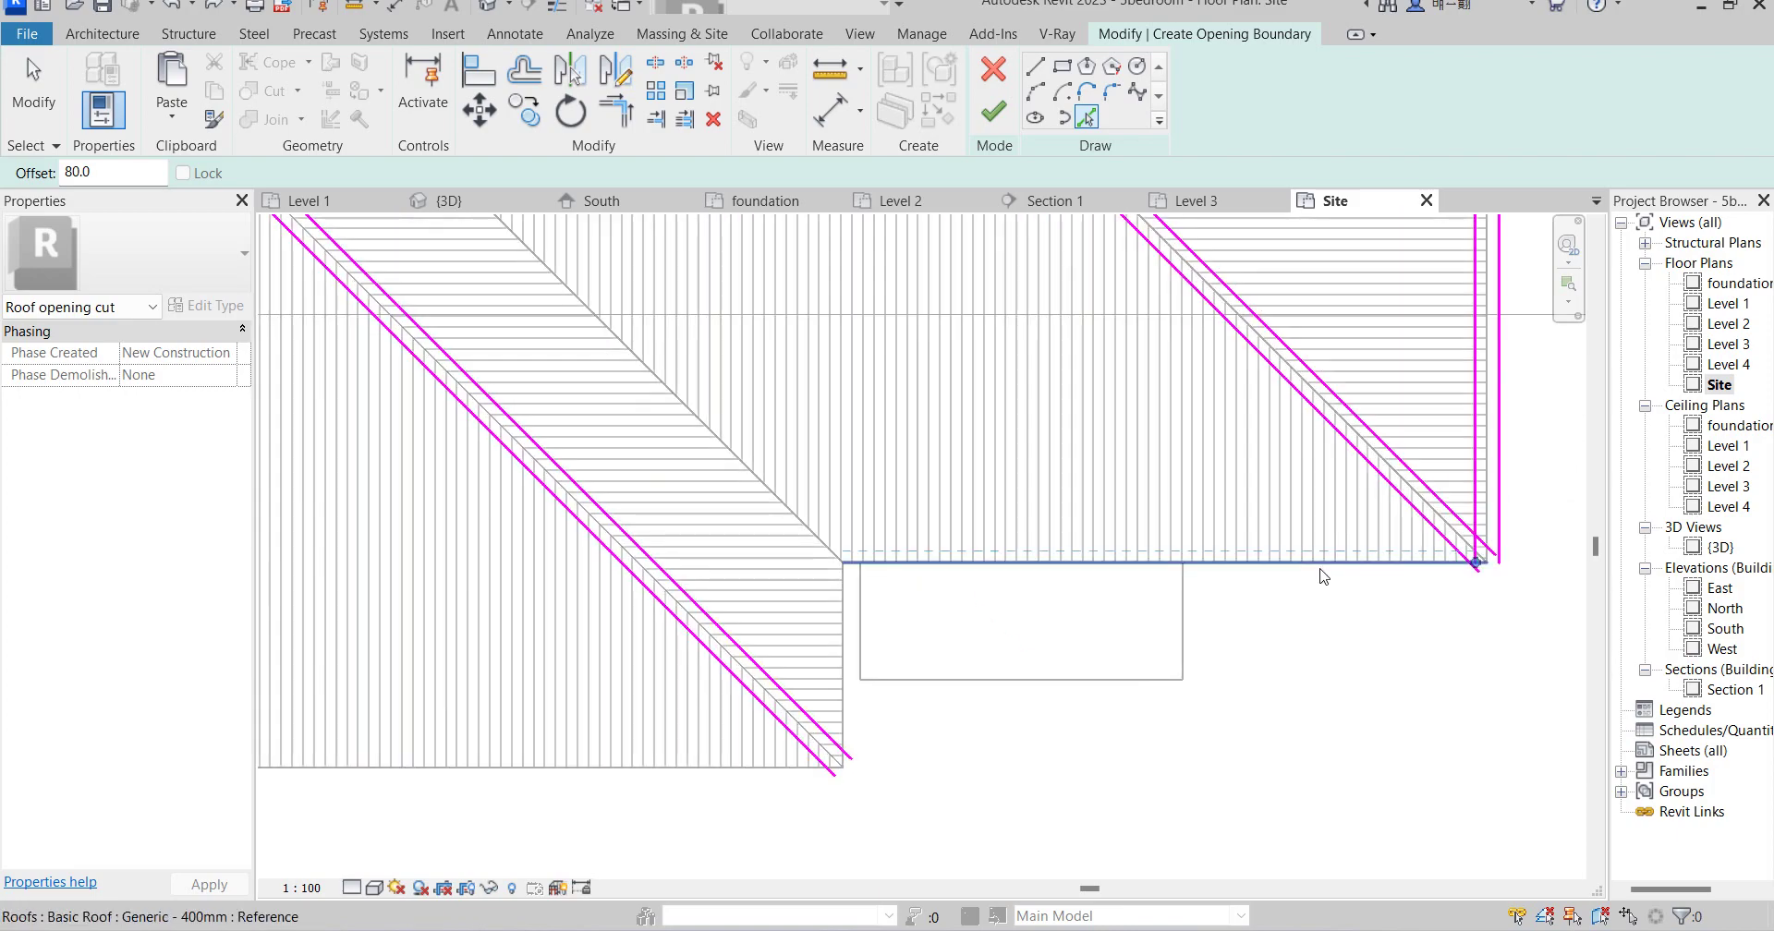
{"action": "scroll", "coordinate": [842, 727], "scroll_direction": "up", "scroll_amount": 2}
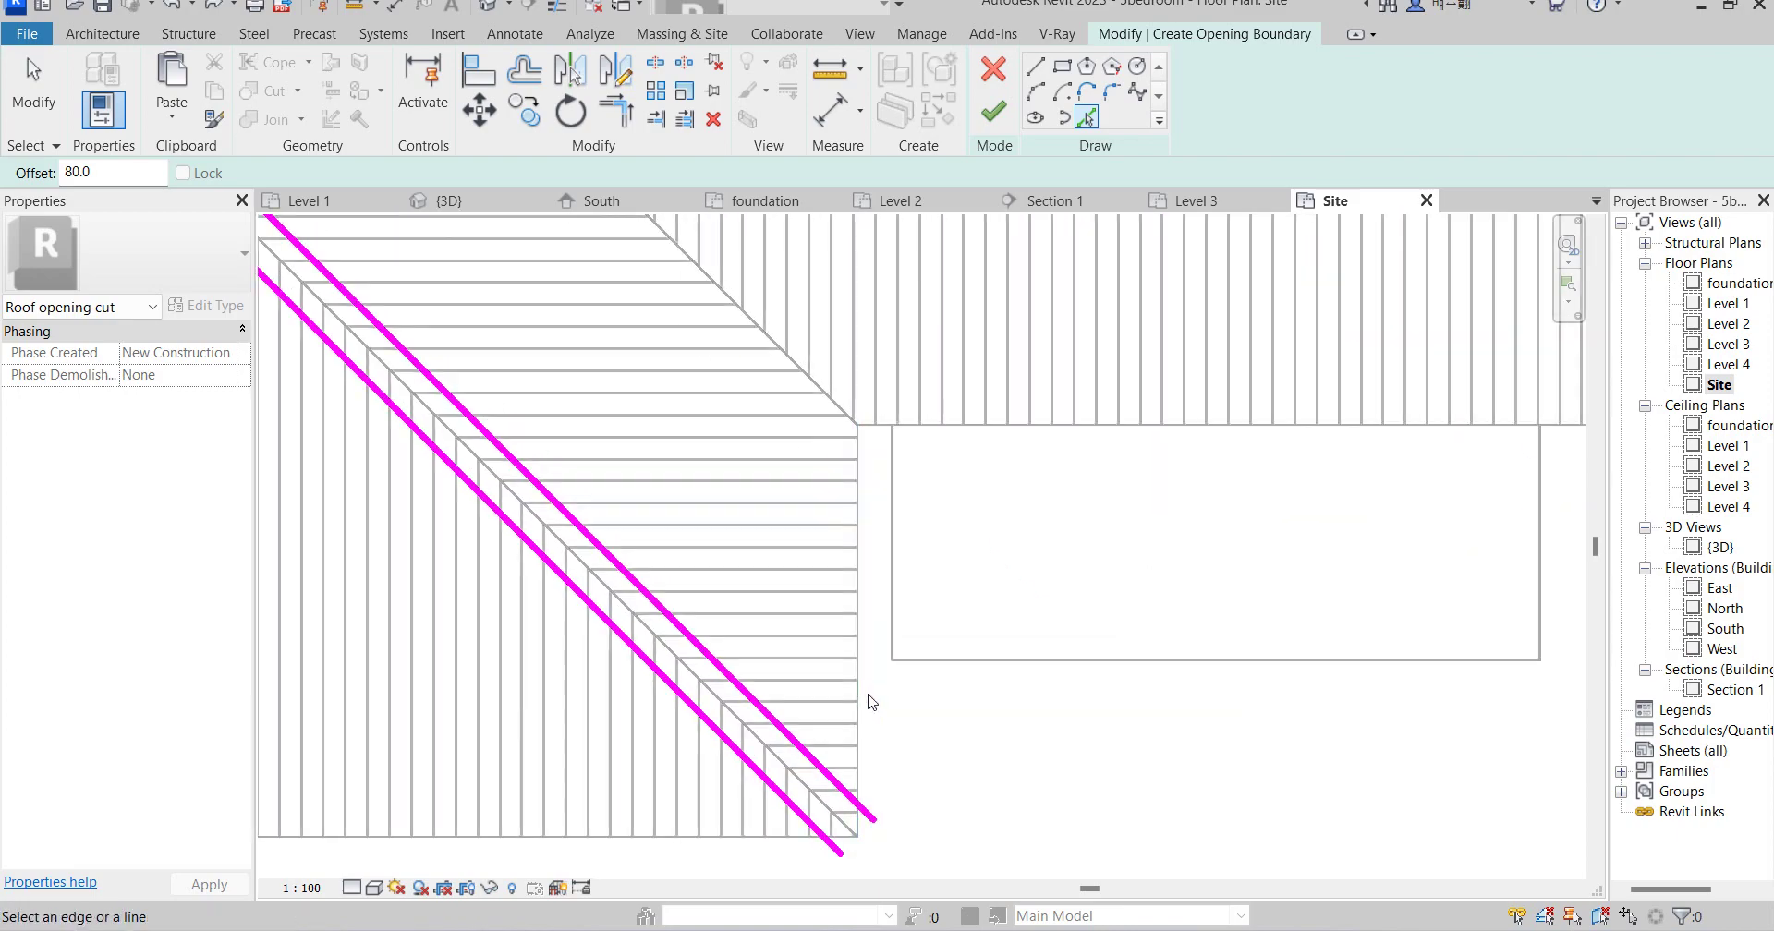
{"action": "left_click", "coordinate": [866, 711]}
{"action": "left_click", "coordinate": [746, 838]}
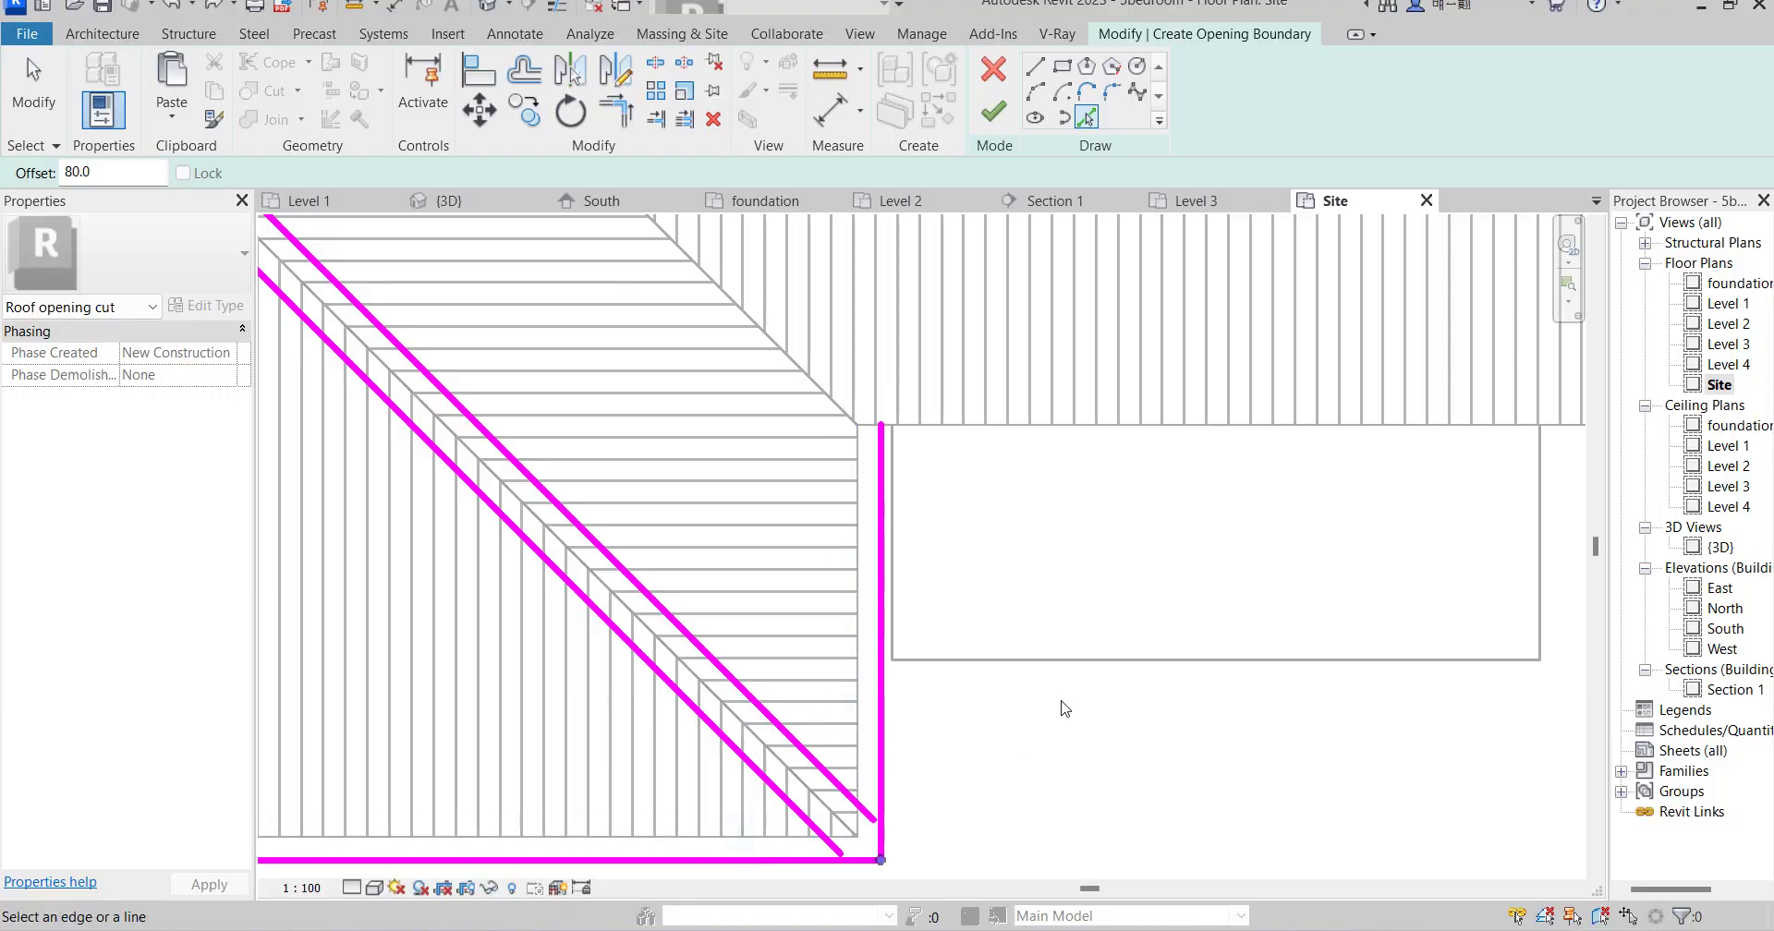
{"action": "scroll", "coordinate": [1062, 716], "scroll_direction": "down", "scroll_amount": 4}
{"action": "scroll", "coordinate": [617, 702], "scroll_direction": "down", "scroll_amount": 2}
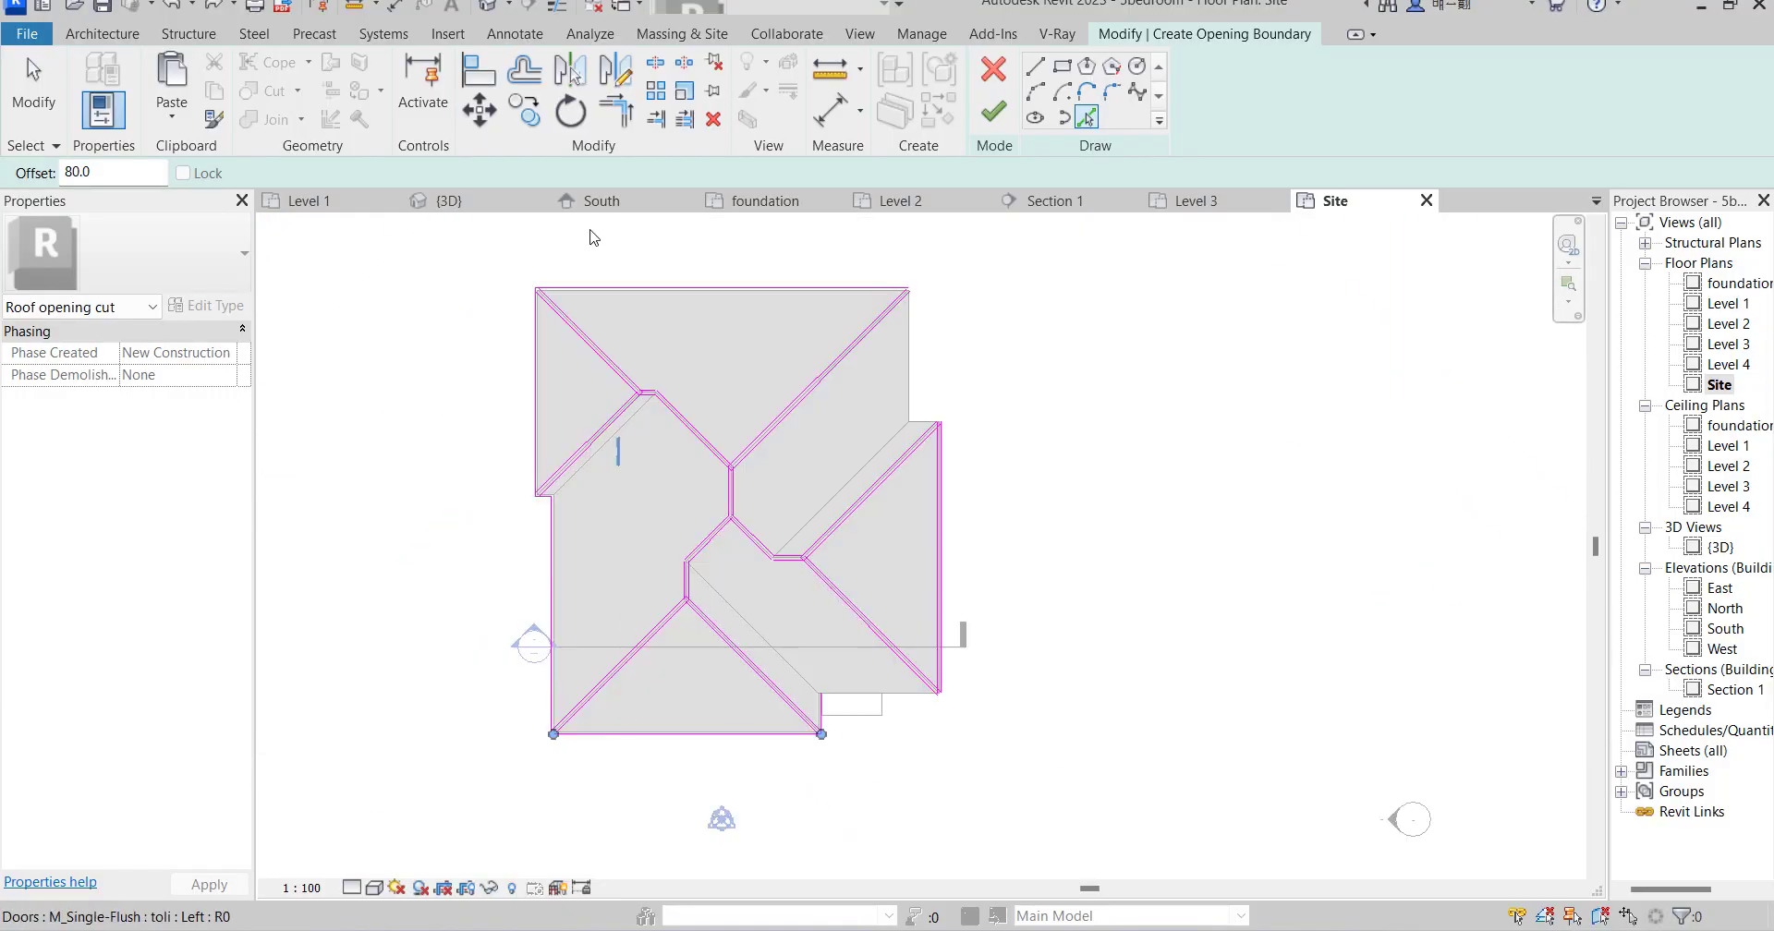
Add opening boundary lines offset 80 mm outside the northern part's east eave and the short step eave beside it.
{"action": "scroll", "coordinate": [594, 234], "scroll_direction": "up", "scroll_amount": 2}
{"action": "scroll", "coordinate": [1106, 514], "scroll_direction": "up", "scroll_amount": 3}
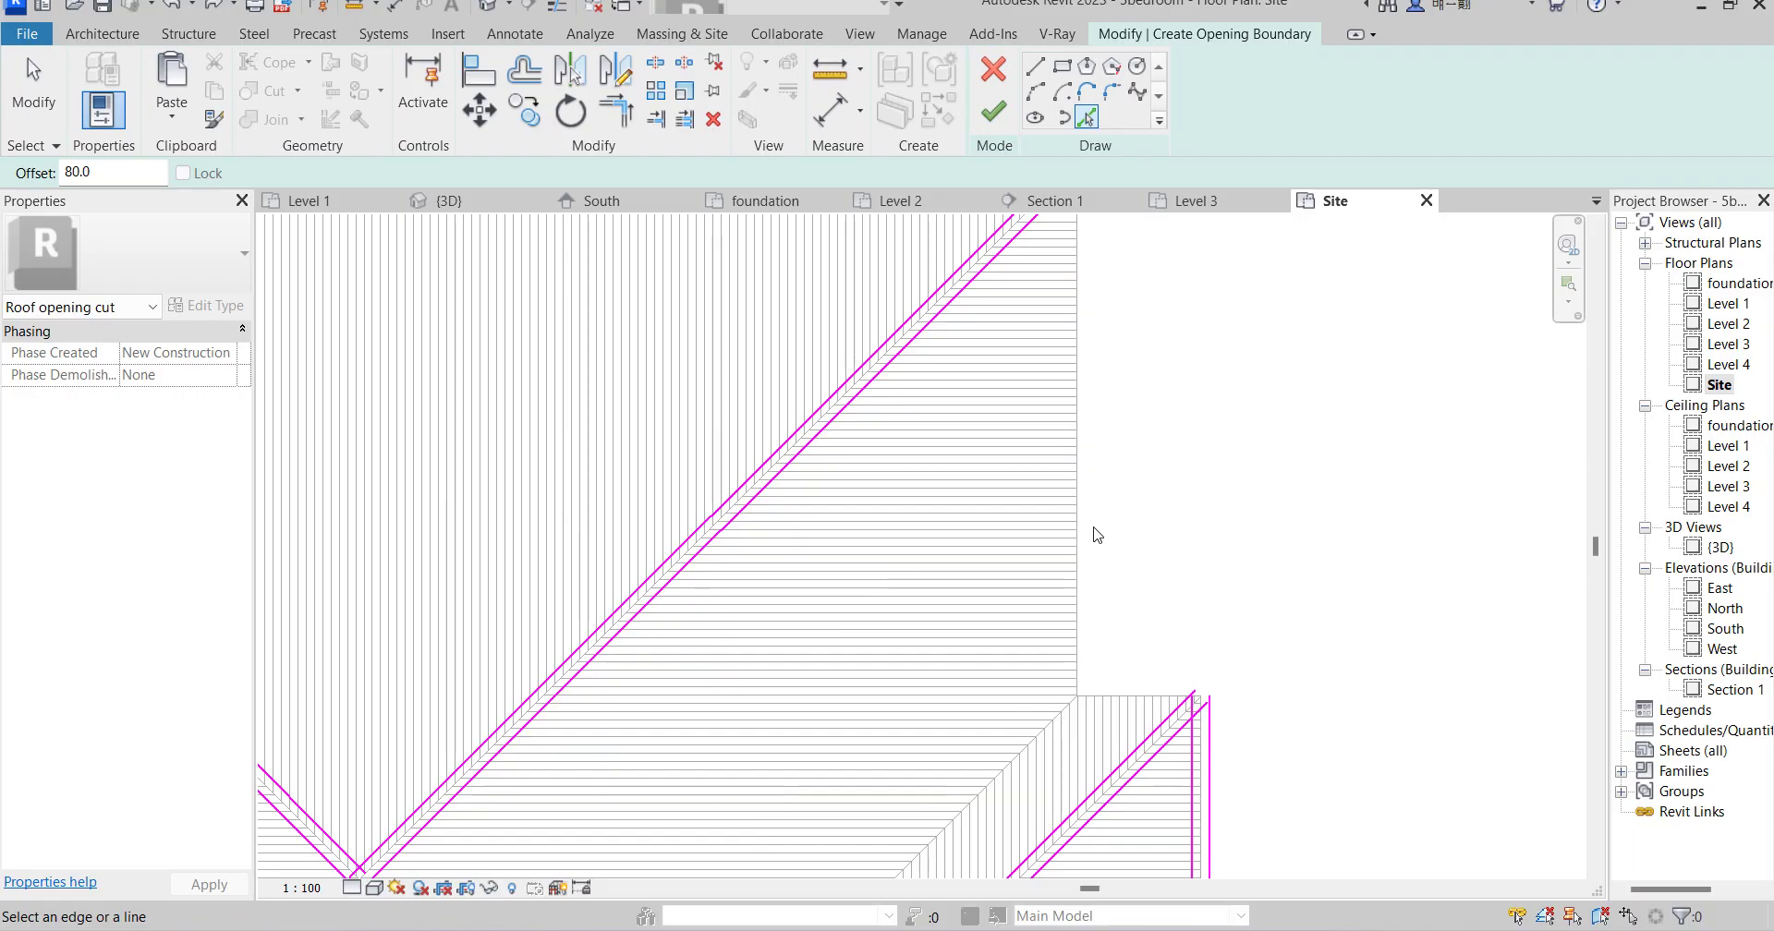
{"action": "scroll", "coordinate": [1121, 669], "scroll_direction": "up", "scroll_amount": 2}
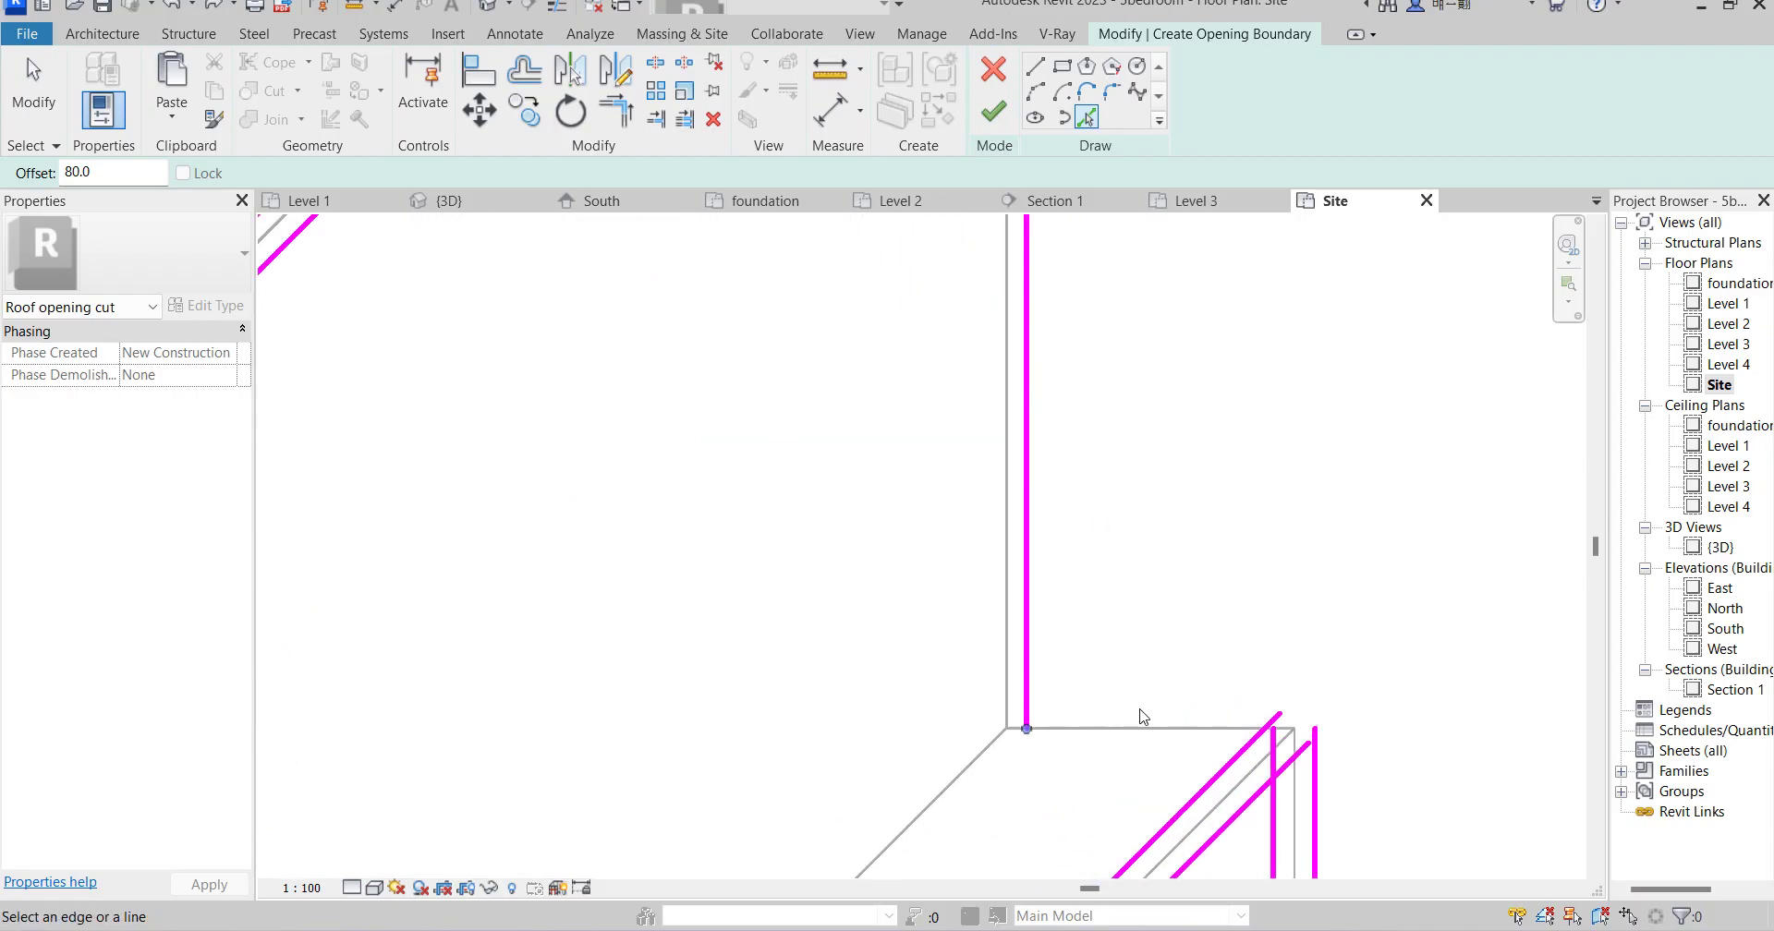
{"action": "scroll", "coordinate": [1151, 447], "scroll_direction": "down", "scroll_amount": 4}
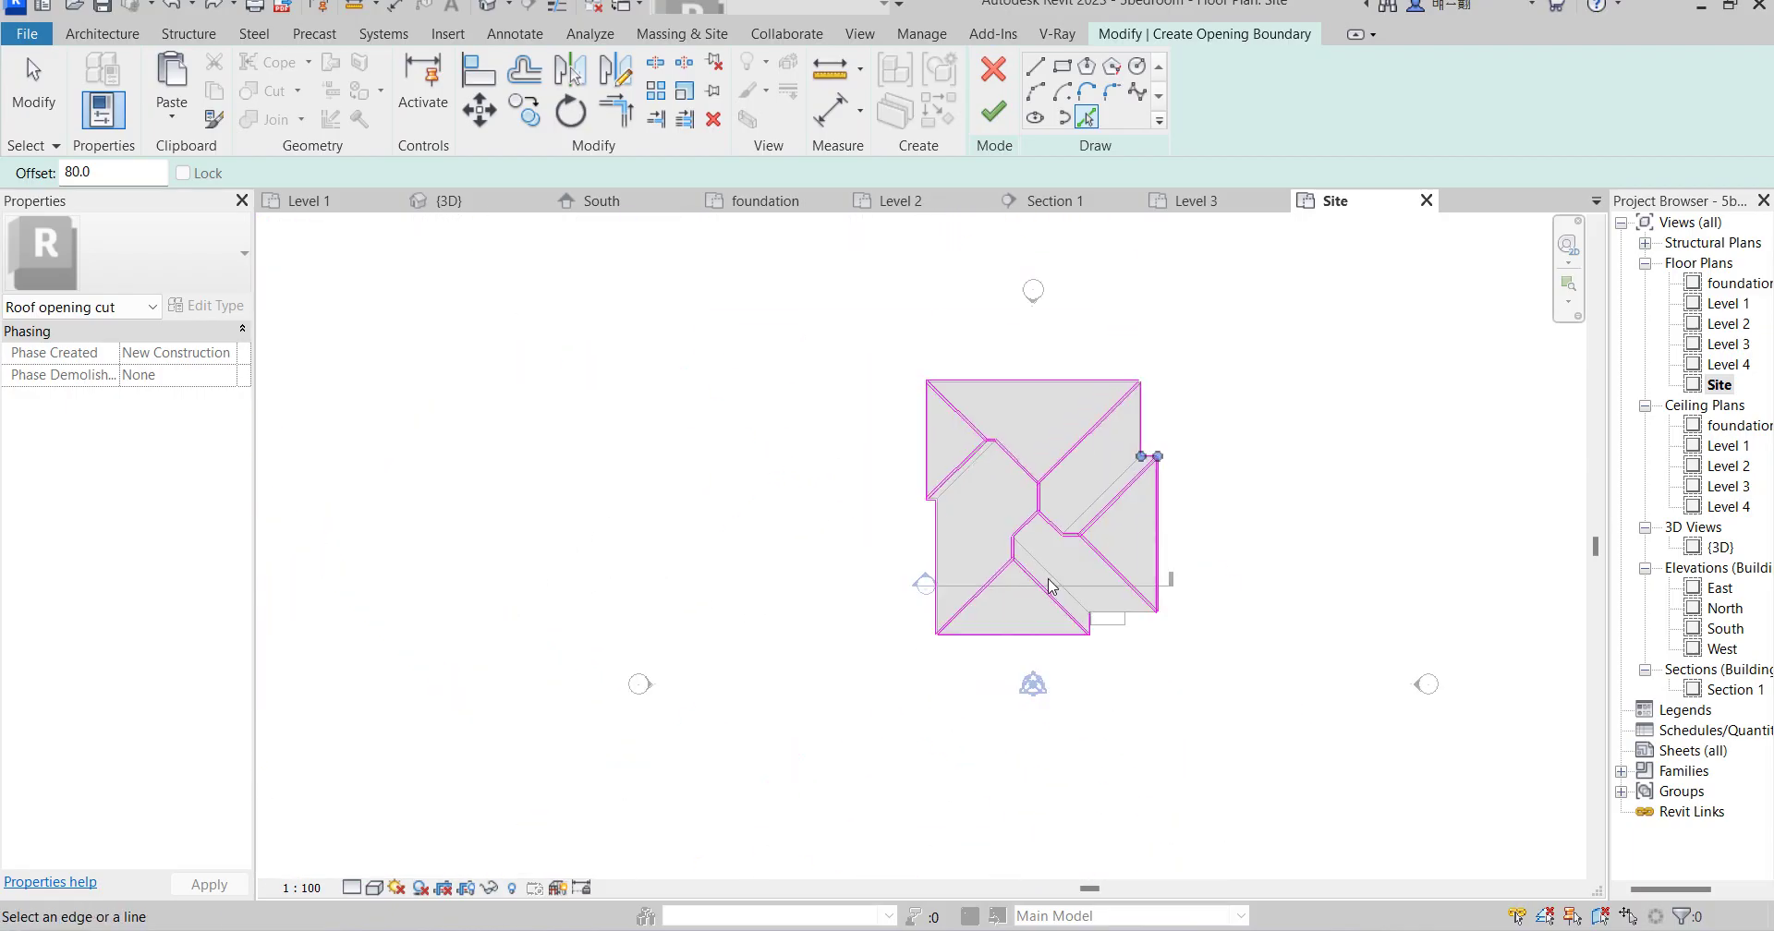
Trim the opening boundary lines into corners where the hips meet the west eave step and the roof's southwest corner.
{"action": "scroll", "coordinate": [1048, 508], "scroll_direction": "up", "scroll_amount": 5}
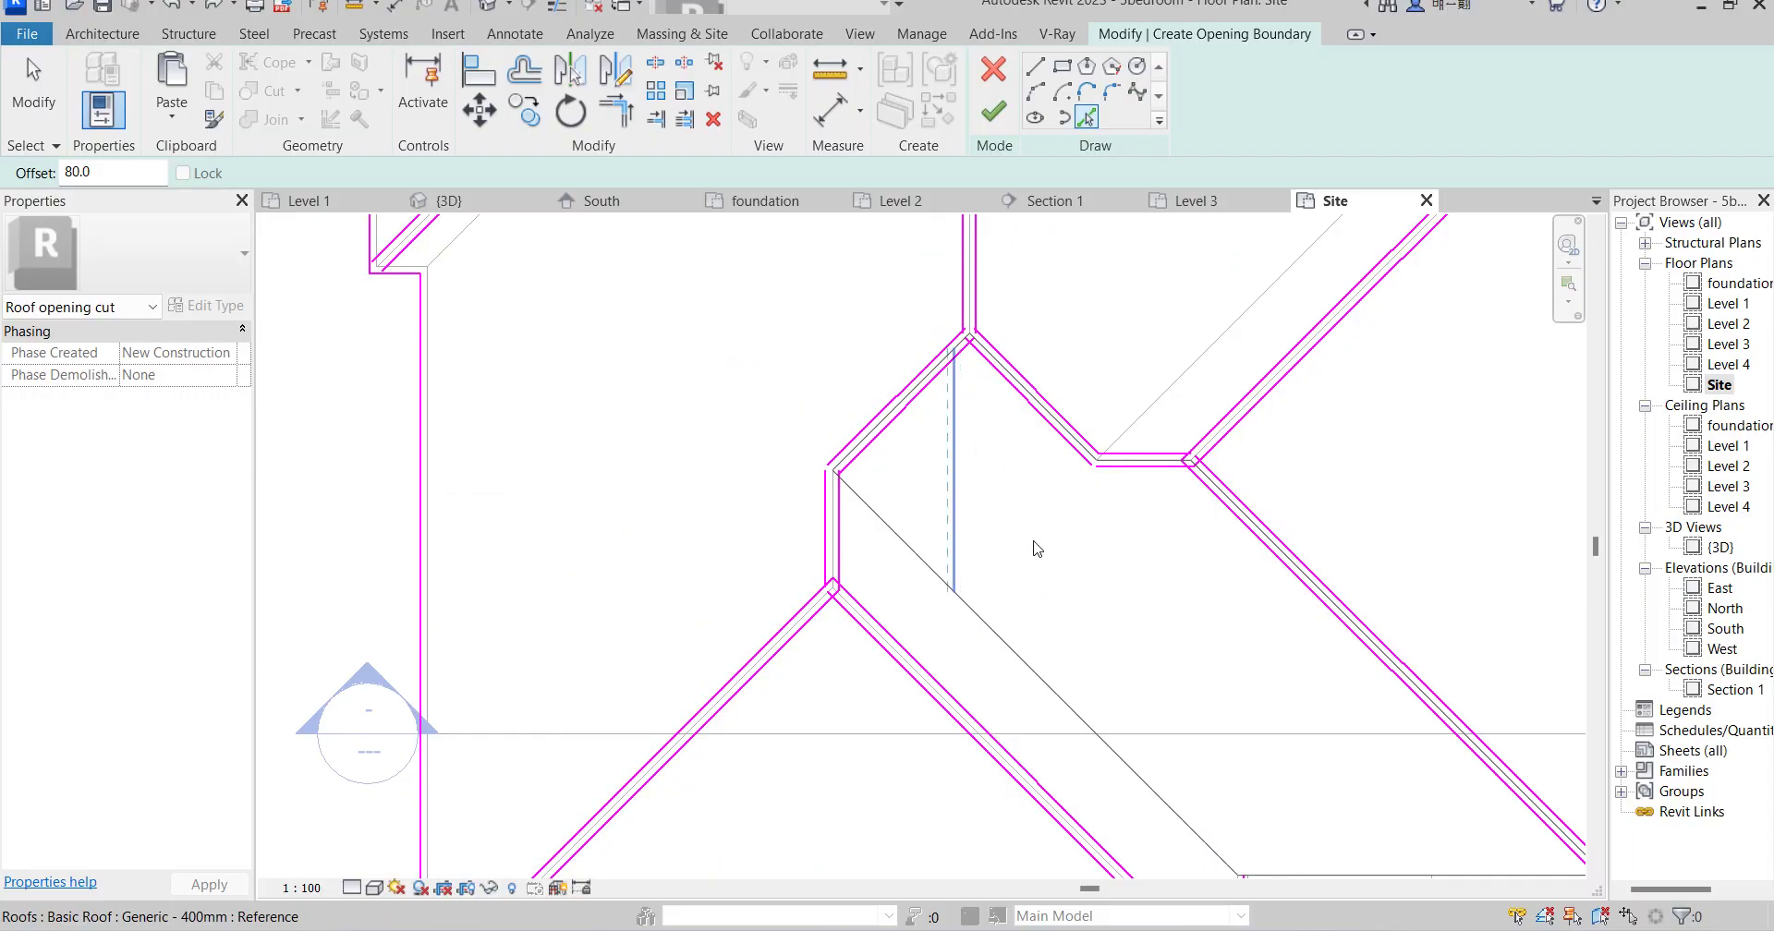
{"action": "scroll", "coordinate": [662, 286], "scroll_direction": "down", "scroll_amount": 2}
{"action": "left_click", "coordinate": [616, 109]}
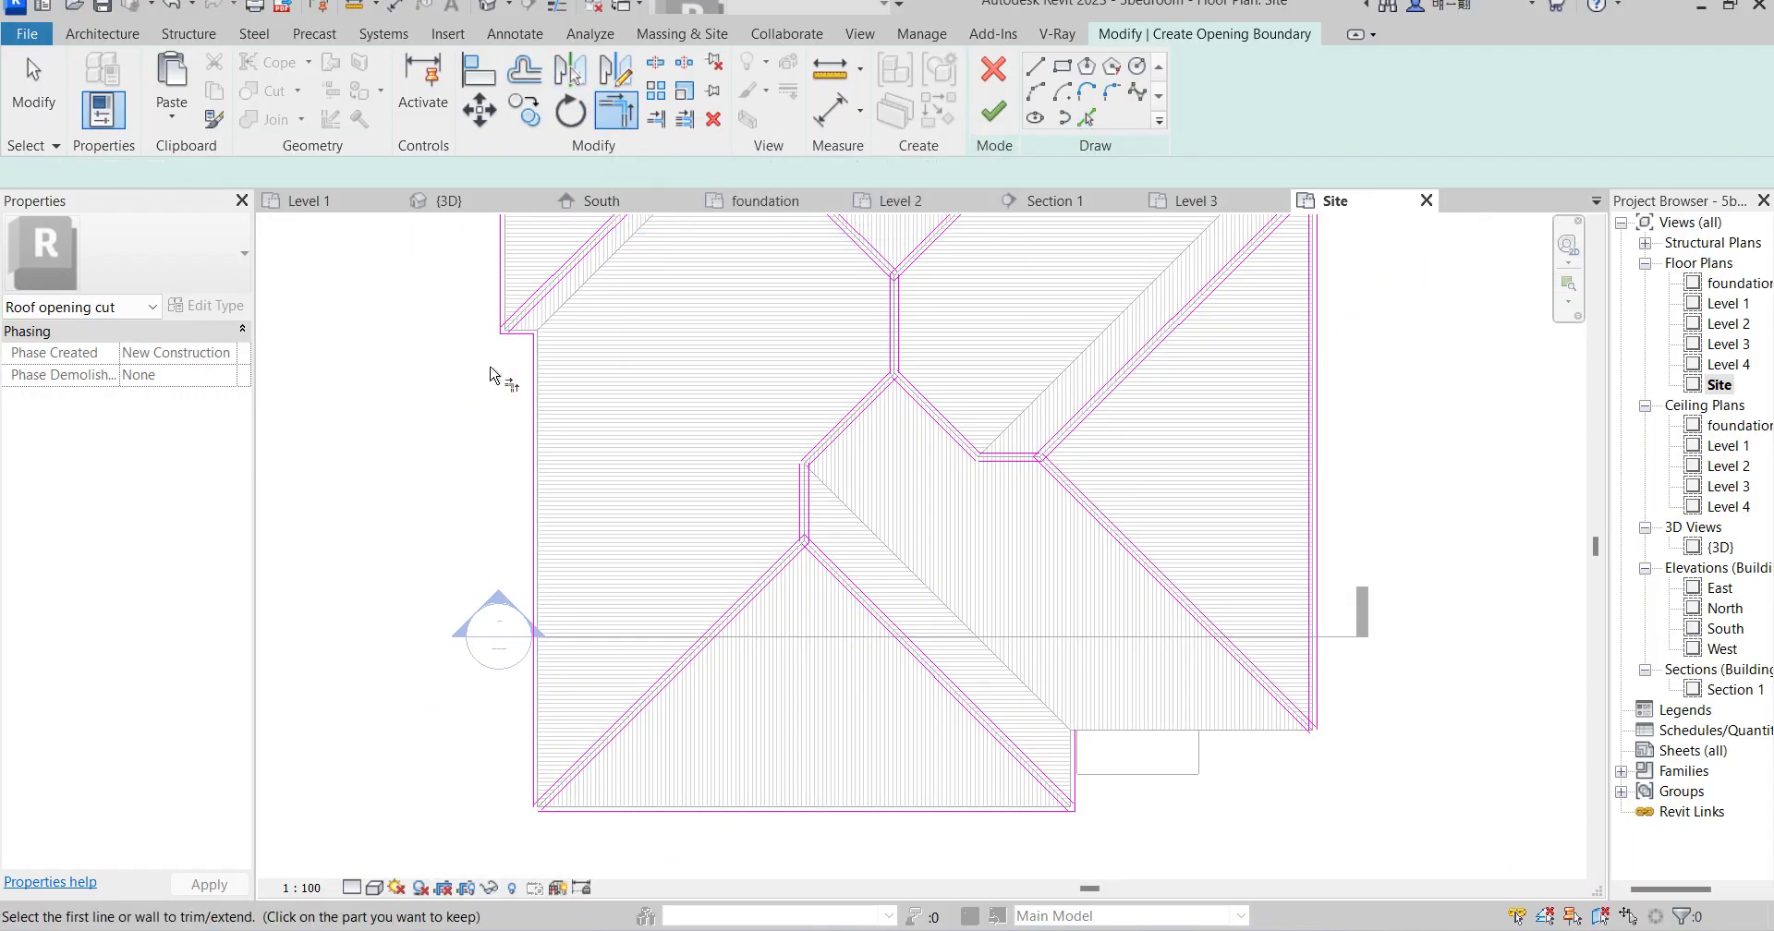
{"action": "scroll", "coordinate": [503, 337], "scroll_direction": "up", "scroll_amount": 5}
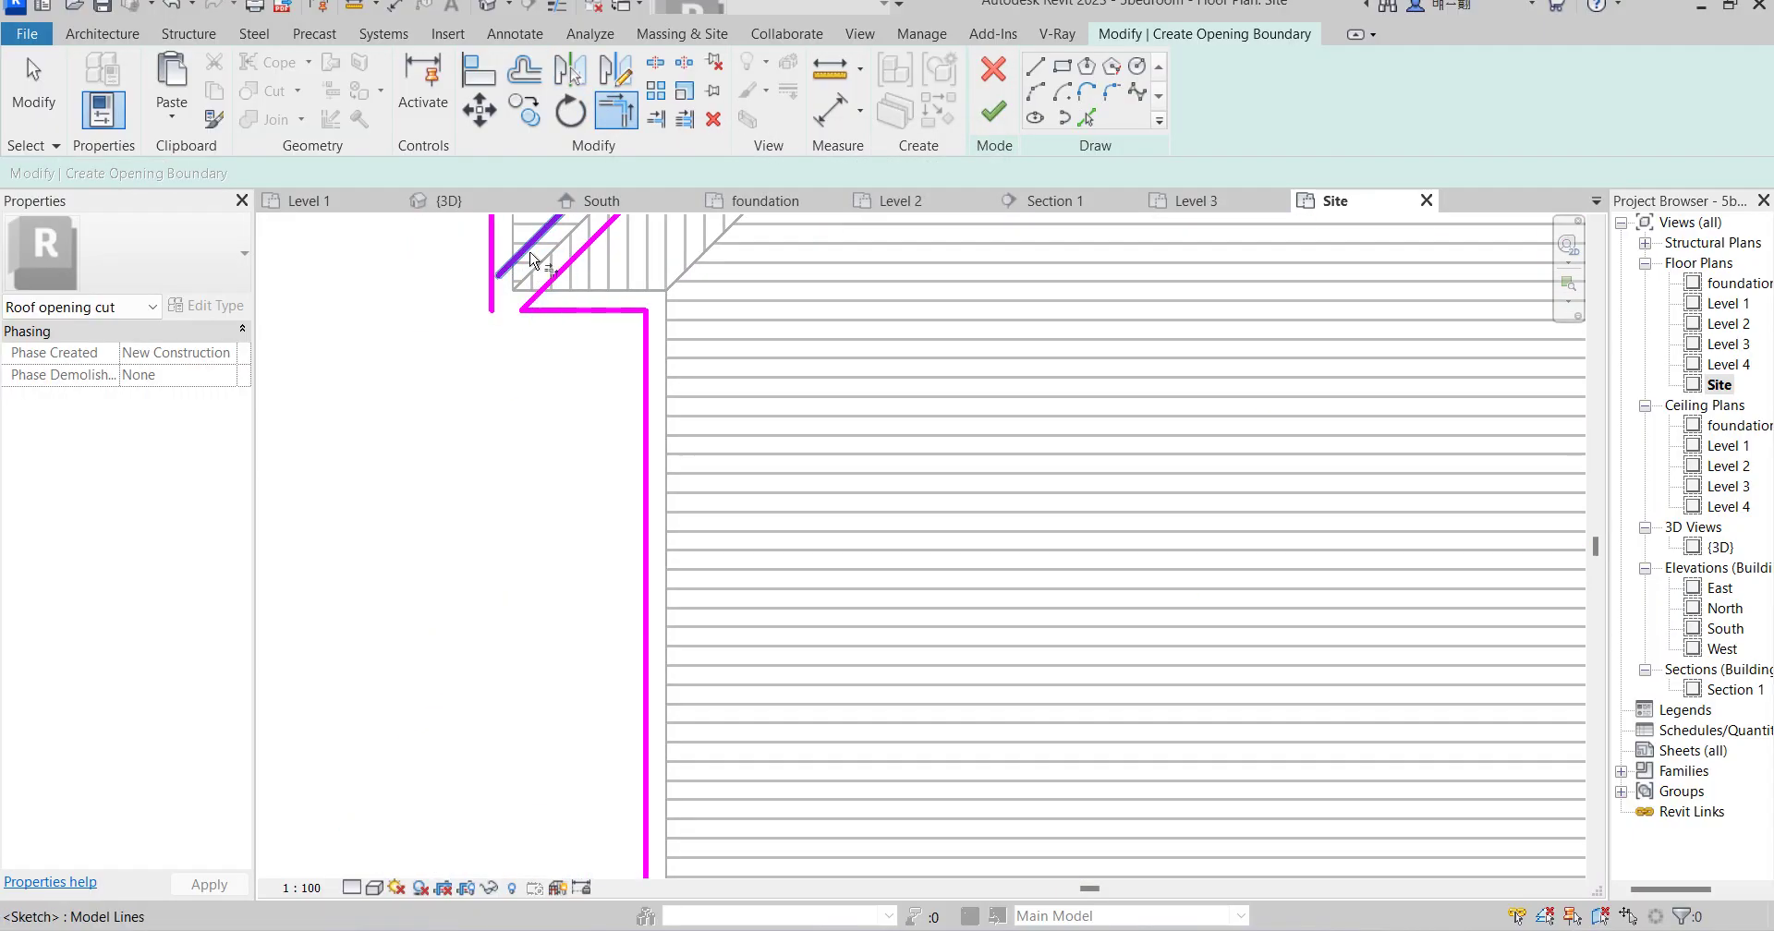
{"action": "scroll", "coordinate": [591, 304], "scroll_direction": "down", "scroll_amount": 4}
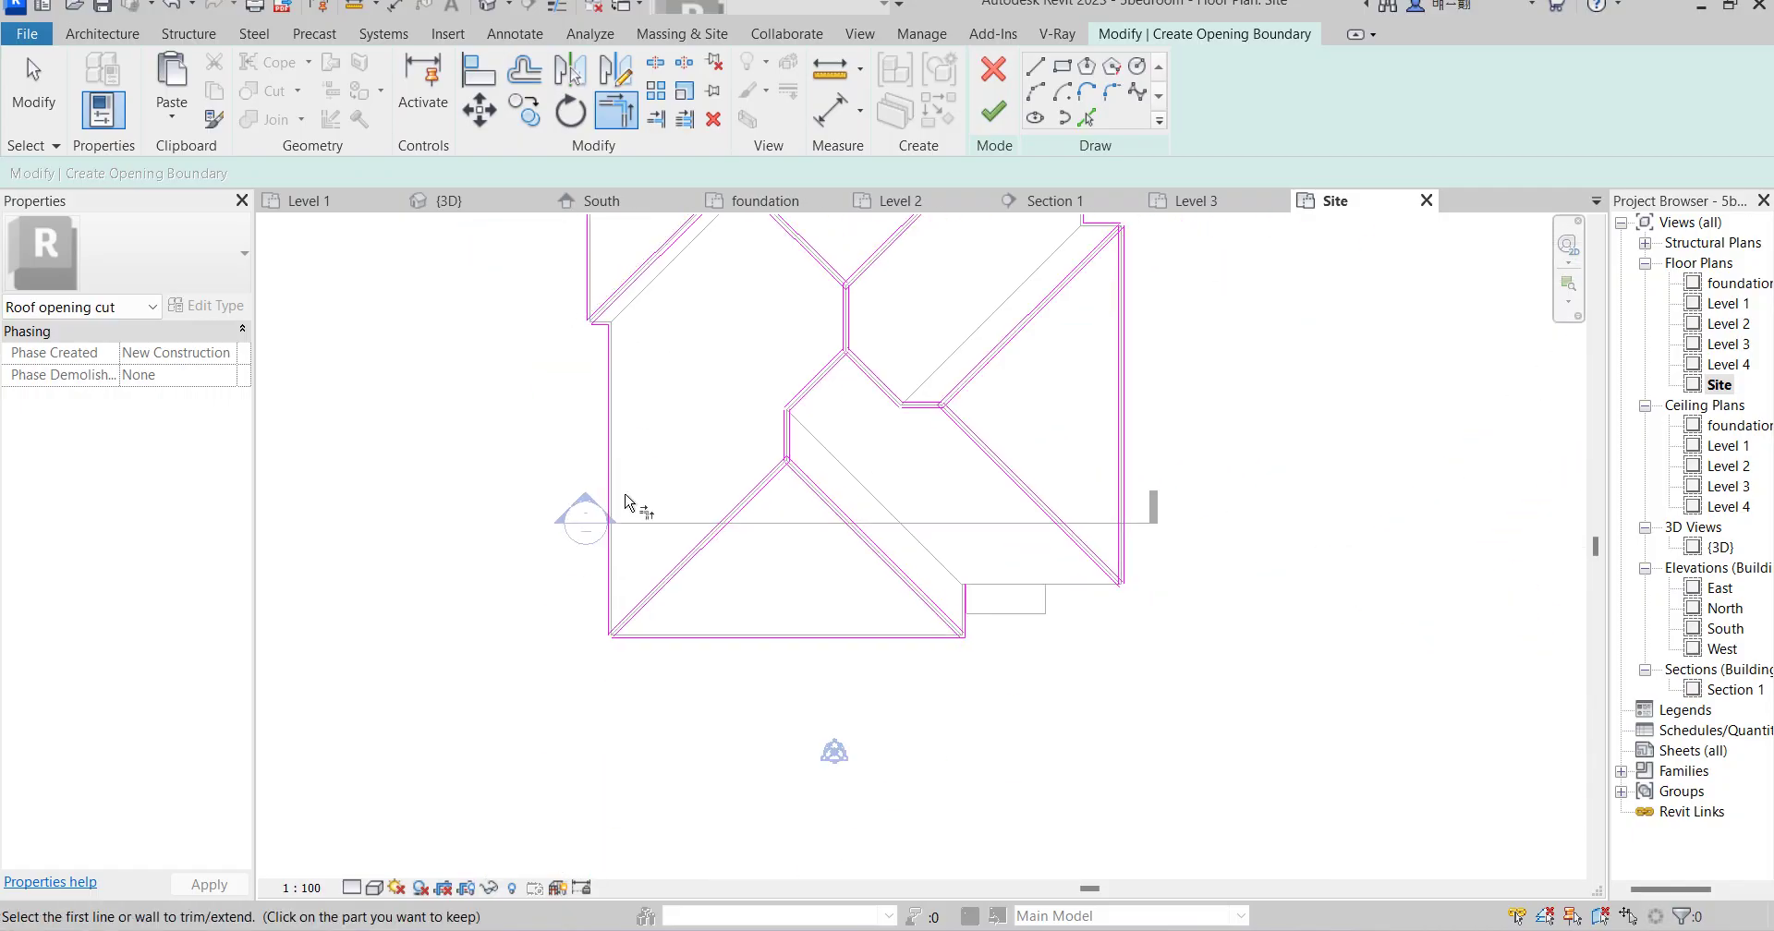
{"action": "scroll", "coordinate": [651, 596], "scroll_direction": "up", "scroll_amount": 5}
{"action": "left_click", "coordinate": [647, 599]}
{"action": "left_click", "coordinate": [589, 545]}
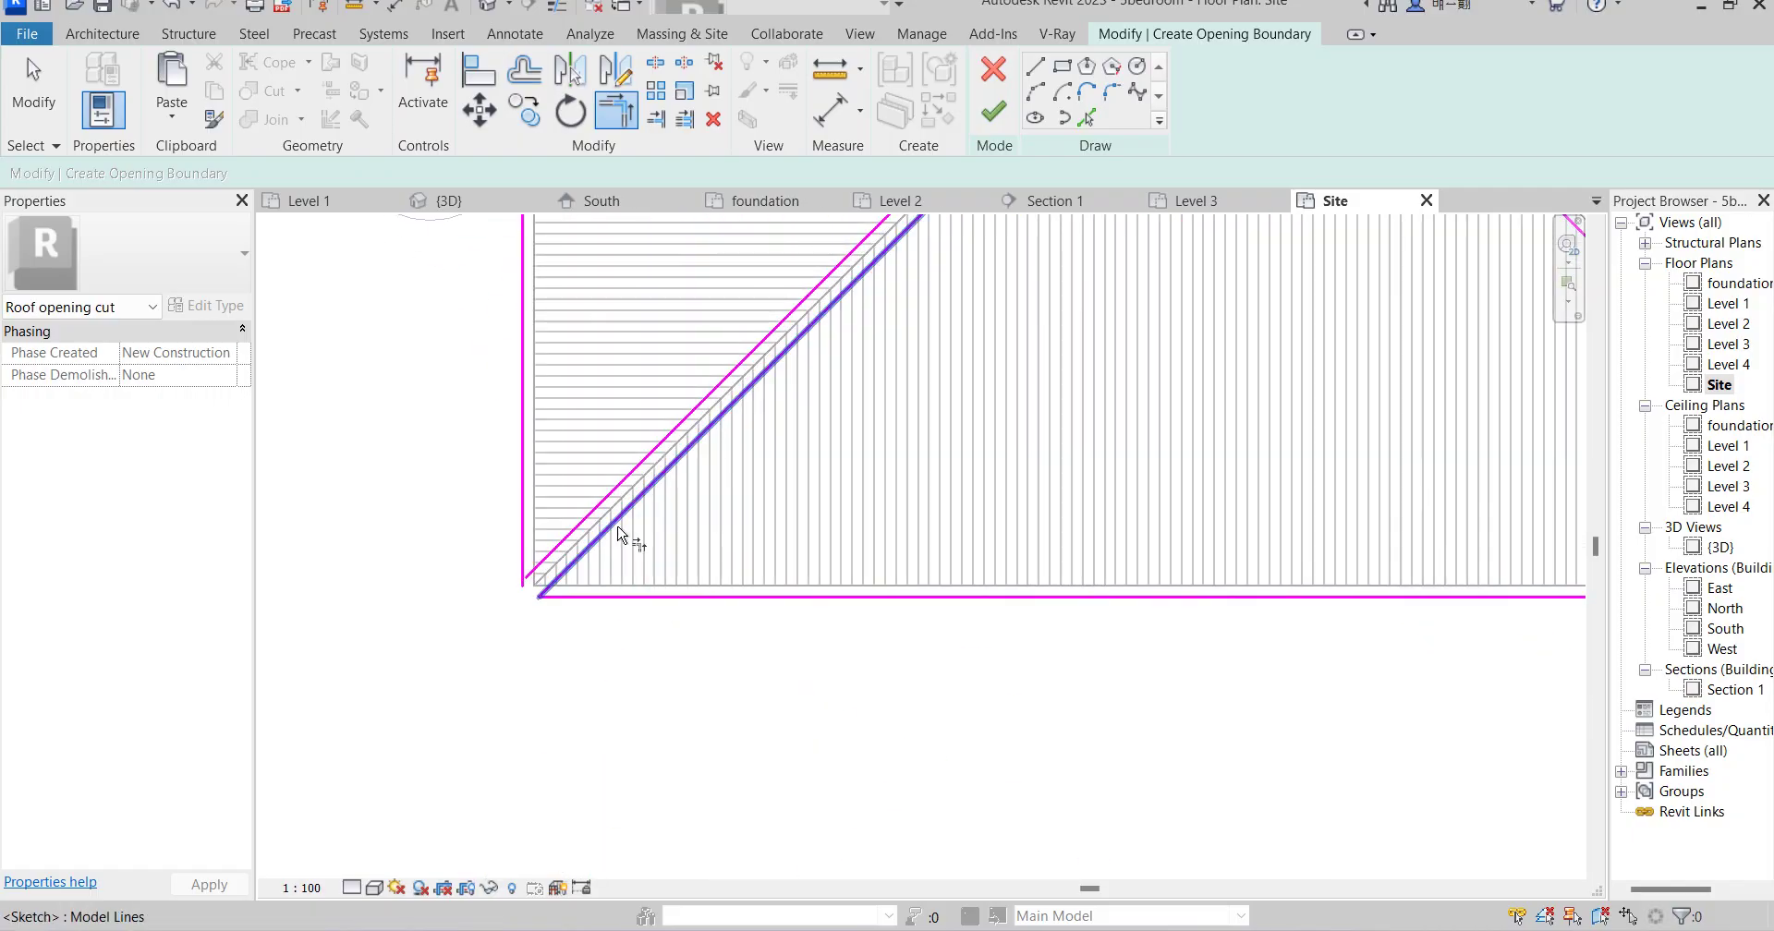
{"action": "scroll", "coordinate": [935, 654], "scroll_direction": "down", "scroll_amount": 3}
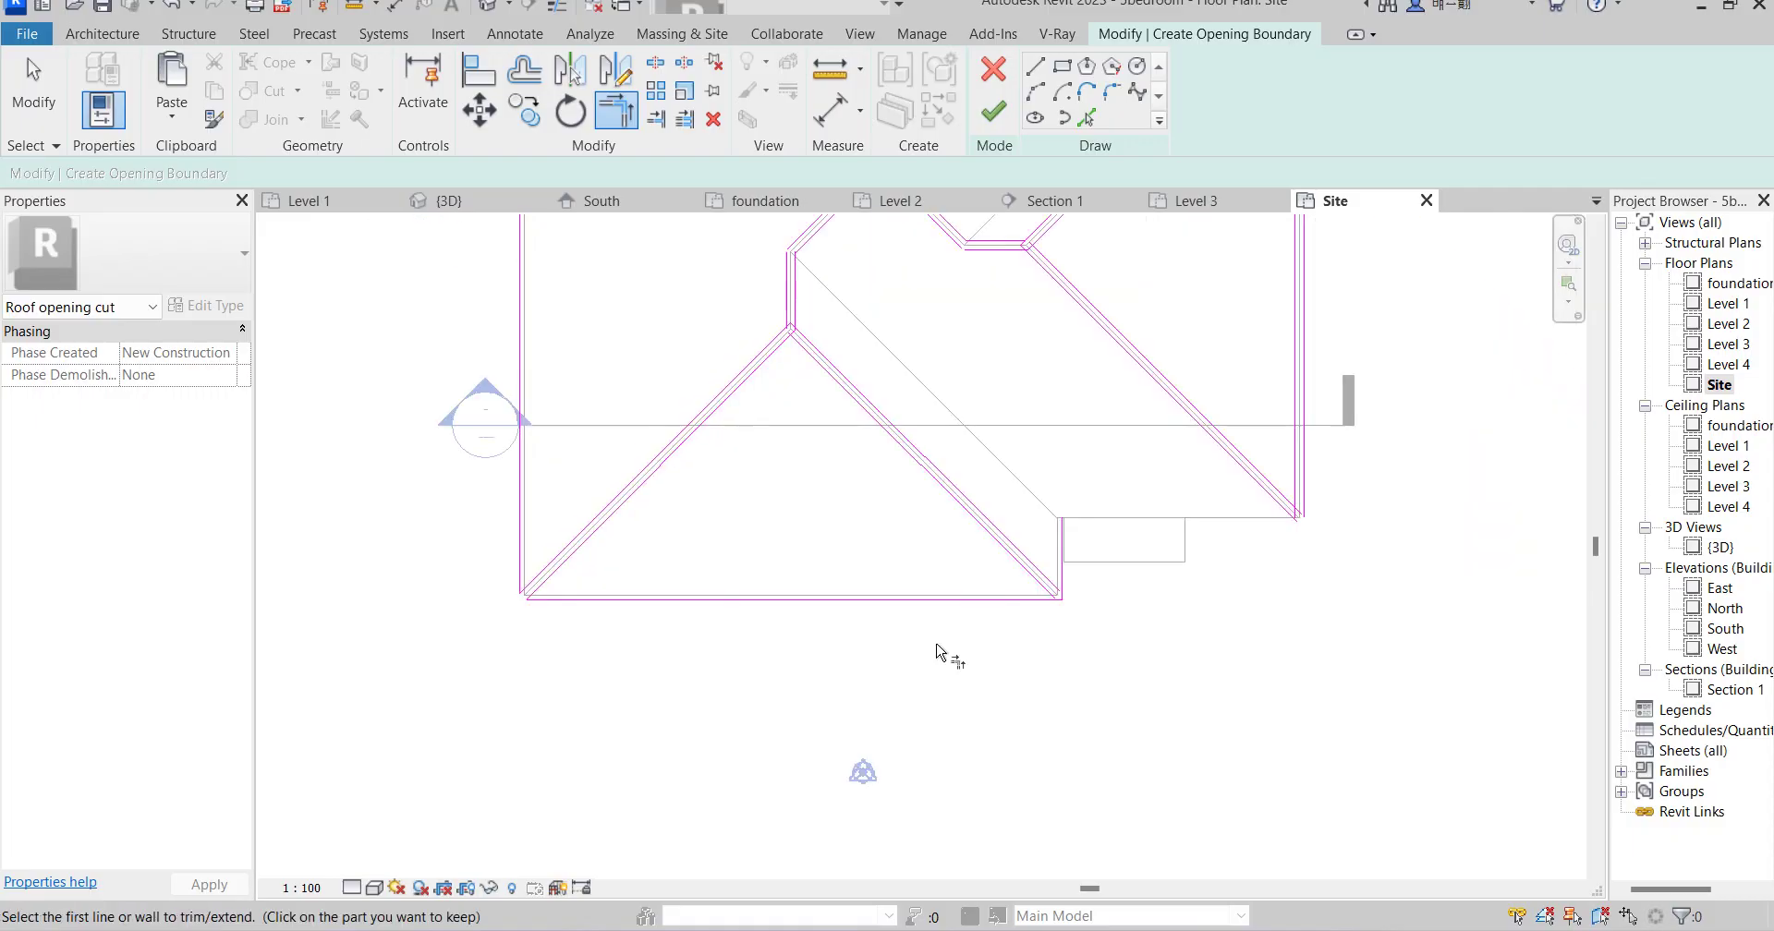
Trim the hip boundary lines to the eave lines at the south wing's southeast corner and the southeast part's outer corner.
{"action": "scroll", "coordinate": [1077, 586], "scroll_direction": "up", "scroll_amount": 5}
{"action": "left_click", "coordinate": [1013, 520]}
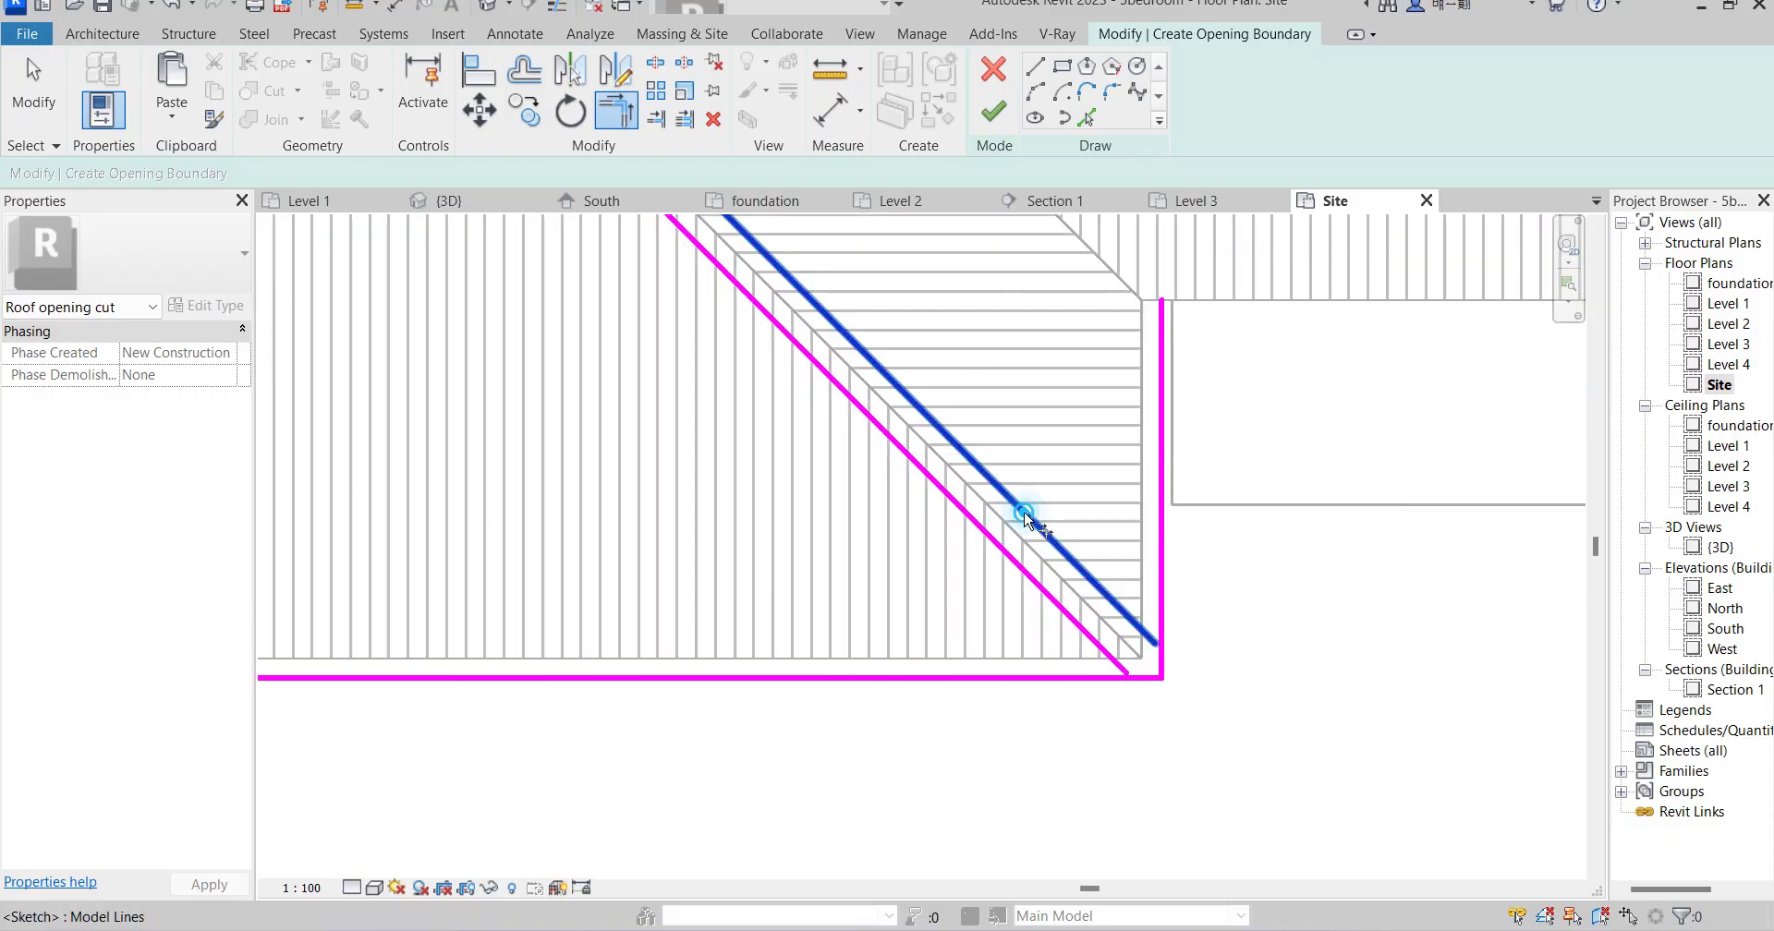
{"action": "left_click", "coordinate": [1162, 499]}
{"action": "left_click", "coordinate": [1054, 602]}
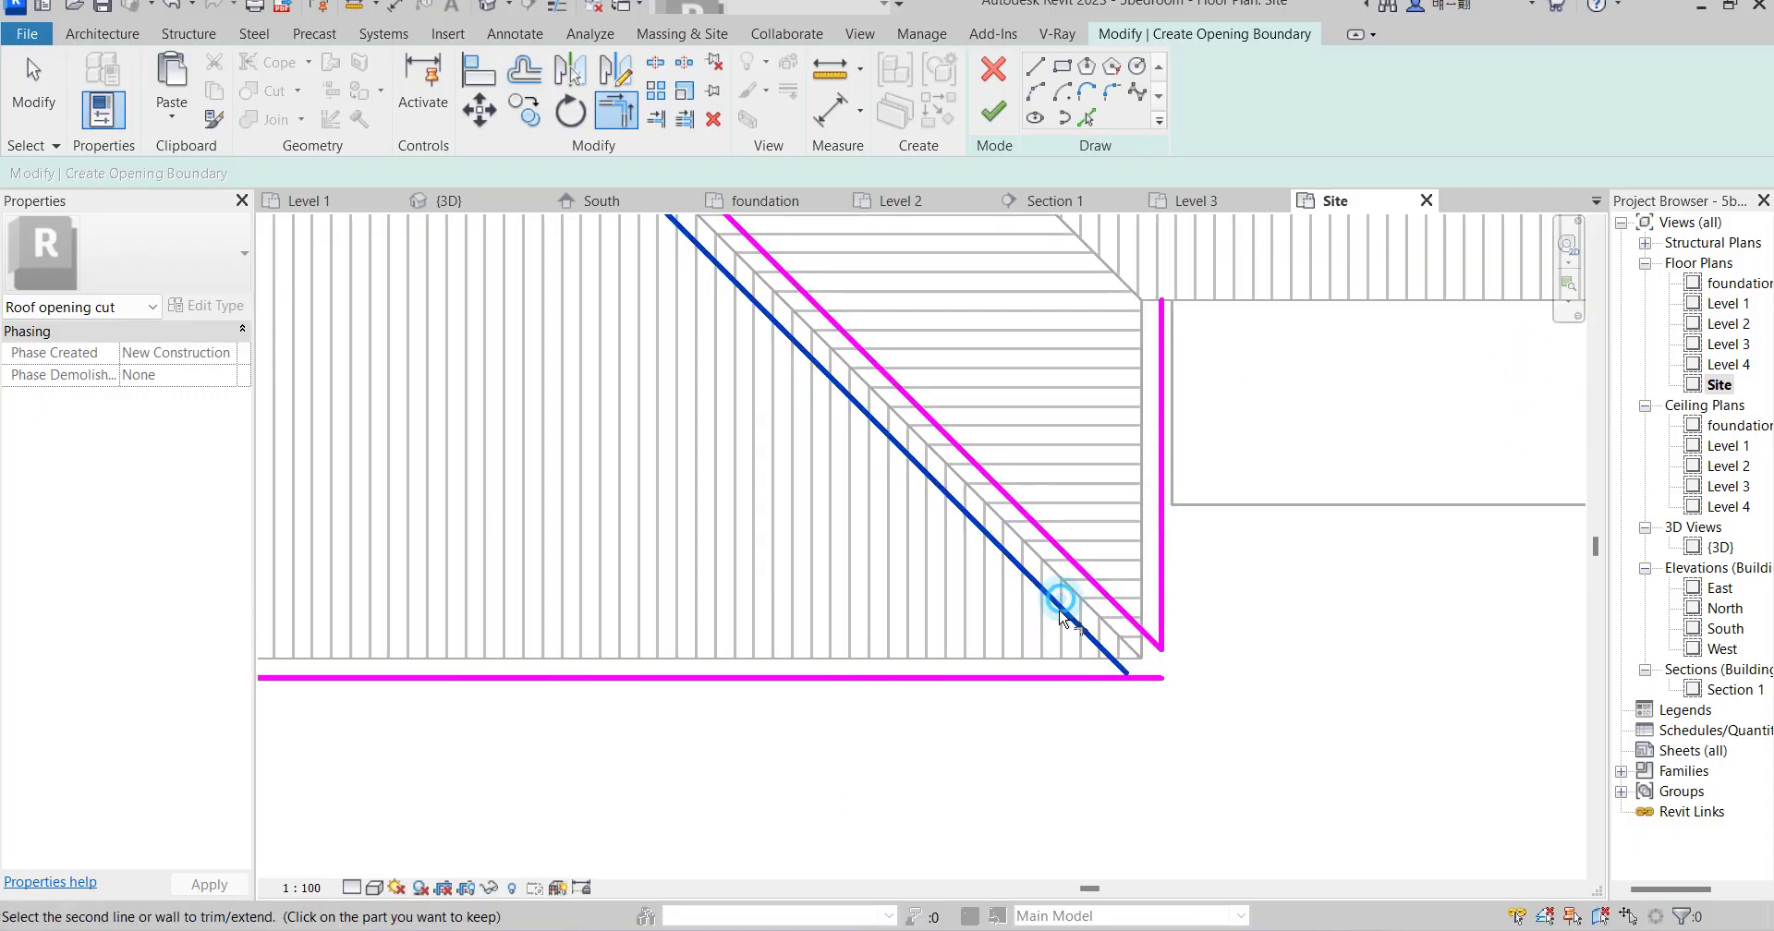
{"action": "left_click", "coordinate": [1051, 679]}
{"action": "scroll", "coordinate": [1056, 776], "scroll_direction": "down", "scroll_amount": 3}
{"action": "scroll", "coordinate": [1346, 712], "scroll_direction": "up", "scroll_amount": 4}
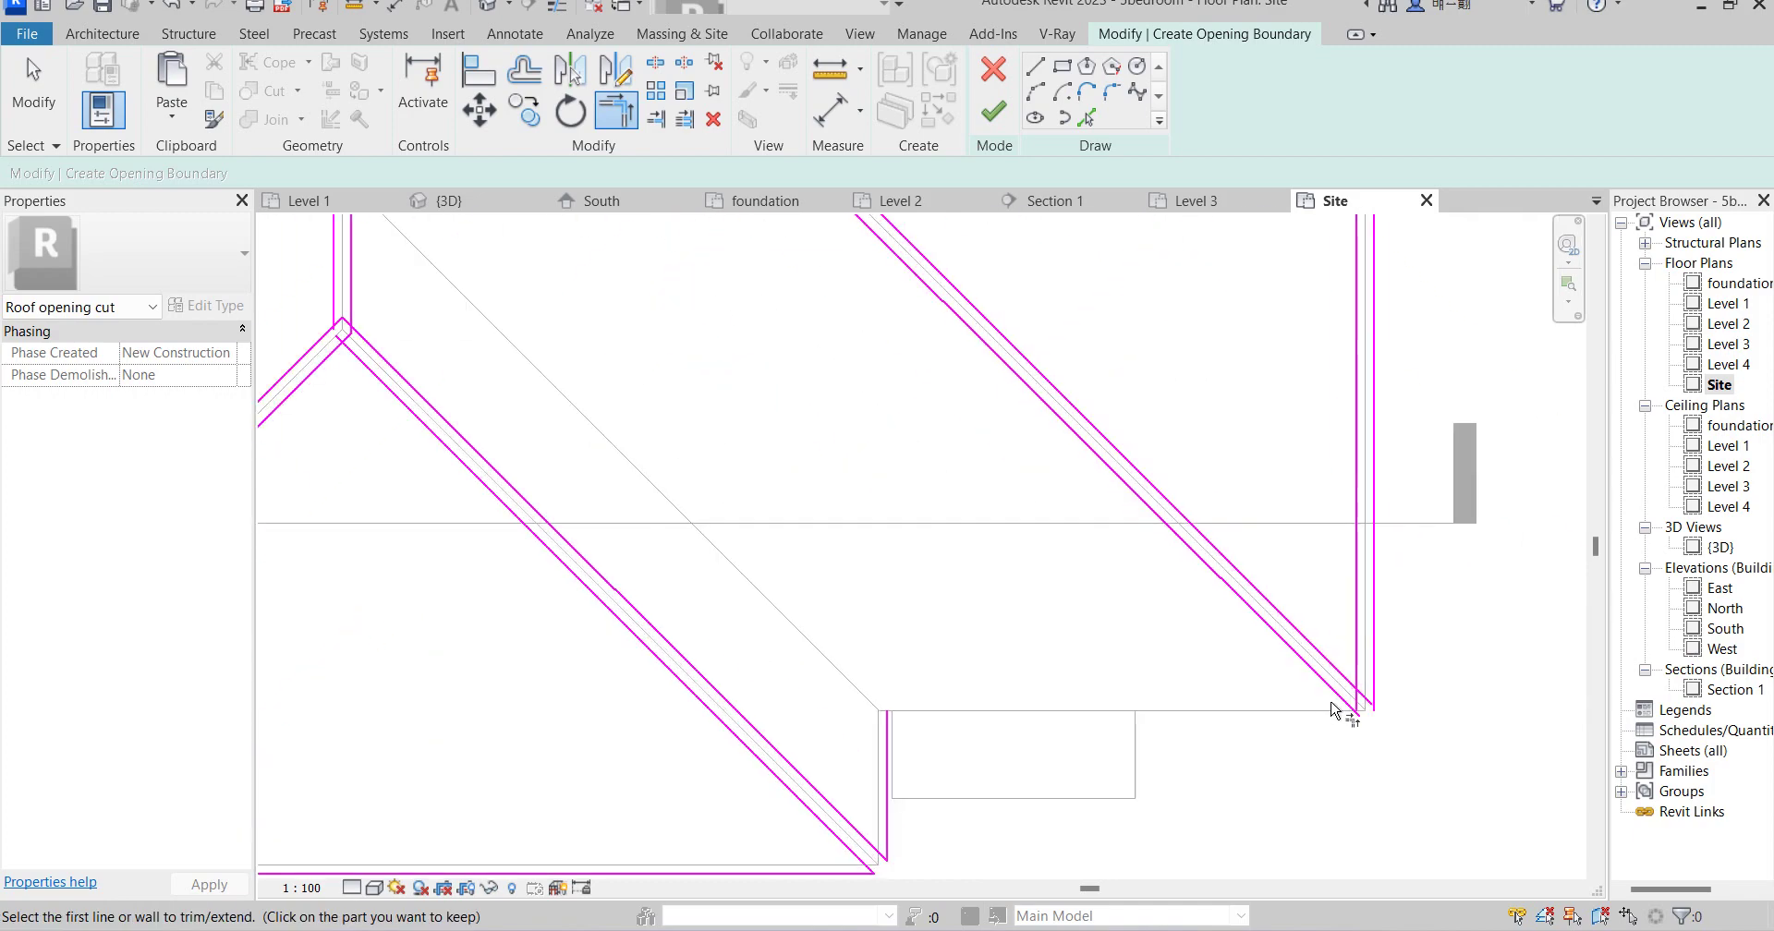
{"action": "left_click", "coordinate": [1332, 664]}
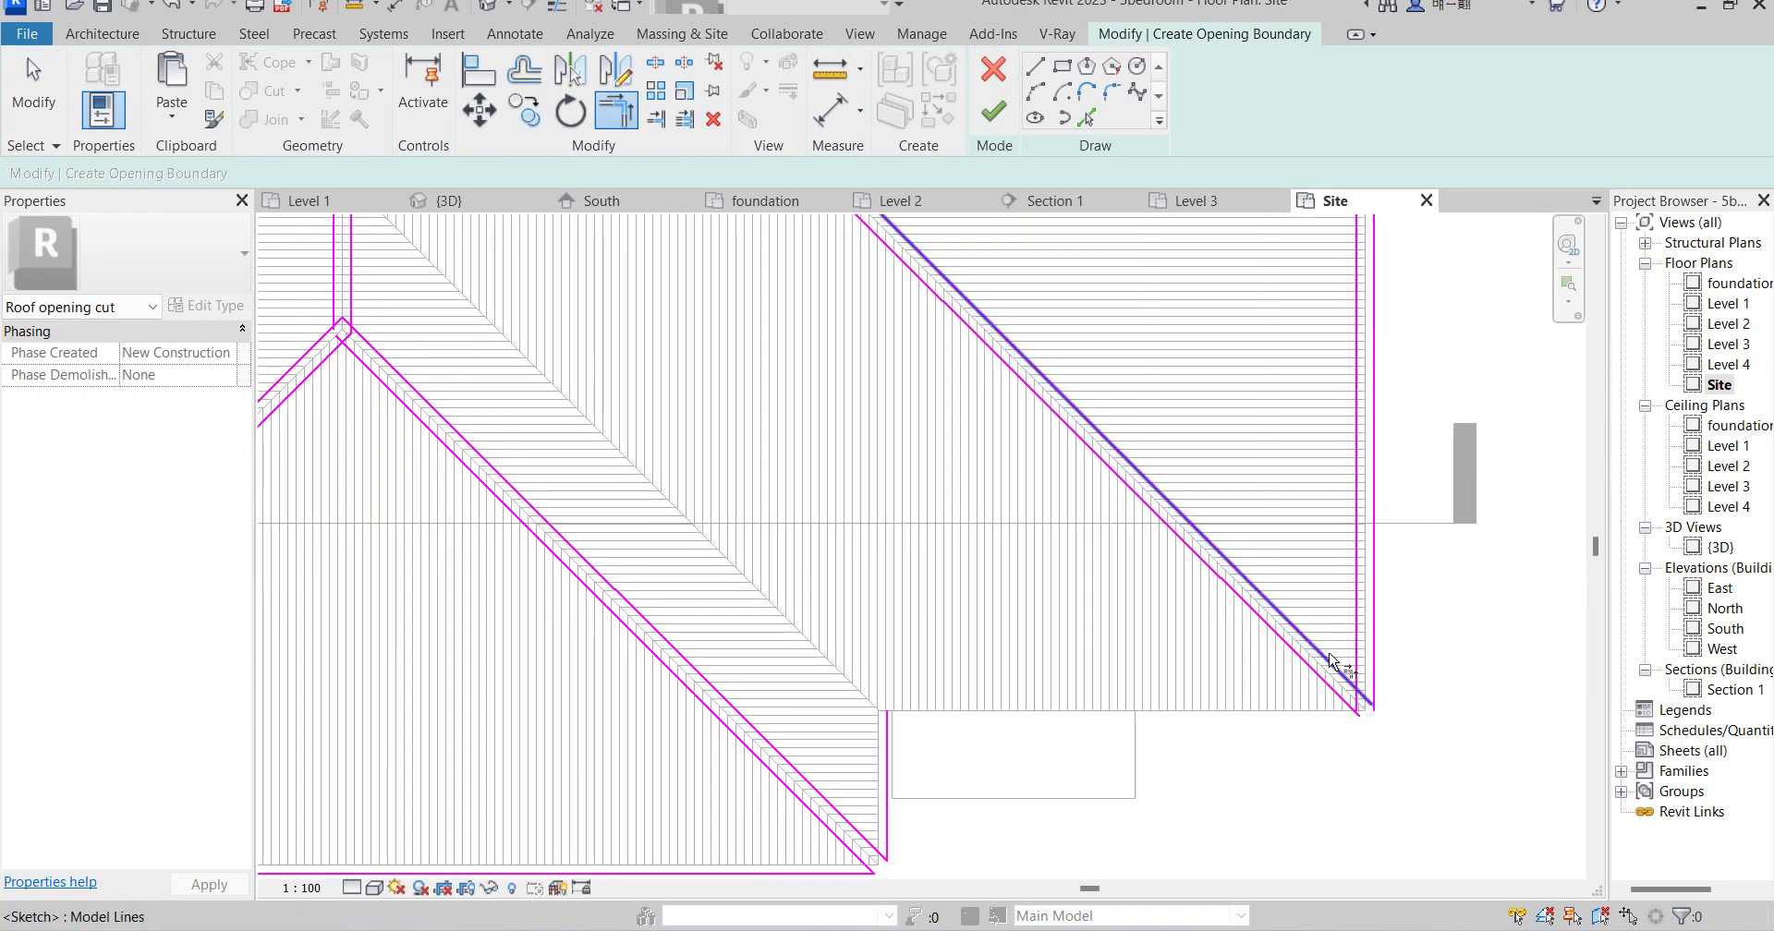
{"action": "scroll", "coordinate": [1375, 628], "scroll_direction": "down", "scroll_amount": 3}
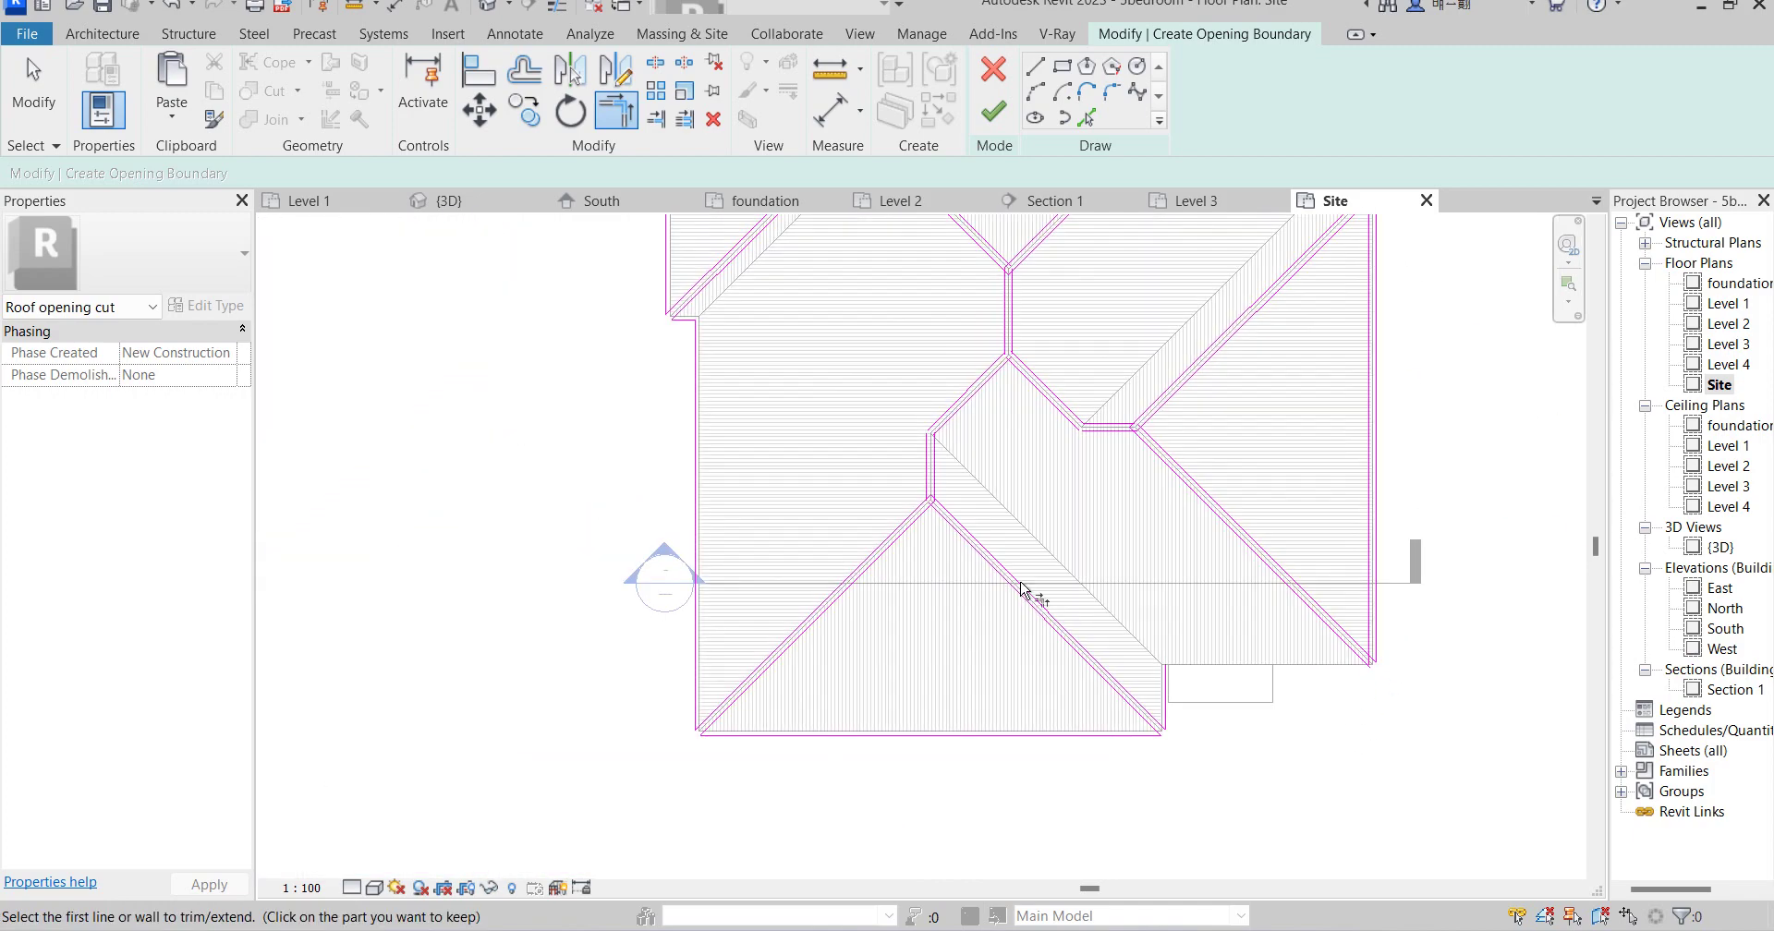
Trim the opening boundary lines into clean corners at both ends of the short vertical southern ridge.
{"action": "scroll", "coordinate": [1029, 440], "scroll_direction": "up", "scroll_amount": 2}
{"action": "scroll", "coordinate": [855, 514], "scroll_direction": "up", "scroll_amount": 2}
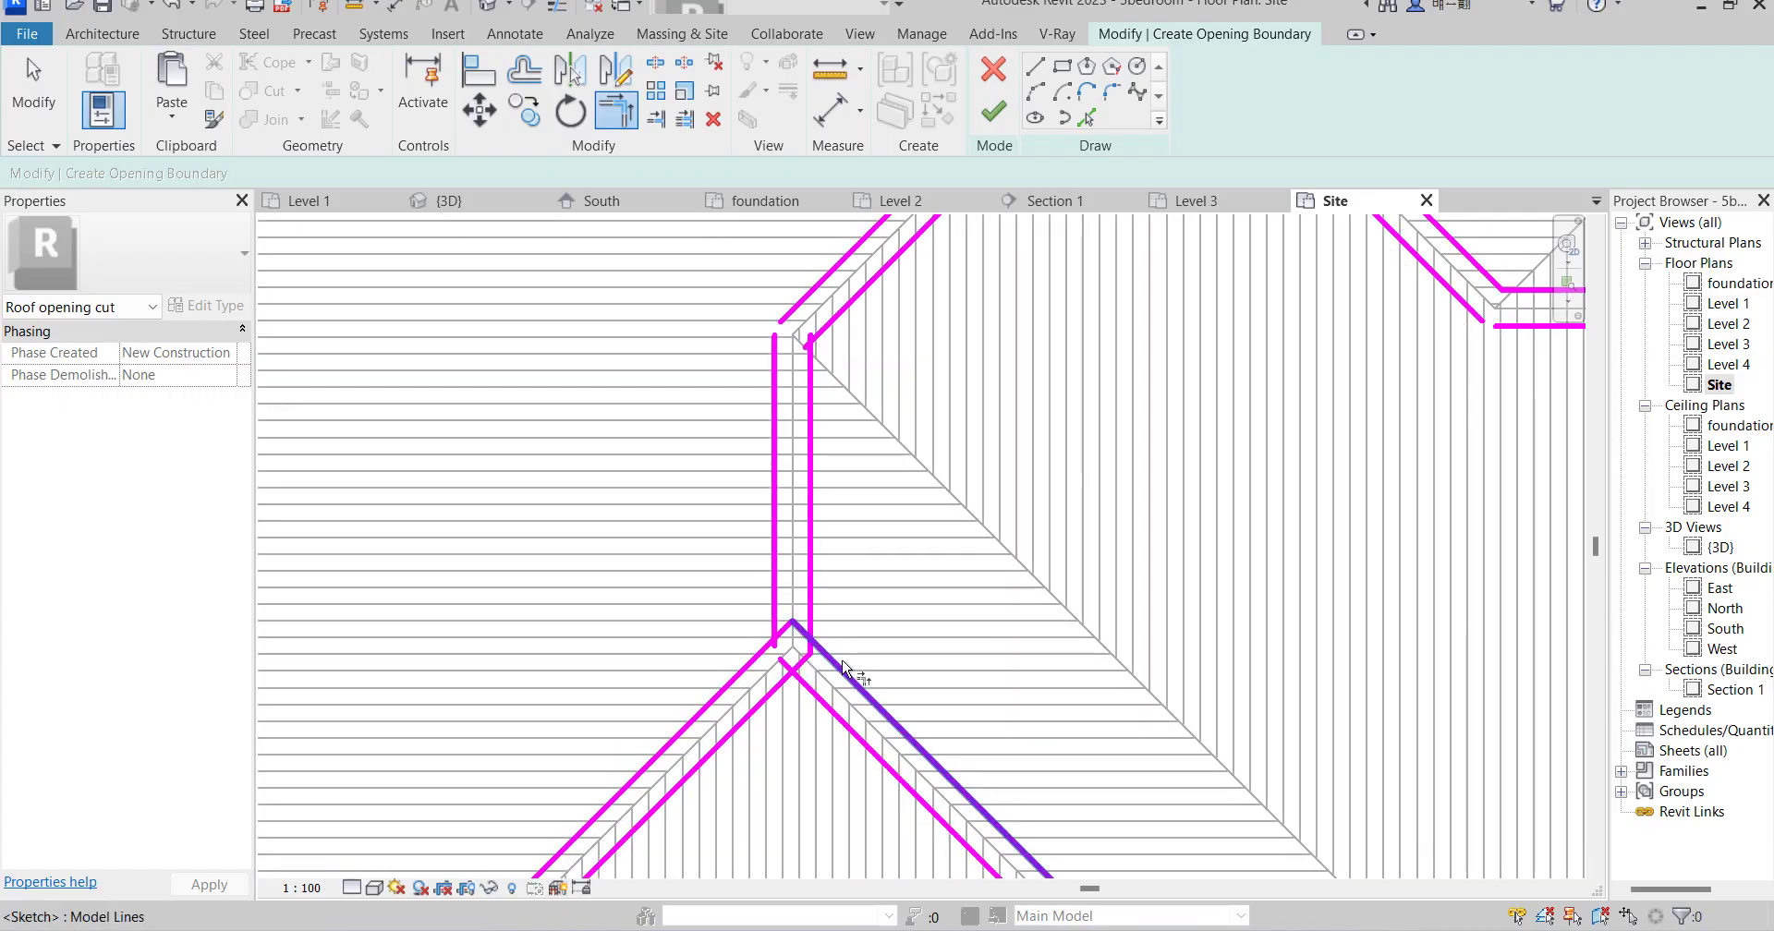
{"action": "left_click", "coordinate": [813, 584]}
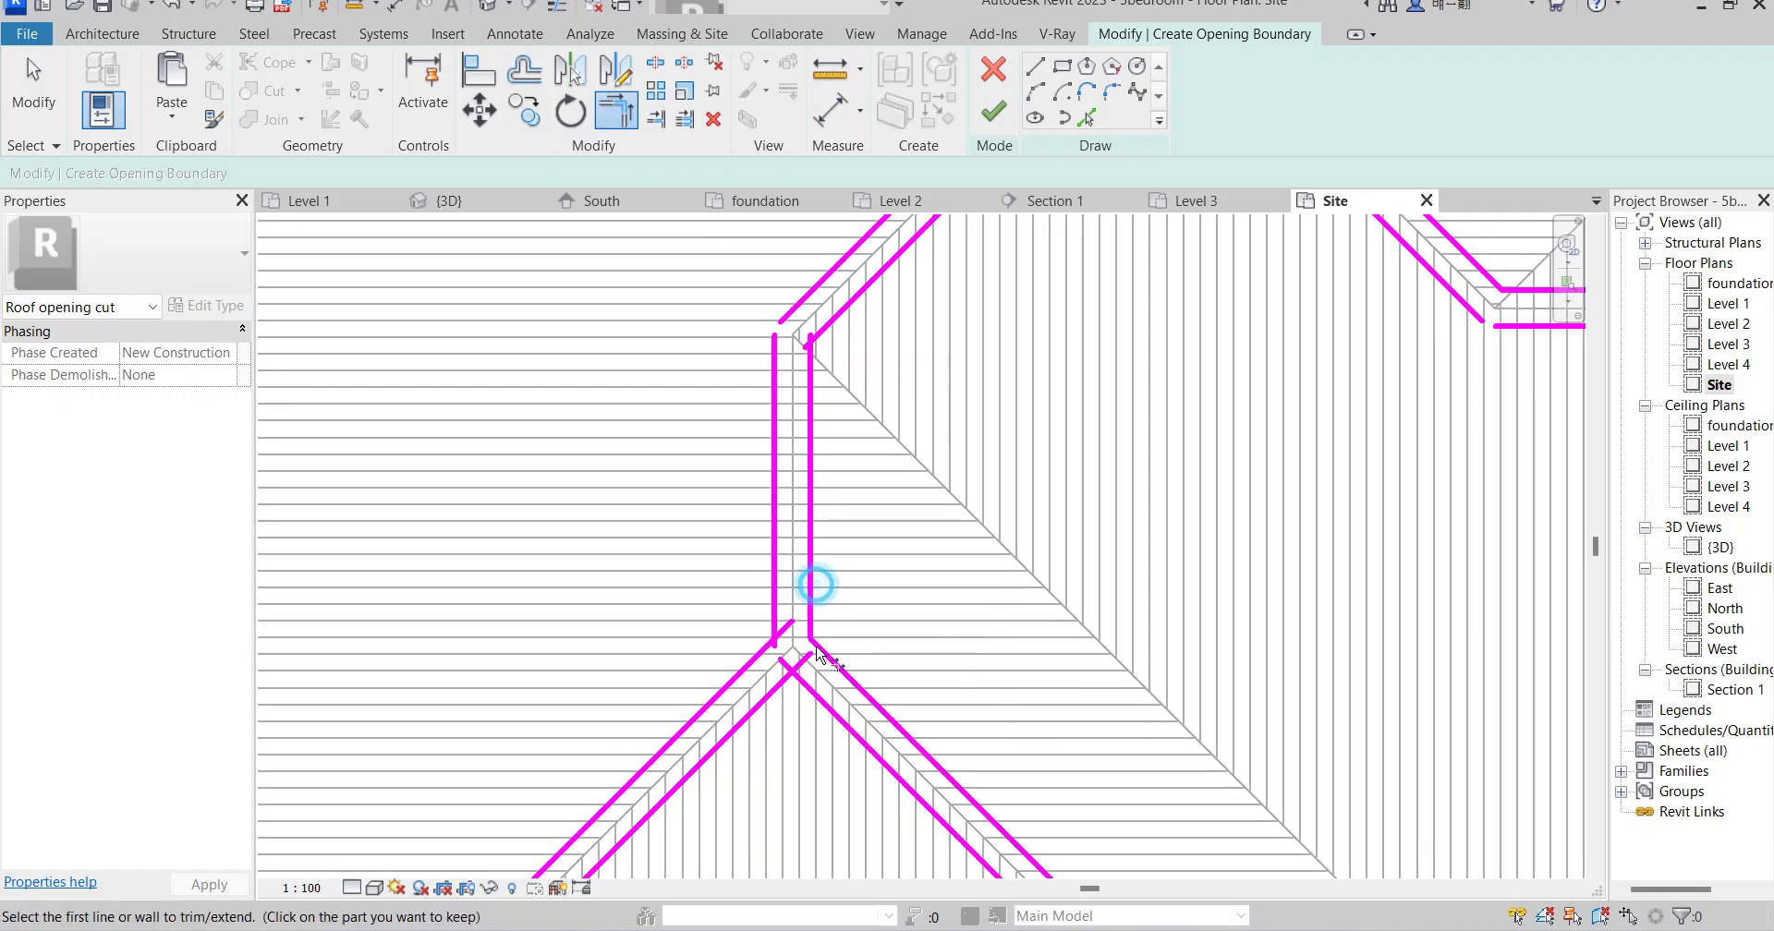
{"action": "left_click", "coordinate": [770, 697]}
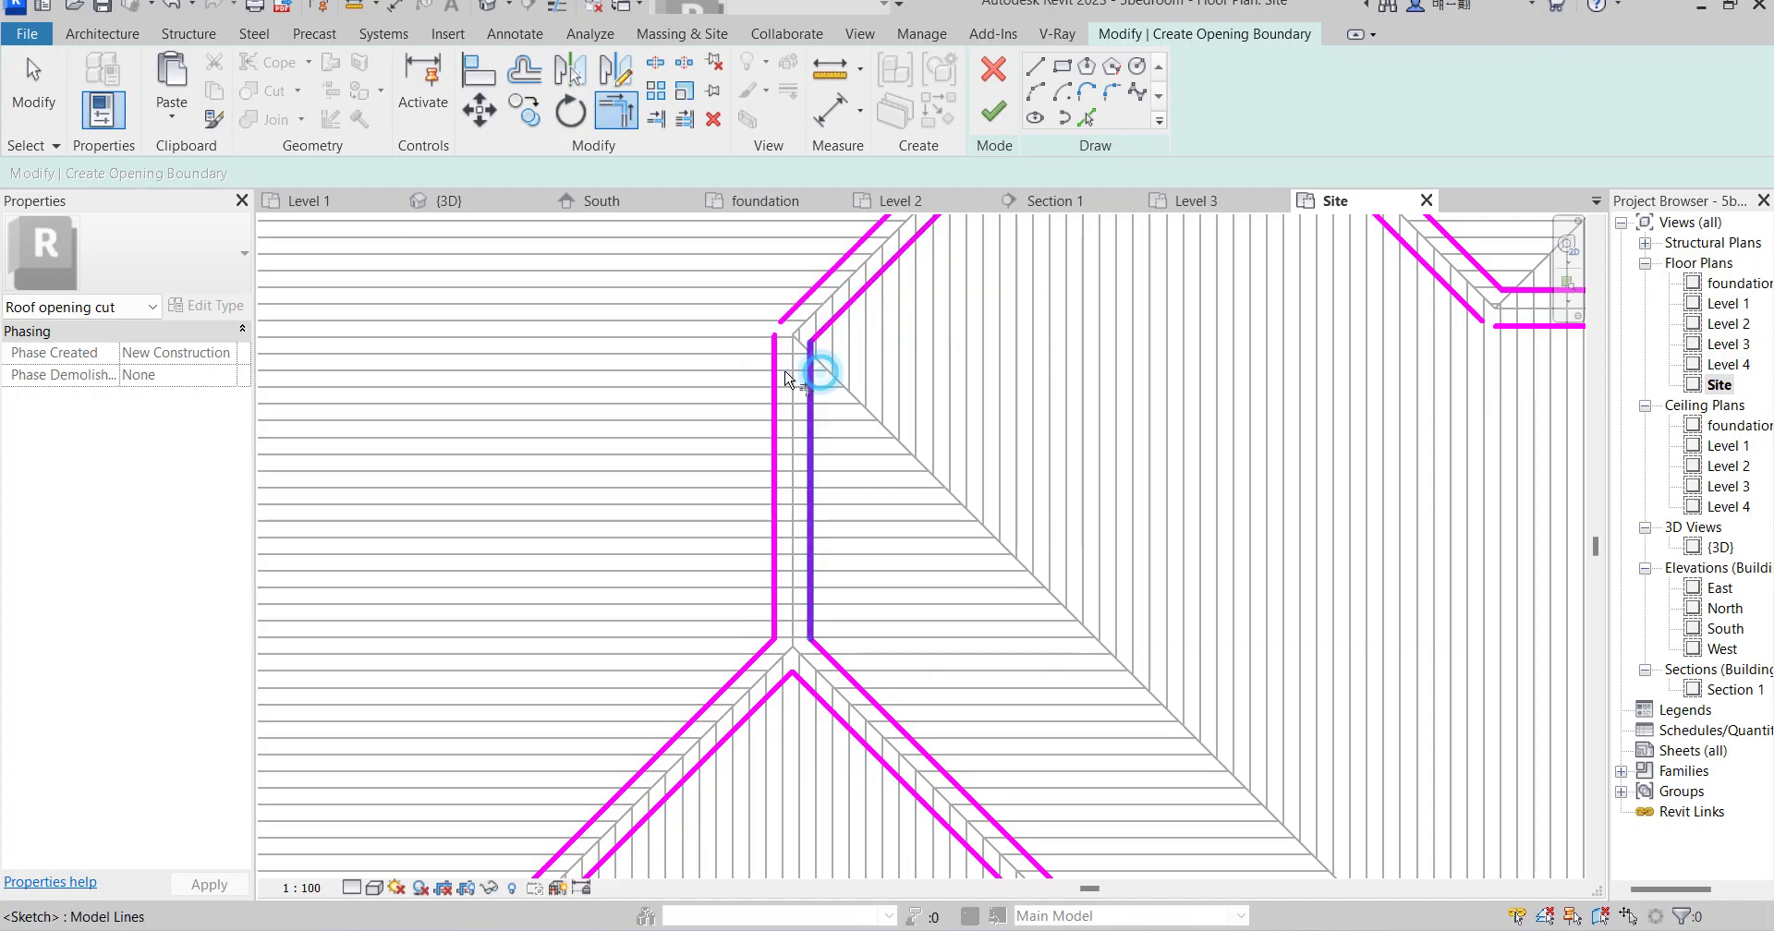
{"action": "left_click", "coordinate": [797, 317]}
{"action": "scroll", "coordinate": [942, 739], "scroll_direction": "down", "scroll_amount": 3}
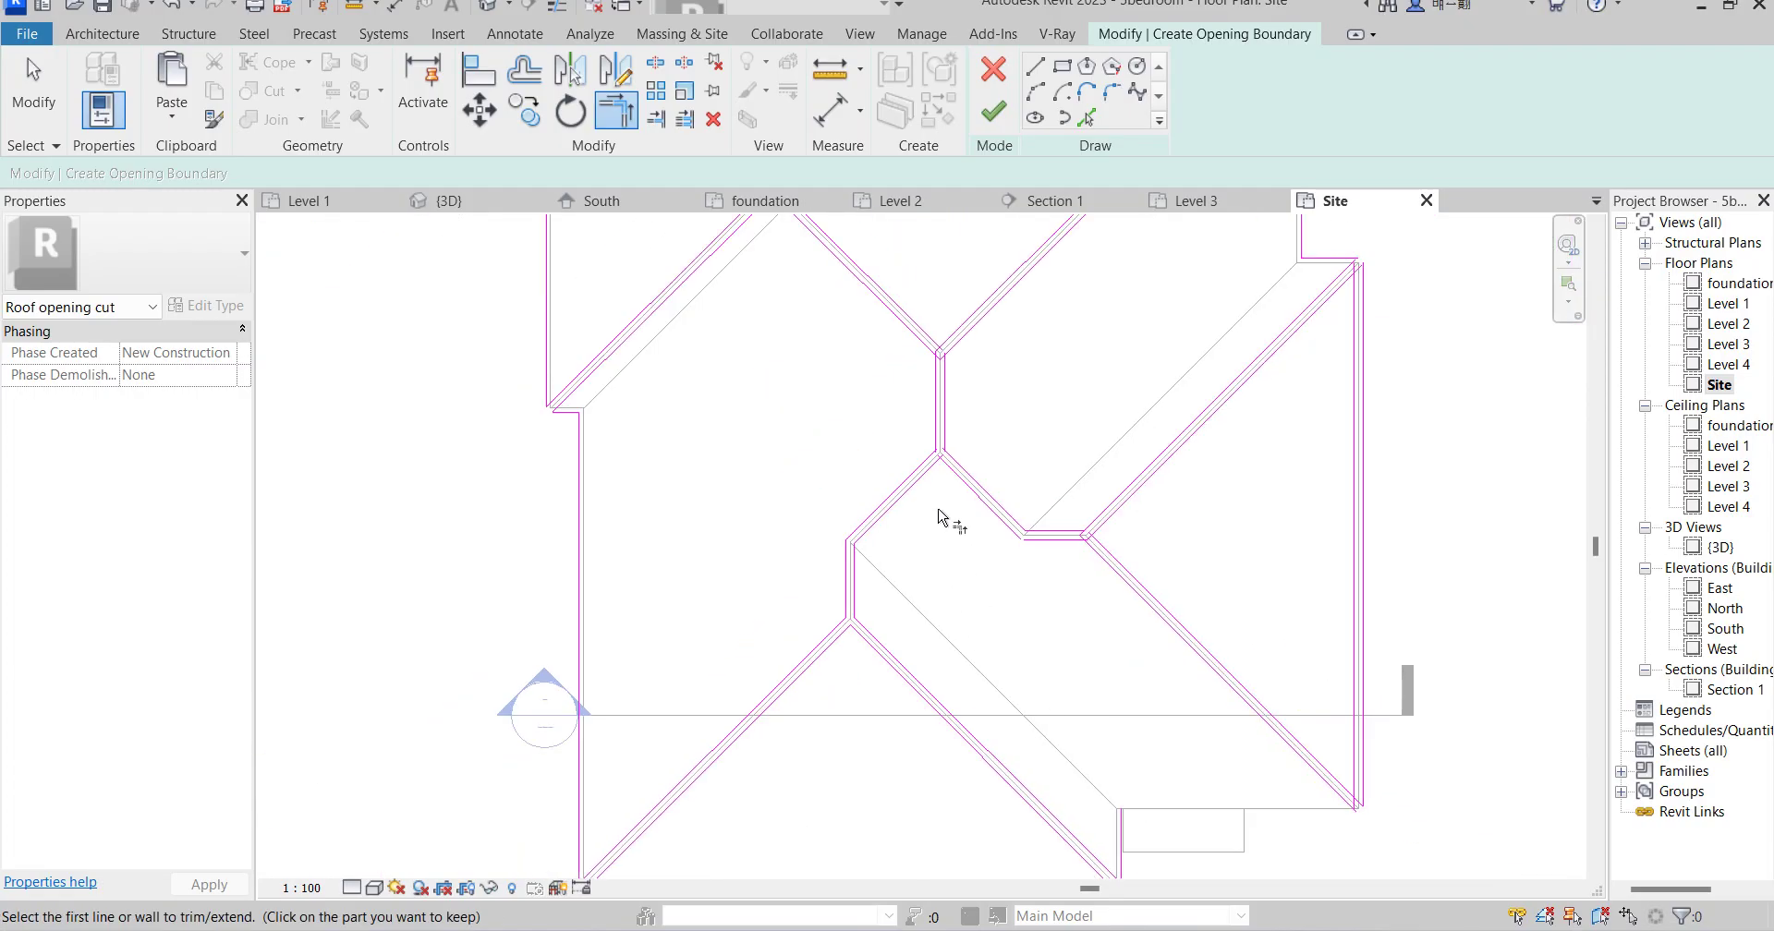
Trim the boundary lines of the central ridge and its two branching diagonals into corners at the ridge's south end.
{"action": "scroll", "coordinate": [819, 385], "scroll_direction": "up", "scroll_amount": 3}
{"action": "left_click", "coordinate": [935, 376]}
{"action": "left_click", "coordinate": [996, 380]}
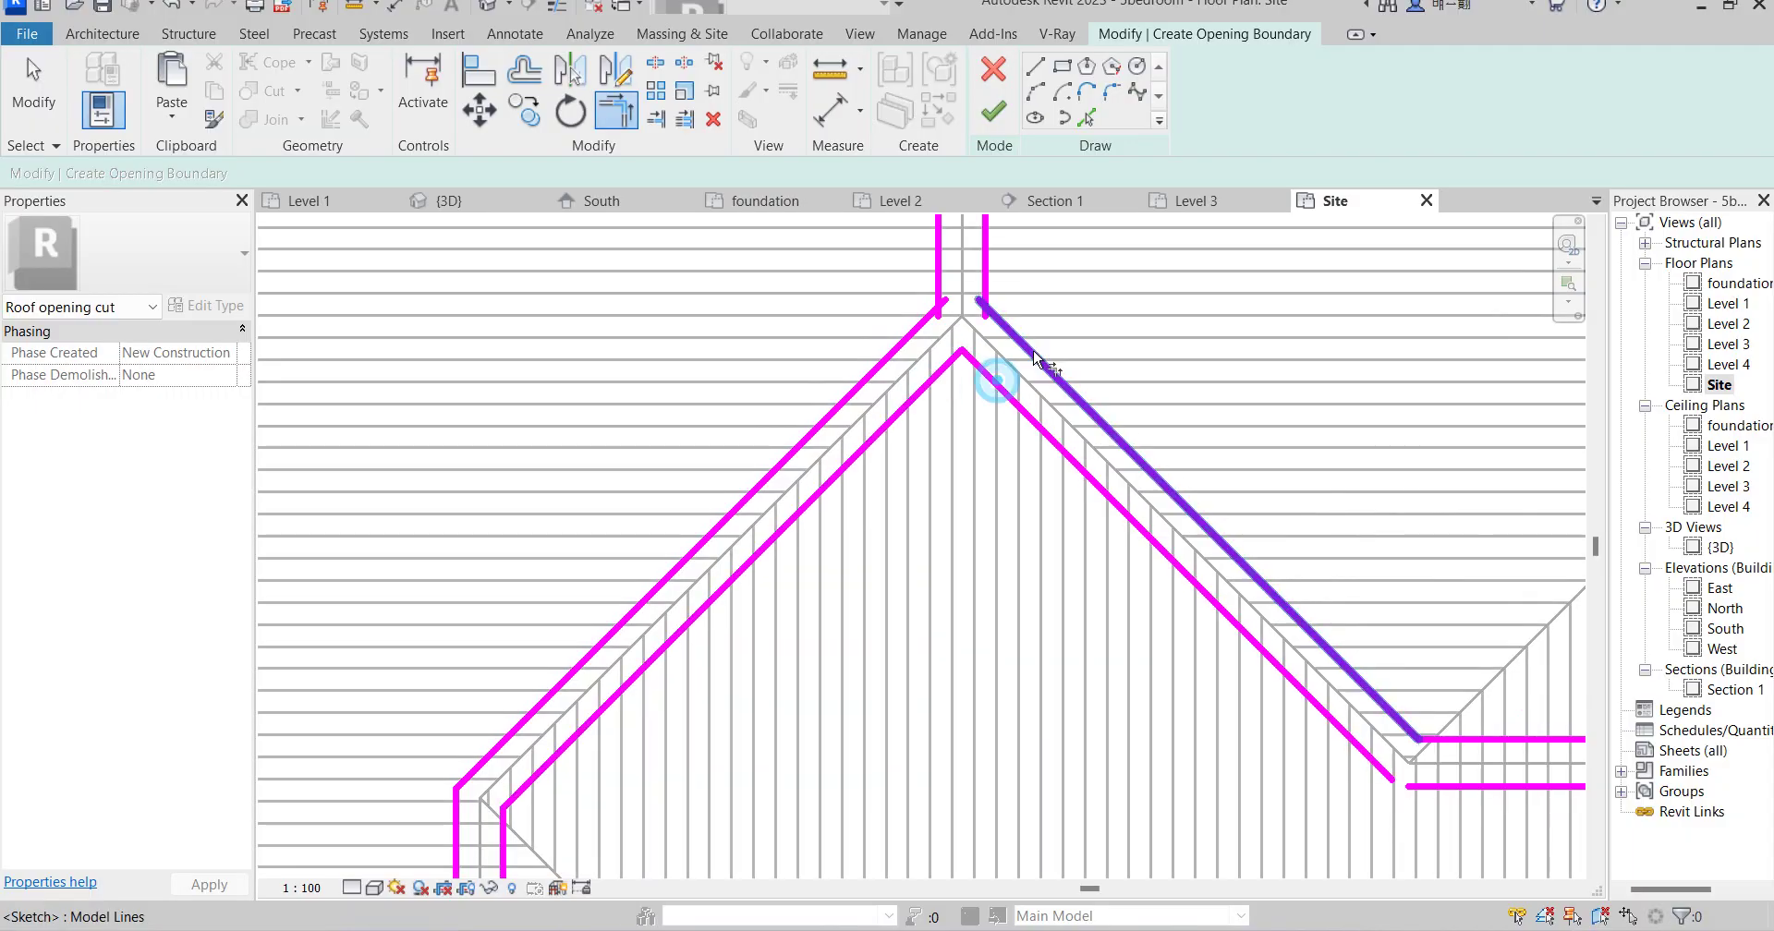
{"action": "left_click", "coordinate": [982, 254]}
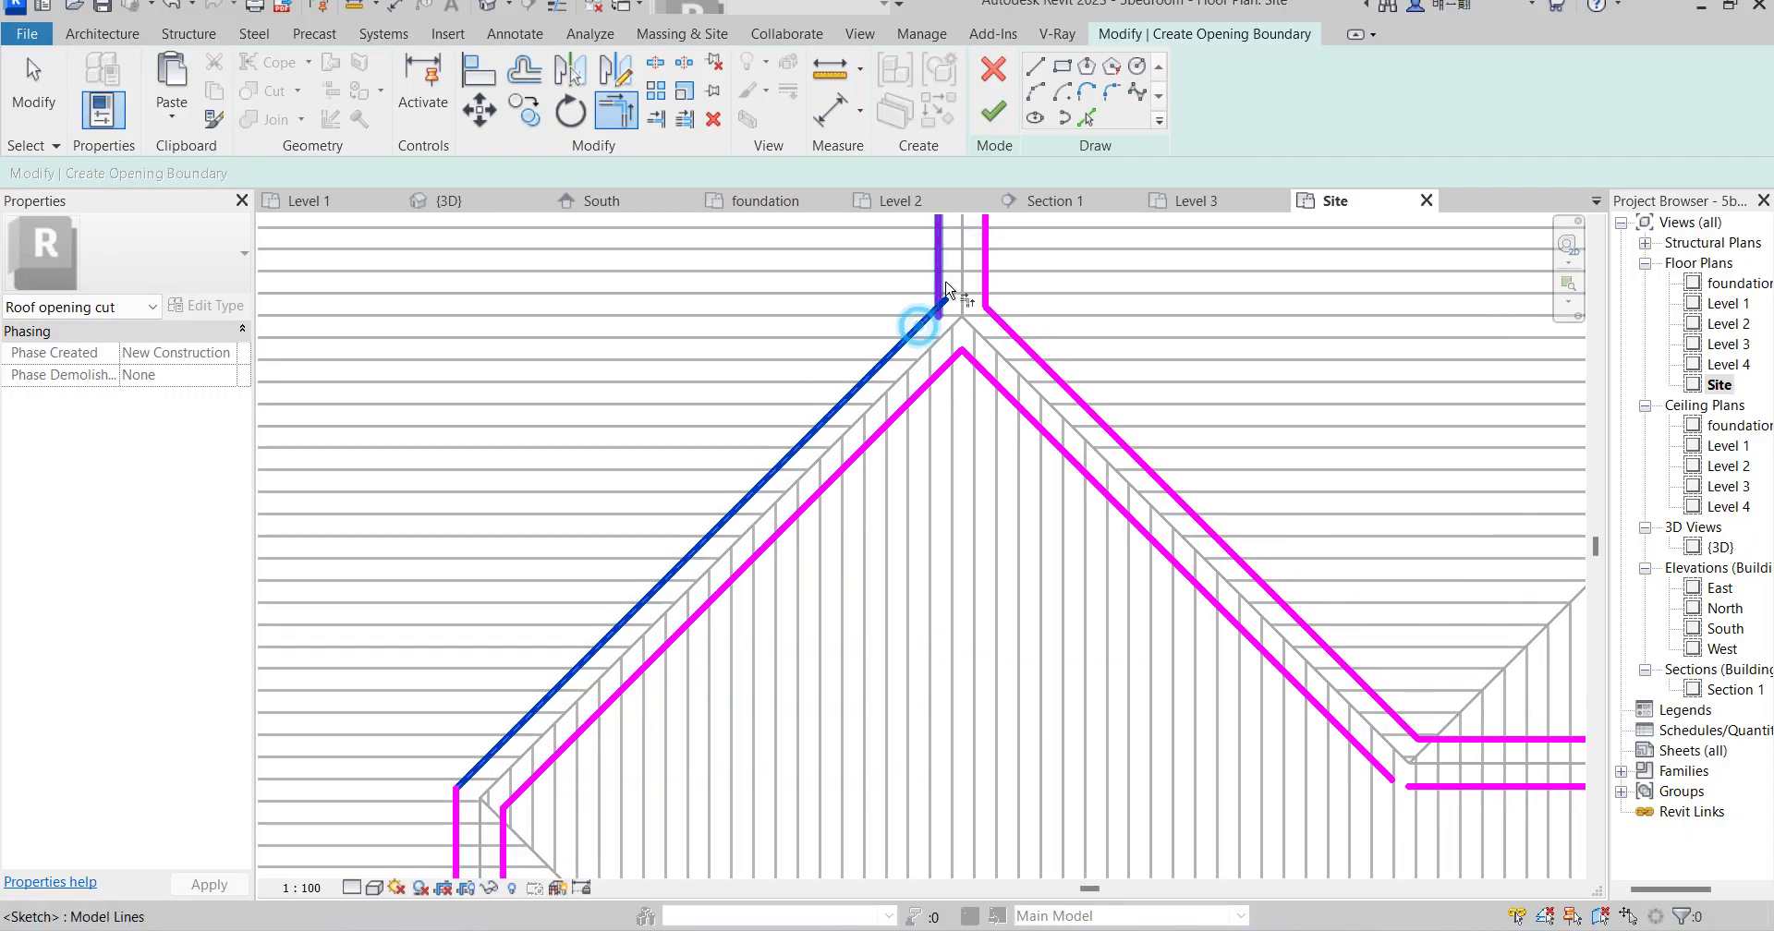
{"action": "scroll", "coordinate": [1100, 515], "scroll_direction": "down", "scroll_amount": 2}
Trim the boundary lines around the short horizontal southeast ridge into corners with the diagonals meeting at both of its ends.
{"action": "scroll", "coordinate": [1069, 507], "scroll_direction": "up", "scroll_amount": 2}
{"action": "left_click", "coordinate": [1072, 505]}
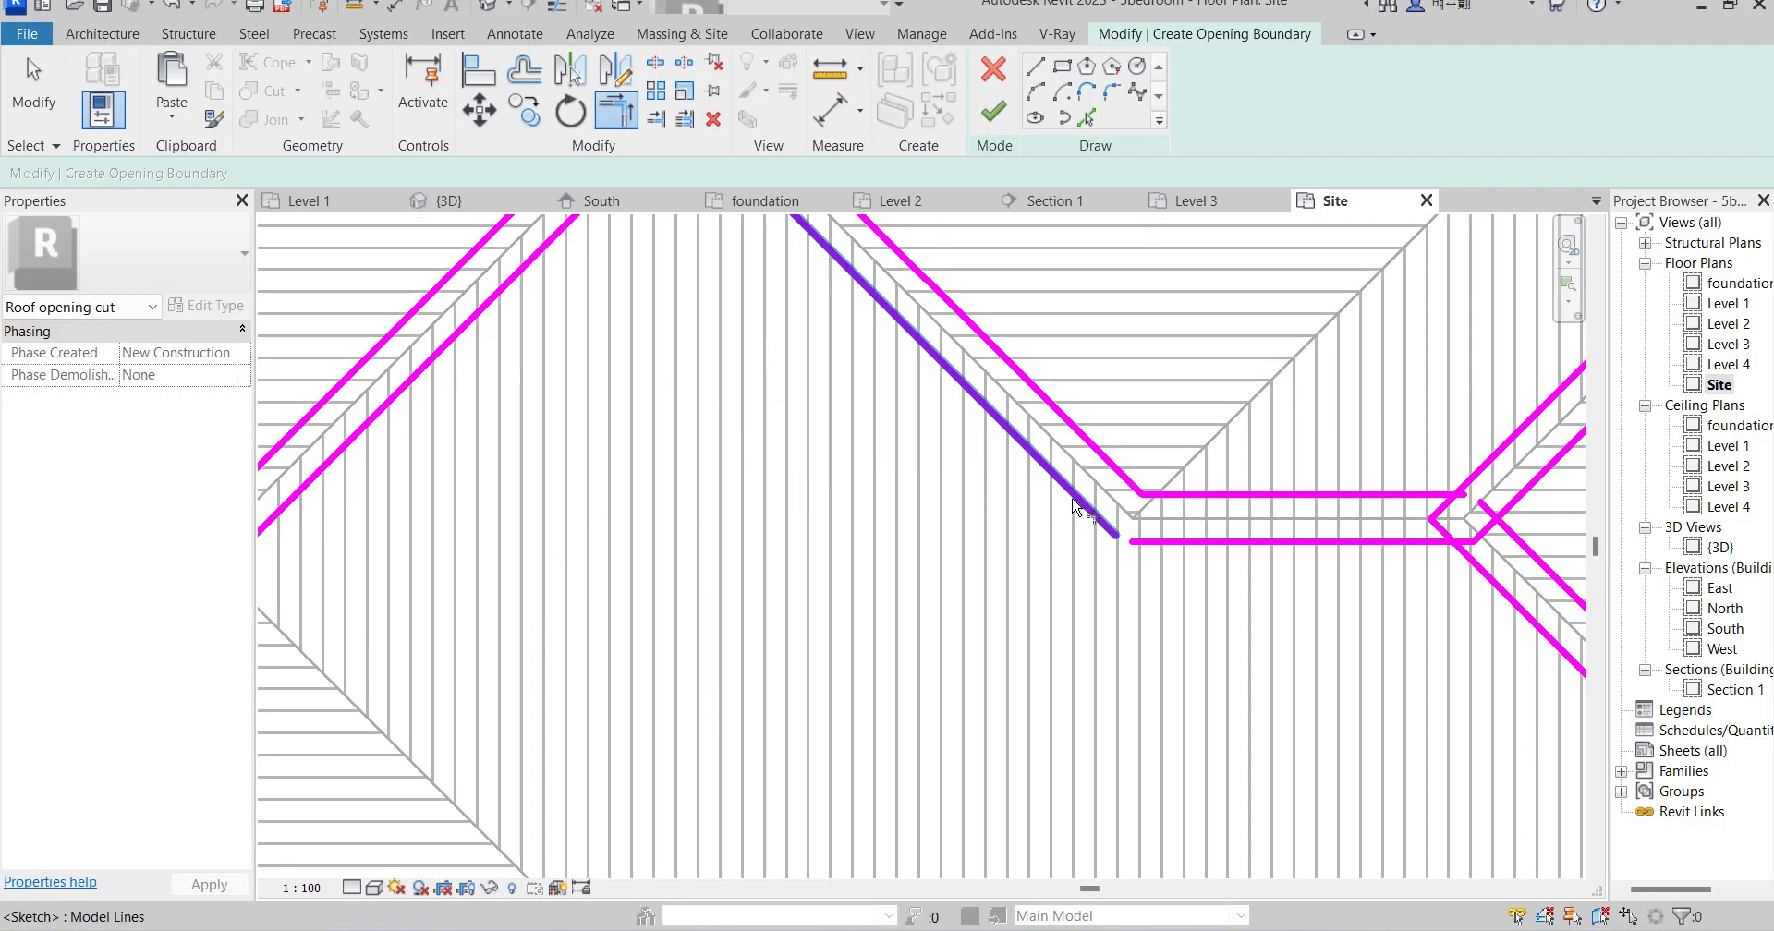
{"action": "left_click", "coordinate": [1487, 584]}
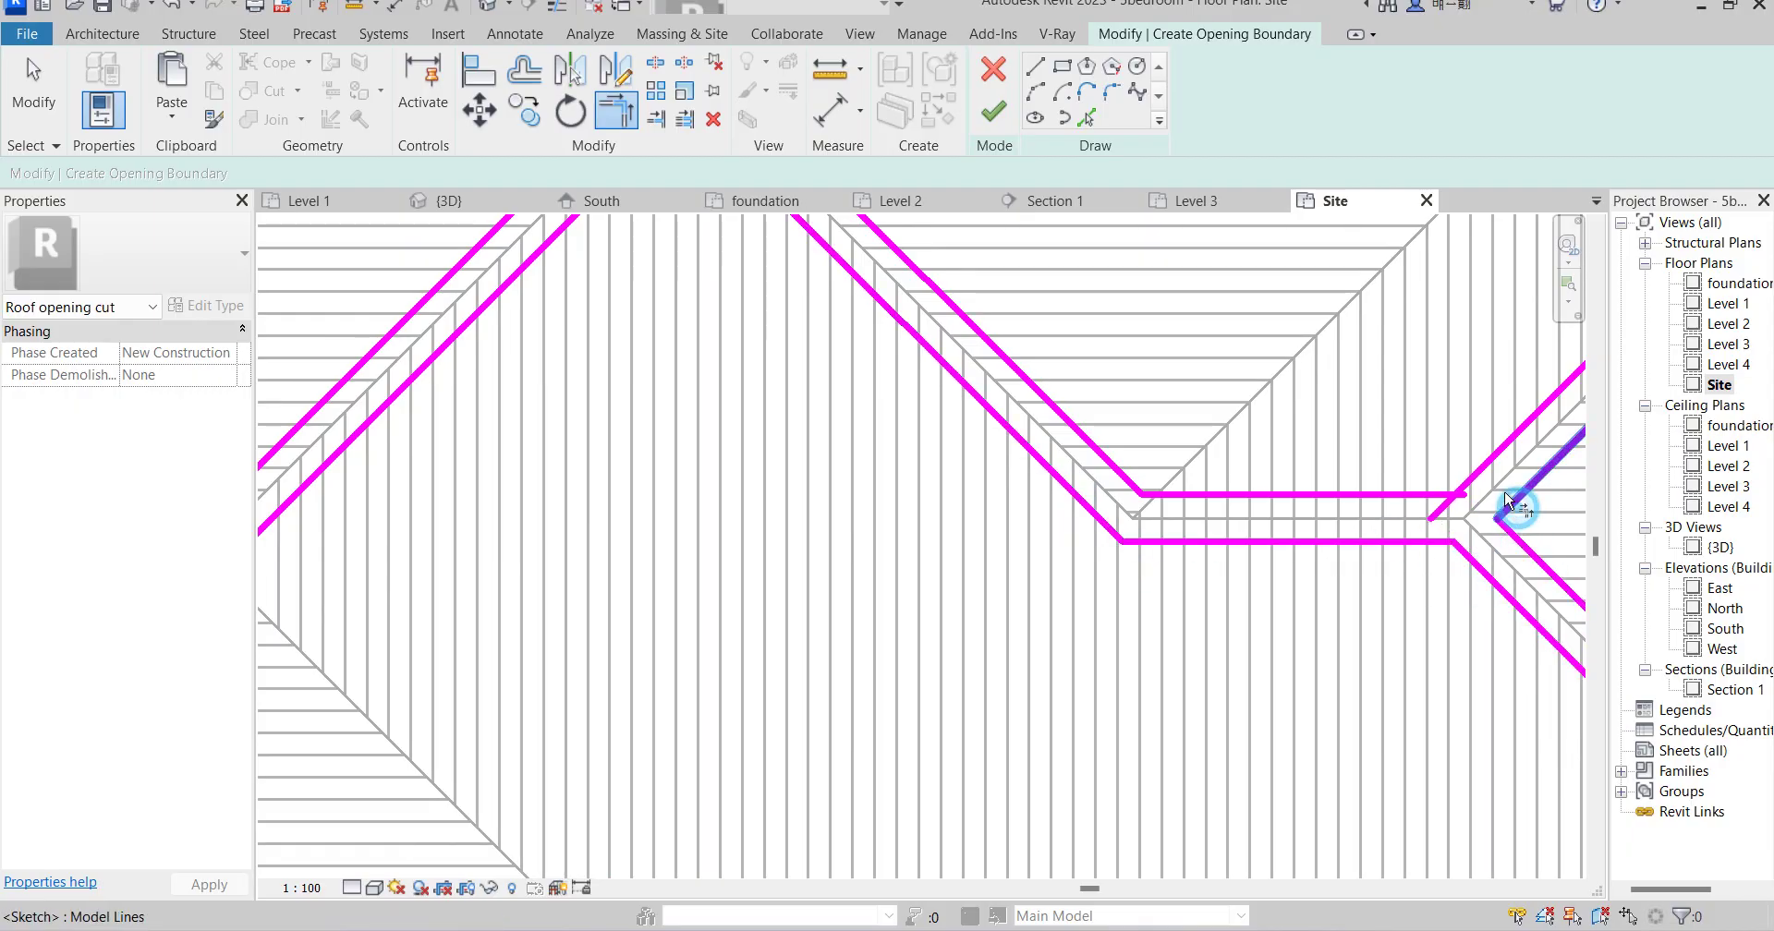
{"action": "left_click", "coordinate": [1489, 465]}
{"action": "left_click", "coordinate": [1201, 495]}
{"action": "scroll", "coordinate": [947, 781], "scroll_direction": "down", "scroll_amount": 4}
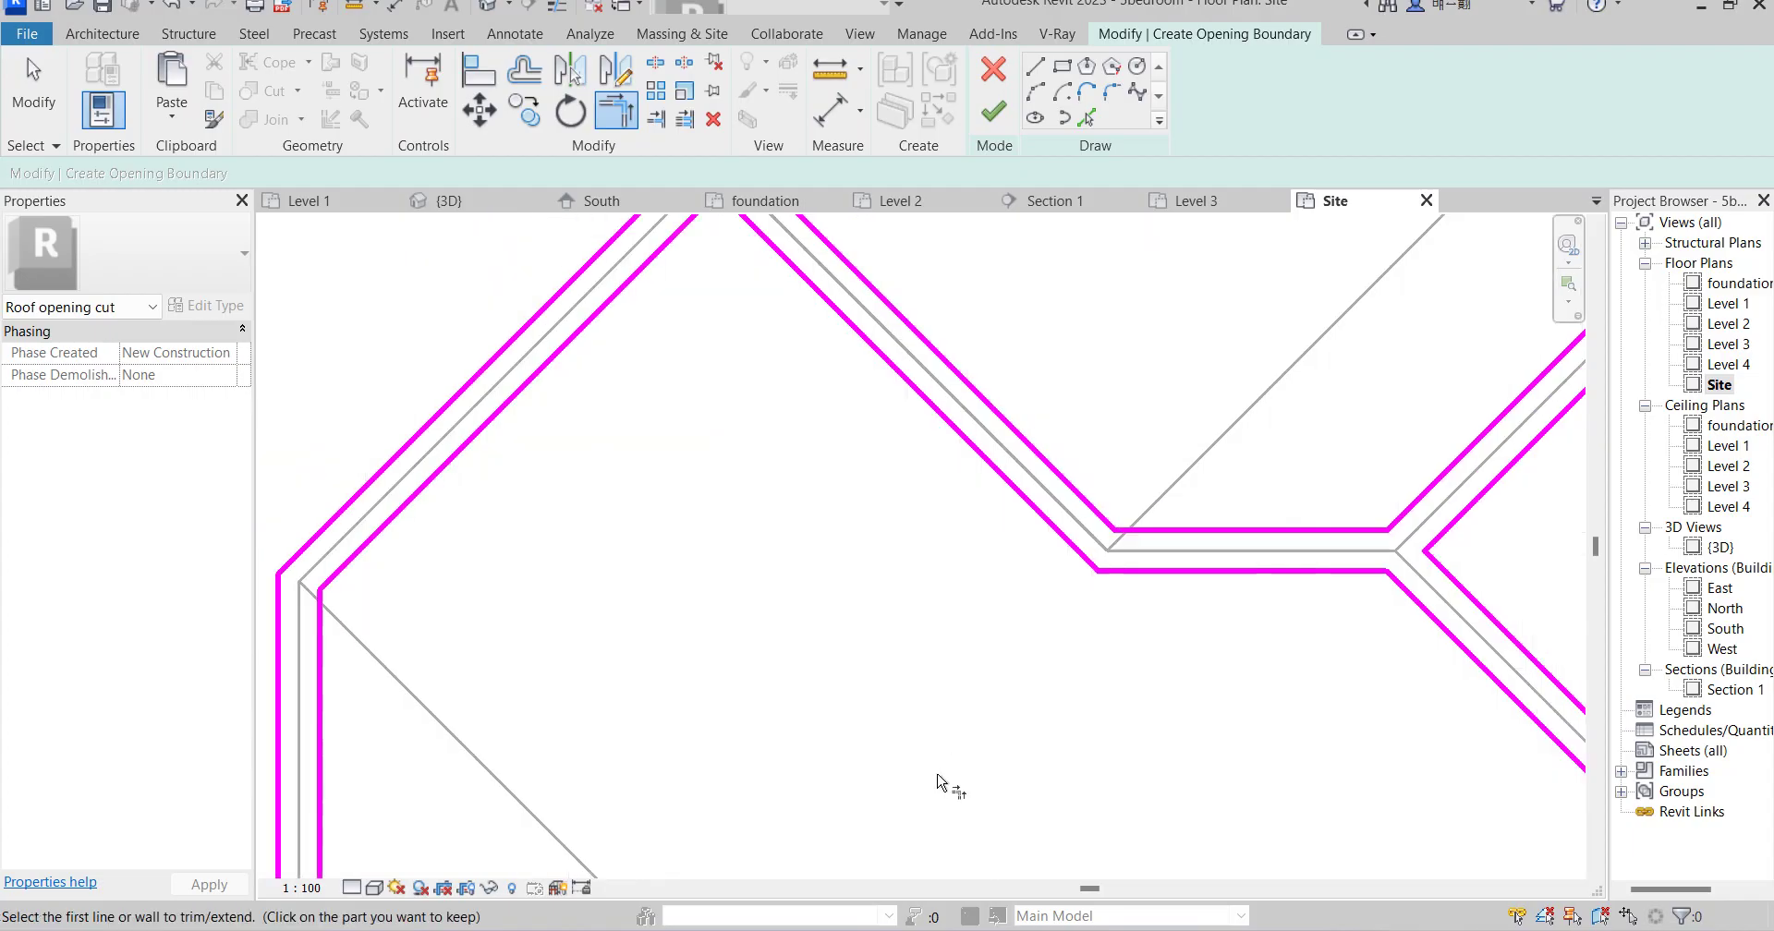
Trim the hip boundary lines to the horizontal and vertical eave lines at the east wing's northeast corner.
{"action": "scroll", "coordinate": [1275, 507], "scroll_direction": "up", "scroll_amount": 4}
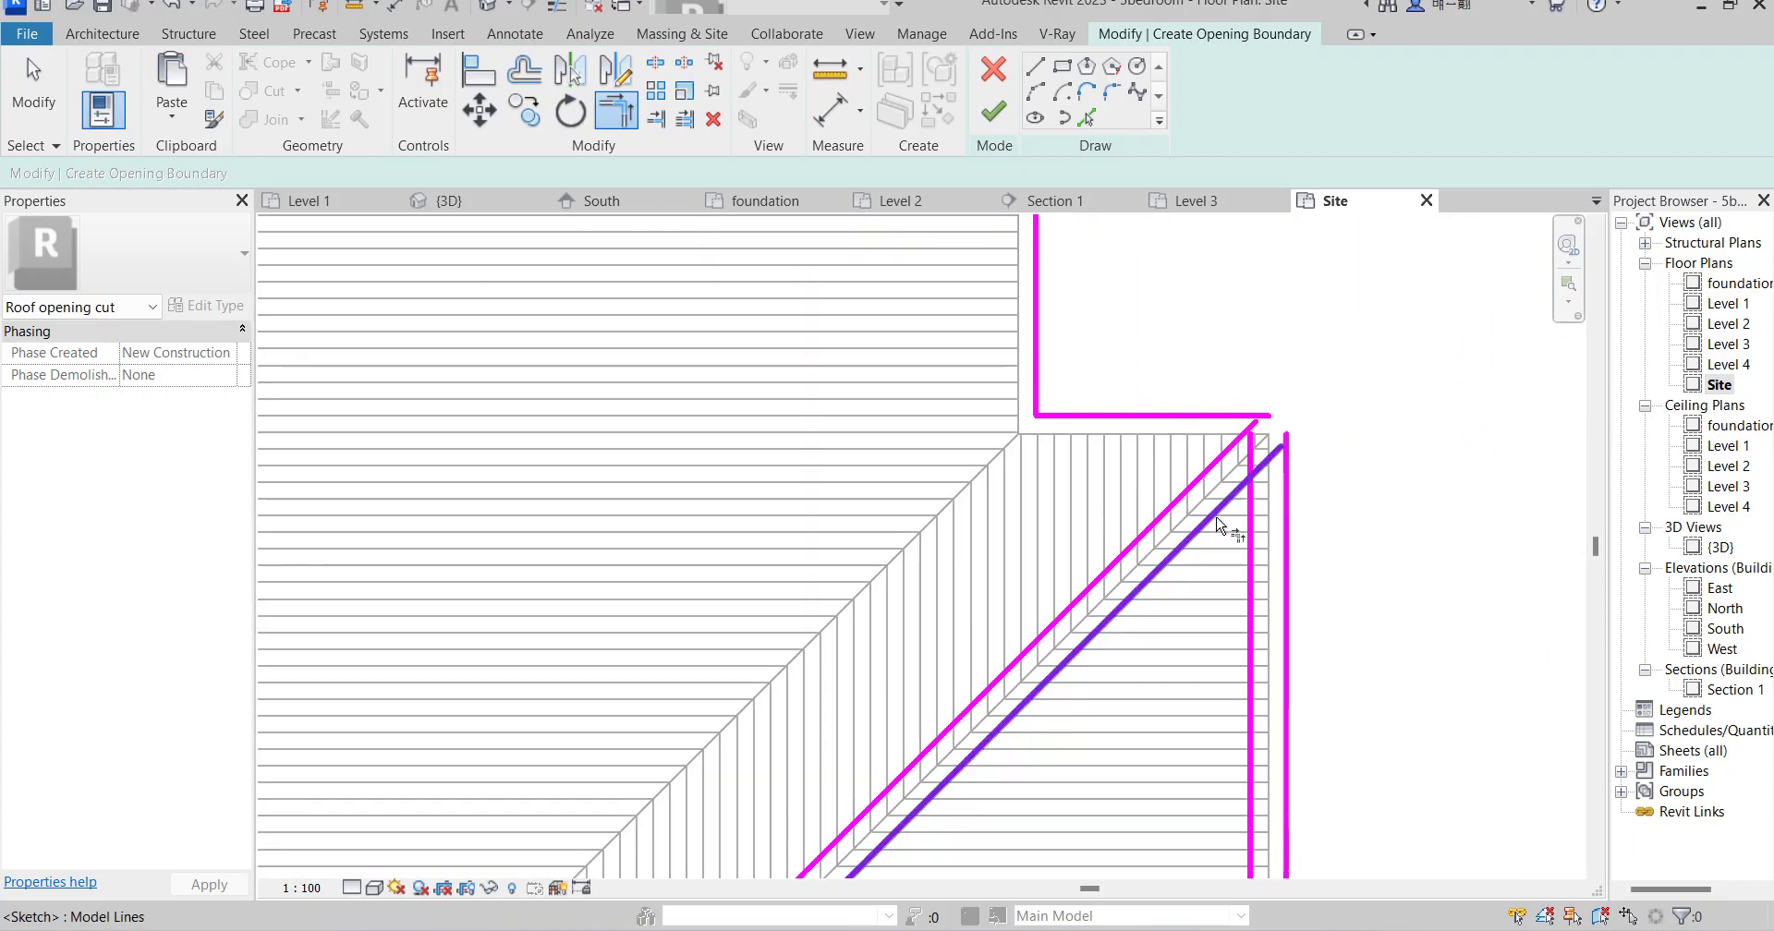
{"action": "left_click", "coordinate": [1216, 517]}
{"action": "left_click", "coordinate": [1285, 517]}
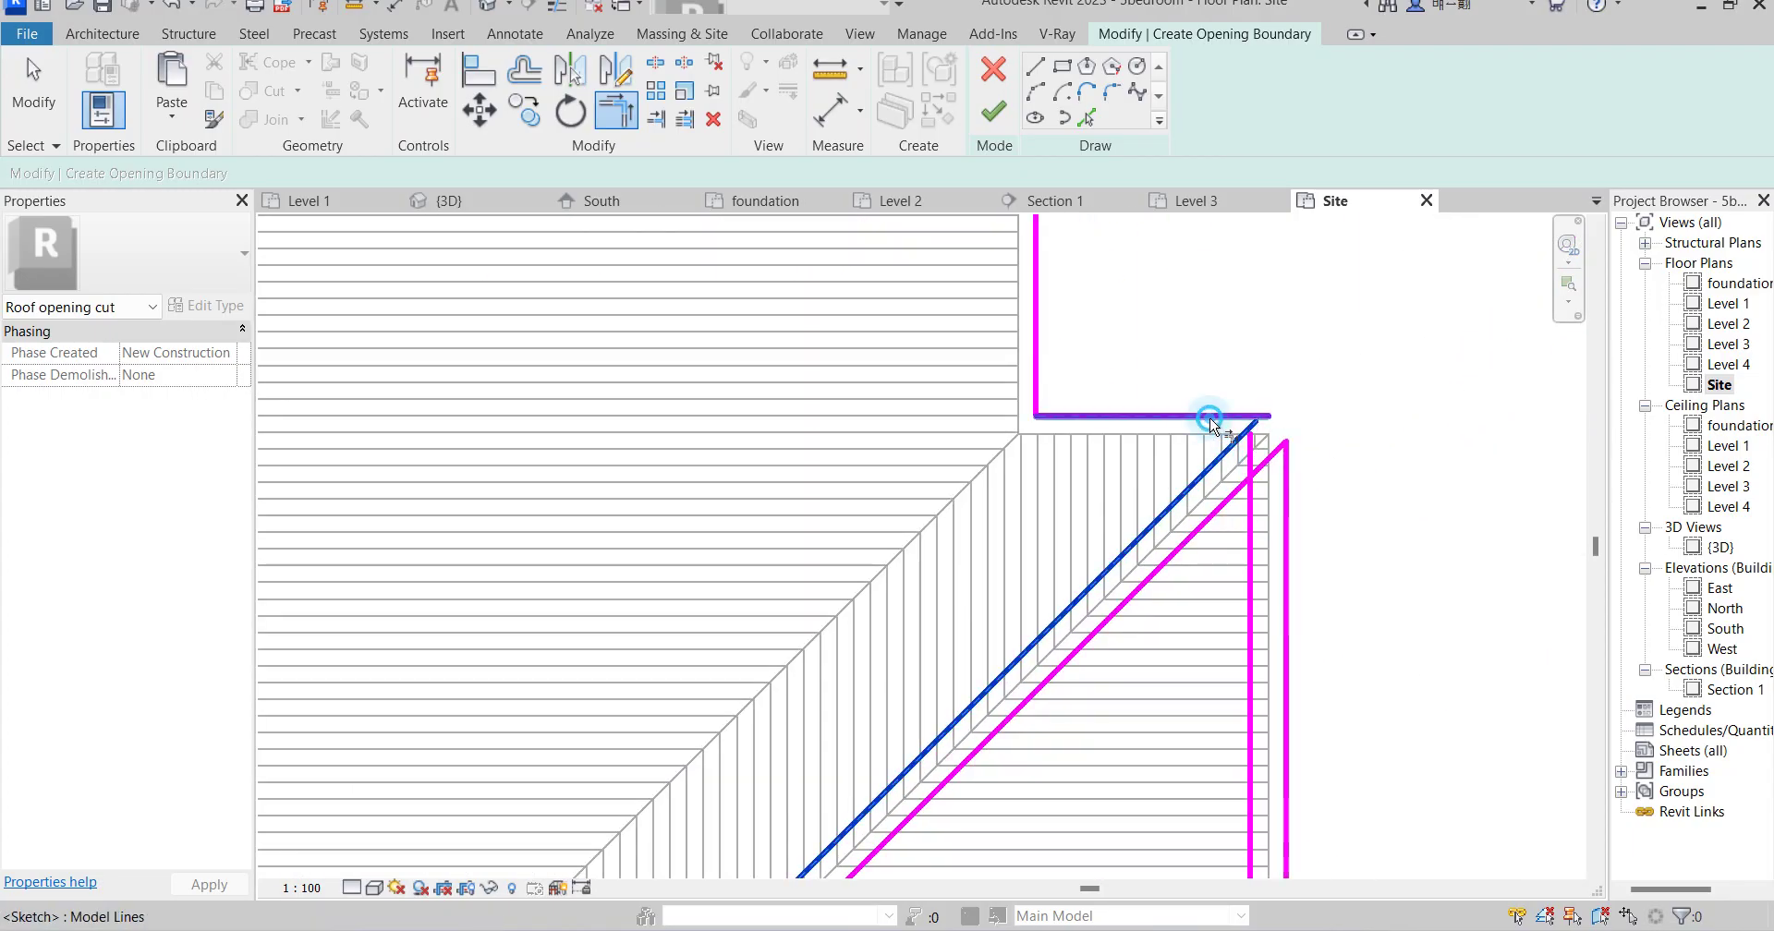
{"action": "scroll", "coordinate": [1274, 518], "scroll_direction": "down", "scroll_amount": 5}
Trim the boundary lines of the central vertical ridge and its two branching diagonals into corners at the ridge's north end.
{"action": "scroll", "coordinate": [979, 647], "scroll_direction": "up", "scroll_amount": 5}
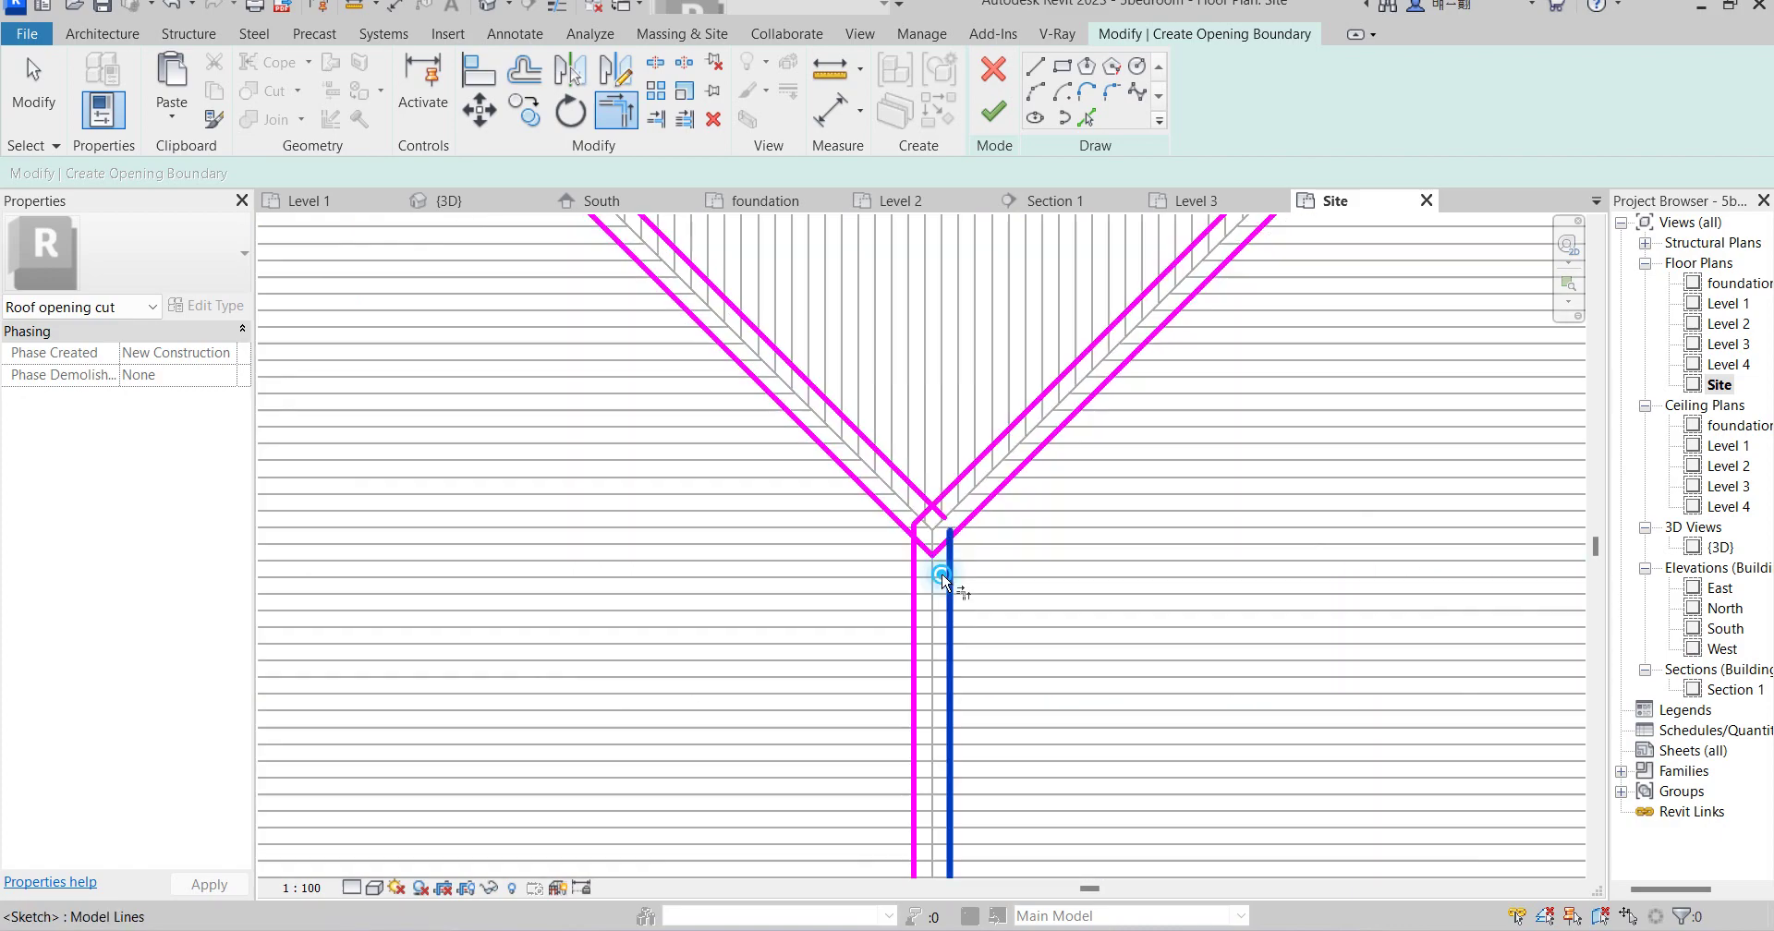
{"action": "left_click", "coordinate": [974, 519]}
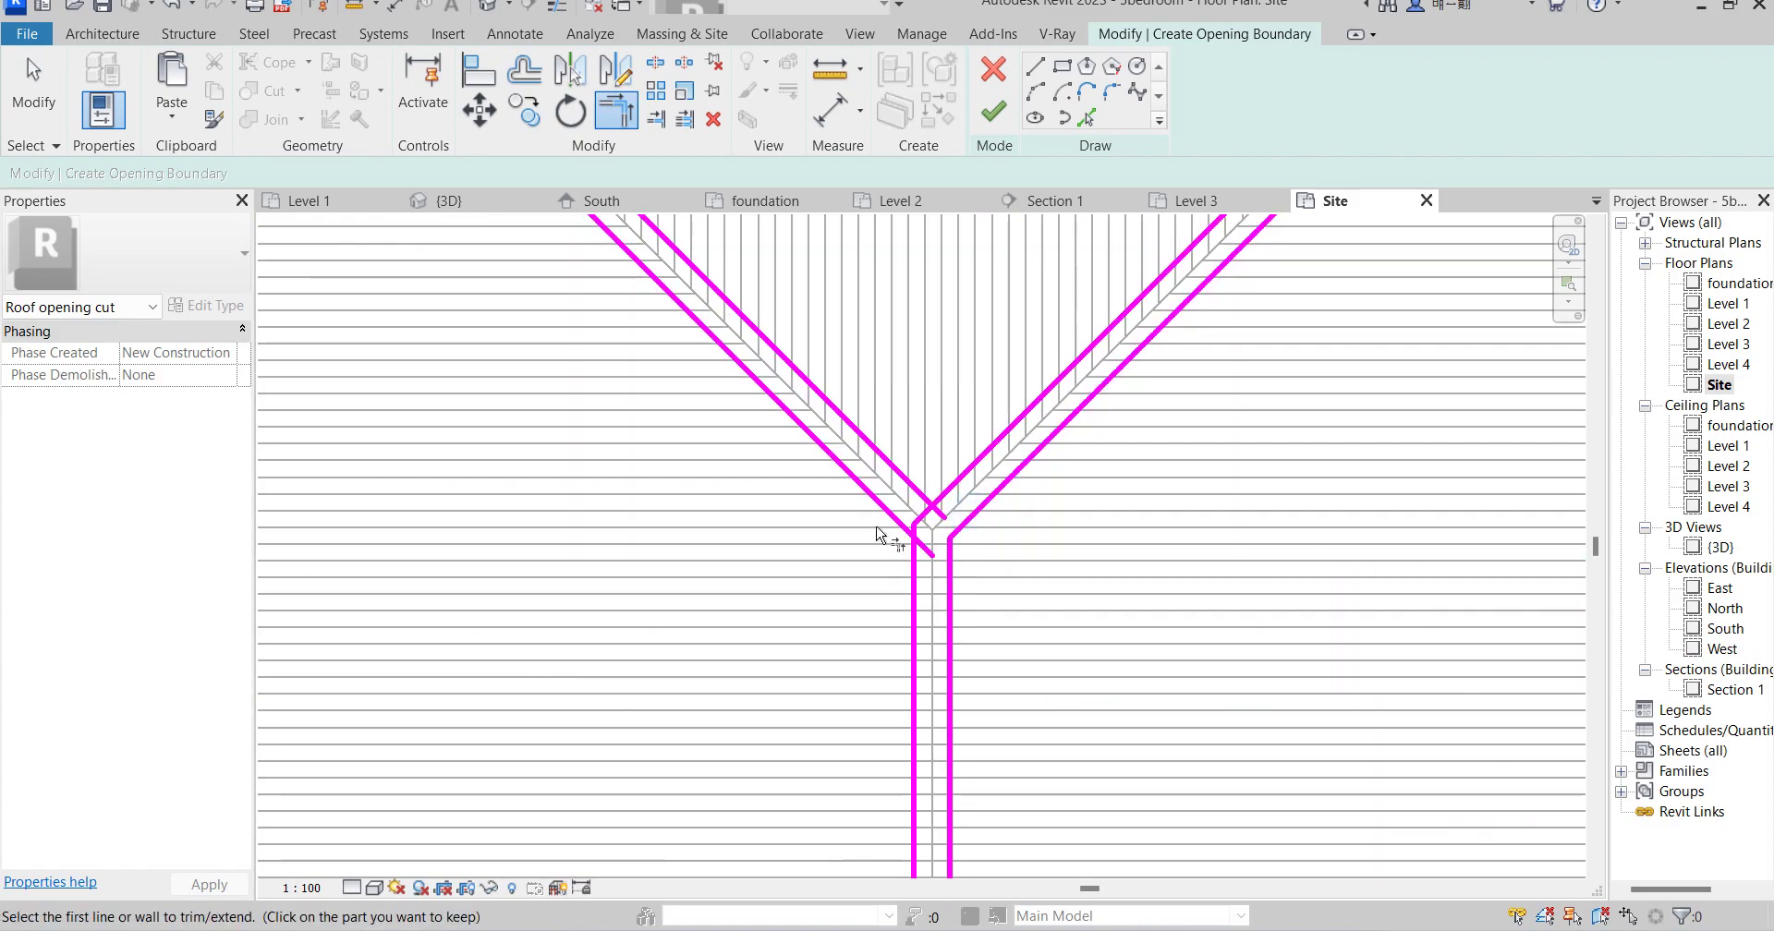
{"action": "left_click", "coordinate": [911, 590]}
{"action": "left_click", "coordinate": [902, 470]}
{"action": "left_click", "coordinate": [966, 478]}
{"action": "scroll", "coordinate": [1063, 665], "scroll_direction": "down", "scroll_amount": 5}
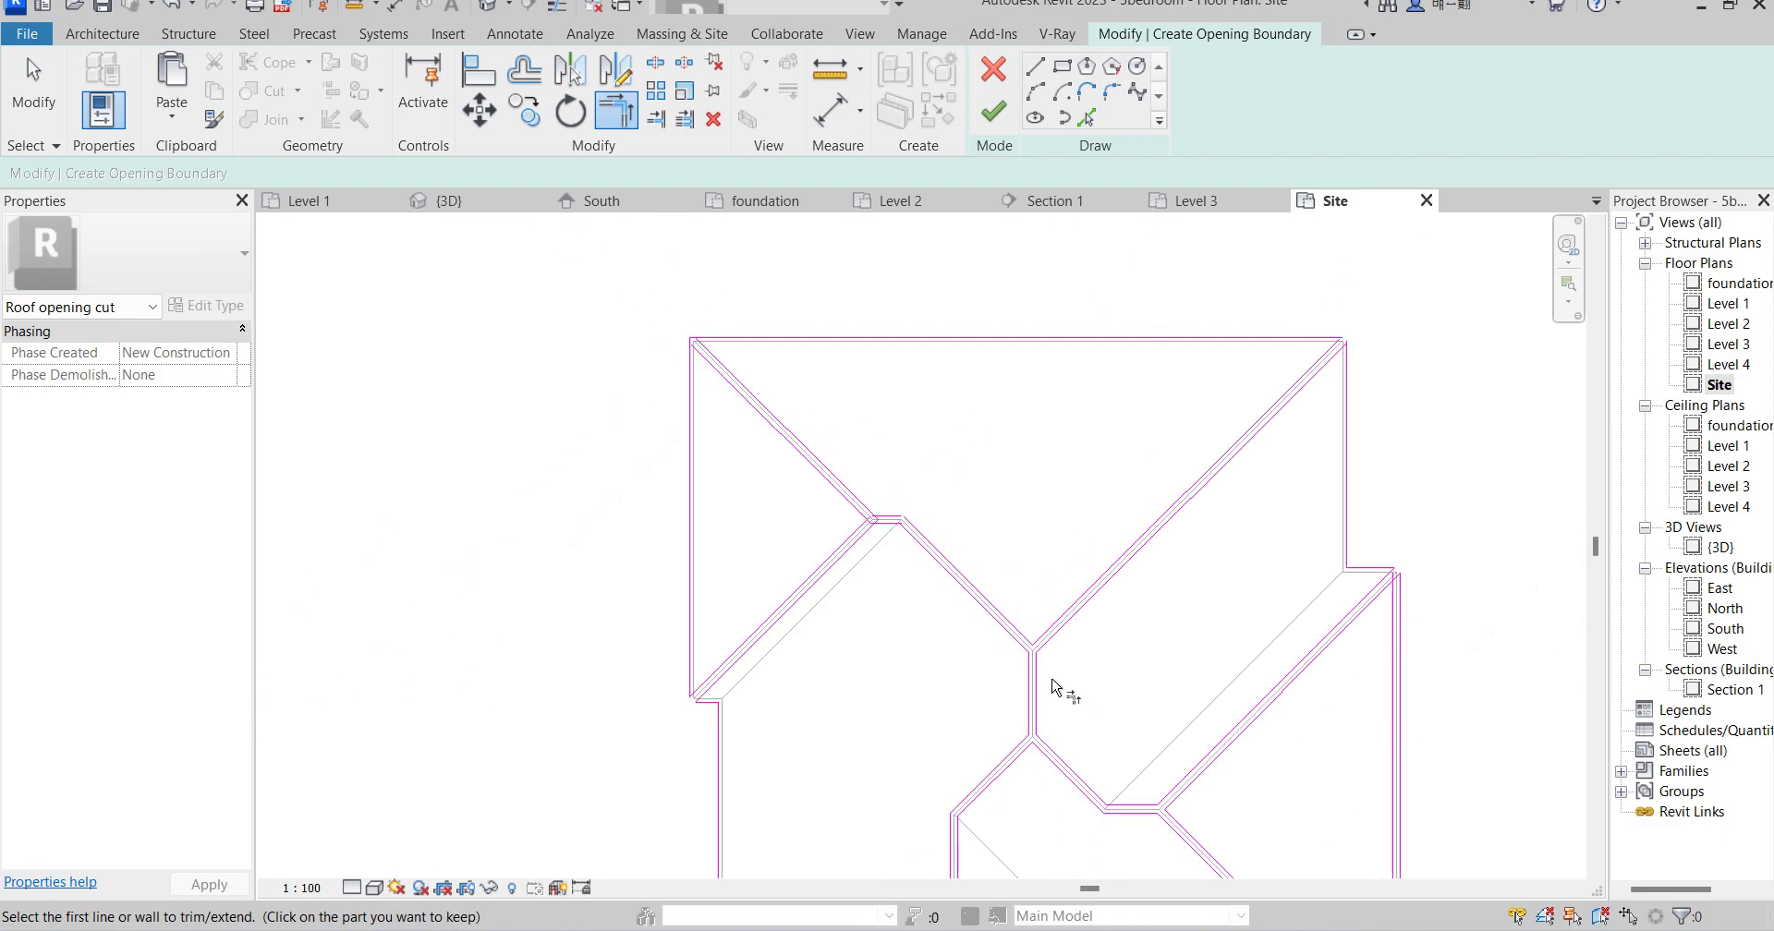
Trim the boundary lines of the short horizontal northwest ridge and the two diagonals meeting at its west end into corners.
{"action": "scroll", "coordinate": [951, 554], "scroll_direction": "up", "scroll_amount": 5}
{"action": "left_click", "coordinate": [970, 607]}
{"action": "left_click", "coordinate": [1033, 639]}
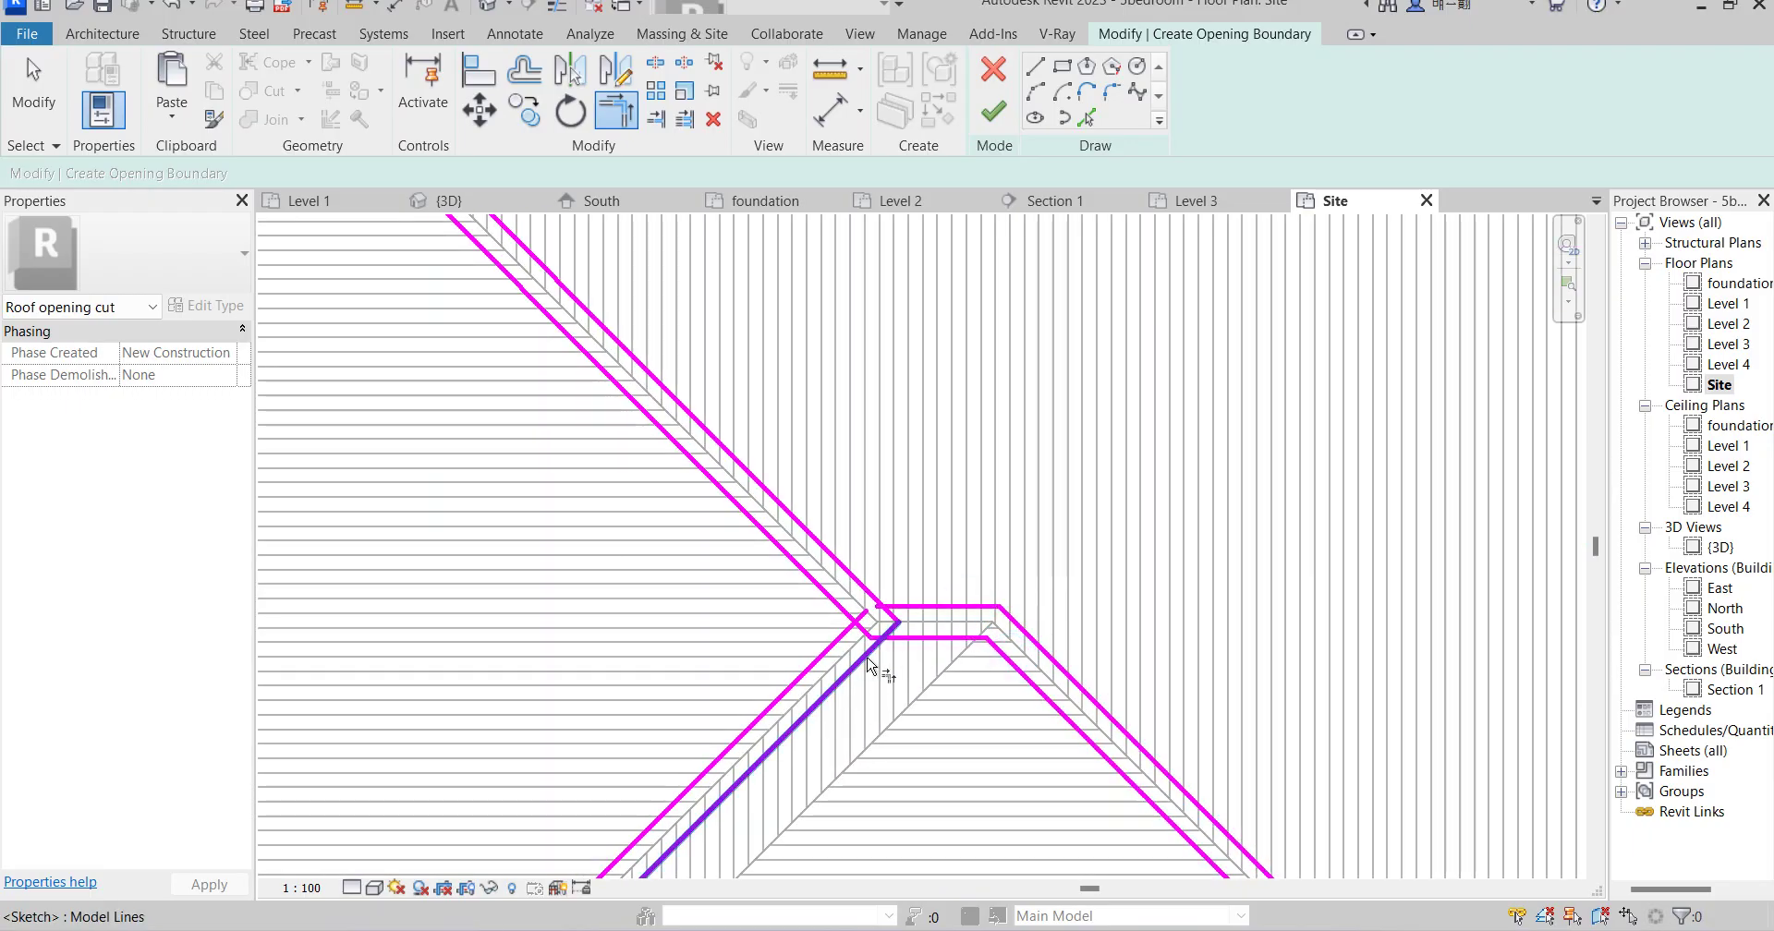
{"action": "left_click", "coordinate": [850, 570]}
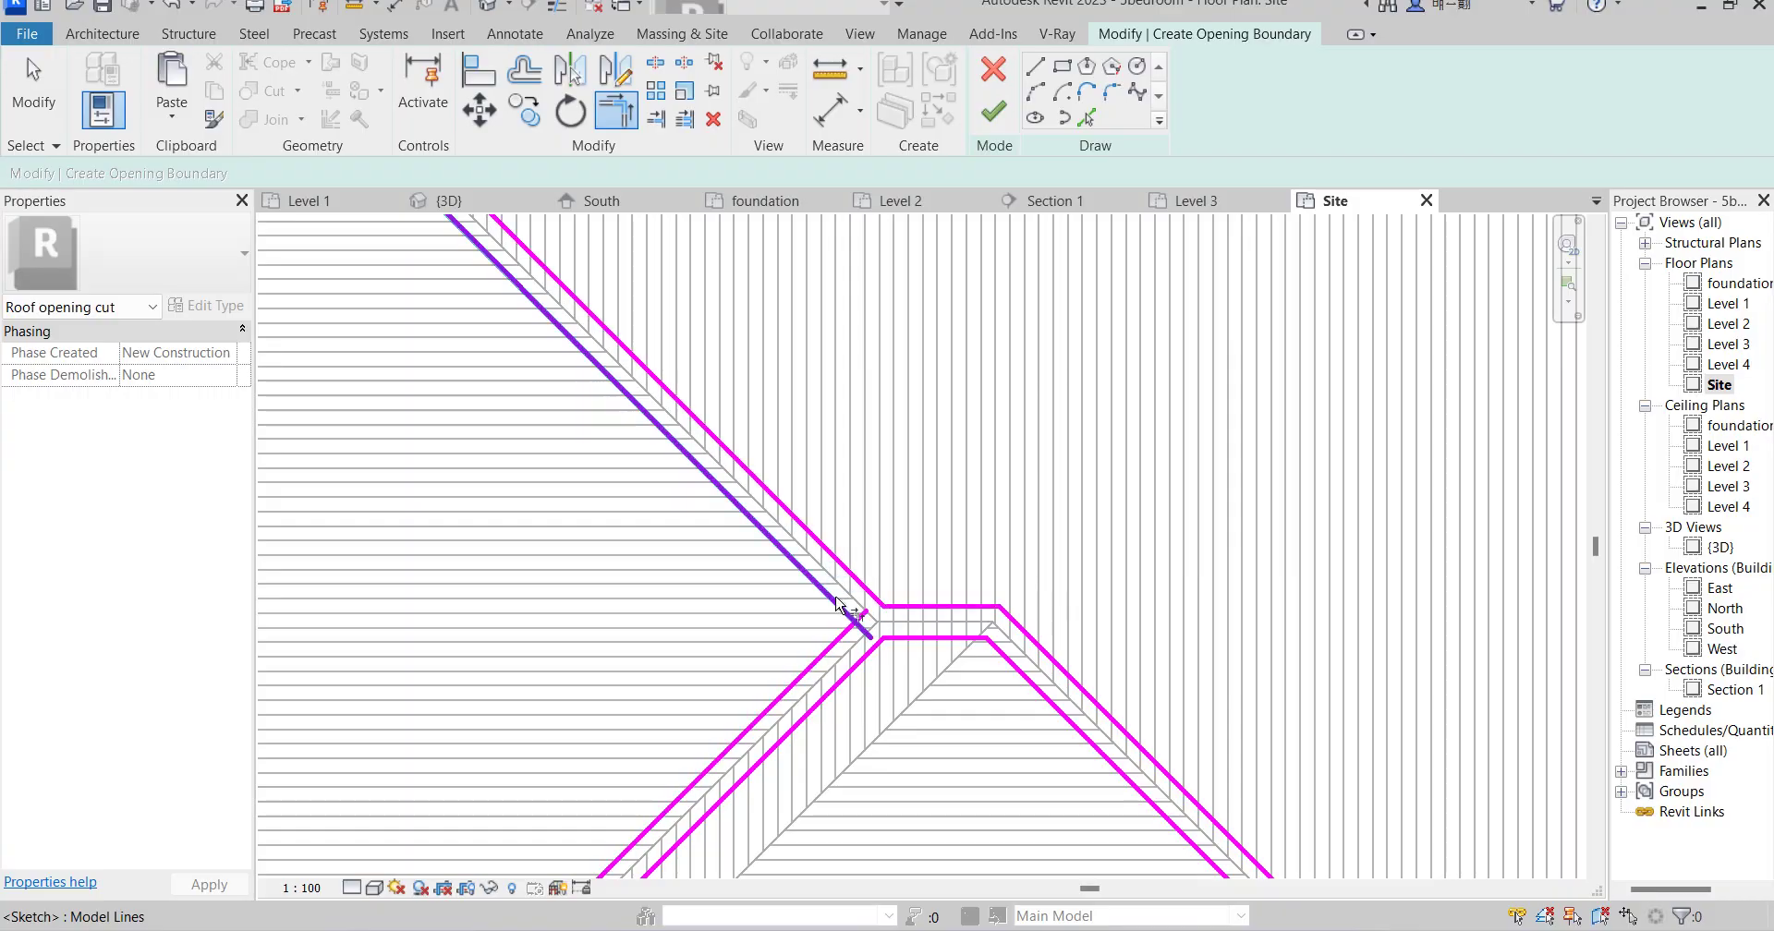
{"action": "left_click", "coordinate": [839, 639]}
{"action": "scroll", "coordinate": [924, 628], "scroll_direction": "down", "scroll_amount": 4}
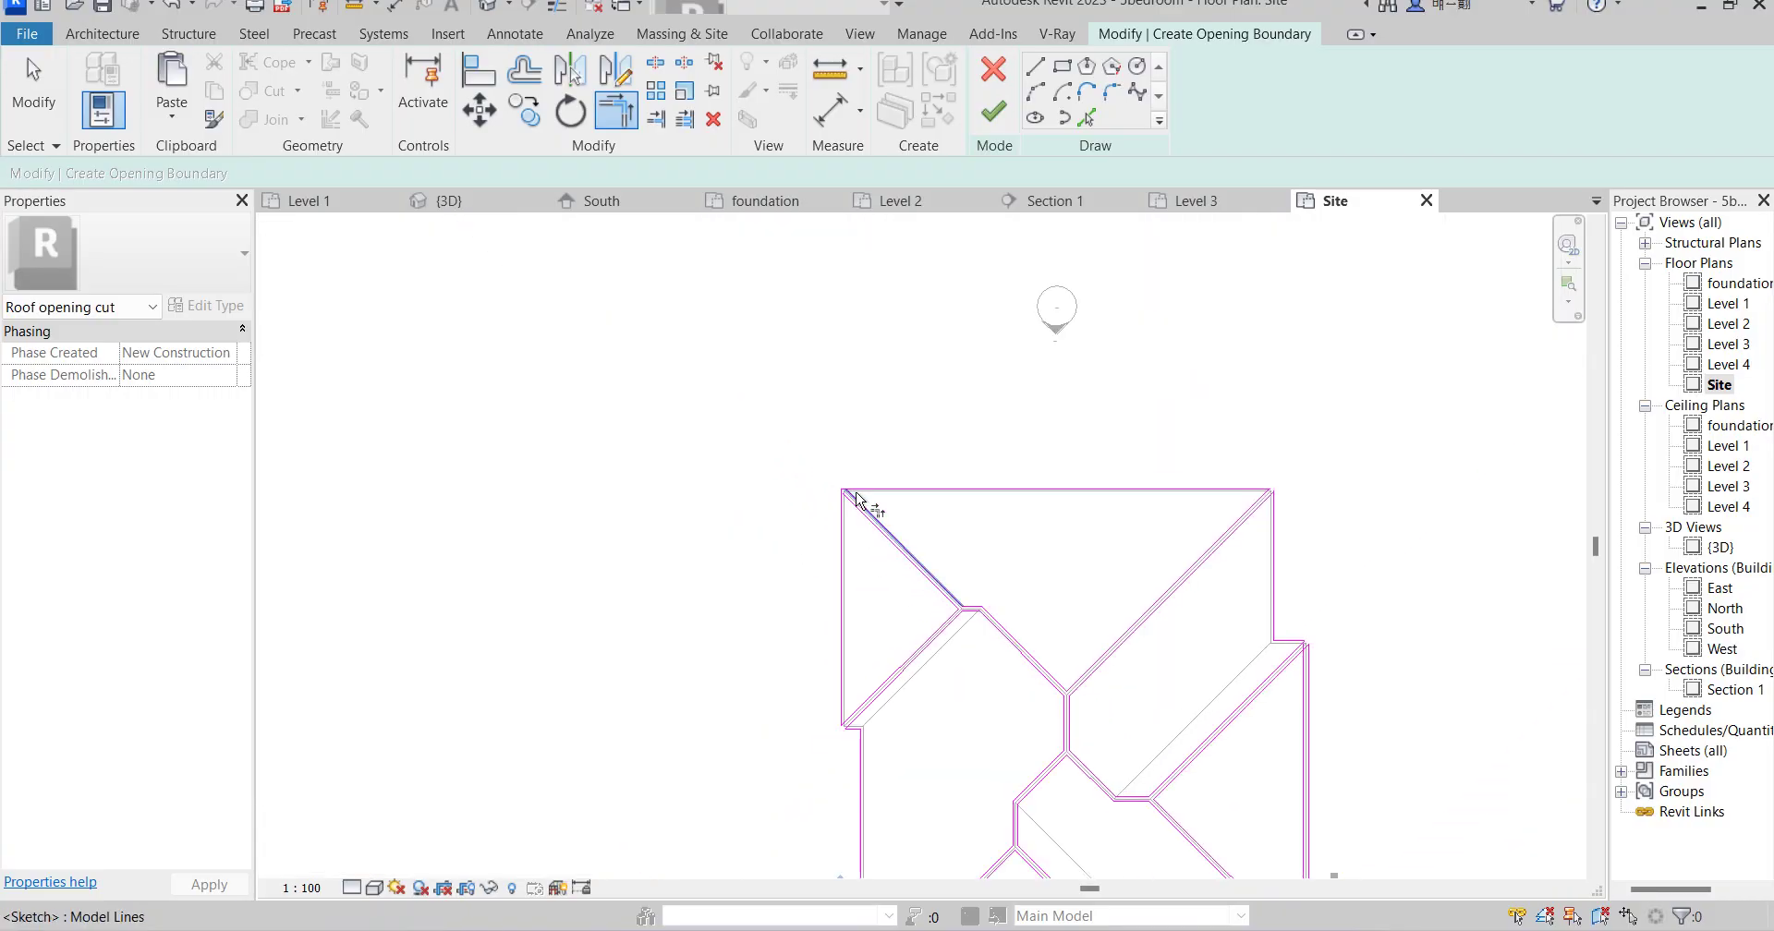
Trim the lower hip boundary line to the west eave line at the roof's northwest corner.
{"action": "scroll", "coordinate": [864, 500], "scroll_direction": "up", "scroll_amount": 3}
{"action": "left_click", "coordinate": [845, 504]}
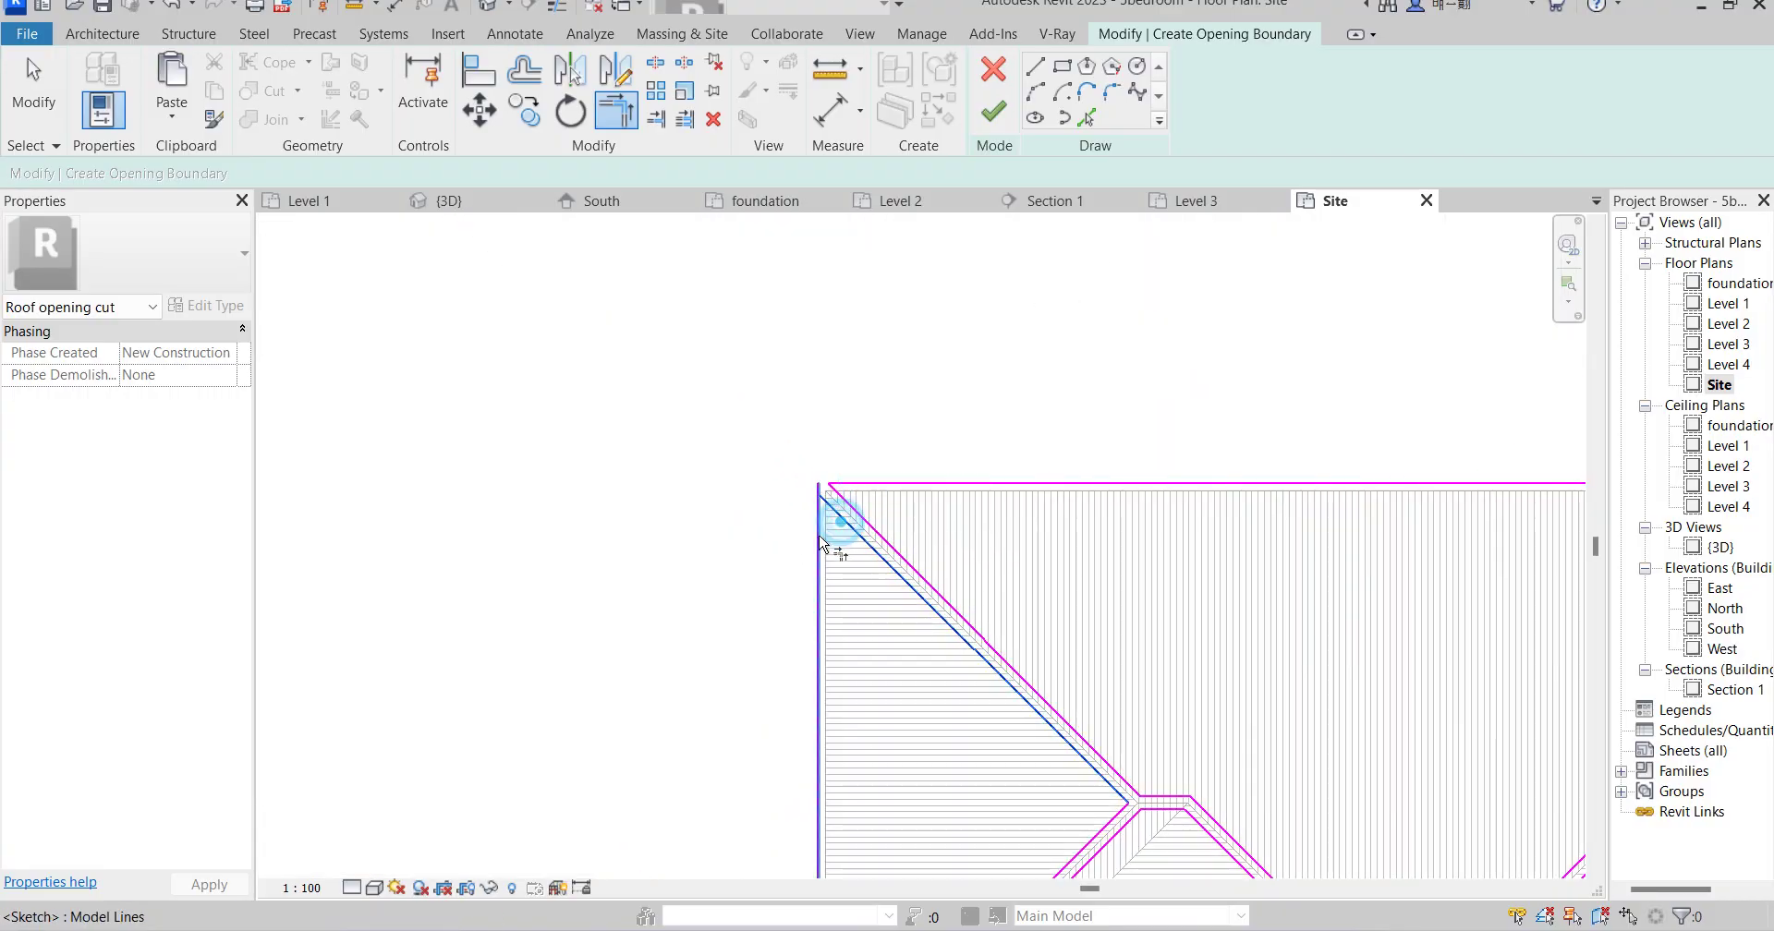
{"action": "scroll", "coordinate": [844, 724], "scroll_direction": "down", "scroll_amount": 4}
{"action": "scroll", "coordinate": [832, 681], "scroll_direction": "up", "scroll_amount": 5}
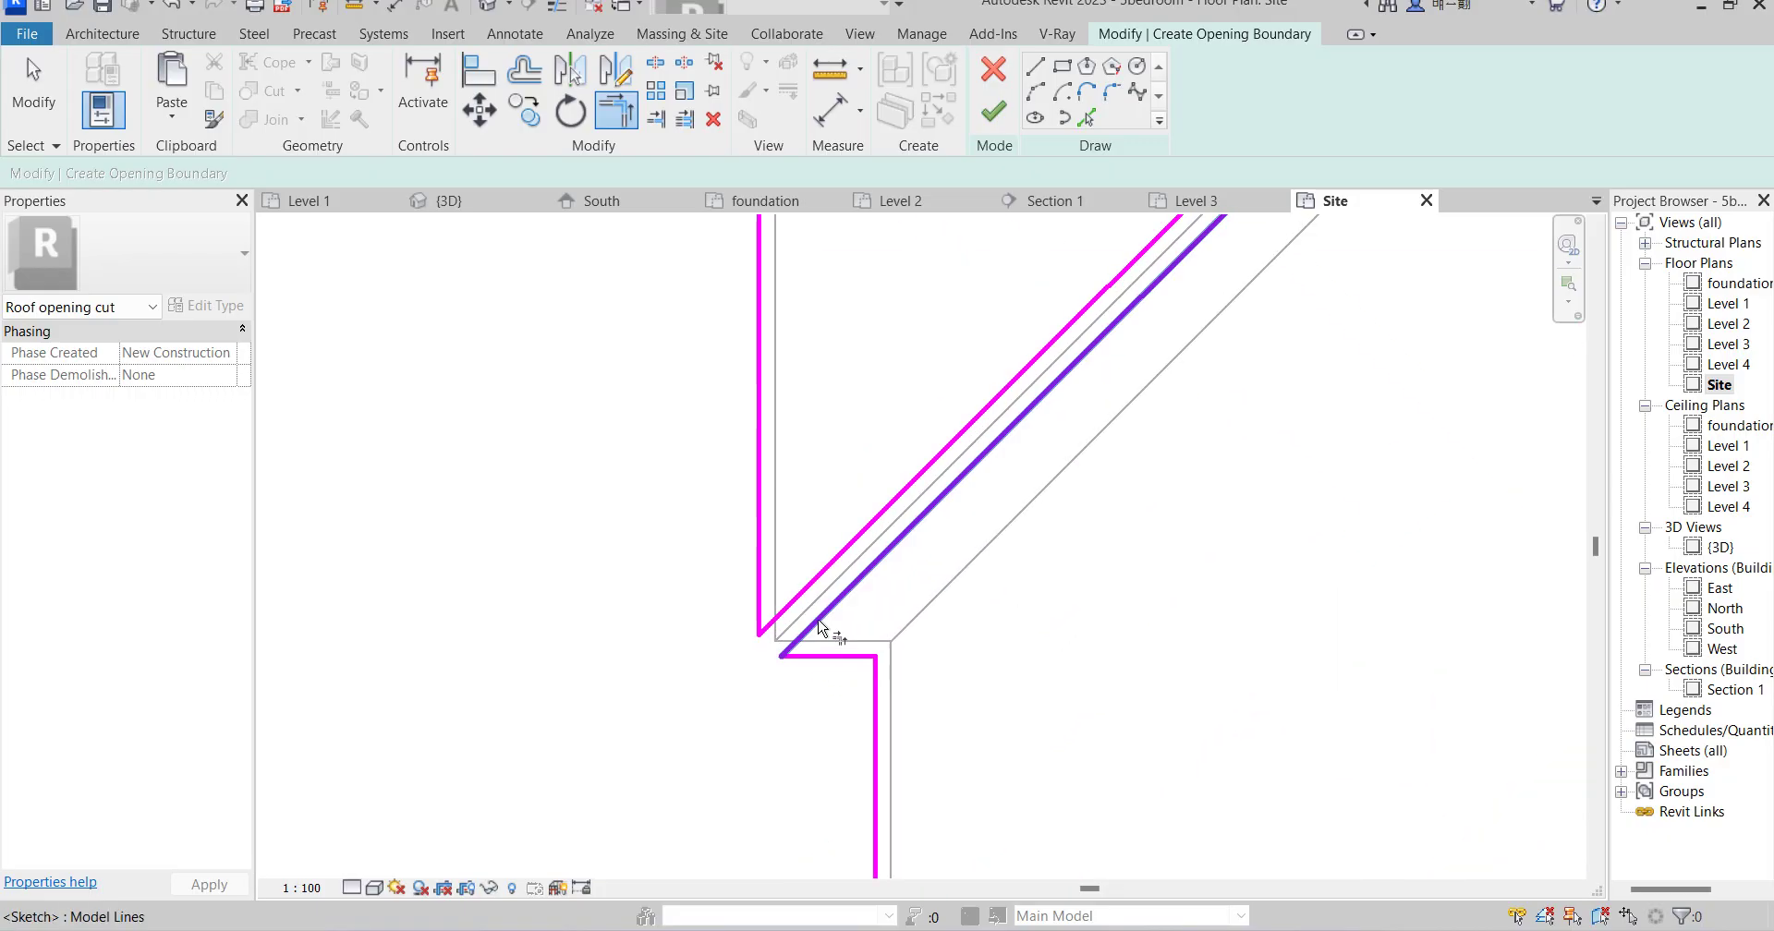
{"action": "scroll", "coordinate": [819, 651], "scroll_direction": "down", "scroll_amount": 4}
Trim the hip boundary lines to the outer eave lines at the roof's northeast corner and recheck the east wing's step corner.
{"action": "scroll", "coordinate": [1200, 444], "scroll_direction": "up", "scroll_amount": 6}
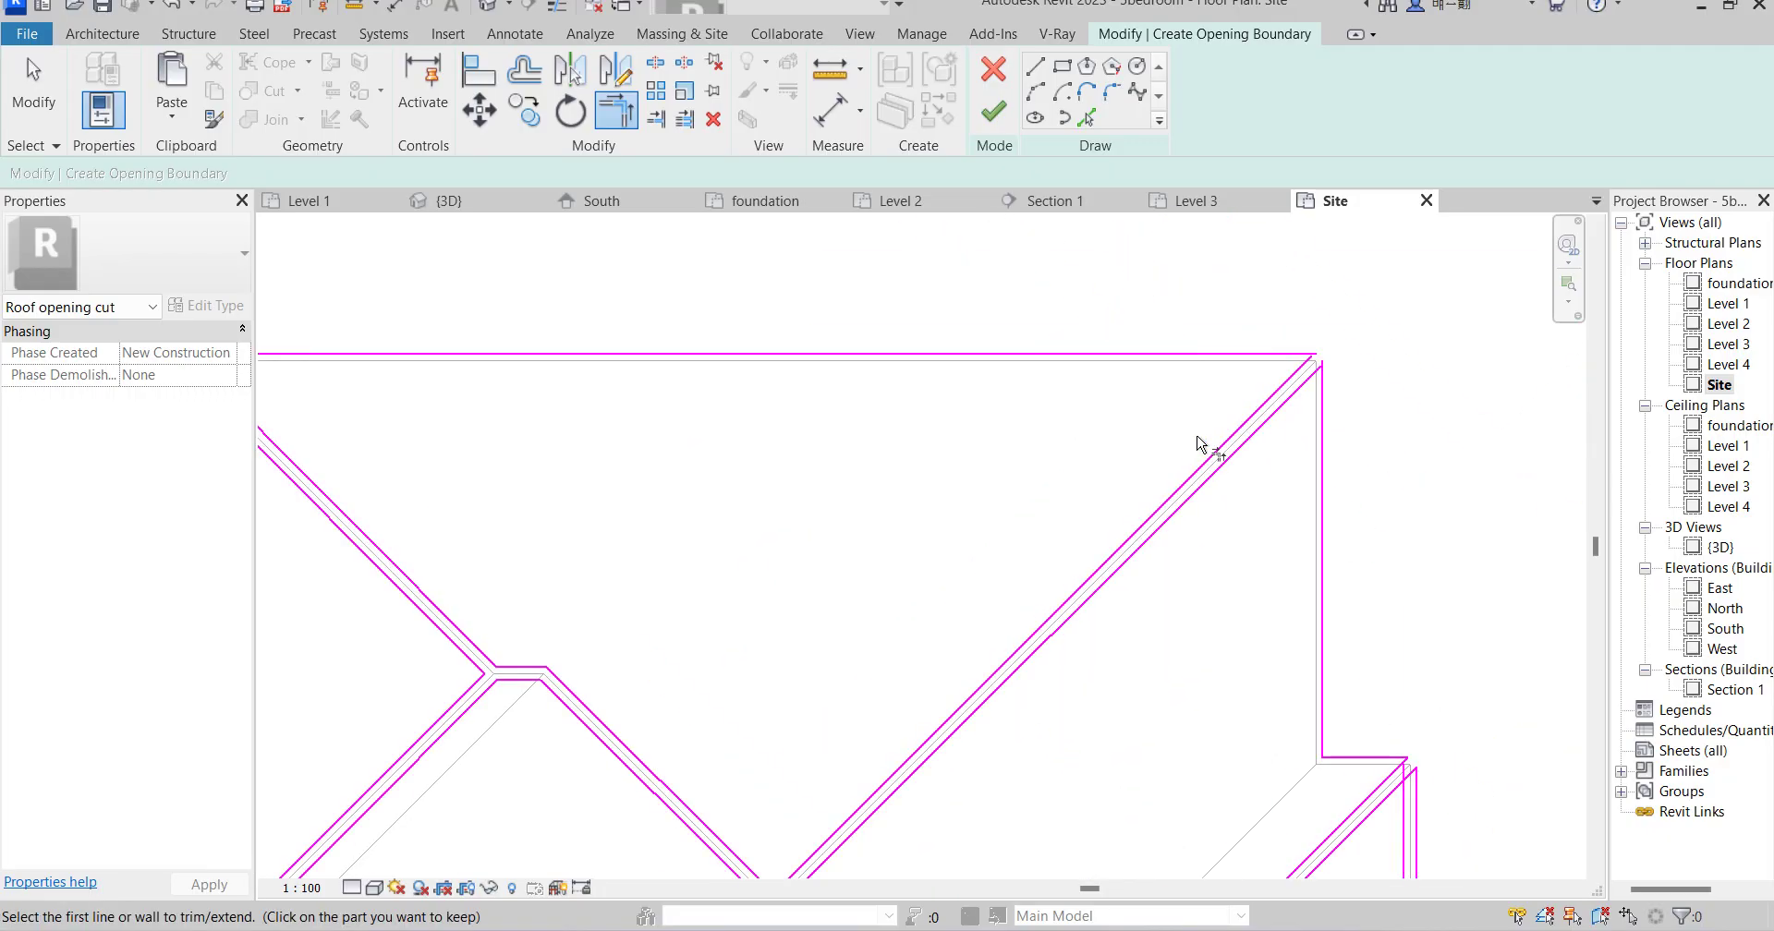
{"action": "left_click", "coordinate": [1295, 375]}
{"action": "left_click", "coordinate": [1330, 399]}
{"action": "scroll", "coordinate": [1330, 388], "scroll_direction": "down", "scroll_amount": 4}
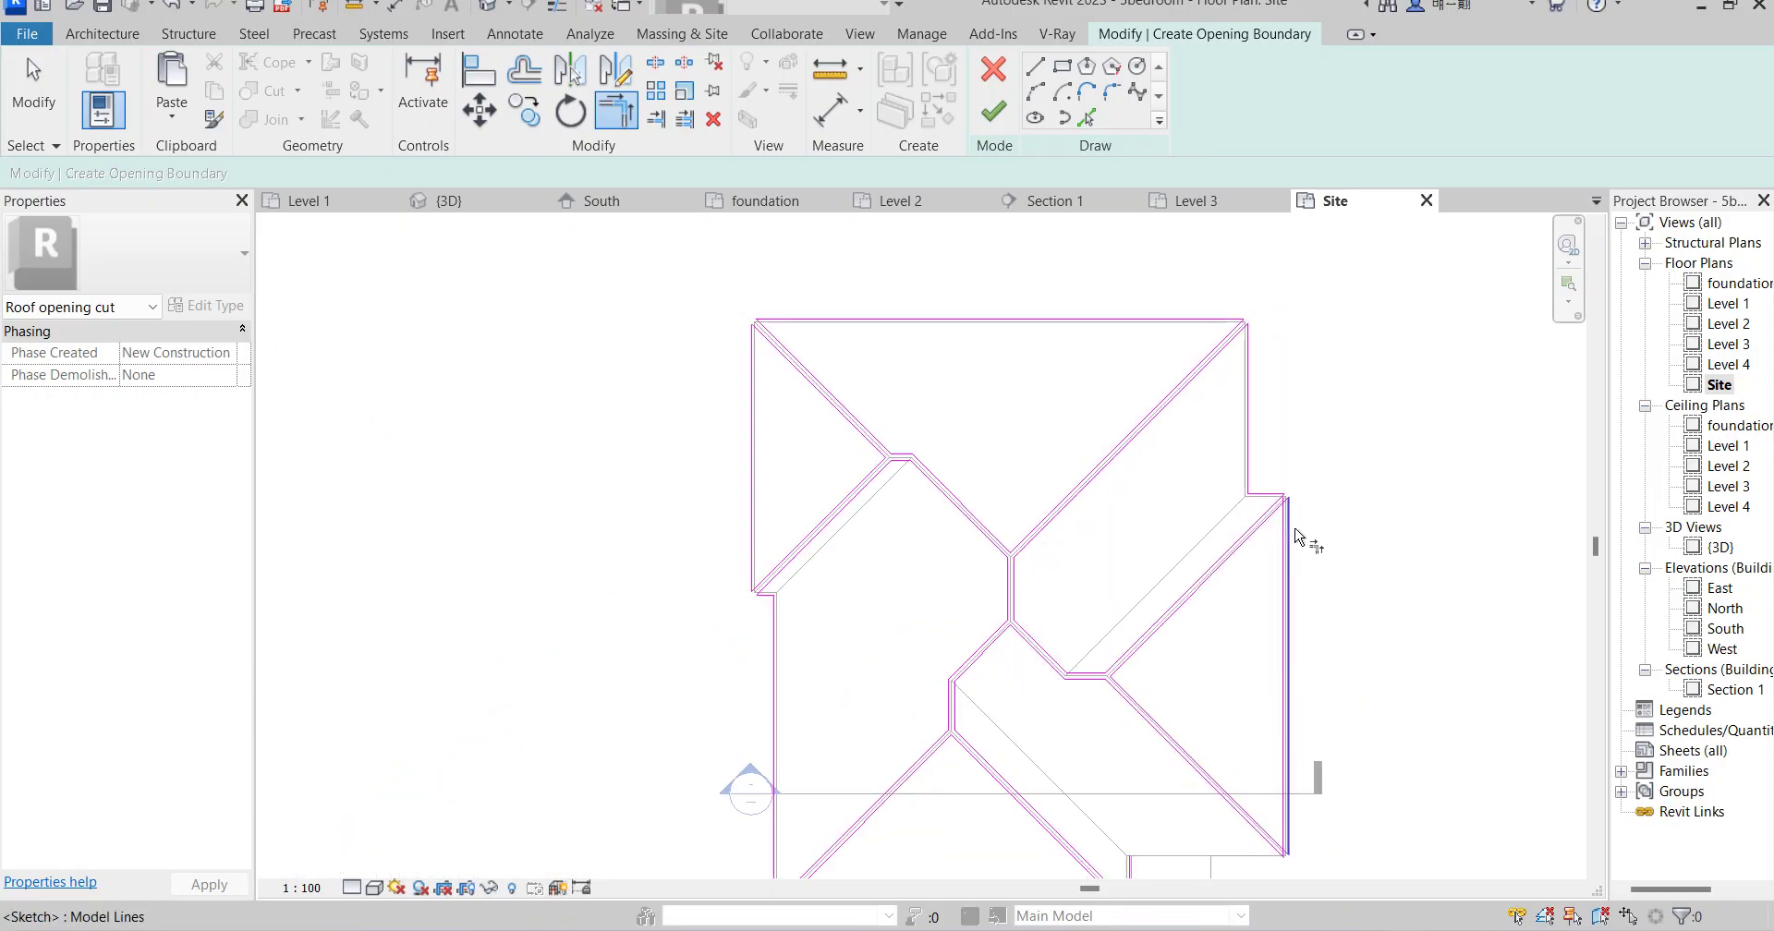
{"action": "scroll", "coordinate": [1270, 466], "scroll_direction": "up", "scroll_amount": 5}
{"action": "left_click", "coordinate": [1270, 467]}
{"action": "left_click", "coordinate": [1287, 443]}
{"action": "scroll", "coordinate": [1334, 474], "scroll_direction": "up", "scroll_amount": 1}
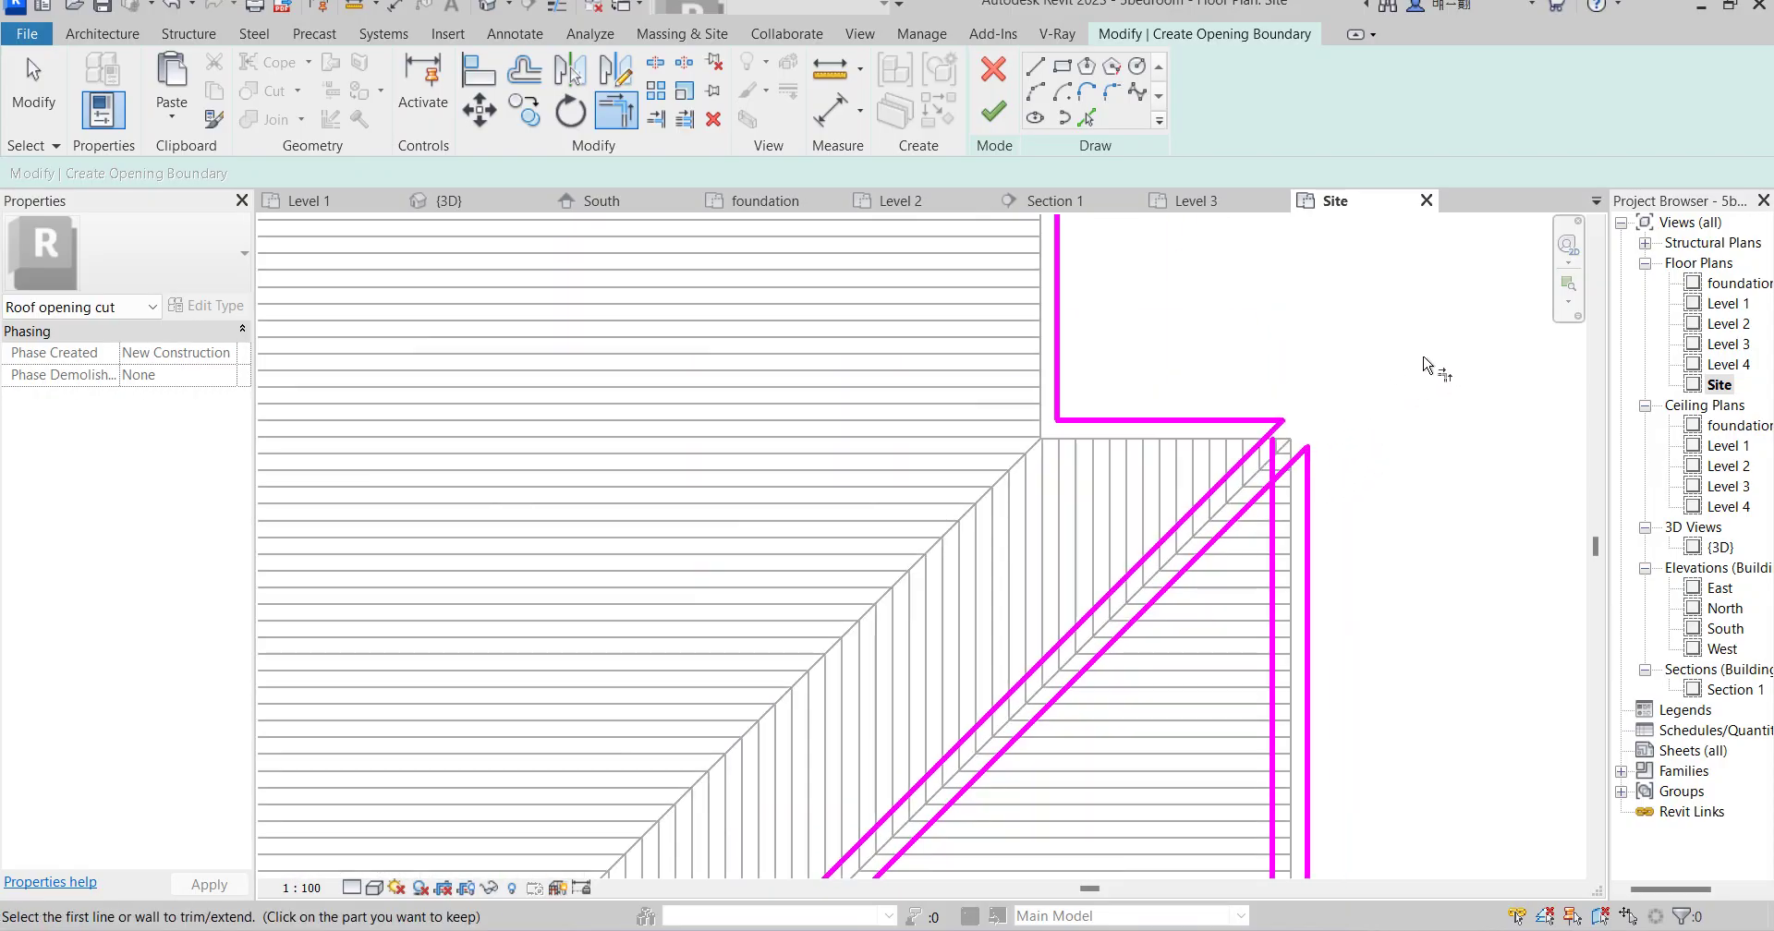
End trimming and delete the redundant inner vertical boundary line along the east wing's eave.
{"action": "right_click", "coordinate": [1450, 341]}
{"action": "left_click", "coordinate": [1511, 350]}
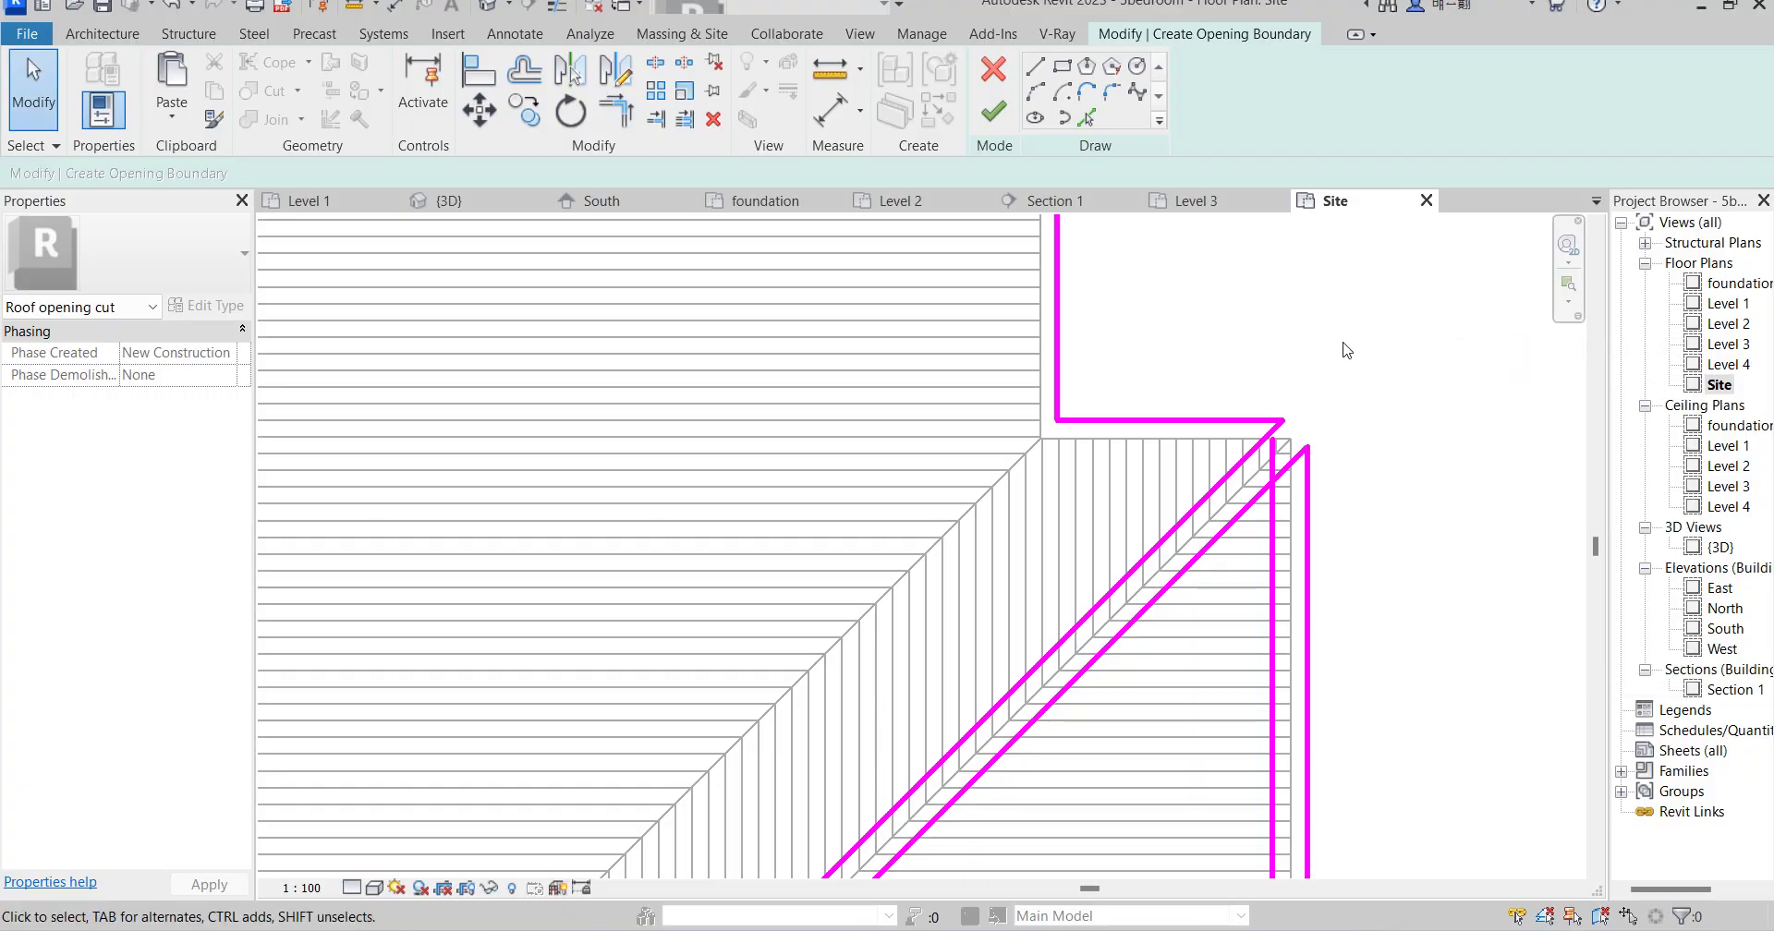
{"action": "right_click", "coordinate": [1350, 344]}
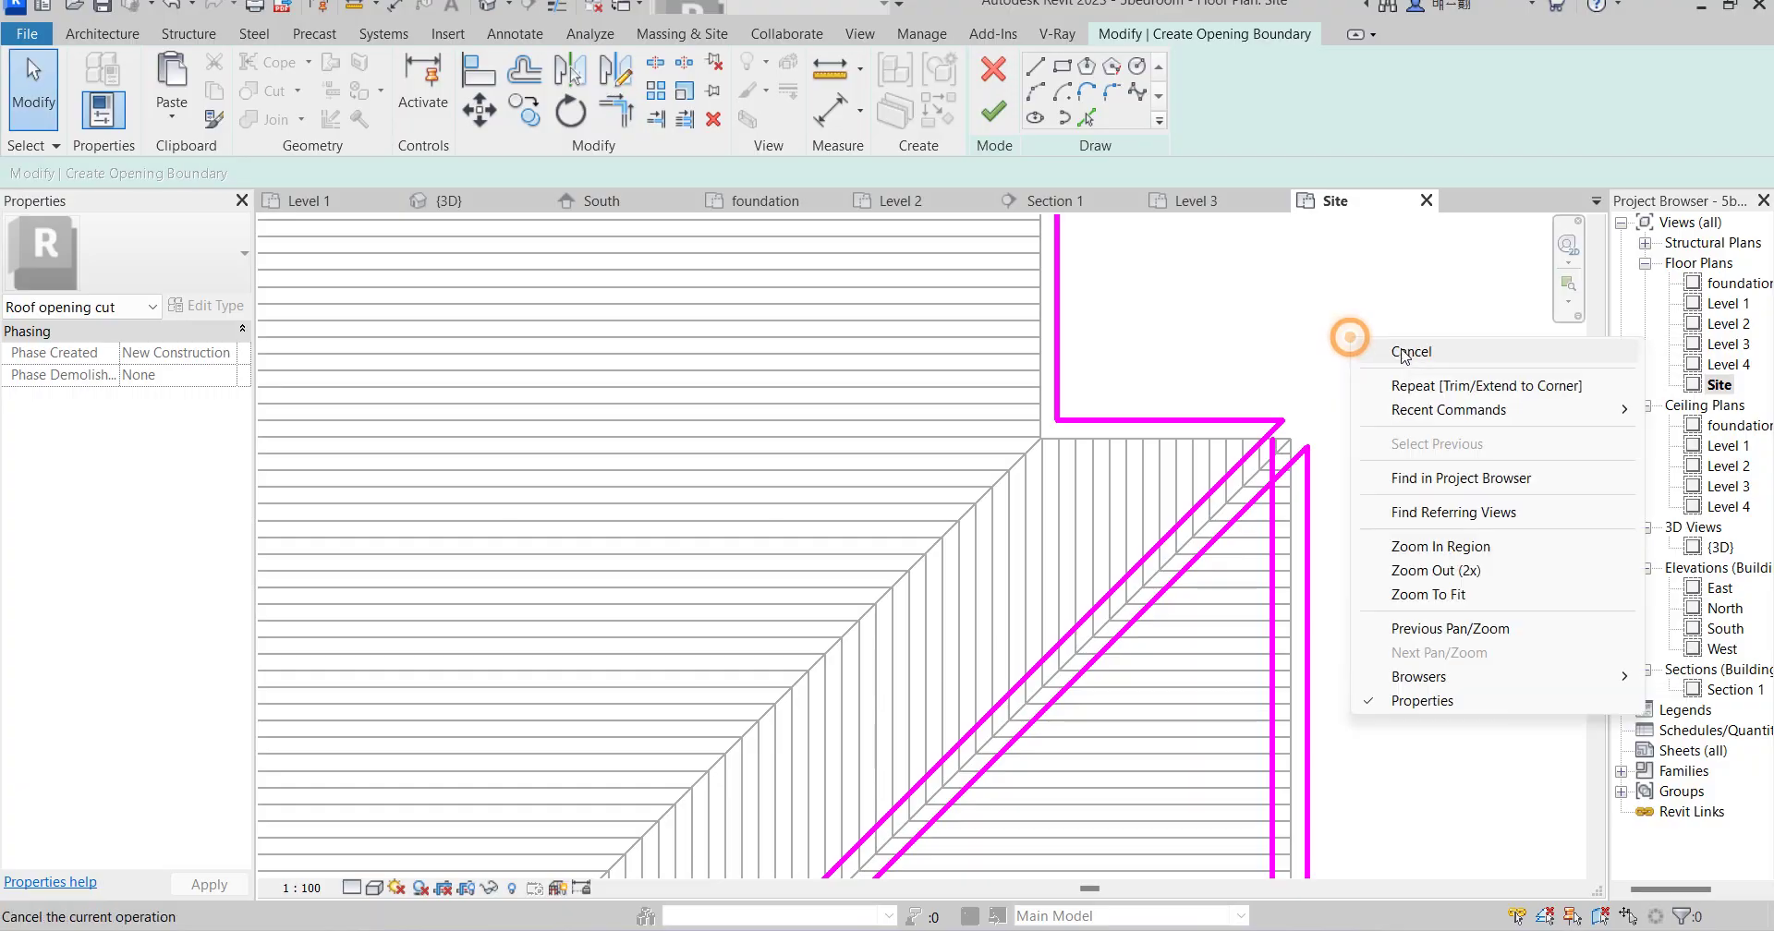
{"action": "left_click", "coordinate": [1430, 352]}
{"action": "left_click", "coordinate": [1273, 459]}
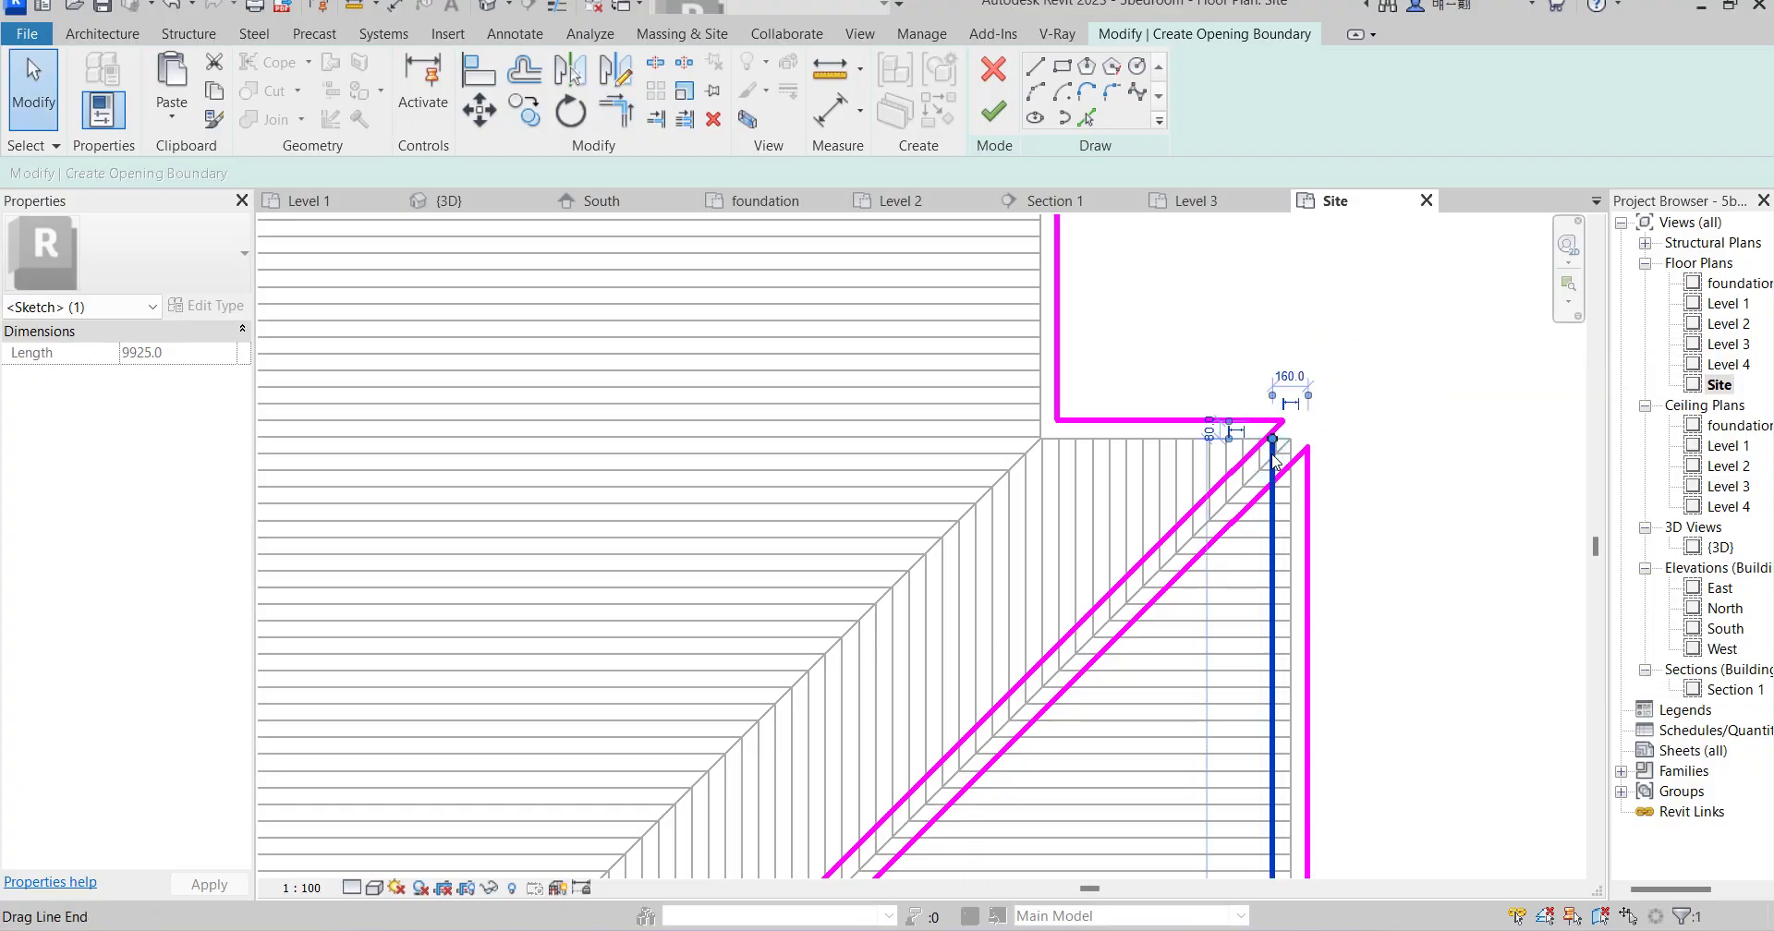
{"action": "scroll", "coordinate": [1299, 348], "scroll_direction": "down", "scroll_amount": 5}
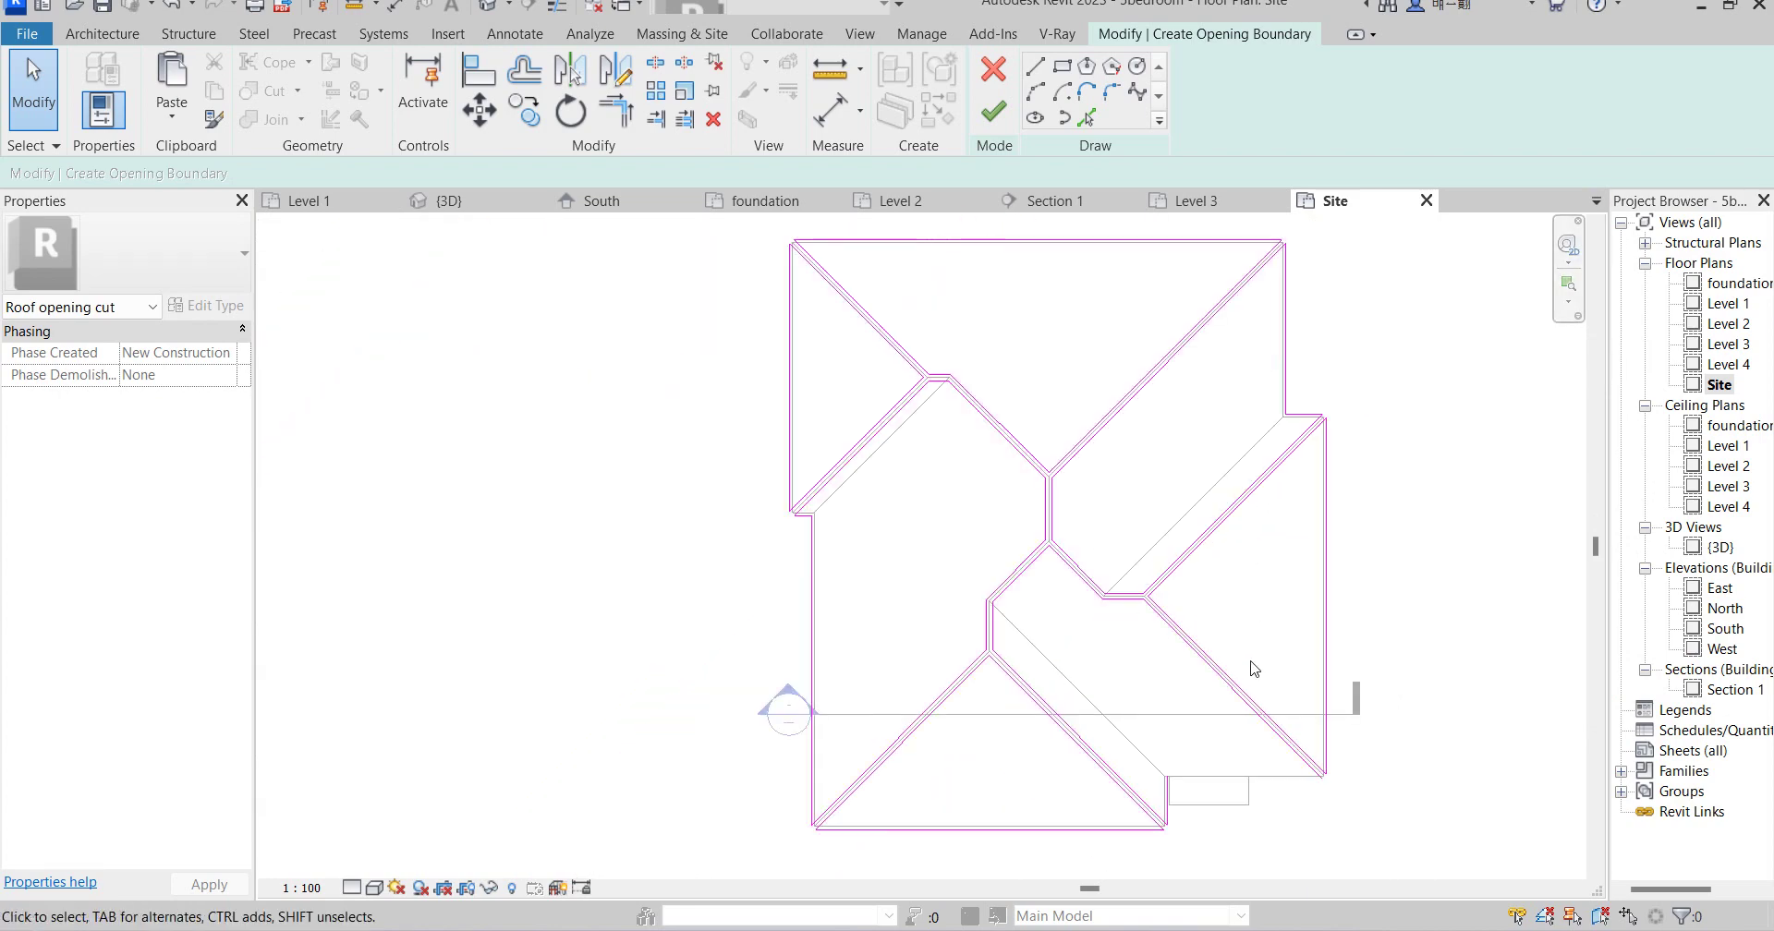
Try to finish the opening boundary sketch, then return to editing it.
{"action": "scroll", "coordinate": [1326, 776], "scroll_direction": "up", "scroll_amount": 6}
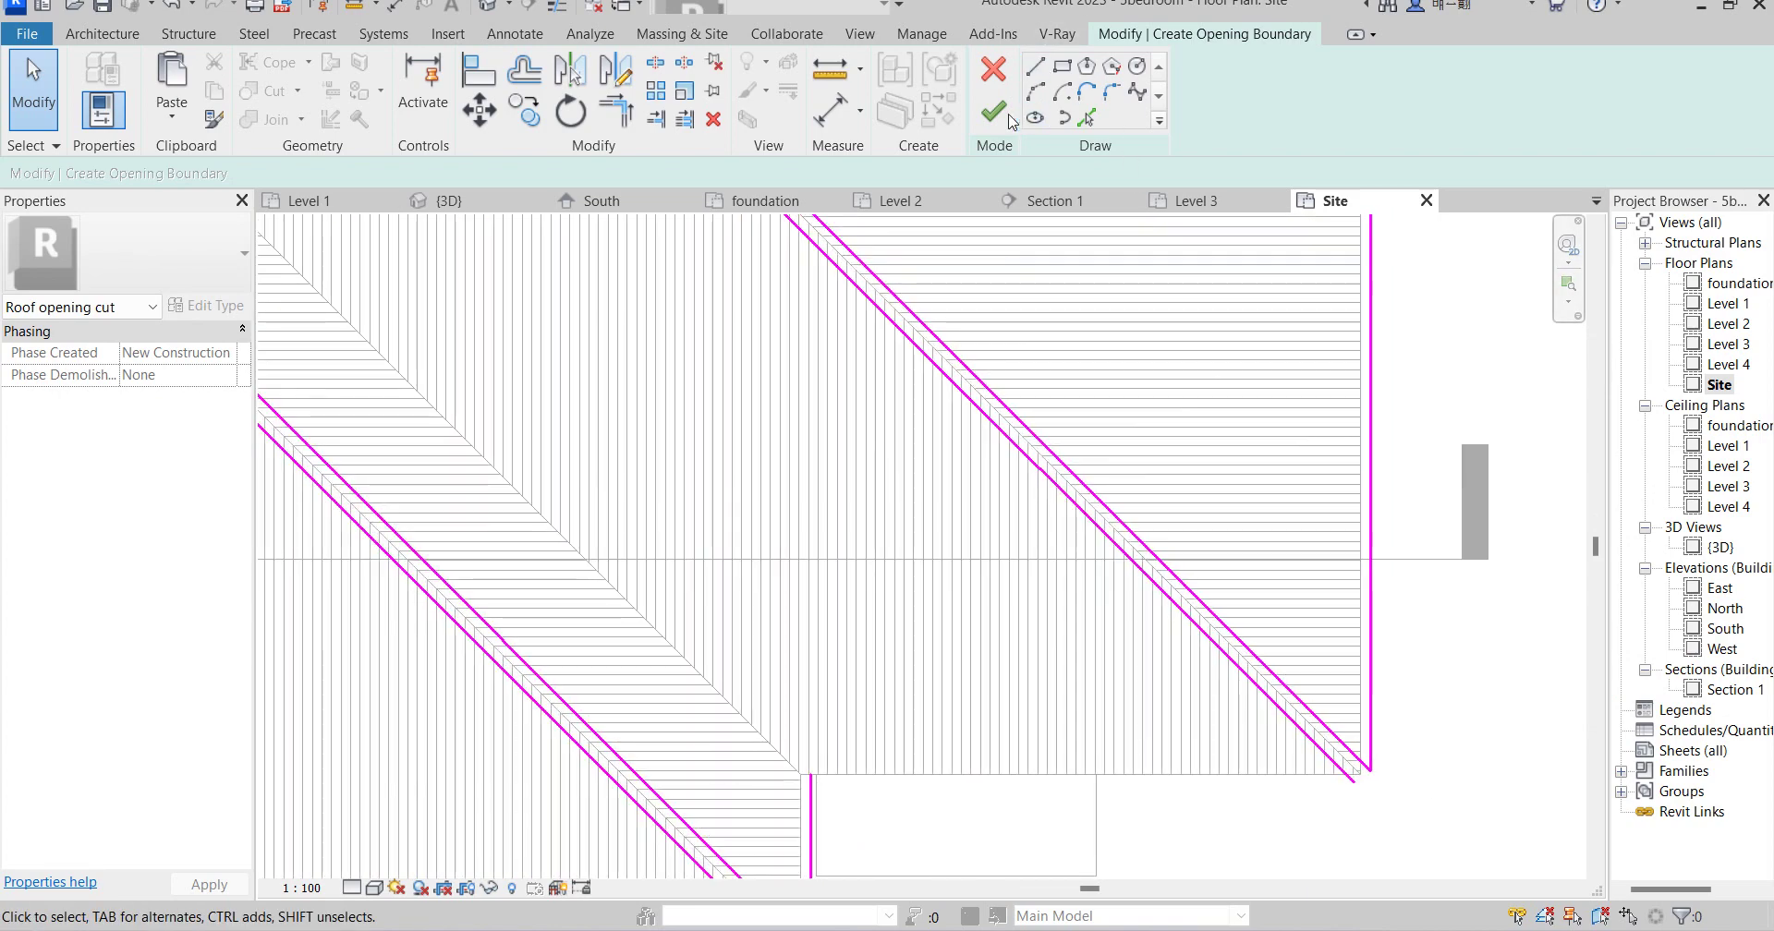
{"action": "left_click", "coordinate": [992, 113]}
{"action": "scroll", "coordinate": [981, 567], "scroll_direction": "down", "scroll_amount": 3}
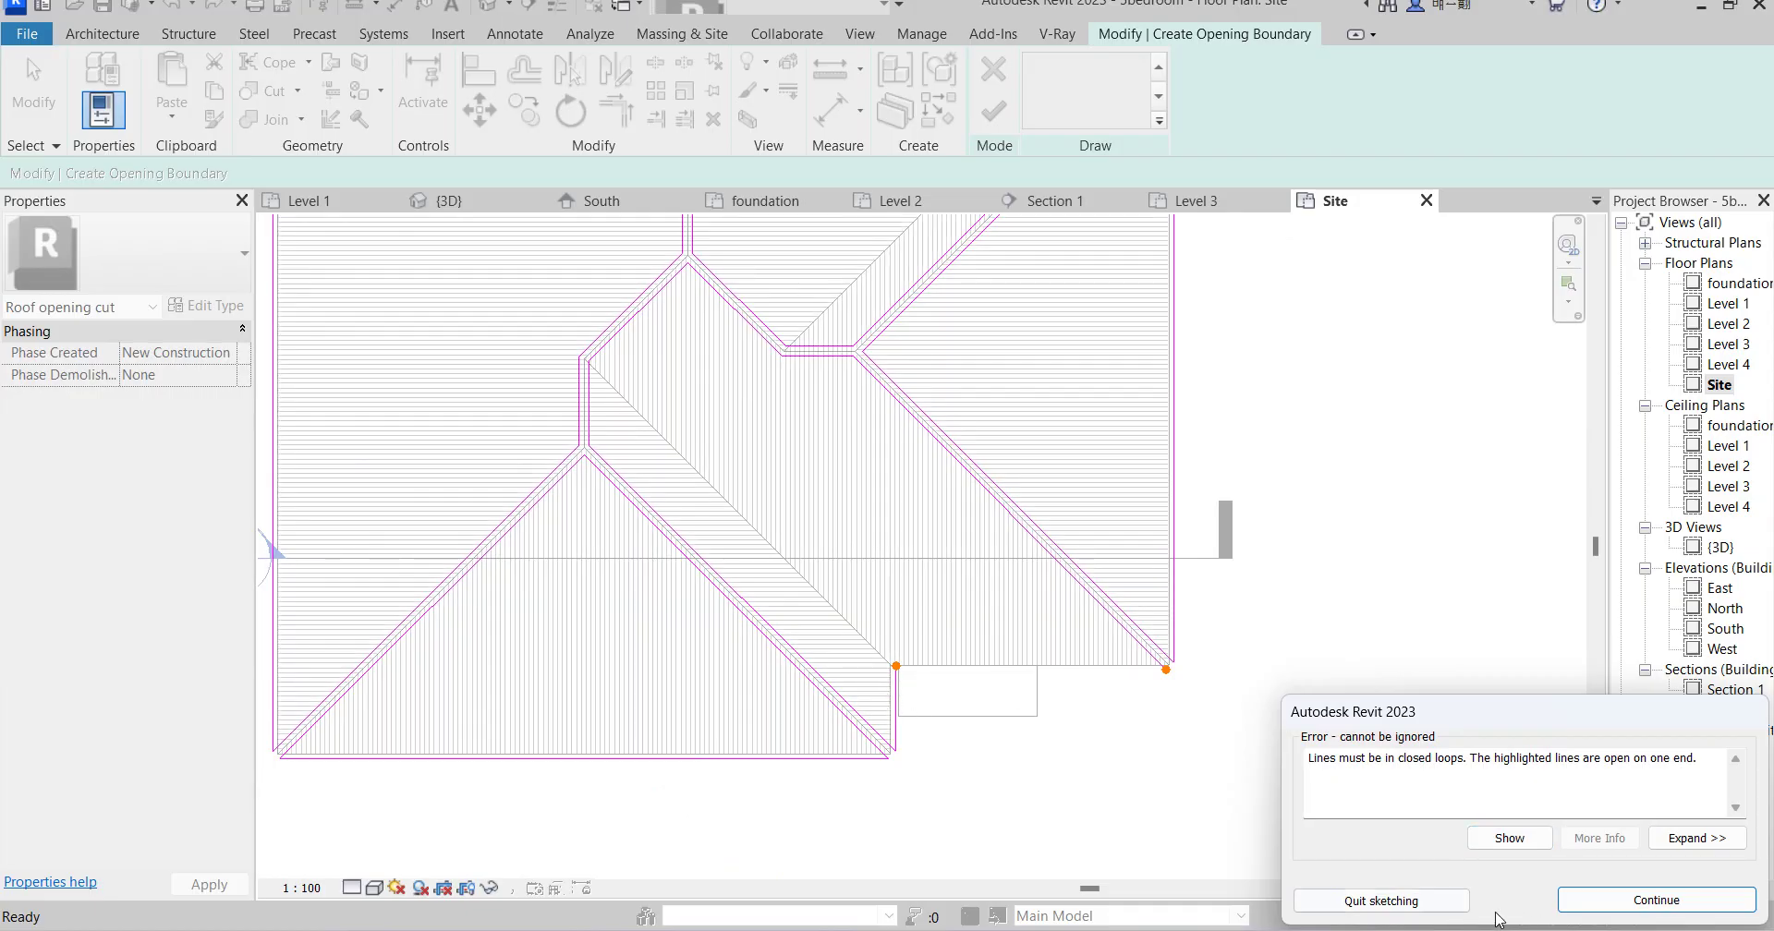
{"action": "left_click", "coordinate": [1615, 900]}
Draw a horizontal boundary line from the southeast hip line's lower end to the top of the south wing's vertical eave line.
{"action": "scroll", "coordinate": [951, 732], "scroll_direction": "up", "scroll_amount": 3}
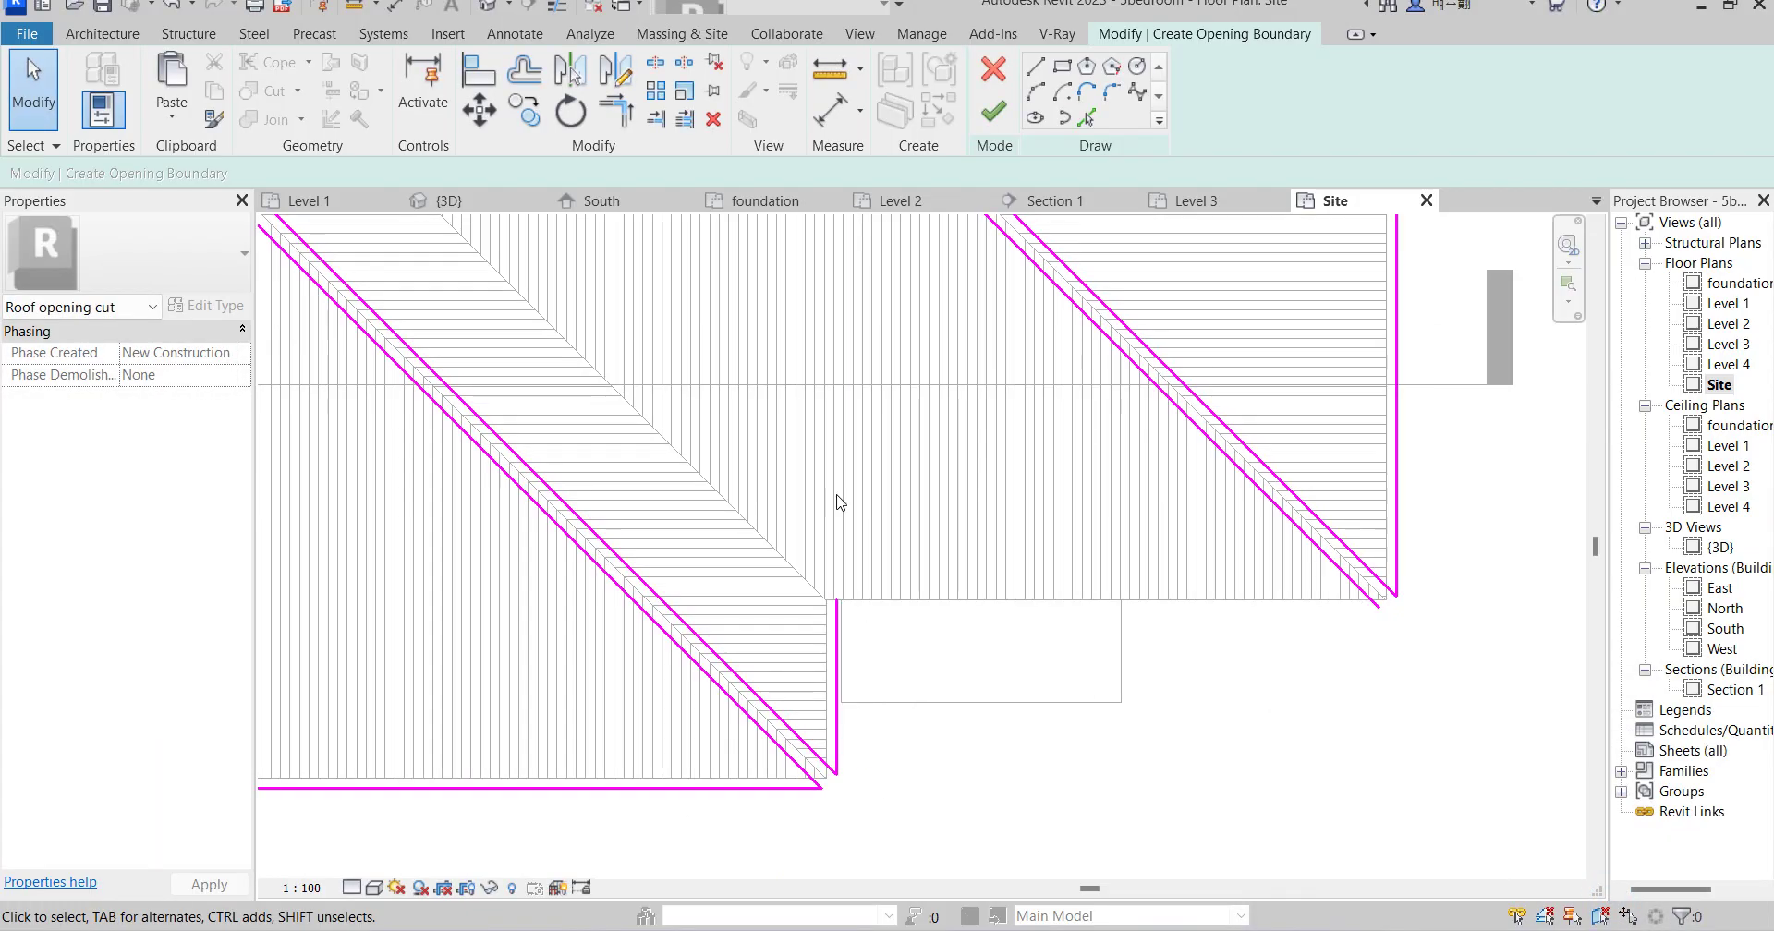
{"action": "left_click", "coordinate": [1035, 65]}
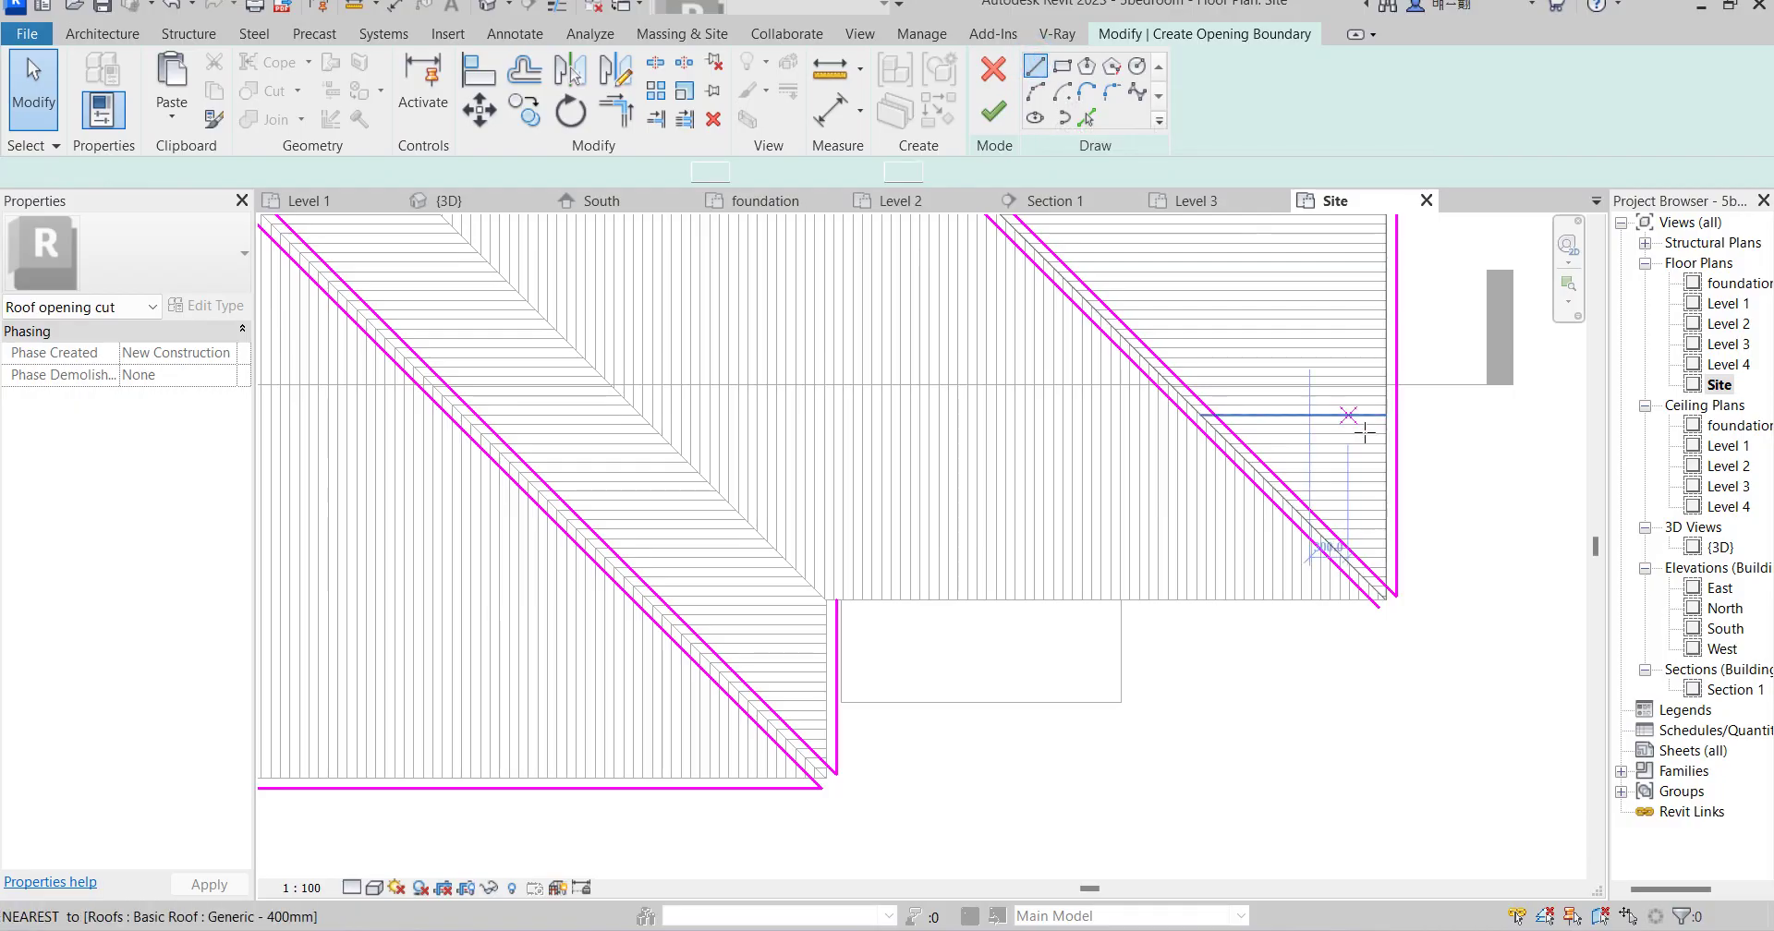
{"action": "scroll", "coordinate": [1384, 586], "scroll_direction": "up", "scroll_amount": 3}
{"action": "left_click", "coordinate": [1384, 654]}
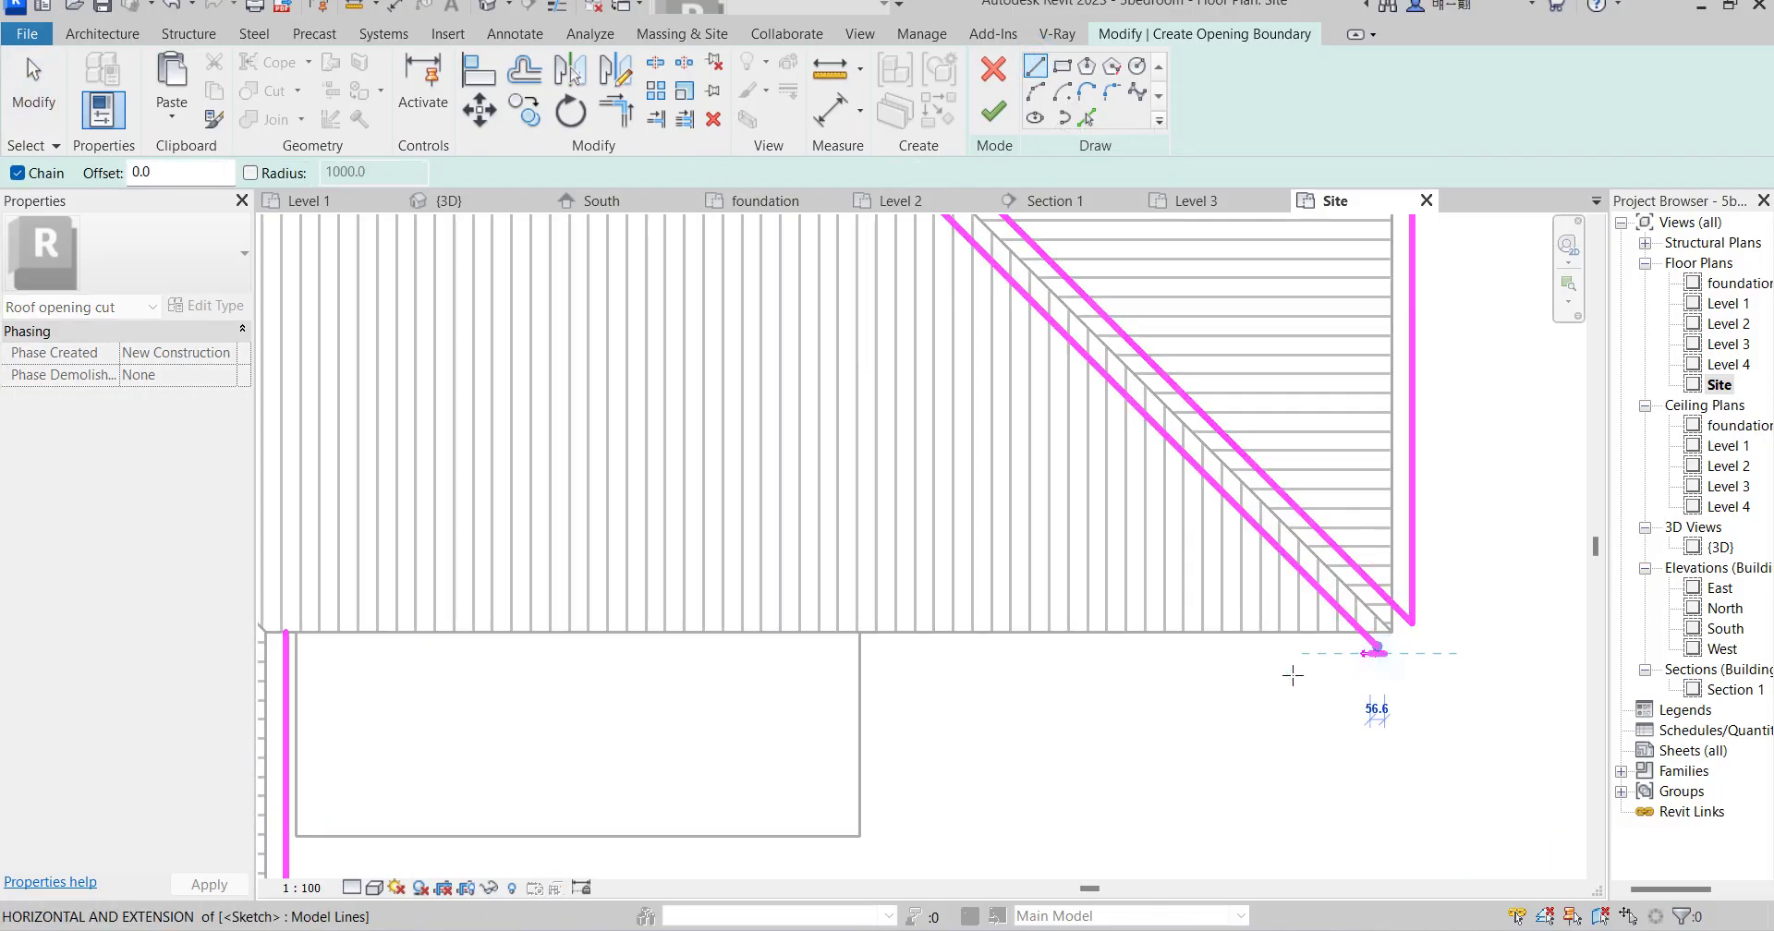
{"action": "right_click", "coordinate": [1232, 654]}
{"action": "left_click", "coordinate": [1302, 279]}
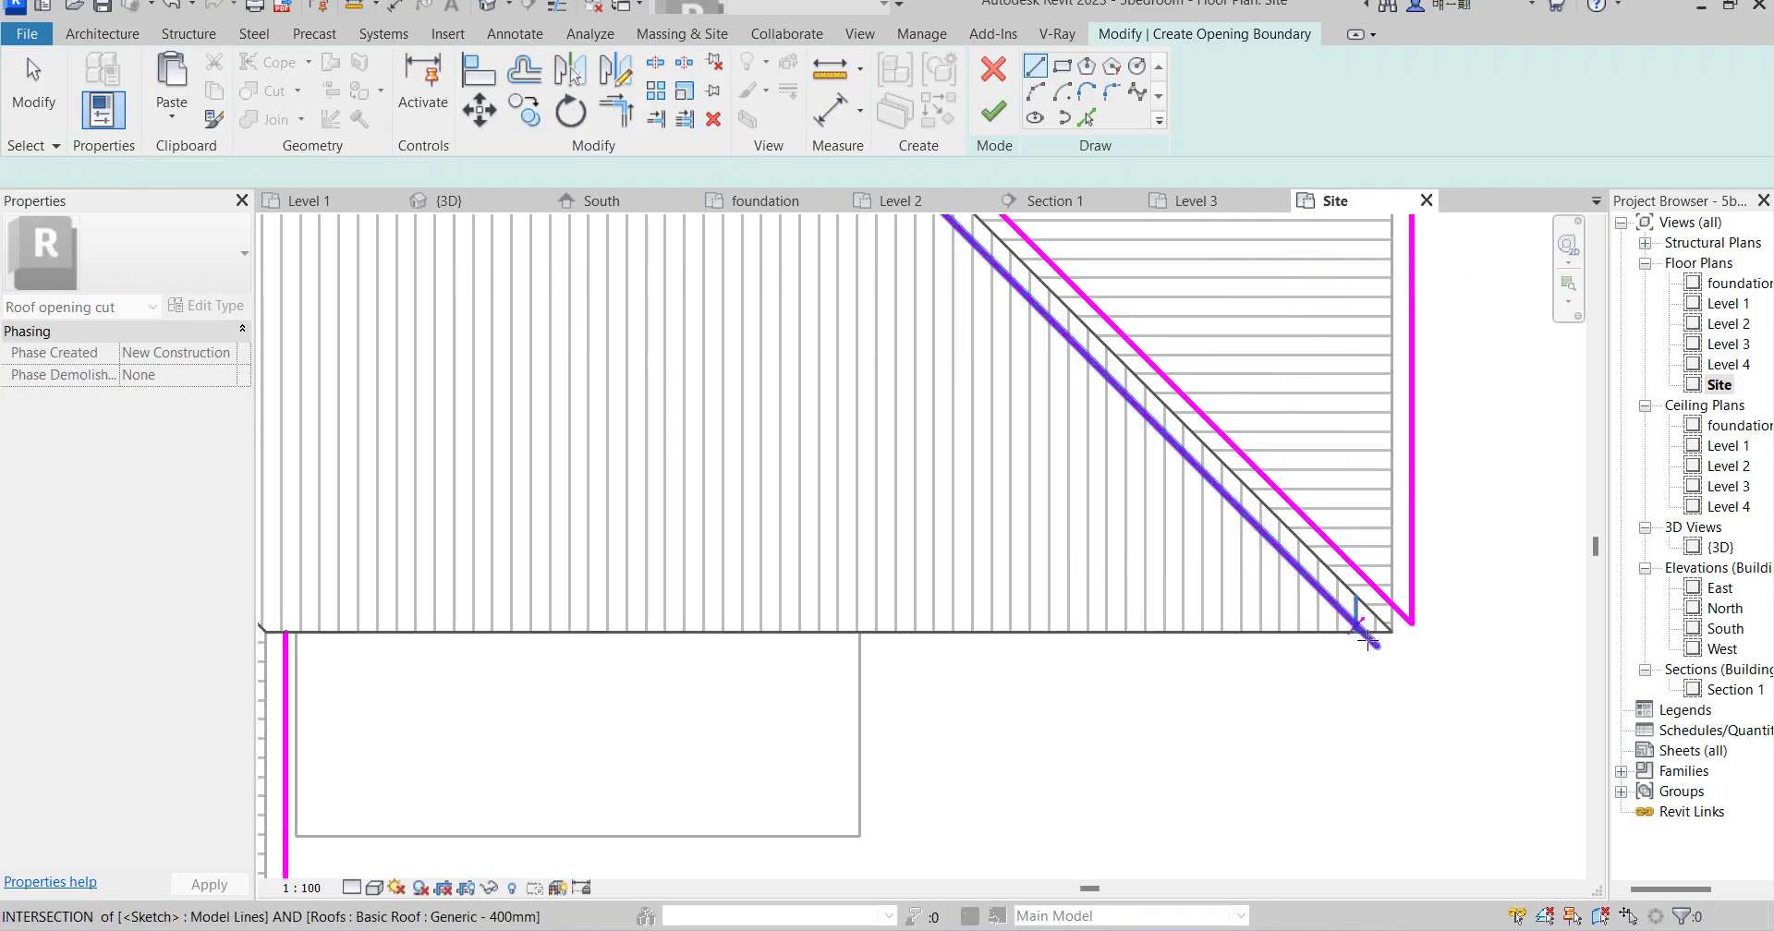
{"action": "left_click", "coordinate": [1377, 646]}
{"action": "scroll", "coordinate": [1261, 630], "scroll_direction": "down", "scroll_amount": 2}
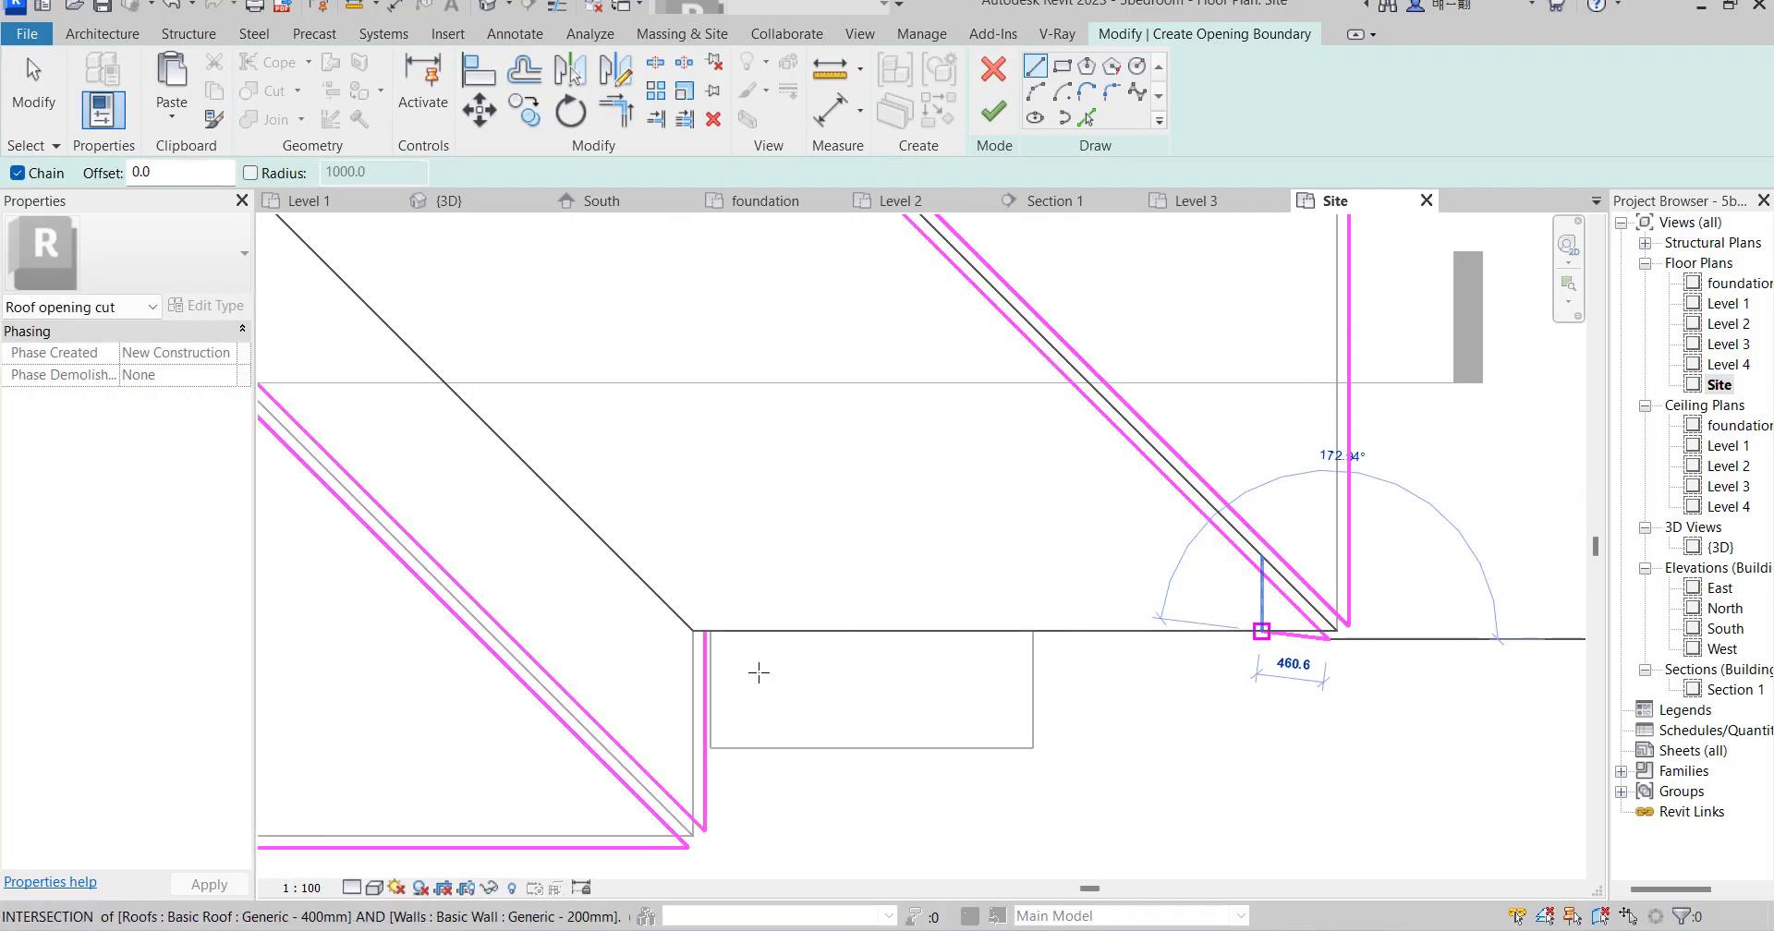
{"action": "left_click", "coordinate": [841, 636]}
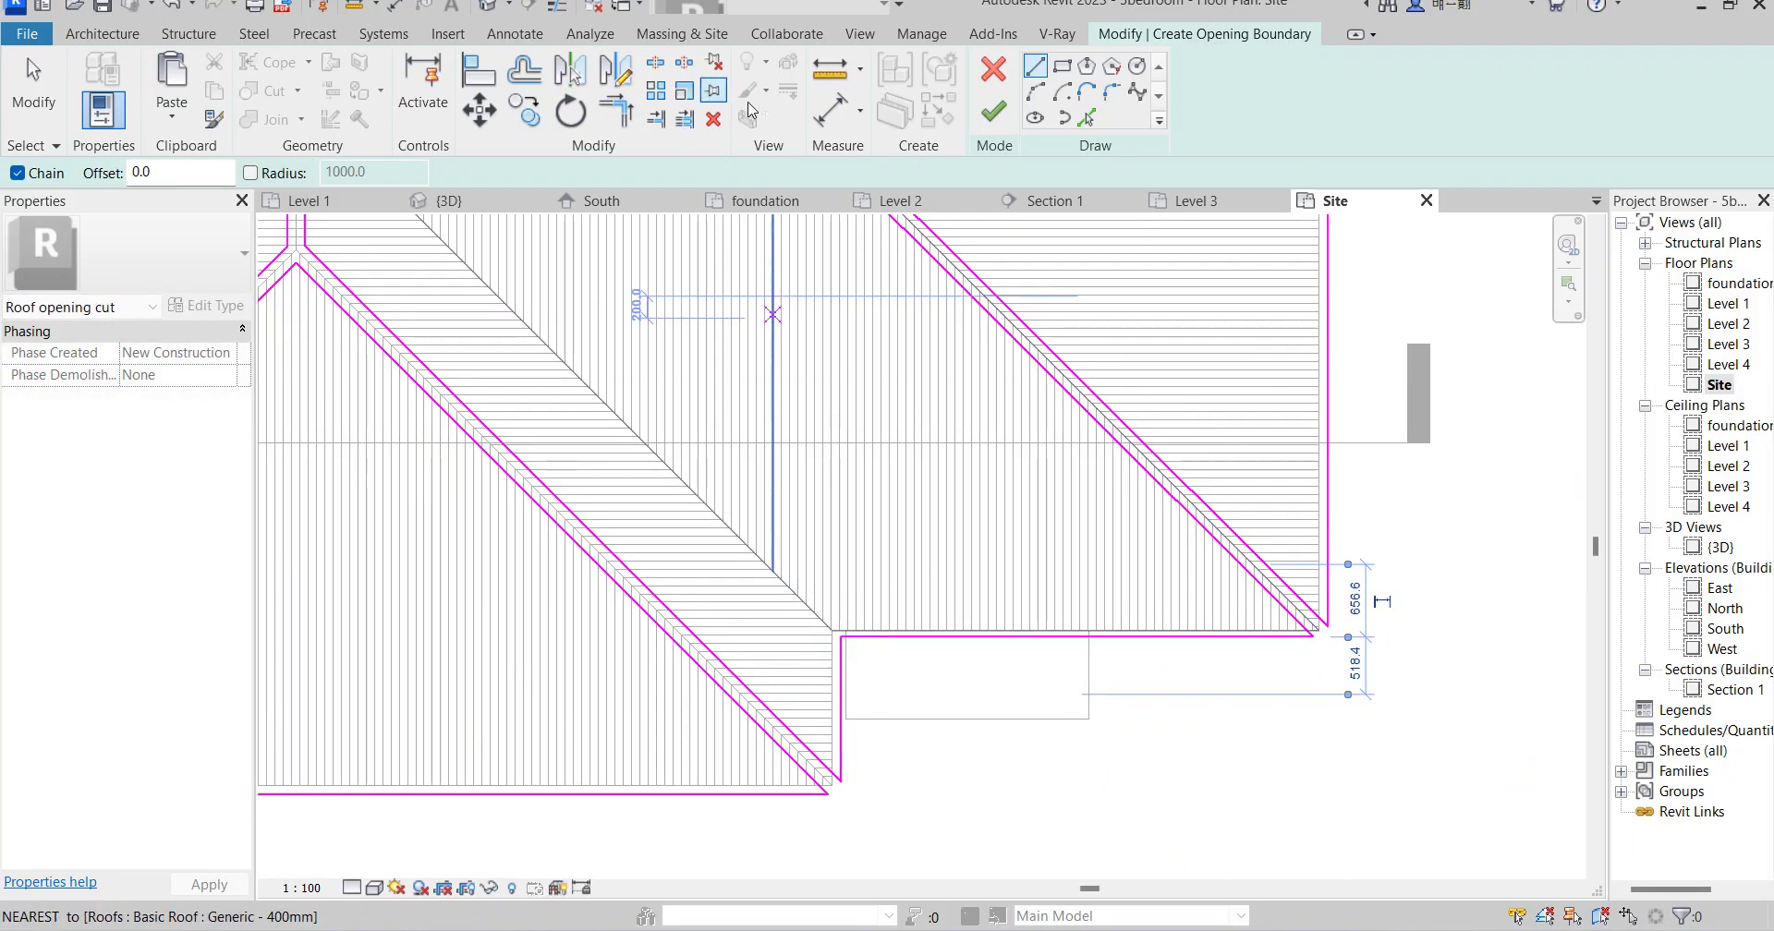
Finish the roof opening sketch and deselect the resulting opening cut.
{"action": "left_click", "coordinate": [993, 111]}
{"action": "scroll", "coordinate": [1291, 418], "scroll_direction": "down", "scroll_amount": 3}
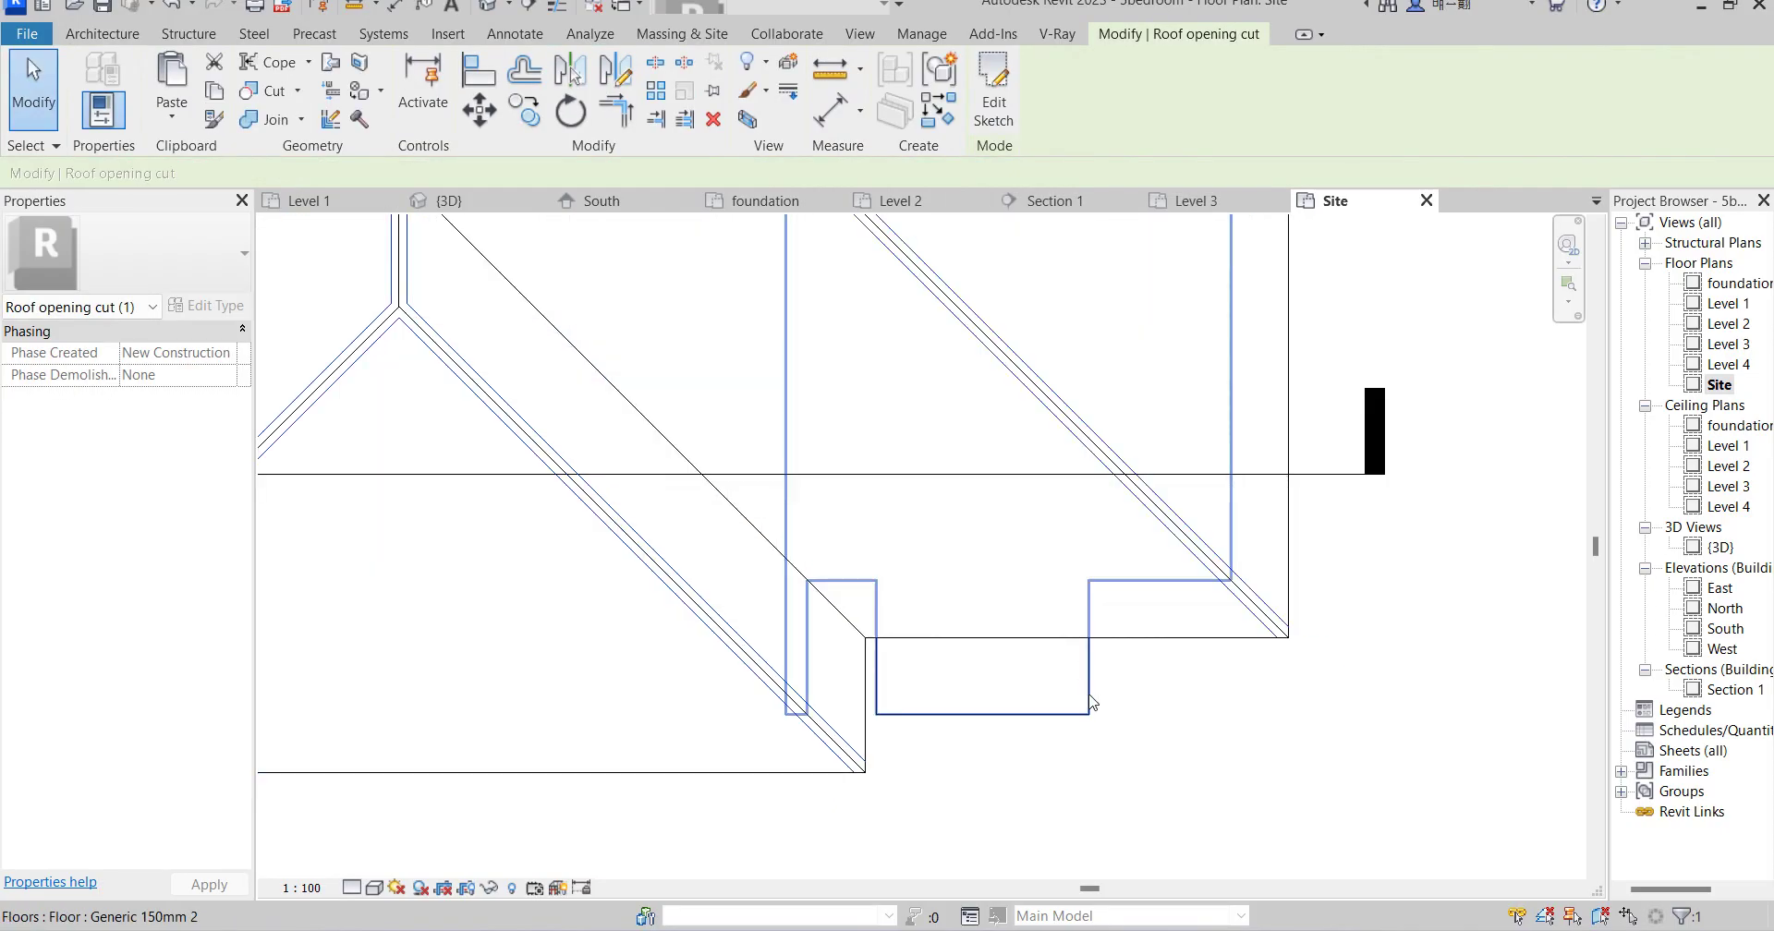
{"action": "left_click", "coordinate": [1303, 401]}
{"action": "scroll", "coordinate": [1201, 615], "scroll_direction": "down", "scroll_amount": 2}
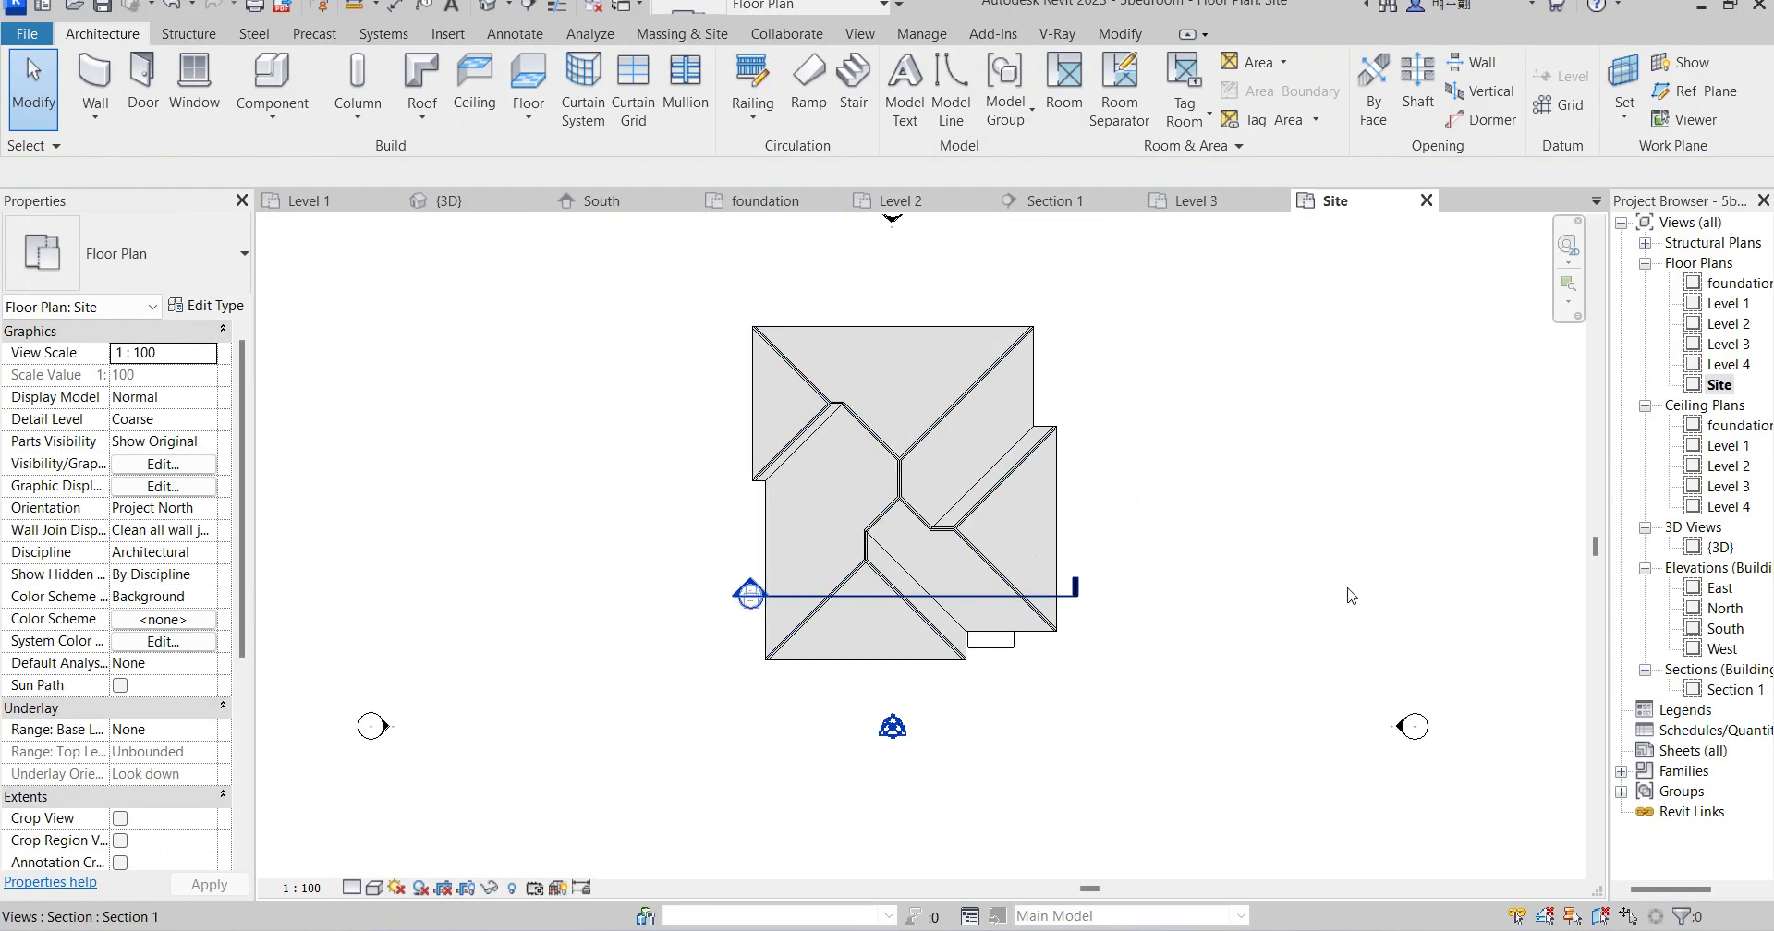
Open the 3D view and inspect the cut strips along the roof's ridges, hips and eaves.
{"action": "double_click", "coordinate": [1716, 549]}
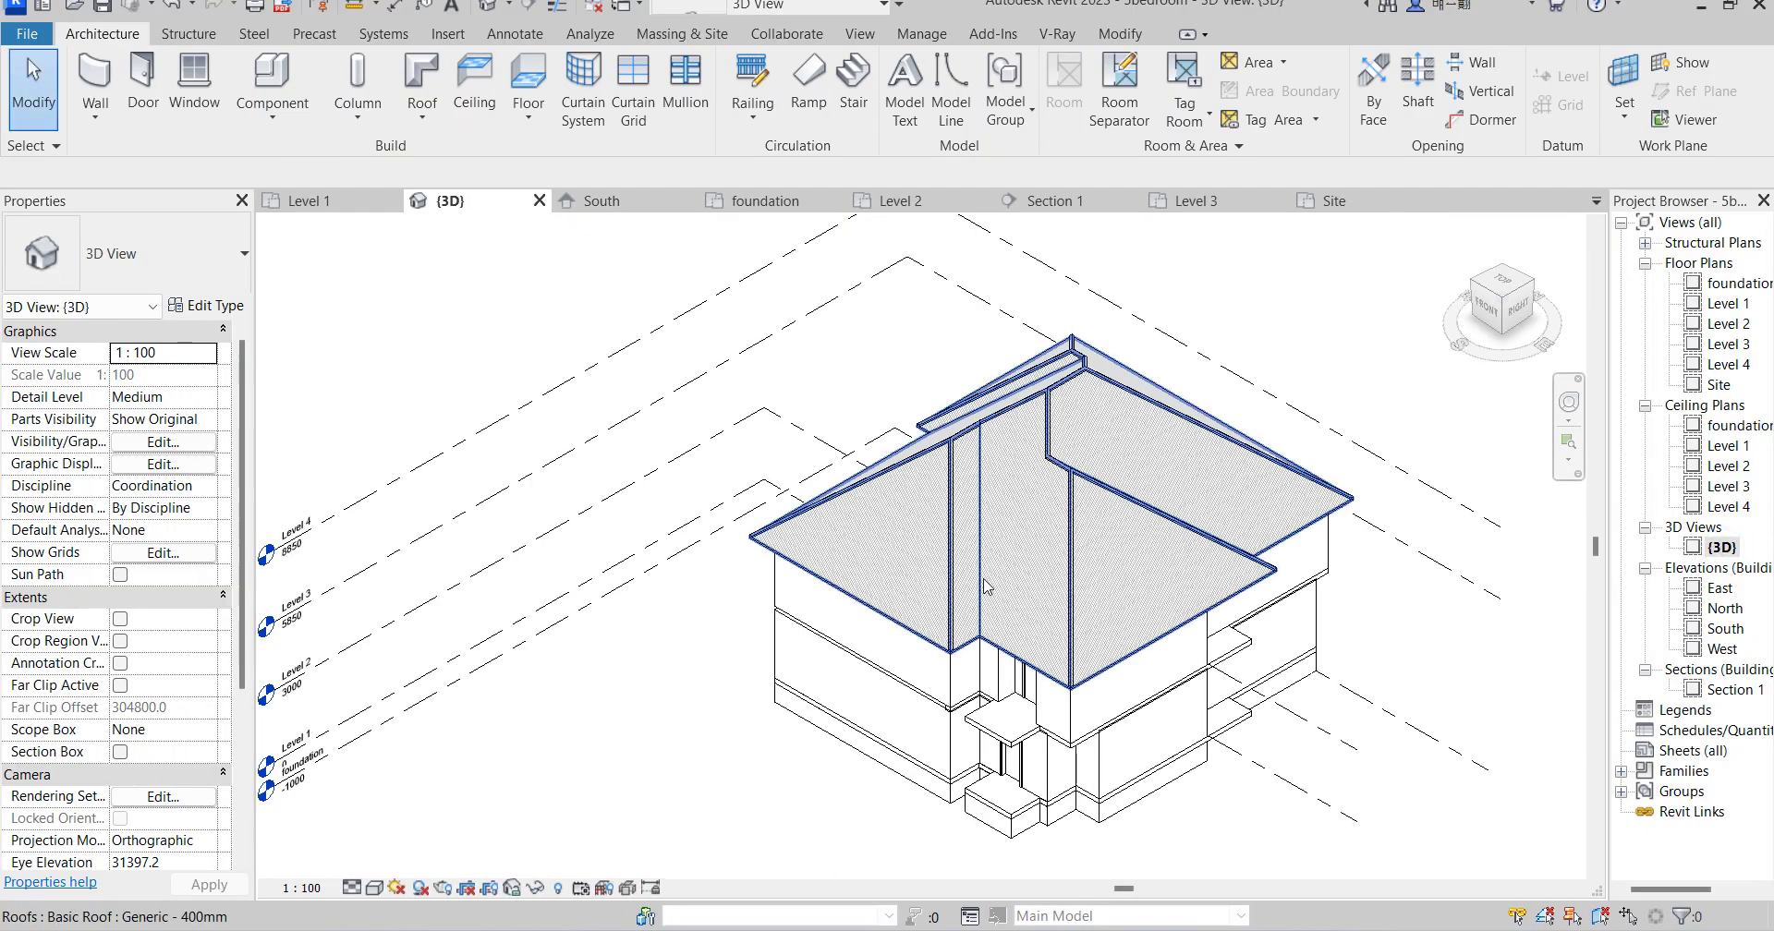
{"action": "scroll", "coordinate": [1009, 427], "scroll_direction": "up", "scroll_amount": 5}
{"action": "scroll", "coordinate": [880, 430], "scroll_direction": "down", "scroll_amount": 5}
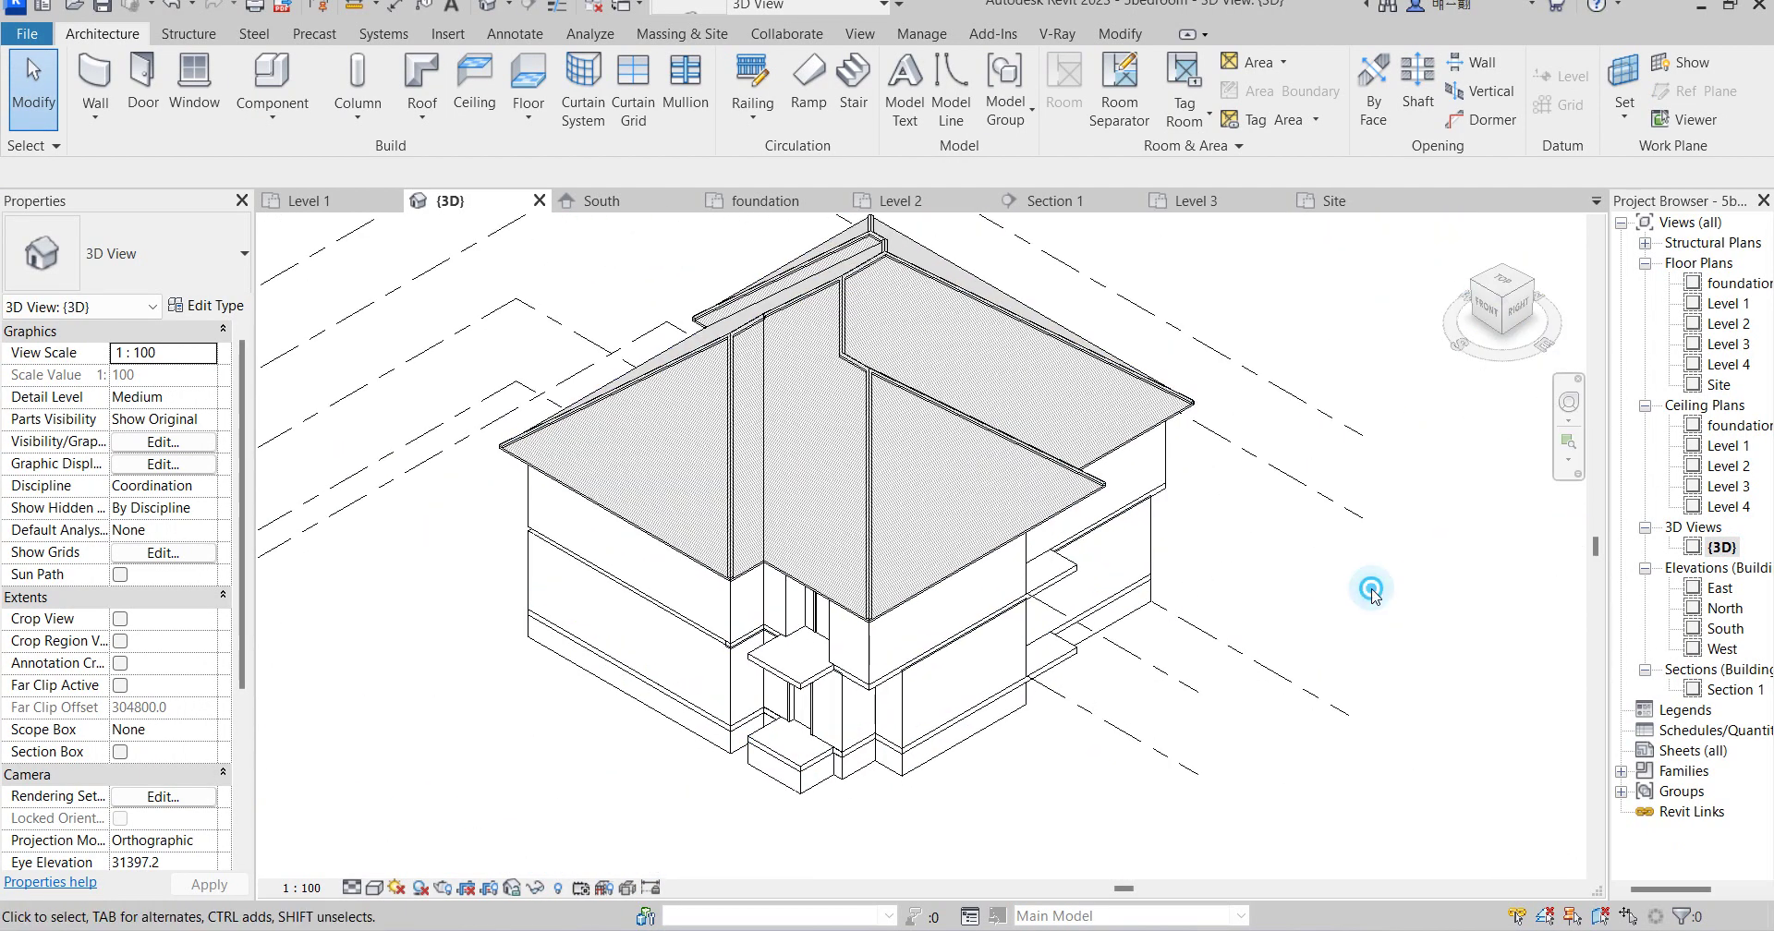
{"action": "scroll", "coordinate": [1170, 536], "scroll_direction": "up", "scroll_amount": 4}
{"action": "scroll", "coordinate": [1369, 452], "scroll_direction": "down", "scroll_amount": 4}
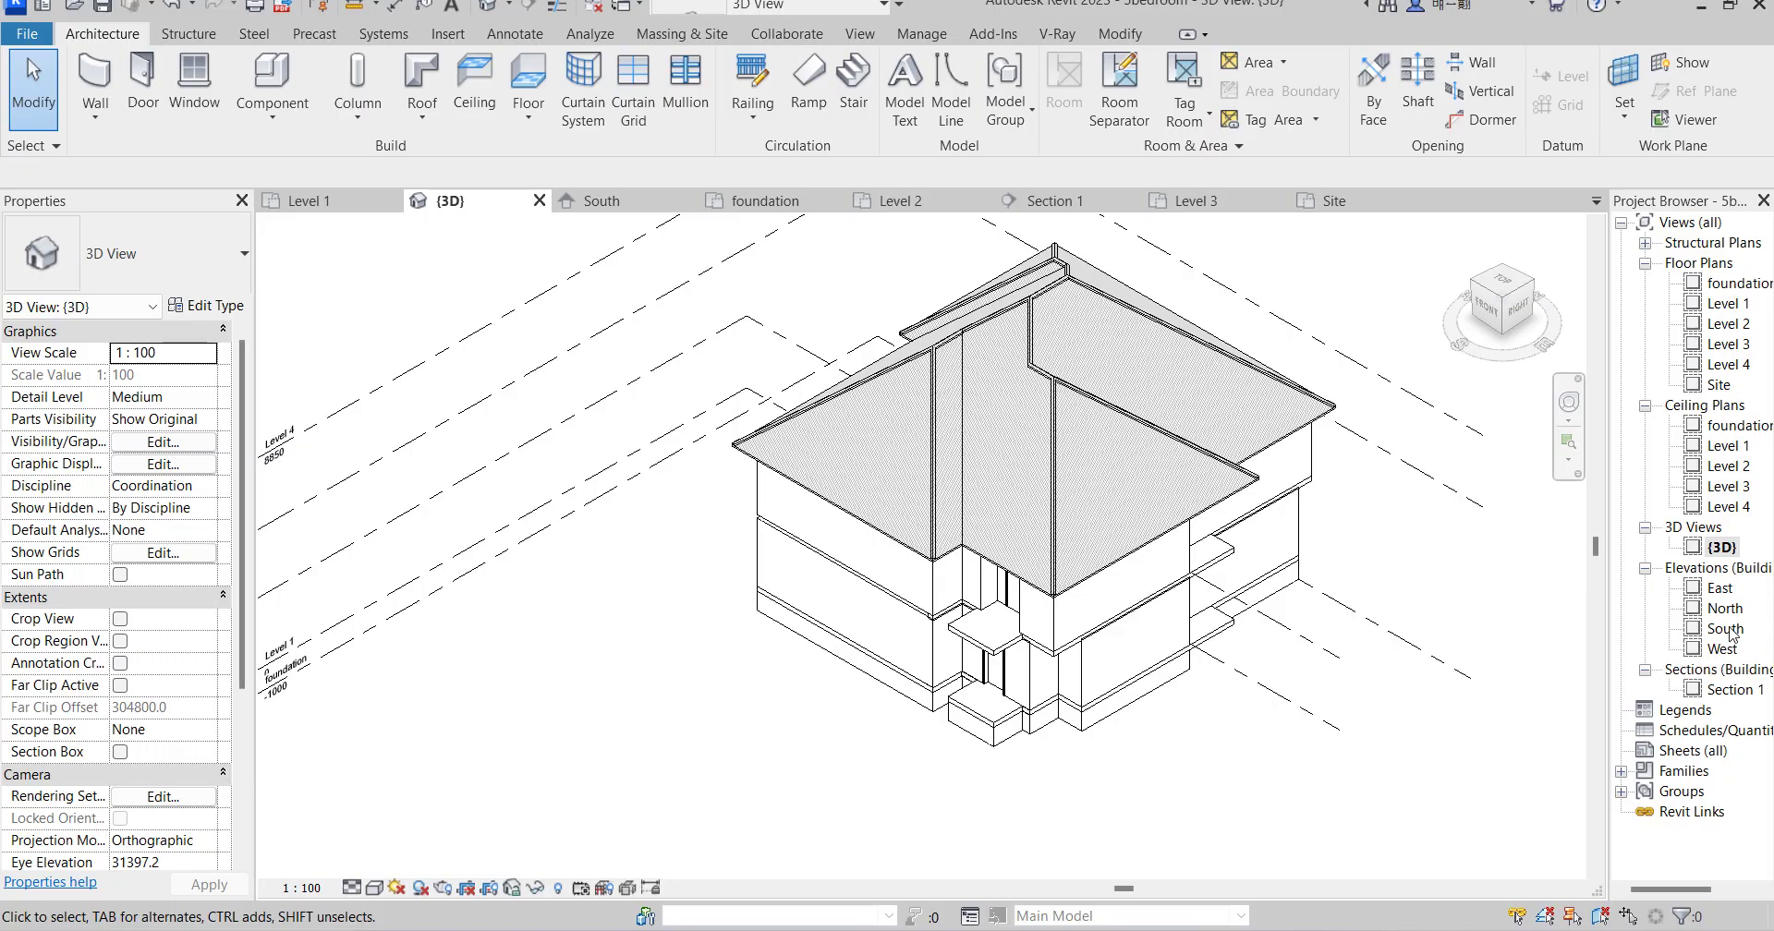
Open the Level 3 floor plan and start an in-place model in the Casework category, accepting the name Casework 1.
{"action": "double_click", "coordinate": [1736, 346]}
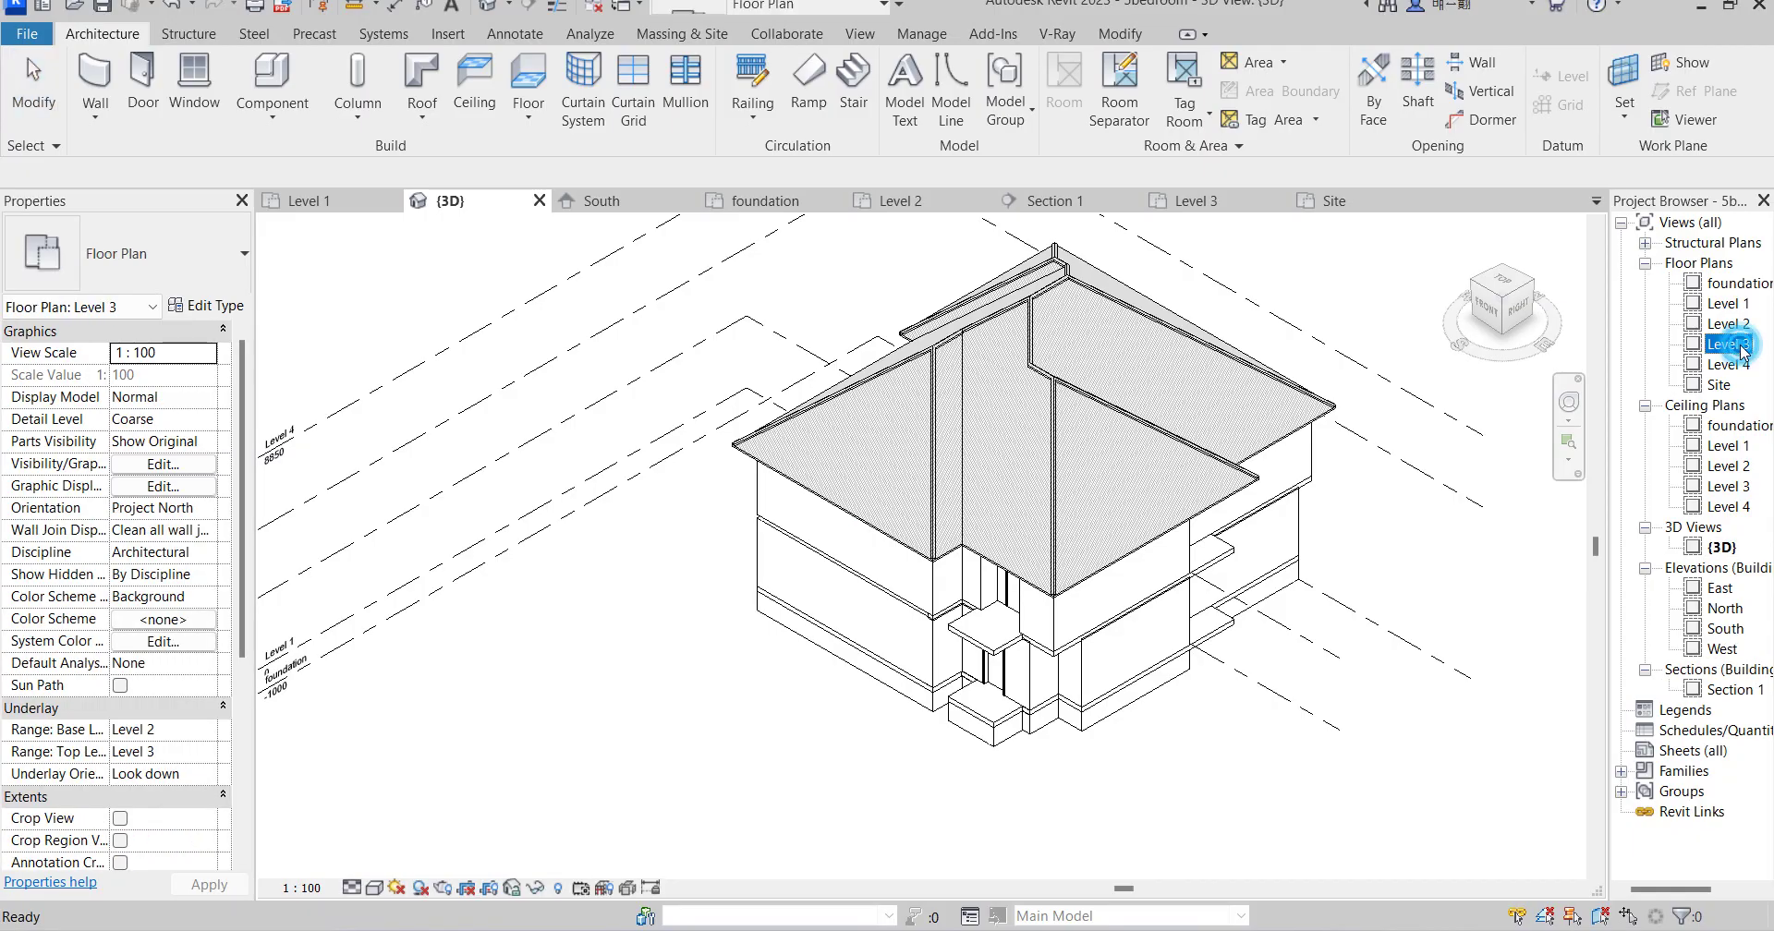
{"action": "scroll", "coordinate": [1062, 427], "scroll_direction": "up", "scroll_amount": 2}
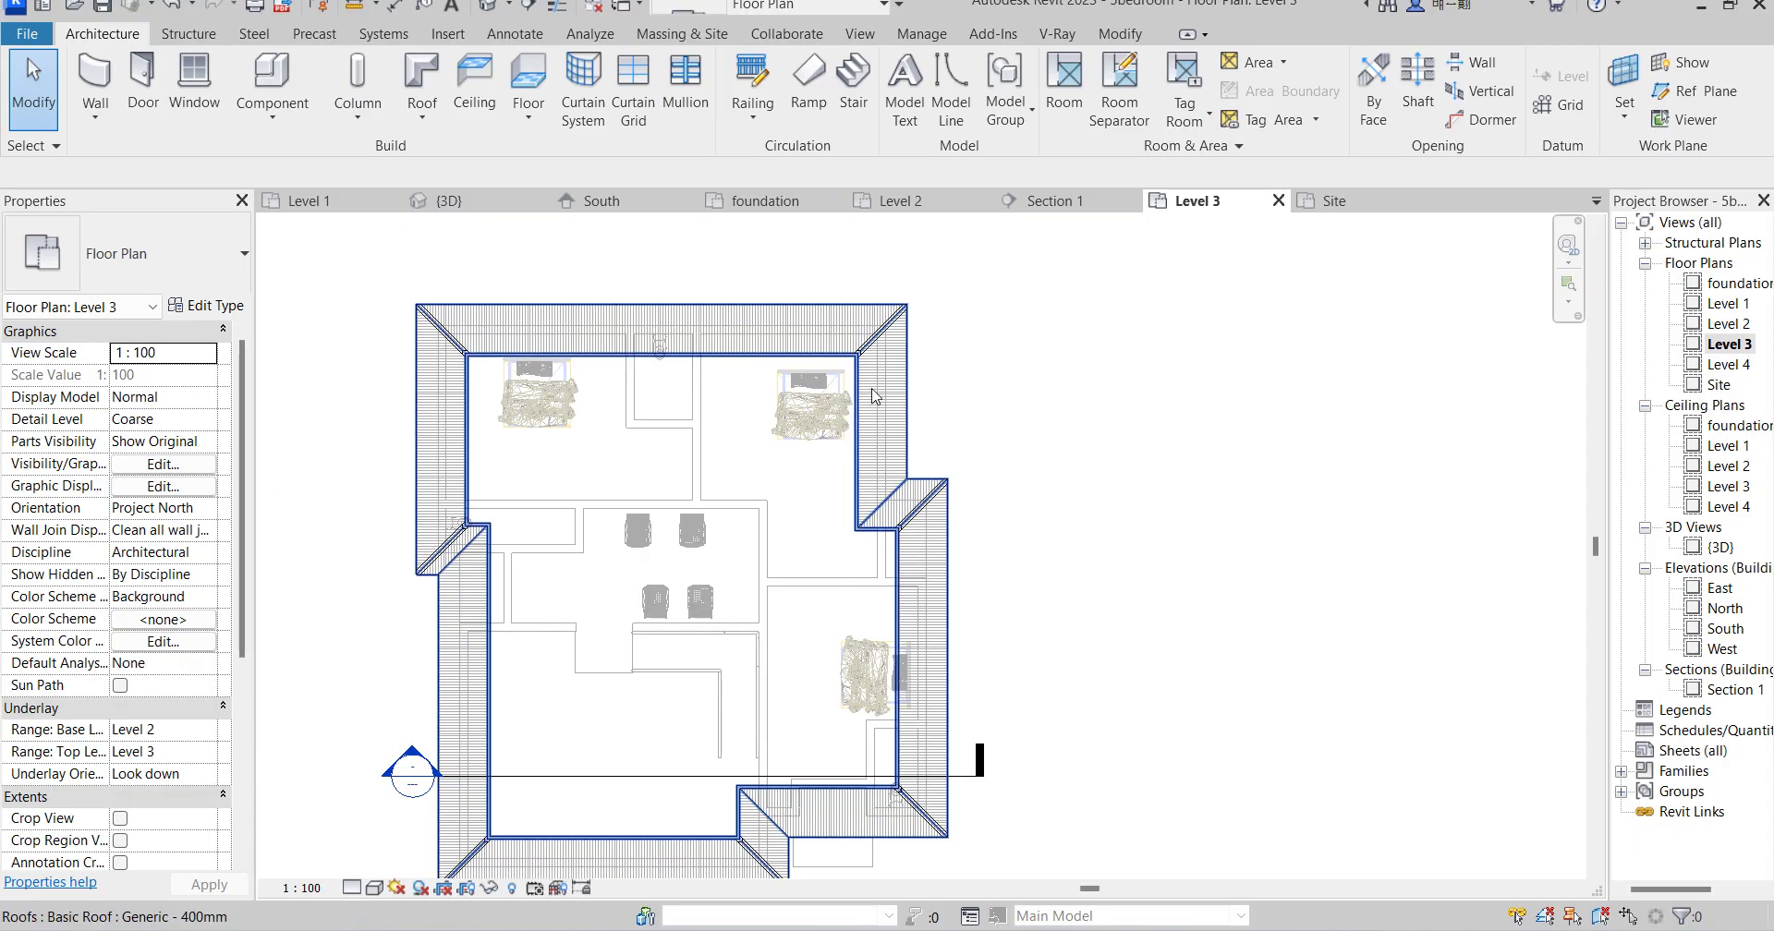
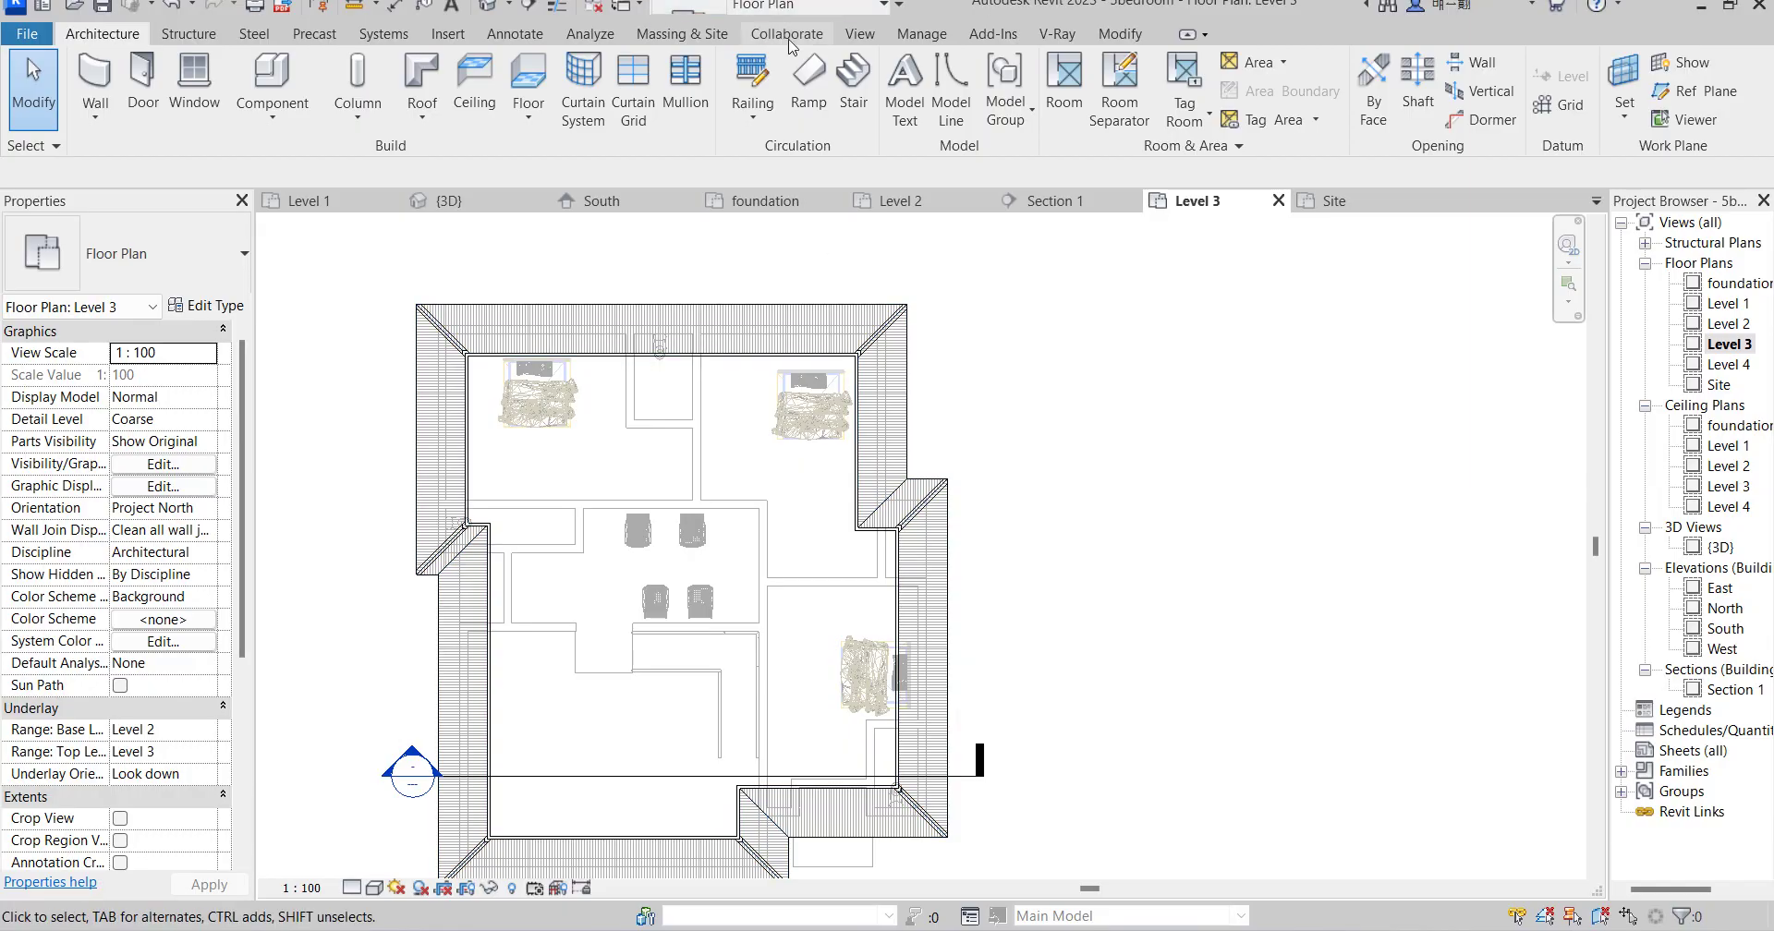
{"action": "left_click", "coordinate": [278, 120]}
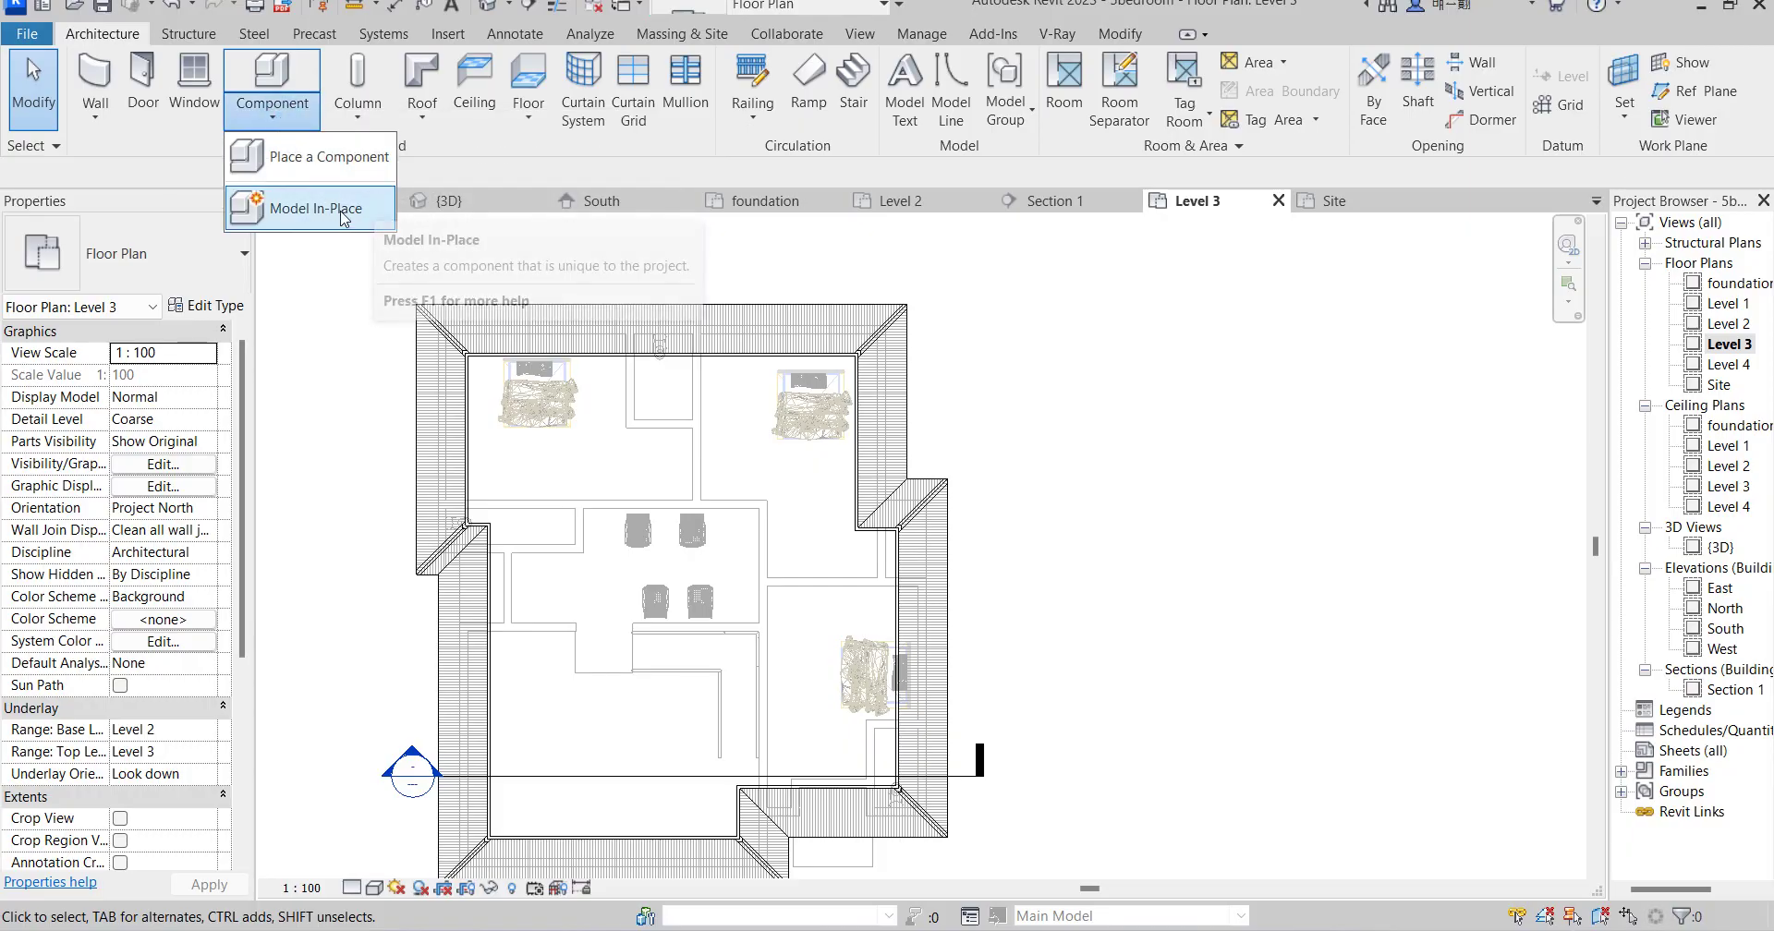
{"action": "left_click", "coordinate": [343, 210]}
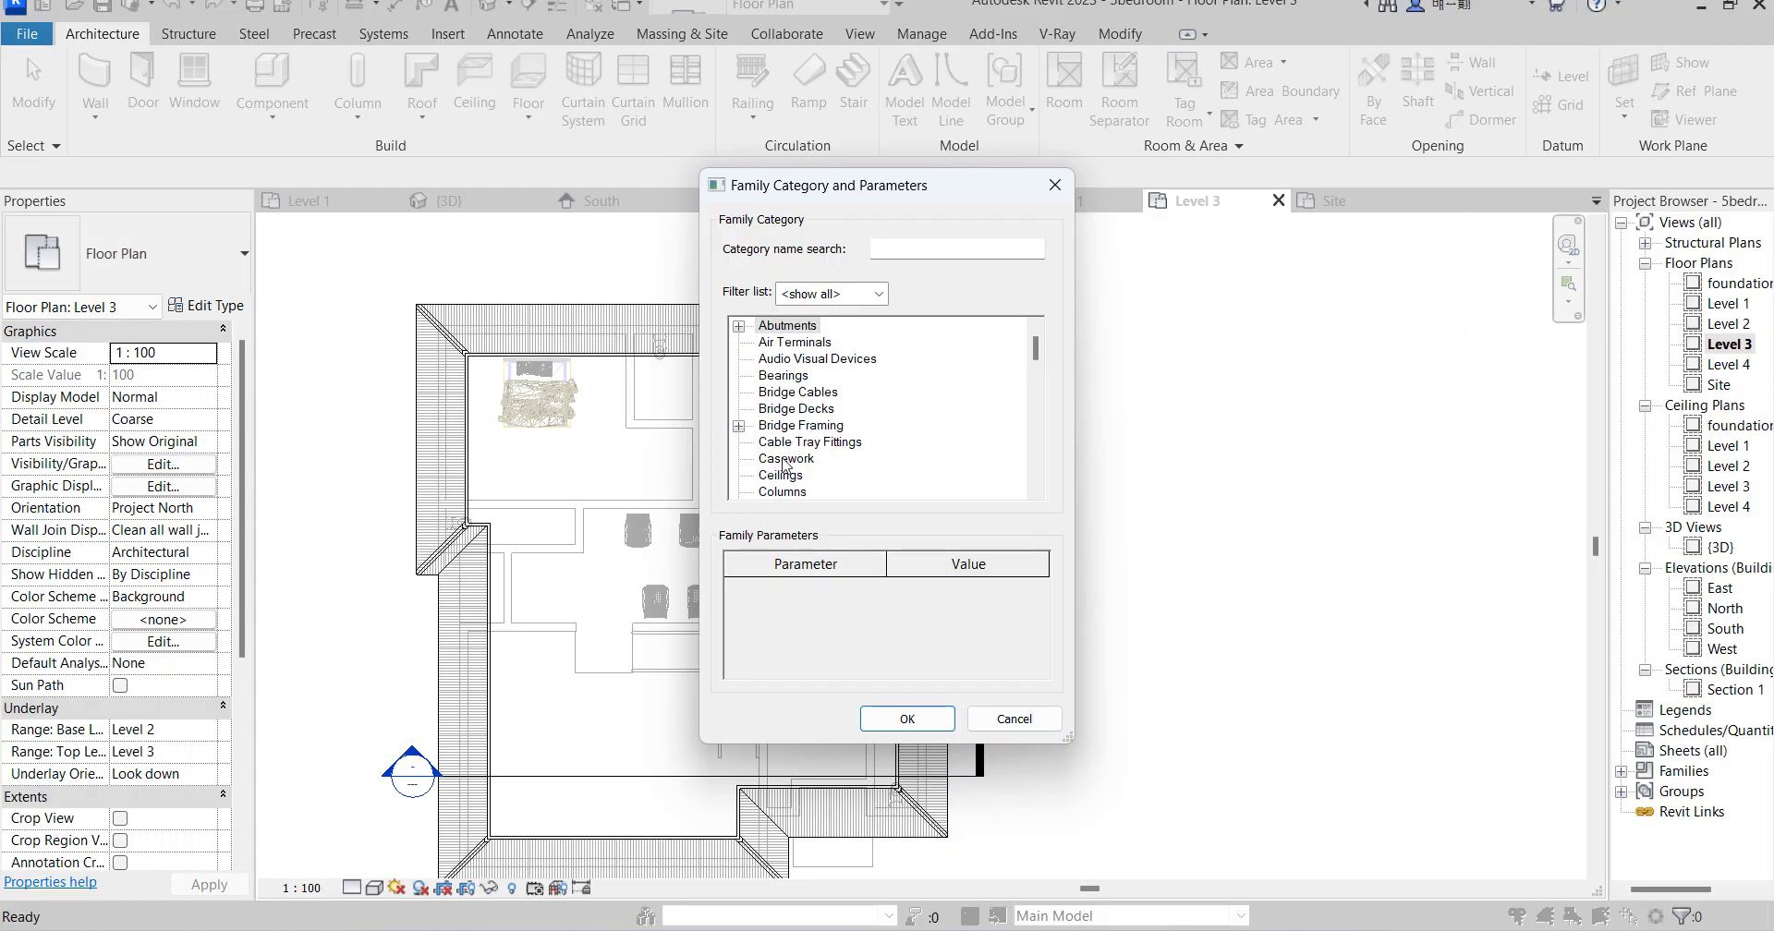
{"action": "left_click", "coordinate": [907, 719]}
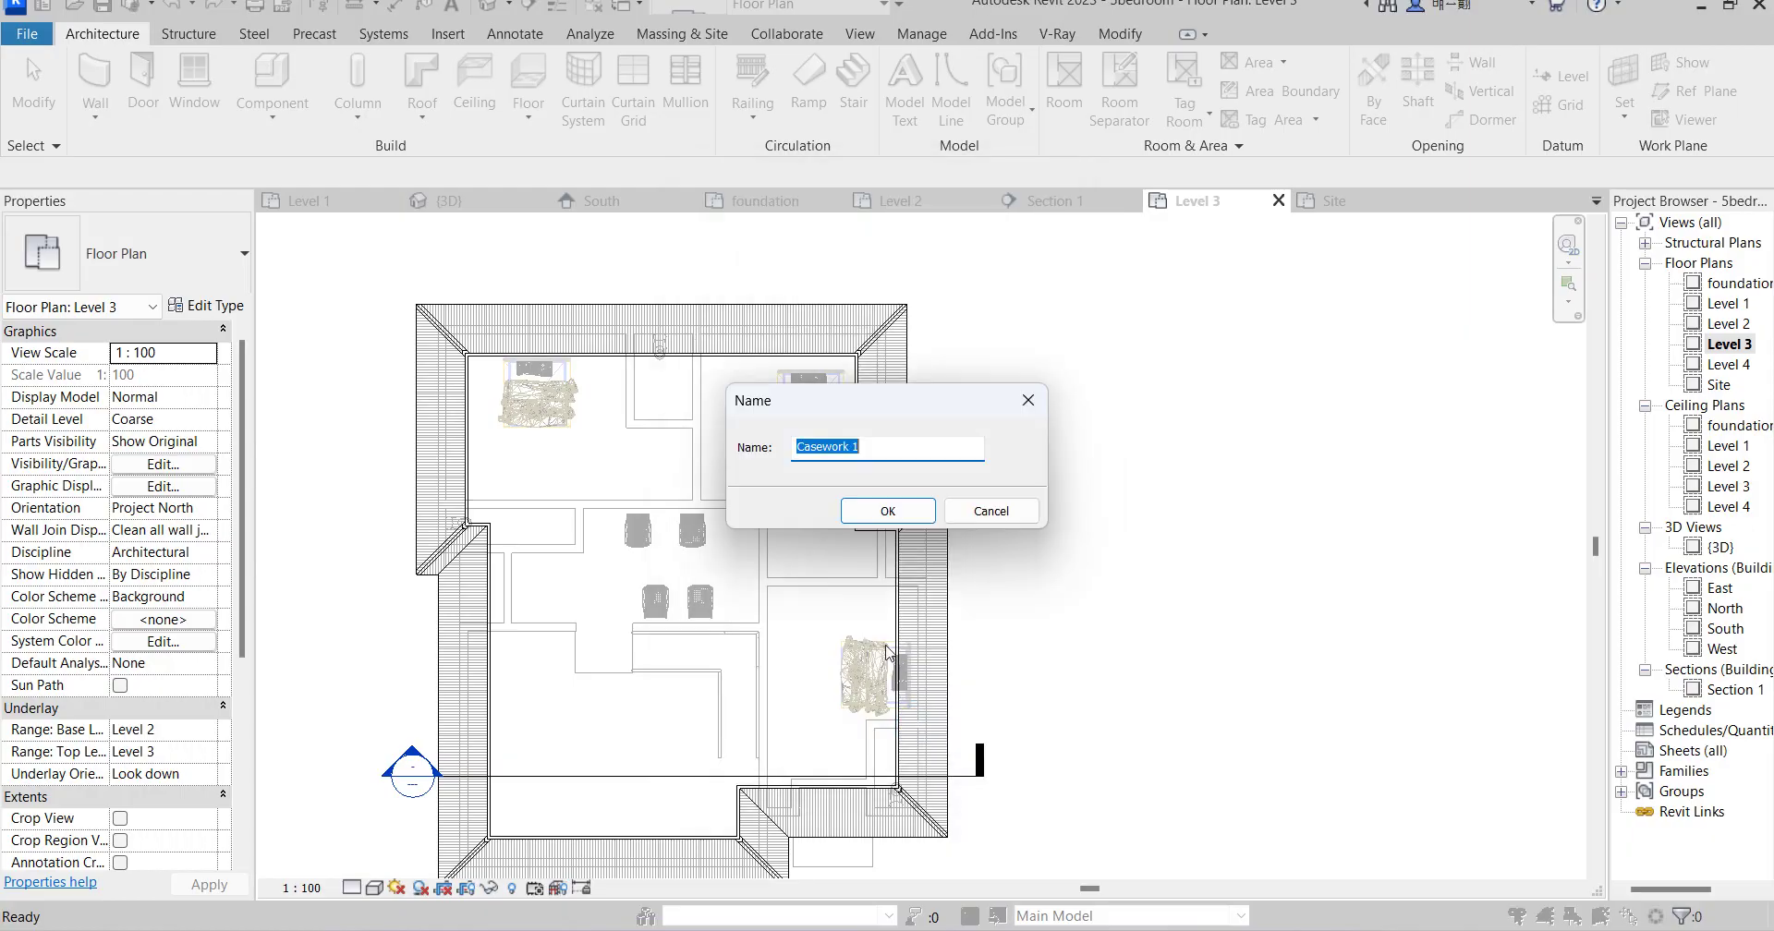
{"action": "left_click", "coordinate": [889, 511]}
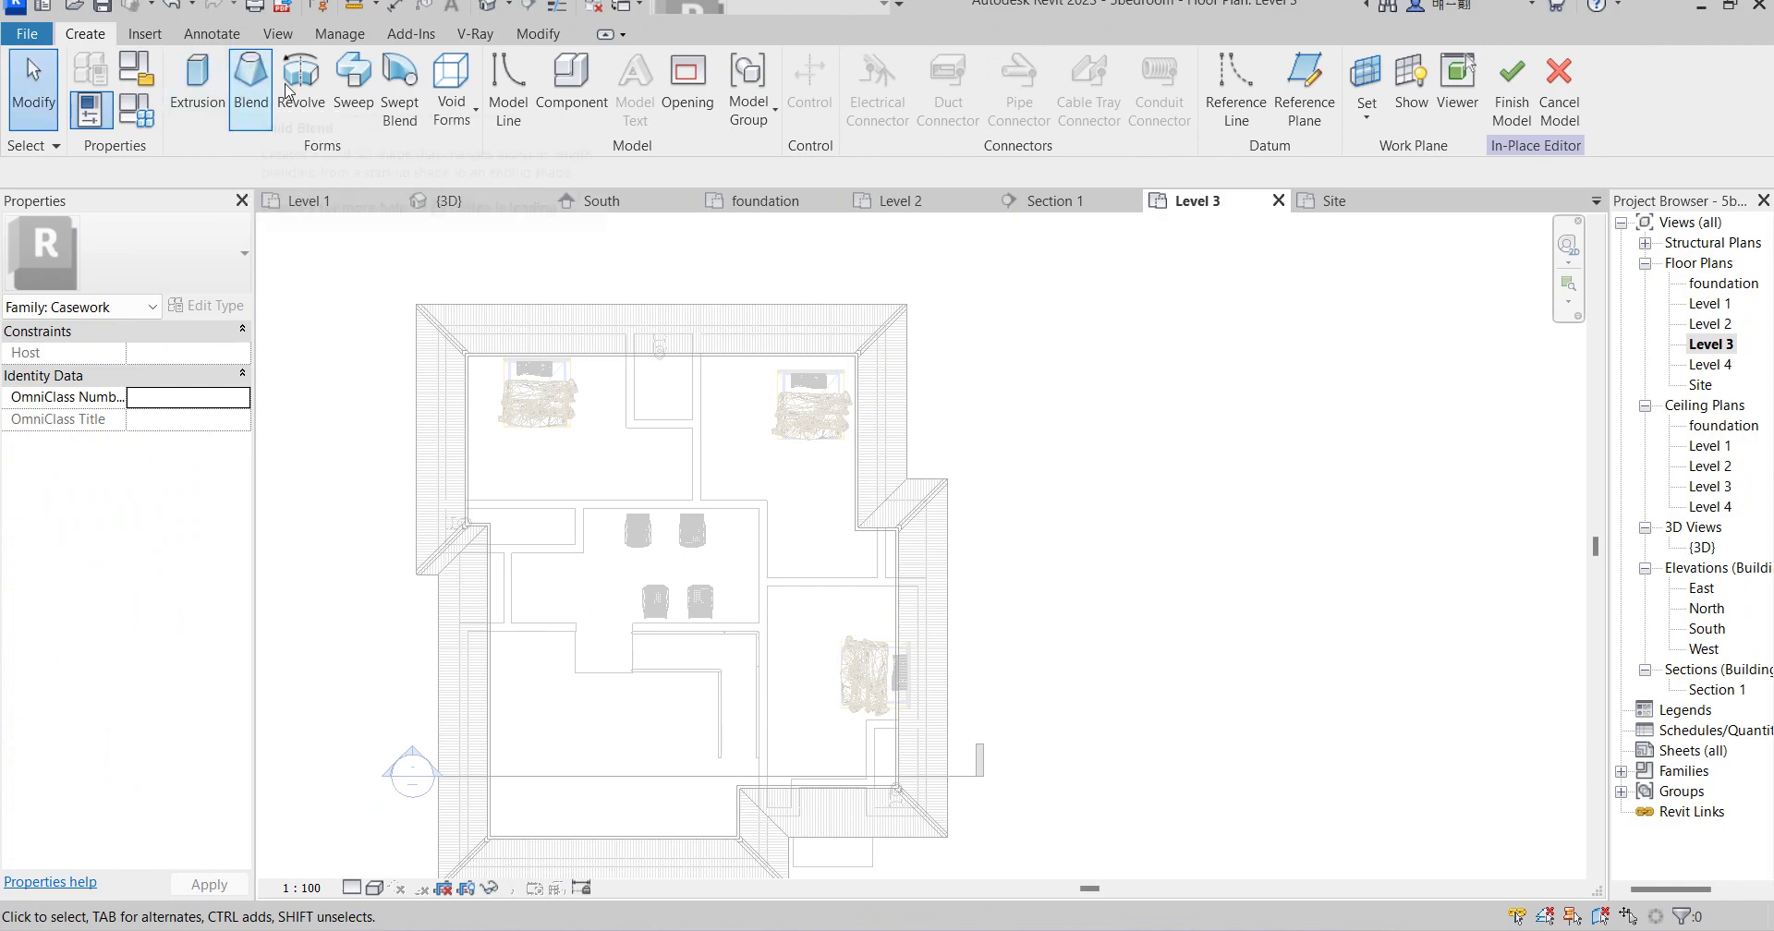
Start a sweep with a sketched path and pick the outer face of the upper east wall as its first line.
{"action": "left_click", "coordinate": [353, 82]}
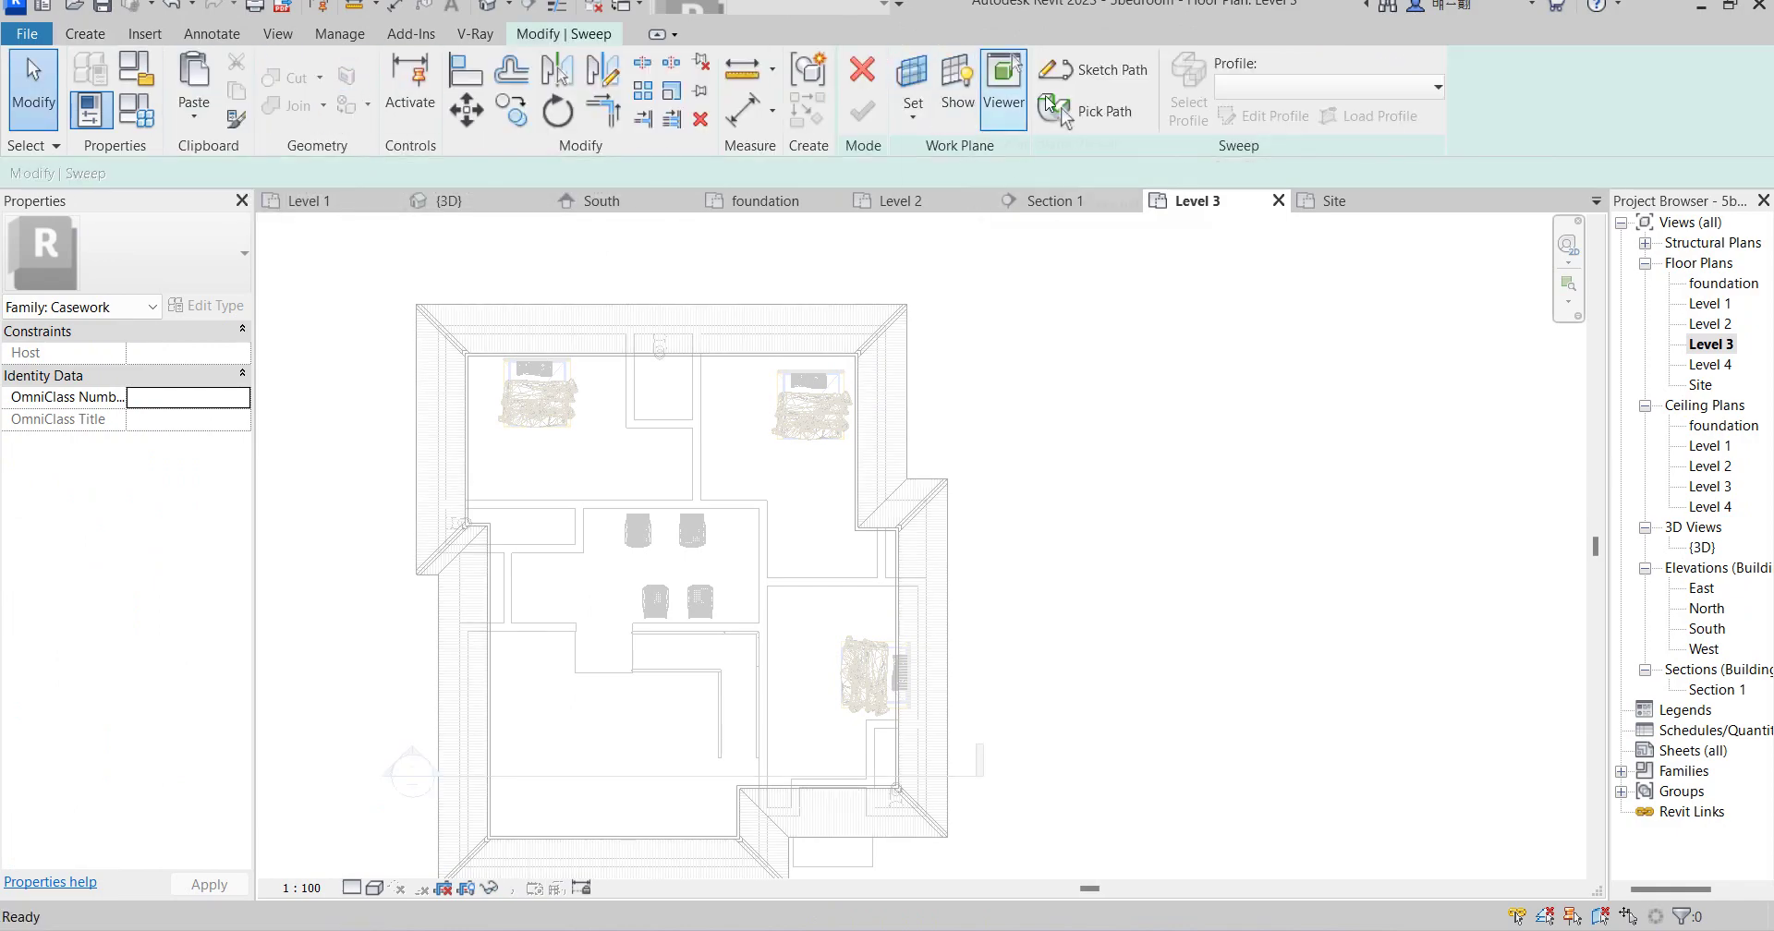
{"action": "left_click", "coordinate": [1105, 82]}
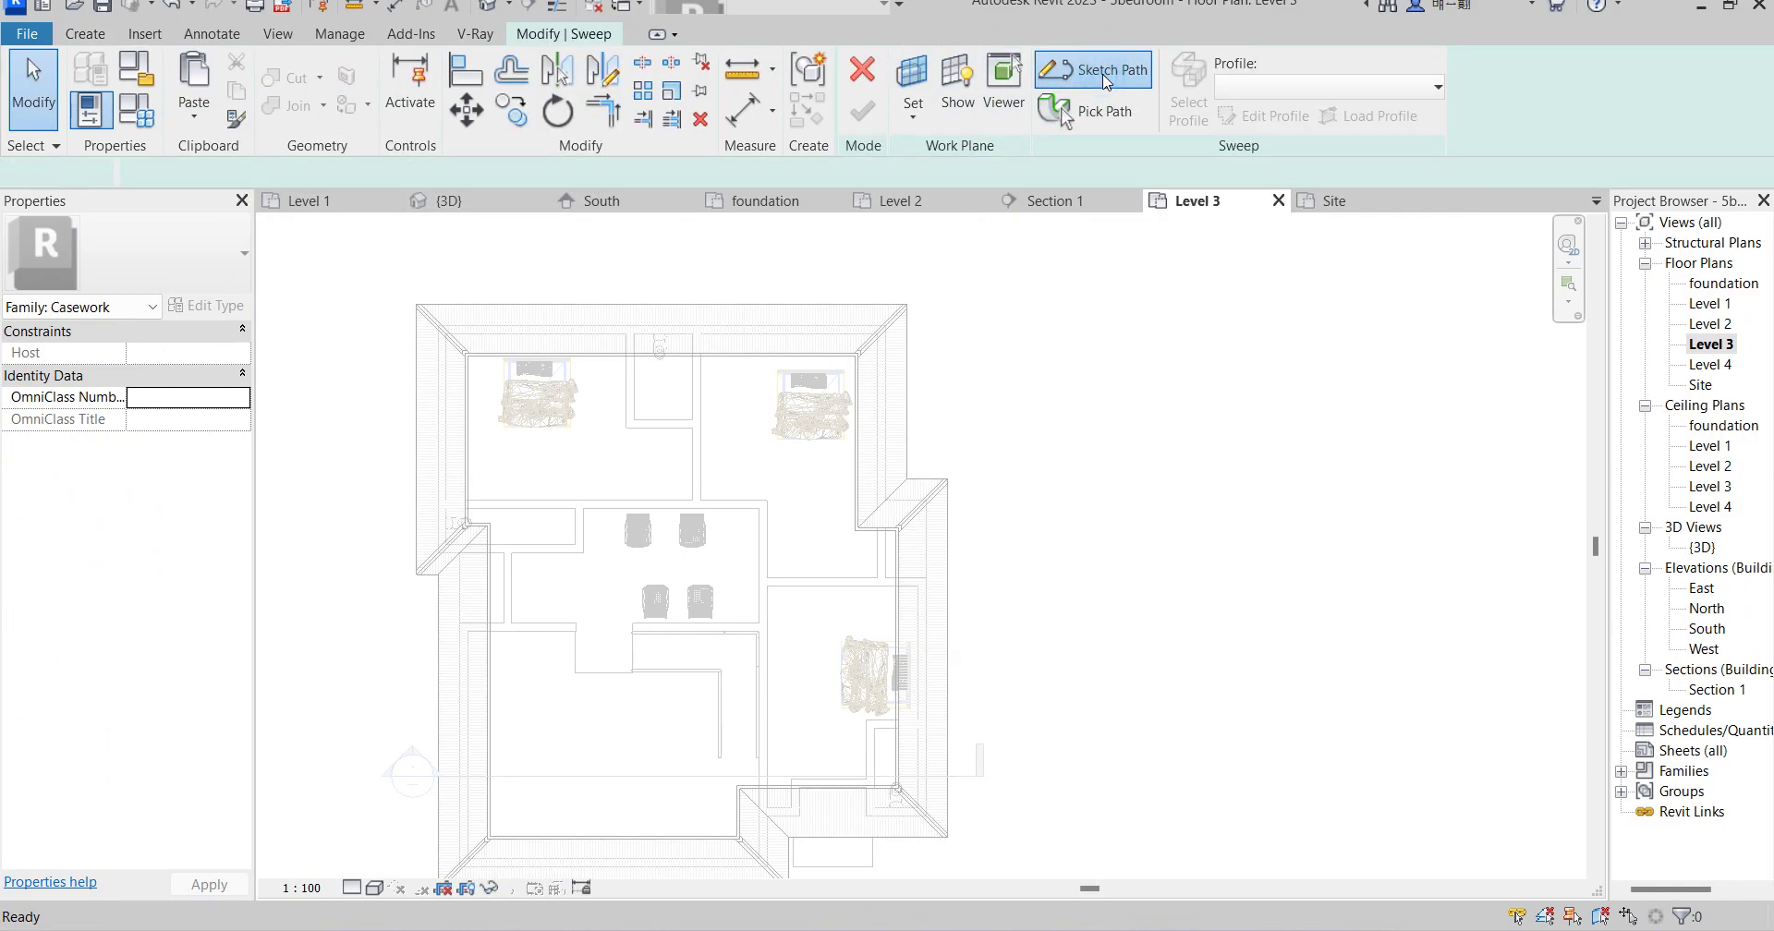
{"action": "scroll", "coordinate": [877, 397], "scroll_direction": "up", "scroll_amount": 2}
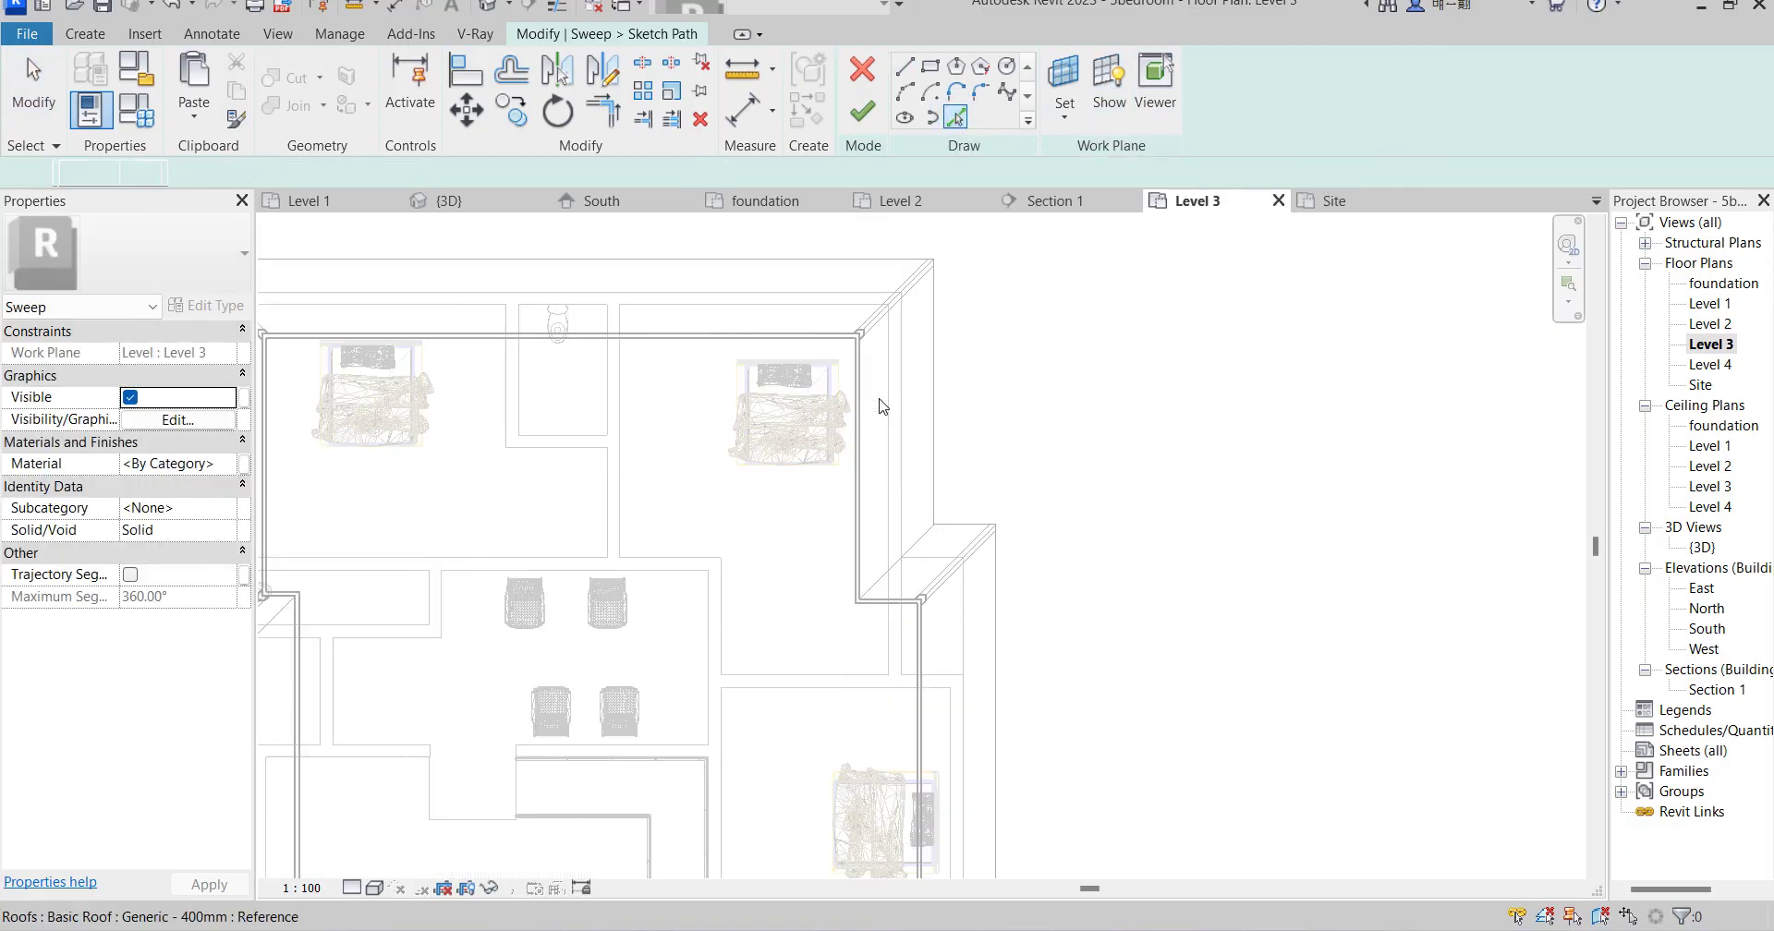
{"action": "scroll", "coordinate": [878, 406], "scroll_direction": "up", "scroll_amount": 3}
{"action": "scroll", "coordinate": [952, 395], "scroll_direction": "down", "scroll_amount": 3}
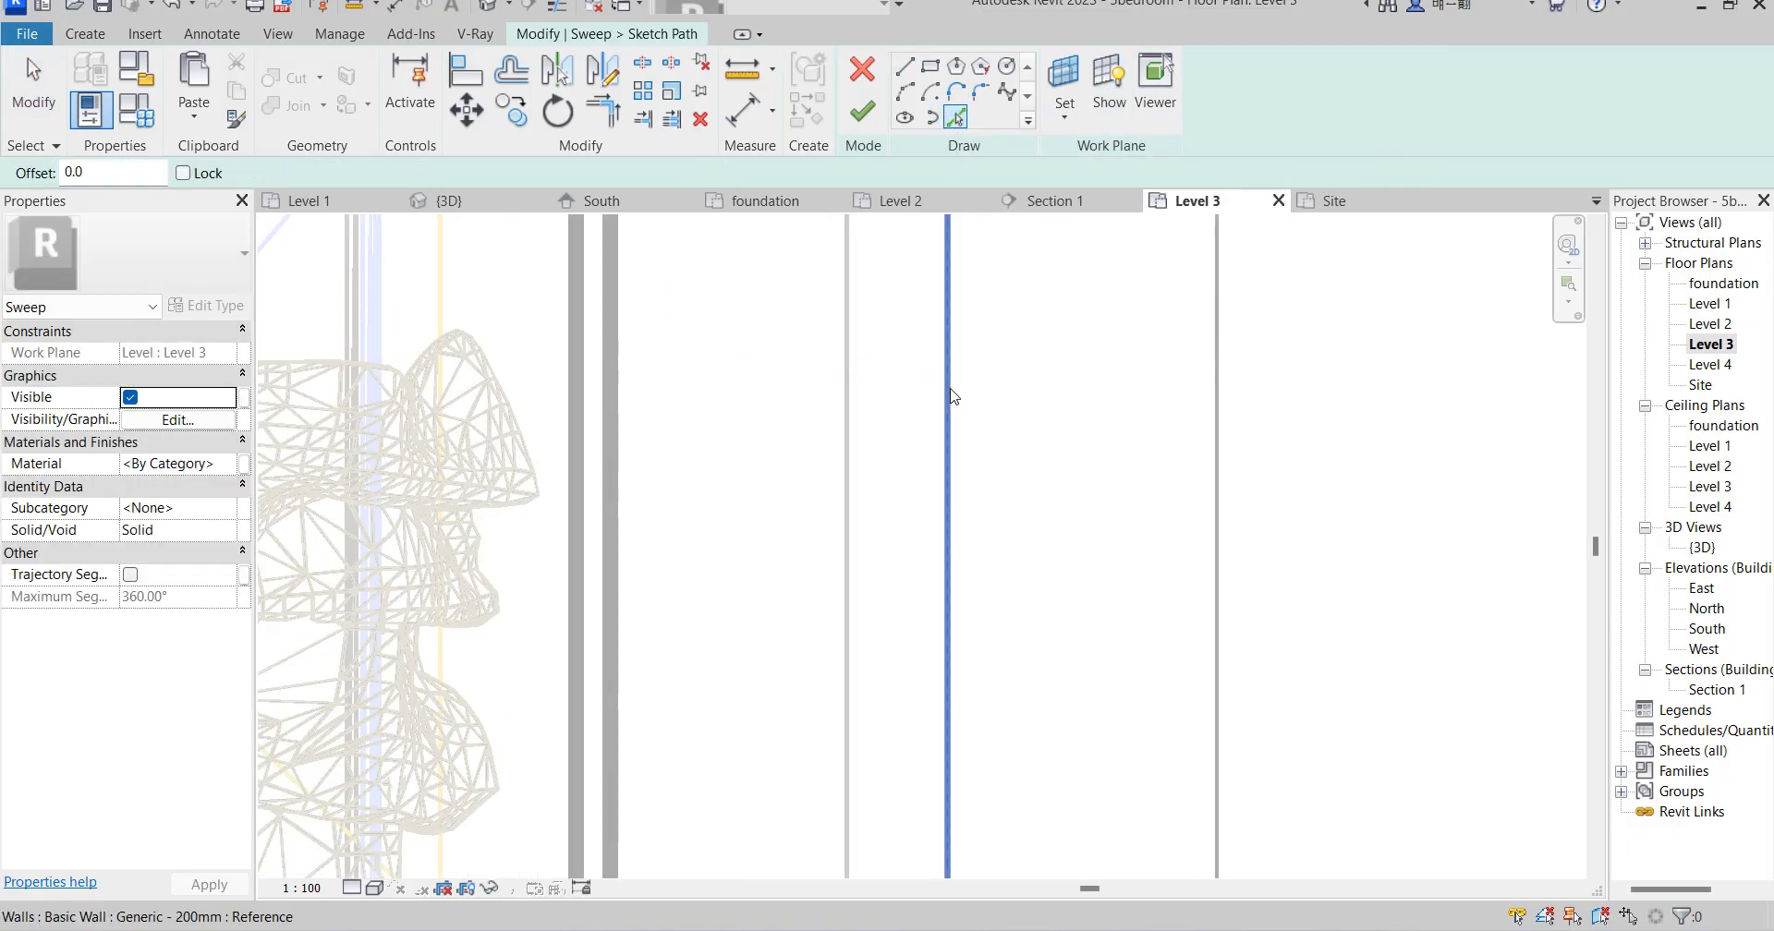
{"action": "scroll", "coordinate": [960, 399], "scroll_direction": "up", "scroll_amount": 5}
{"action": "left_click", "coordinate": [962, 400]}
{"action": "scroll", "coordinate": [954, 459], "scroll_direction": "down", "scroll_amount": 6}
Add path lines by picking the horizontal jog edge on the east side and the lower east wall's outer face.
{"action": "scroll", "coordinate": [947, 379], "scroll_direction": "up", "scroll_amount": 5}
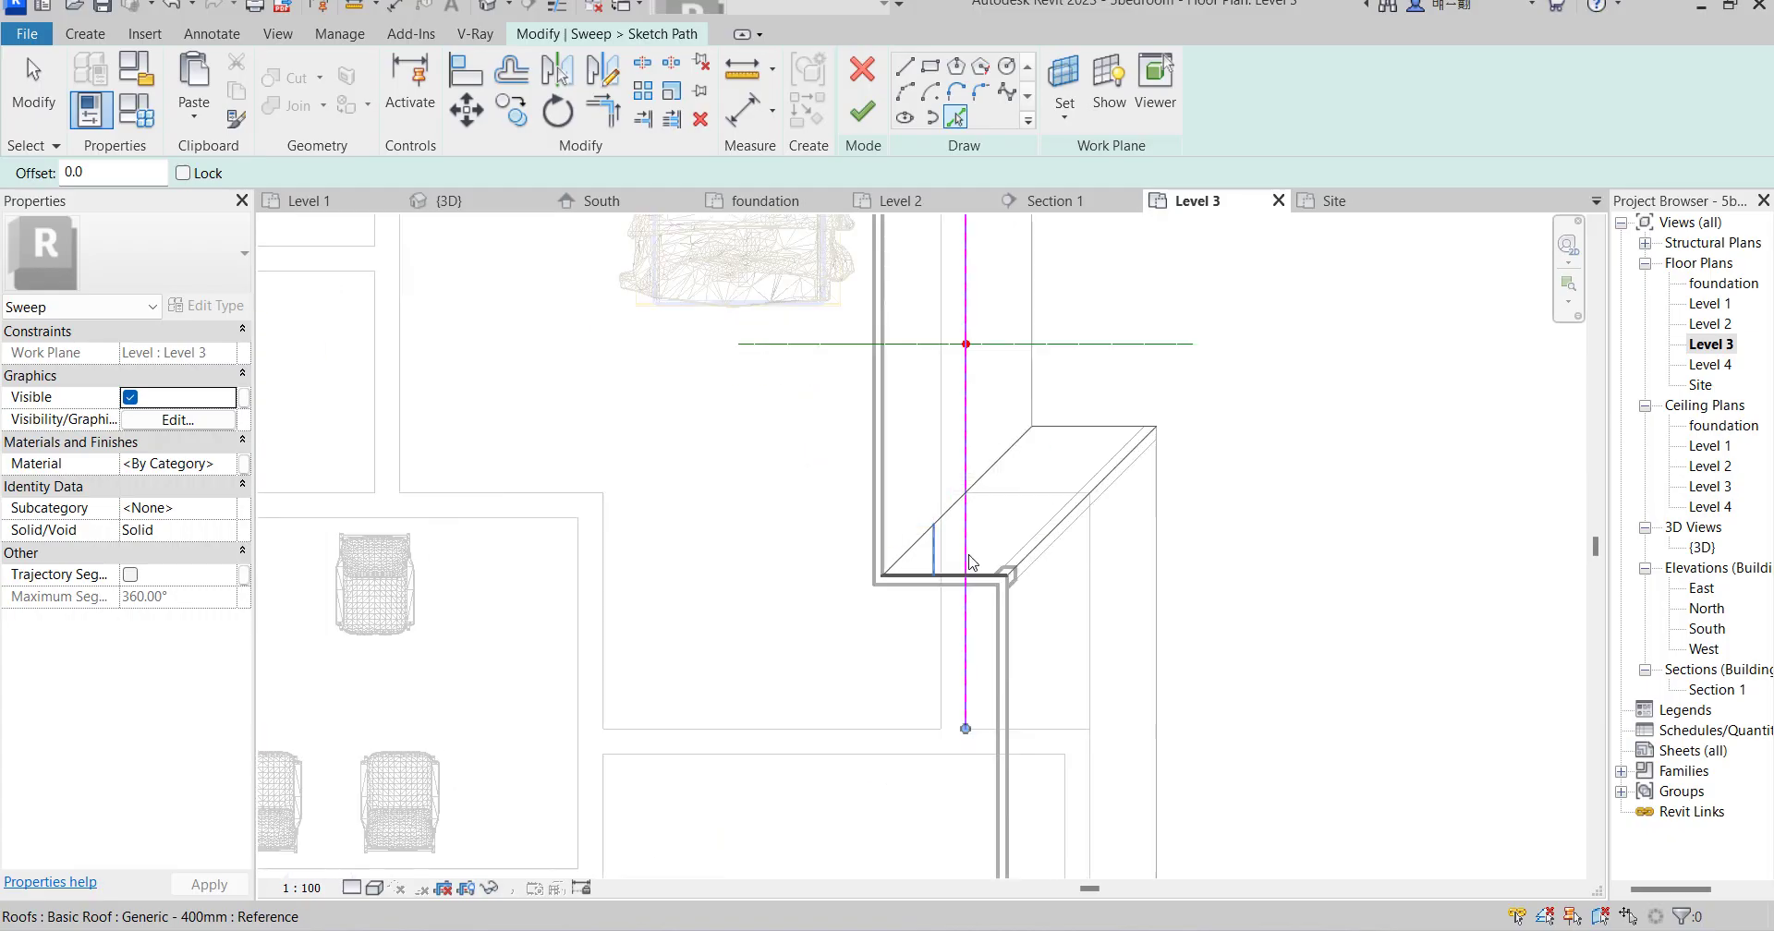
{"action": "scroll", "coordinate": [1166, 416], "scroll_direction": "up", "scroll_amount": 3}
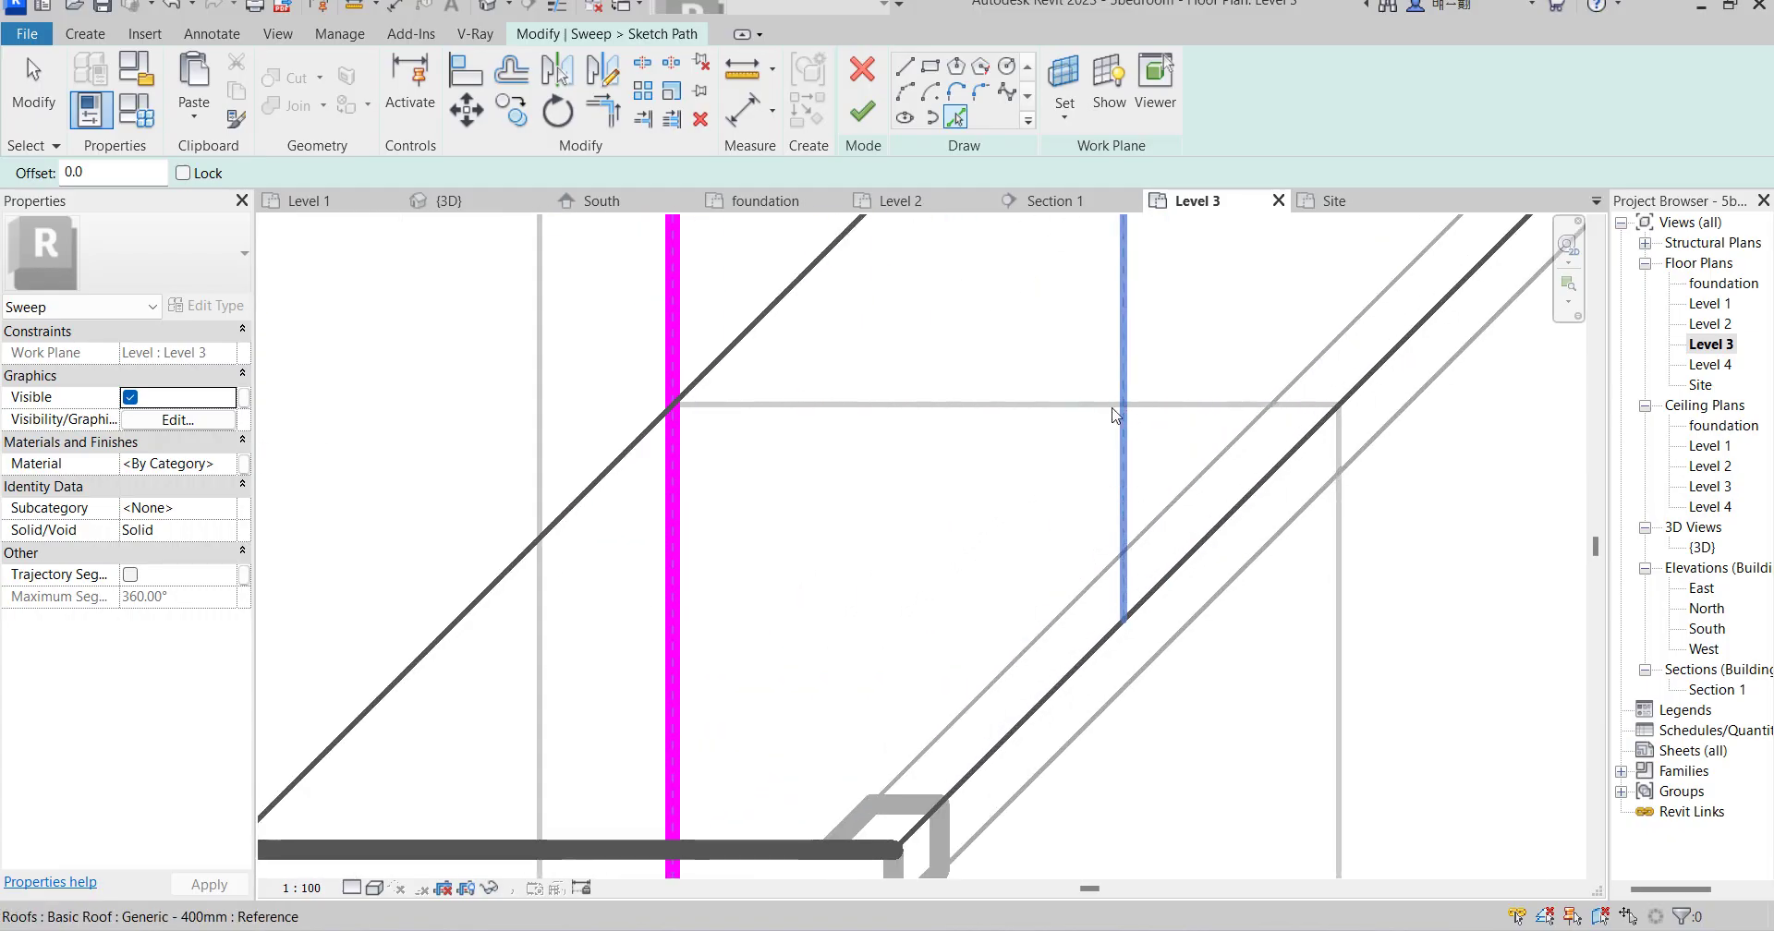
{"action": "left_click", "coordinate": [1099, 408]}
{"action": "scroll", "coordinate": [1036, 368], "scroll_direction": "down", "scroll_amount": 4}
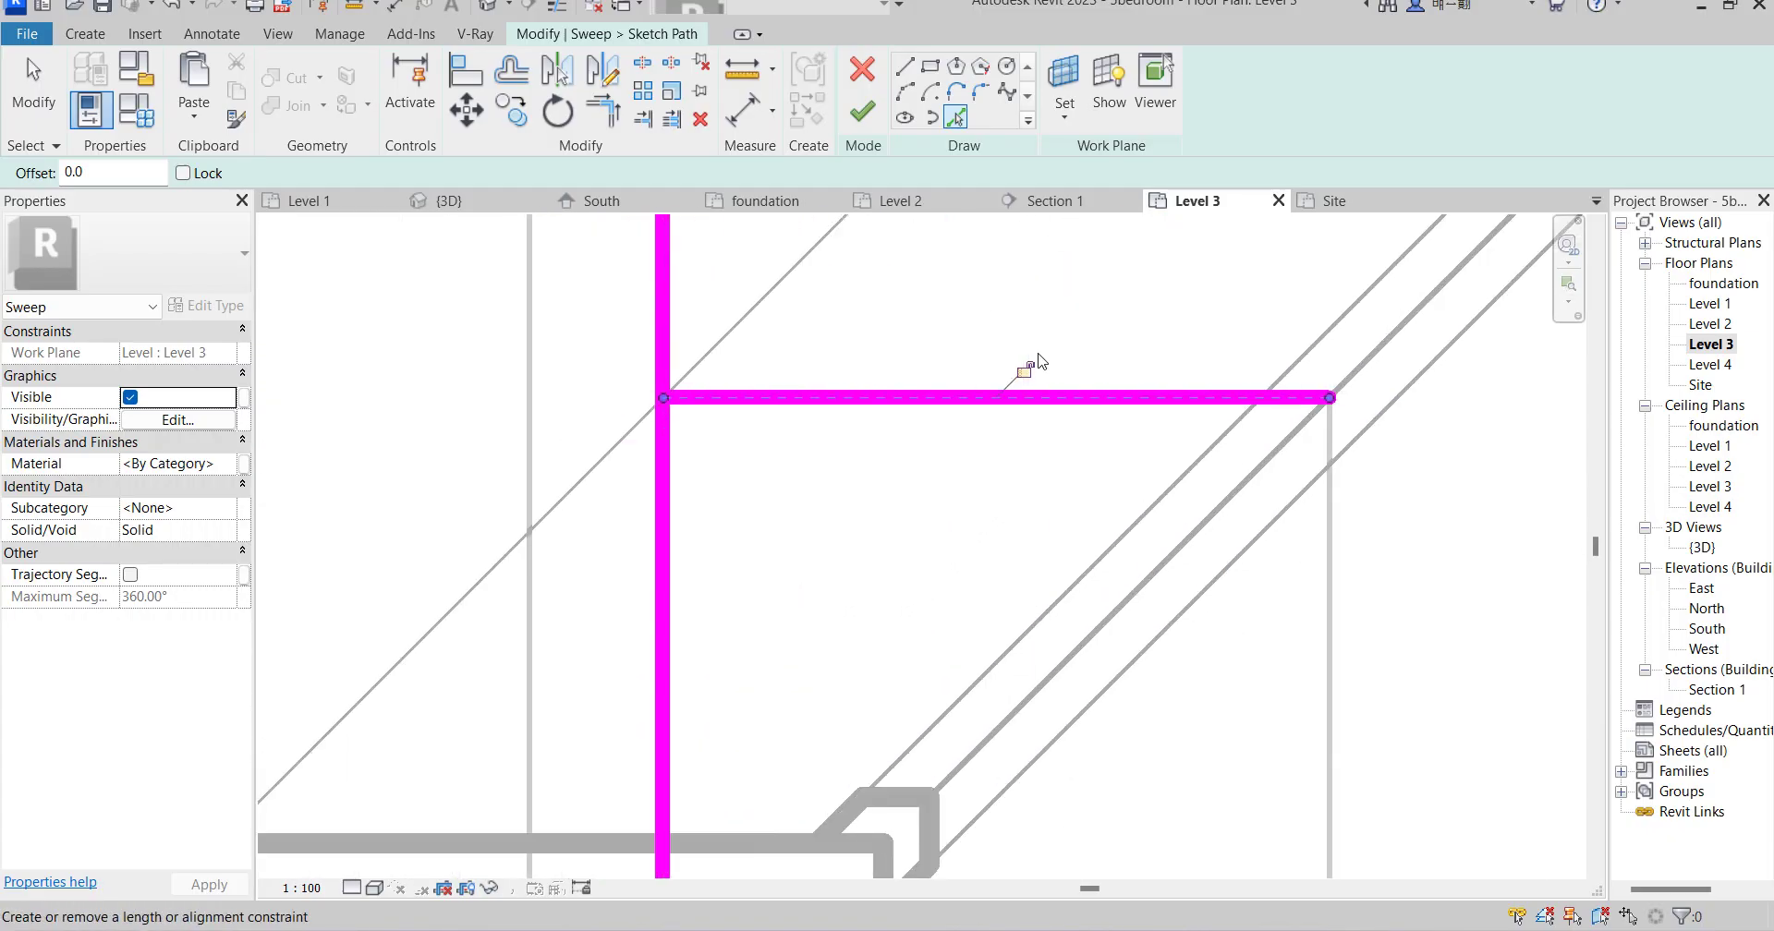
{"action": "scroll", "coordinate": [1108, 483], "scroll_direction": "up", "scroll_amount": 5}
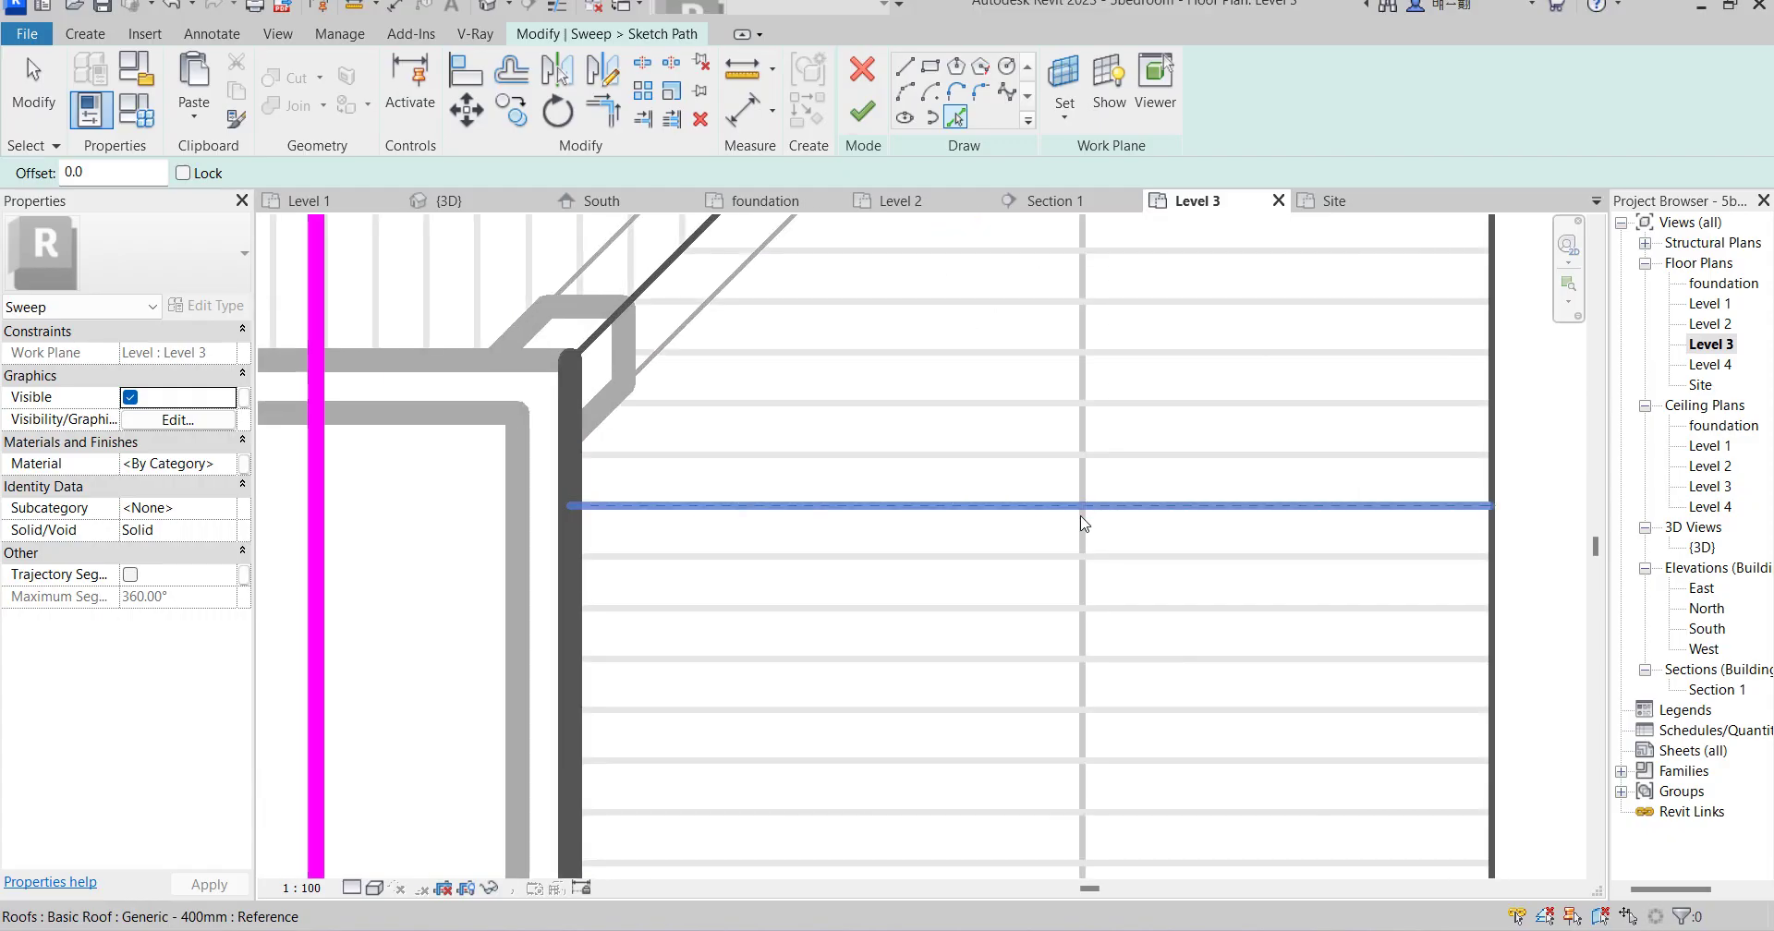
{"action": "scroll", "coordinate": [1090, 506], "scroll_direction": "up", "scroll_amount": 4}
{"action": "left_click", "coordinate": [1080, 494]}
{"action": "scroll", "coordinate": [1053, 466], "scroll_direction": "down", "scroll_amount": 5}
{"action": "scroll", "coordinate": [1049, 457], "scroll_direction": "down", "scroll_amount": 5}
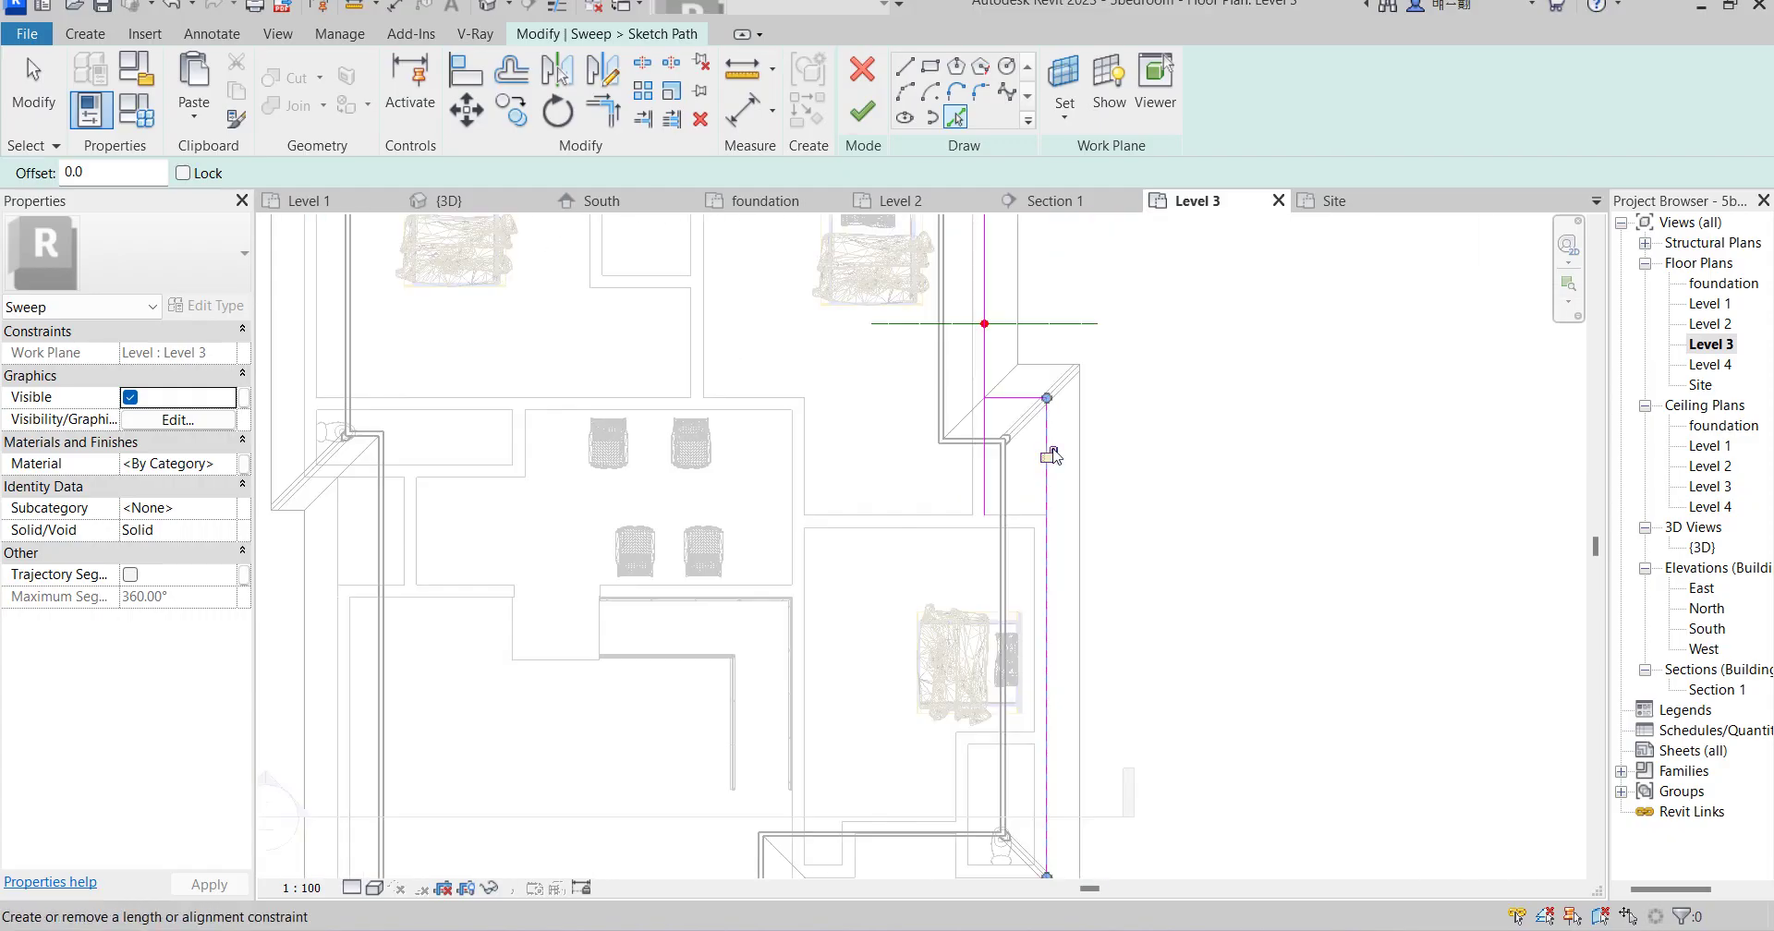
{"action": "scroll", "coordinate": [1120, 549], "scroll_direction": "down", "scroll_amount": 3}
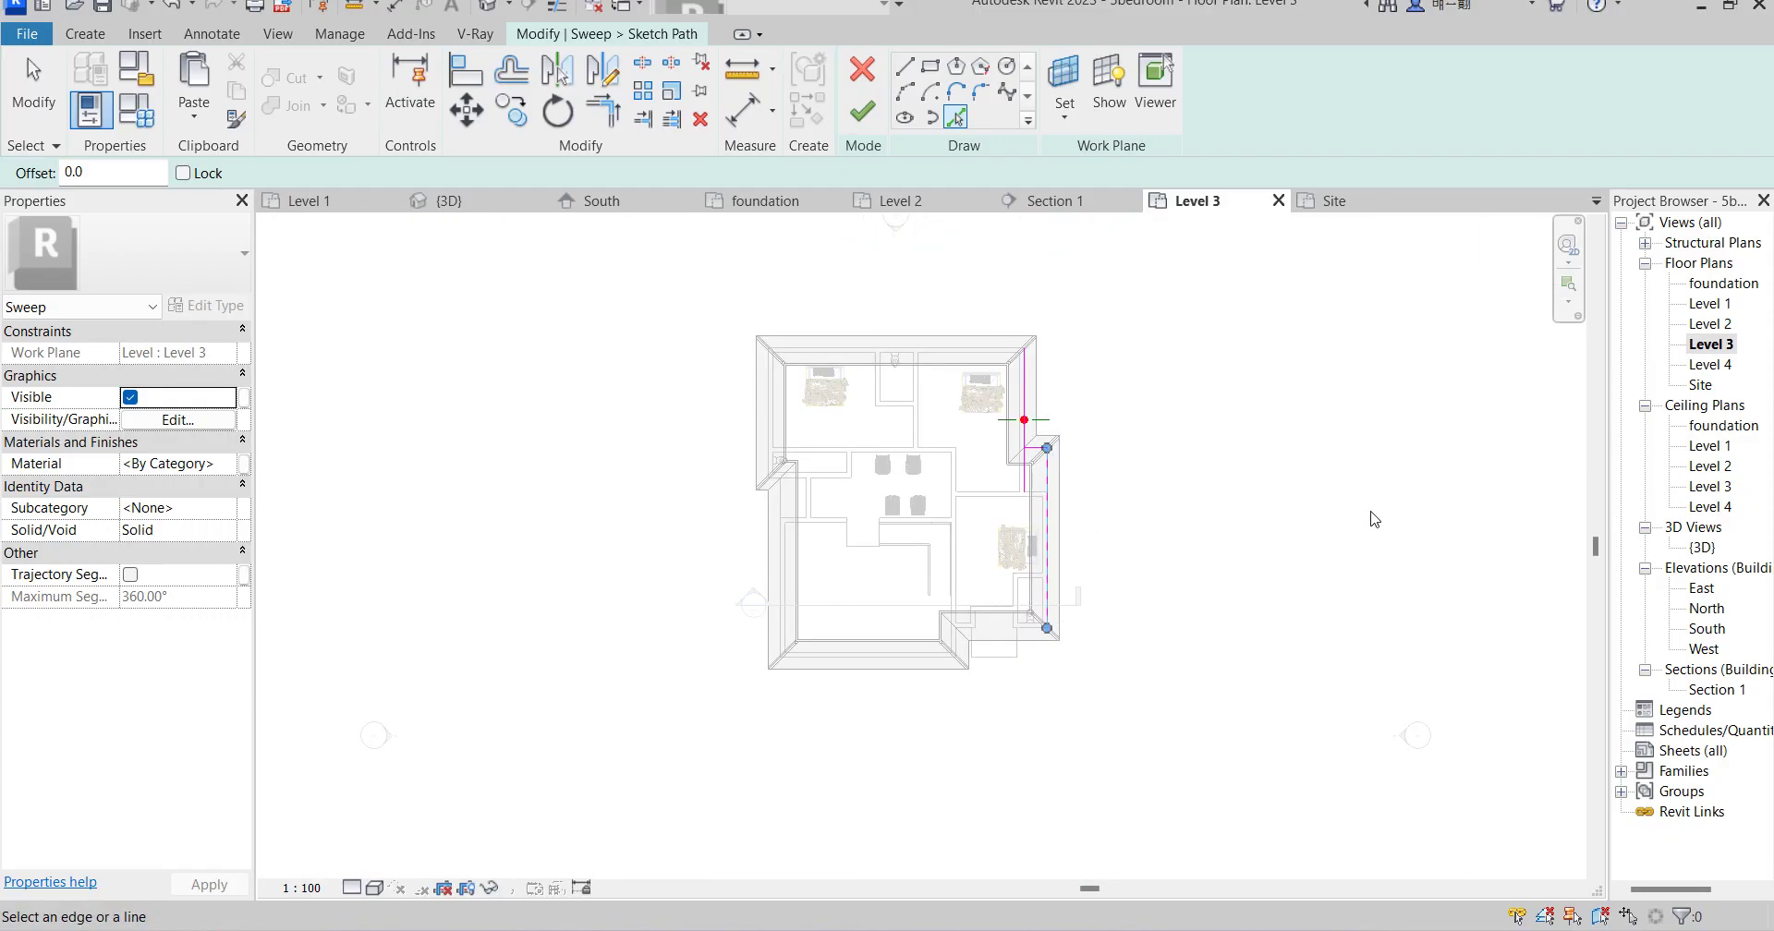
Stop picking lines and trim the upper east path line to a corner with the horizontal jog line.
{"action": "right_click", "coordinate": [1121, 373]}
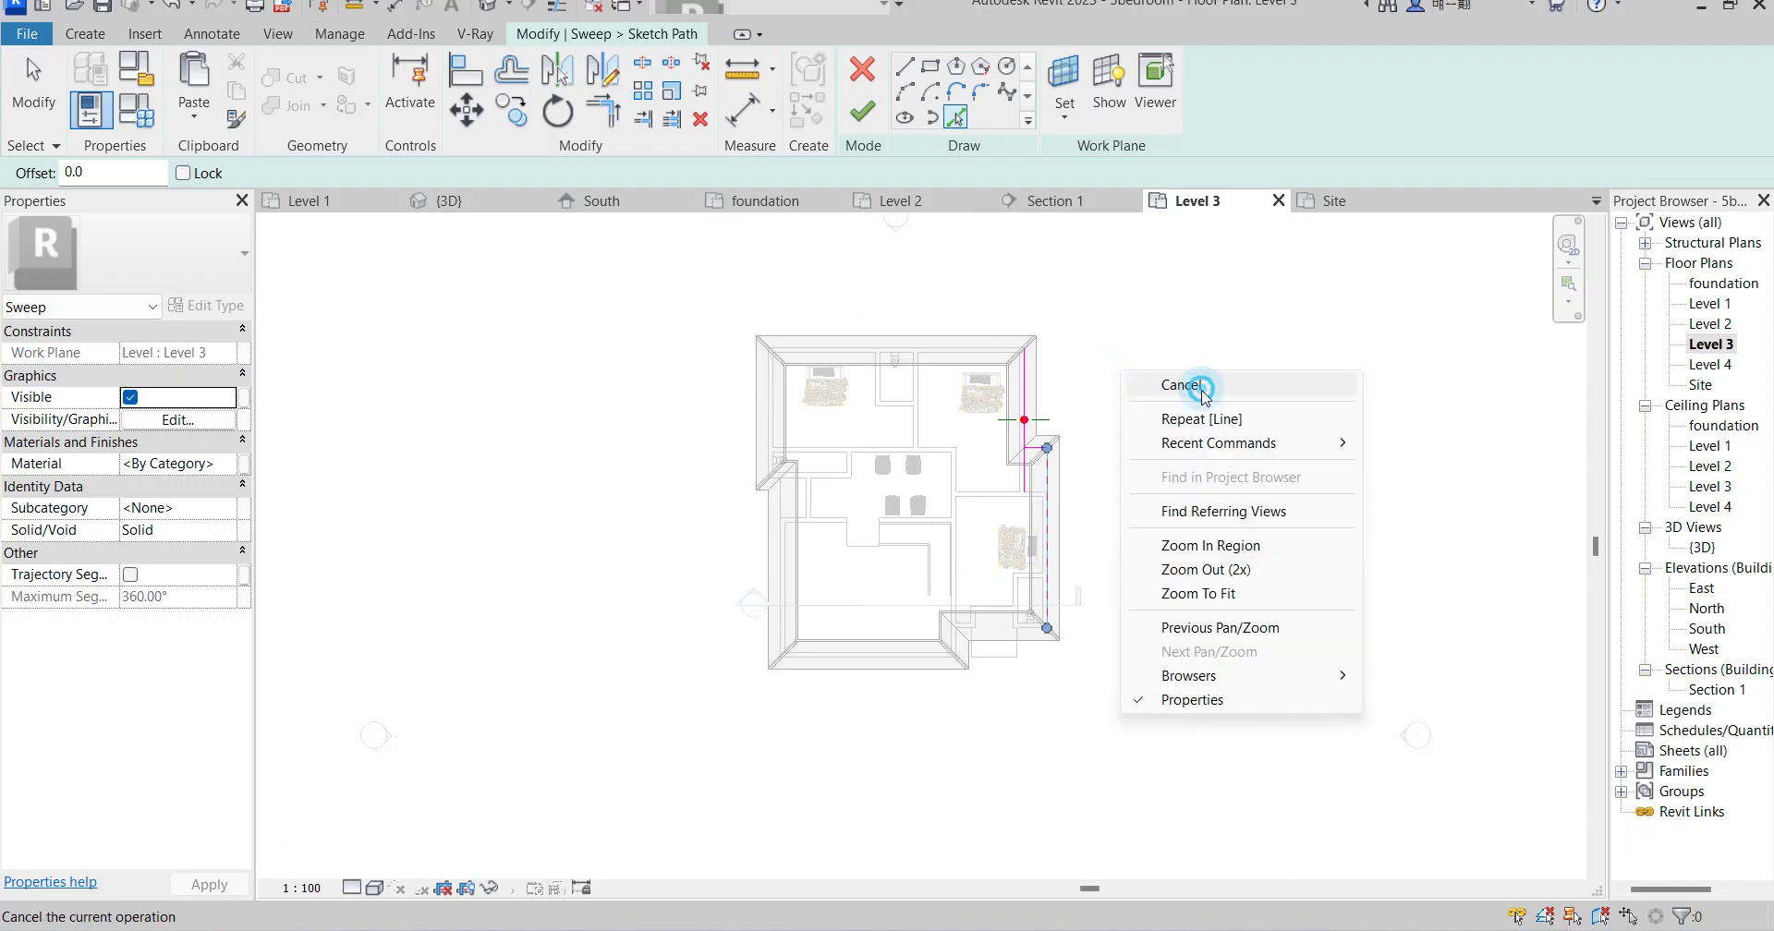
{"action": "left_click", "coordinate": [1174, 382]}
{"action": "scroll", "coordinate": [1047, 439], "scroll_direction": "up", "scroll_amount": 3}
{"action": "left_click", "coordinate": [598, 117]}
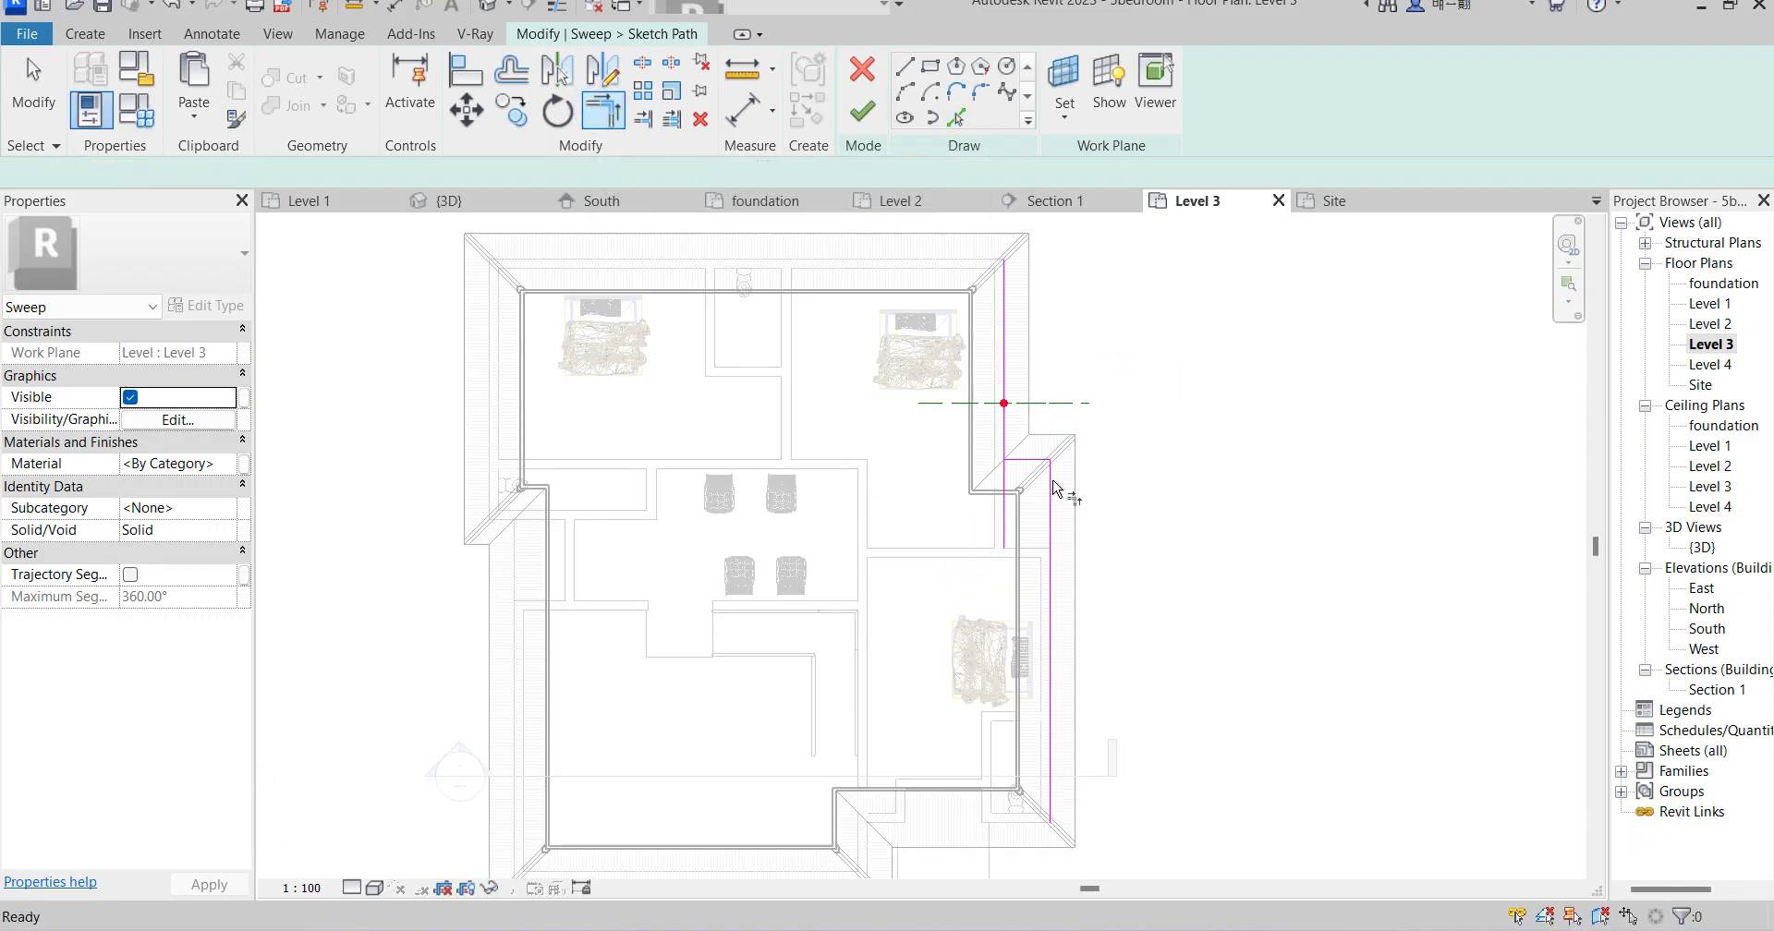
{"action": "scroll", "coordinate": [1016, 492], "scroll_direction": "up", "scroll_amount": 3}
{"action": "left_click", "coordinate": [1016, 464]}
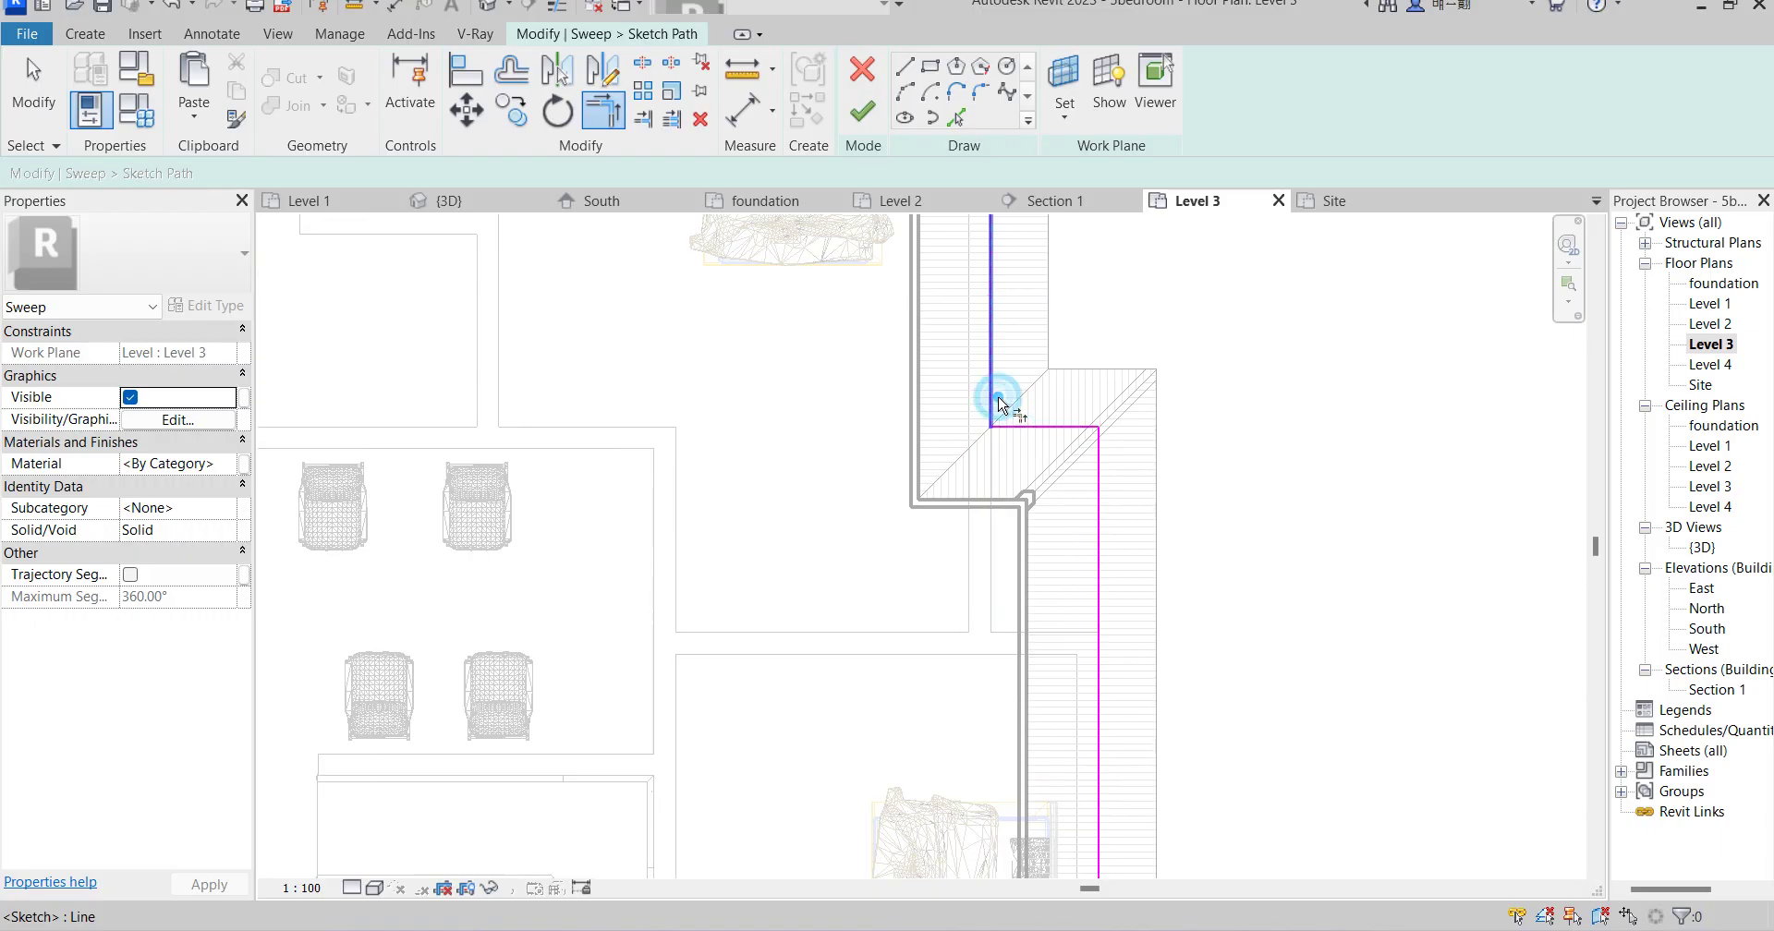
{"action": "scroll", "coordinate": [1000, 403], "scroll_direction": "down", "scroll_amount": 5}
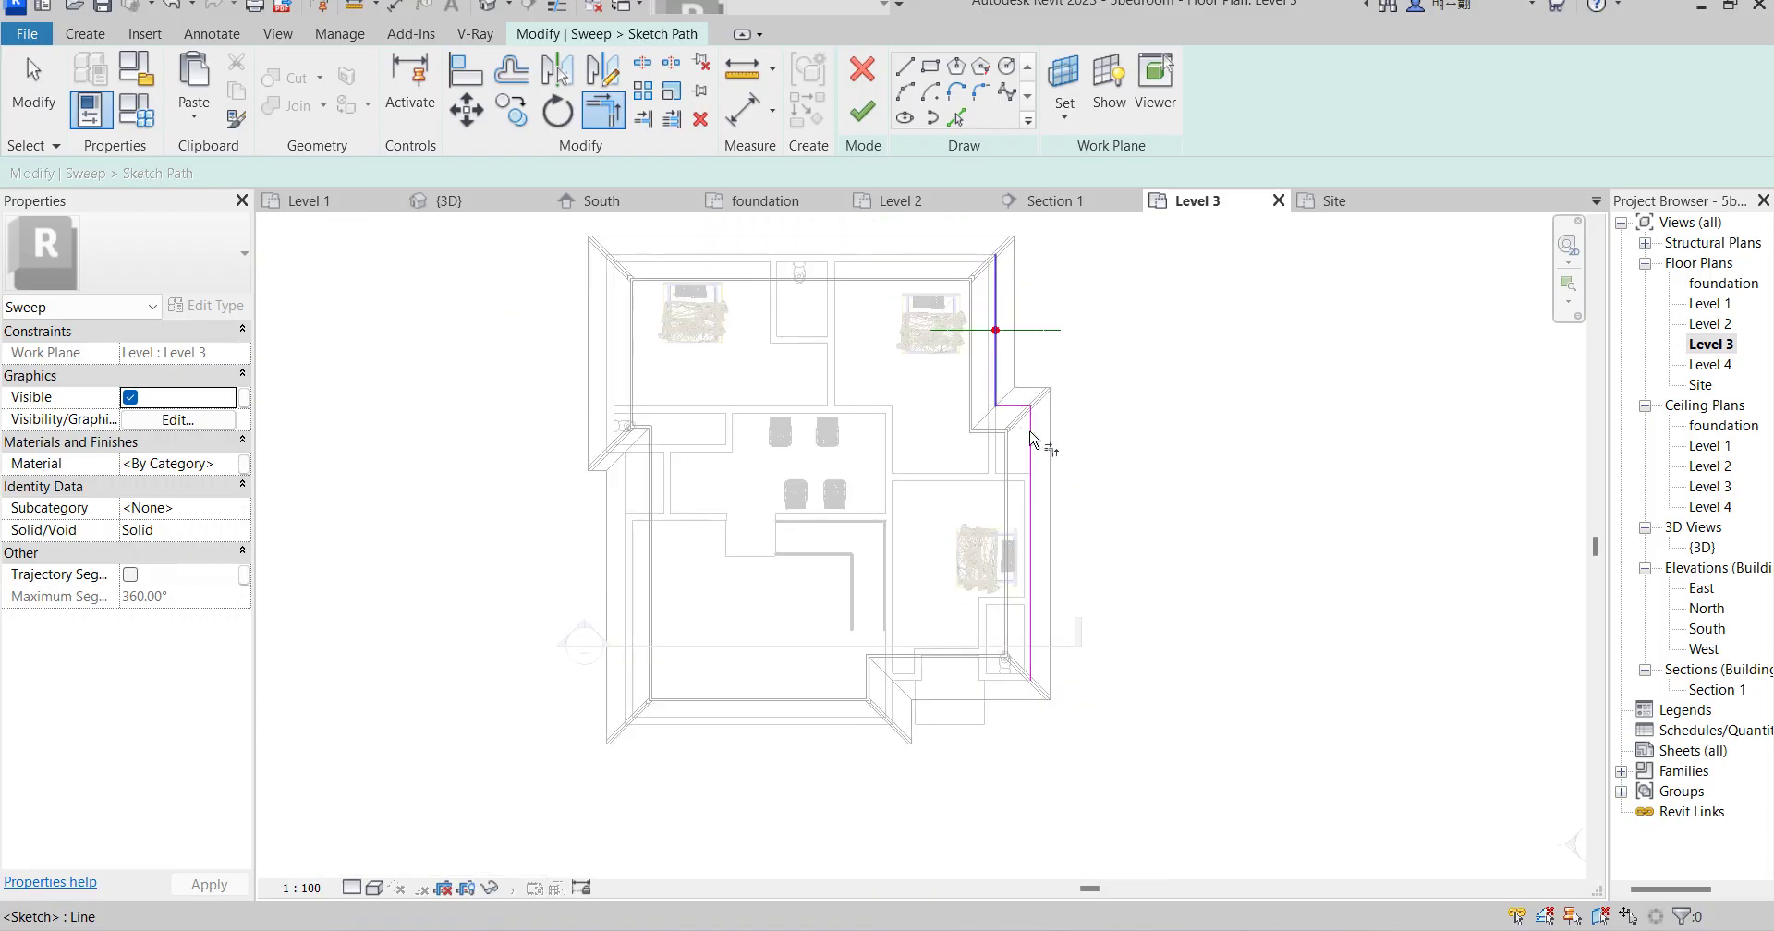
Switch to the Level 2 floor plan and pick the outer faces of the north and upper west walls as path lines.
{"action": "double_click", "coordinate": [1704, 323]}
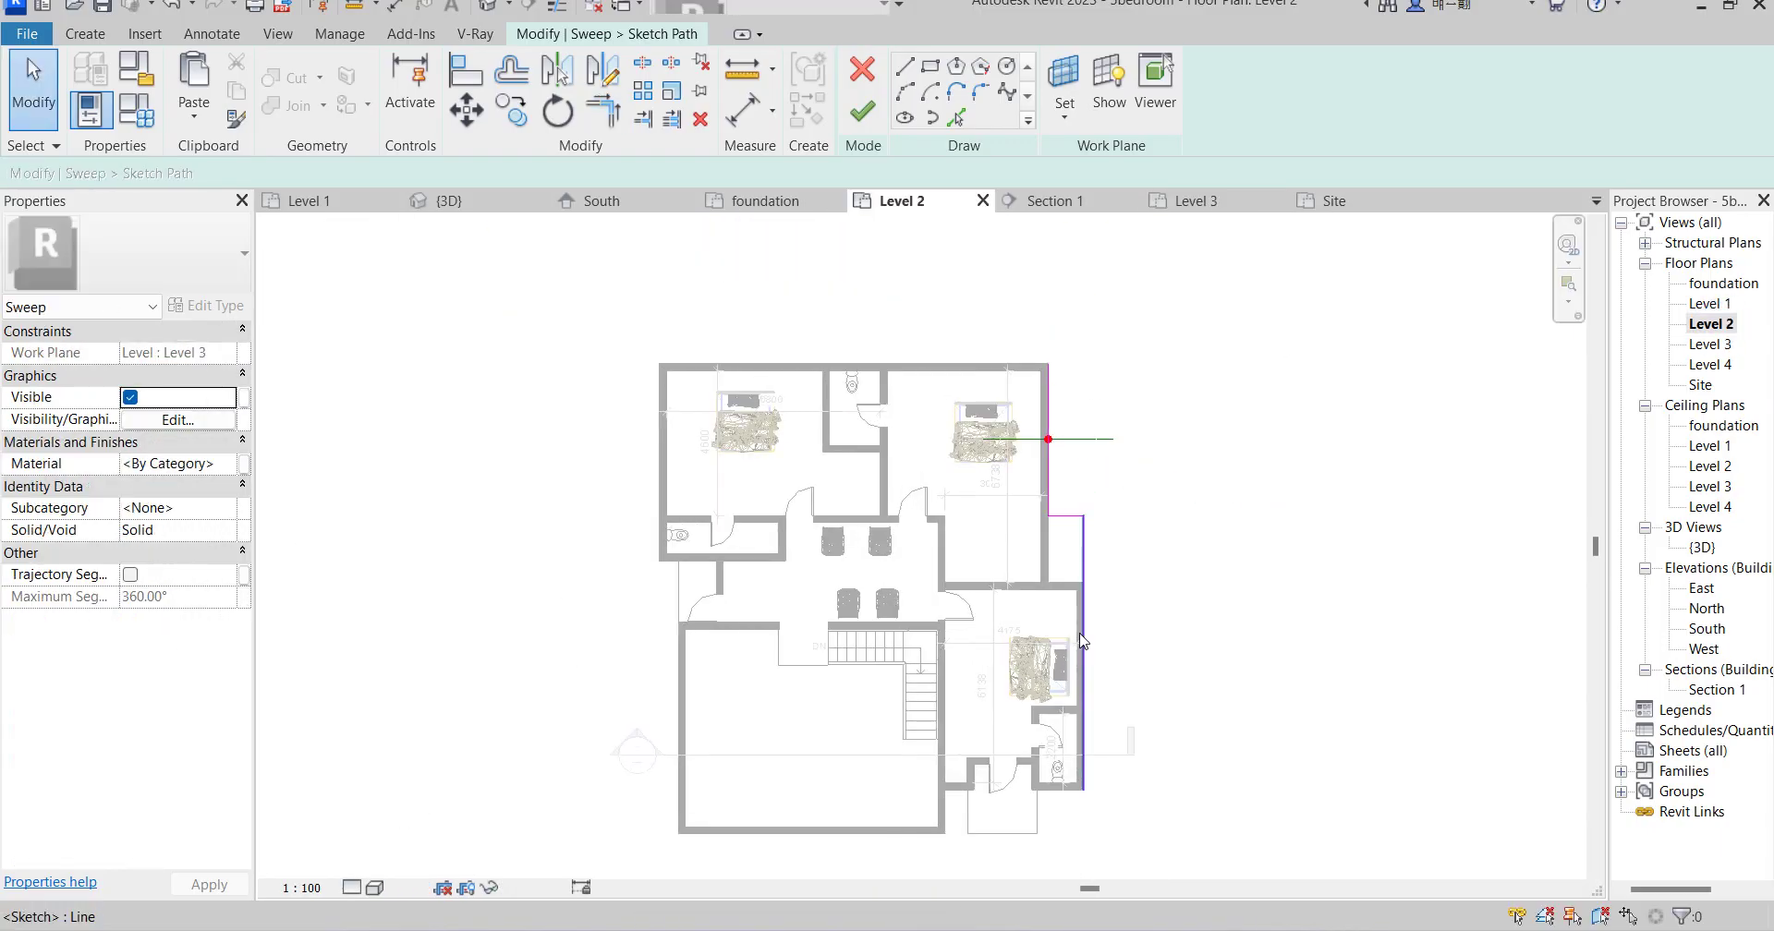
{"action": "scroll", "coordinate": [1083, 641], "scroll_direction": "up", "scroll_amount": 3}
{"action": "scroll", "coordinate": [1083, 745], "scroll_direction": "down", "scroll_amount": 5}
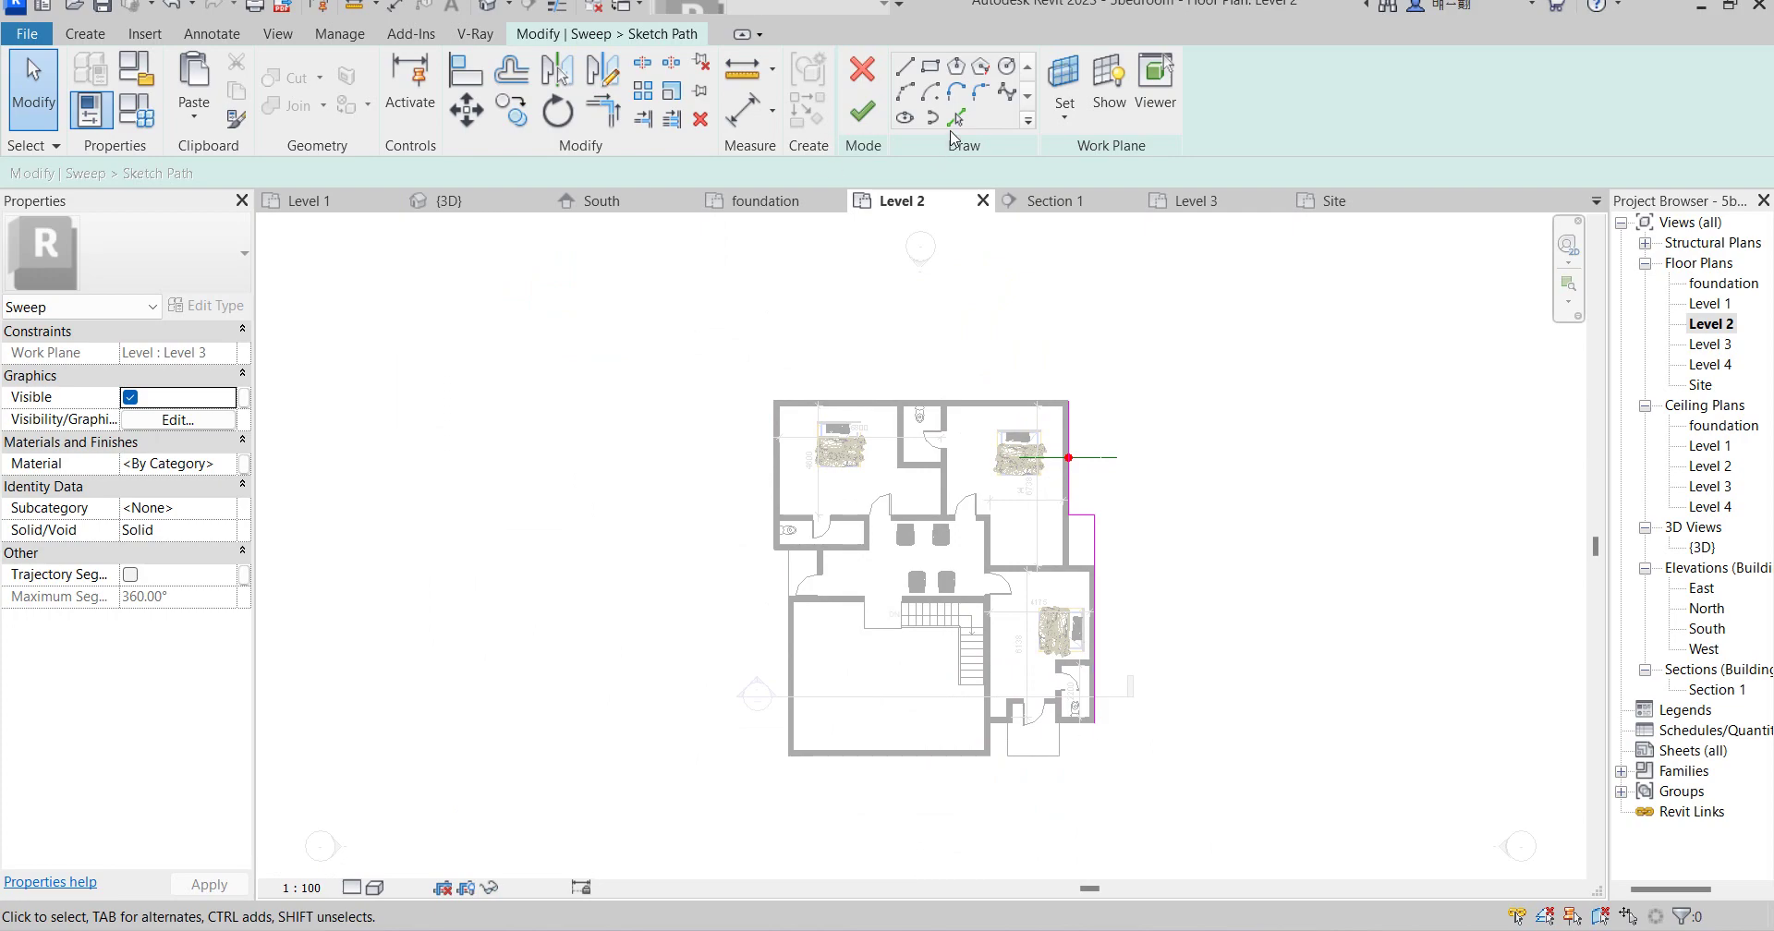
{"action": "left_click", "coordinate": [956, 117]}
{"action": "scroll", "coordinate": [1026, 399], "scroll_direction": "up", "scroll_amount": 3}
{"action": "left_click", "coordinate": [1024, 398]}
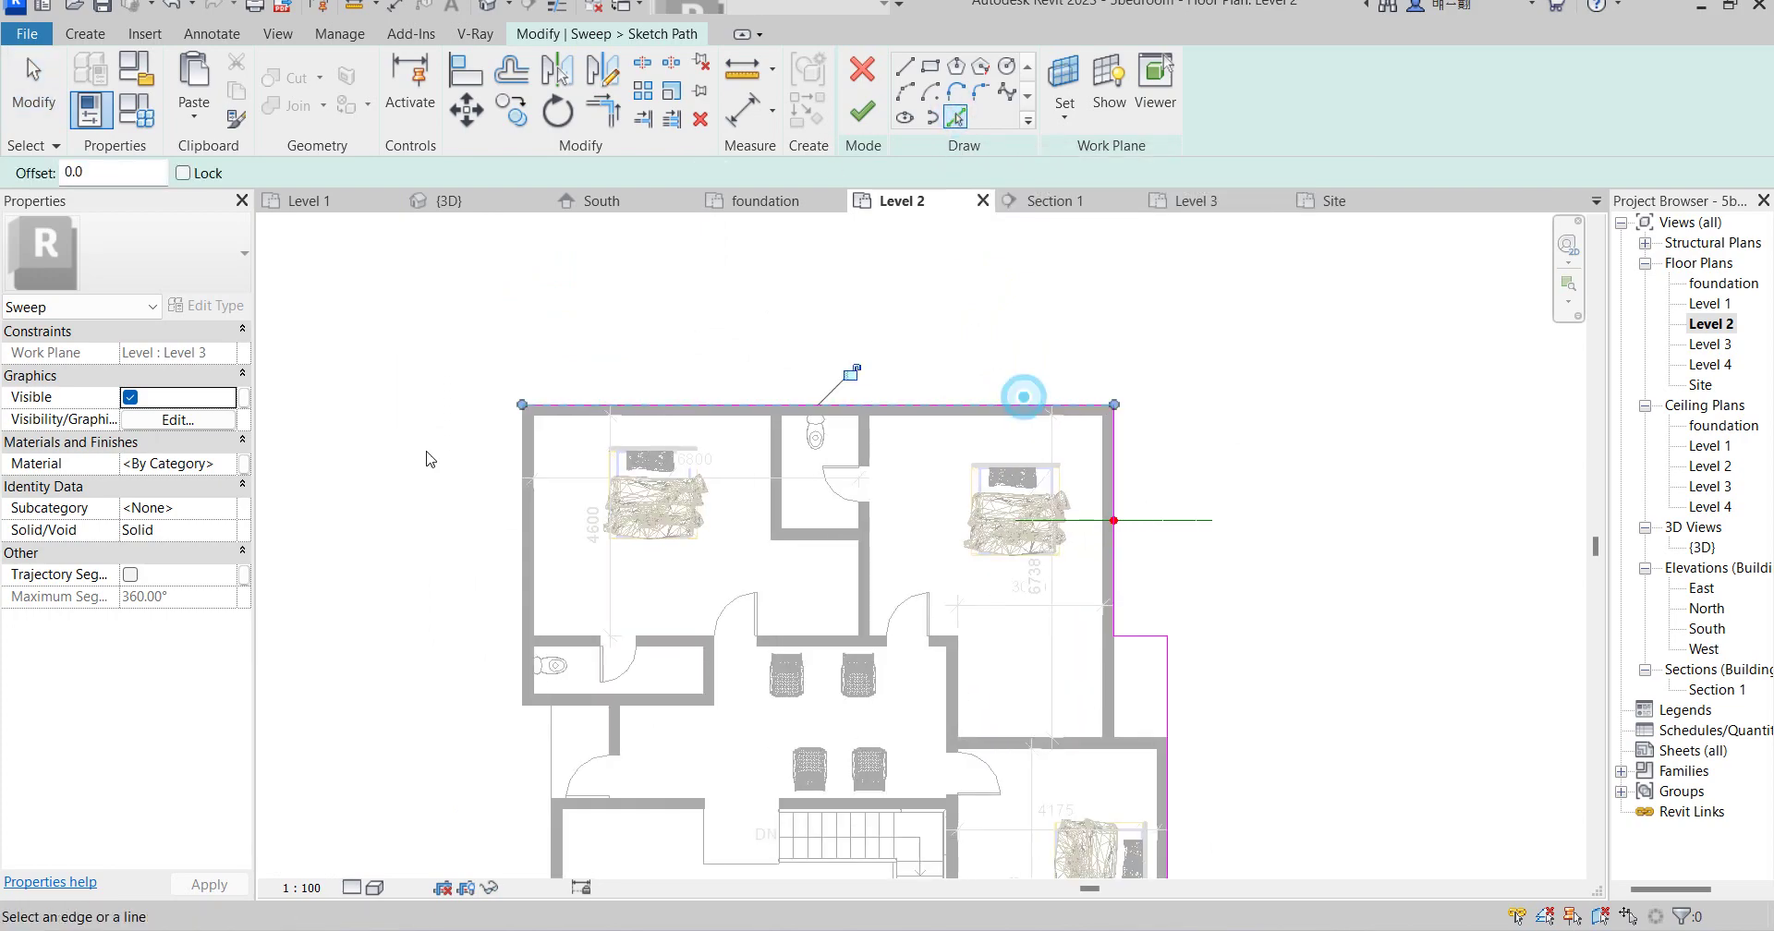
{"action": "left_click", "coordinate": [522, 490]}
Pick the outer faces of the southwest wing's west and south walls as path lines.
{"action": "scroll", "coordinate": [507, 476], "scroll_direction": "down", "scroll_amount": 2}
{"action": "middle_click_drag", "start_coordinate": [507, 476], "coordinate": [586, 448]}
{"action": "scroll", "coordinate": [548, 508], "scroll_direction": "up", "scroll_amount": 2}
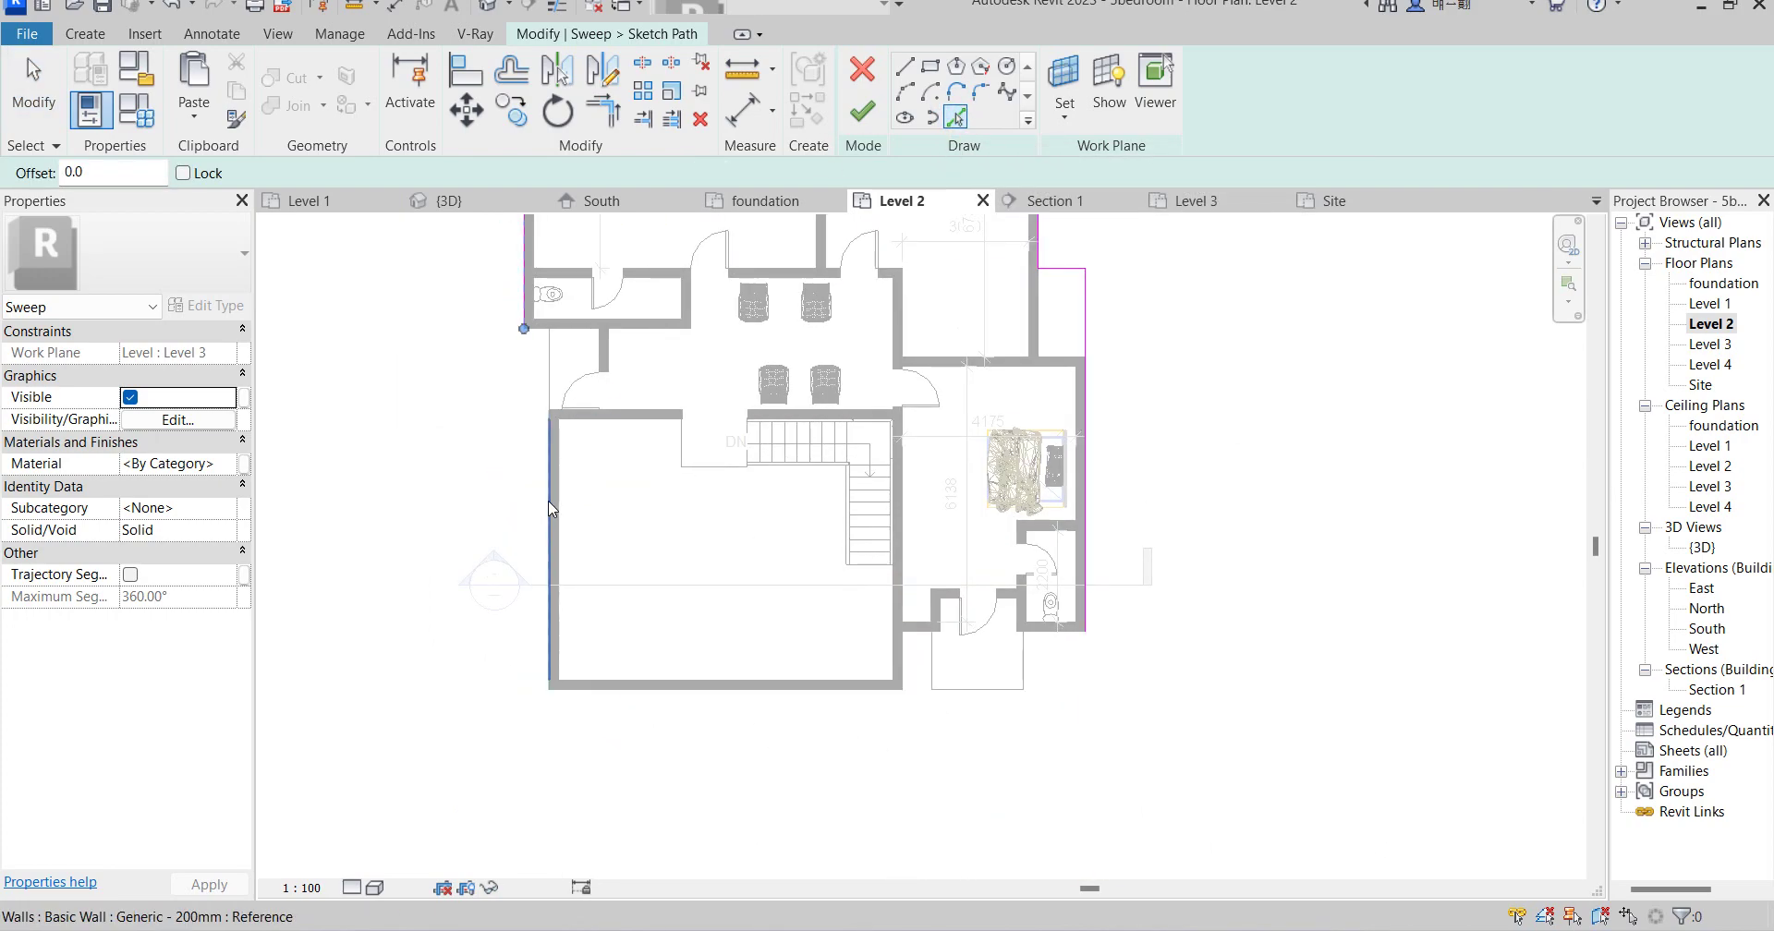
{"action": "scroll", "coordinate": [573, 344], "scroll_direction": "up", "scroll_amount": 3}
{"action": "scroll", "coordinate": [594, 634], "scroll_direction": "down", "scroll_amount": 3}
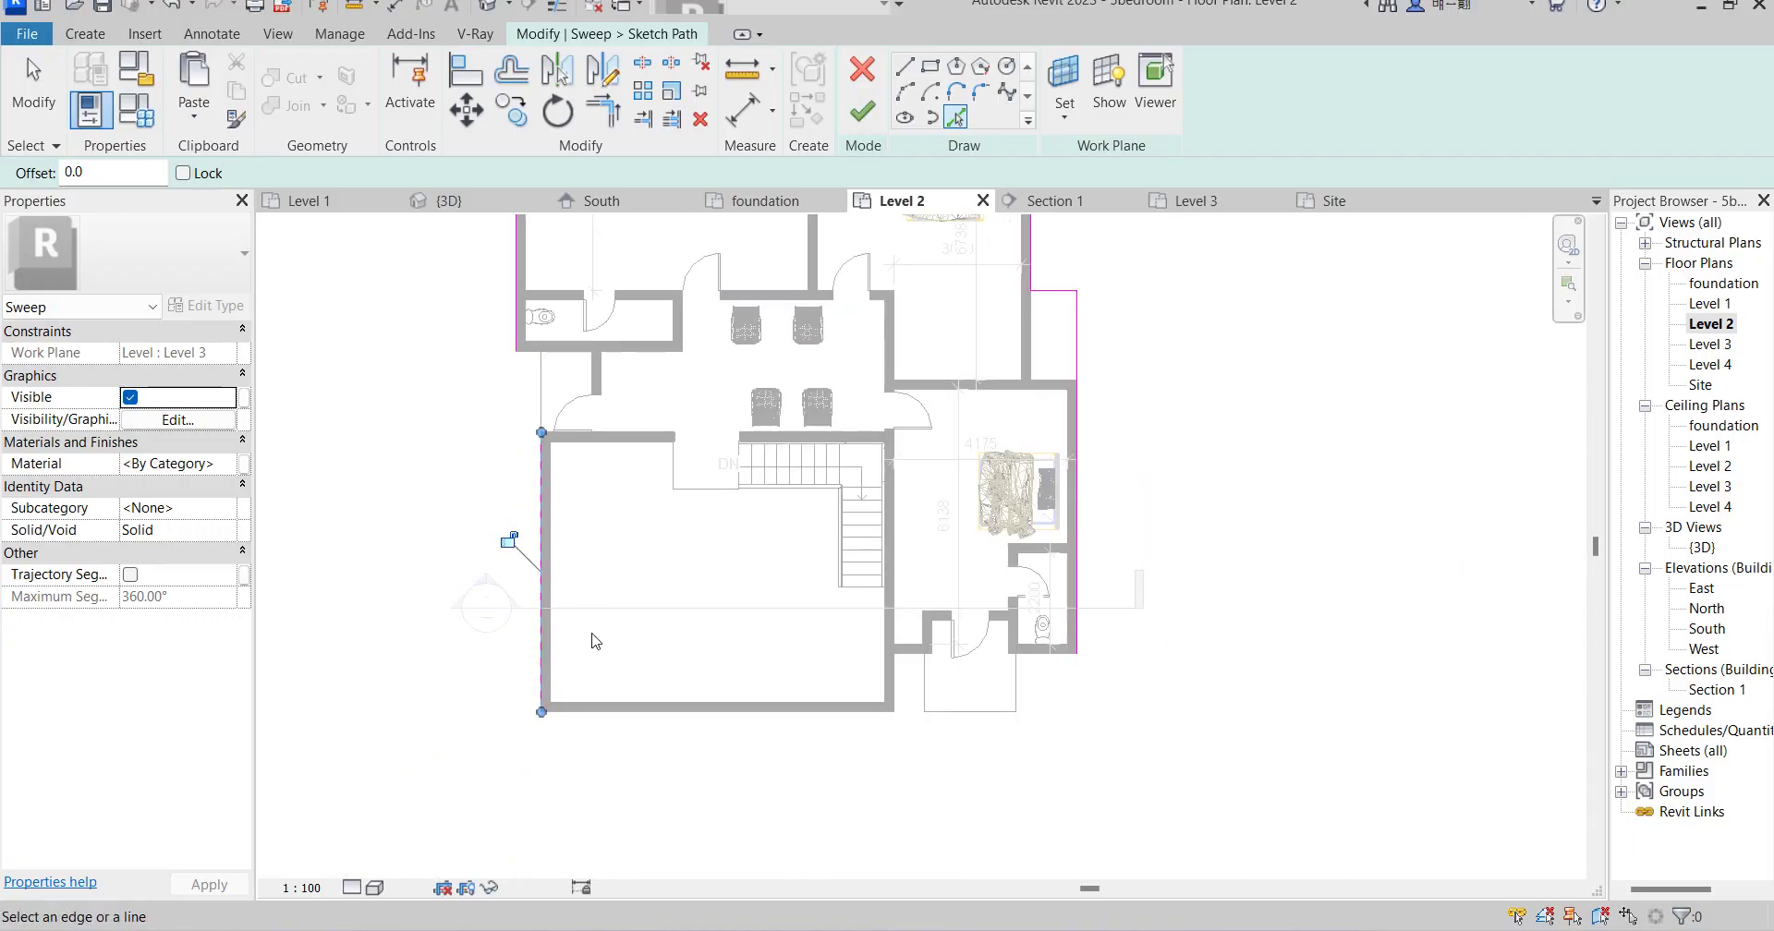
{"action": "scroll", "coordinate": [621, 711], "scroll_direction": "up", "scroll_amount": 2}
{"action": "left_click", "coordinate": [624, 720]}
{"action": "scroll", "coordinate": [624, 725], "scroll_direction": "down", "scroll_amount": 3}
{"action": "scroll", "coordinate": [564, 382], "scroll_direction": "up", "scroll_amount": 3}
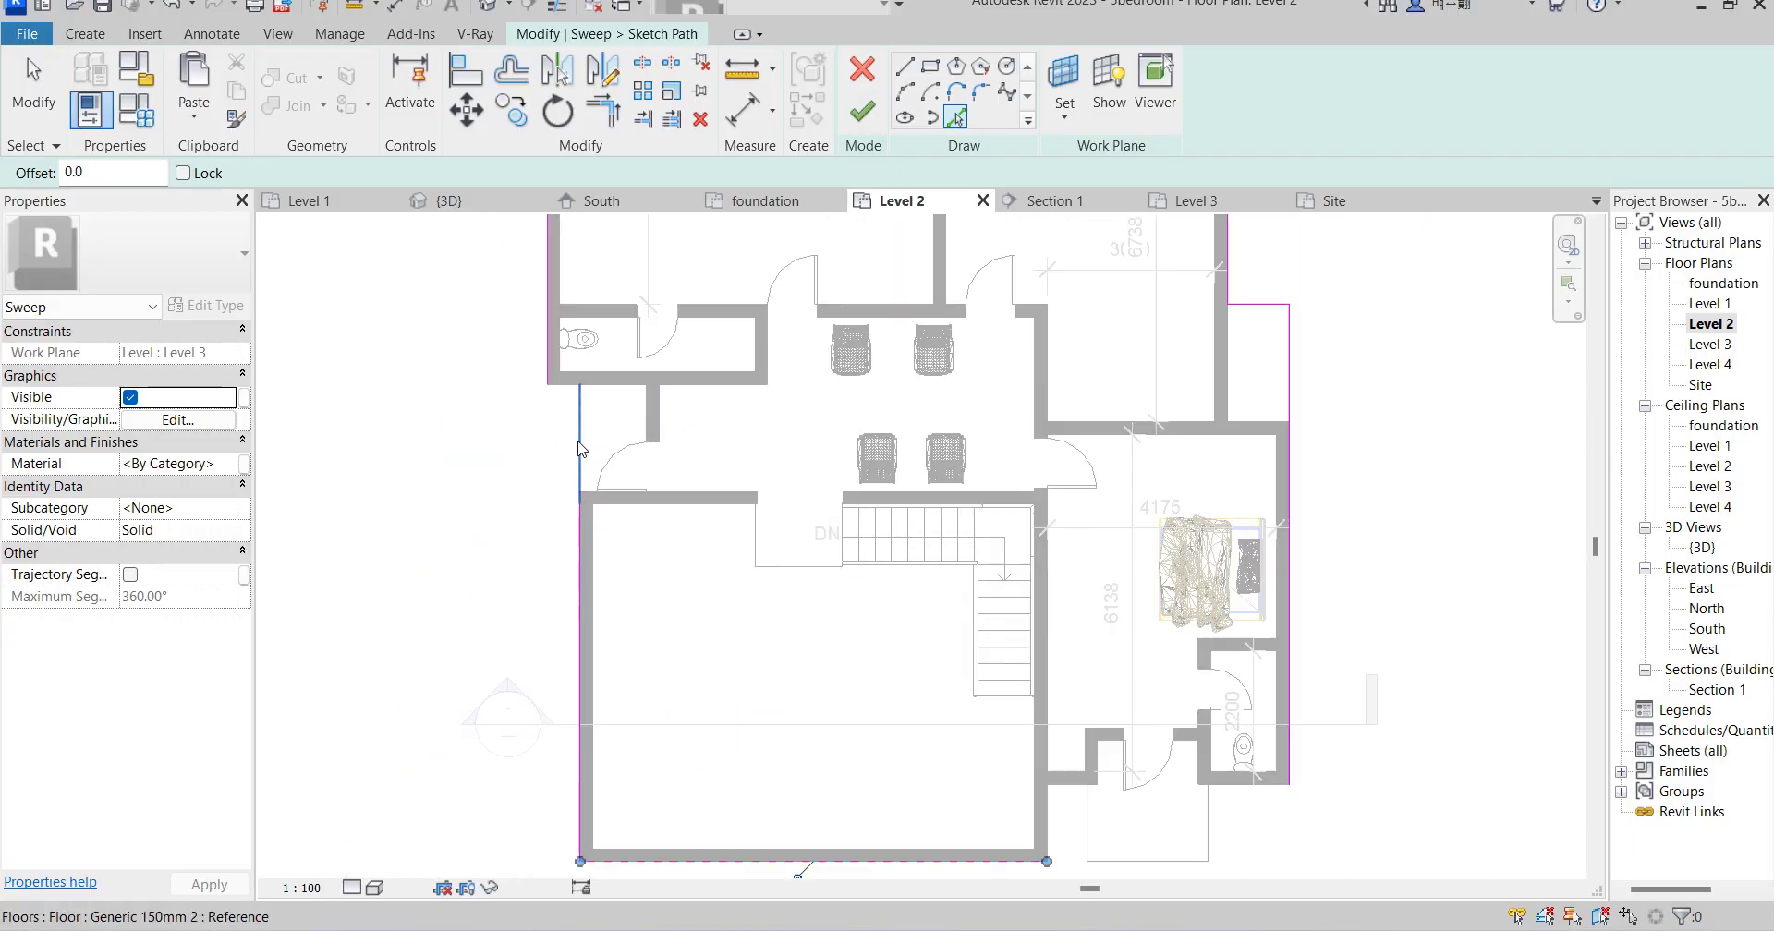
Pick path lines along the west jog wall, the southwest wing's east wall and the short wall beside the south entrance.
{"action": "left_click", "coordinate": [567, 381]}
{"action": "scroll", "coordinate": [904, 543], "scroll_direction": "down", "scroll_amount": 3}
{"action": "scroll", "coordinate": [944, 541], "scroll_direction": "up", "scroll_amount": 3}
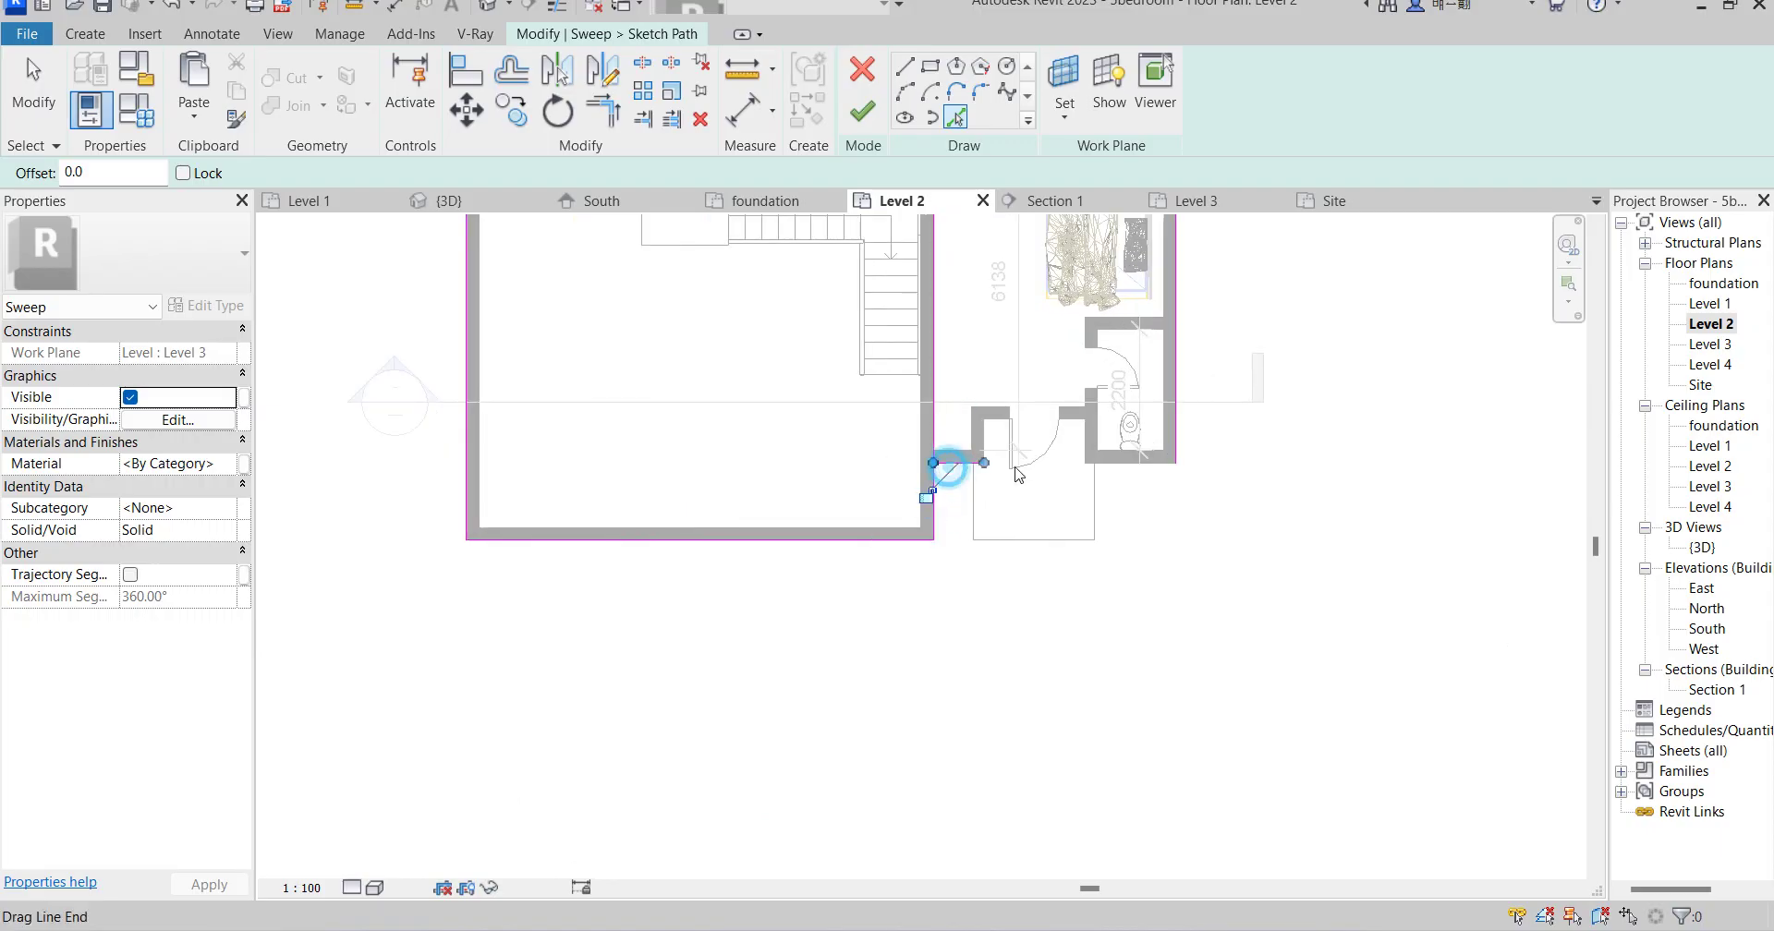
Extend the short path line beside the south entrance to a corner with the lower east wall's line.
{"action": "left_click", "coordinate": [609, 109]}
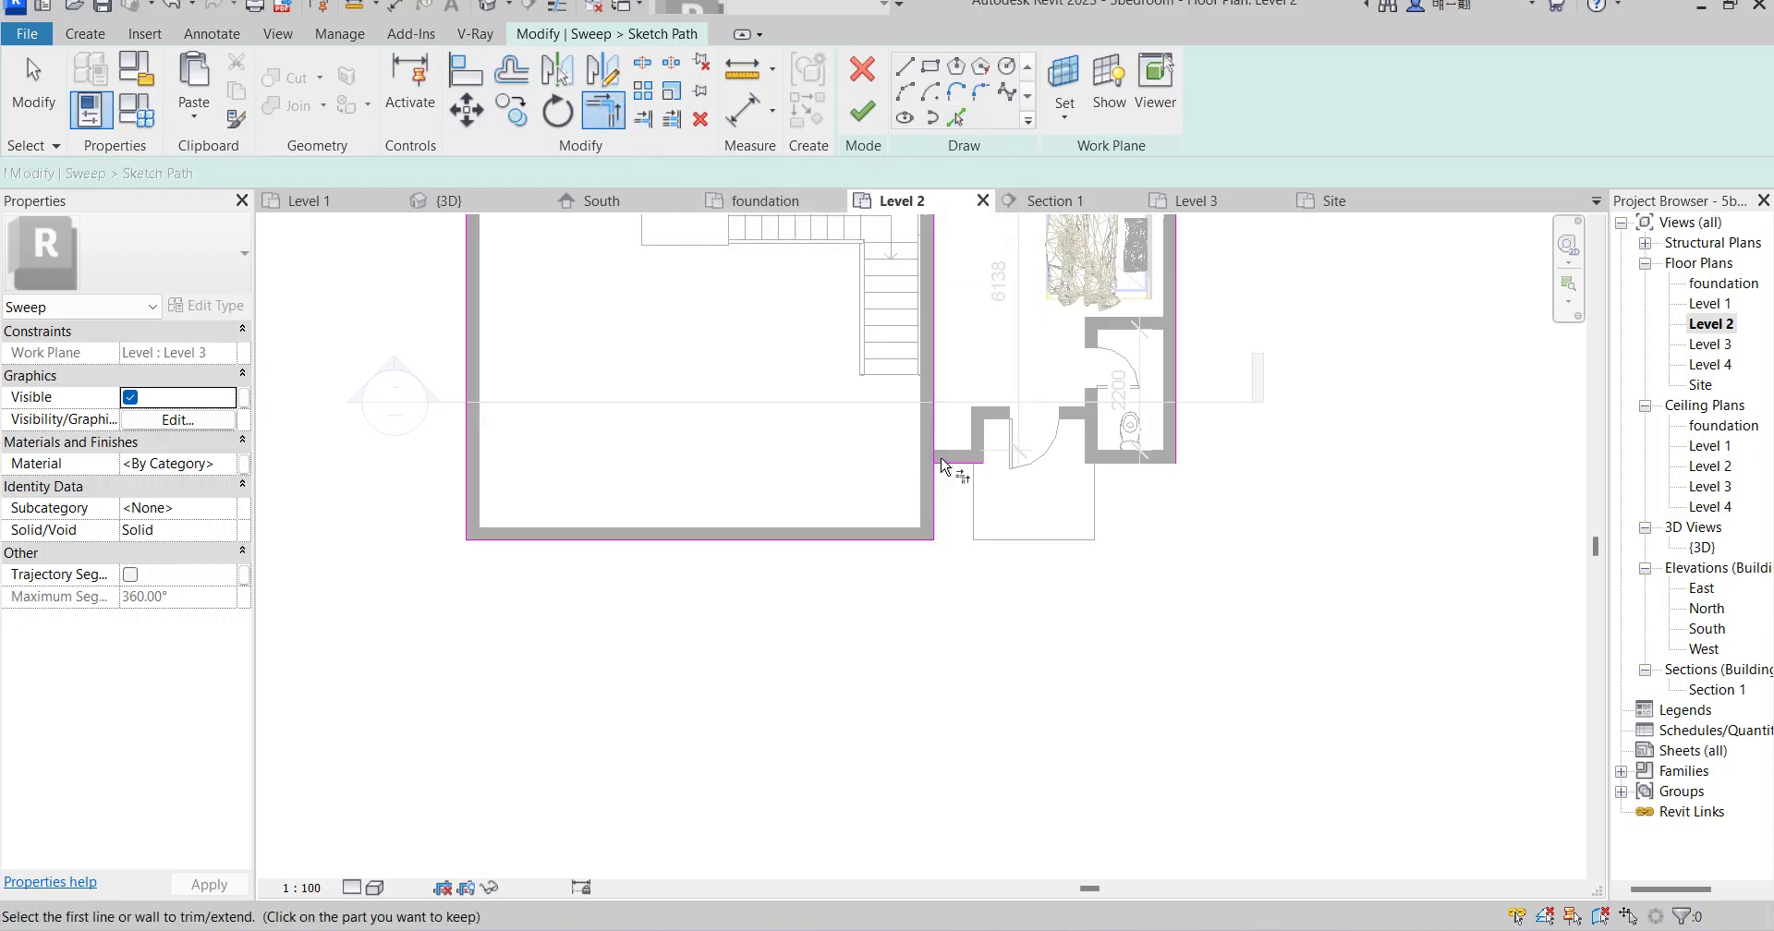
{"action": "left_click", "coordinate": [949, 463]}
{"action": "left_click", "coordinate": [1178, 421]}
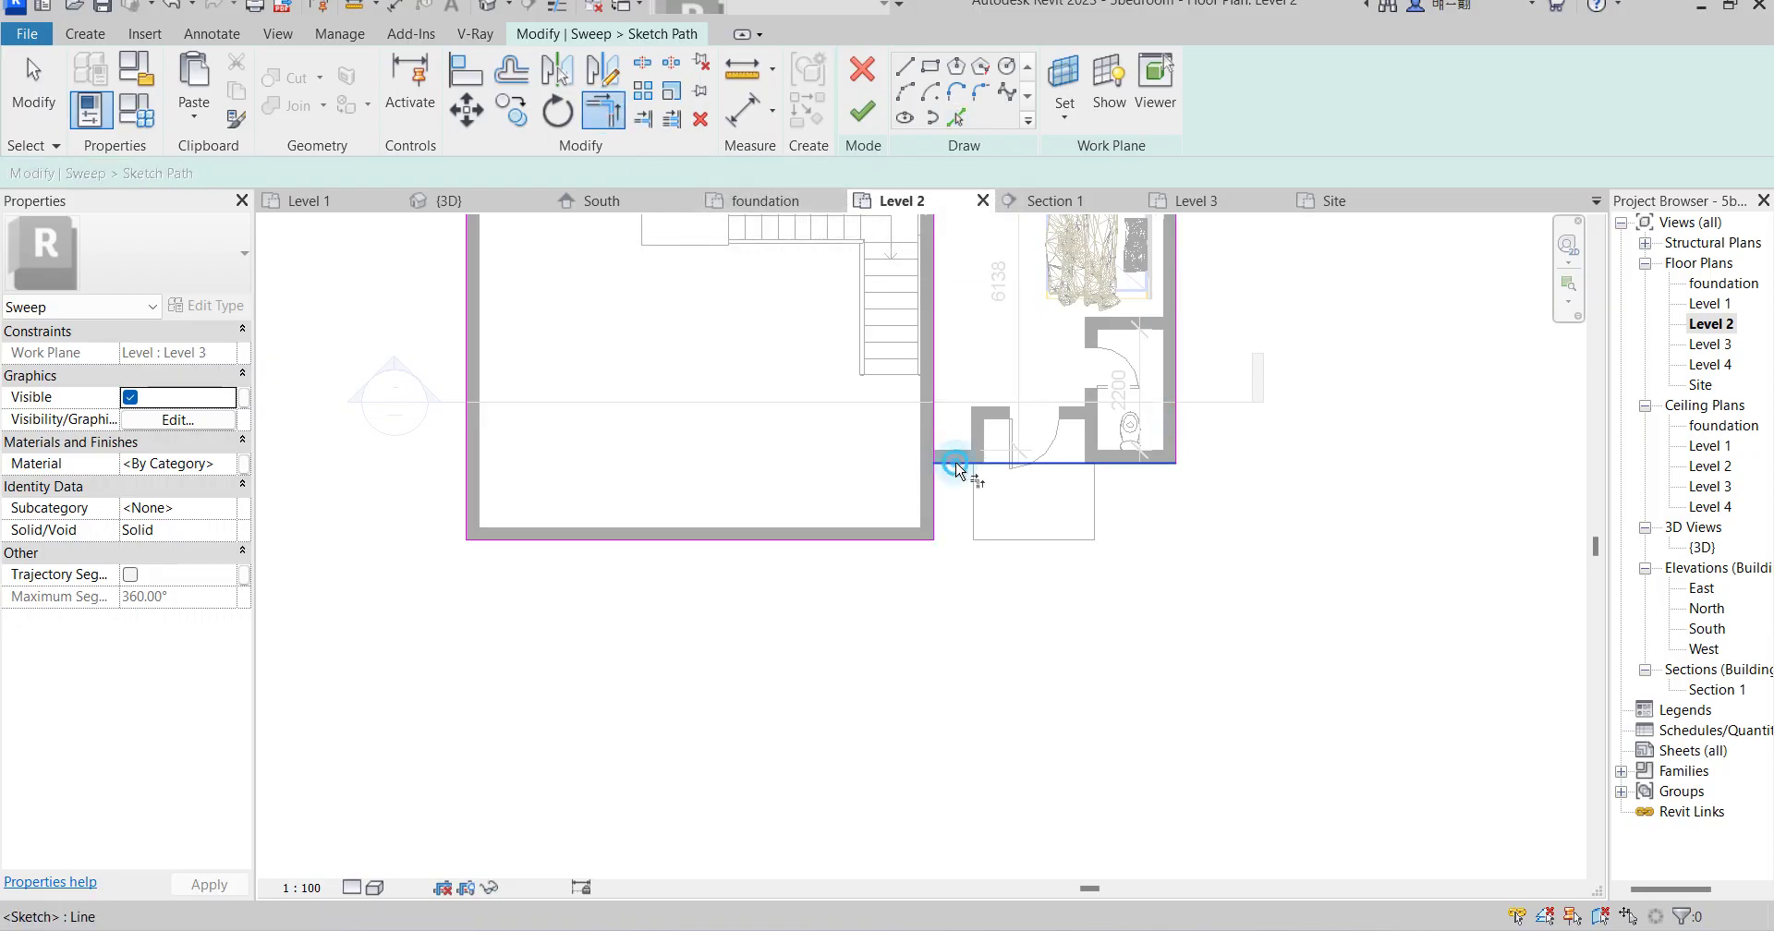
Trim the path lines into corners at the west jog and at the southwest wing's southwest corner.
{"action": "scroll", "coordinate": [904, 554], "scroll_direction": "down", "scroll_amount": 3}
{"action": "scroll", "coordinate": [962, 686], "scroll_direction": "up", "scroll_amount": 5}
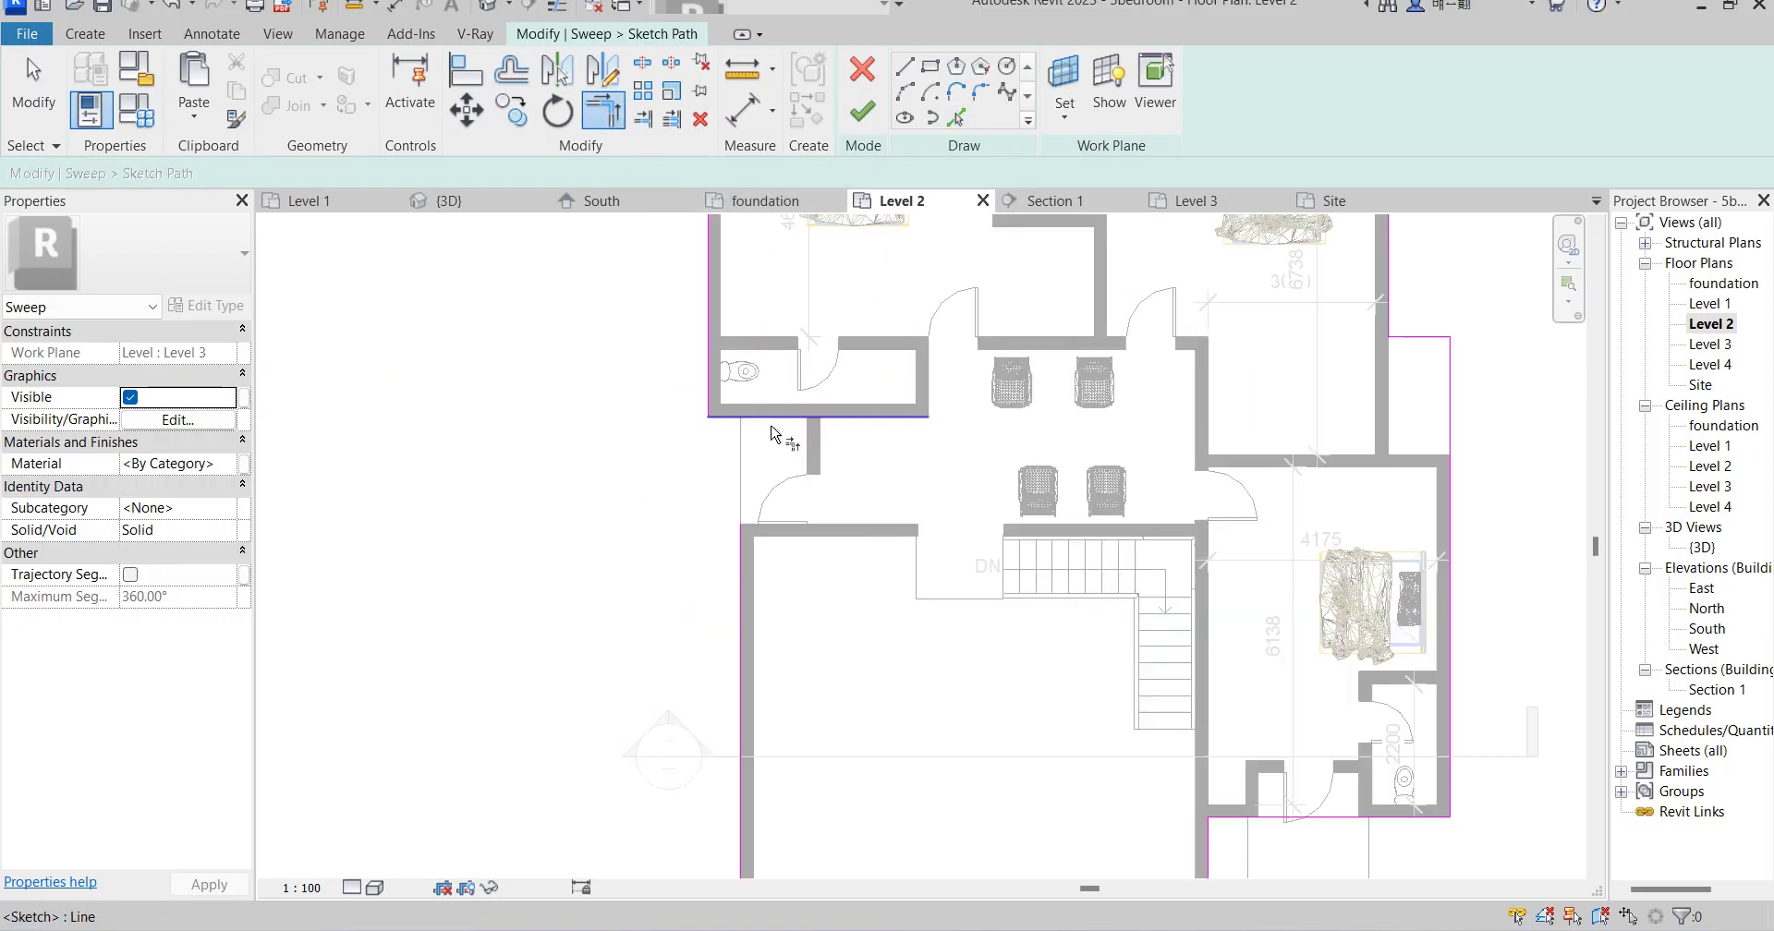
{"action": "left_click", "coordinate": [714, 412]}
{"action": "scroll", "coordinate": [720, 425], "scroll_direction": "down", "scroll_amount": 2}
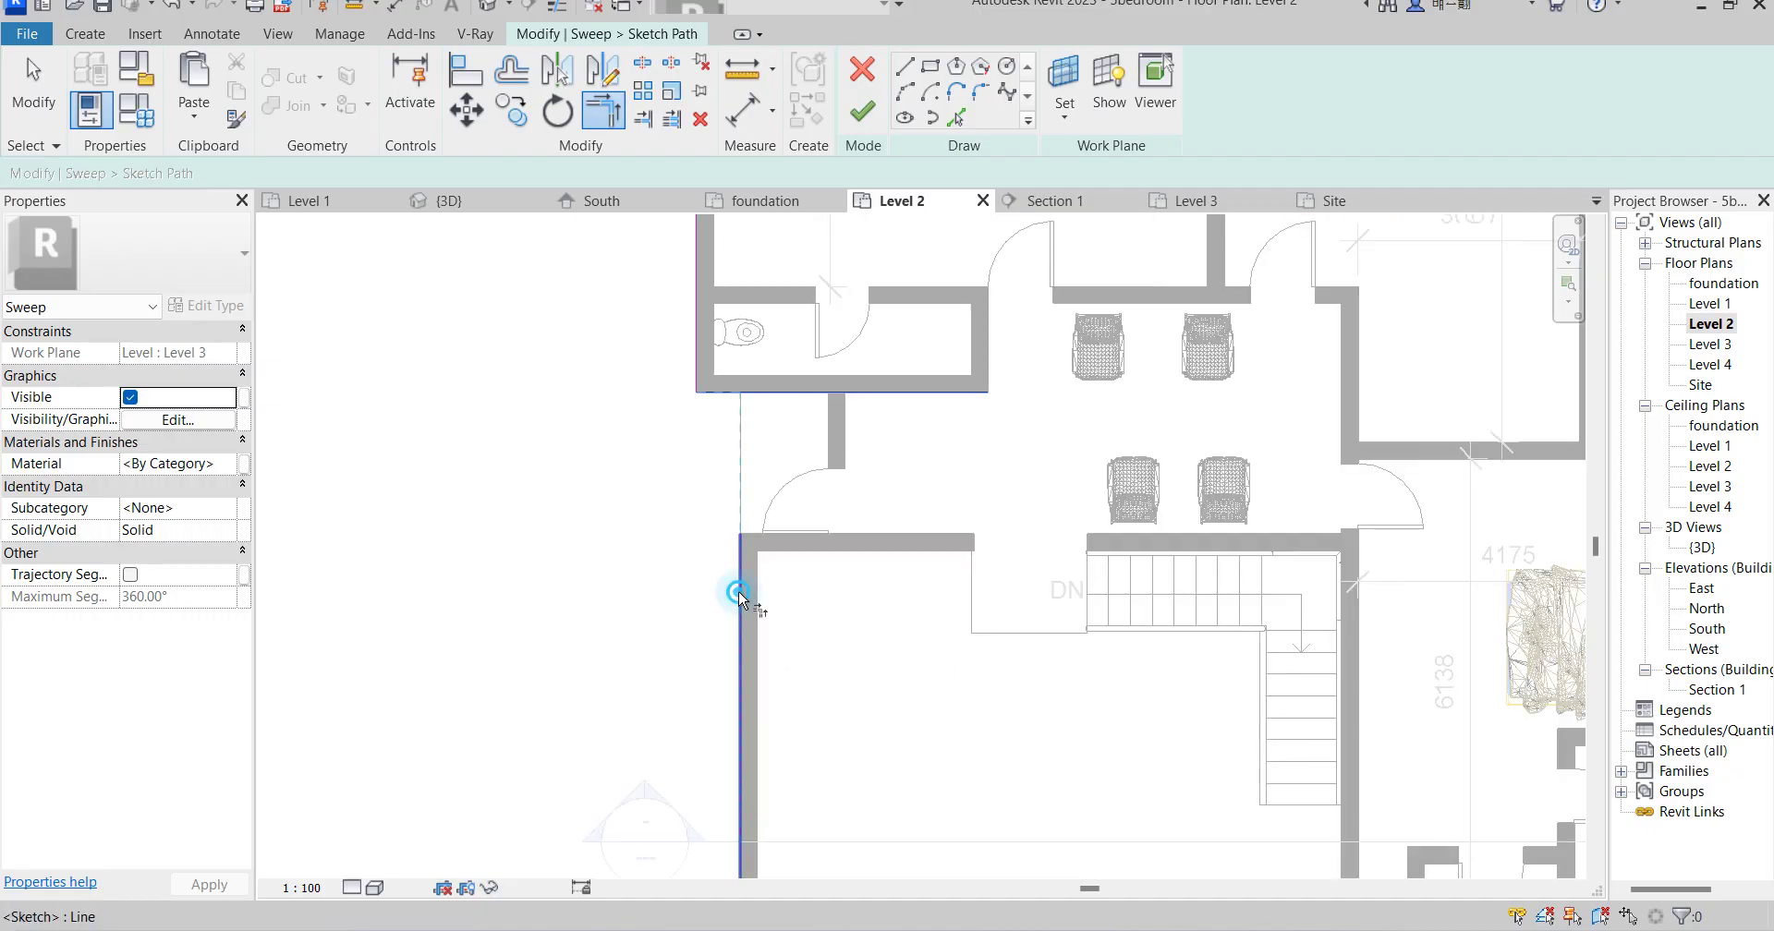
{"action": "left_click", "coordinate": [738, 592]}
{"action": "scroll", "coordinate": [722, 473], "scroll_direction": "down", "scroll_amount": 3}
{"action": "left_click", "coordinate": [723, 468]}
{"action": "left_click", "coordinate": [774, 542]}
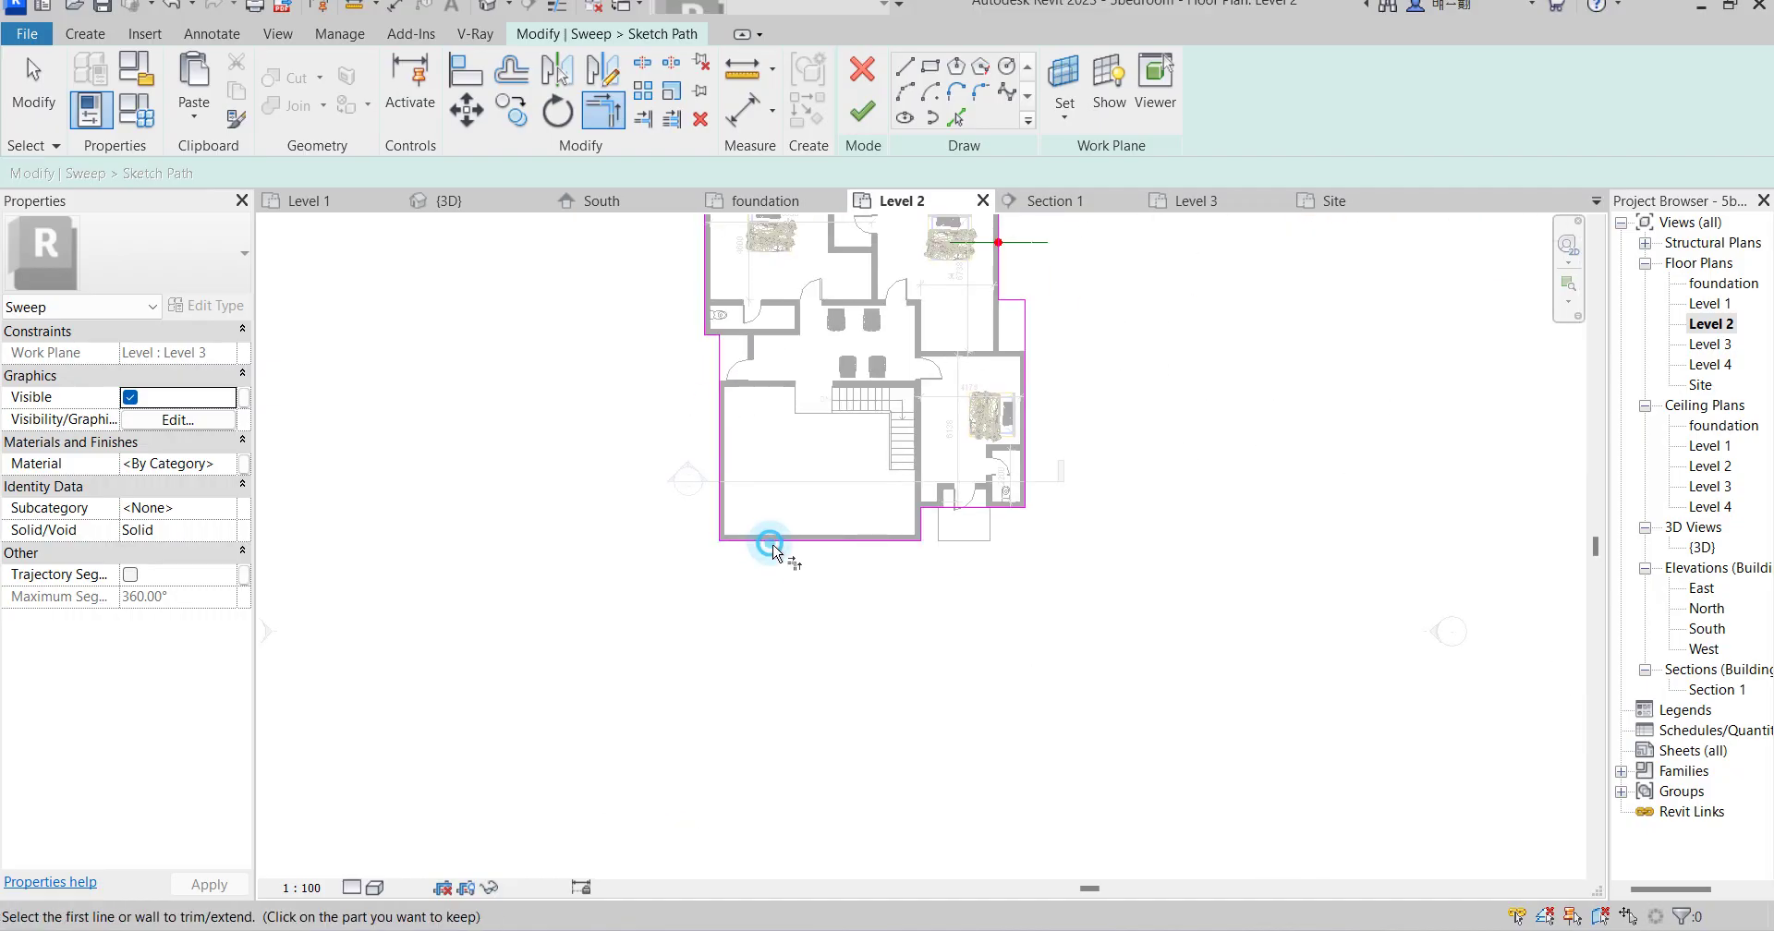
Trim the north and upper east path lines to a corner and finish the sweep path sketch.
{"action": "scroll", "coordinate": [785, 549], "scroll_direction": "down", "scroll_amount": 3}
{"action": "scroll", "coordinate": [842, 491], "scroll_direction": "up", "scroll_amount": 3}
{"action": "scroll", "coordinate": [739, 545], "scroll_direction": "up", "scroll_amount": 3}
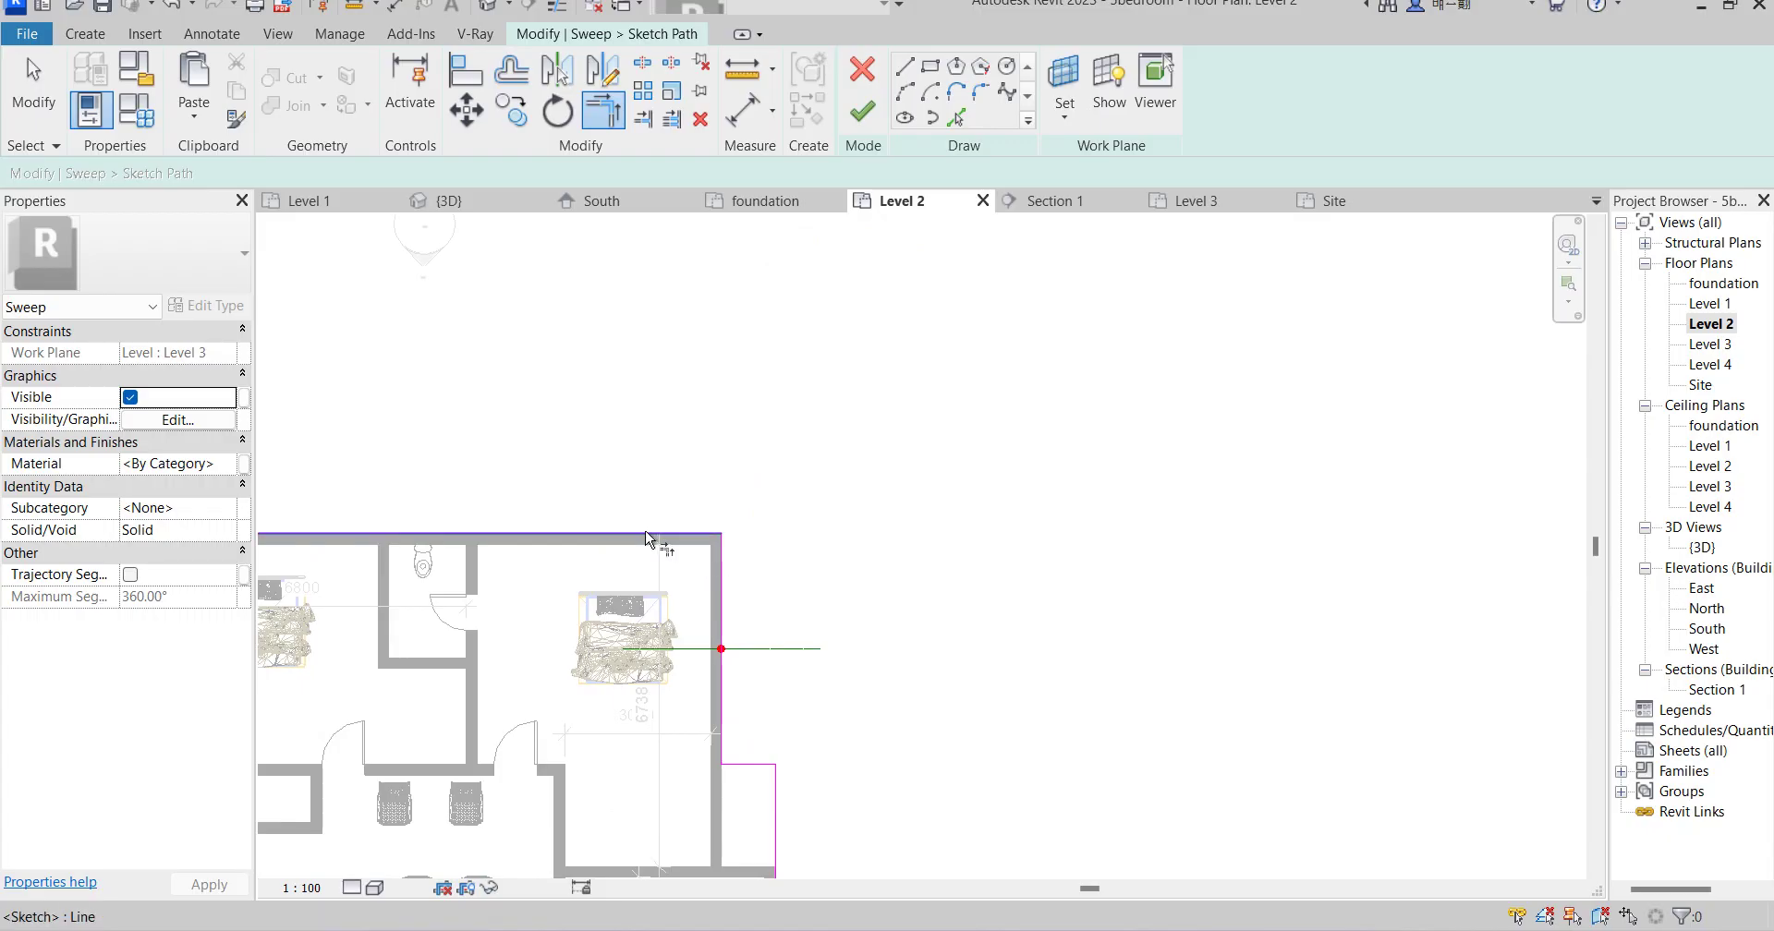
{"action": "left_click", "coordinate": [721, 573]}
{"action": "left_click", "coordinate": [722, 567]}
{"action": "left_click", "coordinate": [862, 112]}
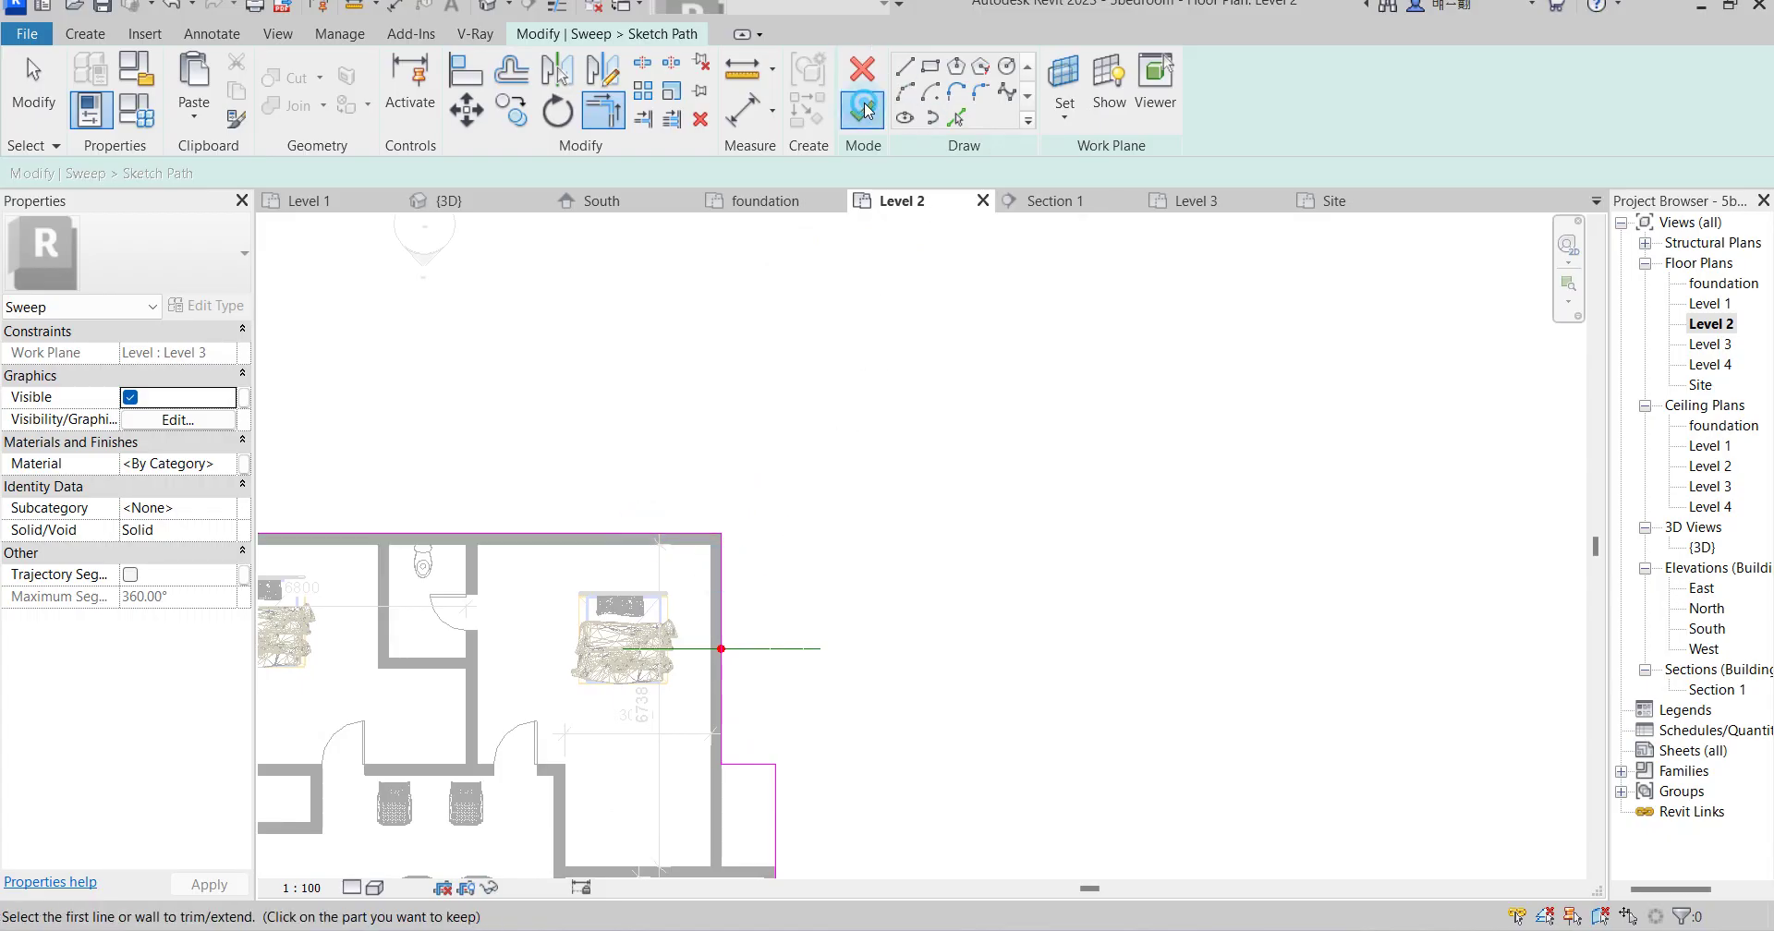
Start editing the sweep's profile in the South elevation.
{"action": "scroll", "coordinate": [836, 462], "scroll_direction": "down", "scroll_amount": 4}
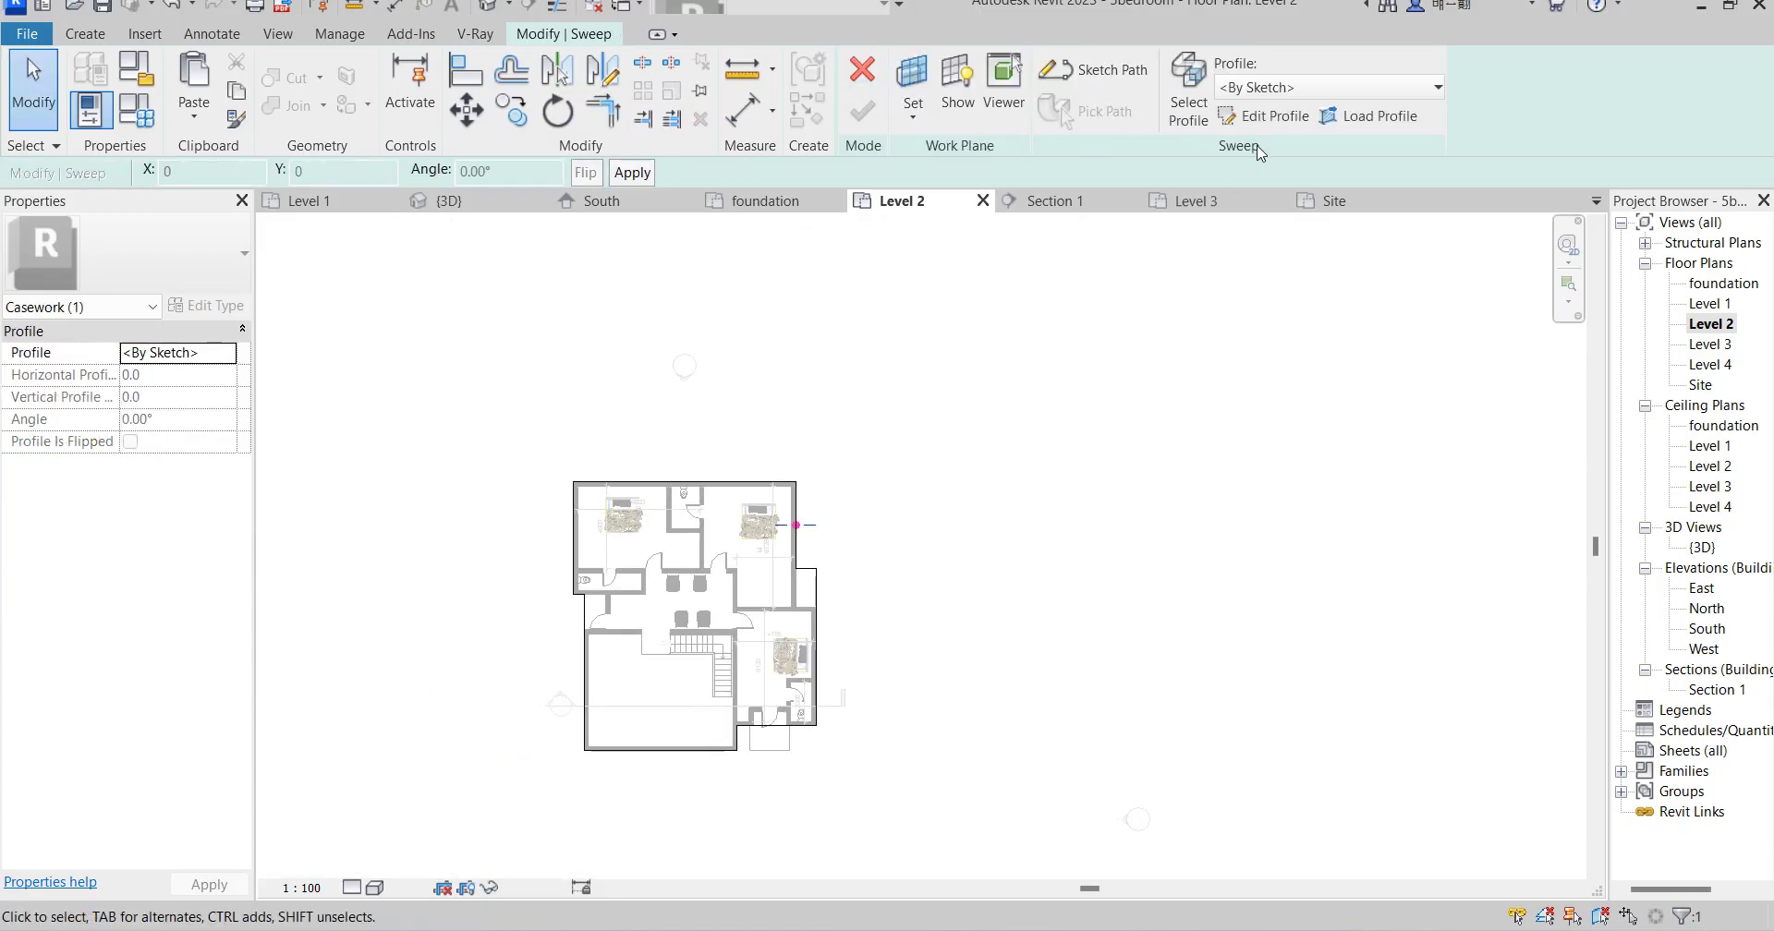
{"action": "left_click", "coordinate": [1264, 118]}
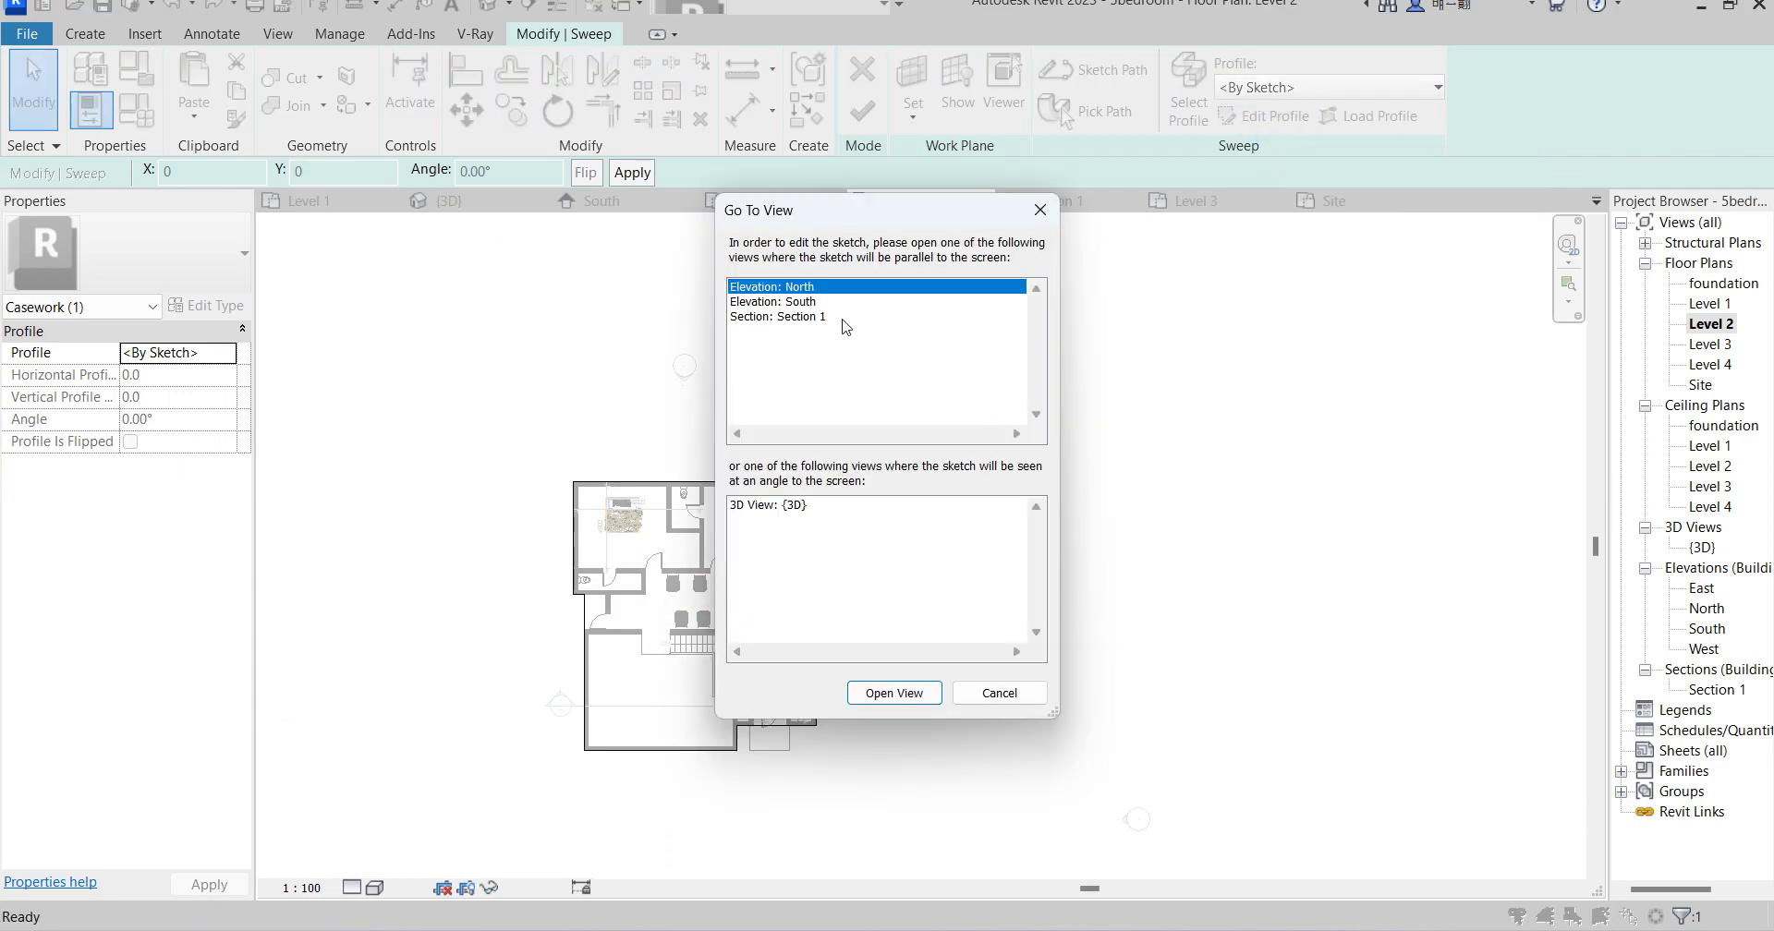
{"action": "left_click", "coordinate": [804, 302]}
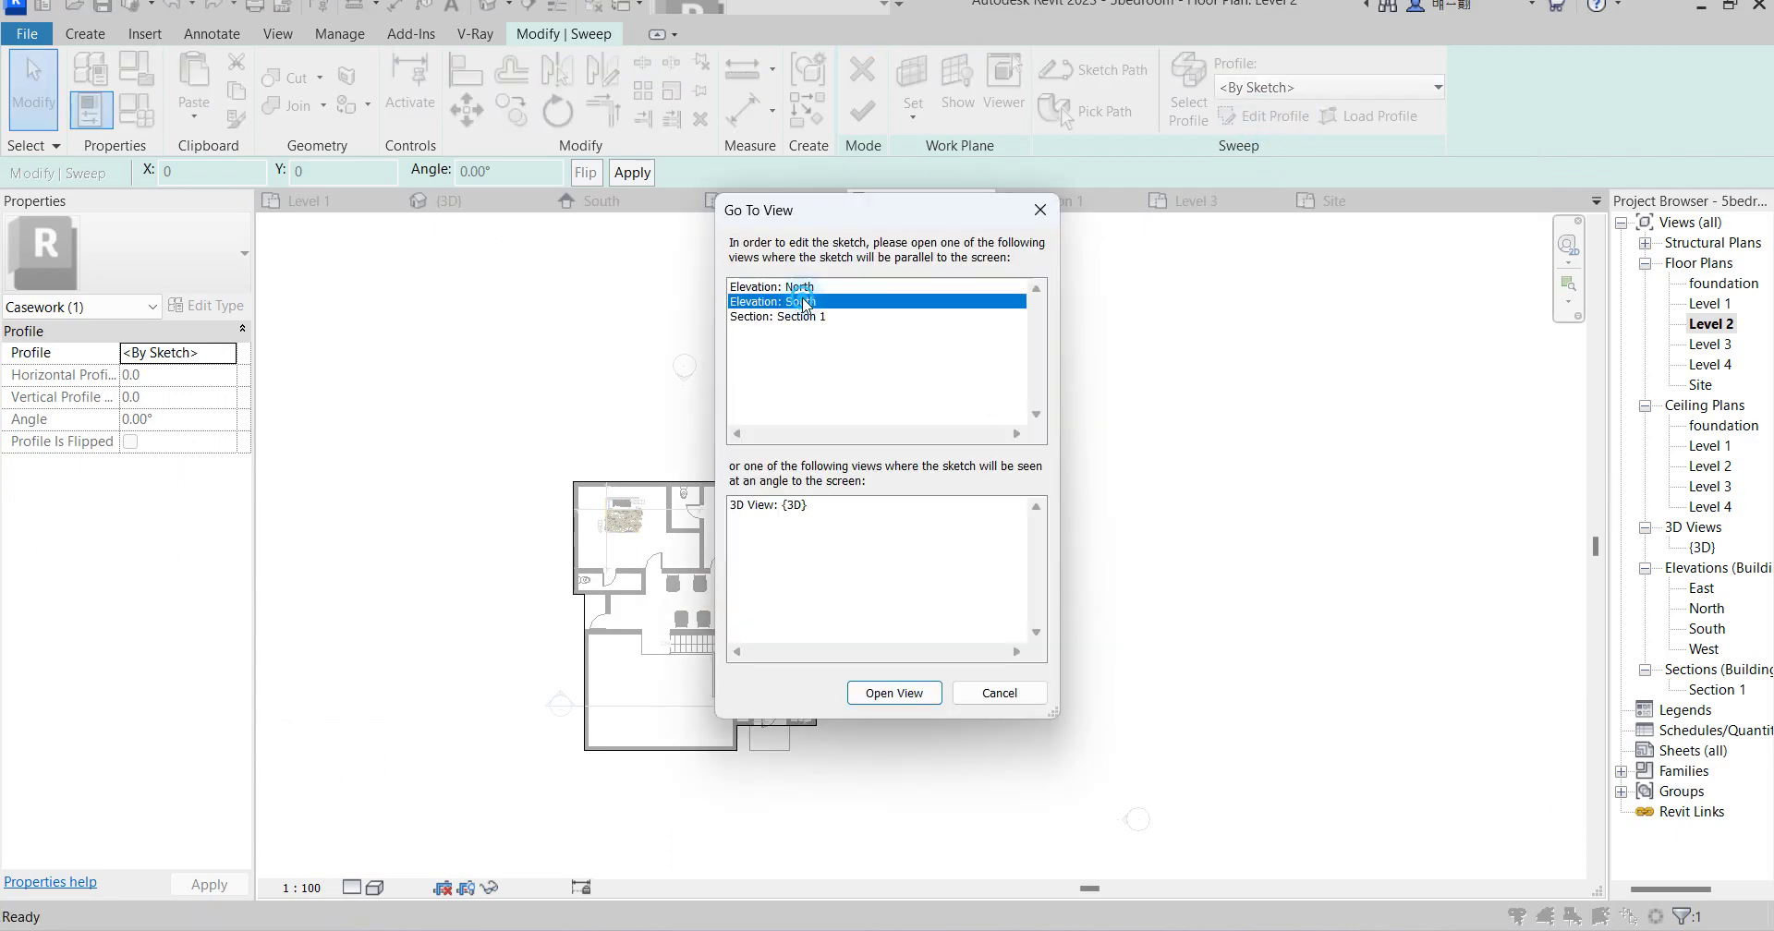
{"action": "left_click", "coordinate": [921, 701]}
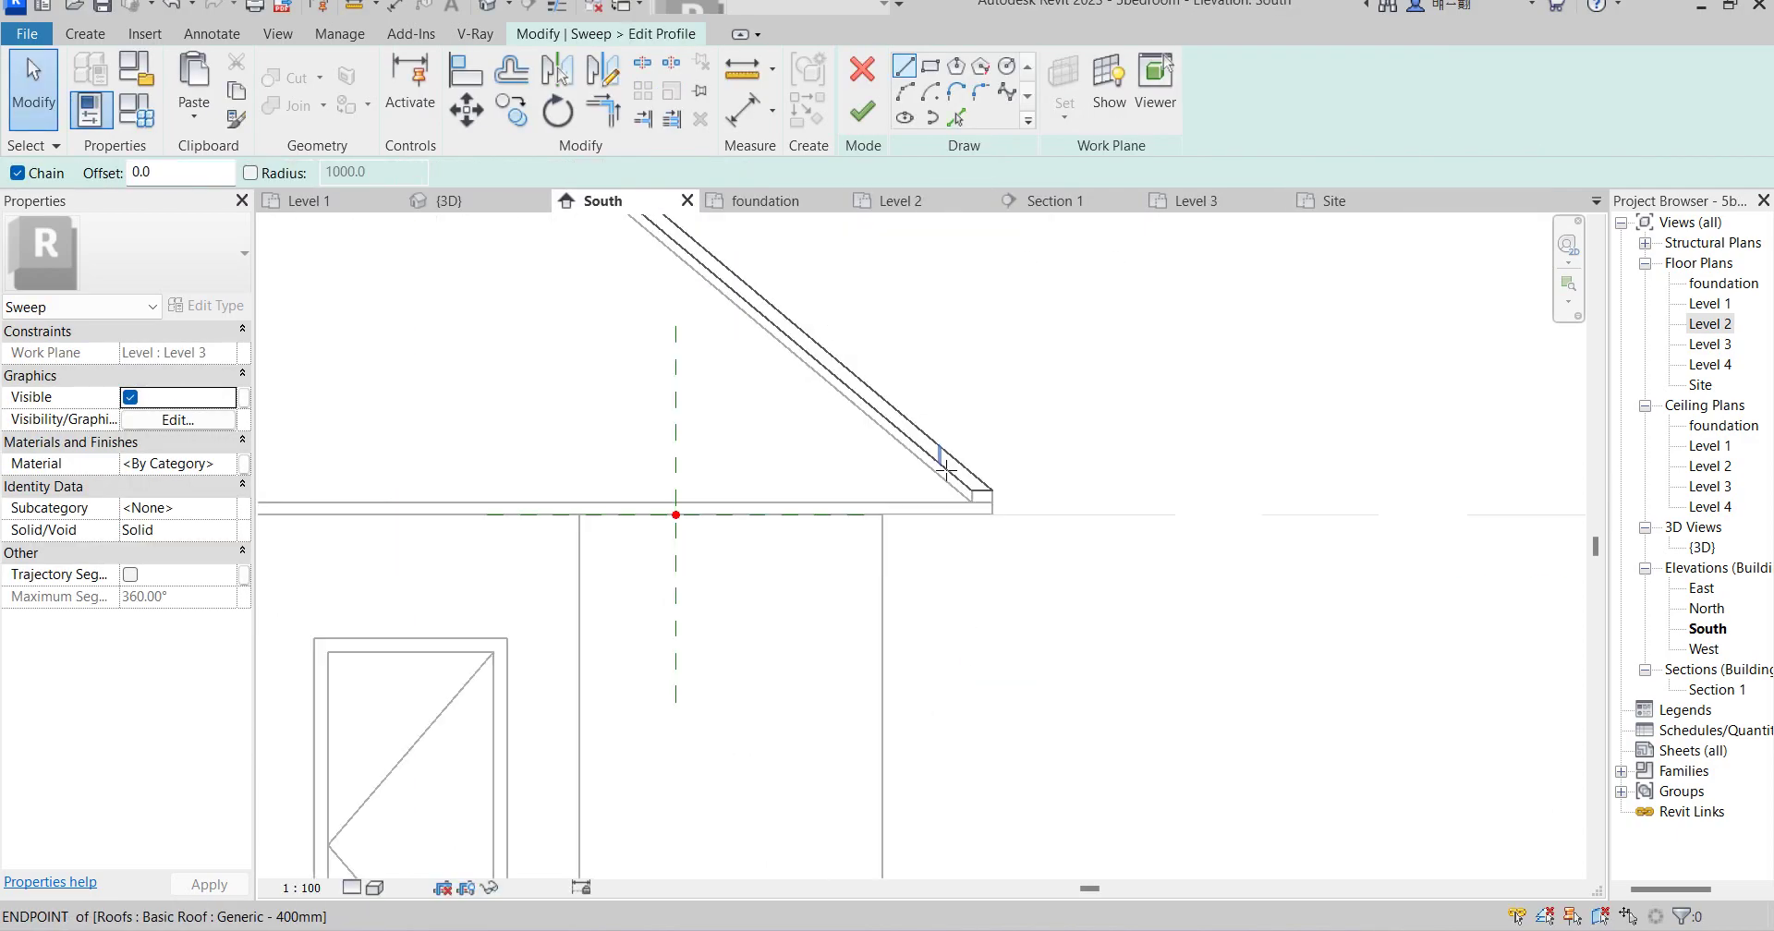
{"action": "left_click", "coordinate": [955, 118]}
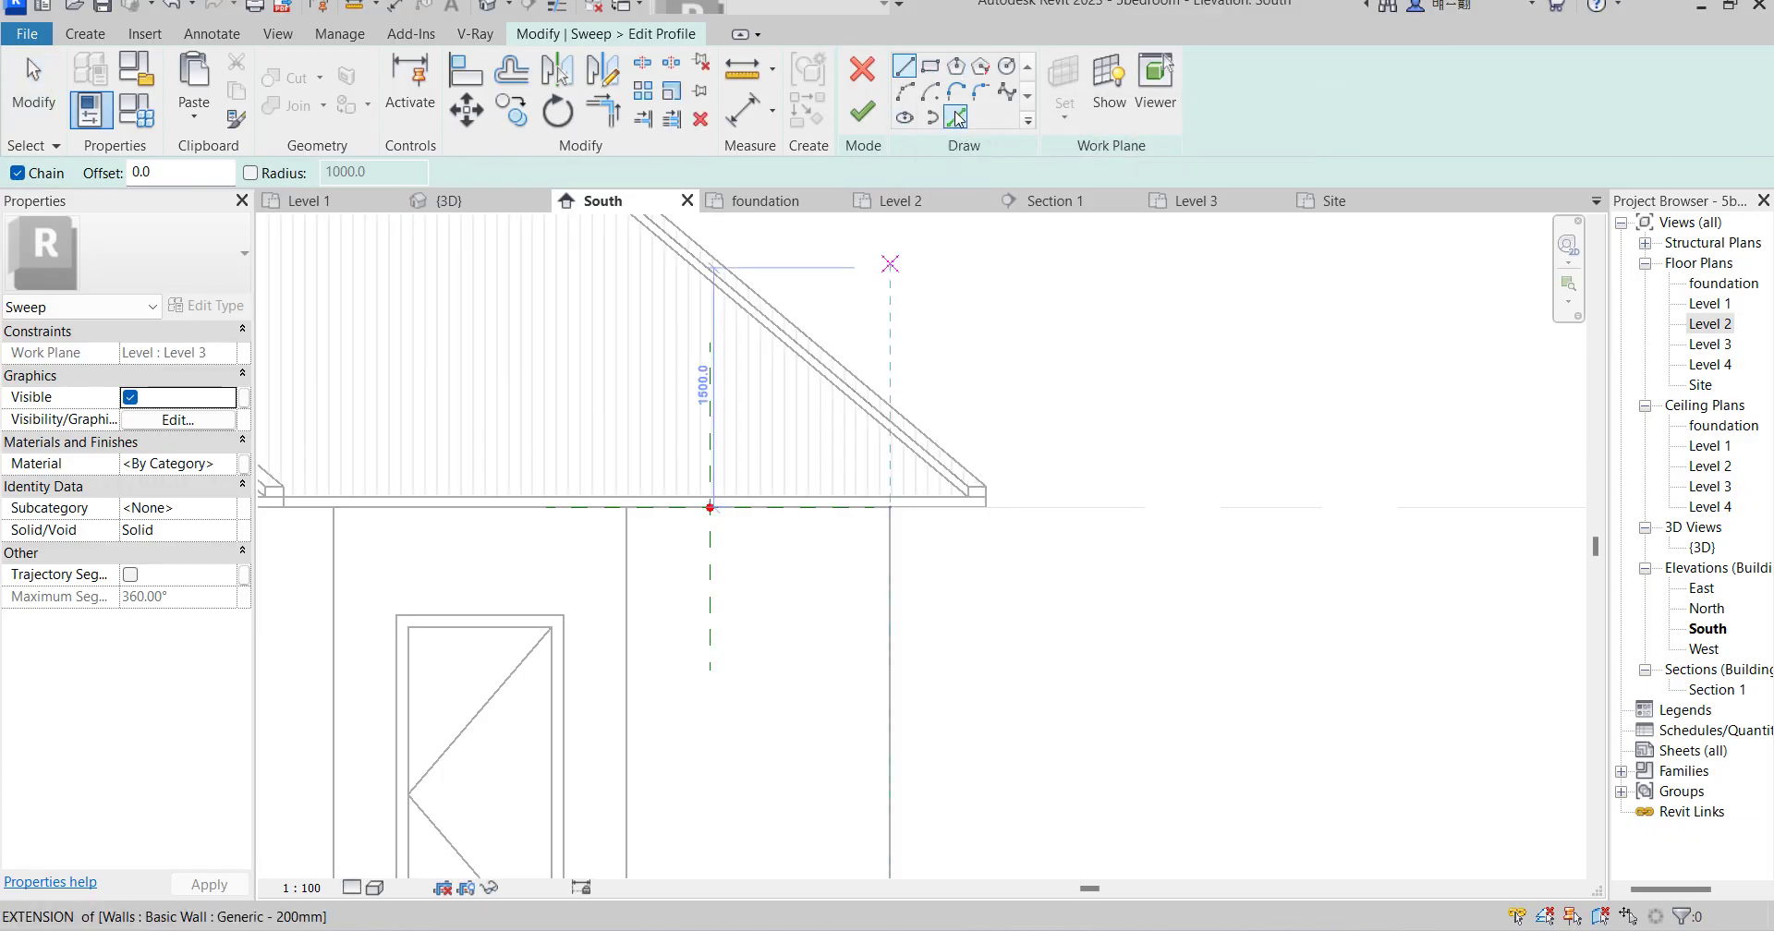
{"action": "scroll", "coordinate": [899, 525], "scroll_direction": "up", "scroll_amount": 3}
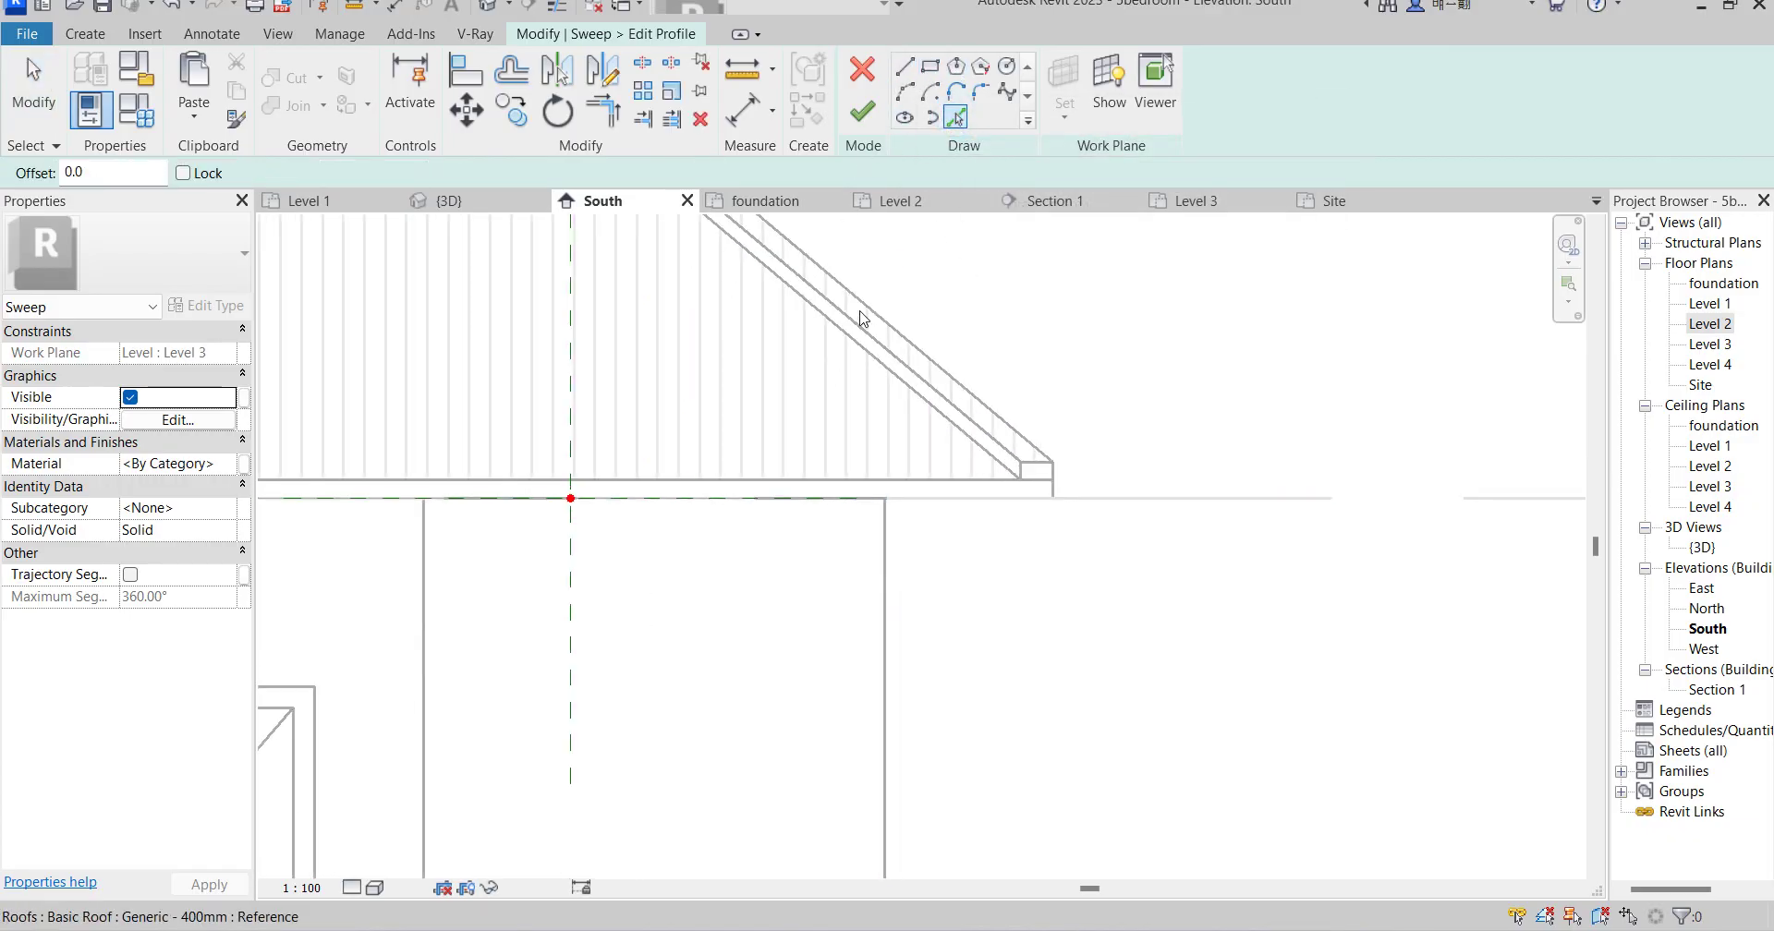
{"action": "scroll", "coordinate": [860, 319], "scroll_direction": "down", "scroll_amount": 3}
{"action": "scroll", "coordinate": [944, 487], "scroll_direction": "down", "scroll_amount": 2}
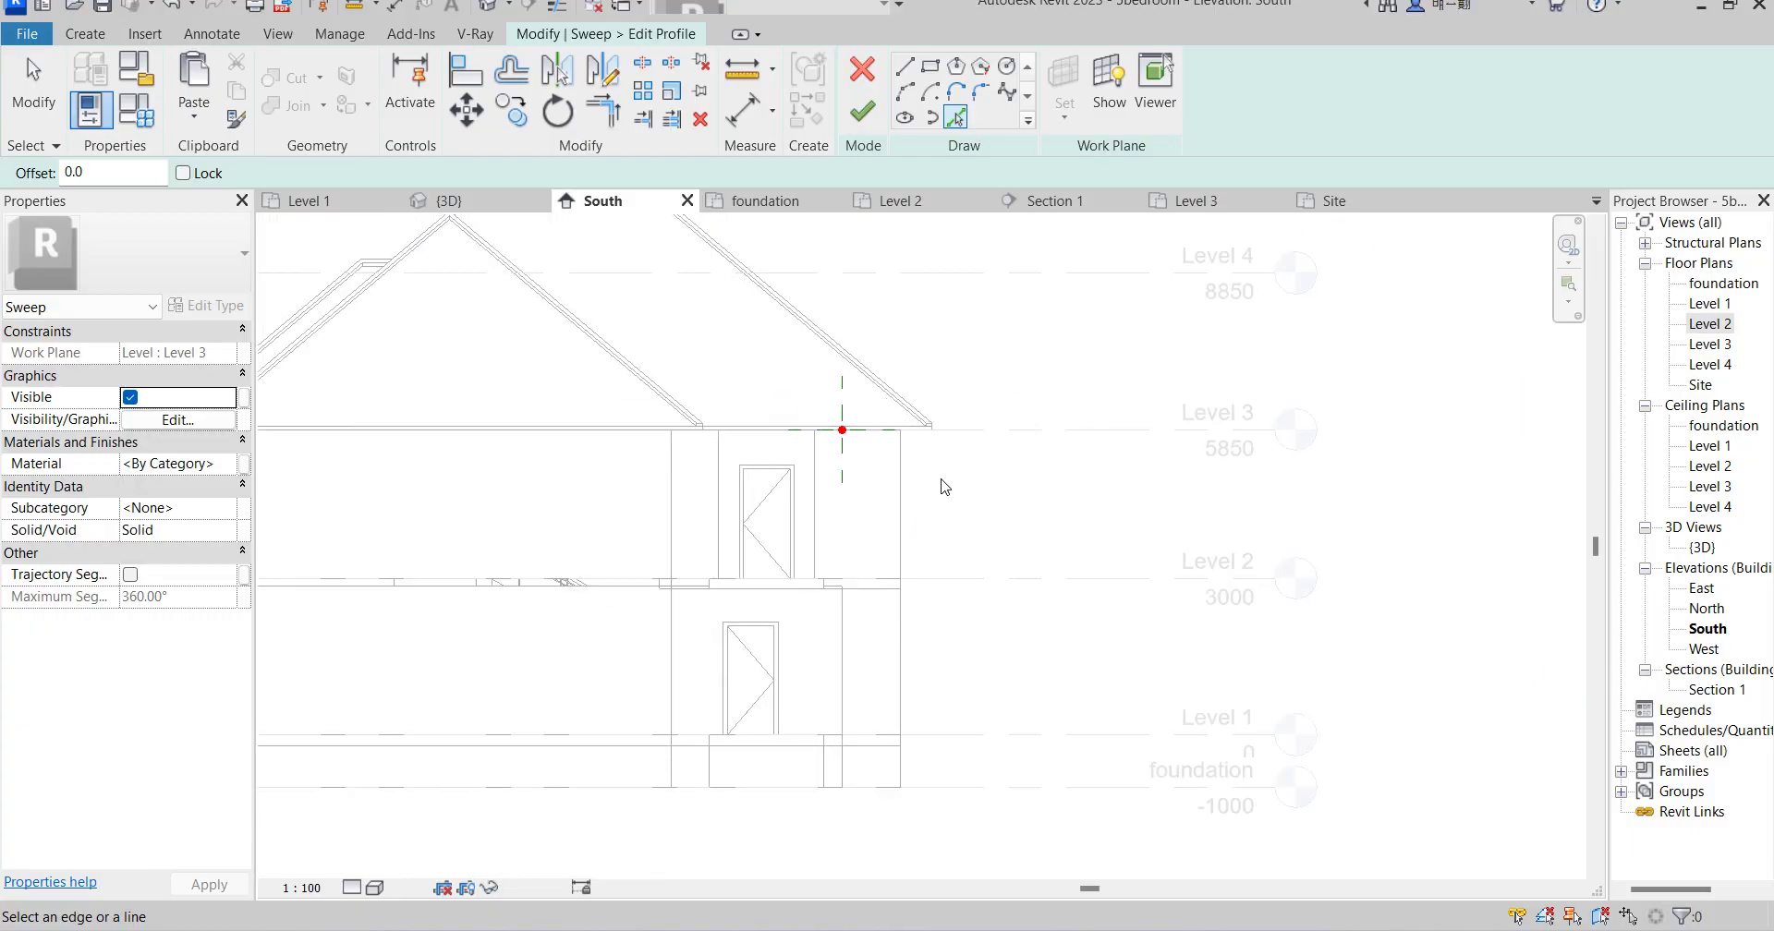
{"action": "scroll", "coordinate": [944, 486], "scroll_direction": "down", "scroll_amount": 2}
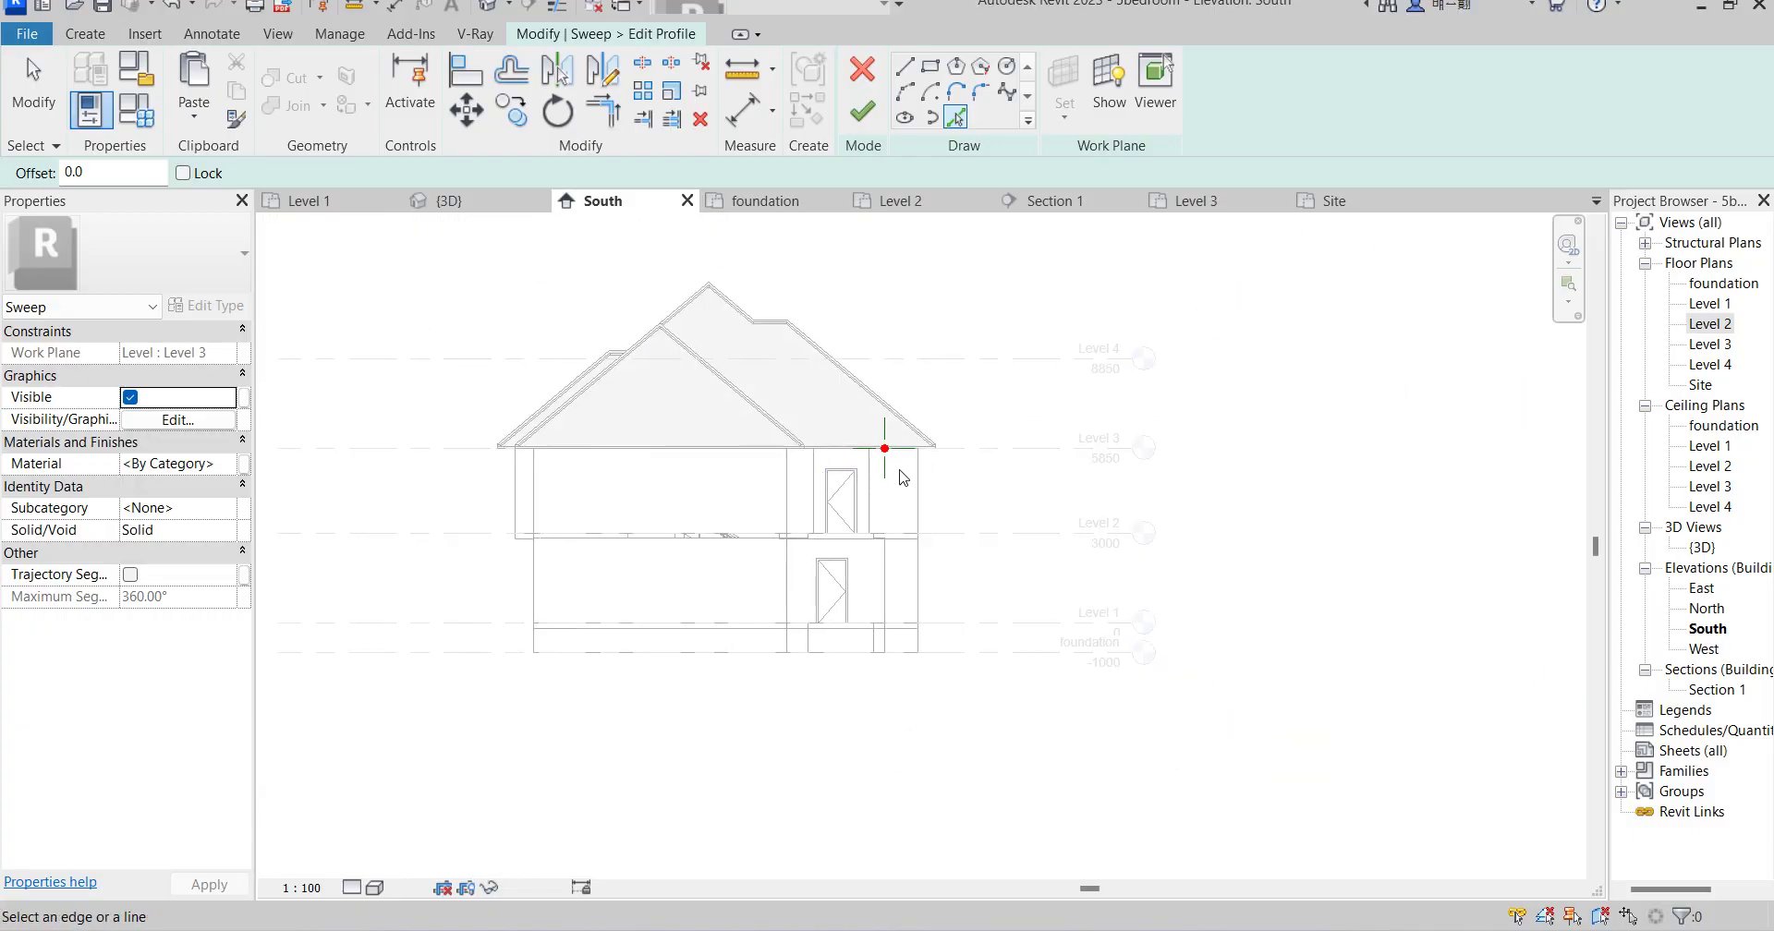
In the North elevation, sketch the profile's stepped outer edge below the eave: about 80 mm down, 200 mm inward, a short drop, then 60 mm inward.
{"action": "double_click", "coordinate": [1707, 609]}
{"action": "scroll", "coordinate": [673, 549], "scroll_direction": "up", "scroll_amount": 5}
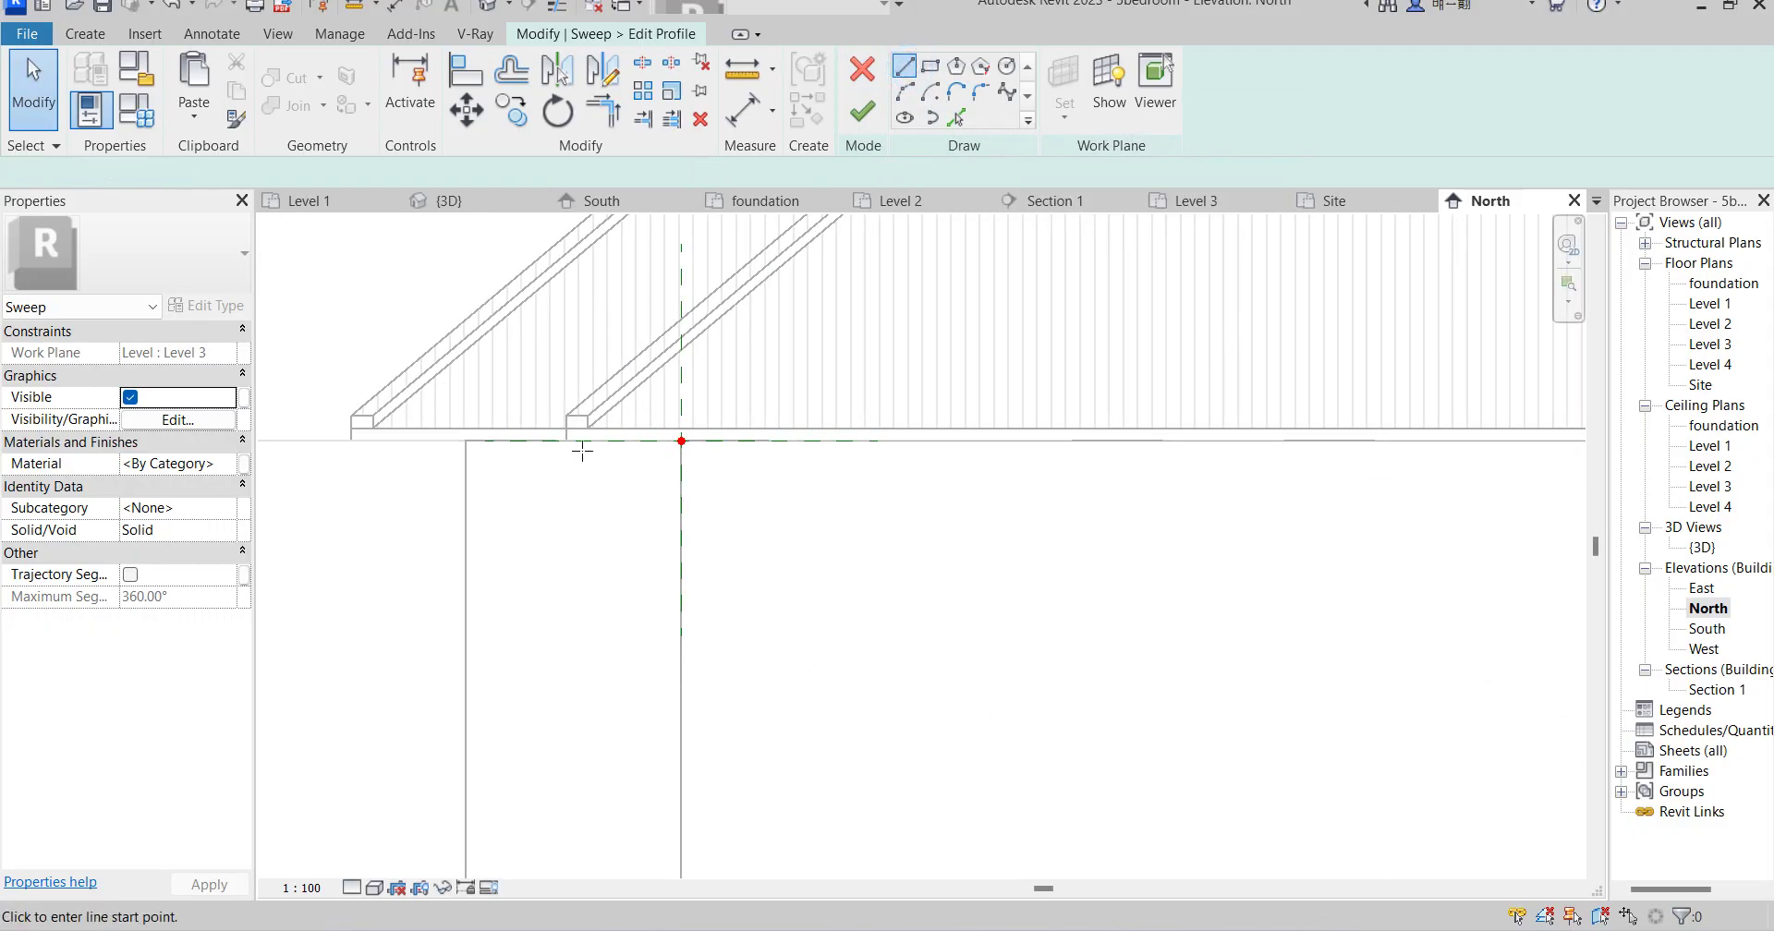
{"action": "scroll", "coordinate": [582, 449], "scroll_direction": "up", "scroll_amount": 5}
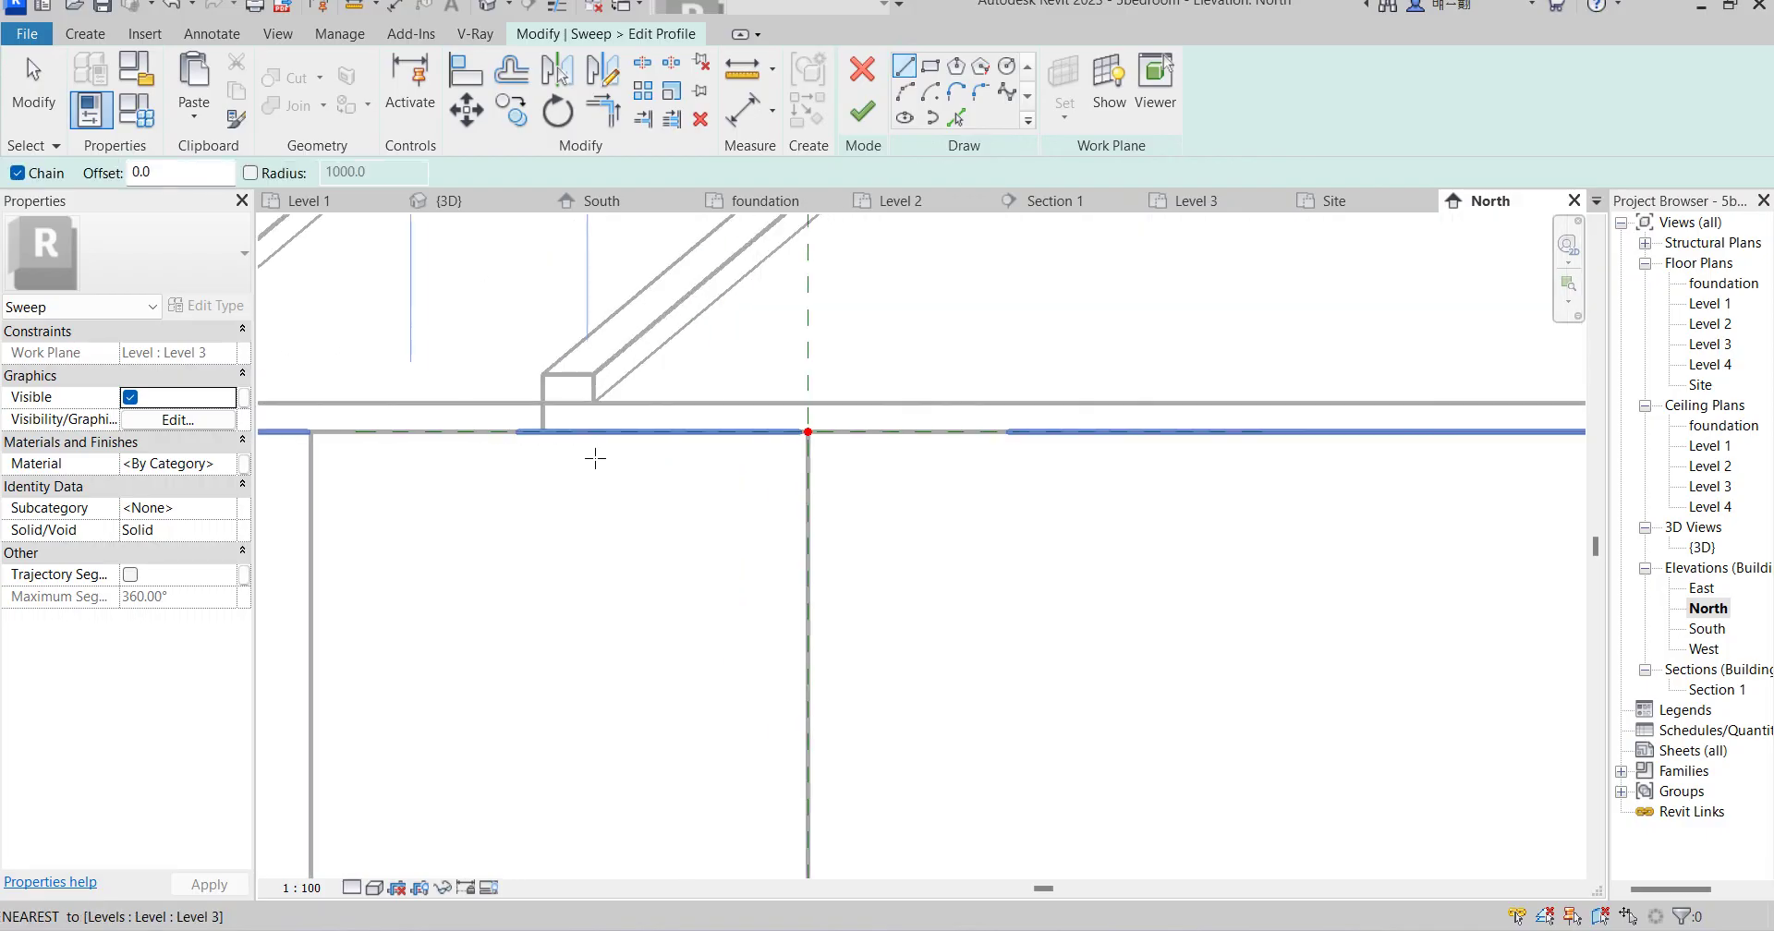
{"action": "left_click", "coordinate": [523, 423]}
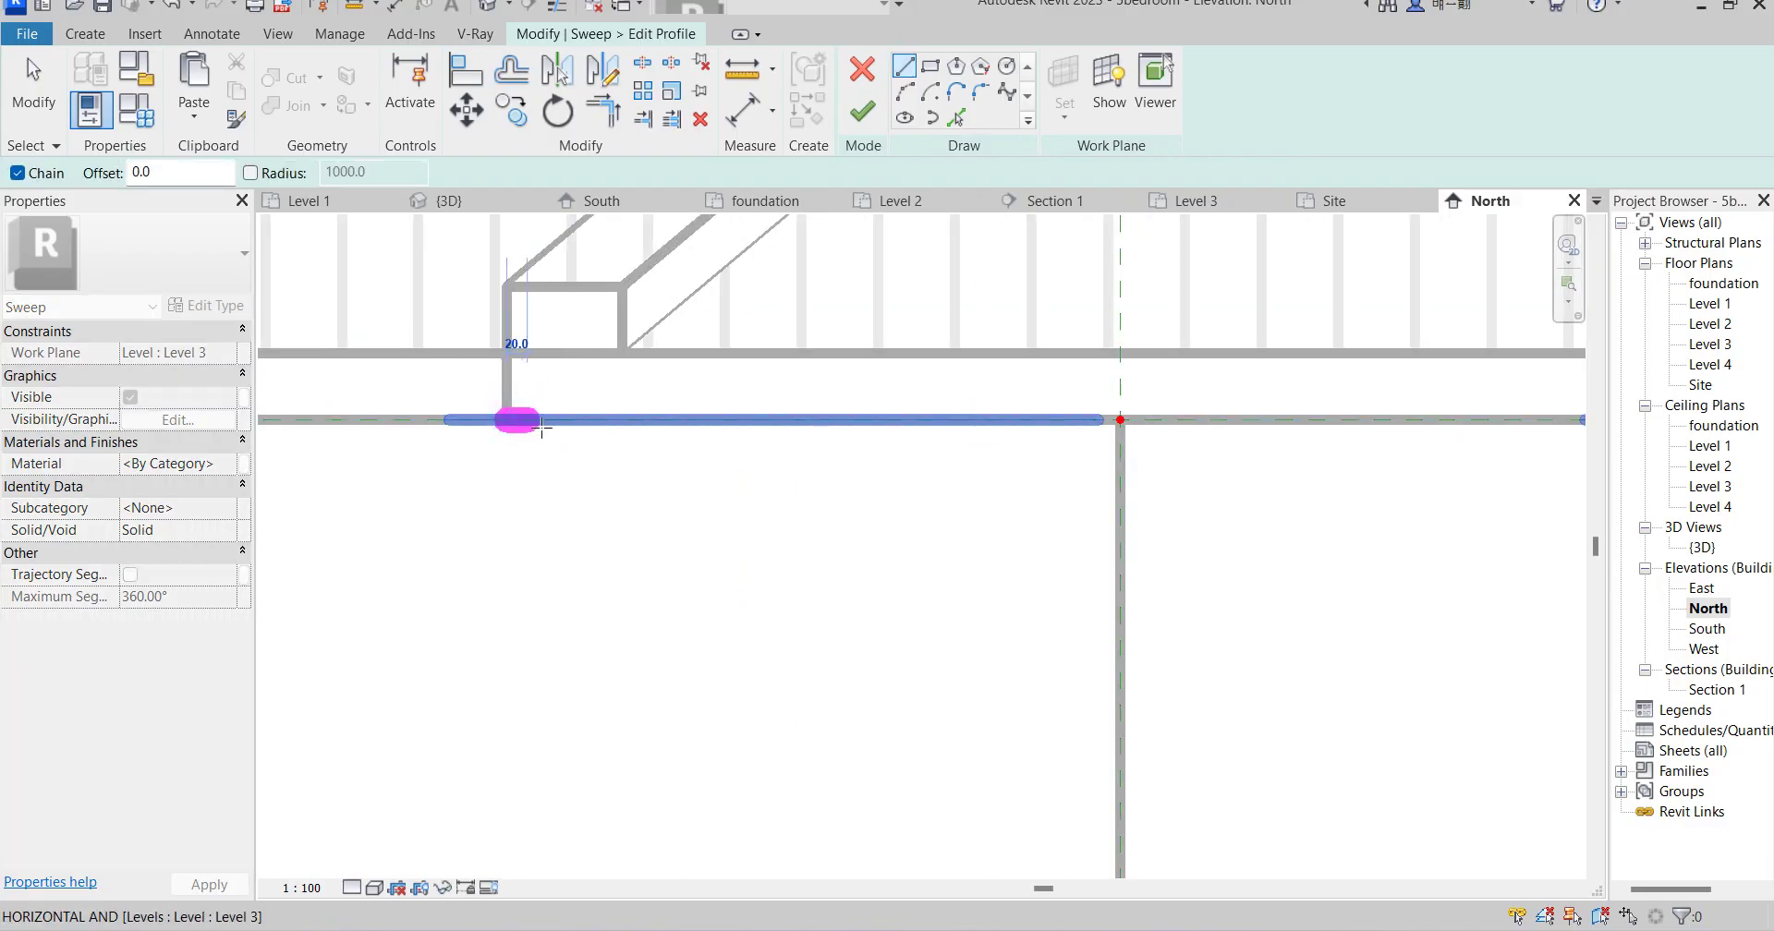
{"action": "left_click", "coordinate": [542, 424]}
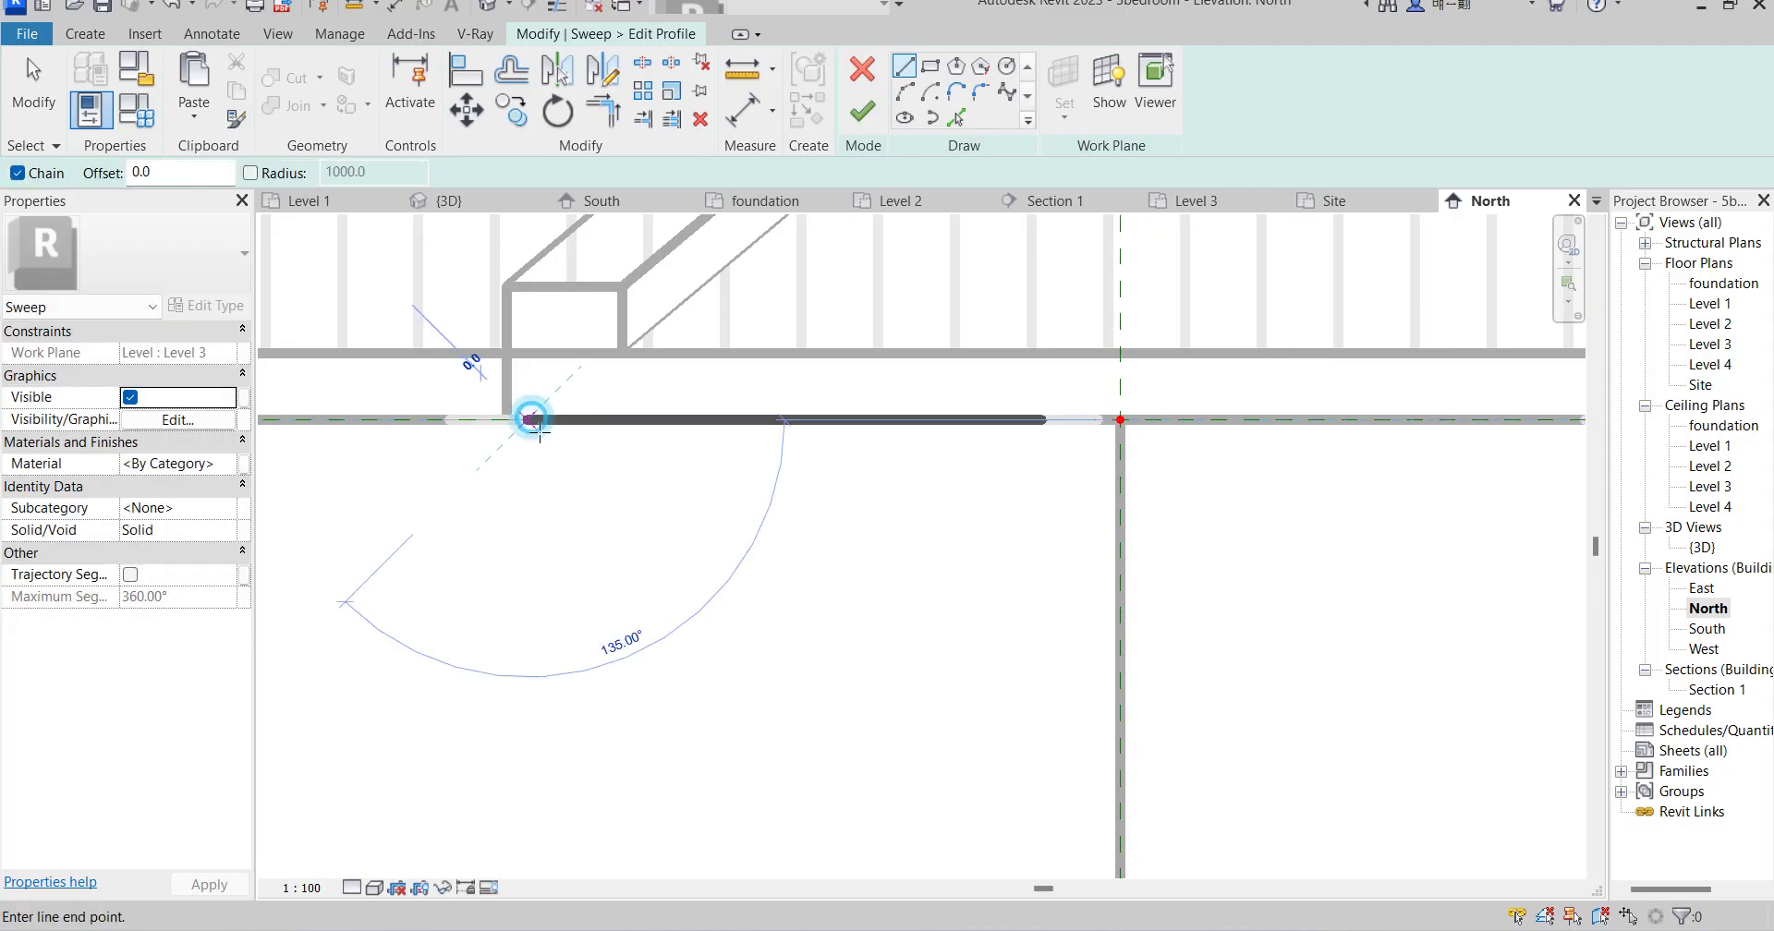
{"action": "left_click", "coordinate": [540, 504]}
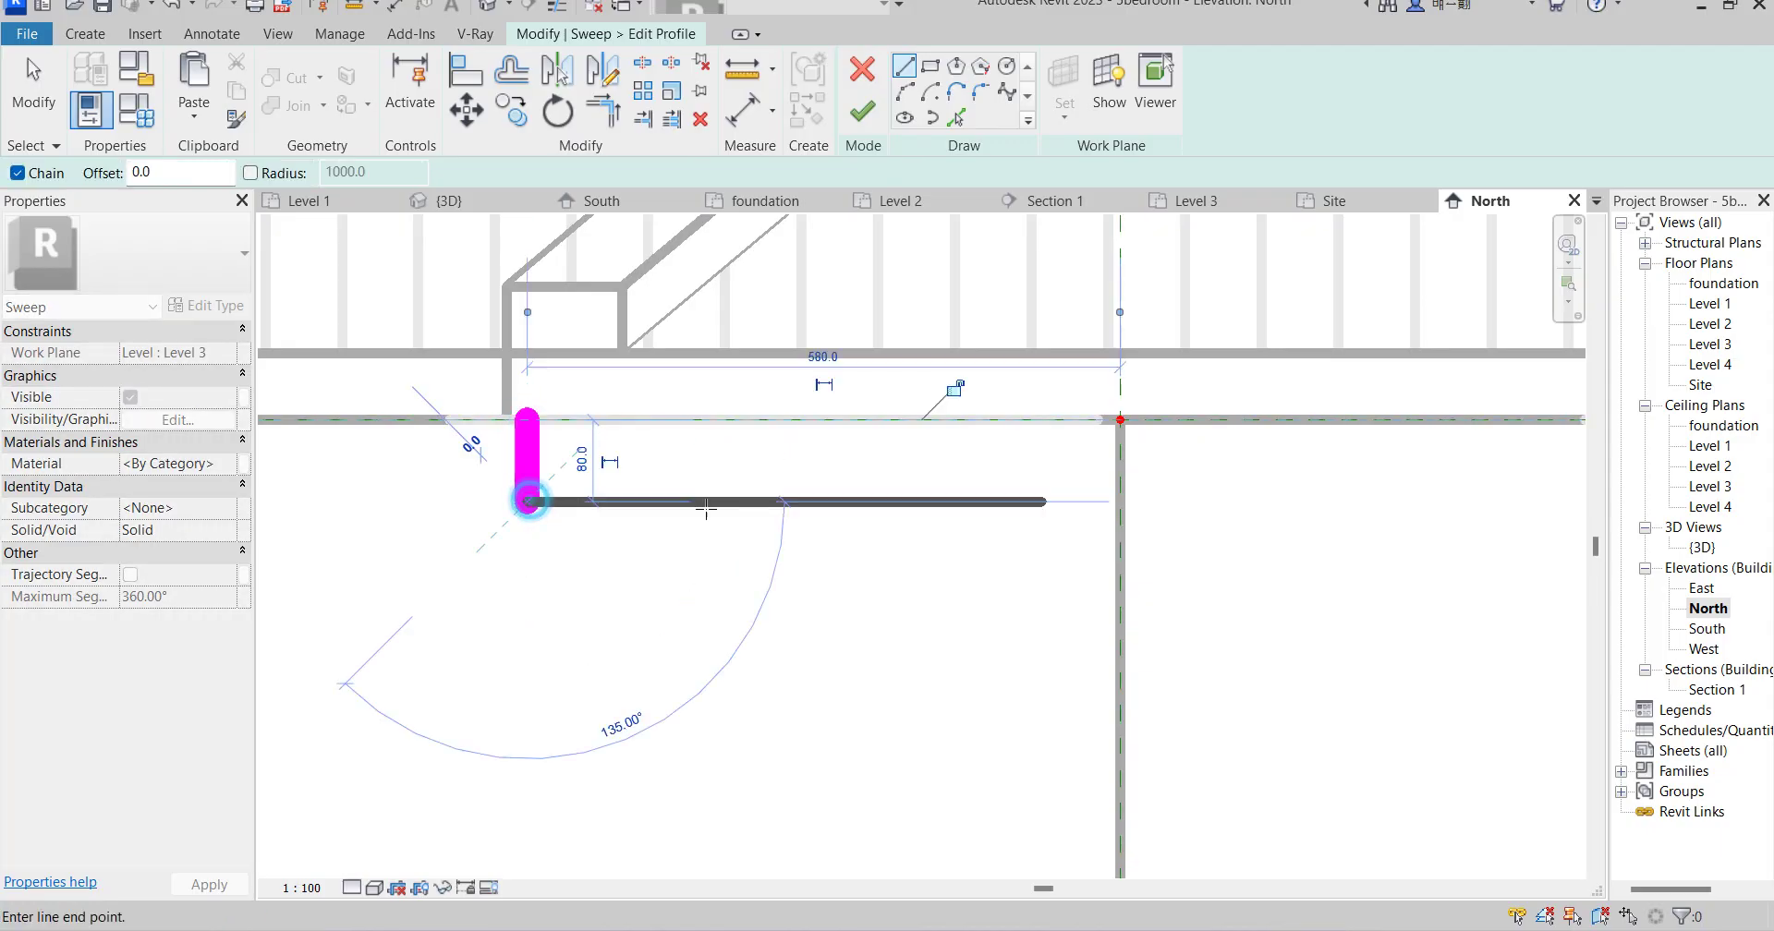
{"action": "left_click", "coordinate": [752, 520]}
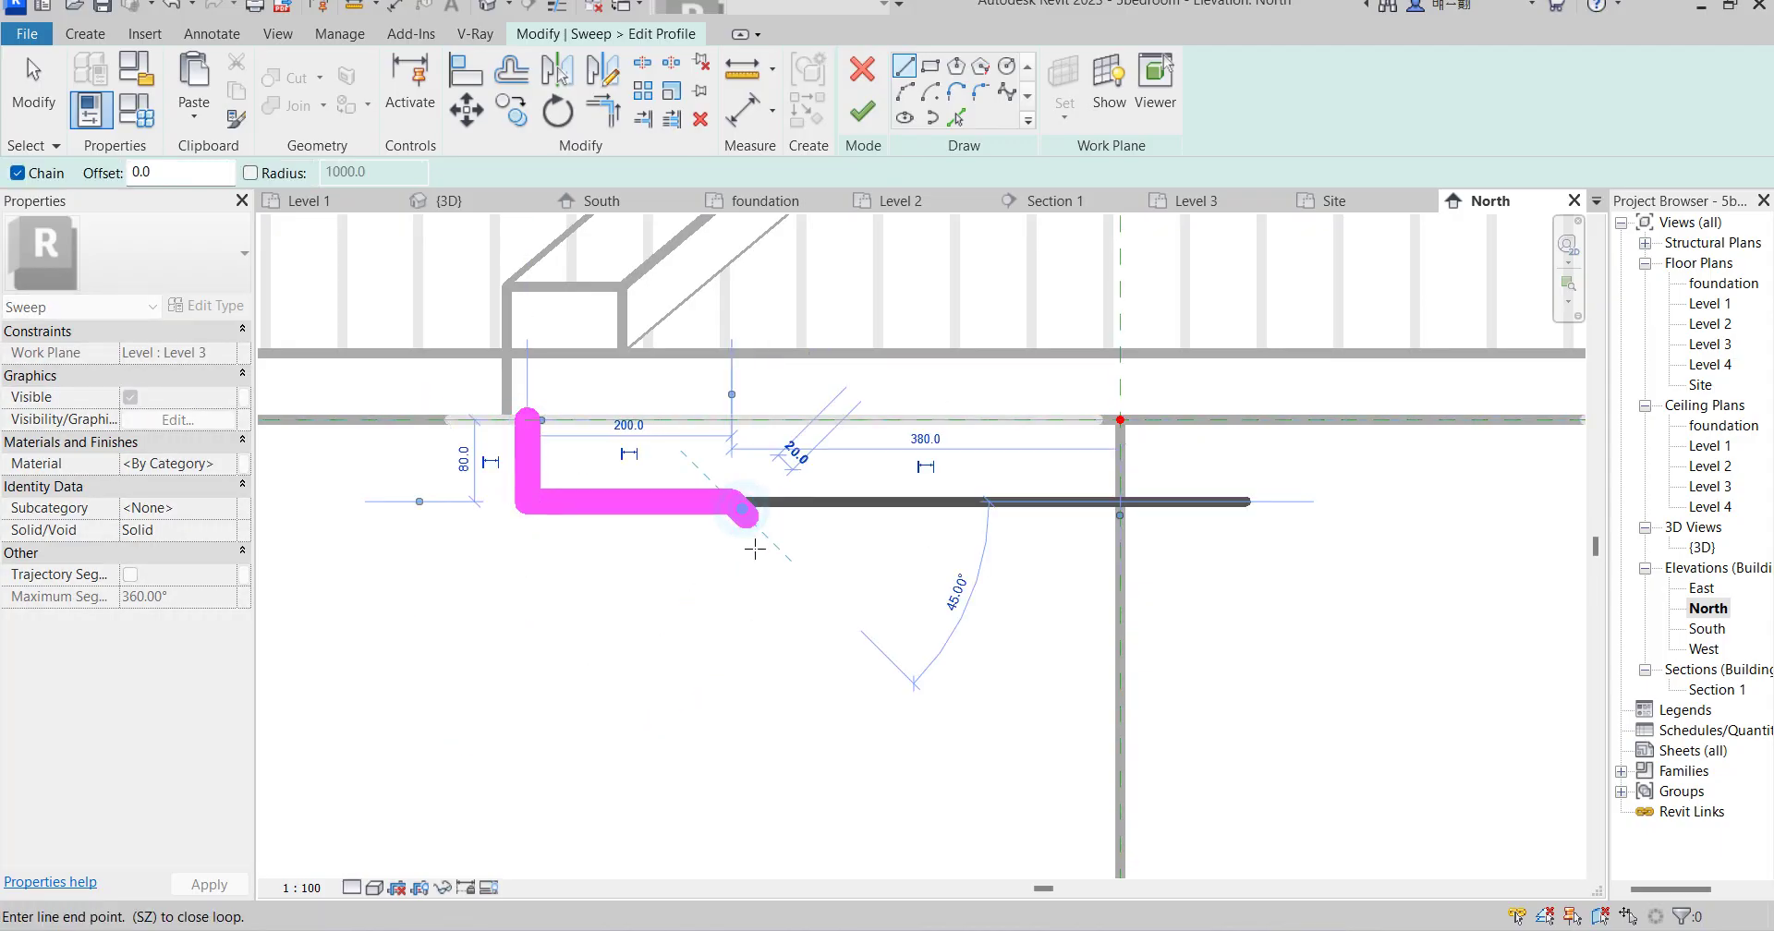
{"action": "left_click", "coordinate": [734, 564]}
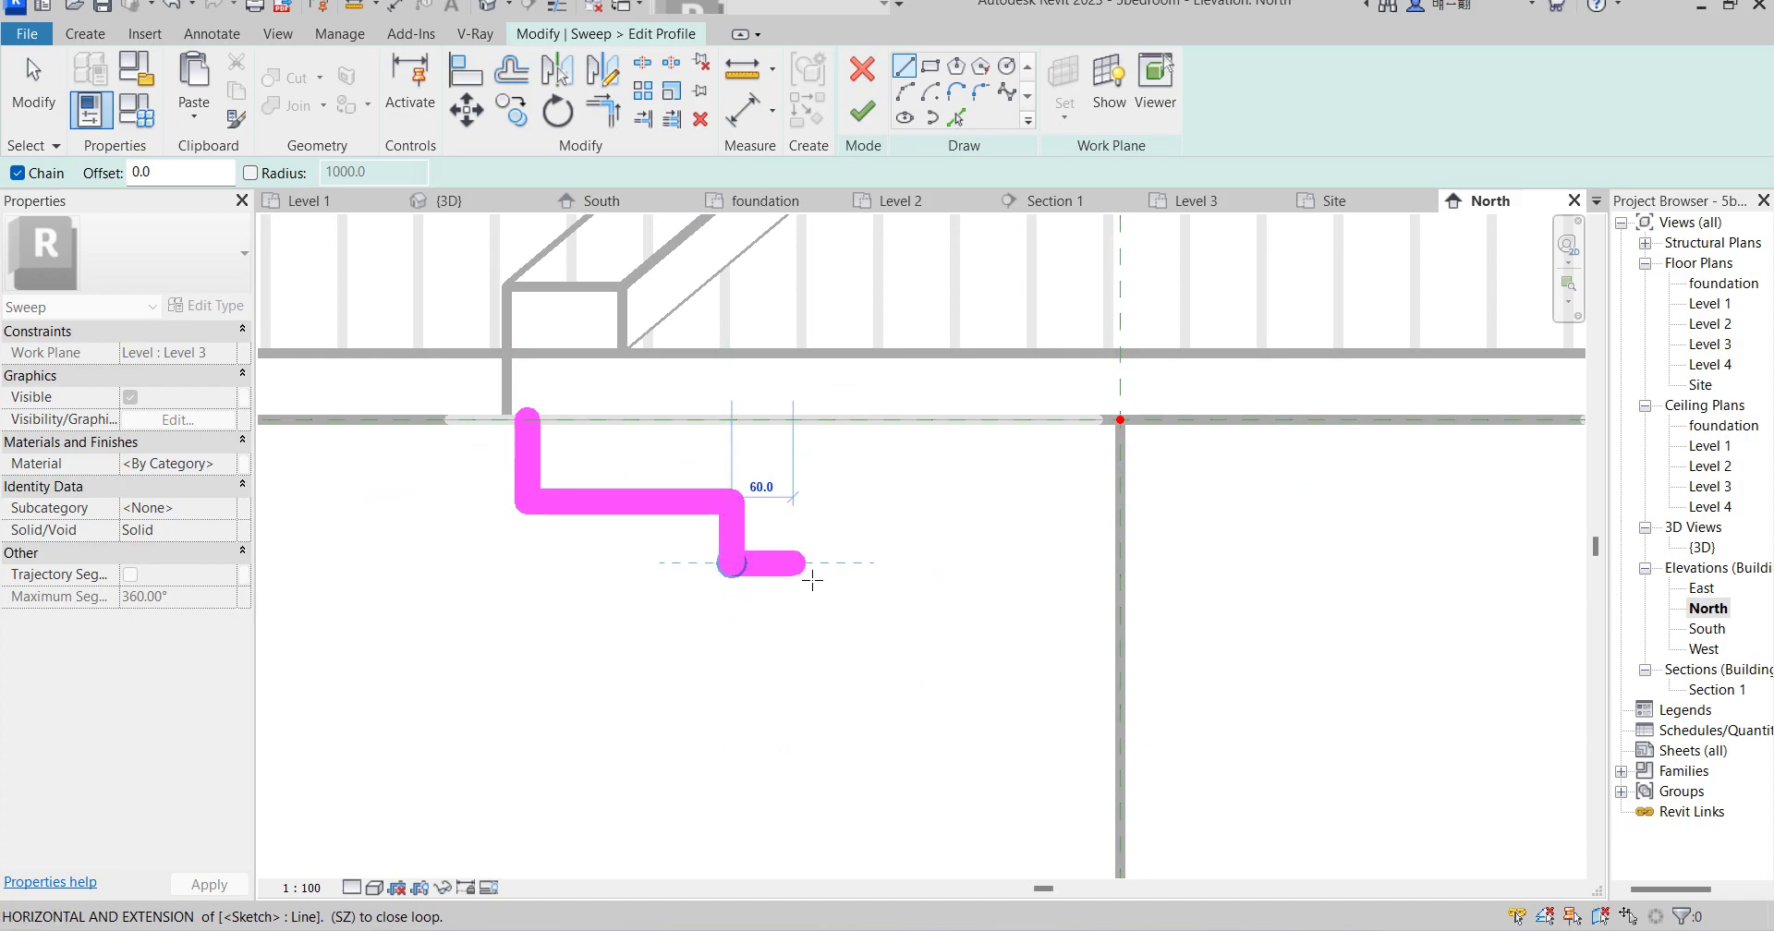
{"action": "left_click", "coordinate": [794, 565]}
{"action": "key", "text": "Escape"}
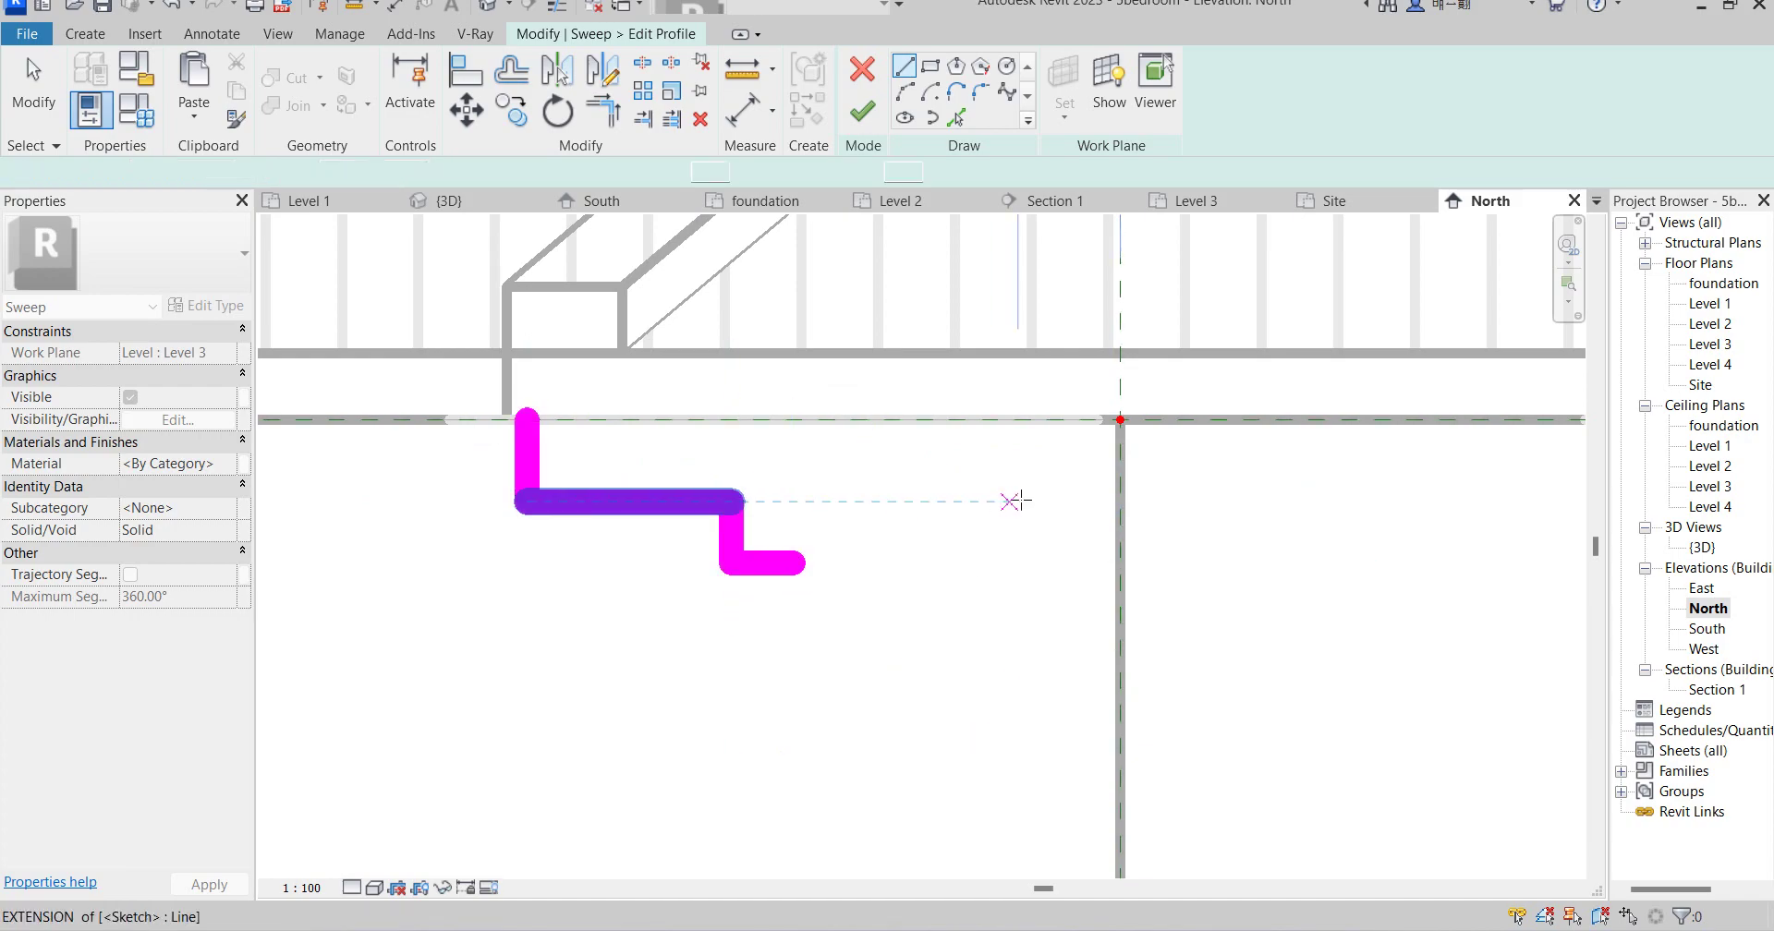
Draw the profile's wall-side line 350 mm down from the path's reference point, with a short outward foot and upstand at its lower end.
{"action": "left_click", "coordinate": [1119, 420]}
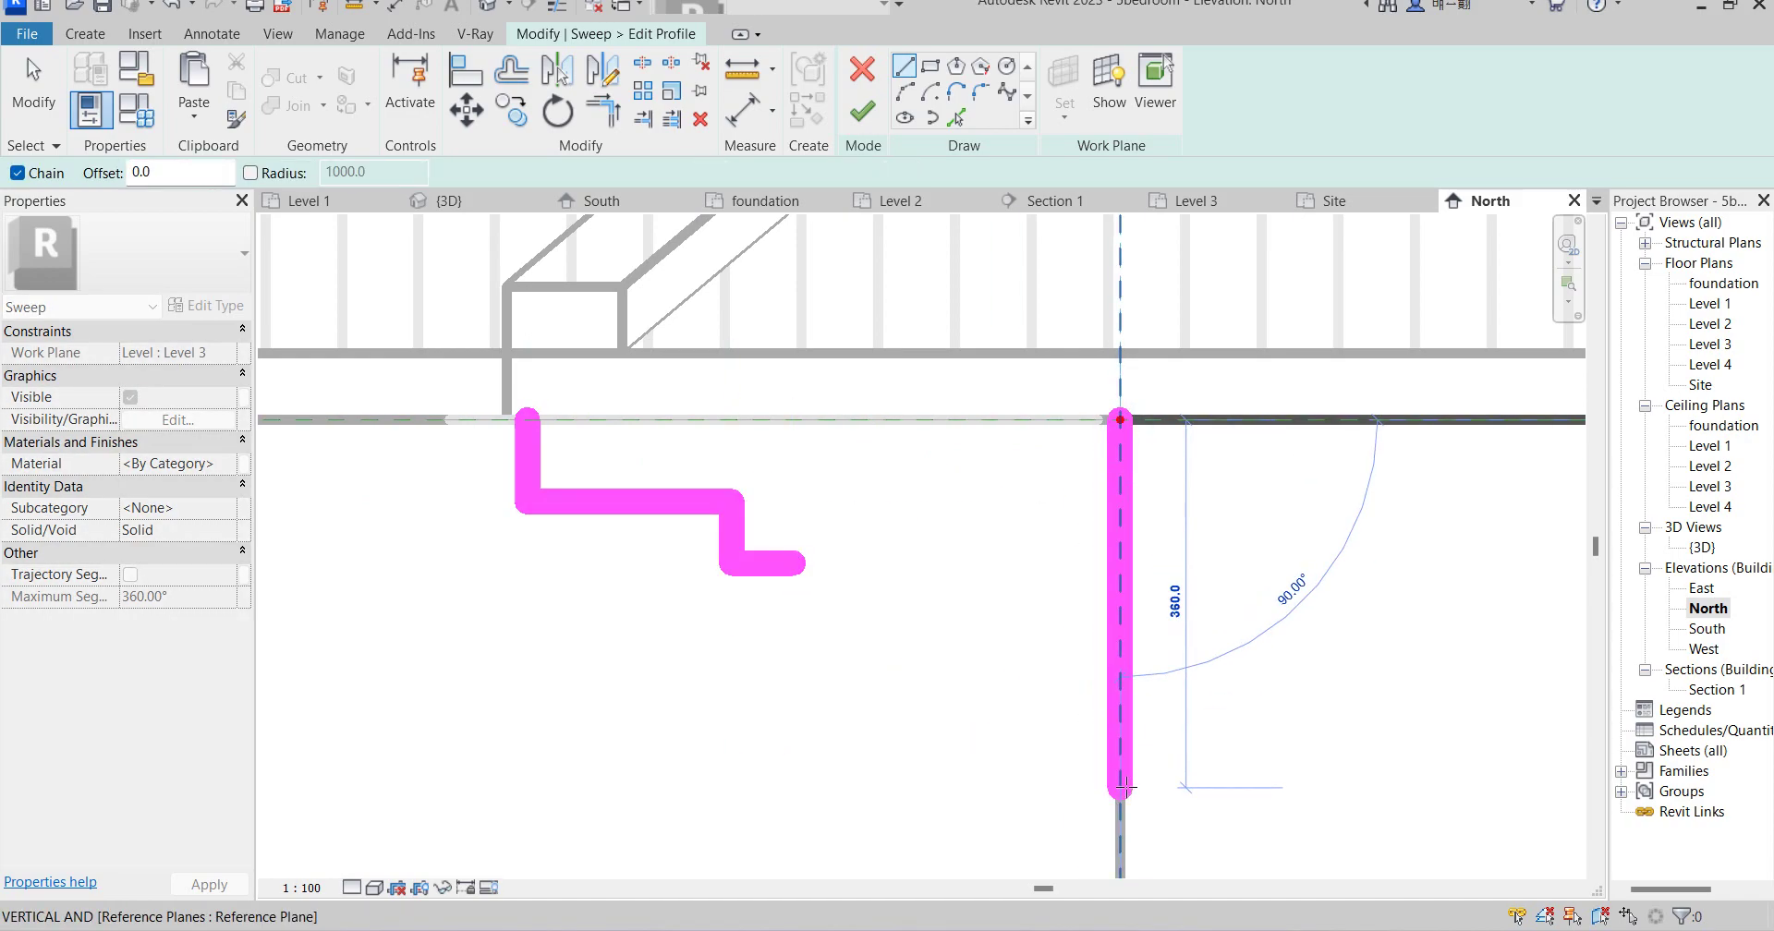
{"action": "type", "text": "350"}
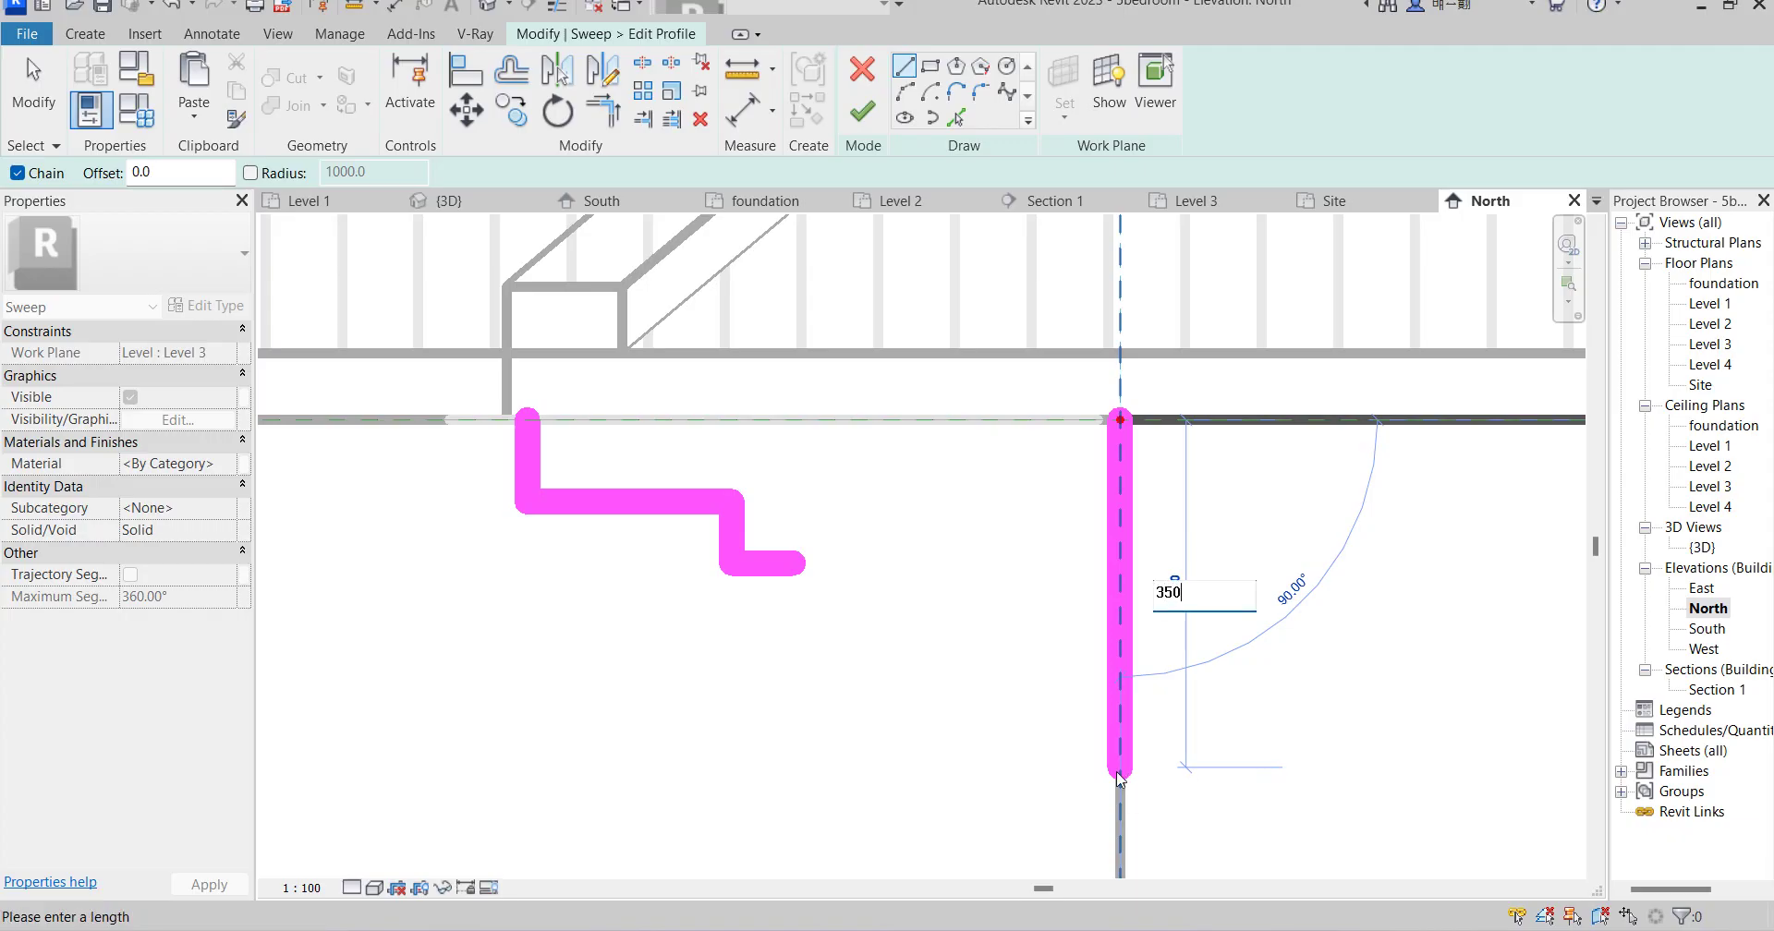
{"action": "key", "text": "Return"}
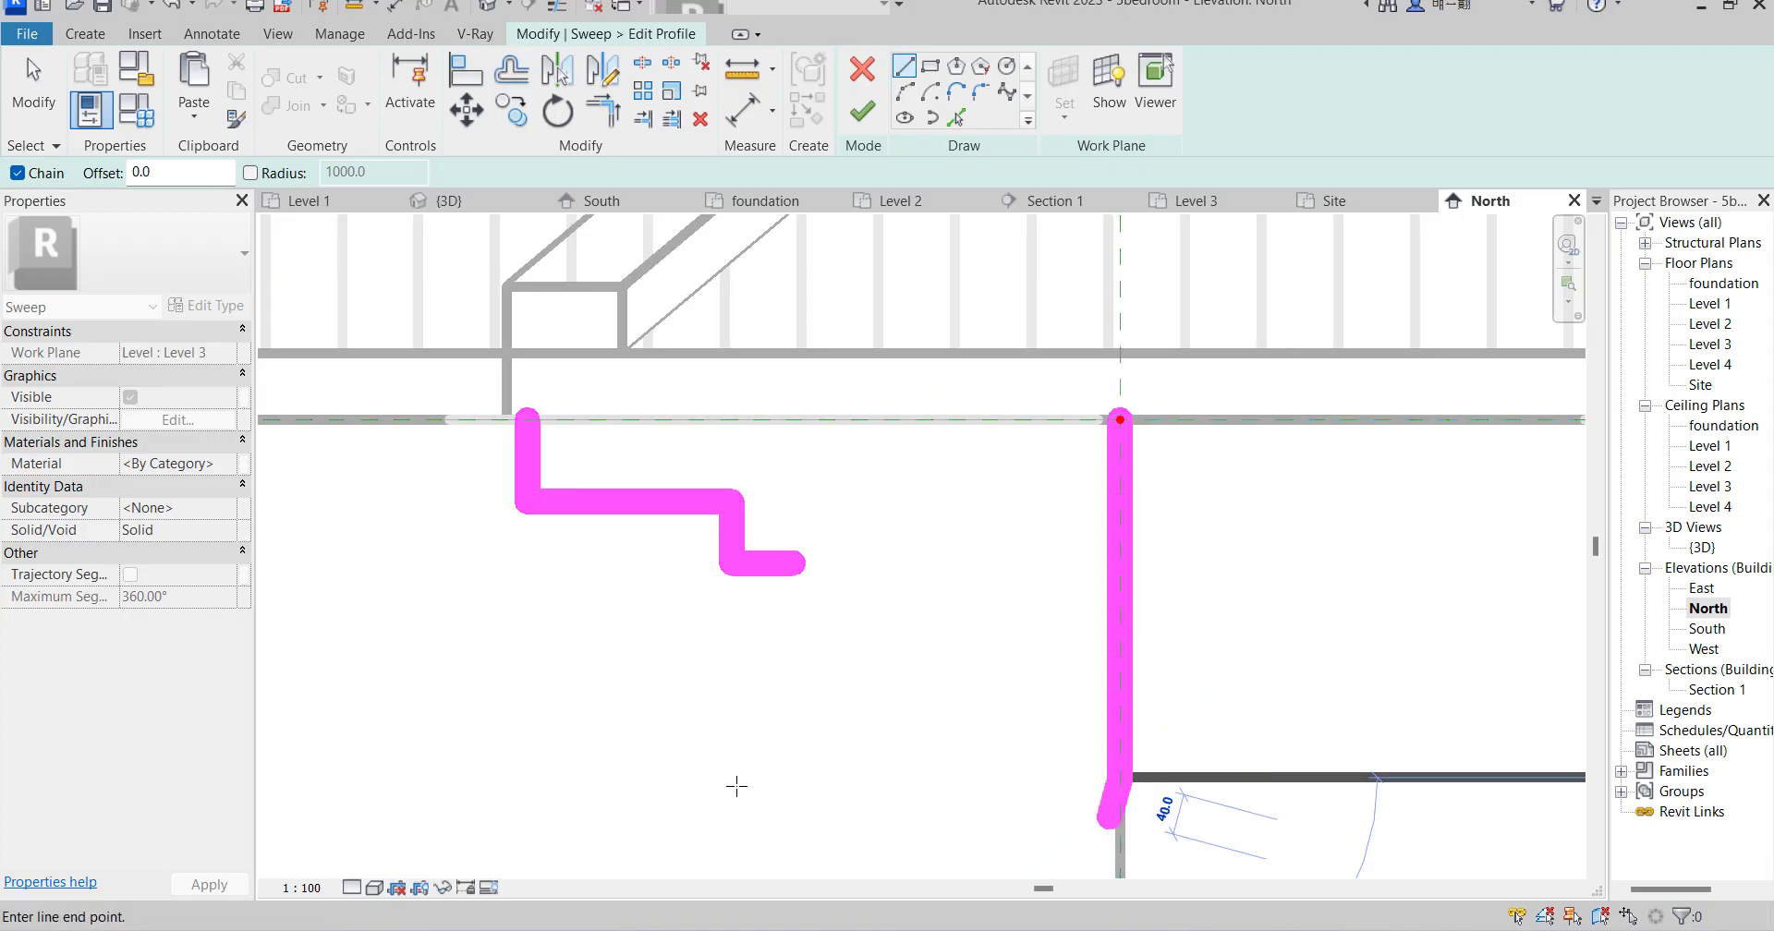
{"action": "left_click", "coordinate": [1018, 778]}
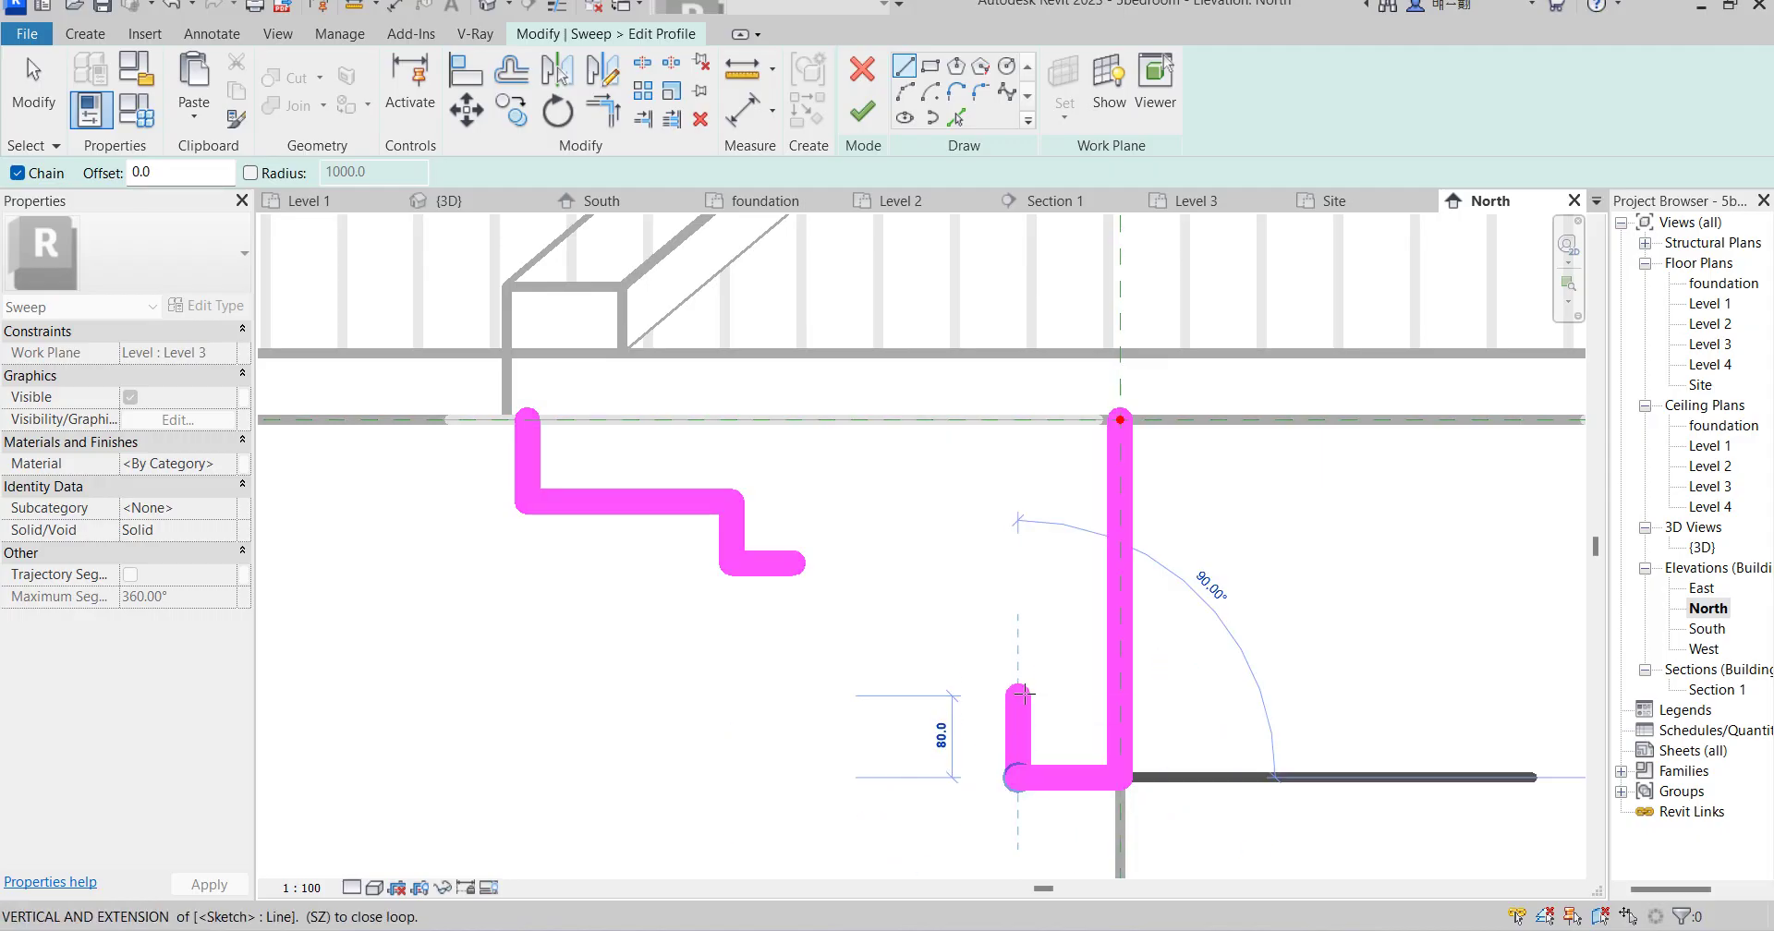
Join the profile's two open ends with an arc of about 275 mm radius and close its upper edge with a horizontal line.
{"action": "left_click", "coordinate": [905, 91]}
{"action": "left_click", "coordinate": [804, 572]}
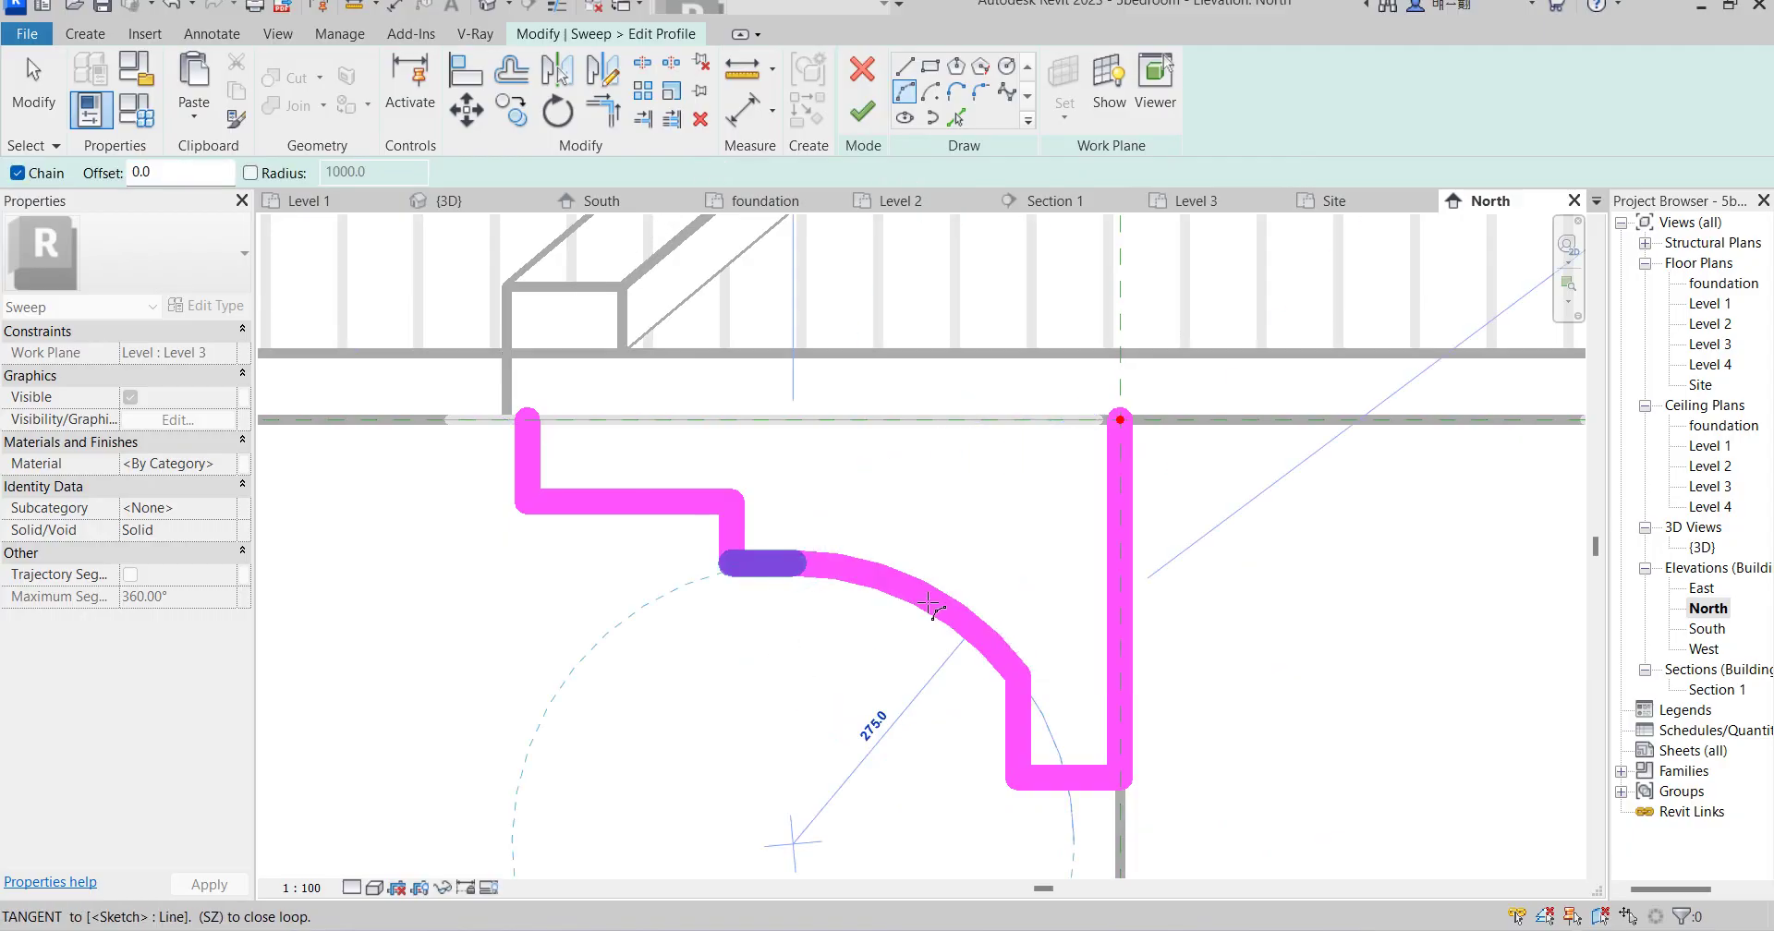
{"action": "left_click", "coordinate": [919, 602]}
{"action": "left_click", "coordinate": [905, 69]}
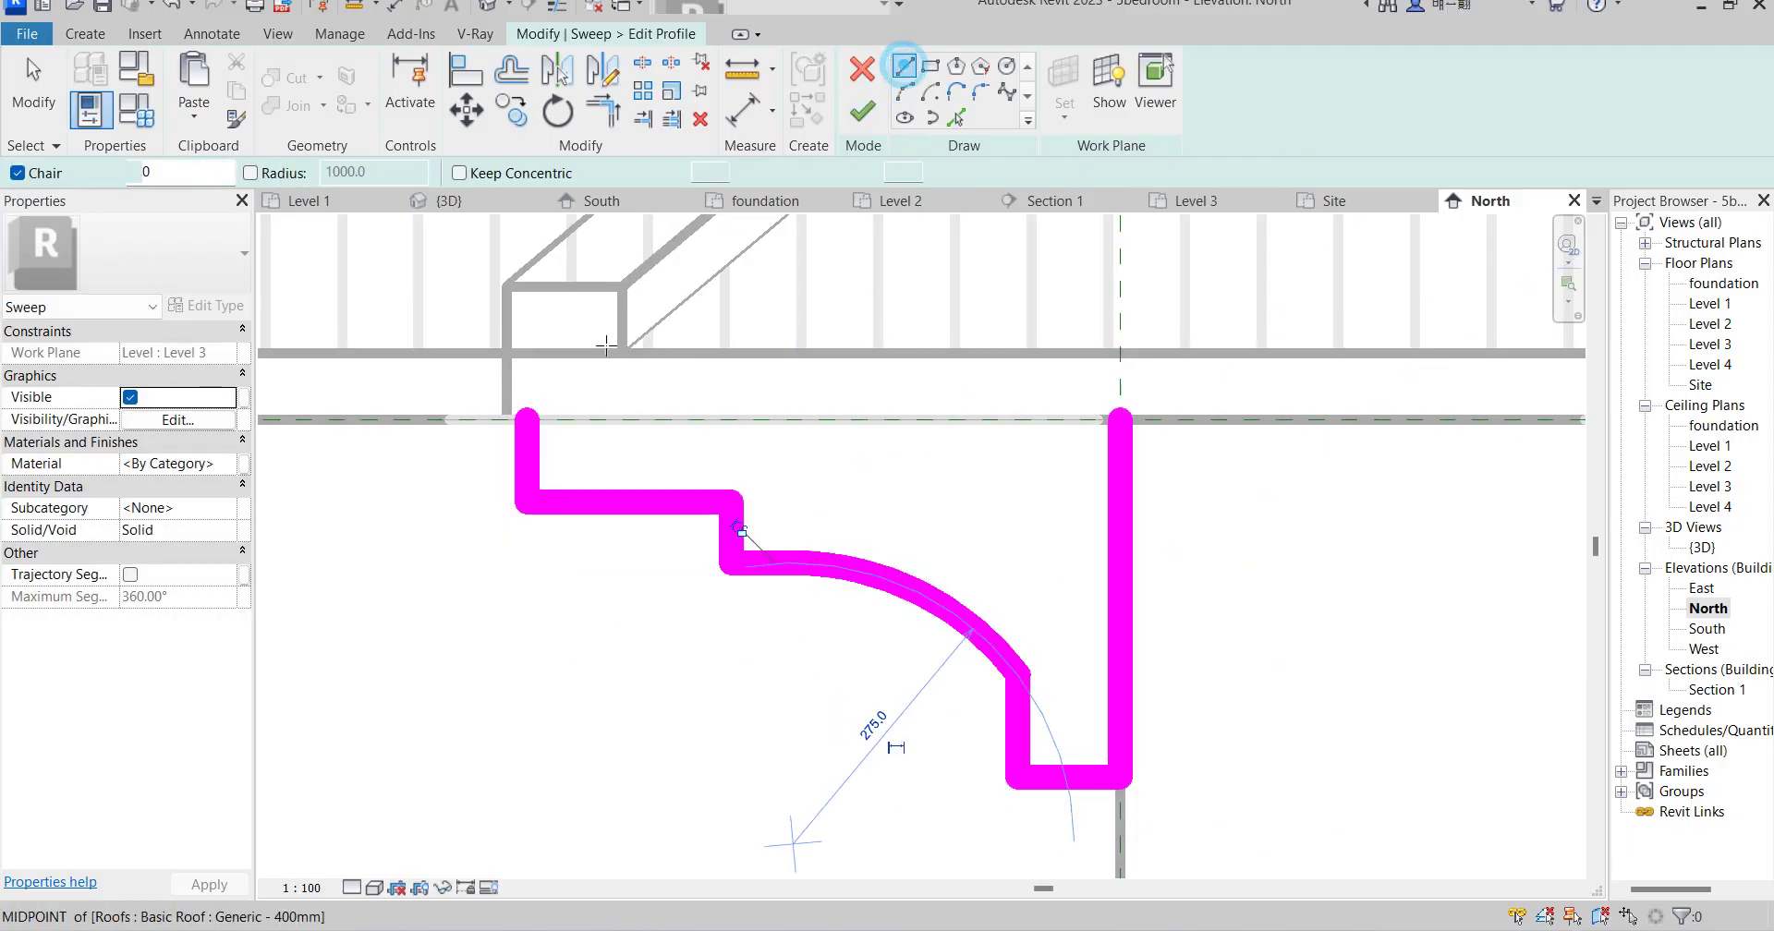
{"action": "left_click", "coordinate": [527, 420]}
{"action": "left_click", "coordinate": [1124, 441]}
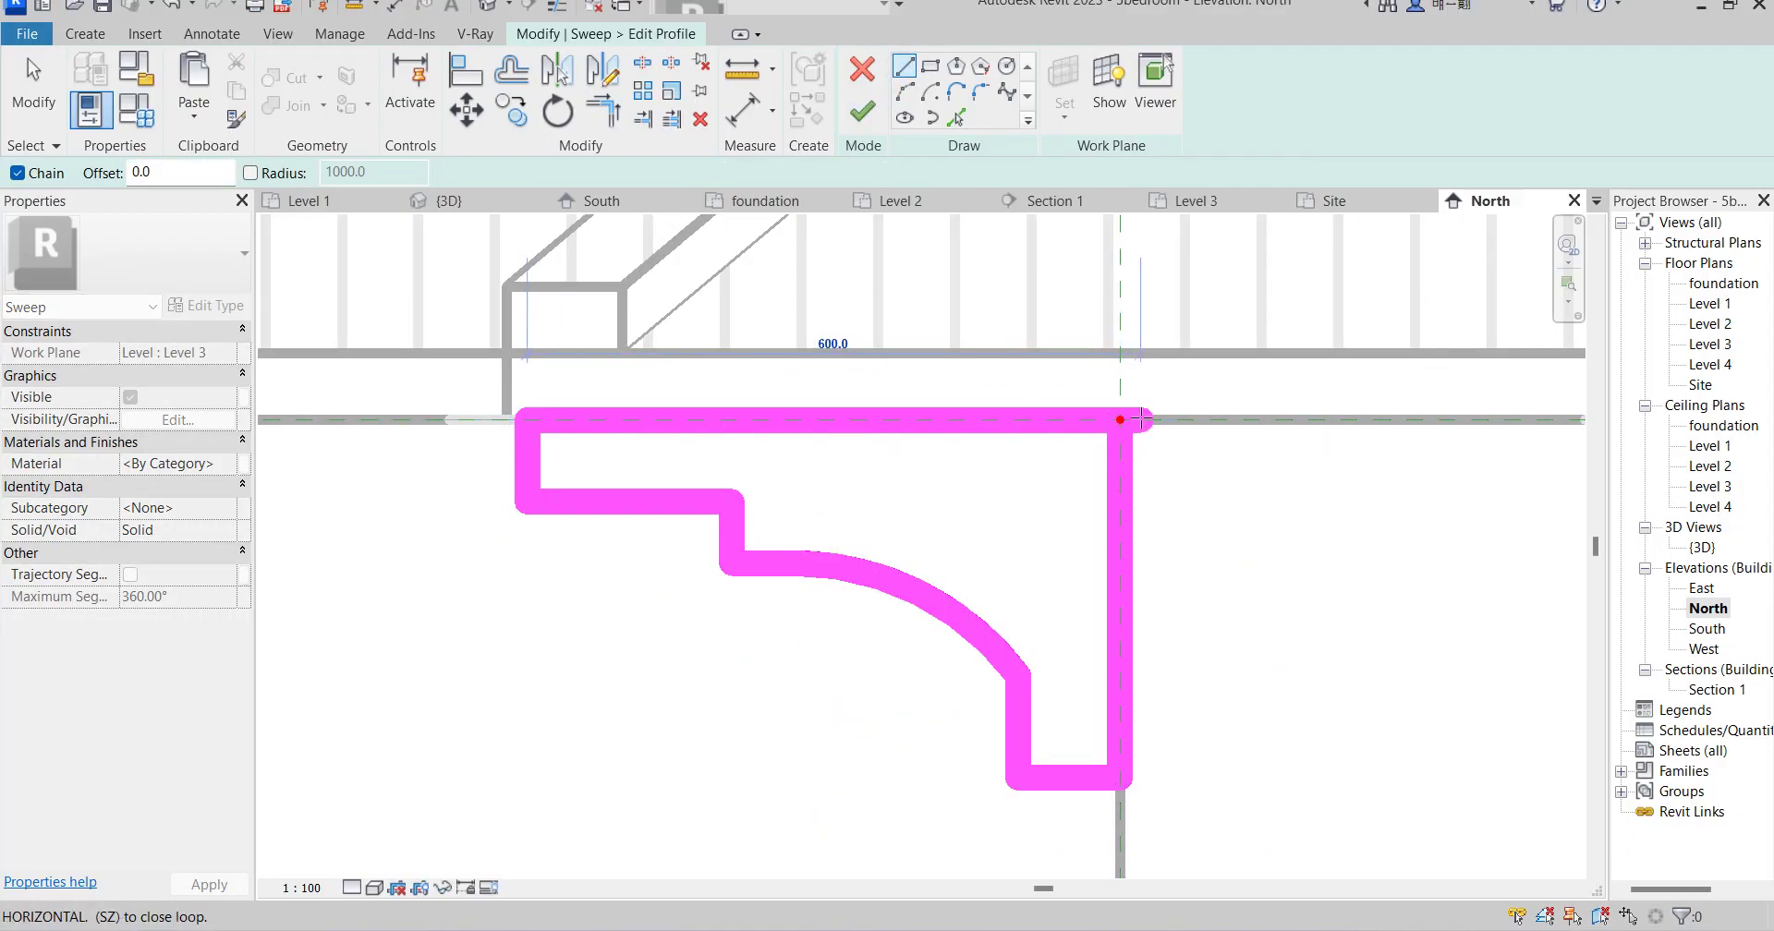
Finish the profile sketch and complete the sweep along the outer walls.
{"action": "scroll", "coordinate": [915, 521], "scroll_direction": "down", "scroll_amount": 8}
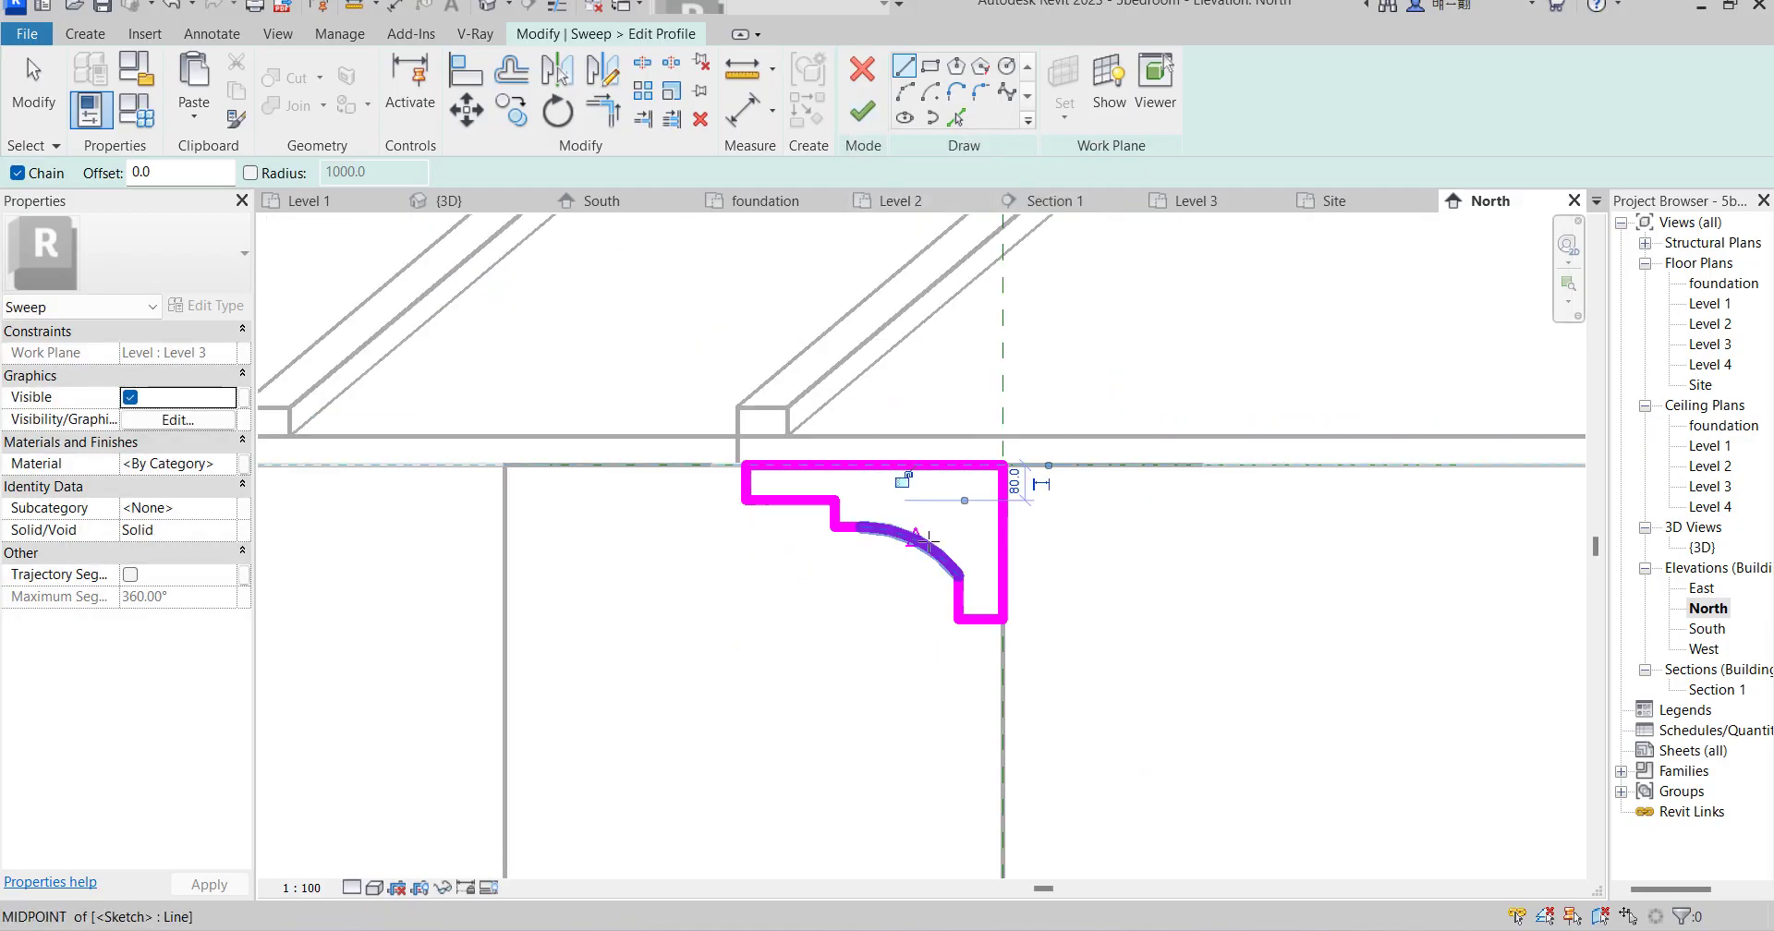
{"action": "left_click", "coordinate": [864, 113]}
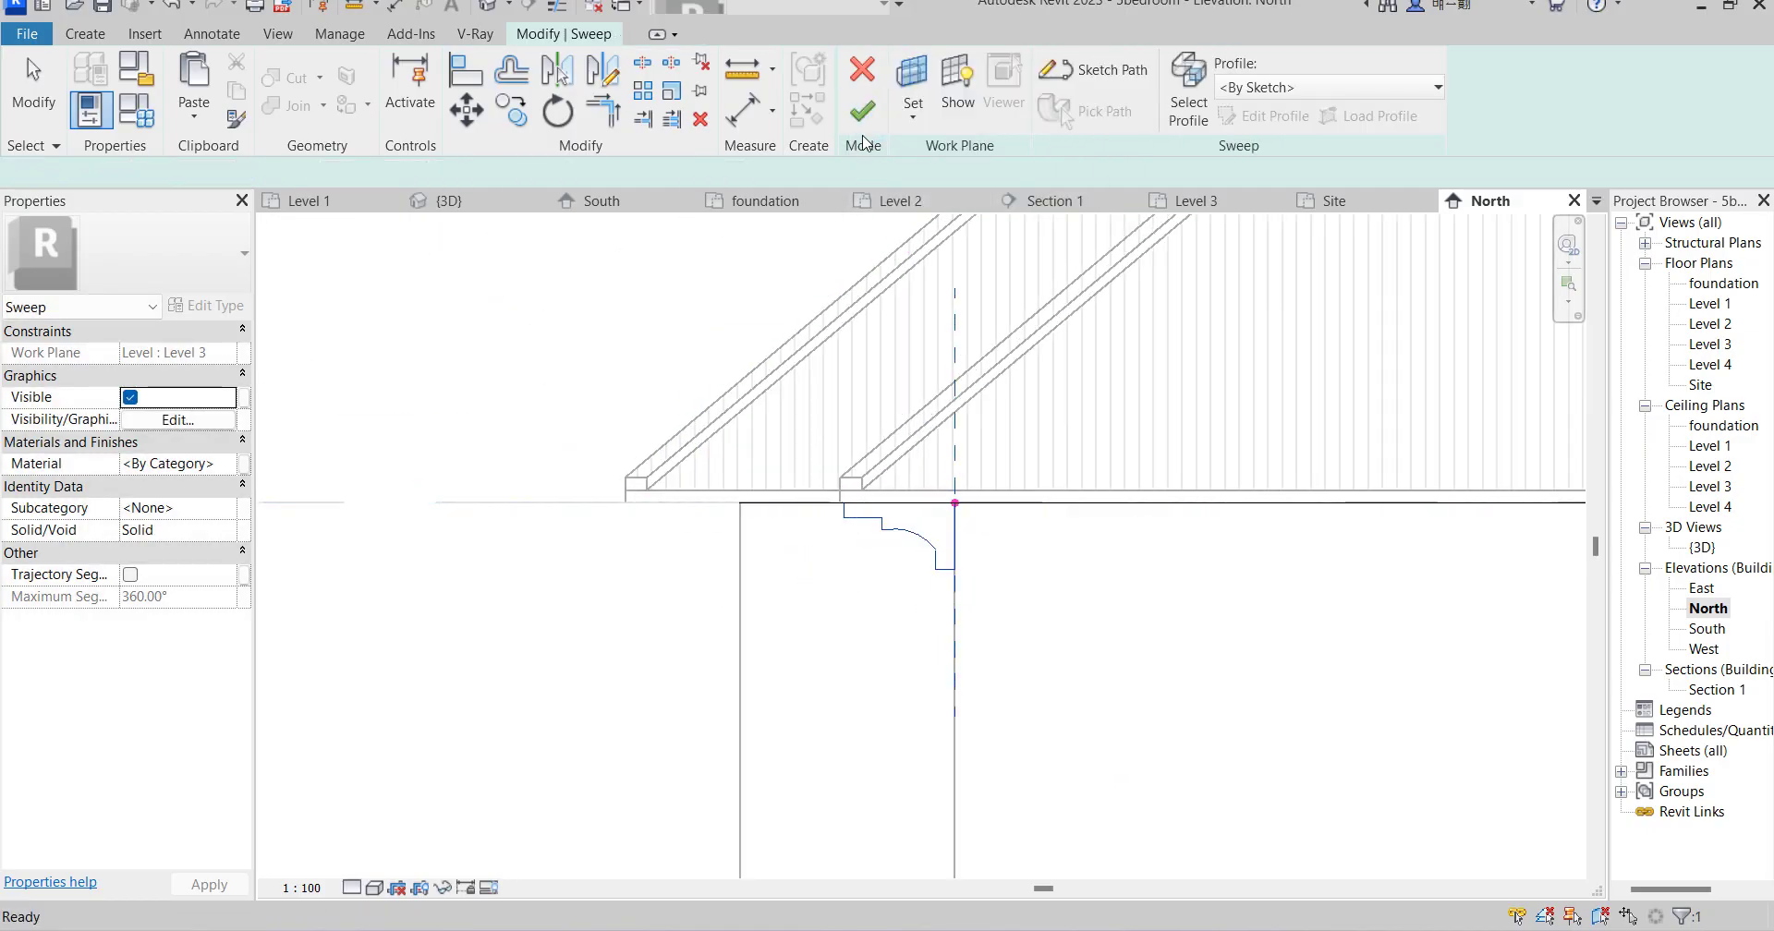
{"action": "left_click", "coordinate": [863, 113]}
{"action": "scroll", "coordinate": [776, 550], "scroll_direction": "down", "scroll_amount": 10}
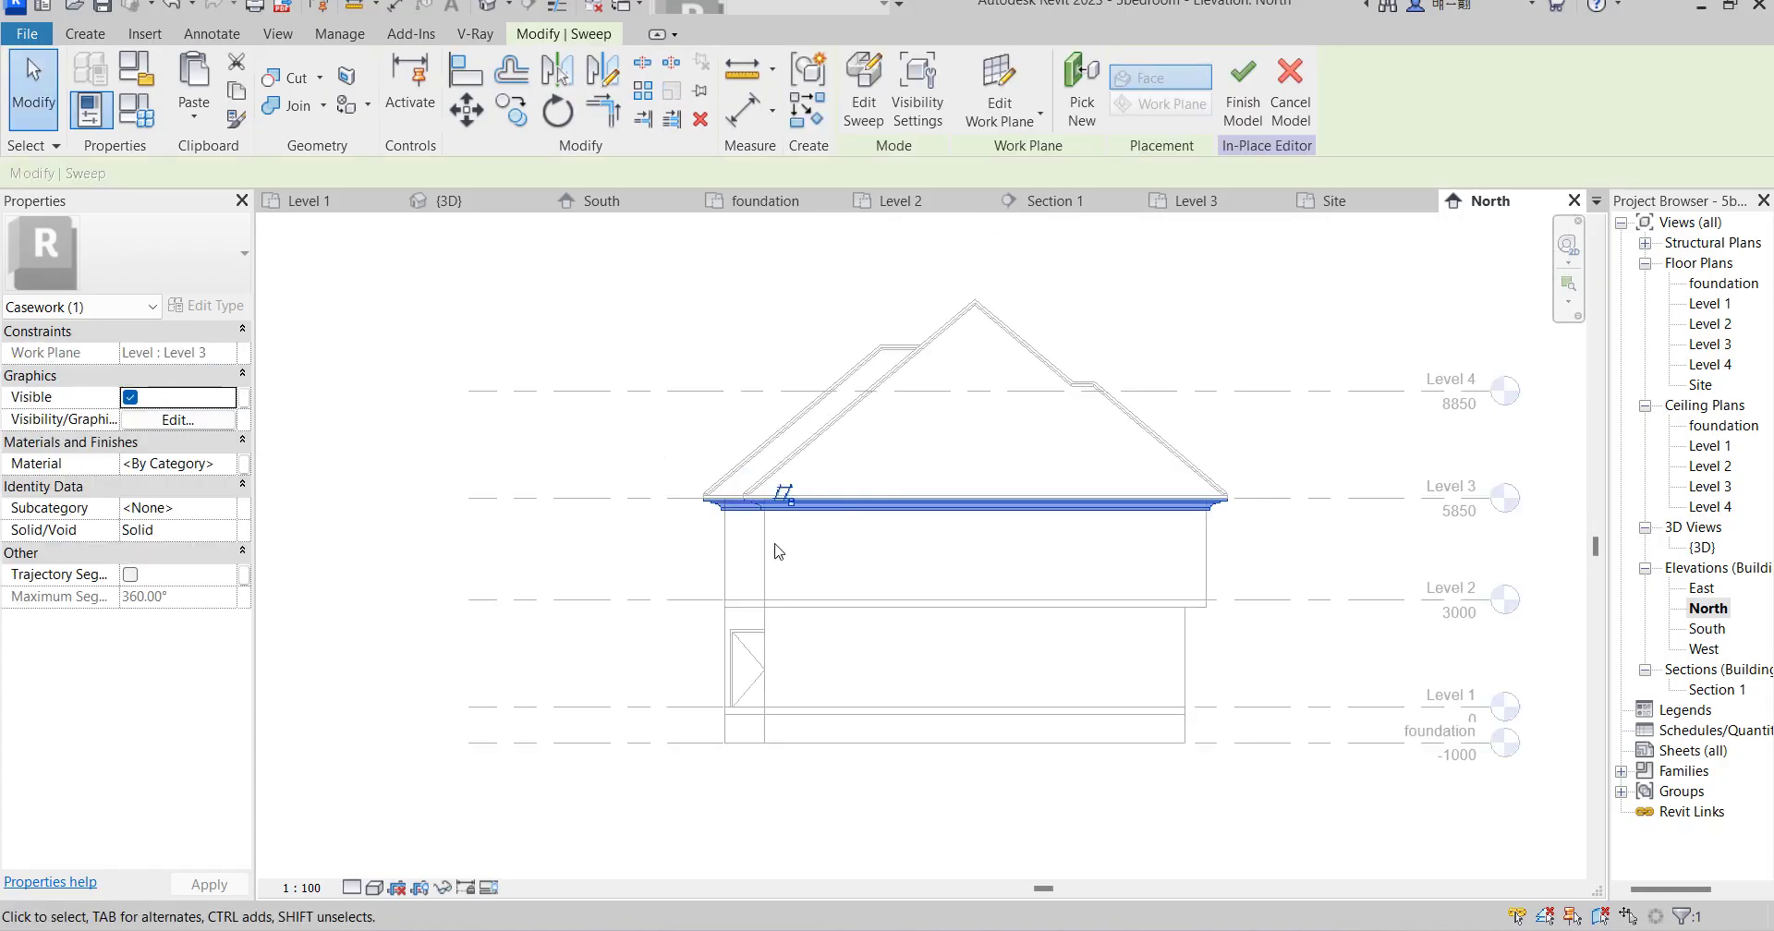
{"action": "left_click", "coordinate": [1282, 554]}
{"action": "scroll", "coordinate": [1281, 554], "scroll_direction": "up", "scroll_amount": 3}
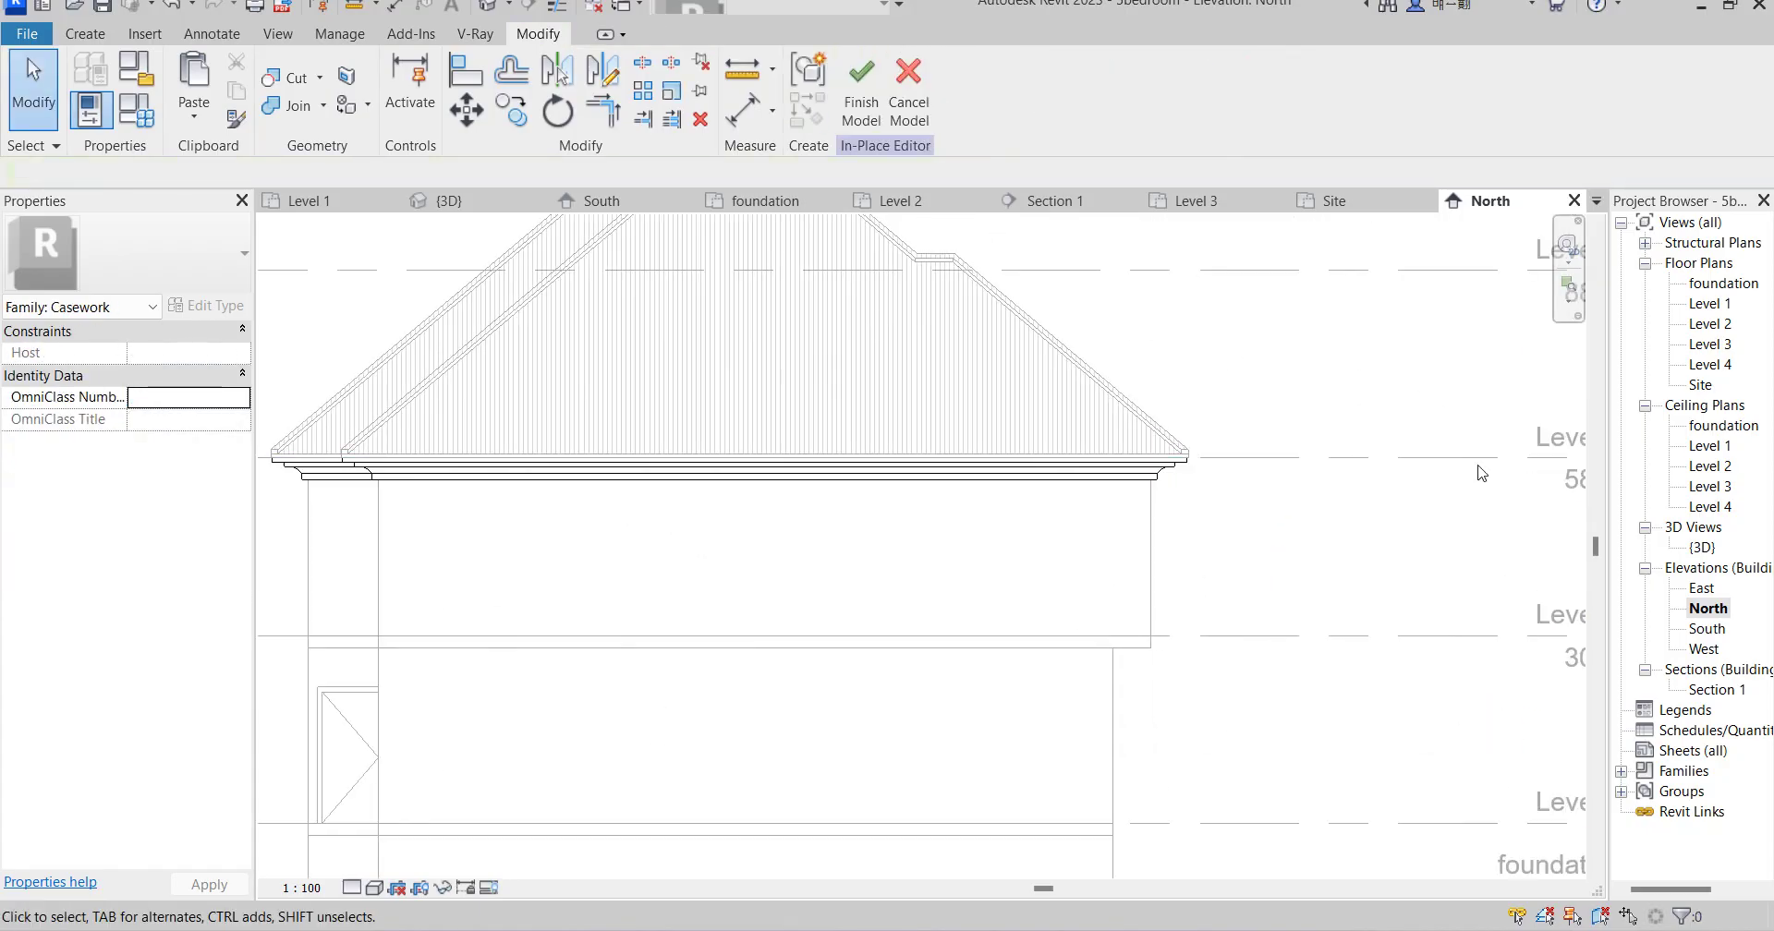
Check the sweep in the South elevation, then finish the in-place model and save the project.
{"action": "double_click", "coordinate": [1707, 628]}
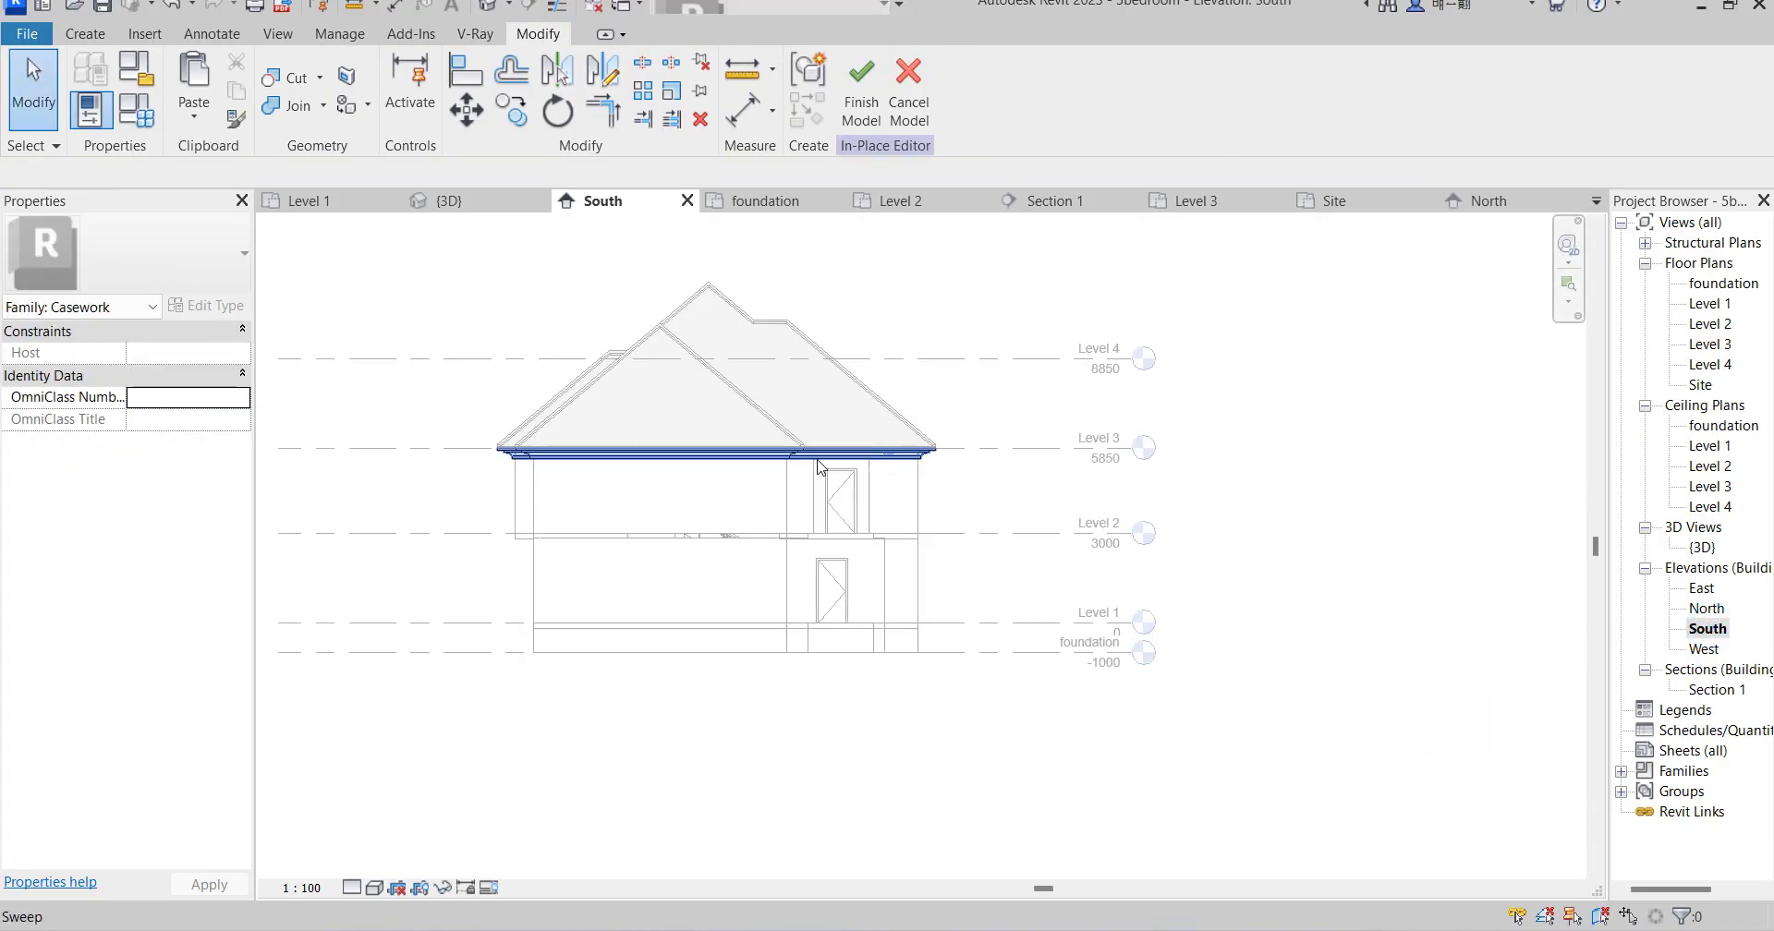
{"action": "scroll", "coordinate": [732, 526], "scroll_direction": "up", "scroll_amount": 2}
{"action": "scroll", "coordinate": [997, 632], "scroll_direction": "down", "scroll_amount": 3}
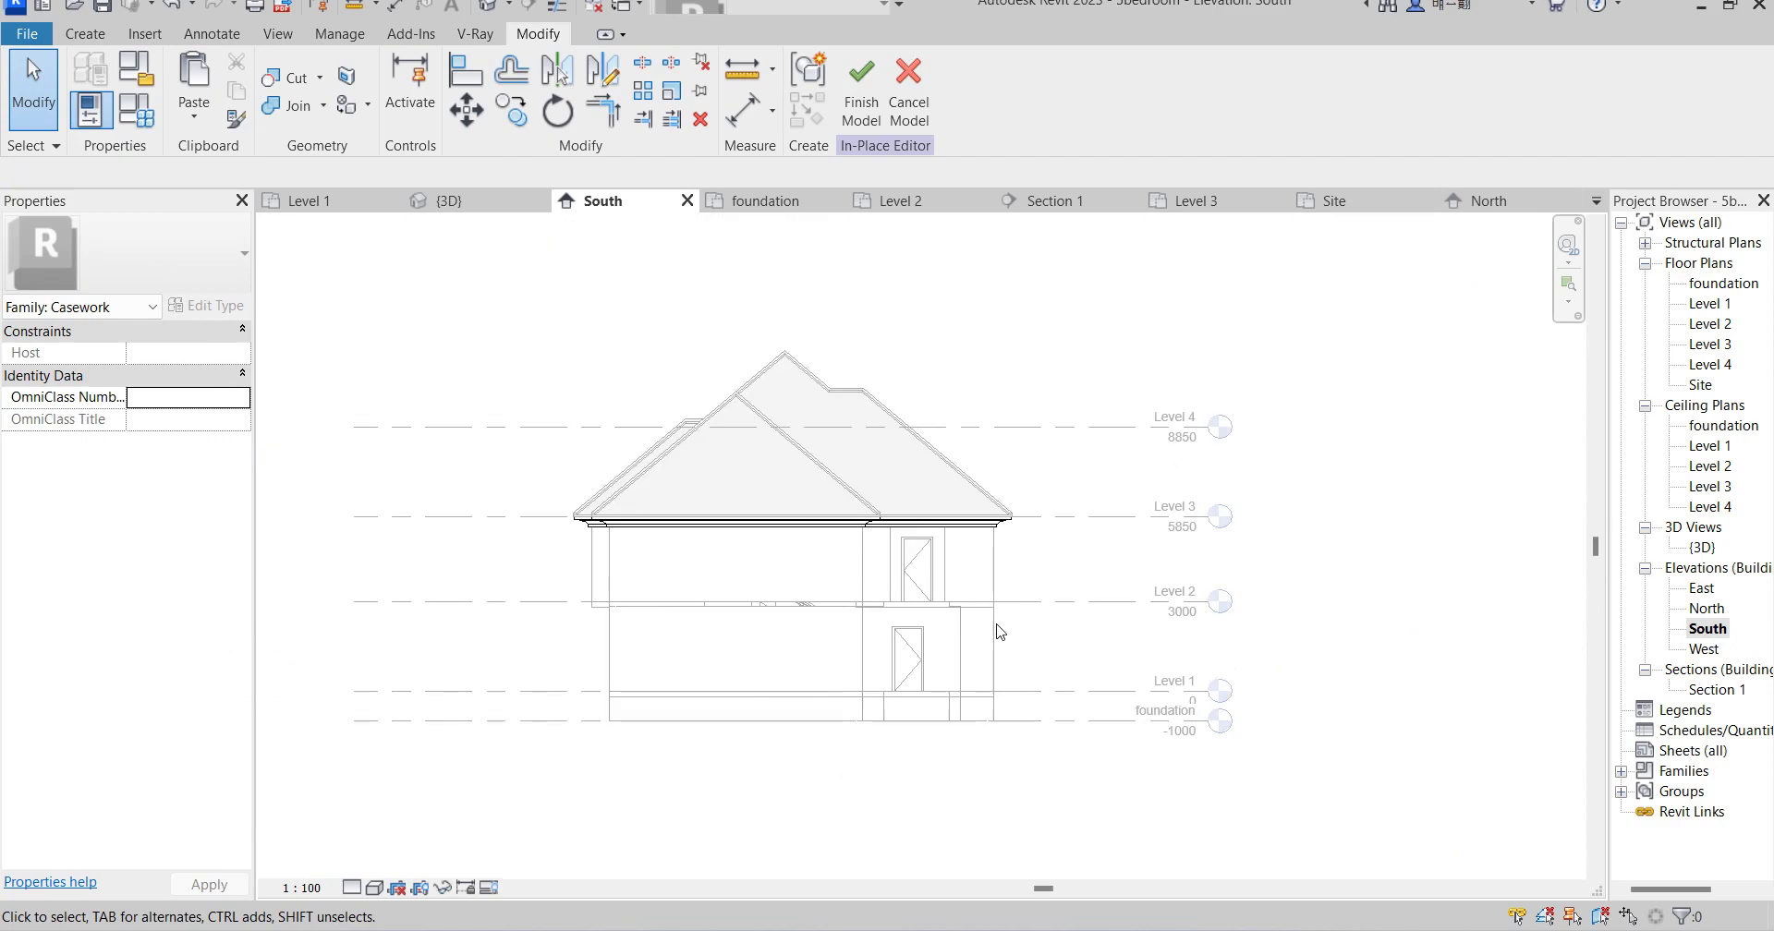
{"action": "left_click", "coordinate": [859, 104]}
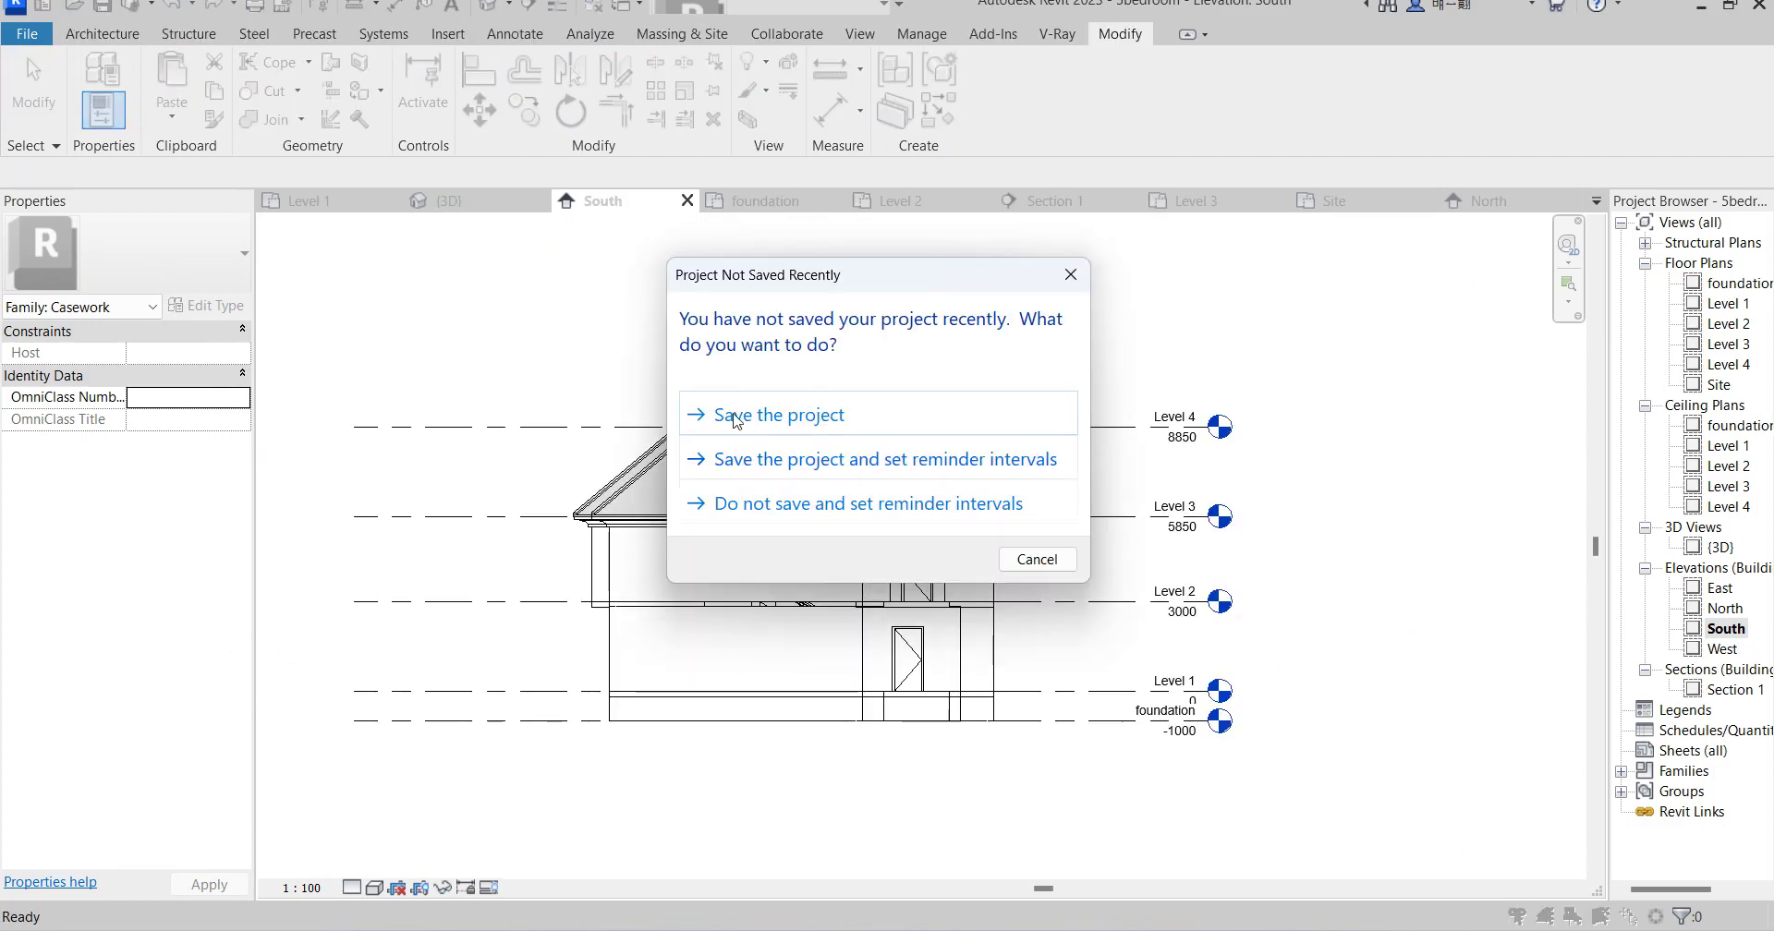
{"action": "left_click", "coordinate": [735, 418]}
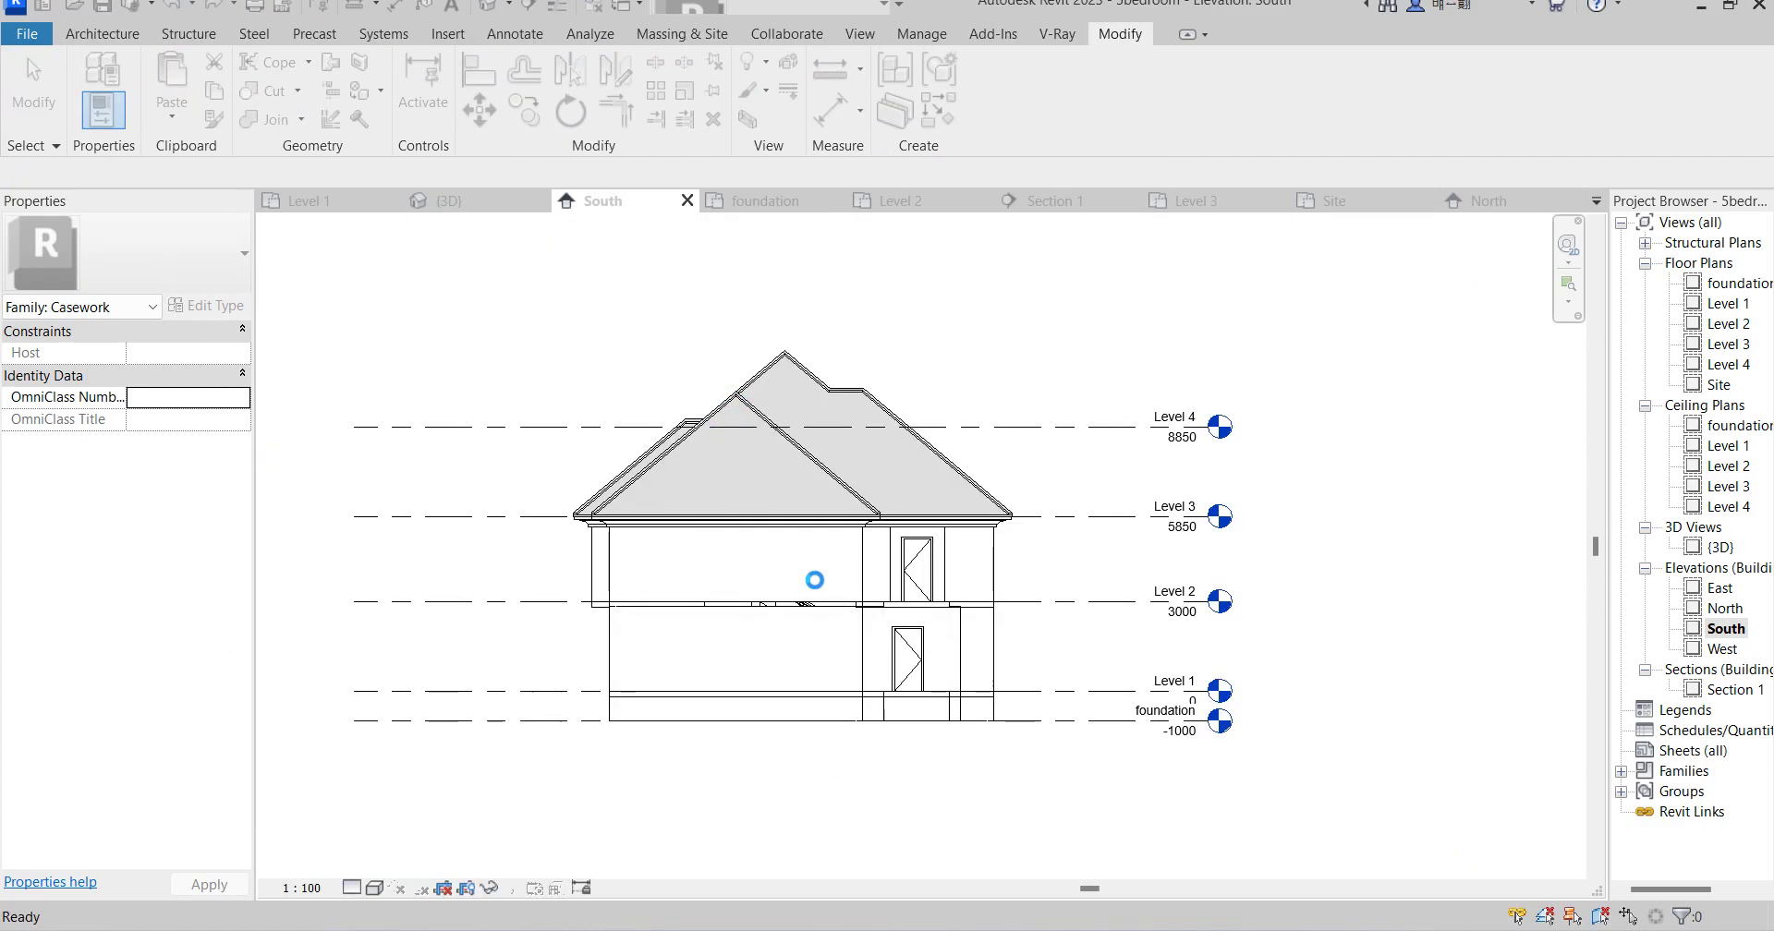
Open the 3D view and orbit around the house to examine the sweep beneath the roof eaves.
{"action": "scroll", "coordinate": [813, 554], "scroll_direction": "up", "scroll_amount": 2}
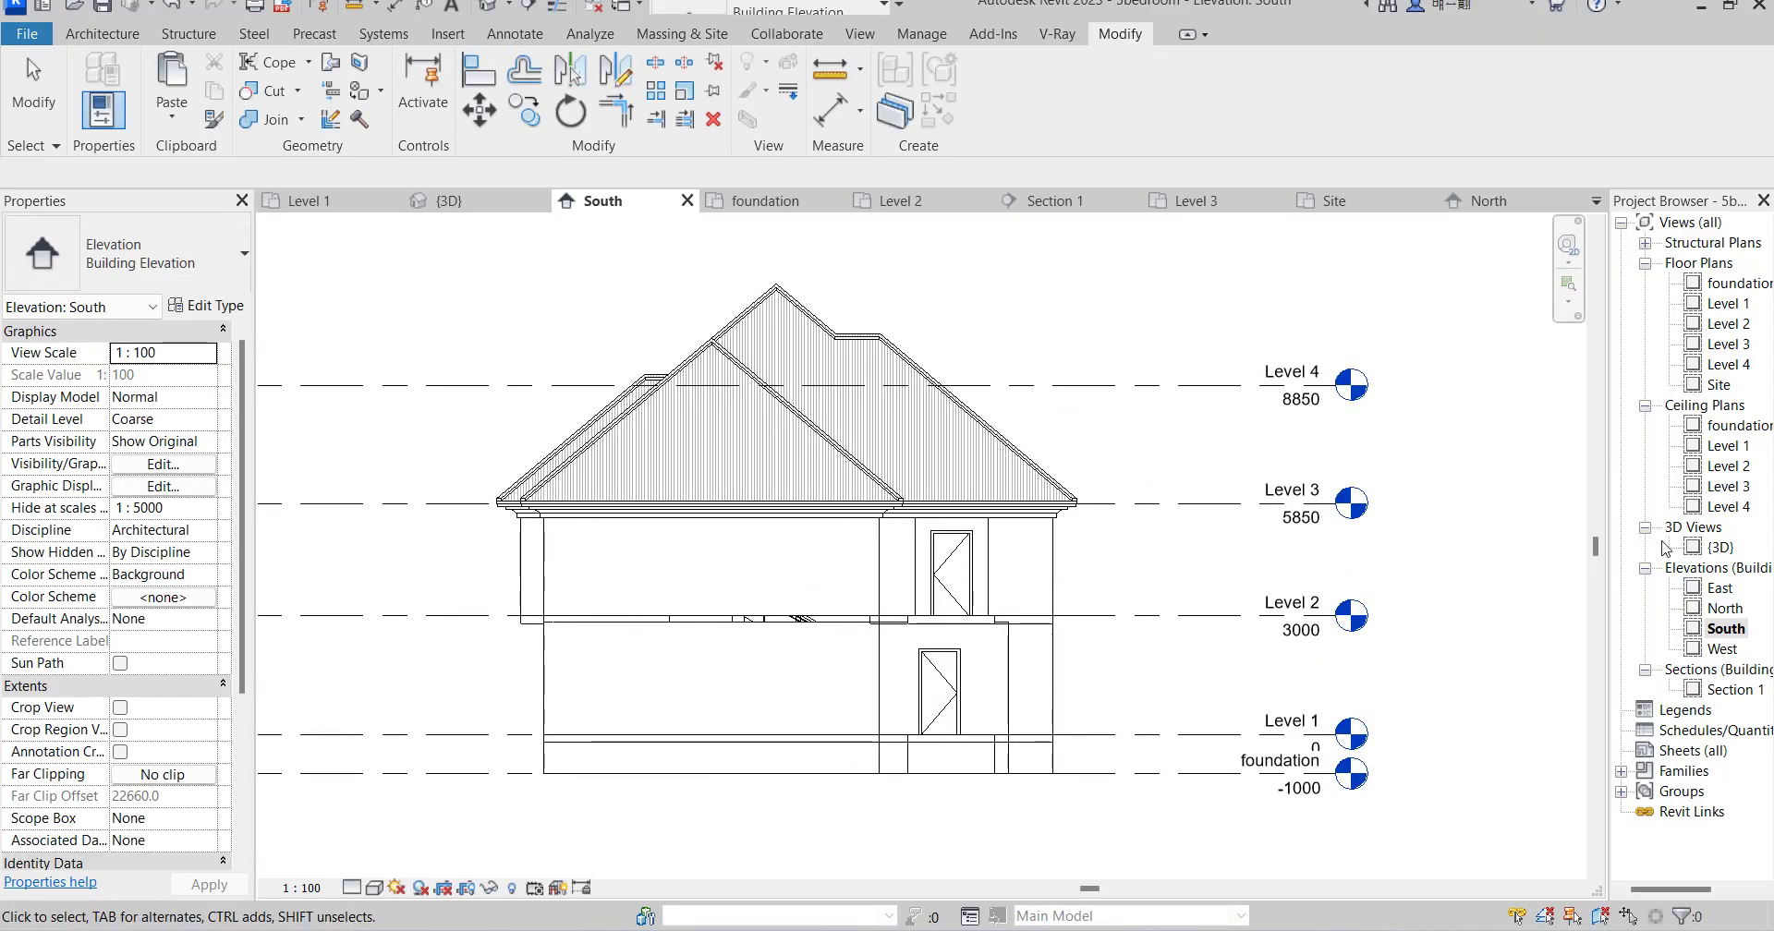
{"action": "double_click", "coordinate": [1718, 547]}
{"action": "scroll", "coordinate": [1154, 517], "scroll_direction": "up", "scroll_amount": 3}
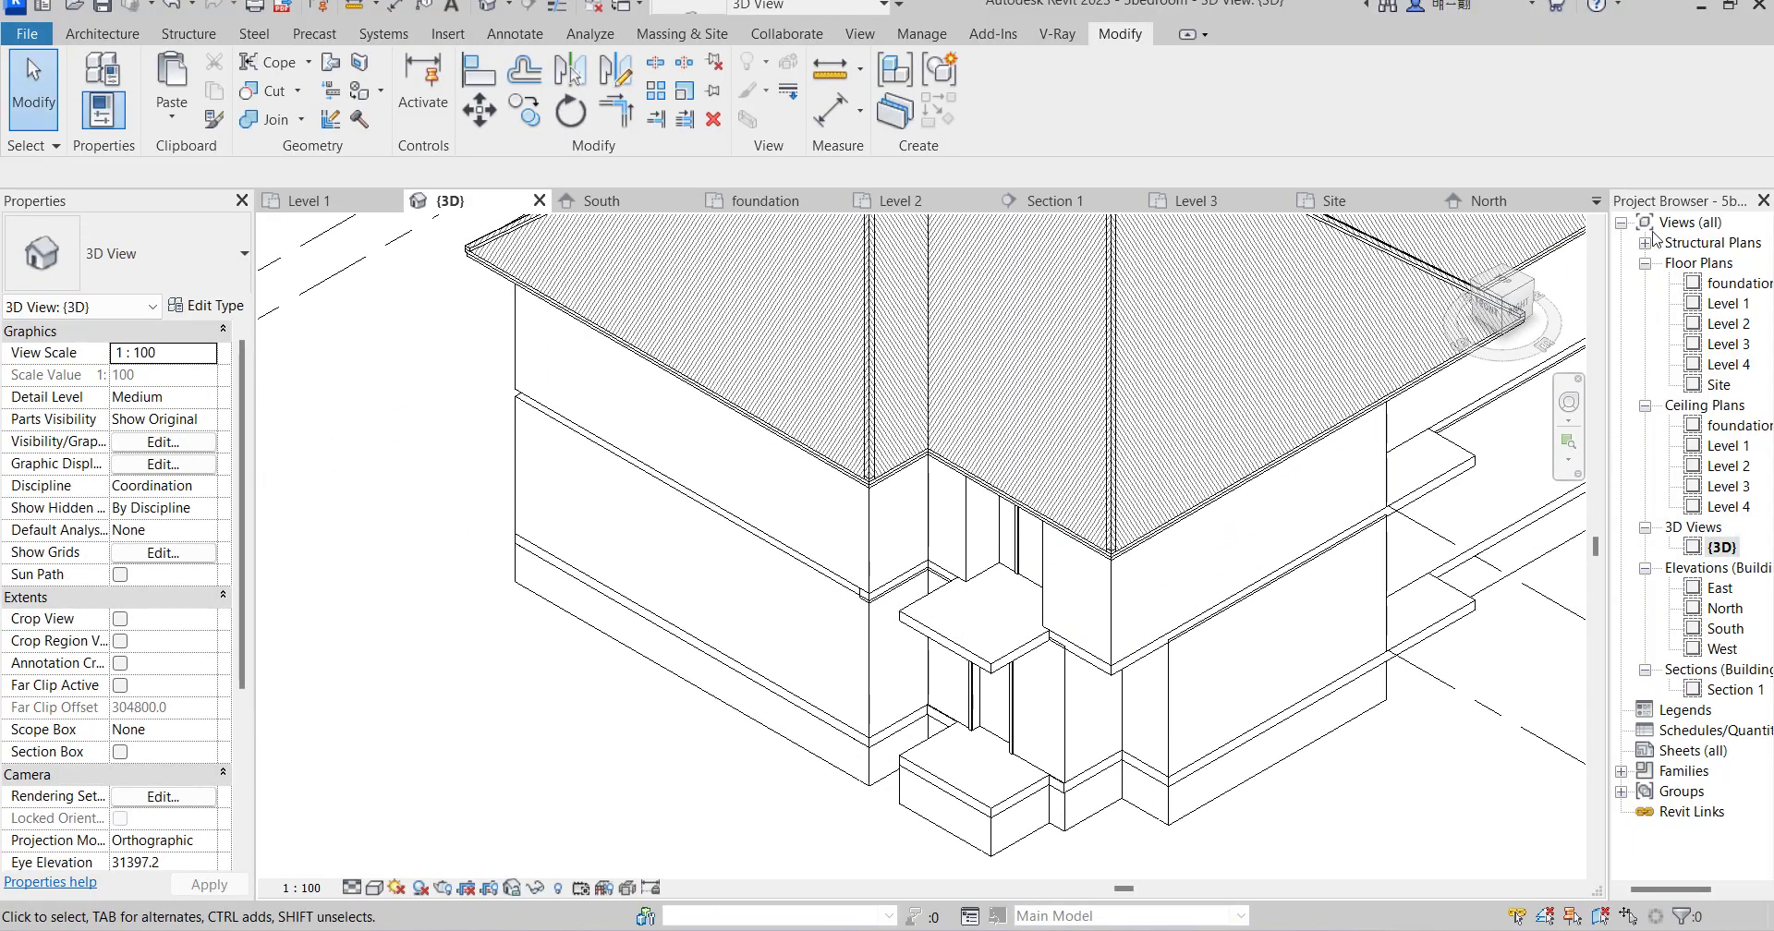
{"action": "left_click", "coordinate": [1507, 312]}
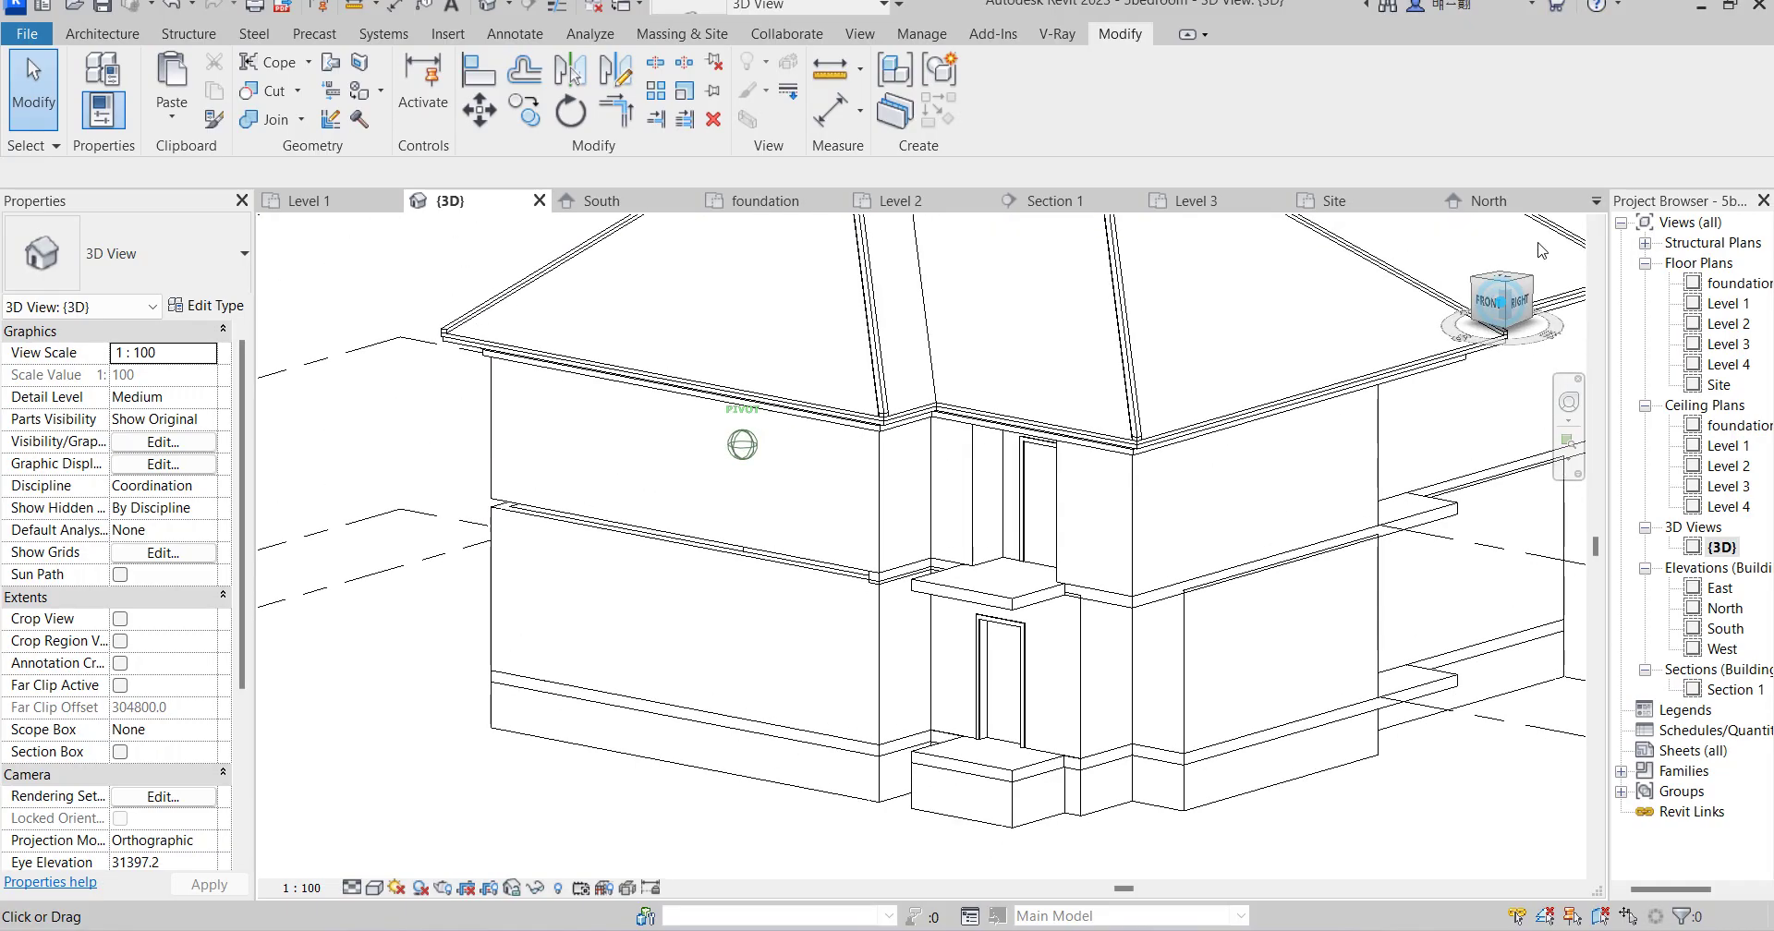
{"action": "scroll", "coordinate": [601, 238], "scroll_direction": "up", "scroll_amount": 3}
{"action": "middle_click_drag", "start_coordinate": [602, 237], "coordinate": [601, 317], "text": "shift"}
{"action": "left_click", "coordinate": [1456, 314]}
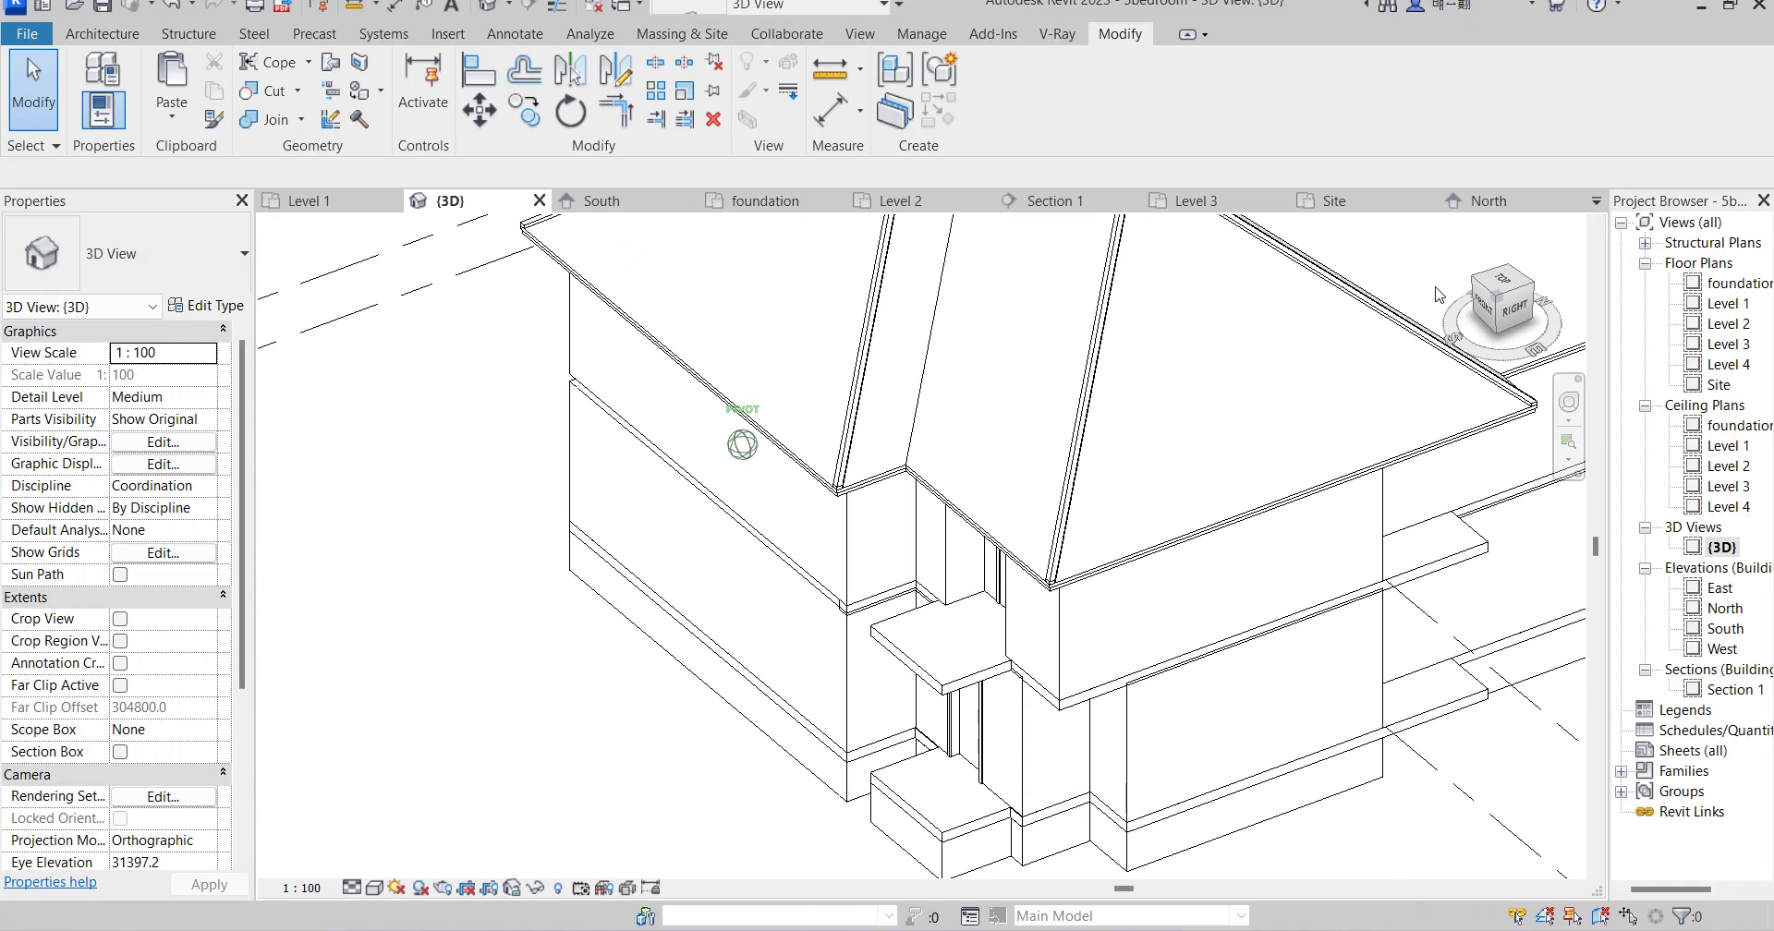
Inspect the roof, eaves sweep and storeys up close and as a whole, from above, level with the front-right corner and at an angle.
{"action": "scroll", "coordinate": [1155, 656], "scroll_direction": "up", "scroll_amount": 2}
{"action": "scroll", "coordinate": [1155, 655], "scroll_direction": "up", "scroll_amount": 3}
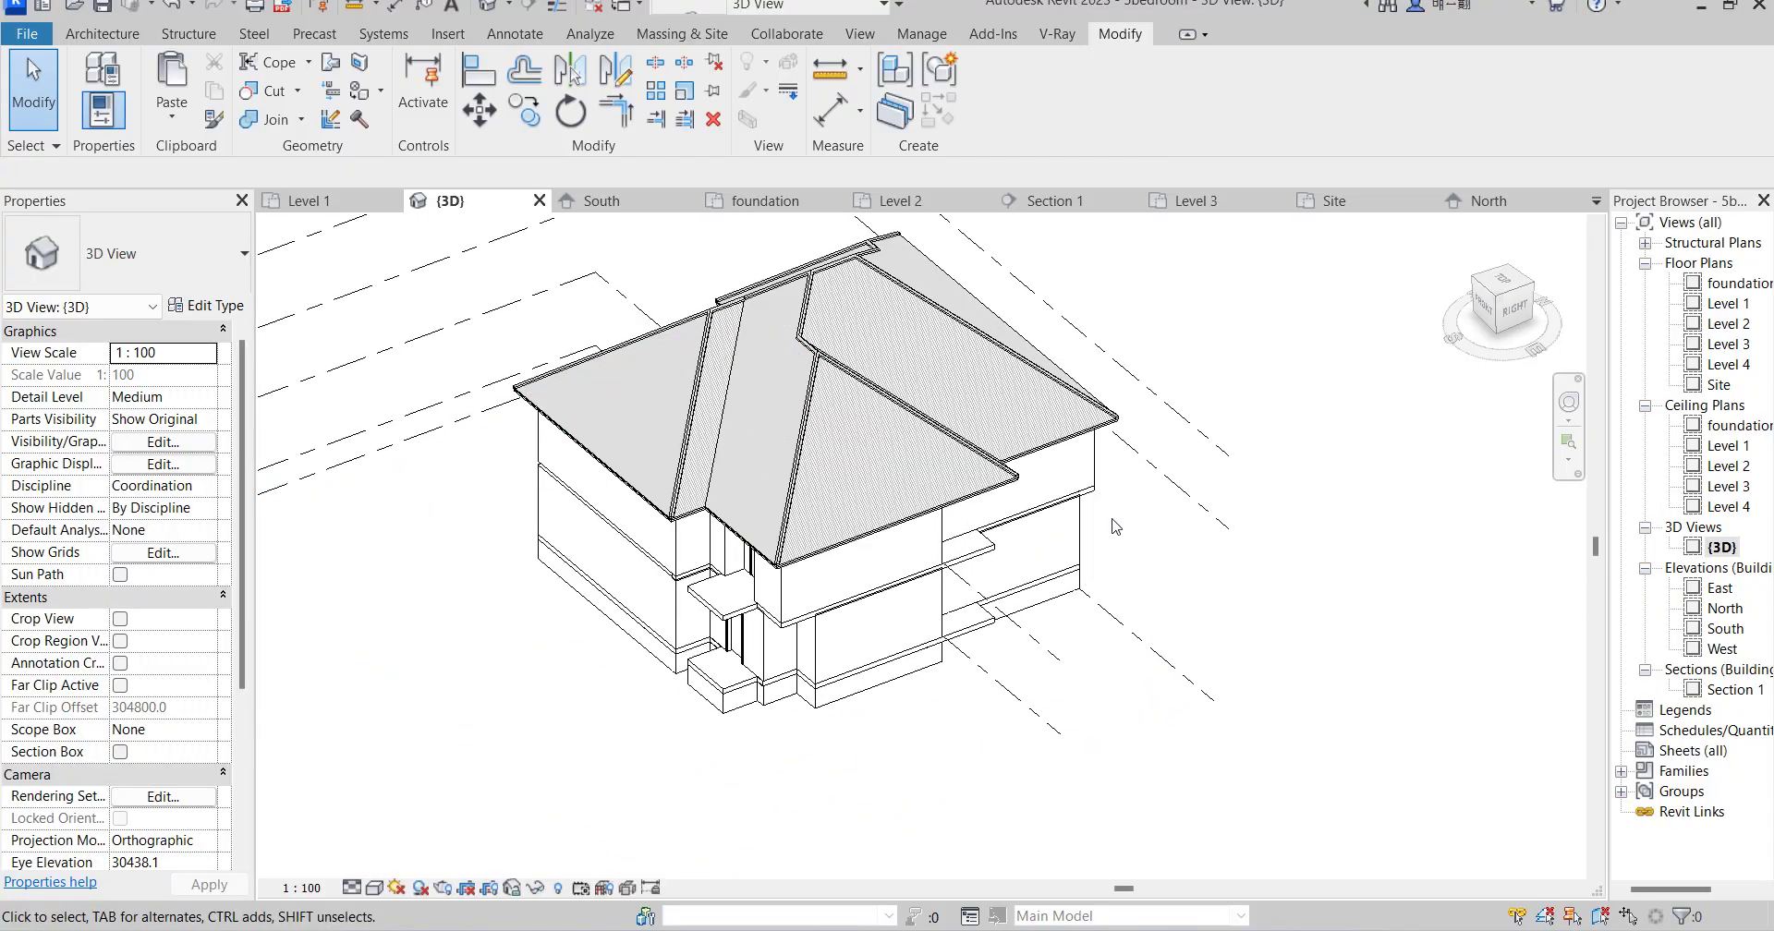
{"action": "scroll", "coordinate": [951, 633], "scroll_direction": "up", "scroll_amount": 2}
{"action": "scroll", "coordinate": [952, 633], "scroll_direction": "down", "scroll_amount": 4}
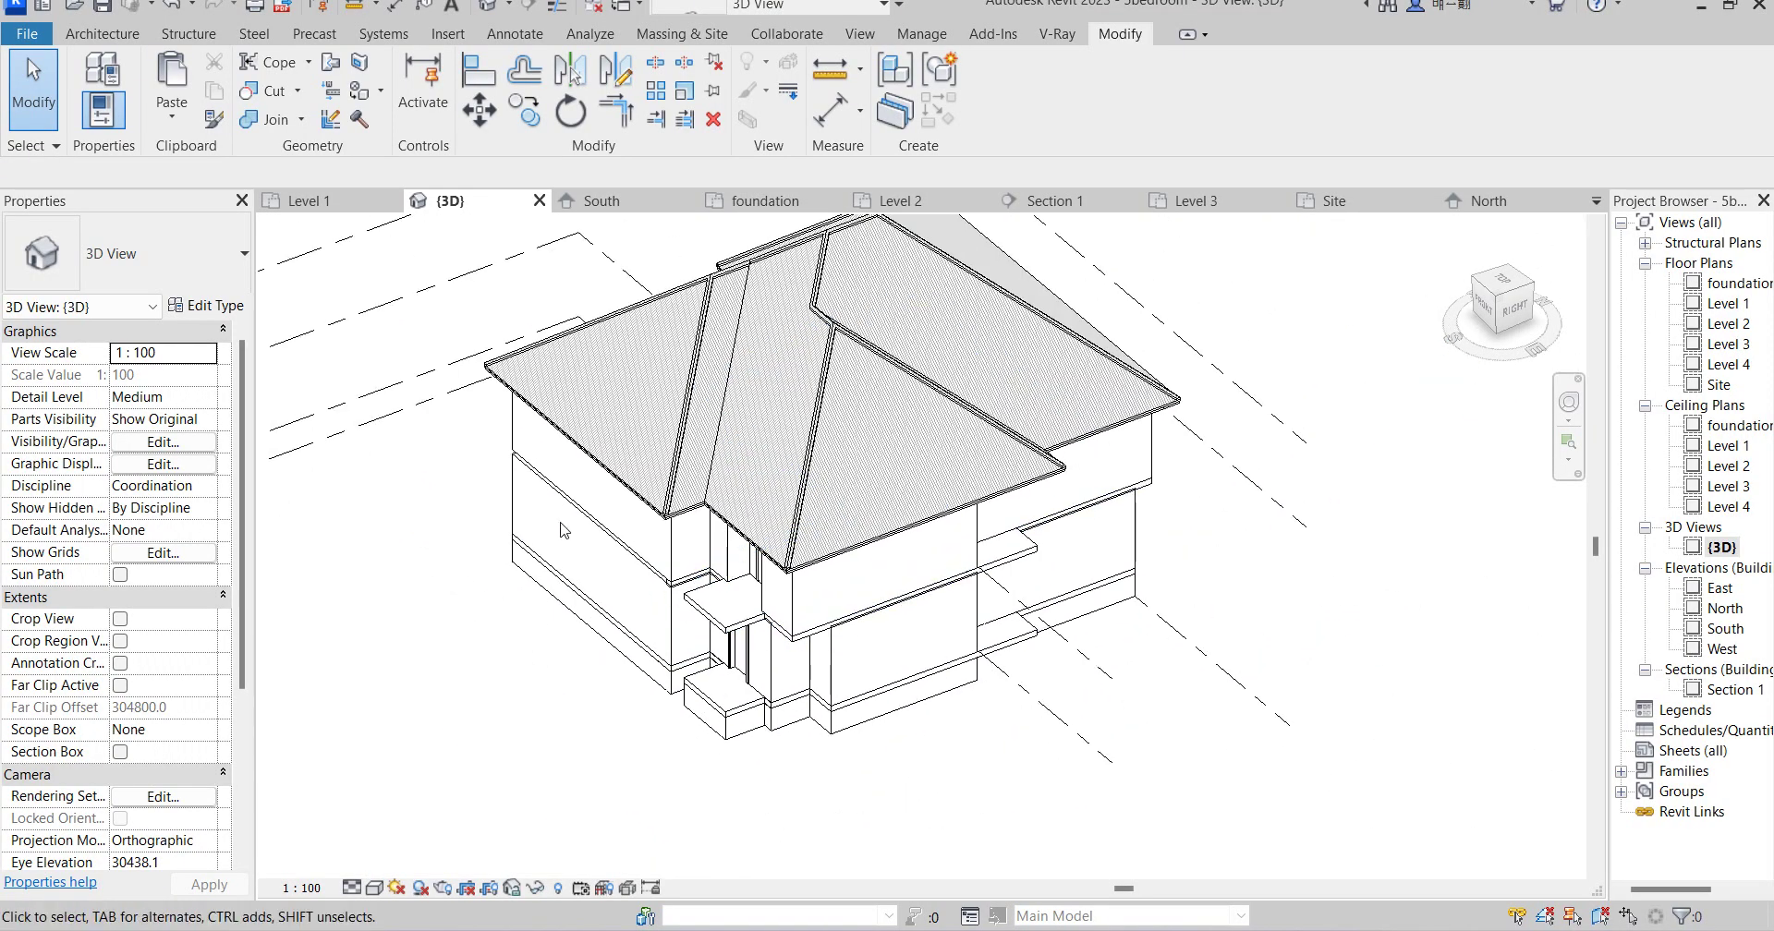
{"action": "left_click", "coordinate": [1505, 311]}
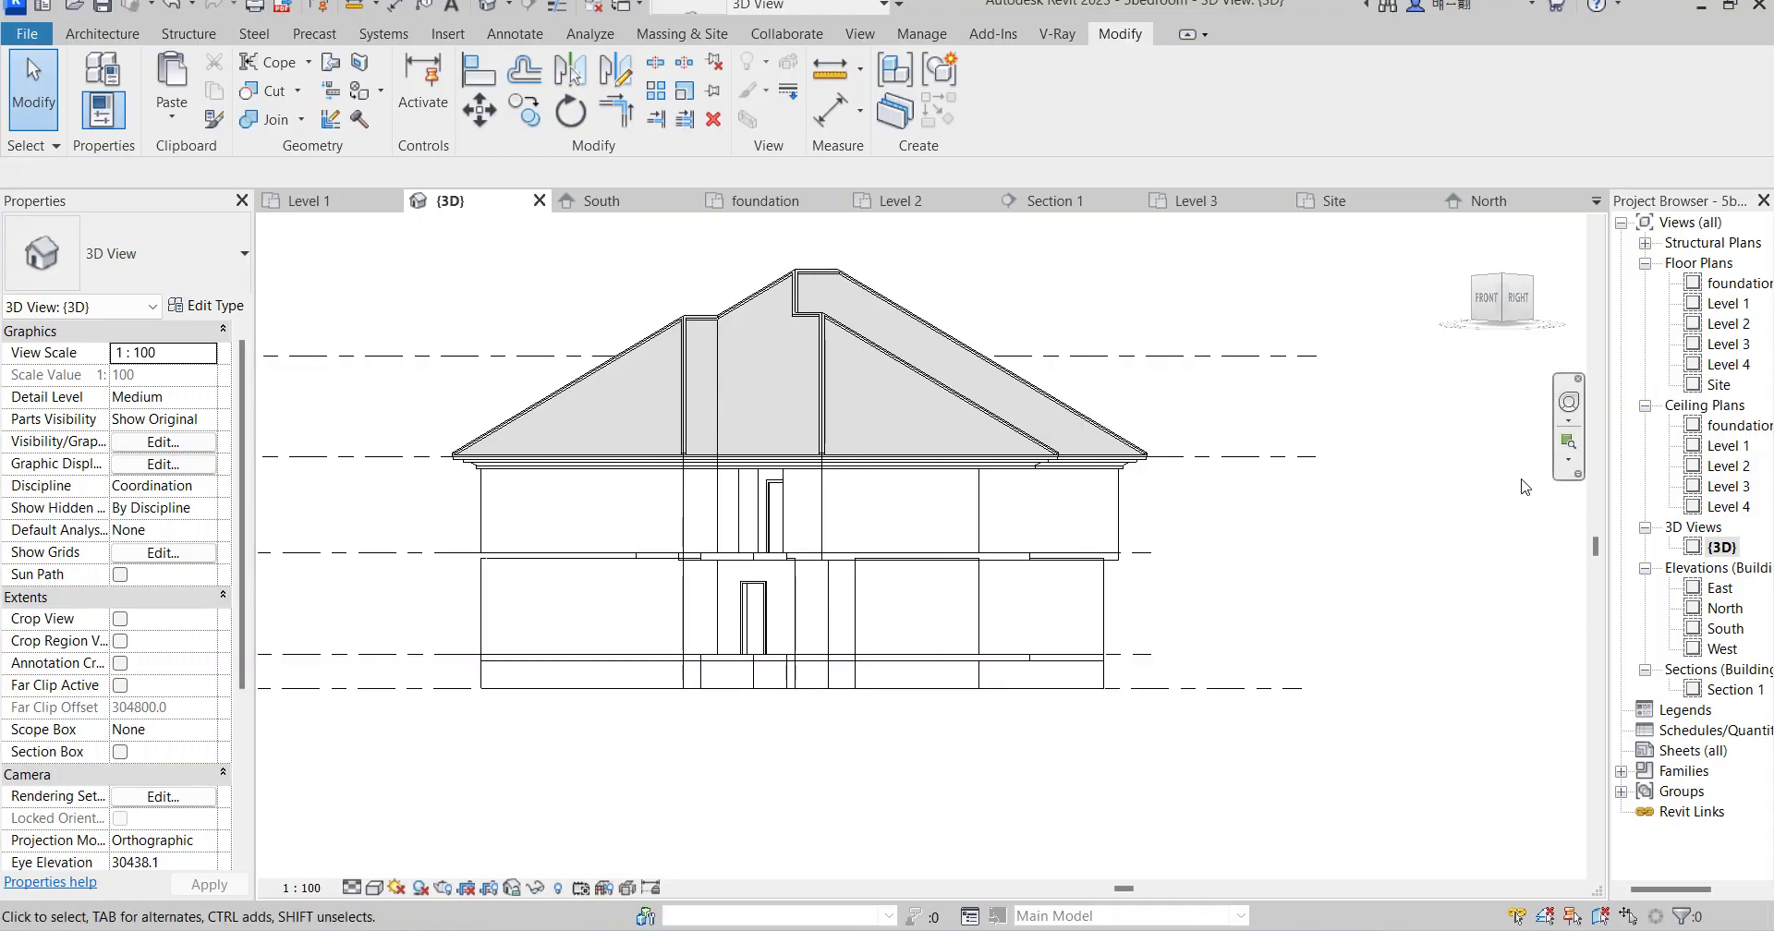
{"action": "scroll", "coordinate": [863, 566], "scroll_direction": "up", "scroll_amount": 3}
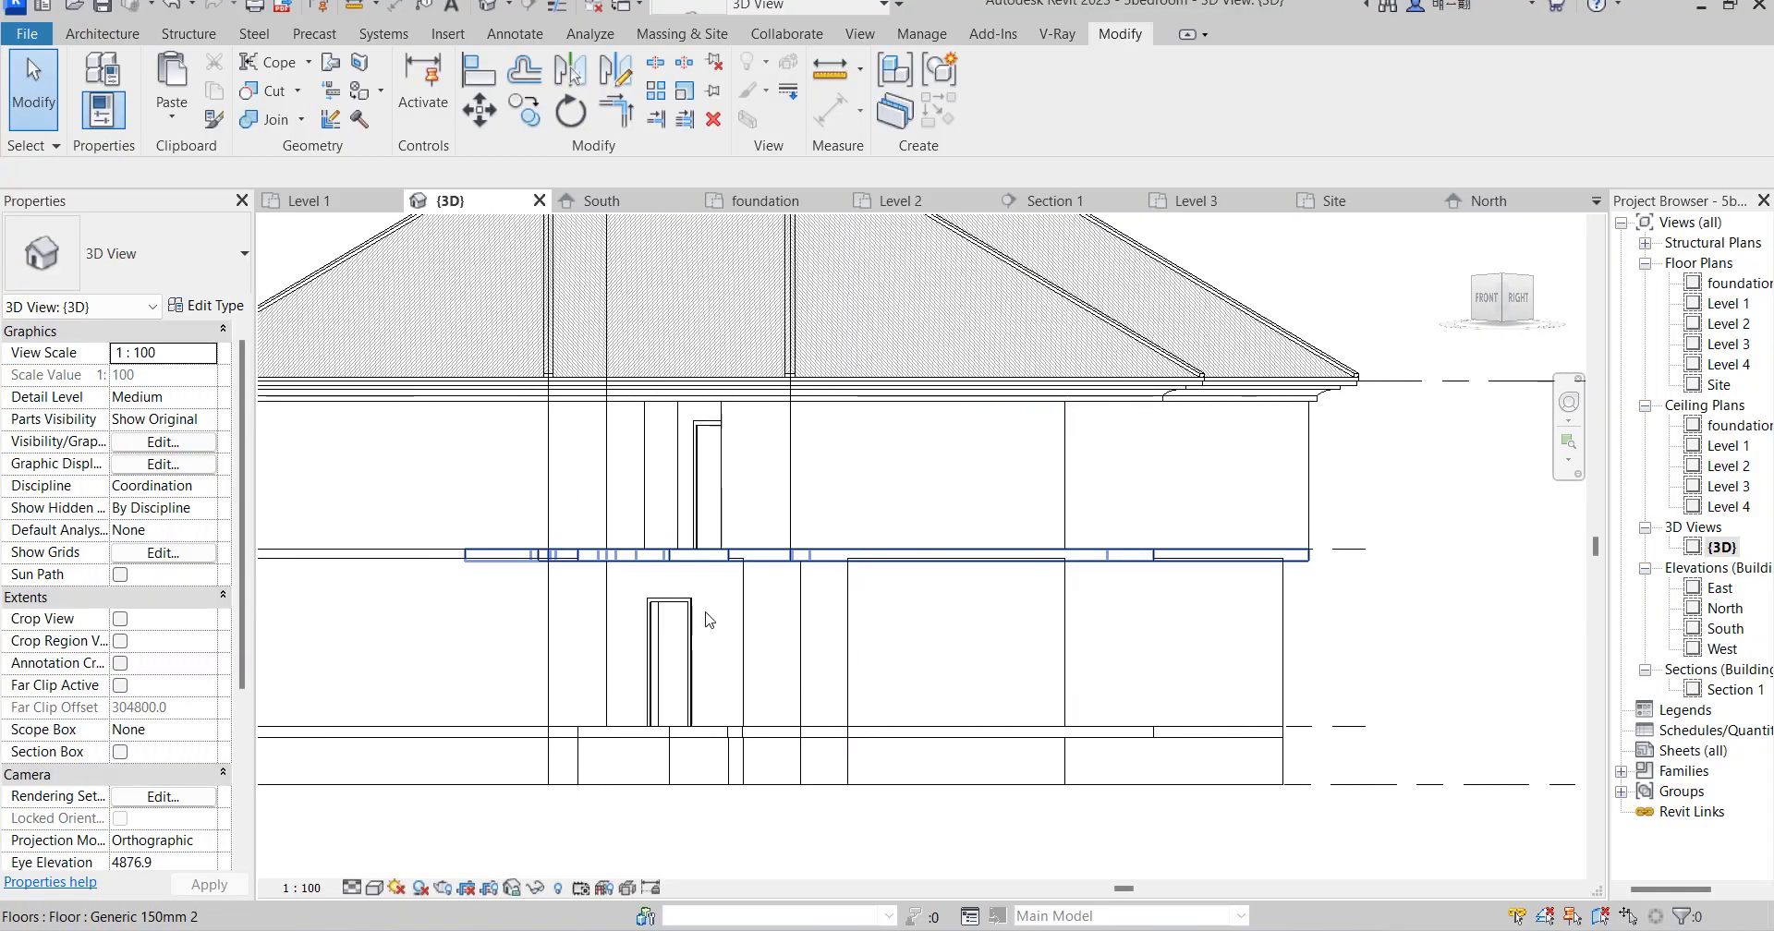
{"action": "scroll", "coordinate": [695, 616], "scroll_direction": "down", "scroll_amount": 4}
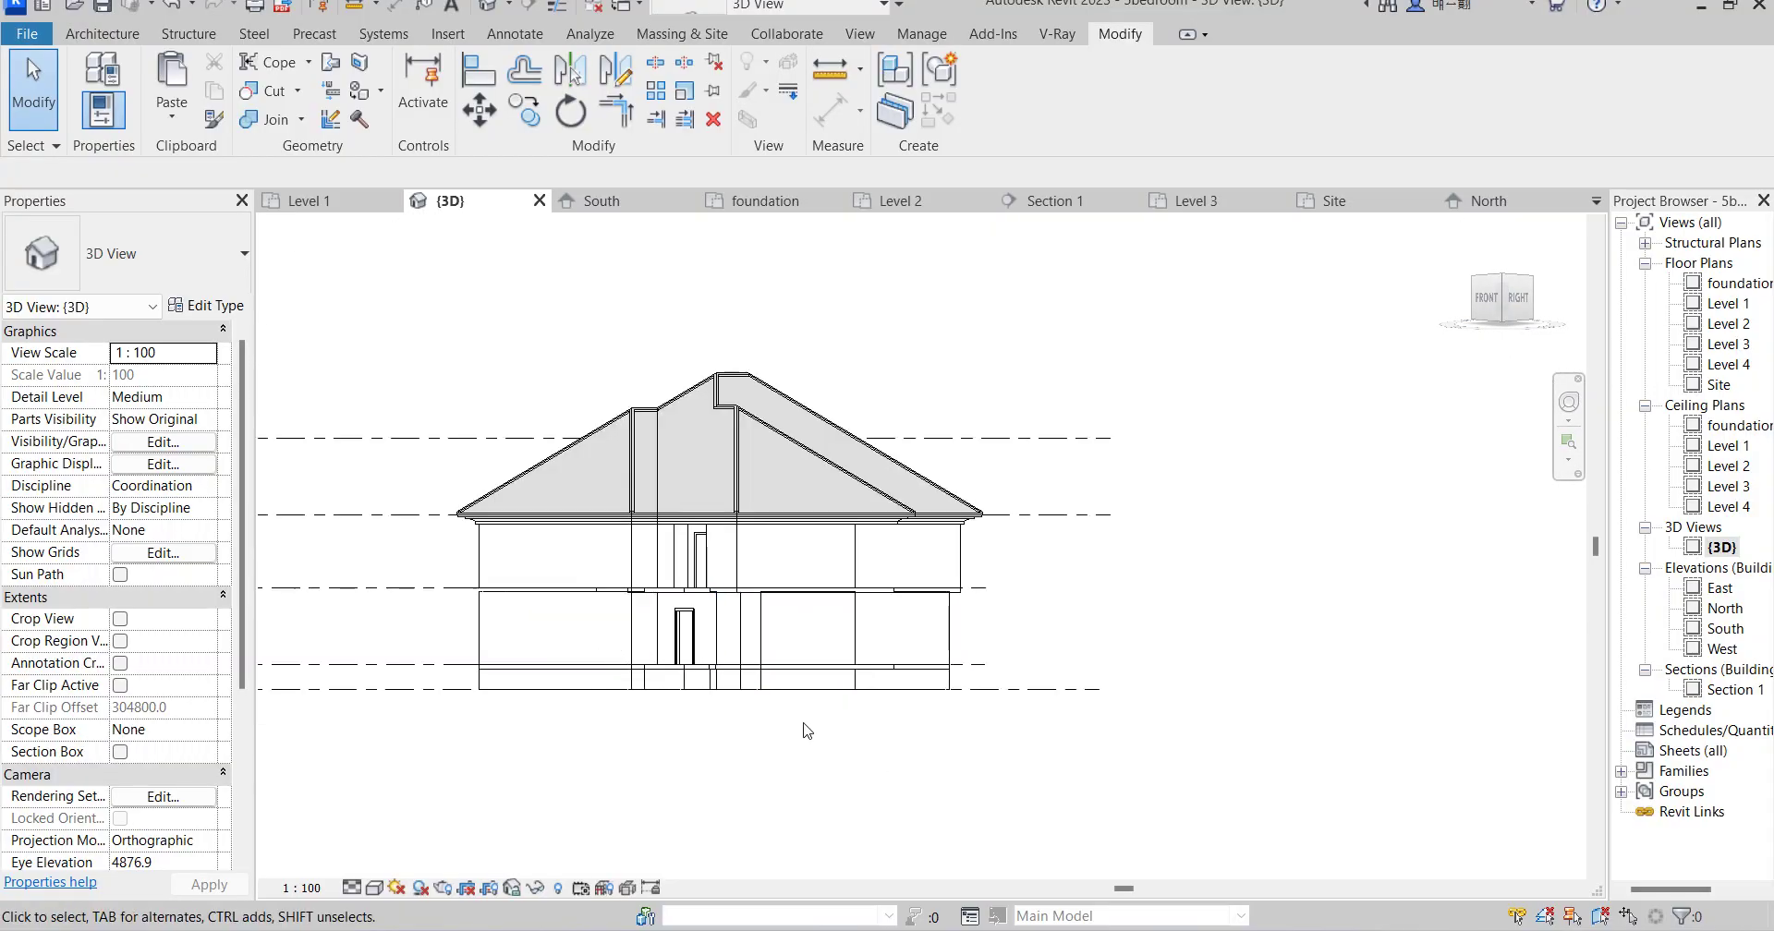
{"action": "left_click", "coordinate": [1498, 296]}
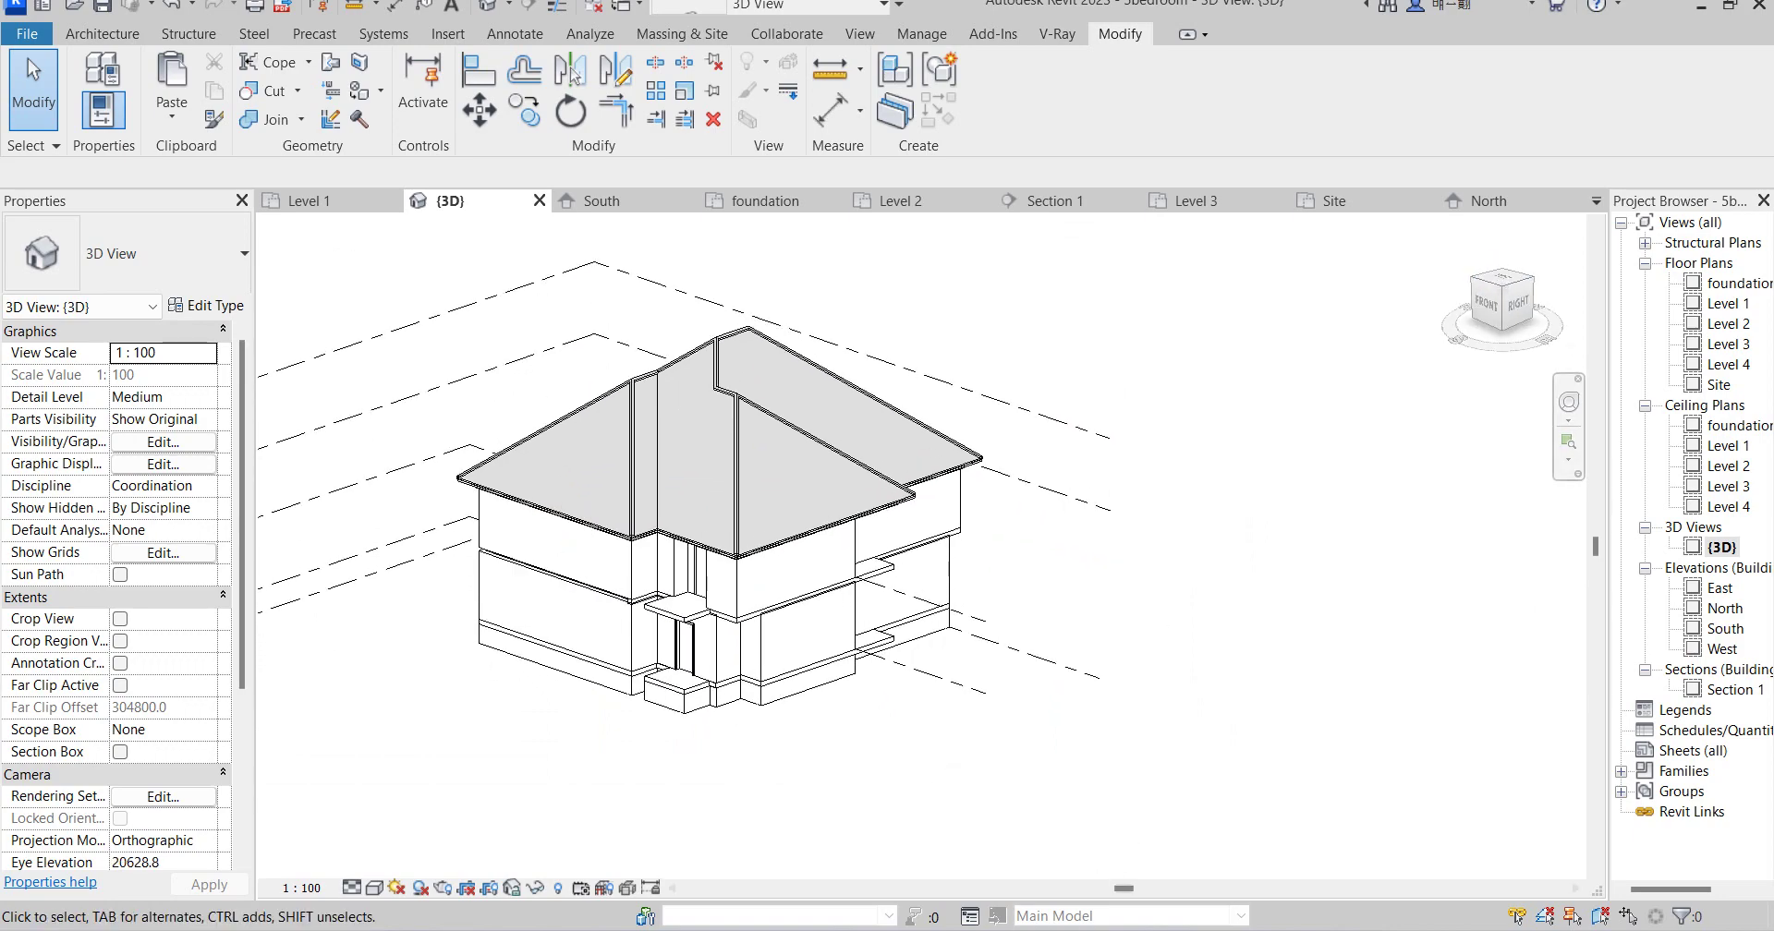